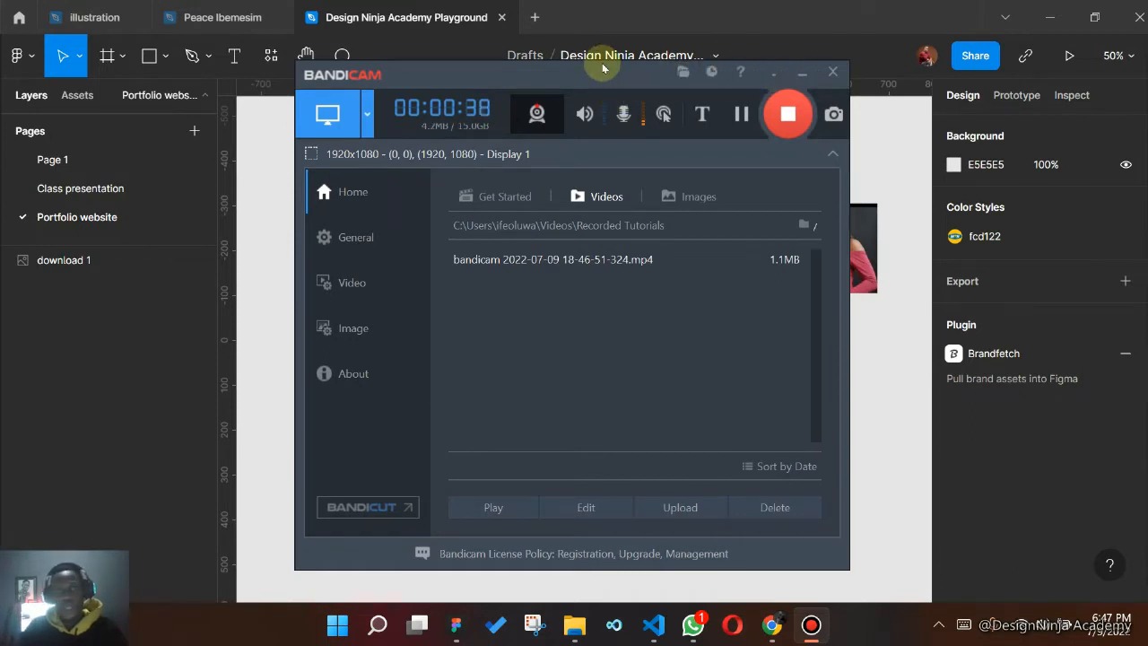
# - Minimize the Bandicam recorder window so the design canvas is unobstructed
pyautogui.moveTo(573, 73)
pyautogui.mouseDown()
pyautogui.moveTo(535, 89)
pyautogui.moveTo(566, 90)
pyautogui.mouseUp()
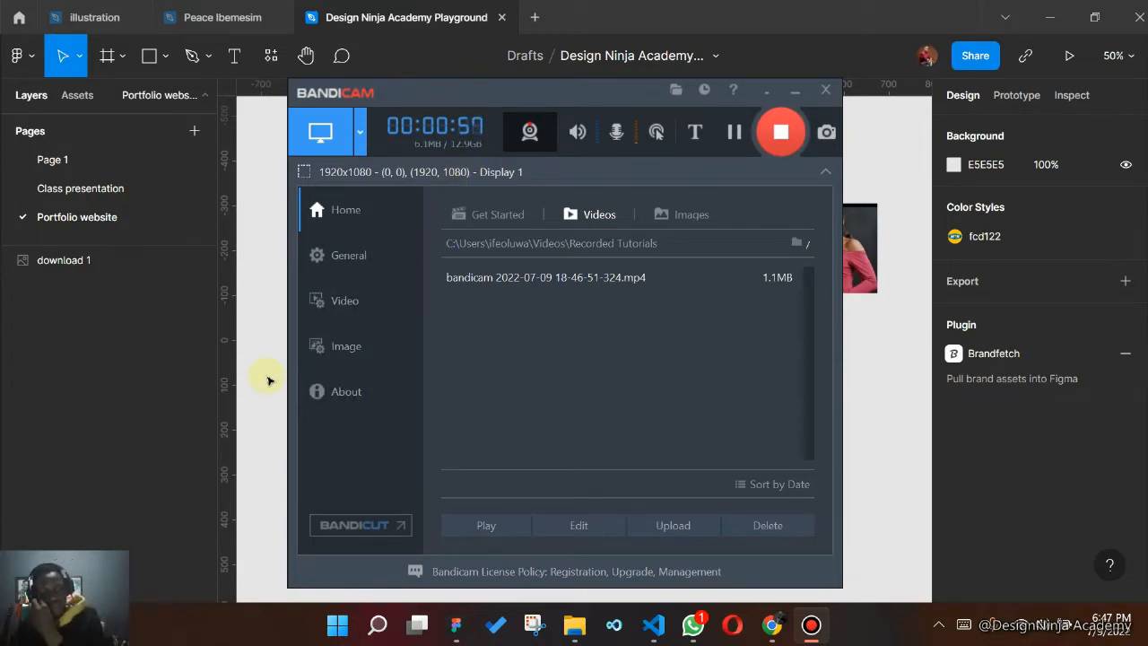
pyautogui.click(792, 90)
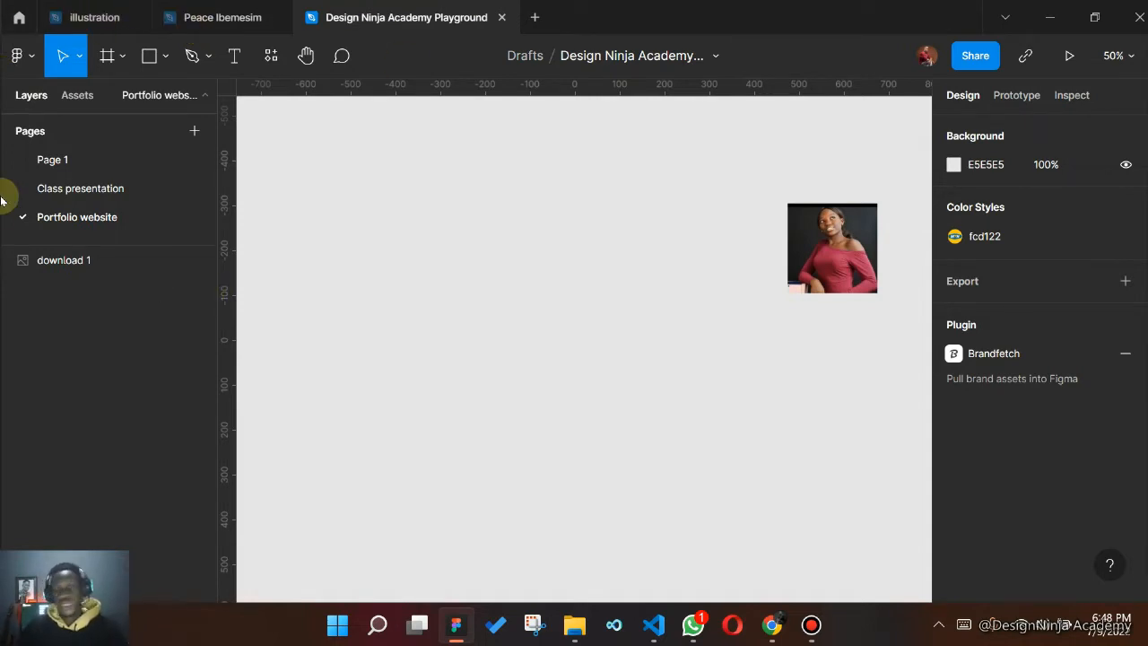
# - View the Figma home page and its account switcher, and return to the Design Ninja Academy Playground file
pyautogui.click(19, 20)
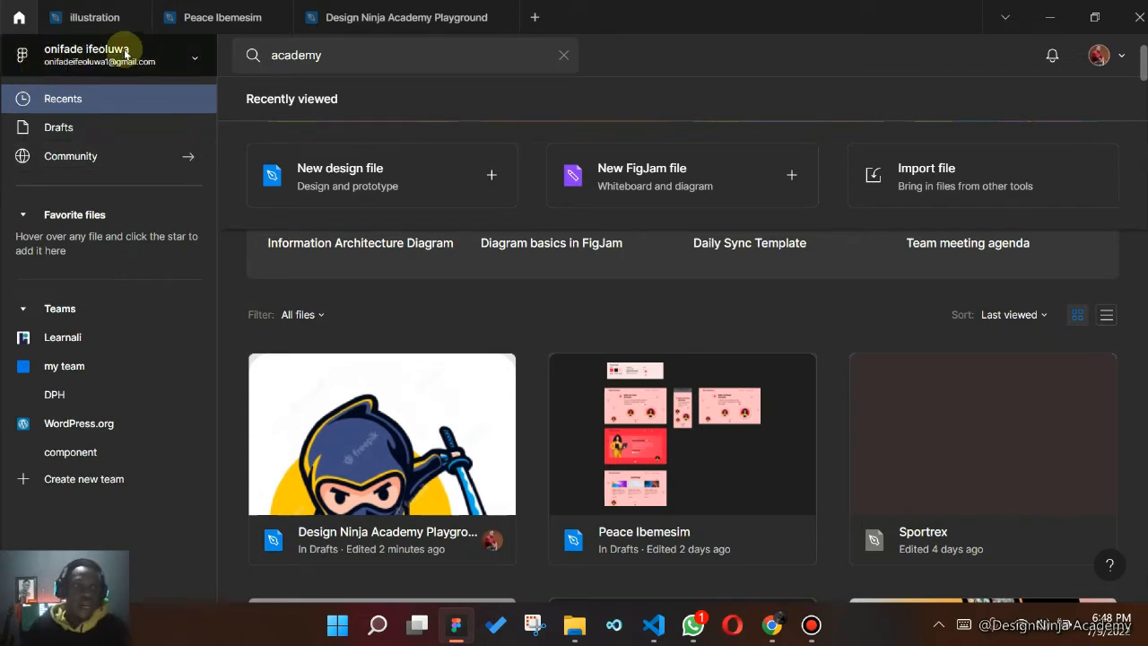
pyautogui.click(194, 59)
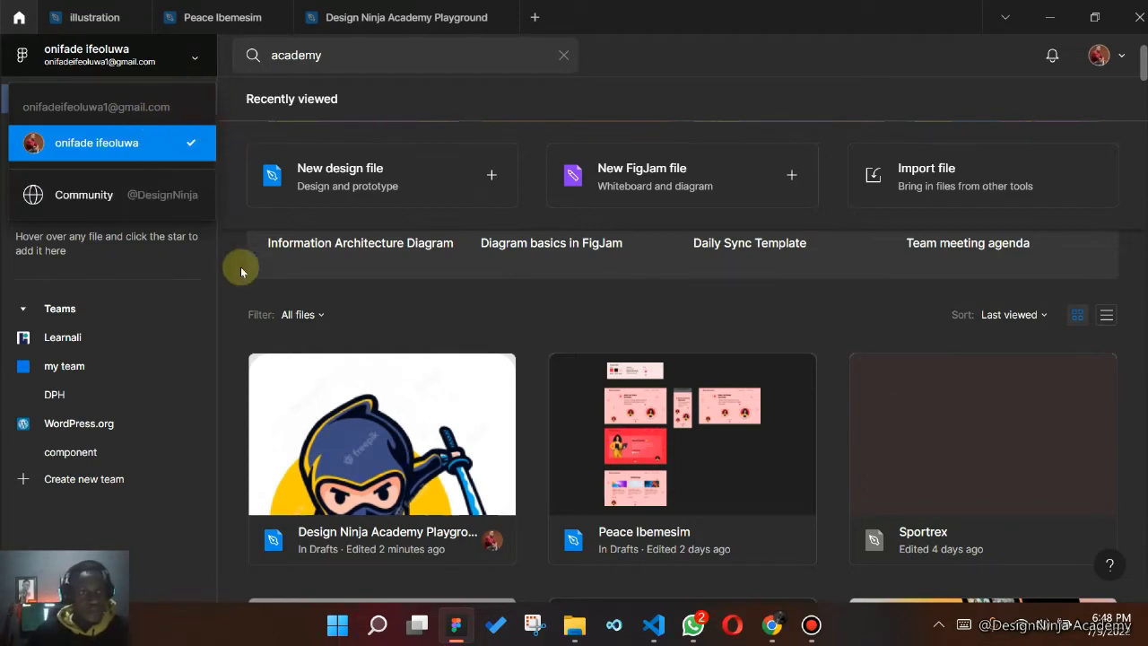
pyautogui.click(94, 266)
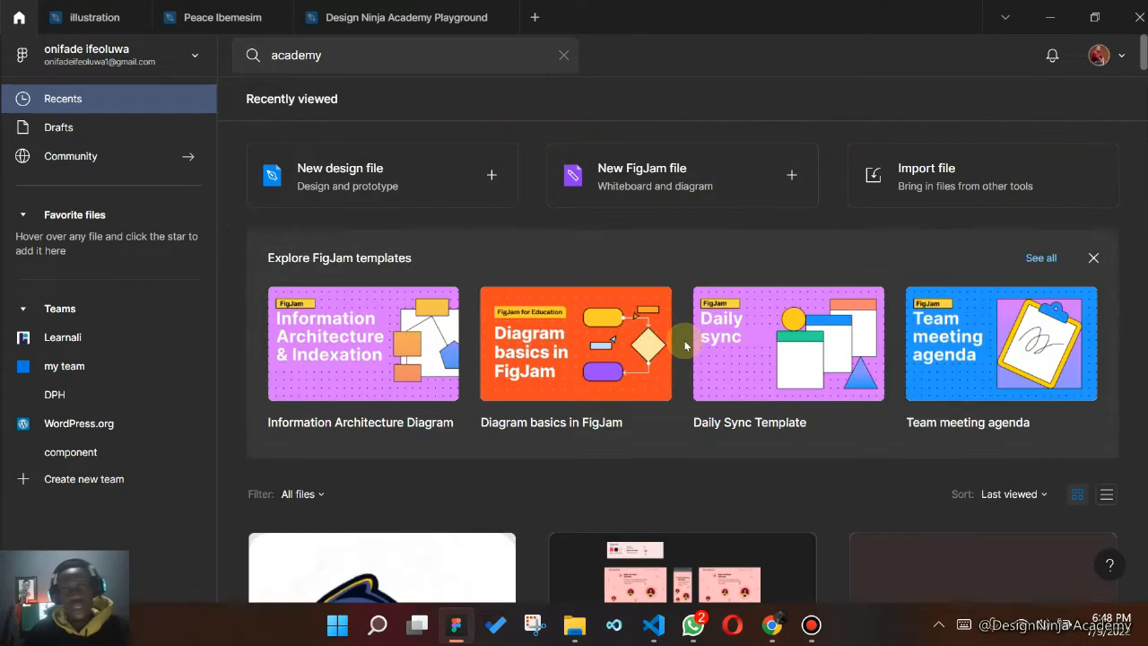
pyautogui.click(391, 18)
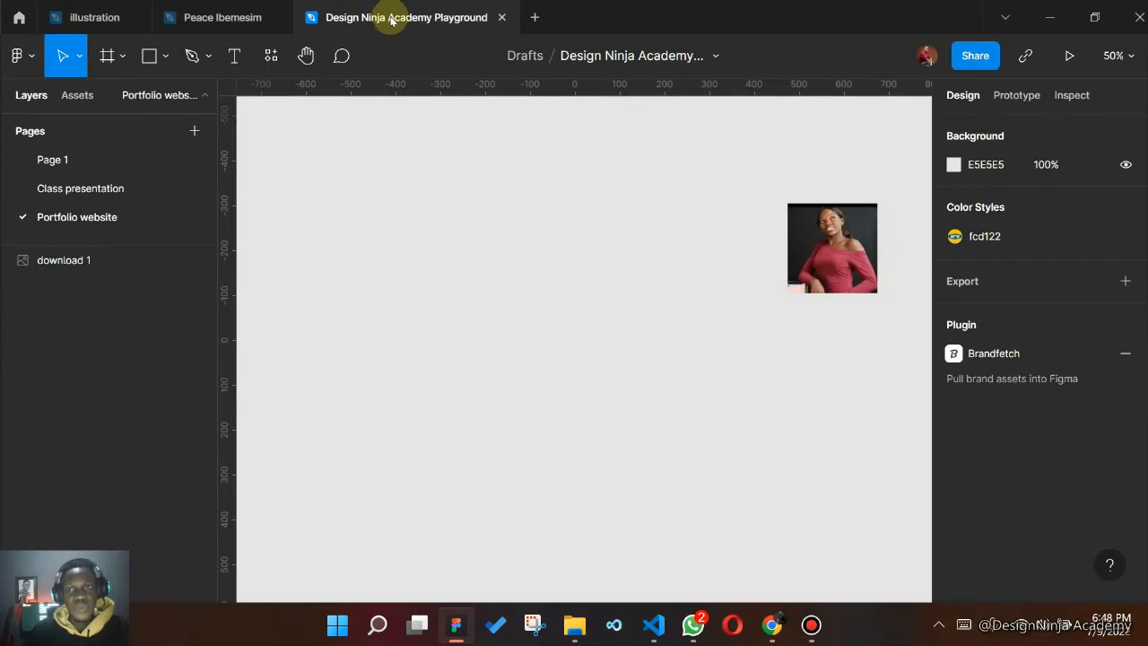
# - Create a 1440×1024 frame from the Desktop preset on the Portfolio website page
pyautogui.moveTo(703, 354); pyautogui.dragTo(820, 373)
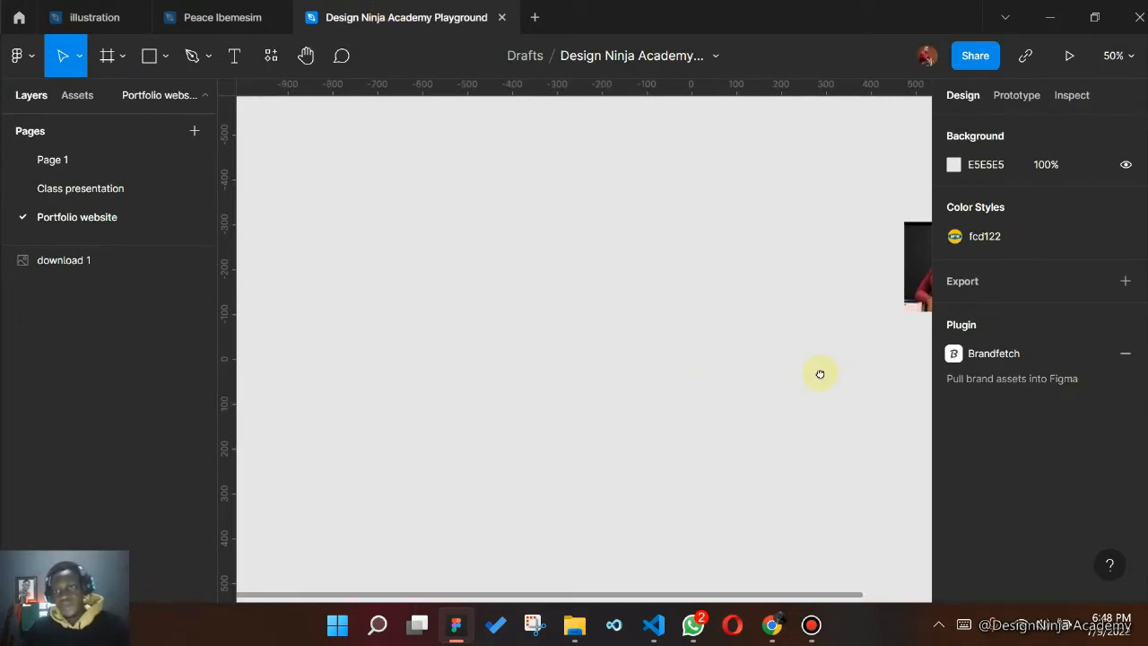
pyautogui.hotkey('shift', '0')
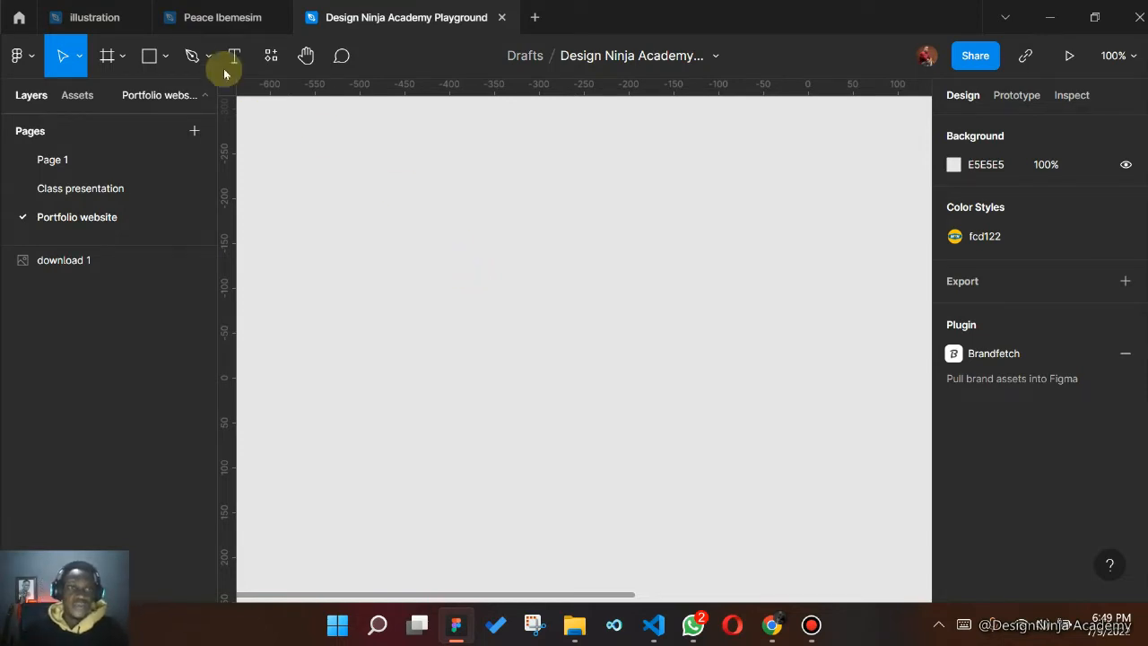
pyautogui.click(104, 67)
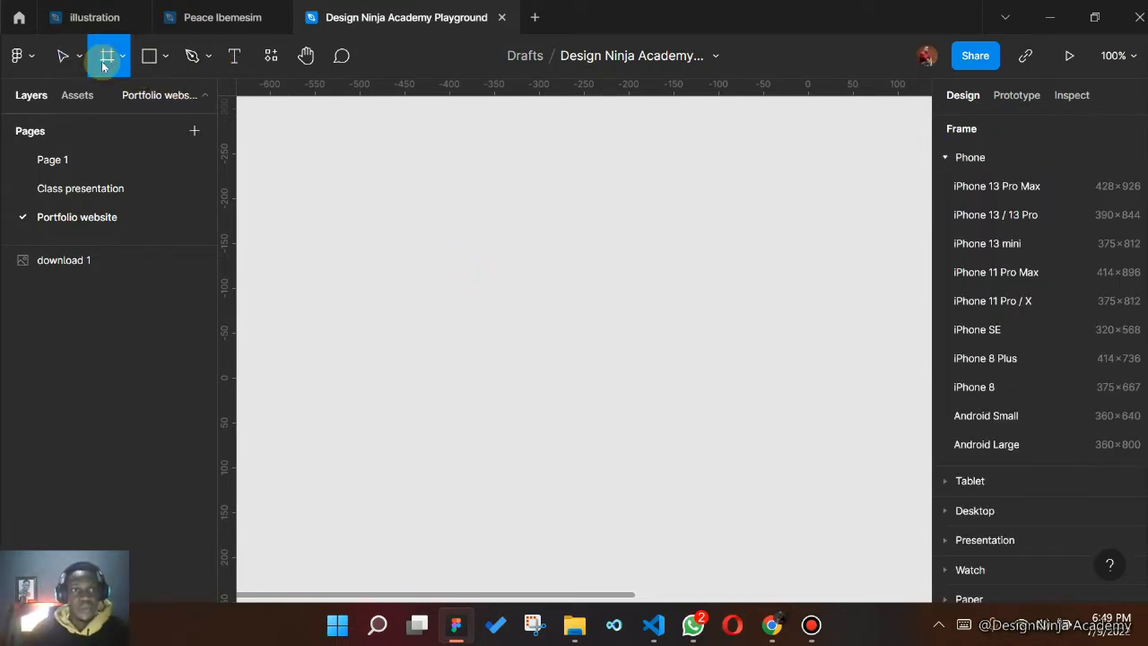
pyautogui.click(949, 157)
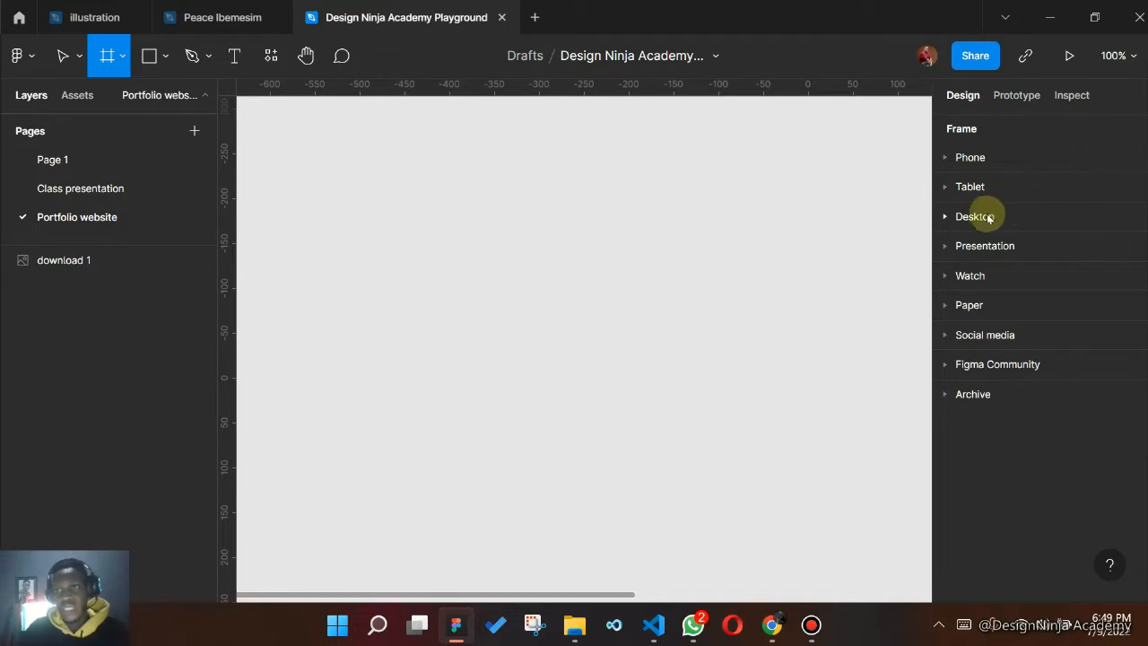
pyautogui.click(946, 217)
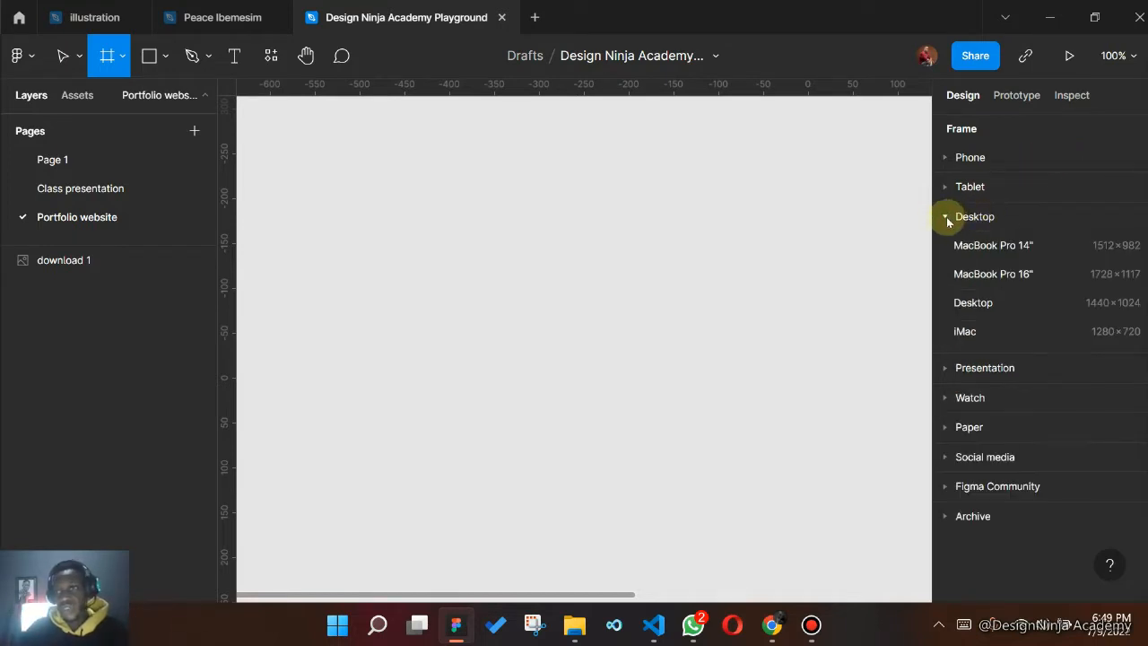
pyautogui.click(1025, 310)
pyautogui.press('-')
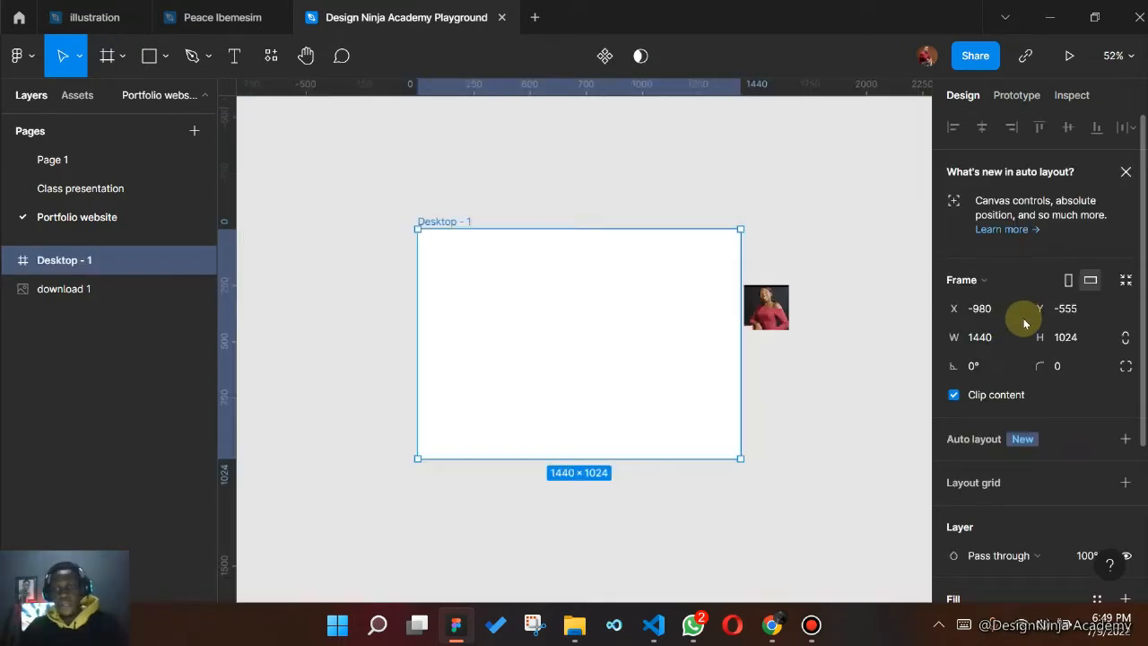
# - Space the woman's photo and the desktop frame apart, with the photo clear of the frame's right edge
pyautogui.click(767, 305)
pyautogui.moveTo(856, 301); pyautogui.dragTo(848, 300)
pyautogui.click(554, 297)
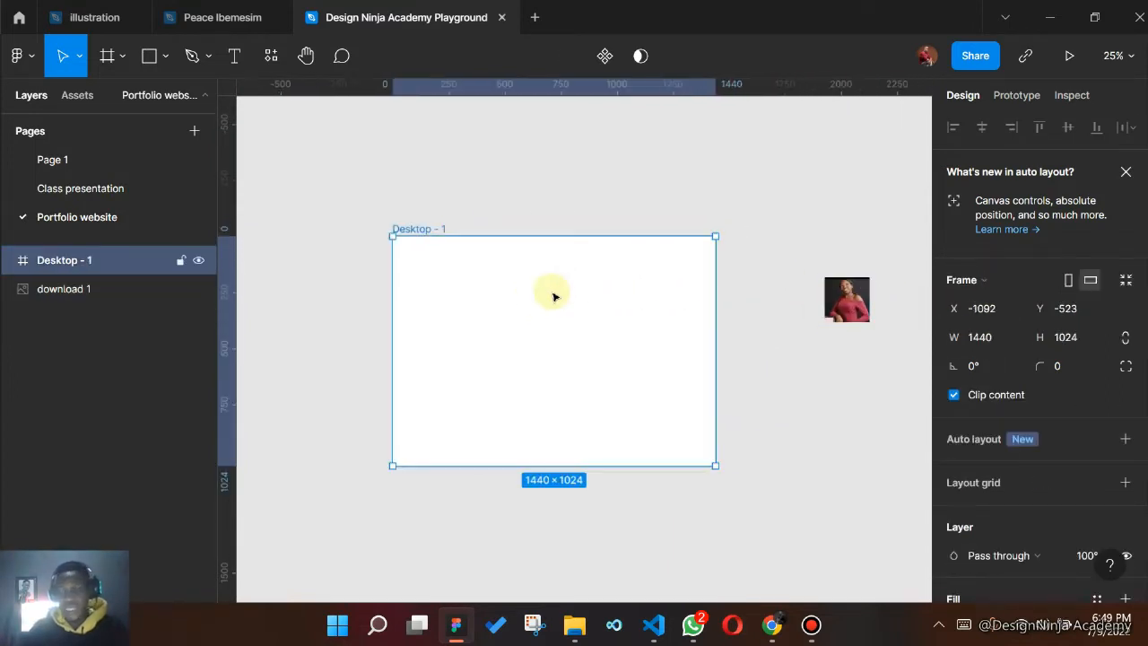
pyautogui.press('-')
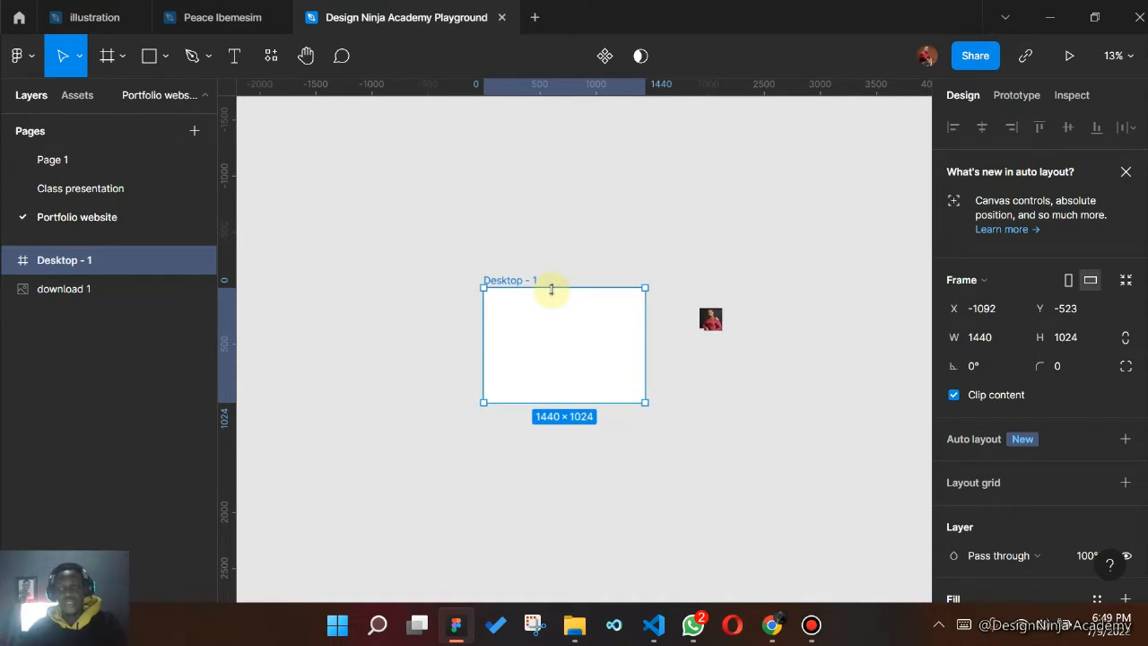
pyautogui.press('-')
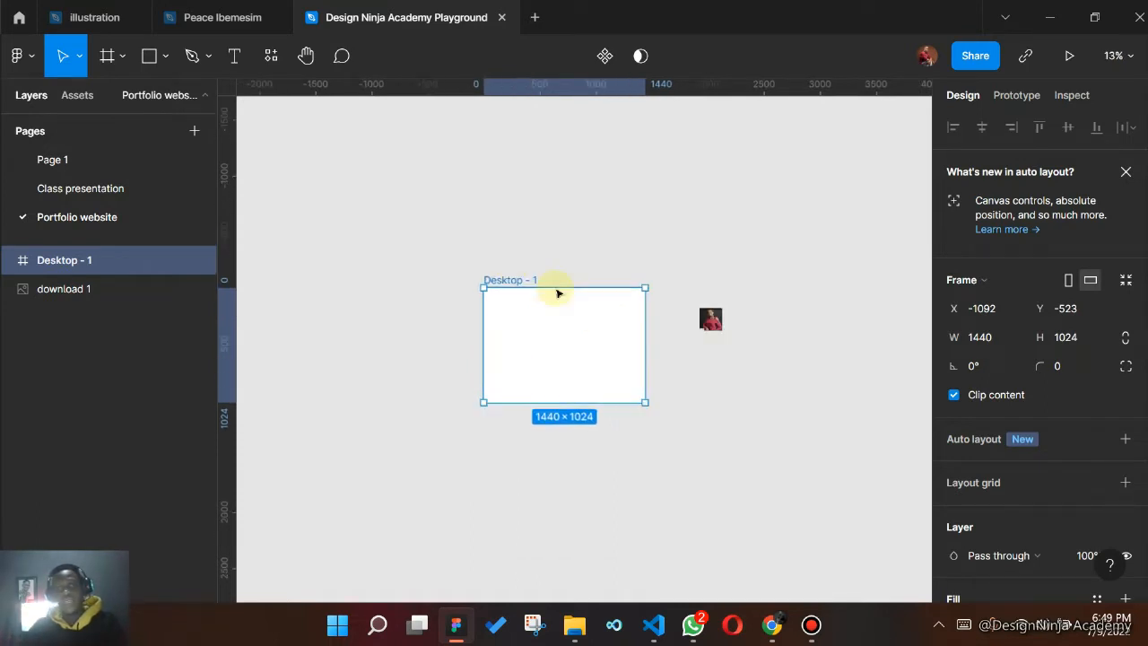
pyautogui.press('+')
pyautogui.press('+')
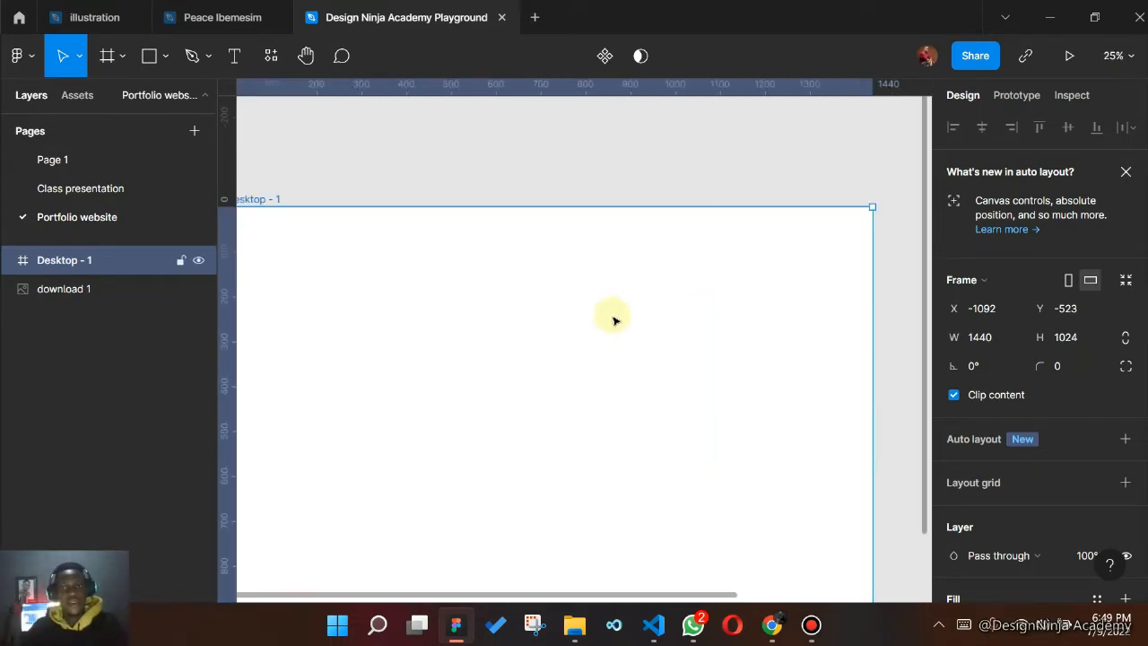
pyautogui.moveTo(562, 320); pyautogui.dragTo(603, 251)
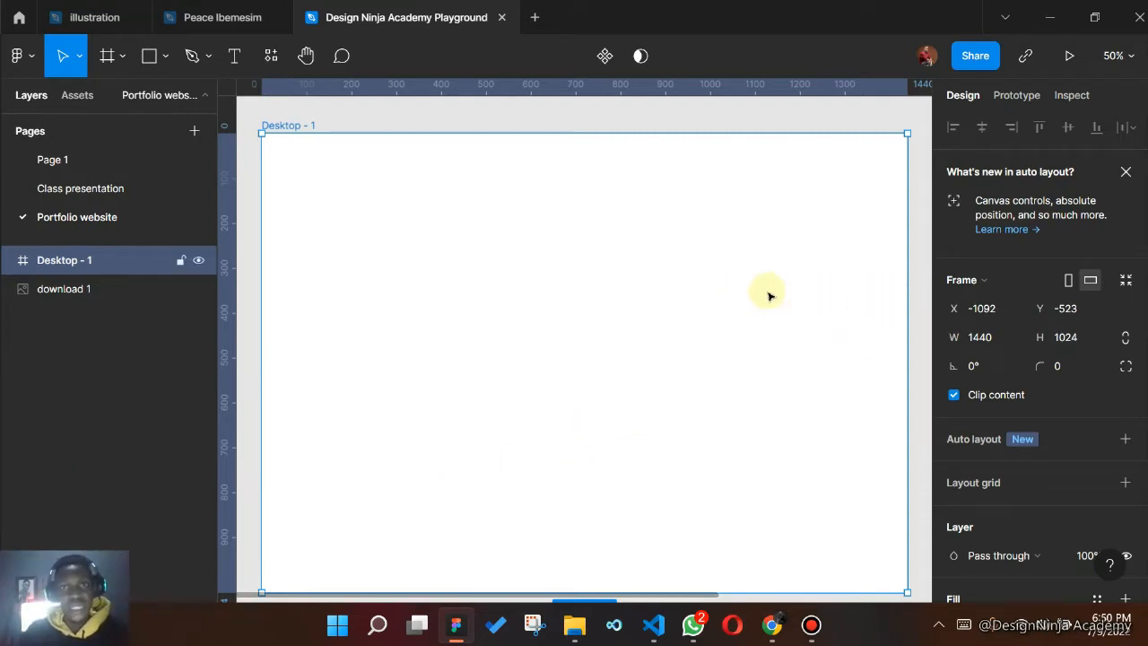
pyautogui.scroll(-1, 767, 296)
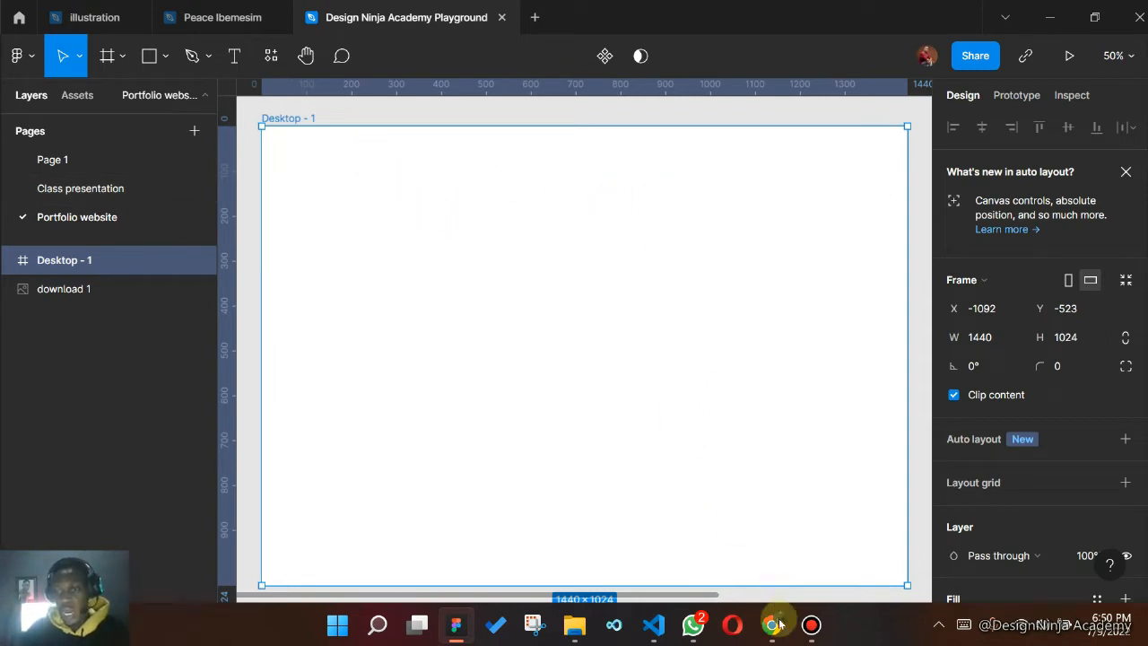
# - Switch to Chrome and examine the Cabinet Grotesk font page on Fontshare, including its styles
pyautogui.click(776, 628)
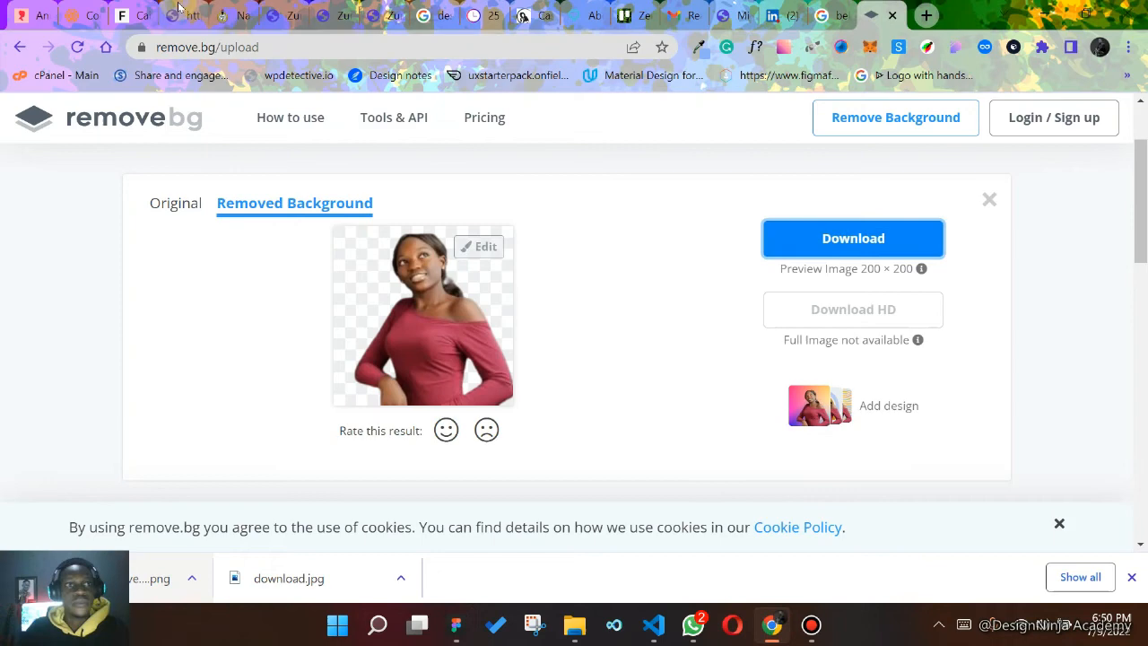
pyautogui.click(130, 16)
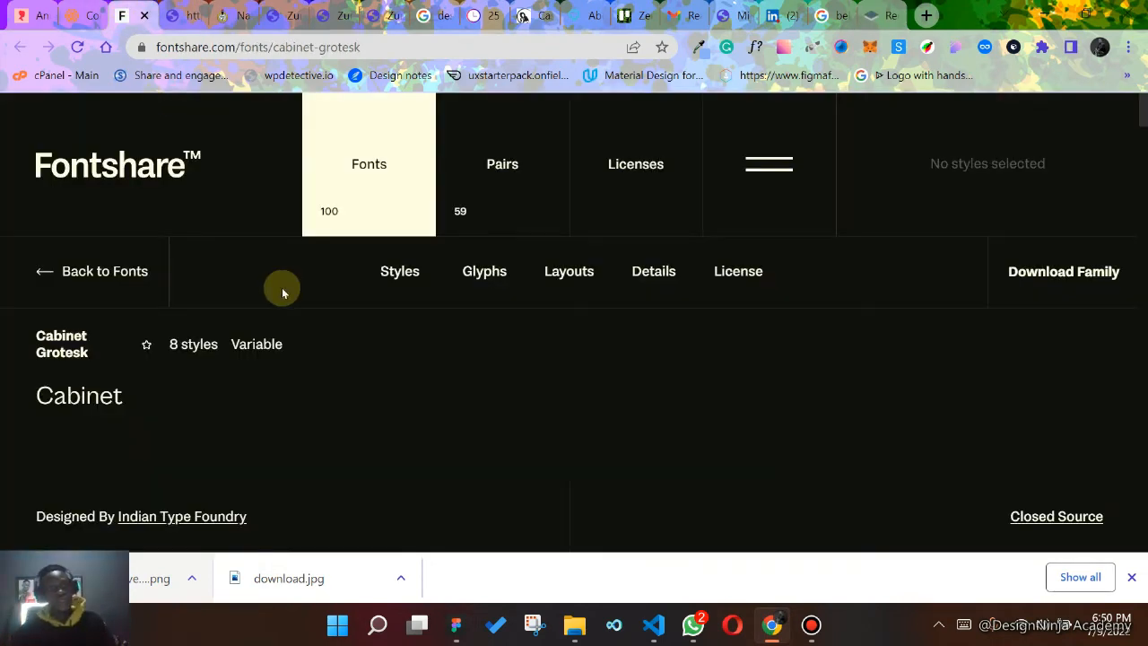
pyautogui.scroll(-3, 430, 310)
pyautogui.scroll(3, 403, 351)
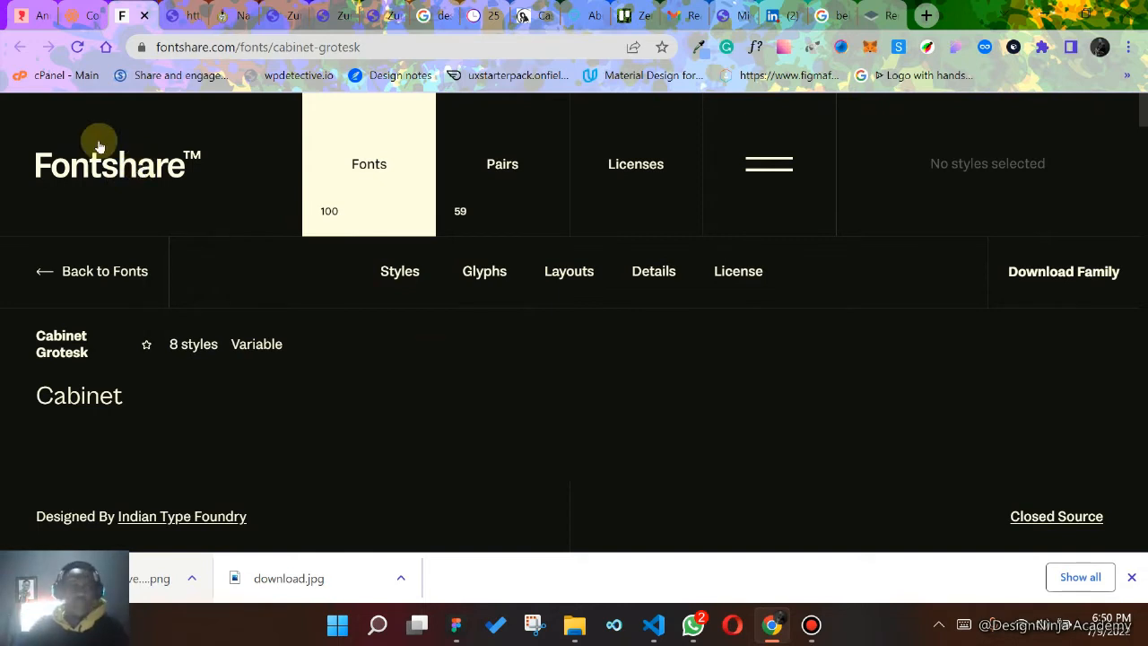
pyautogui.scroll(-5, 466, 278)
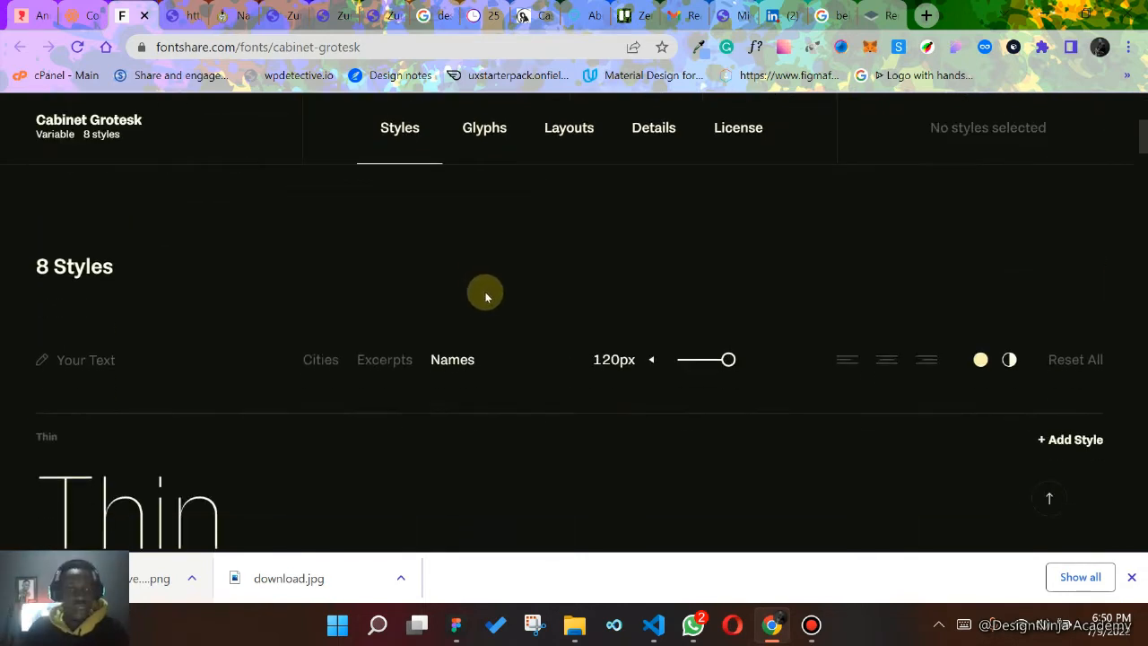
pyautogui.scroll(5, 446, 350)
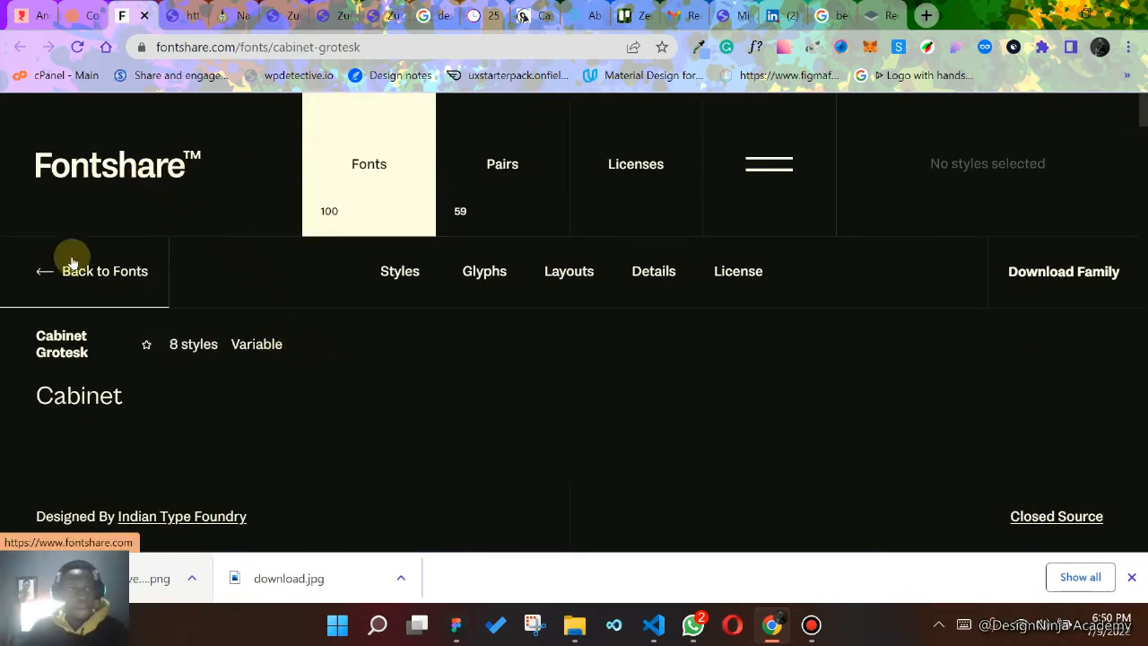
# - Return to the full Fontshare catalogue, dismiss the downloads bar, and browse the listed font families for a suitable typeface
pyautogui.click(188, 268)
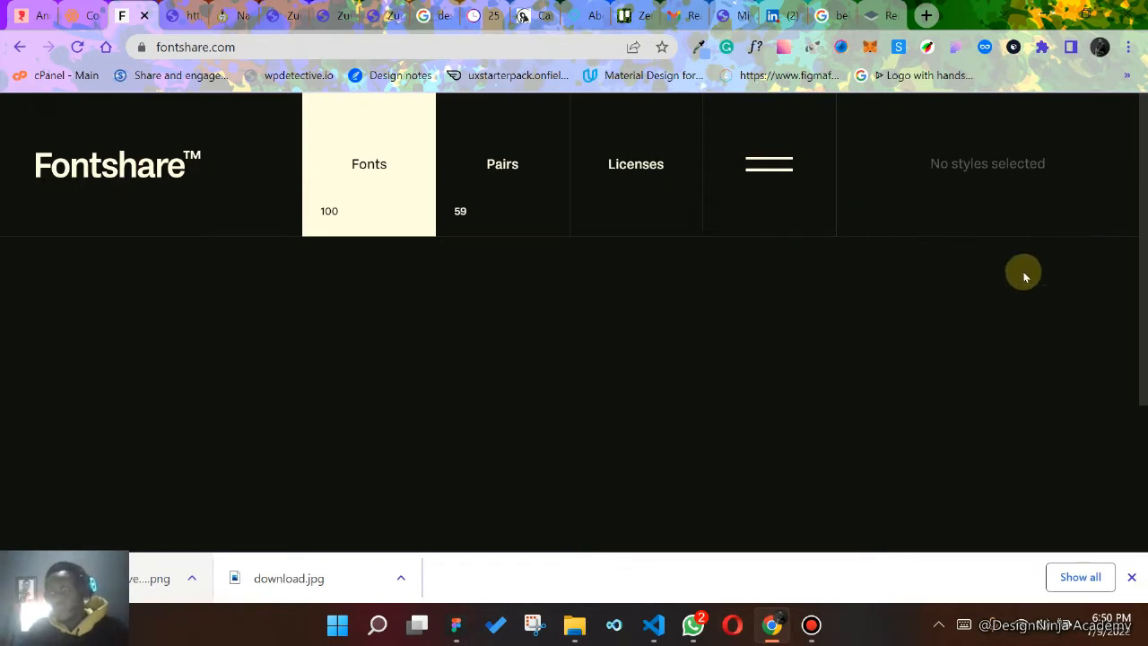
pyautogui.click(1133, 576)
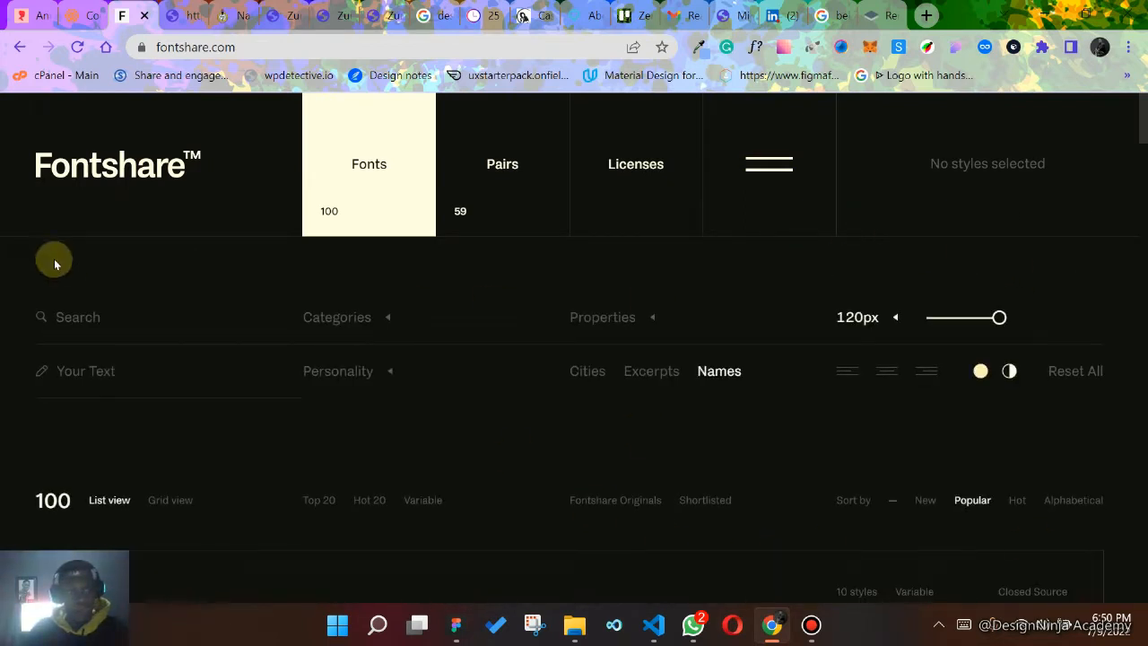
pyautogui.click(99, 321)
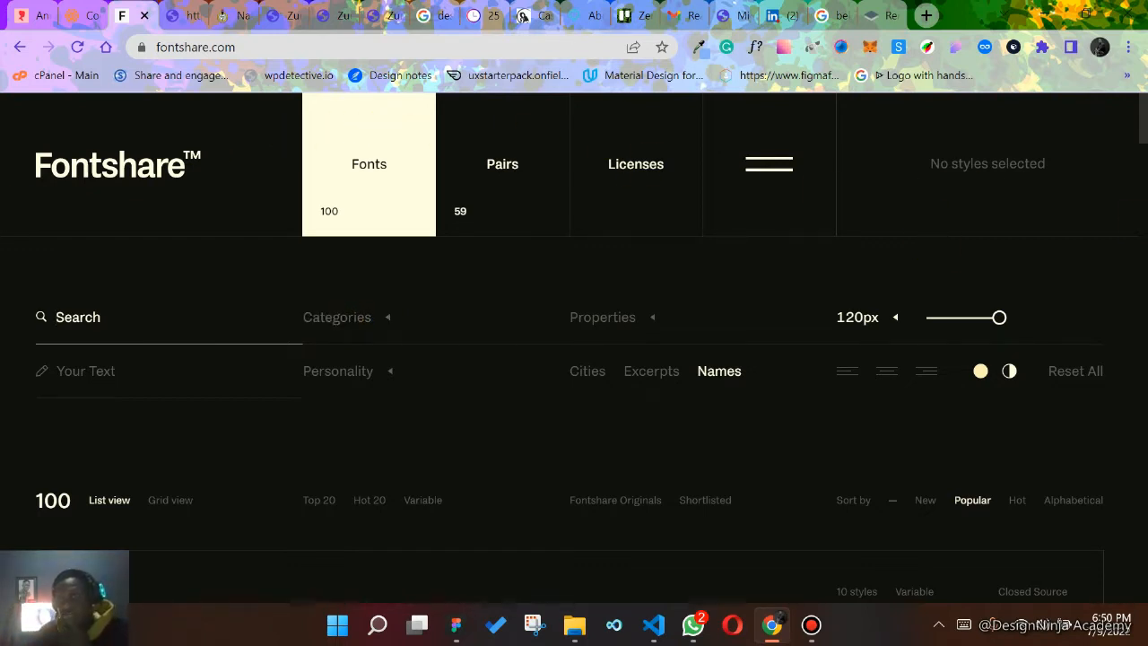
pyautogui.scroll(-5, 691, 436)
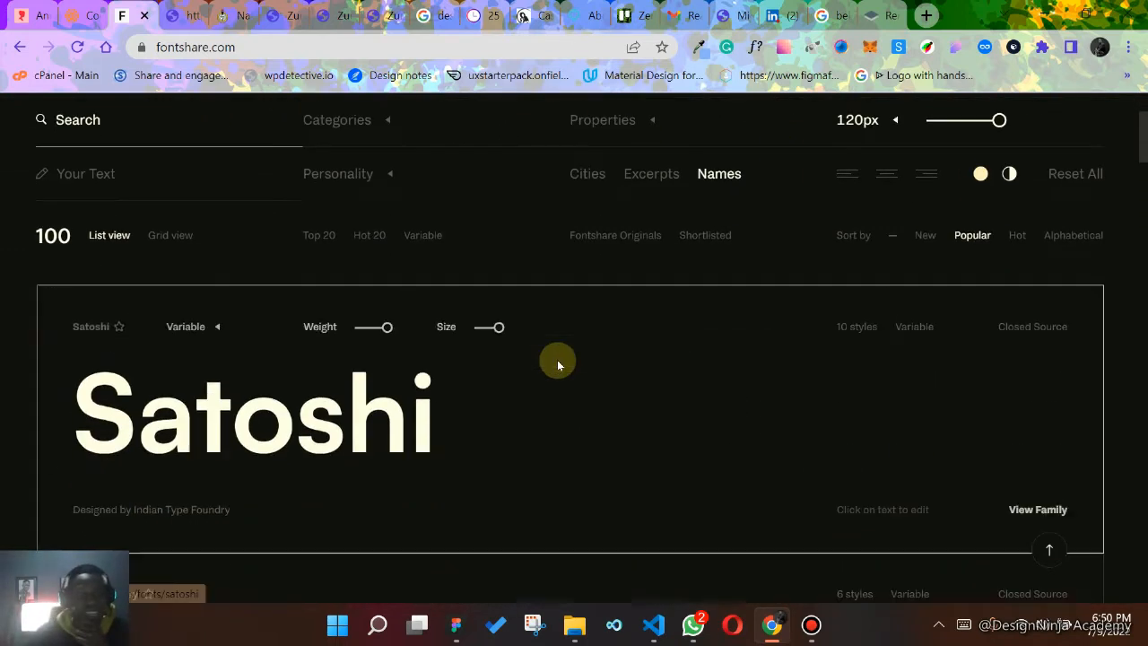
pyautogui.scroll(-5, 435, 334)
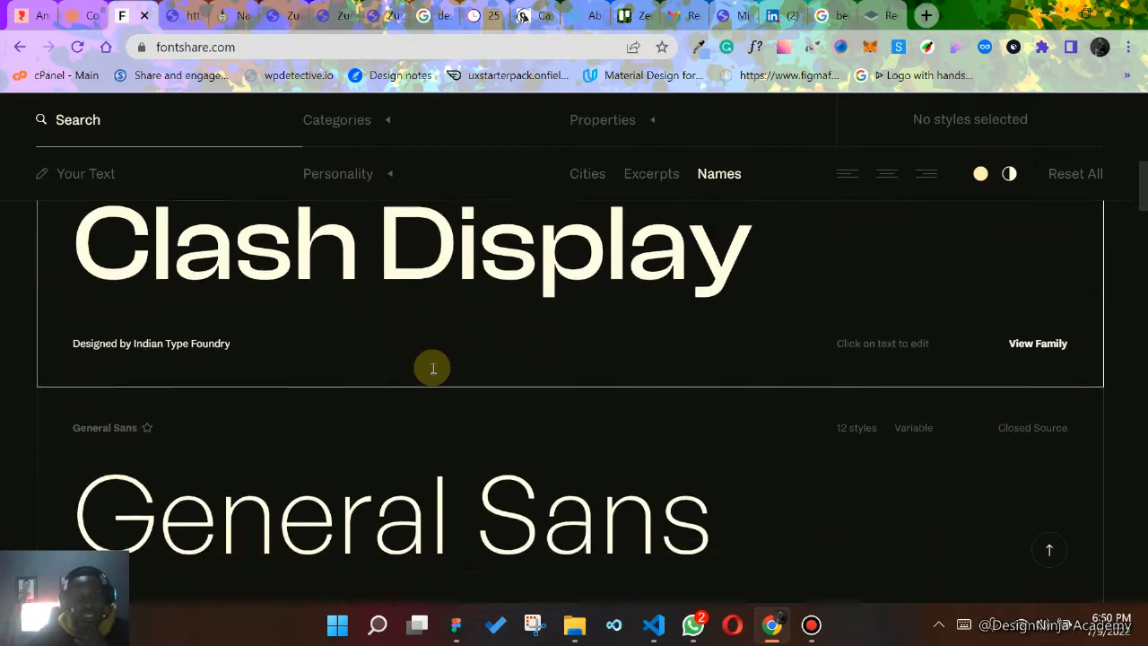
pyautogui.scroll(-5, 433, 371)
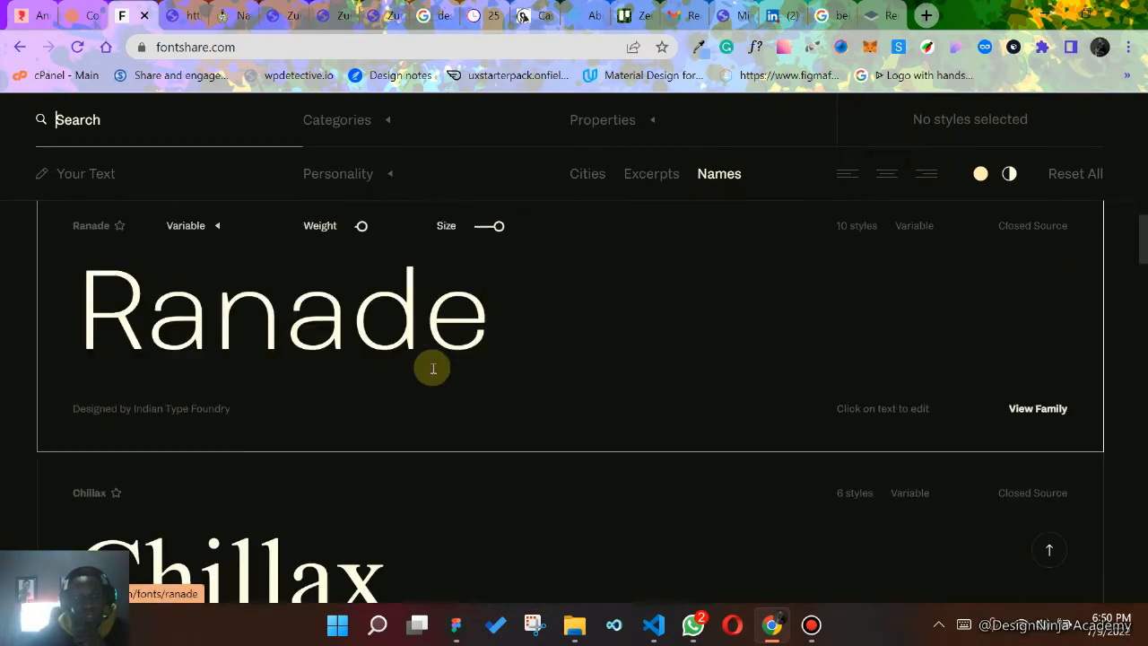
pyautogui.scroll(-5, 432, 367)
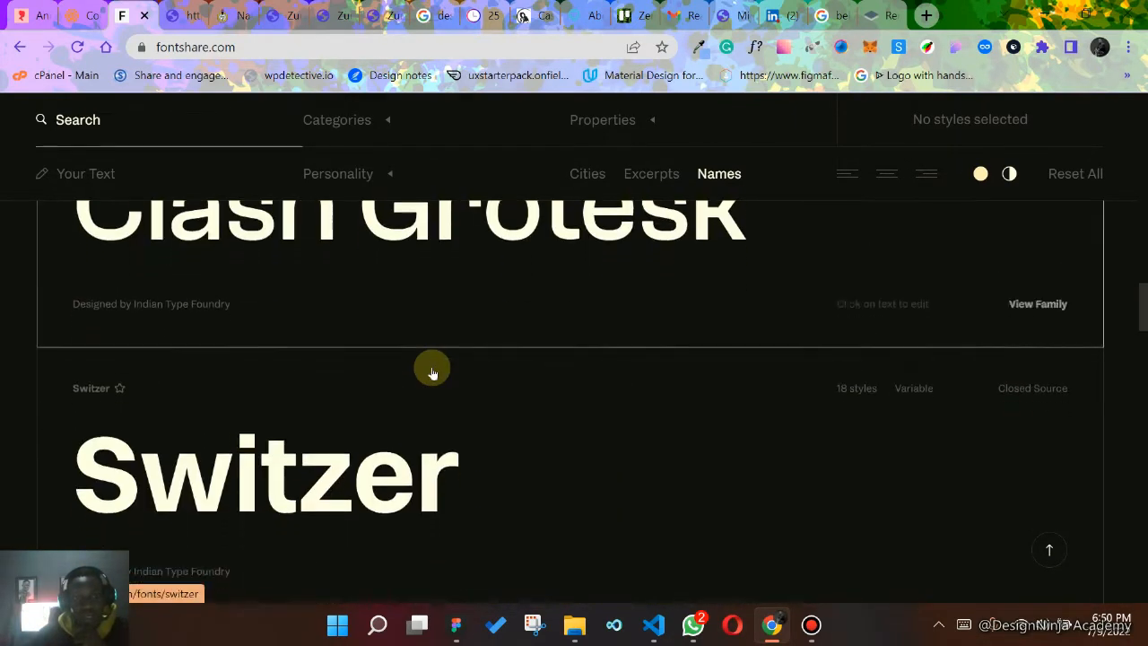
pyautogui.scroll(6, 433, 367)
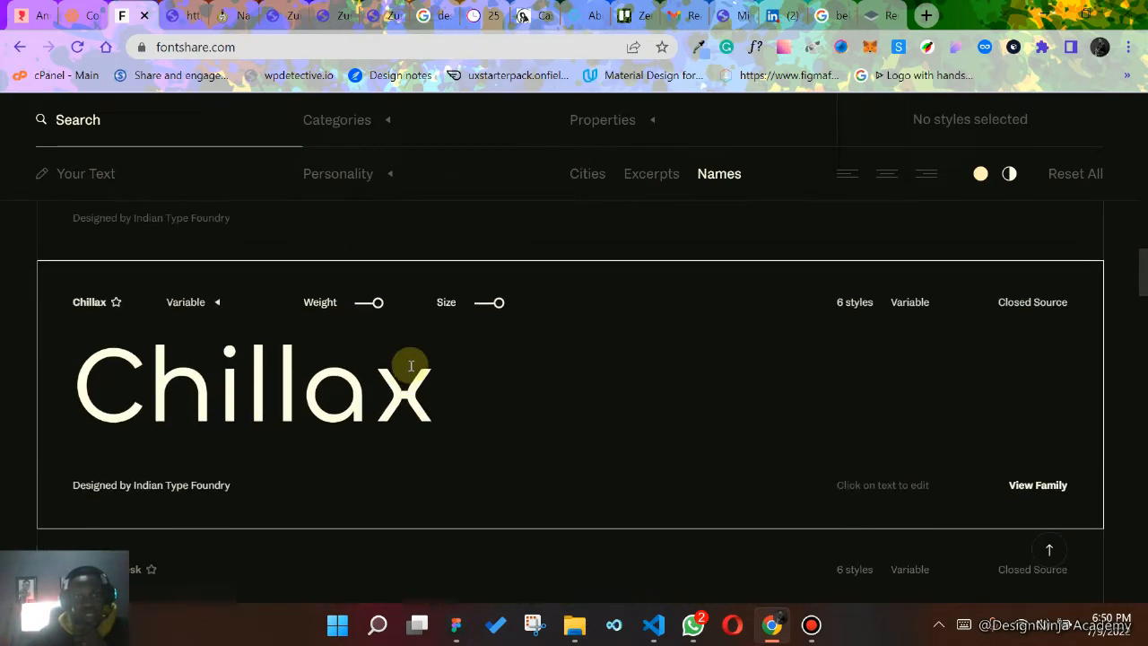
pyautogui.scroll(-3, 417, 382)
pyautogui.scroll(-2, 417, 382)
pyautogui.scroll(4, 418, 367)
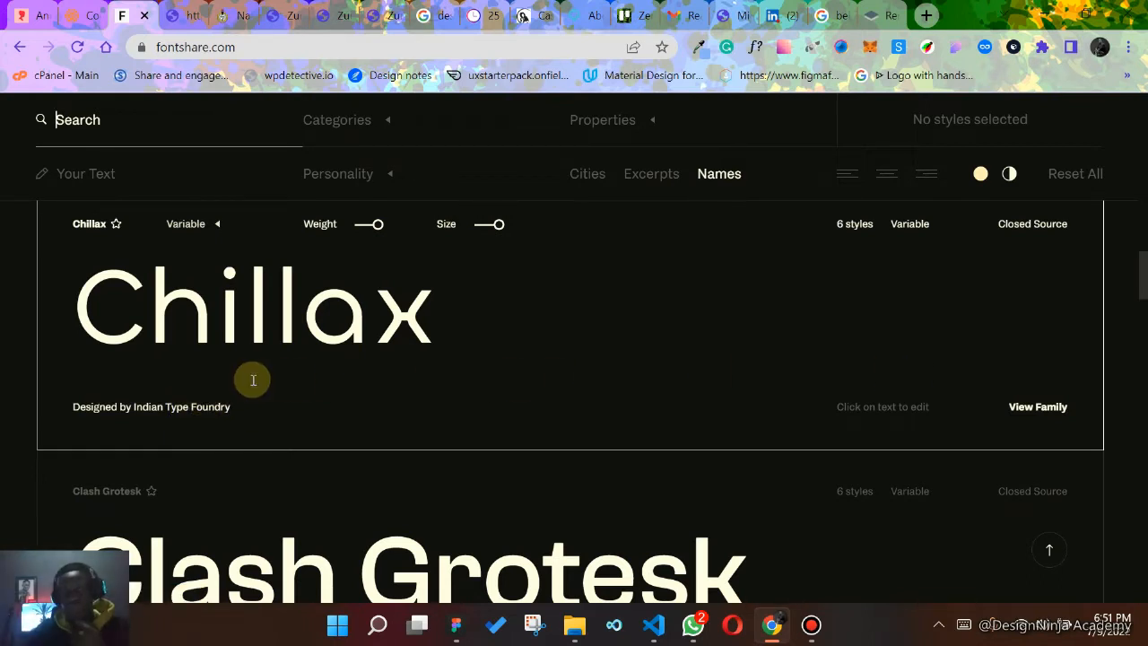
pyautogui.scroll(1, 256, 379)
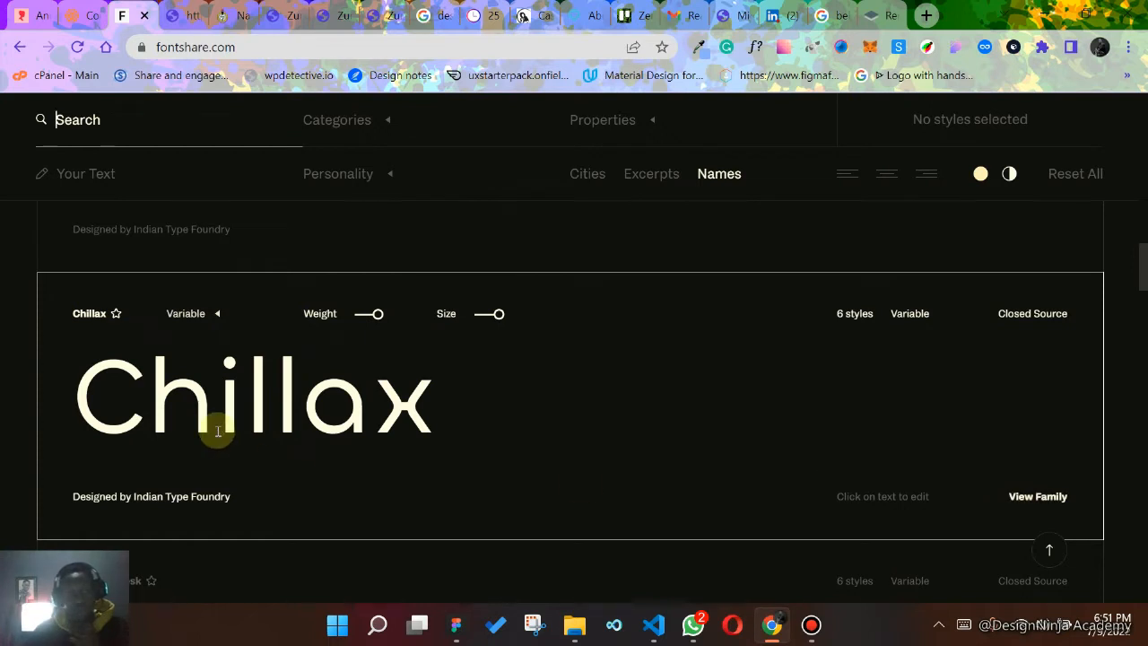
# - Open the Chillax family page and examine its styles, glyphs, layouts, details and license terms
pyautogui.click(1023, 496)
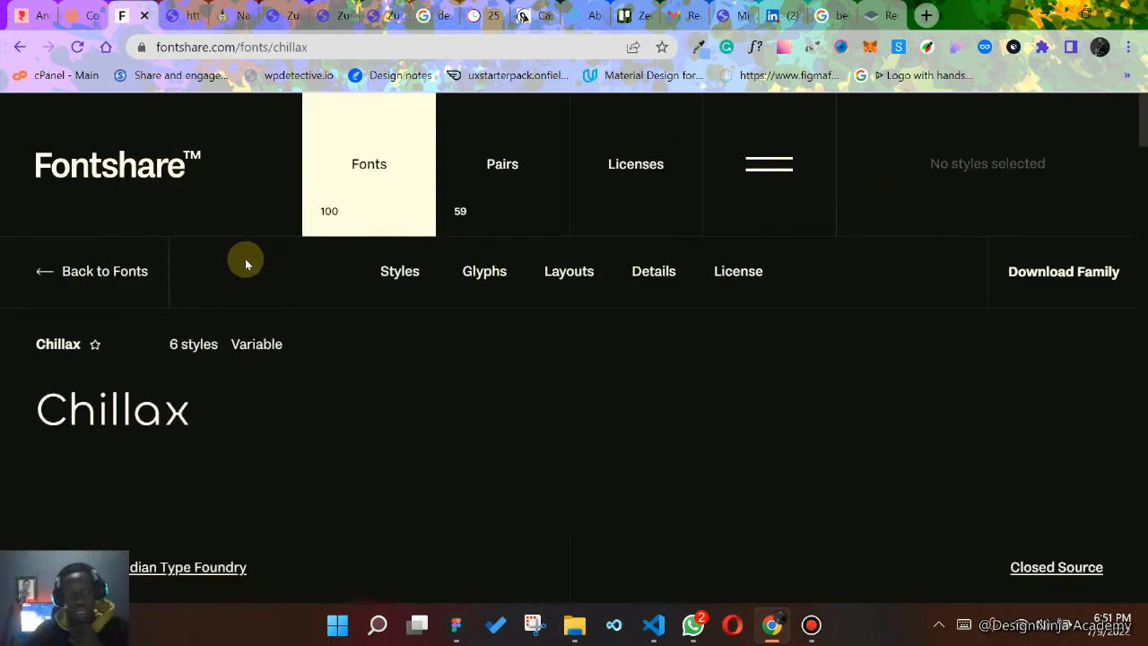
pyautogui.scroll(-3, 217, 356)
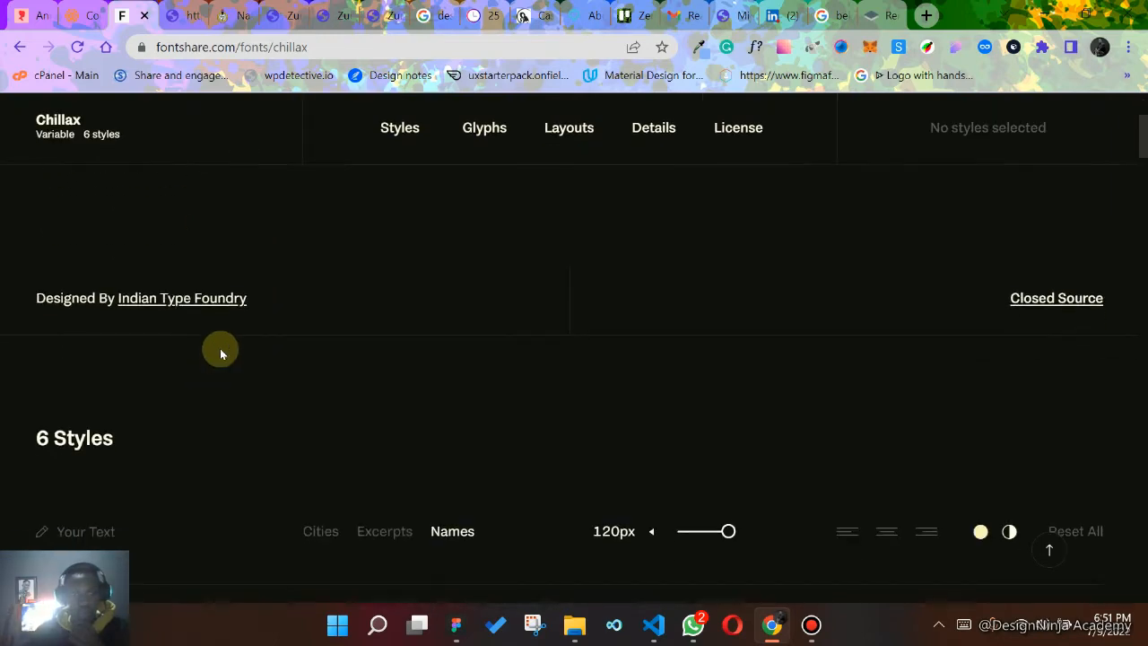
pyautogui.scroll(-10, 995, 280)
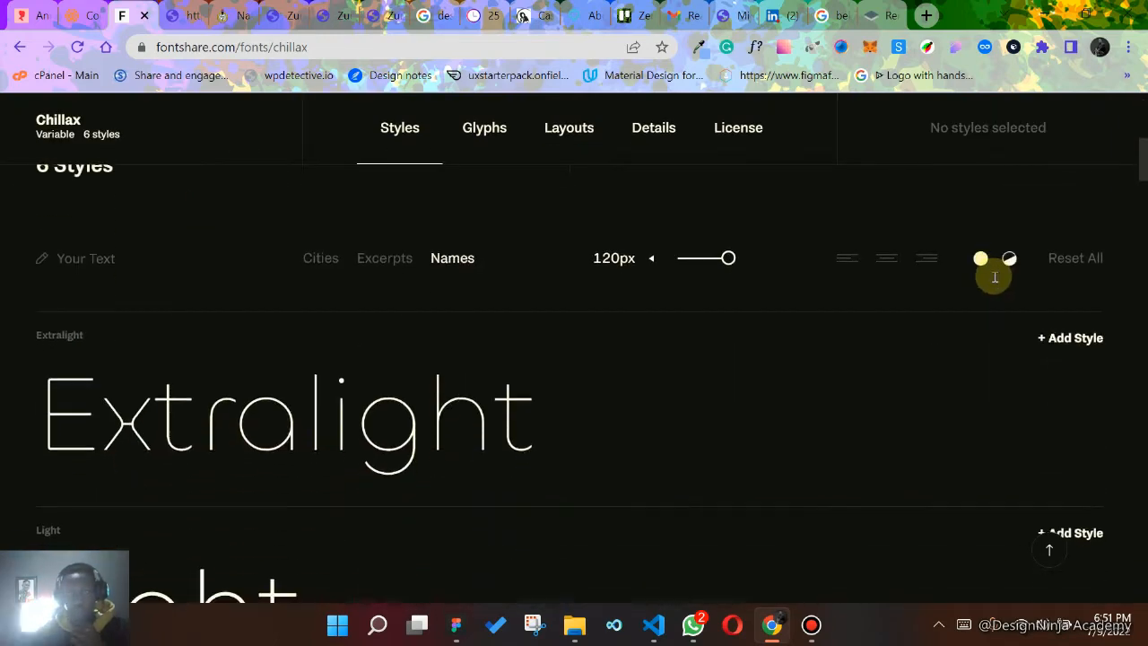
pyautogui.scroll(-15, 985, 286)
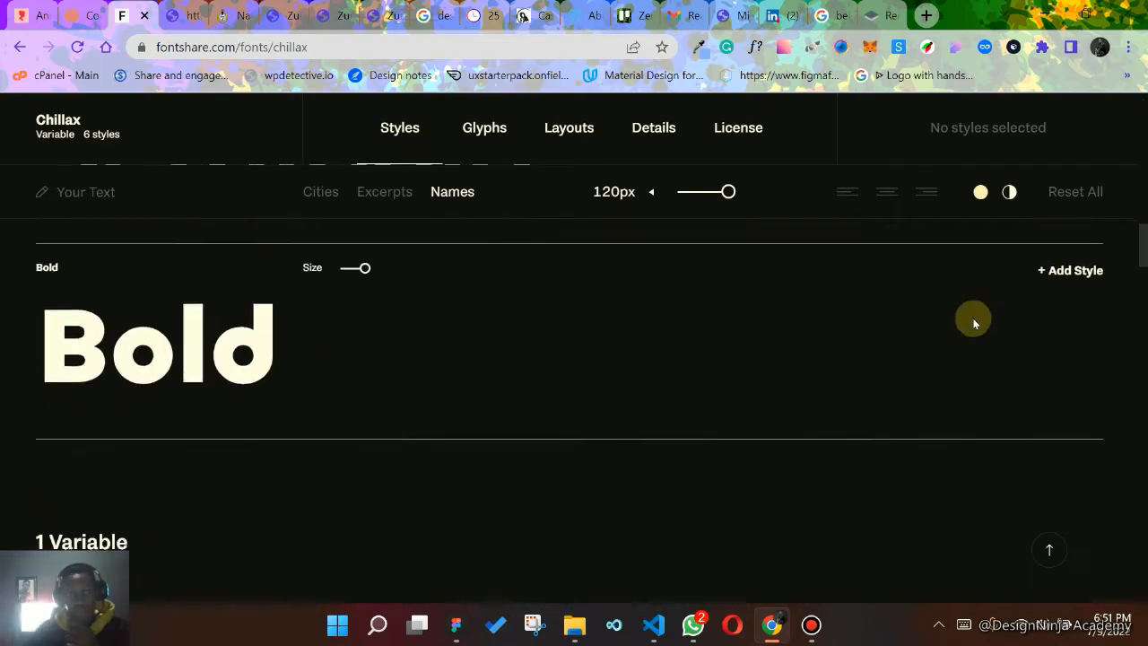
pyautogui.scroll(-12, 975, 323)
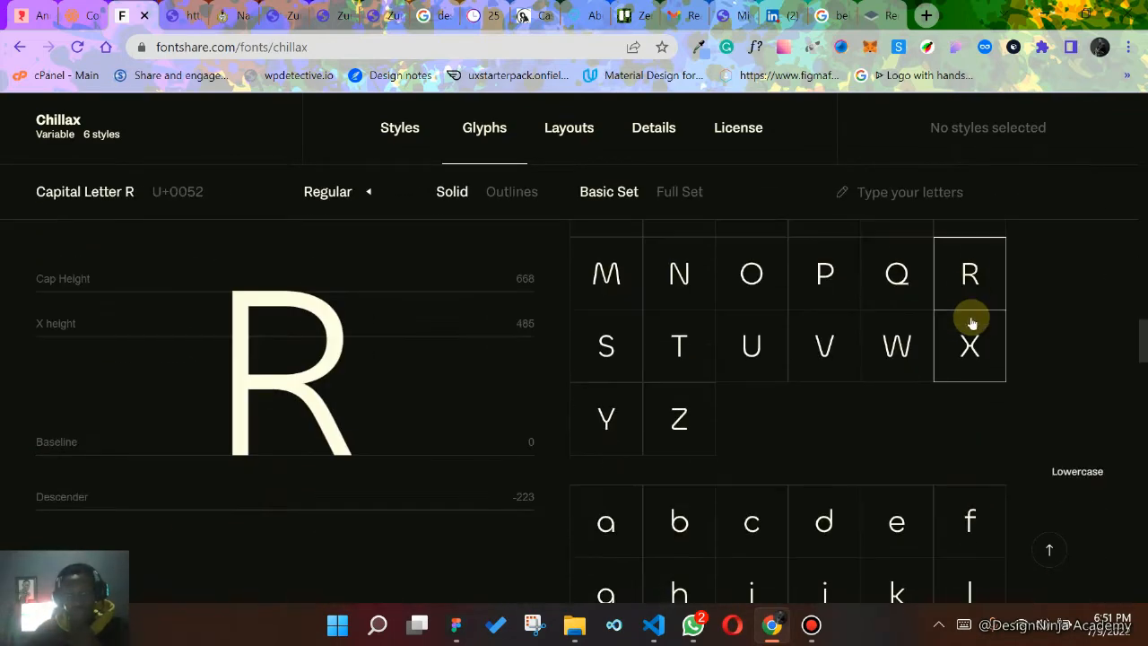
pyautogui.scroll(-10, 444, 418)
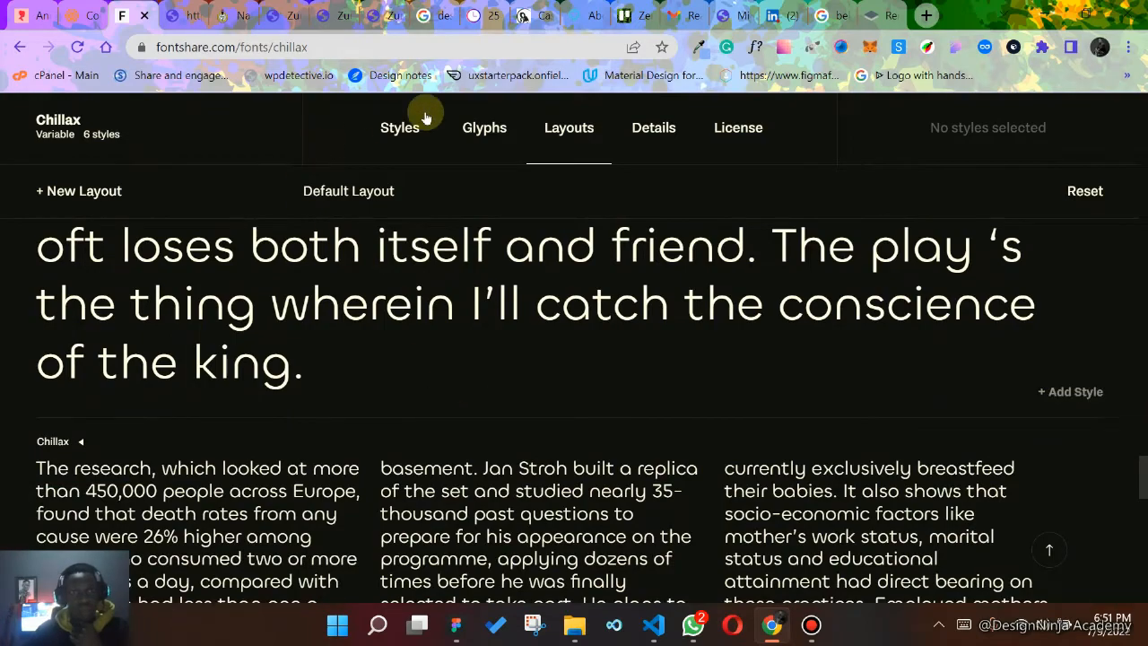
pyautogui.click(677, 134)
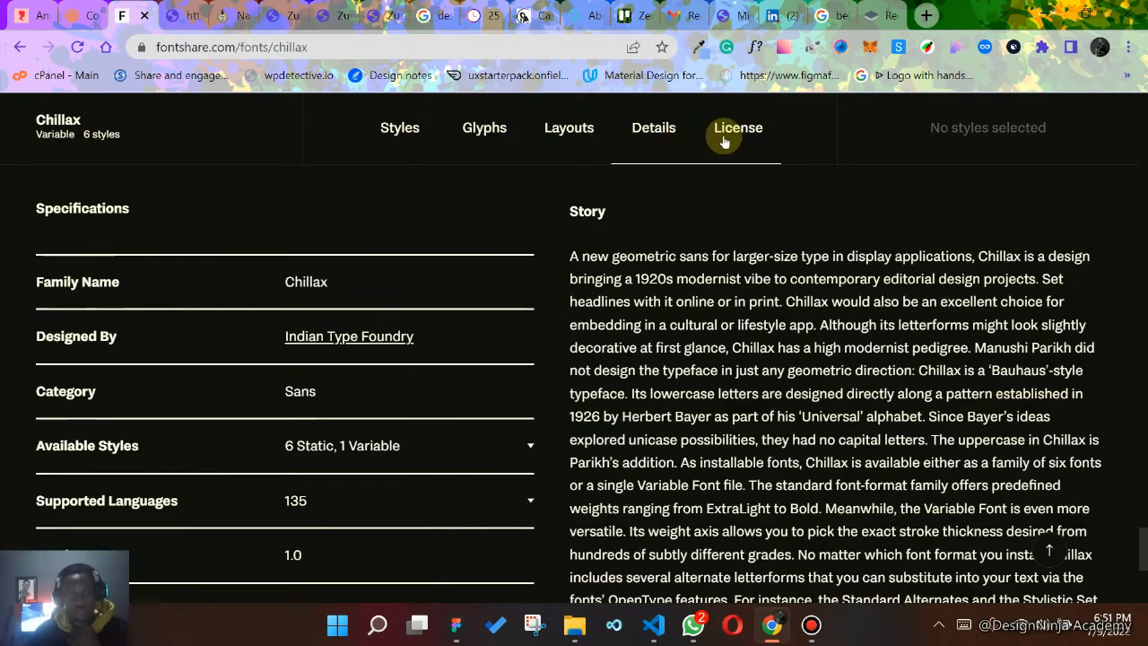
pyautogui.click(723, 141)
pyautogui.scroll(-5, 630, 291)
pyautogui.scroll(-15, 631, 292)
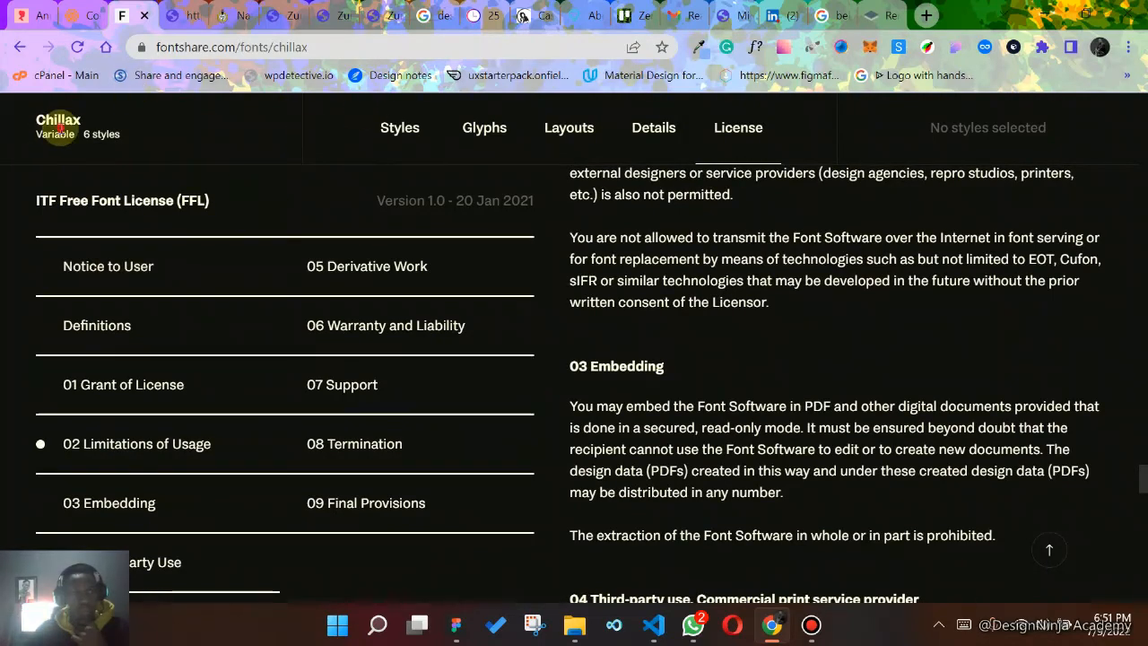
# - Return to the start of the Chillax page and download the complete font family, accepting the ITF Free Font License
pyautogui.click(405, 132)
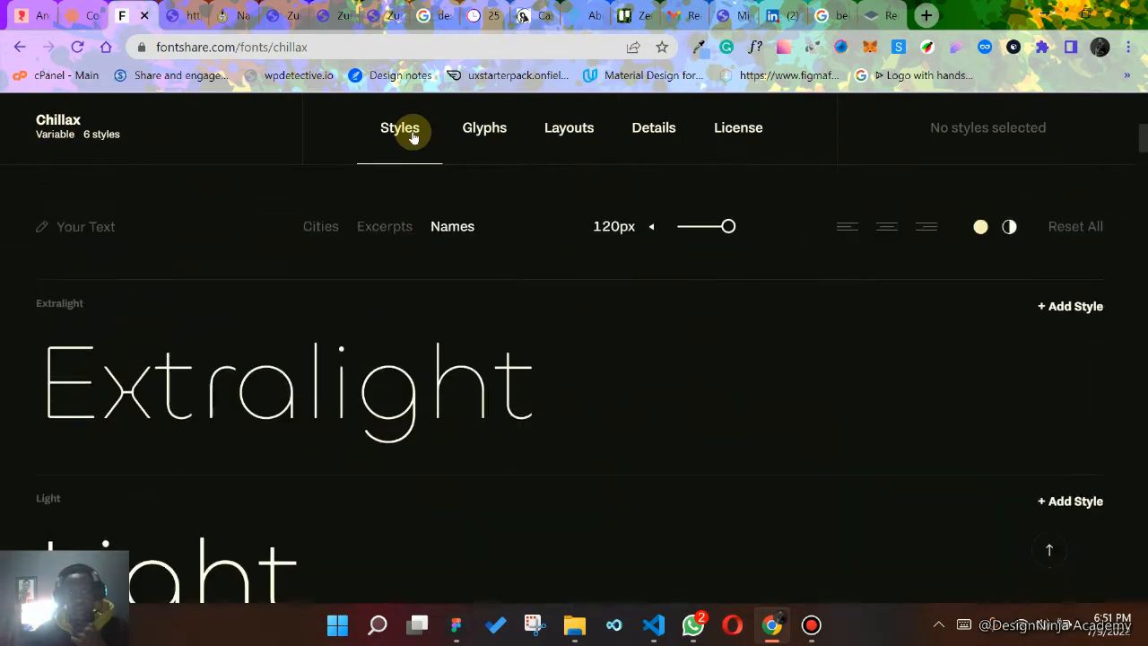
pyautogui.scroll(5, 356, 244)
pyautogui.scroll(2, 355, 247)
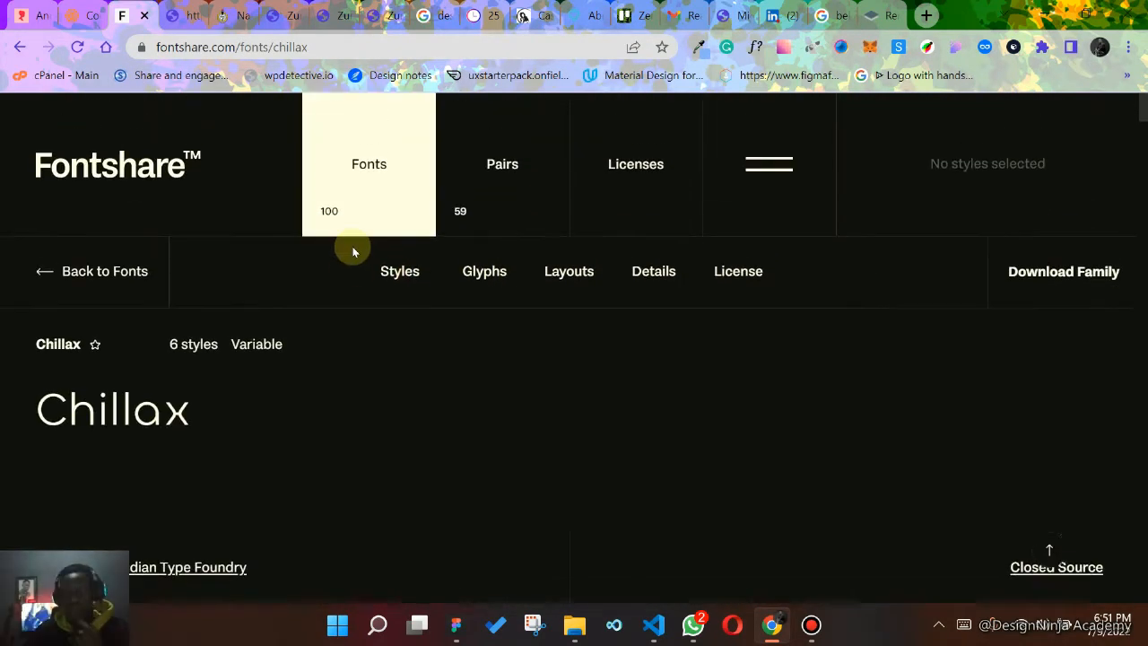
pyautogui.click(1067, 284)
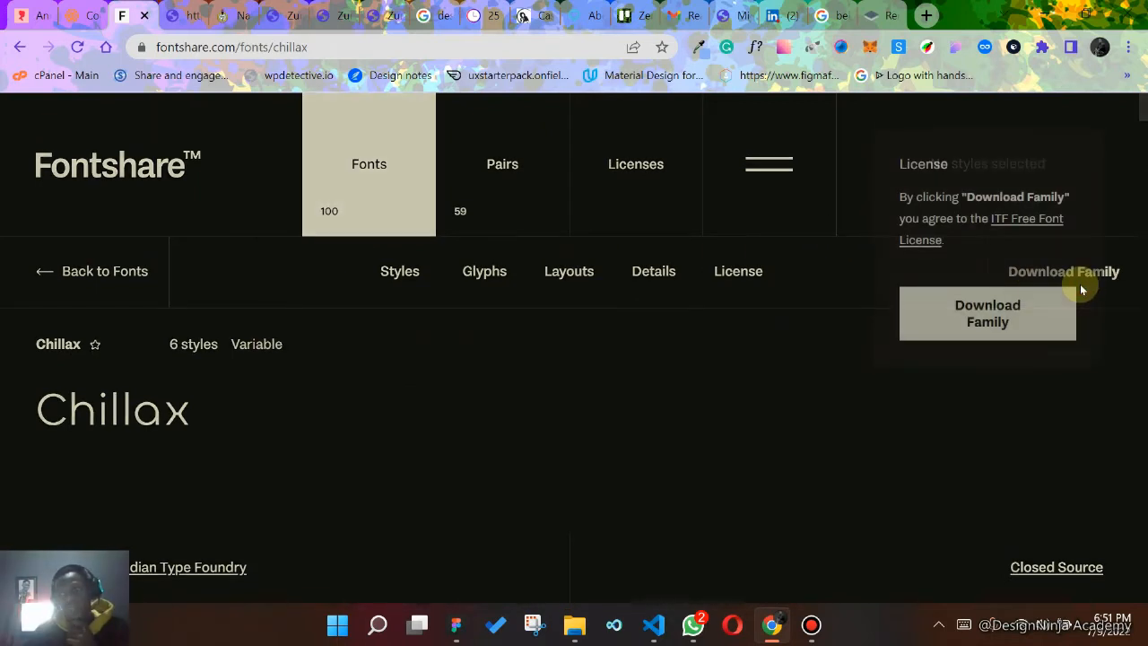
pyautogui.click(956, 319)
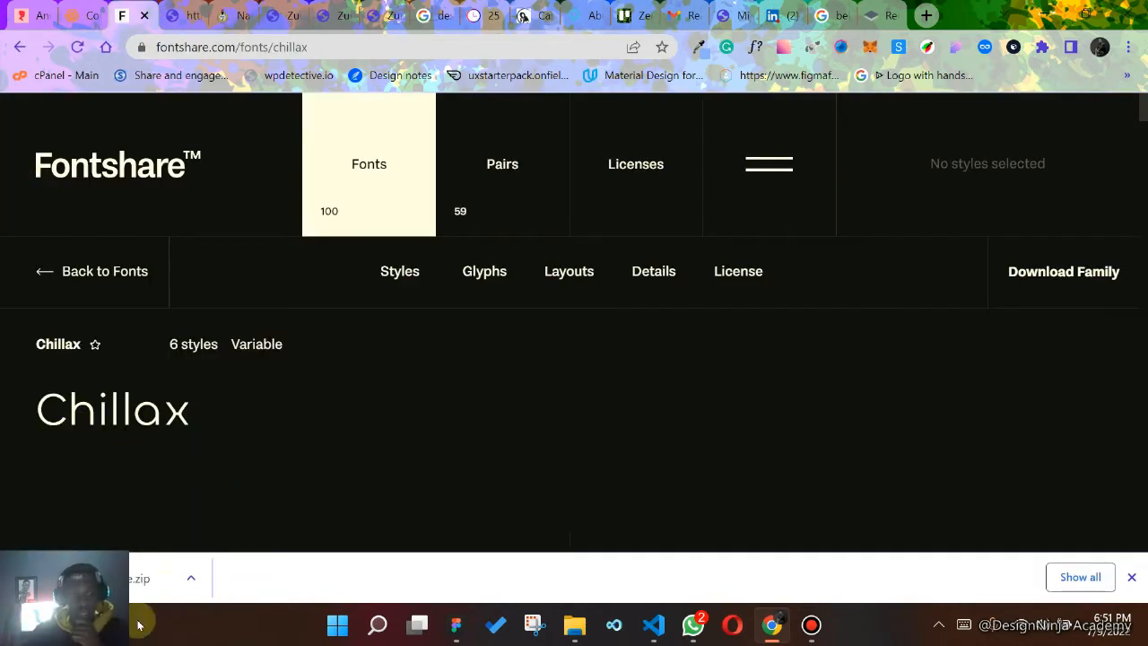
# - Switch to File Explorer and extract Chillax_Complete.zip within the Downloads folder
pyautogui.click(574, 625)
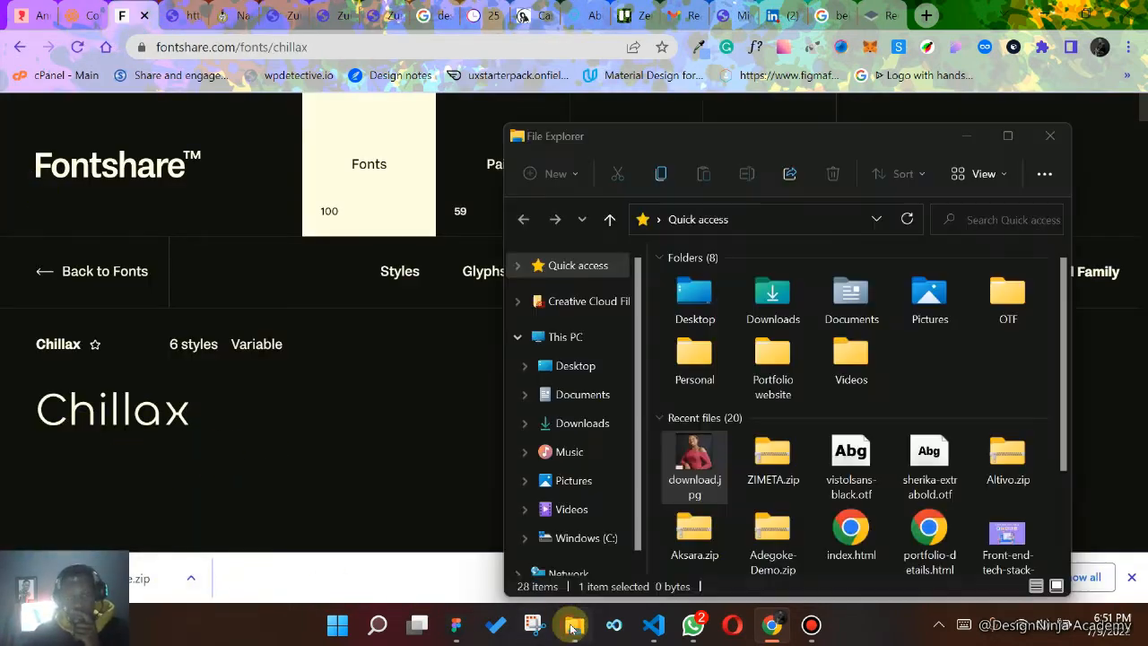
pyautogui.click(581, 429)
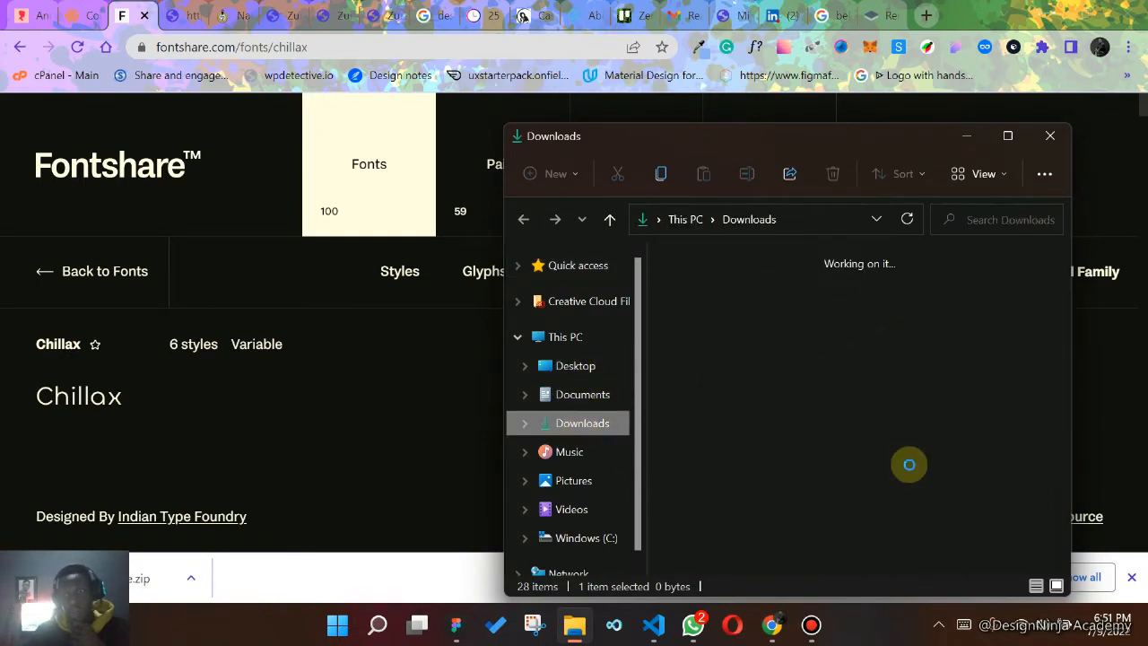
pyautogui.click(681, 328)
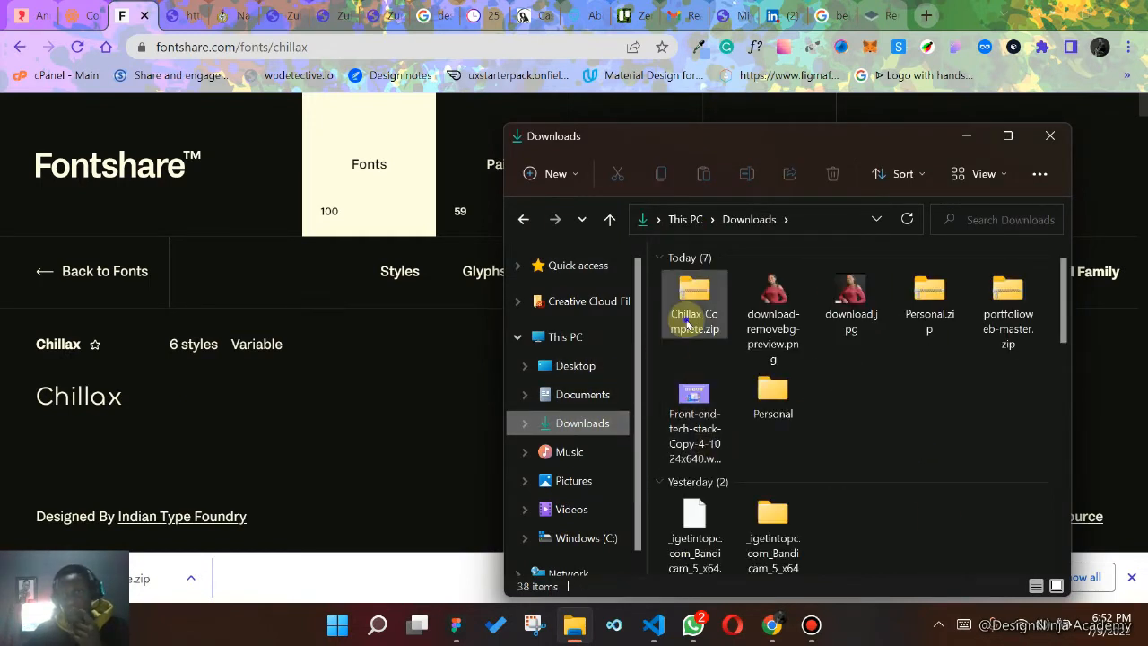
pyautogui.rightClick(683, 328)
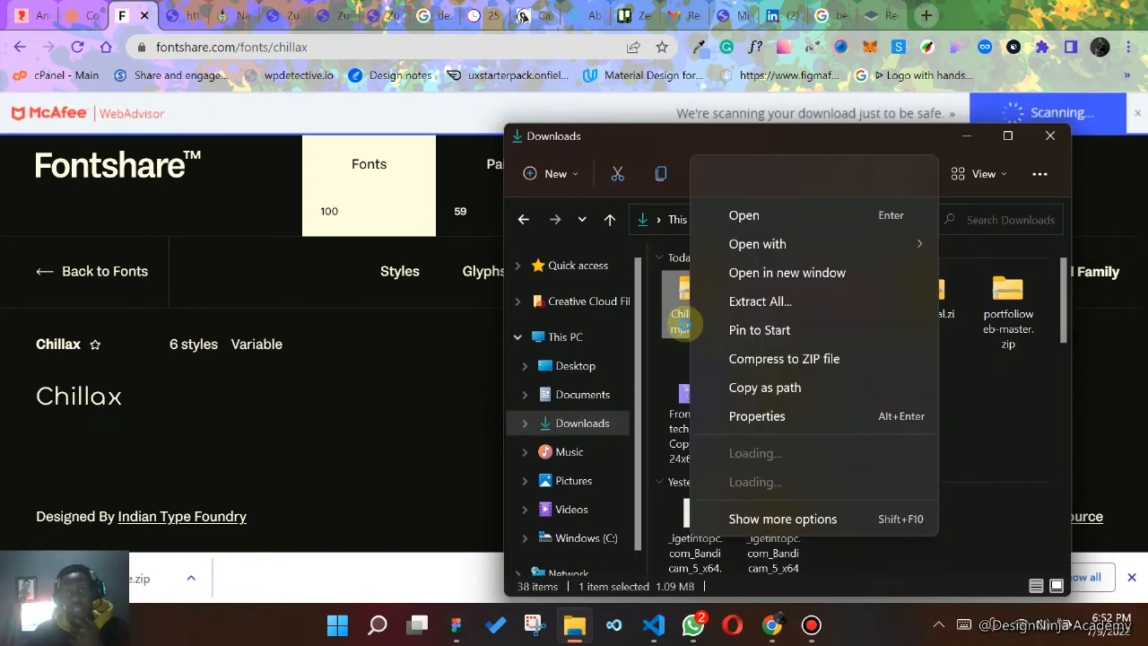
pyautogui.click(778, 303)
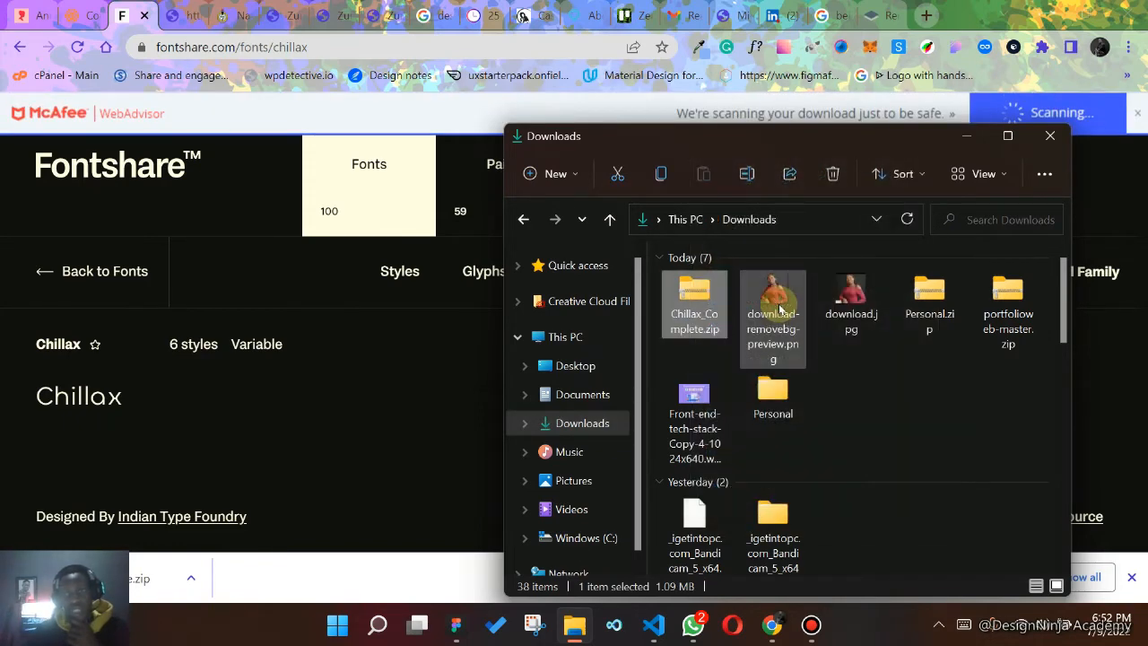
pyautogui.press('Return')
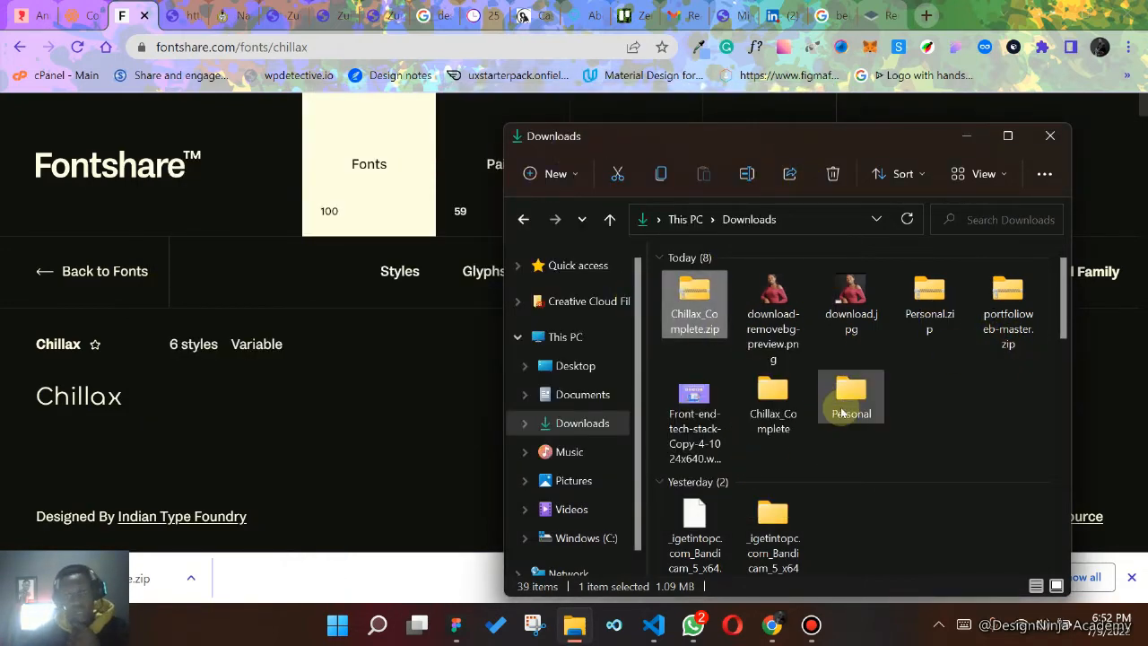
# - Open the extracted Chillax_Complete folder and go through its Fonts folder to the OTF subfolder
pyautogui.doubleClick(773, 395)
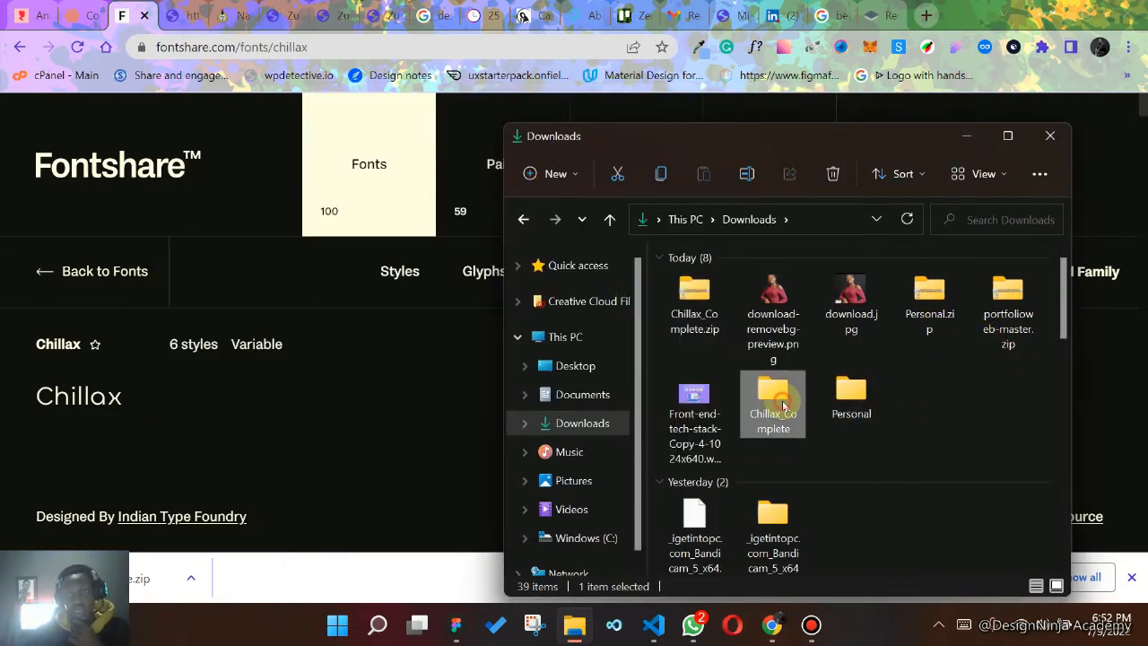
pyautogui.doubleClick(756, 287)
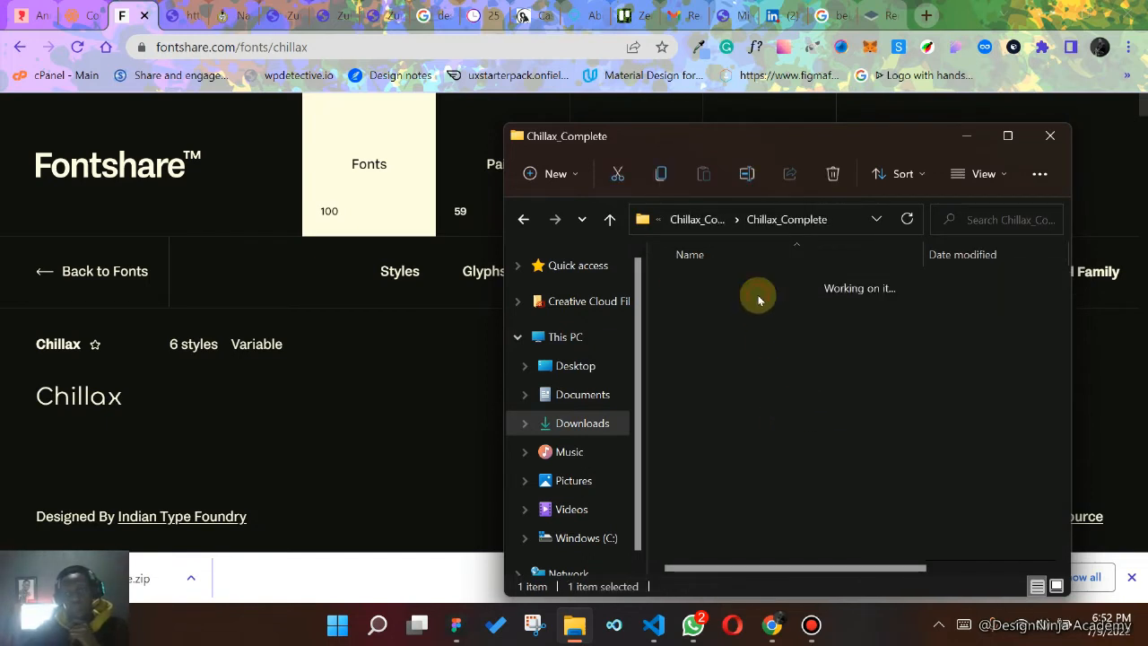
pyautogui.doubleClick(770, 291)
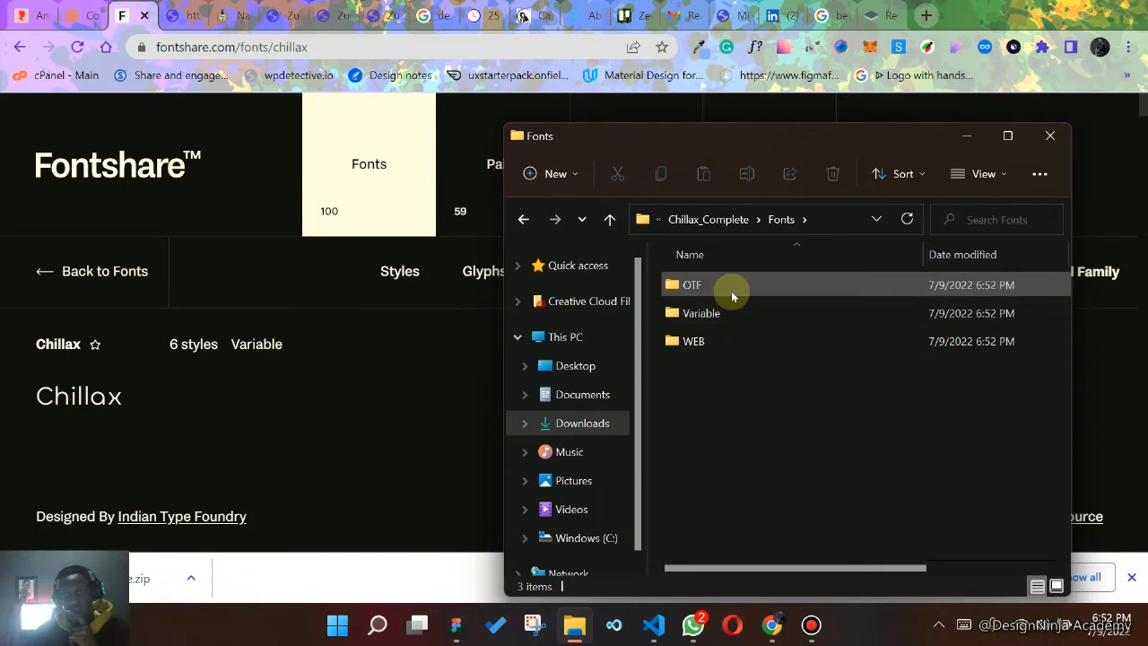
pyautogui.doubleClick(731, 290)
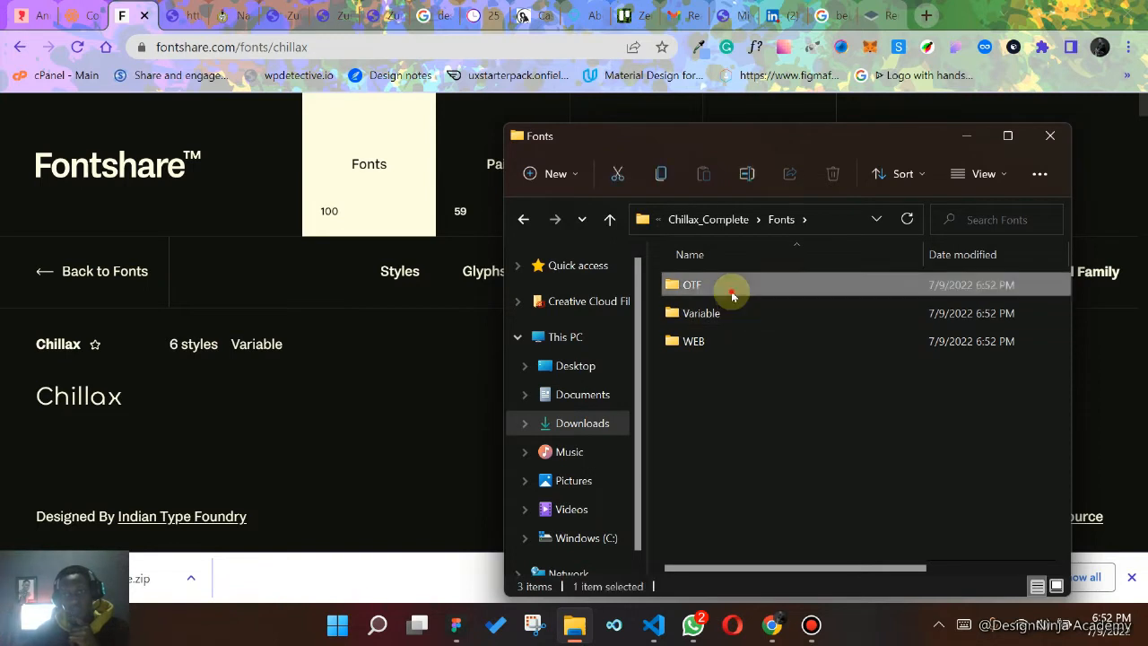
# - Check what the WEB subfolder of Fonts contains, and return to the OTF subfolder
pyautogui.click(523, 219)
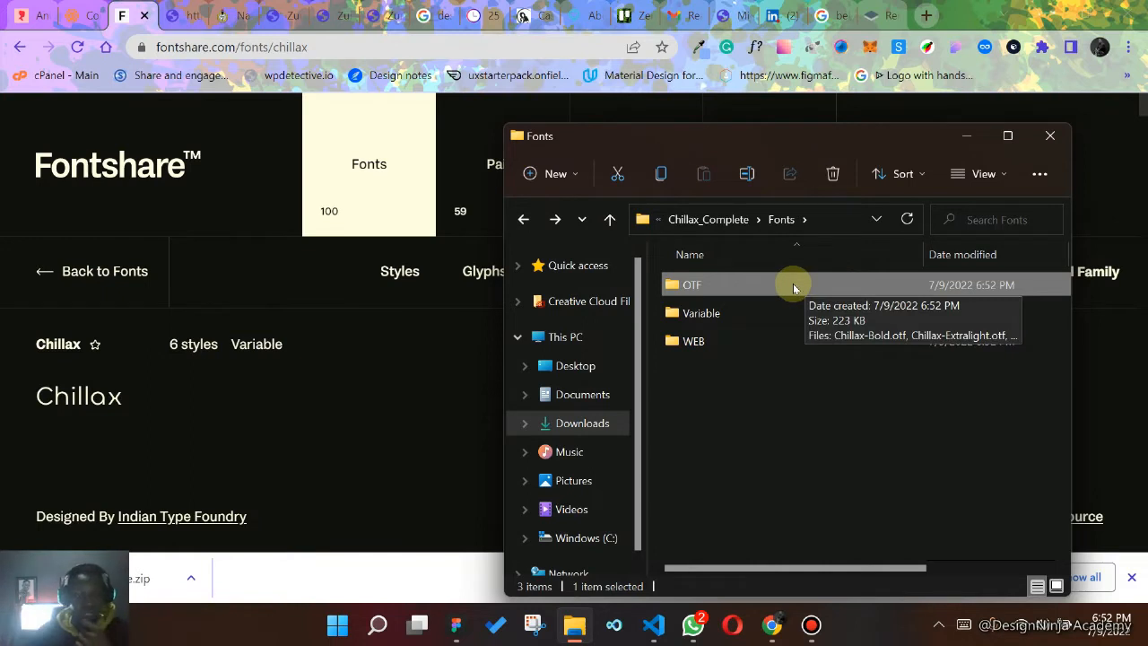
pyautogui.doubleClick(729, 344)
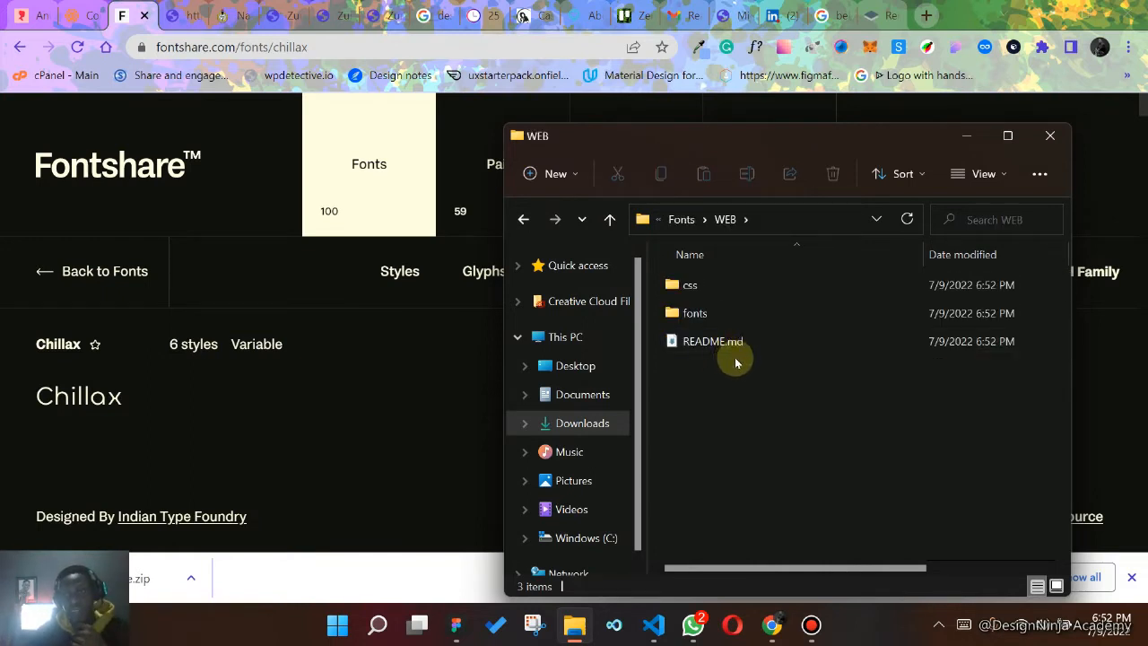
pyautogui.click(525, 221)
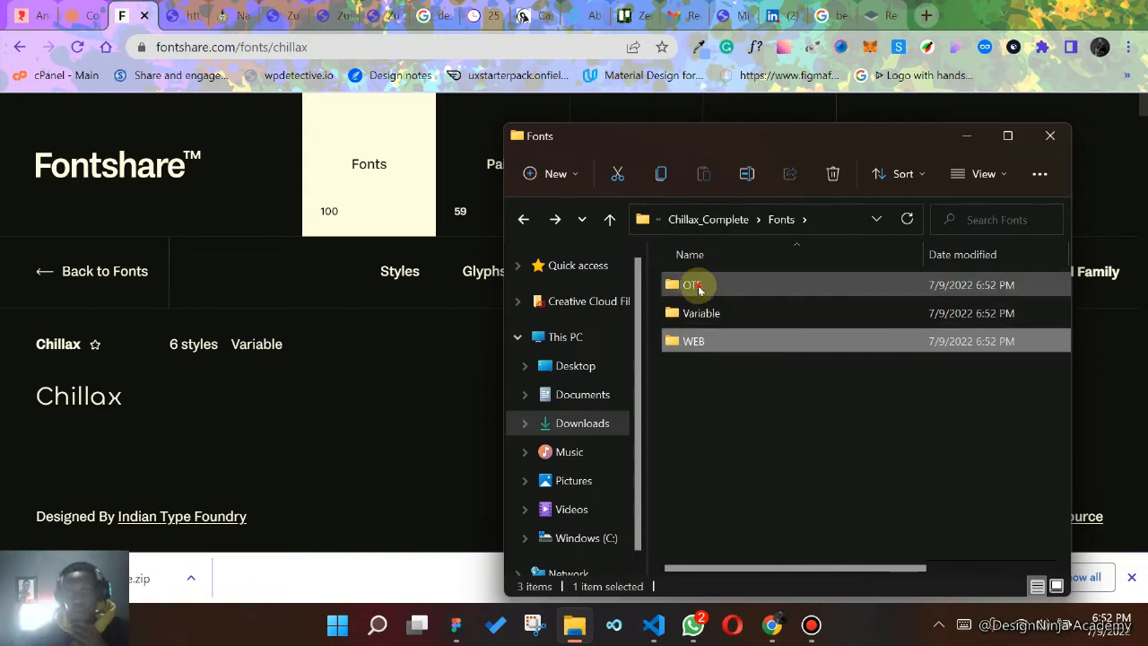
pyautogui.doubleClick(699, 289)
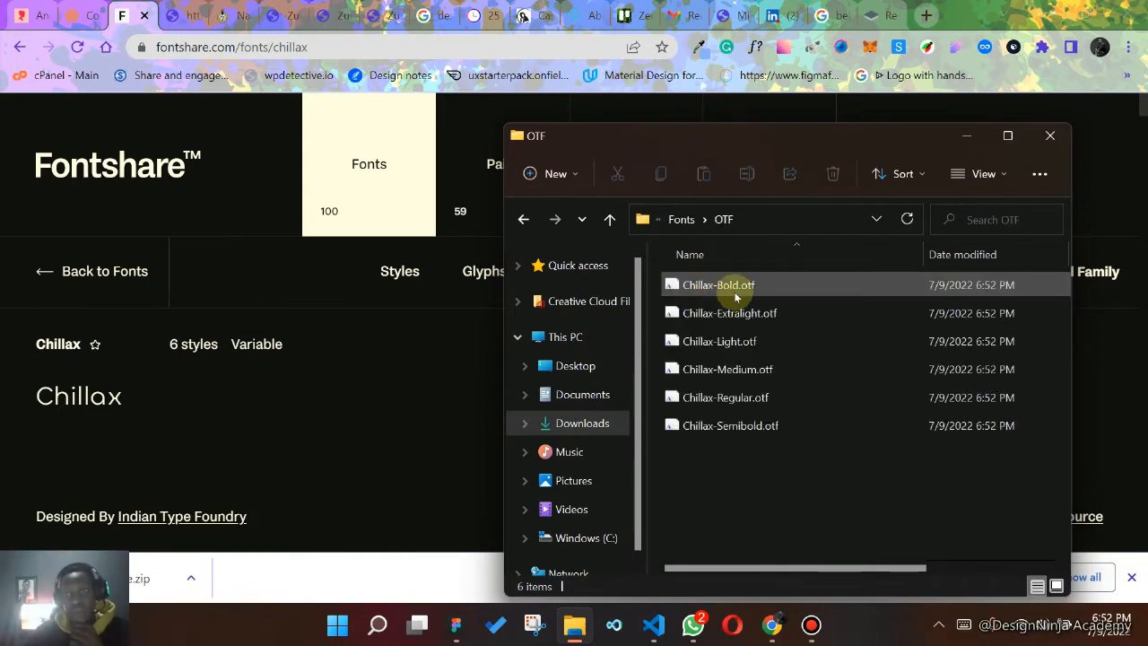
# - Install the Chillax Bold font from Chillax-Bold.otf and close its preview
pyautogui.doubleClick(731, 288)
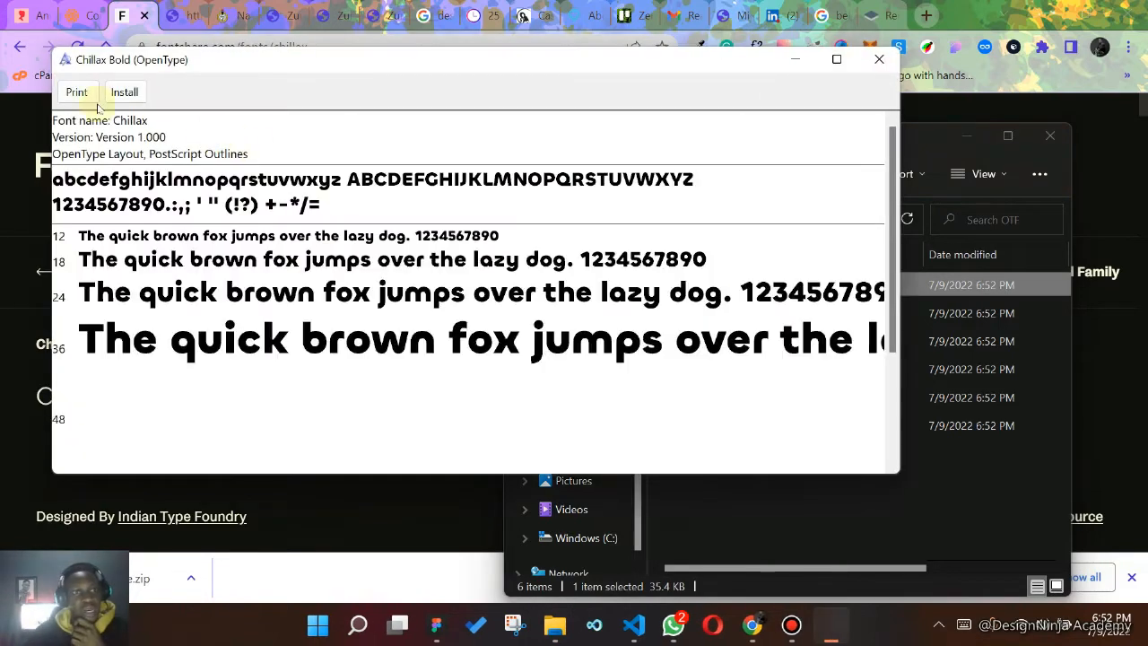
pyautogui.click(123, 92)
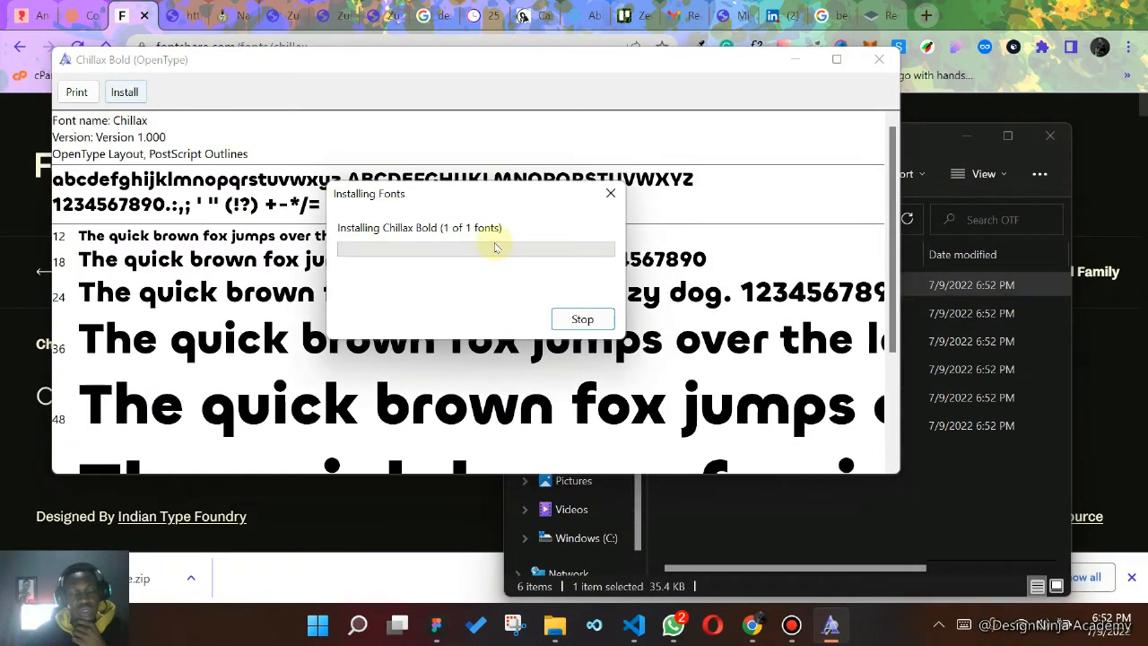
pyautogui.click(877, 61)
# - Install the Chillax Extralight and Chillax Light fonts from their OTF files and close both previews
pyautogui.doubleClick(786, 310)
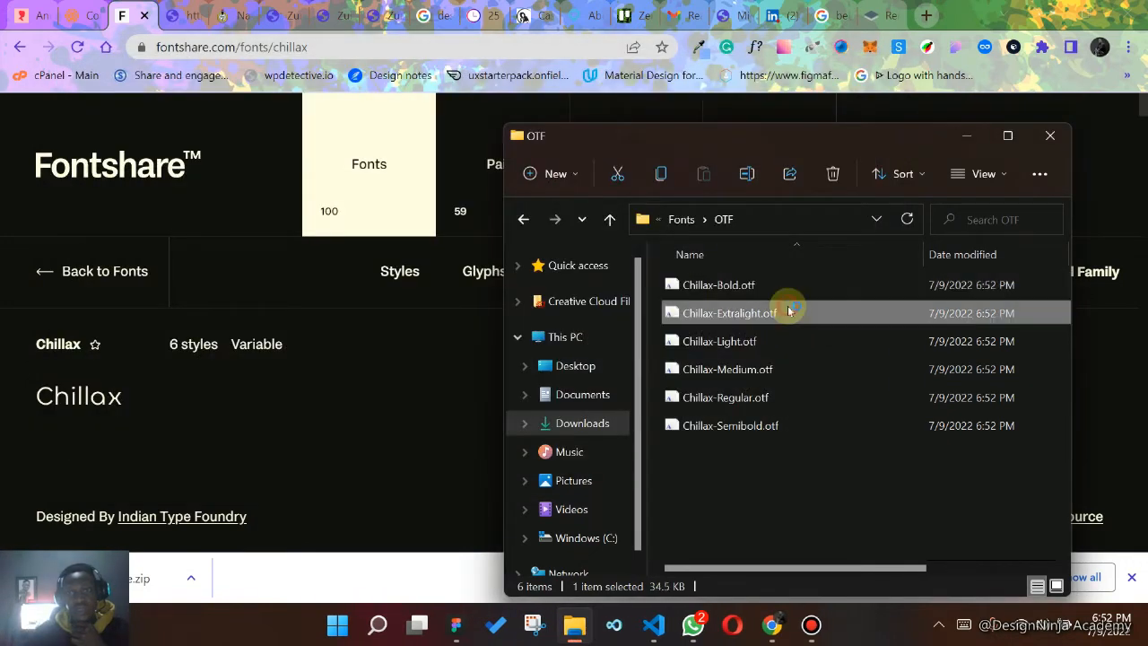
pyautogui.click(148, 115)
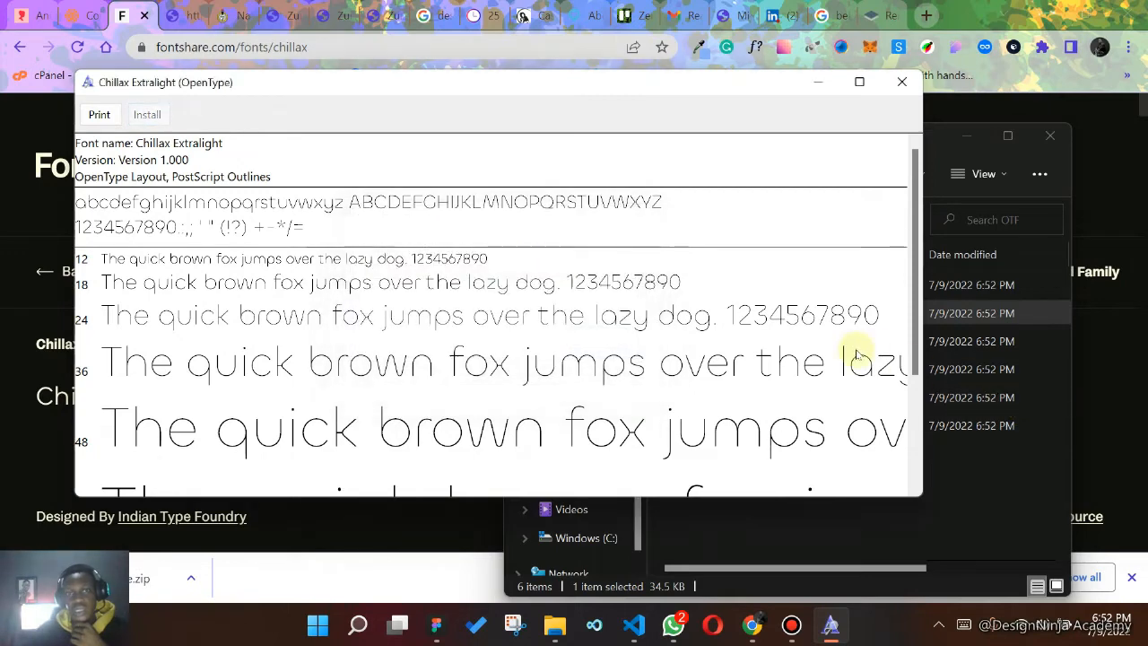
pyautogui.click(973, 341)
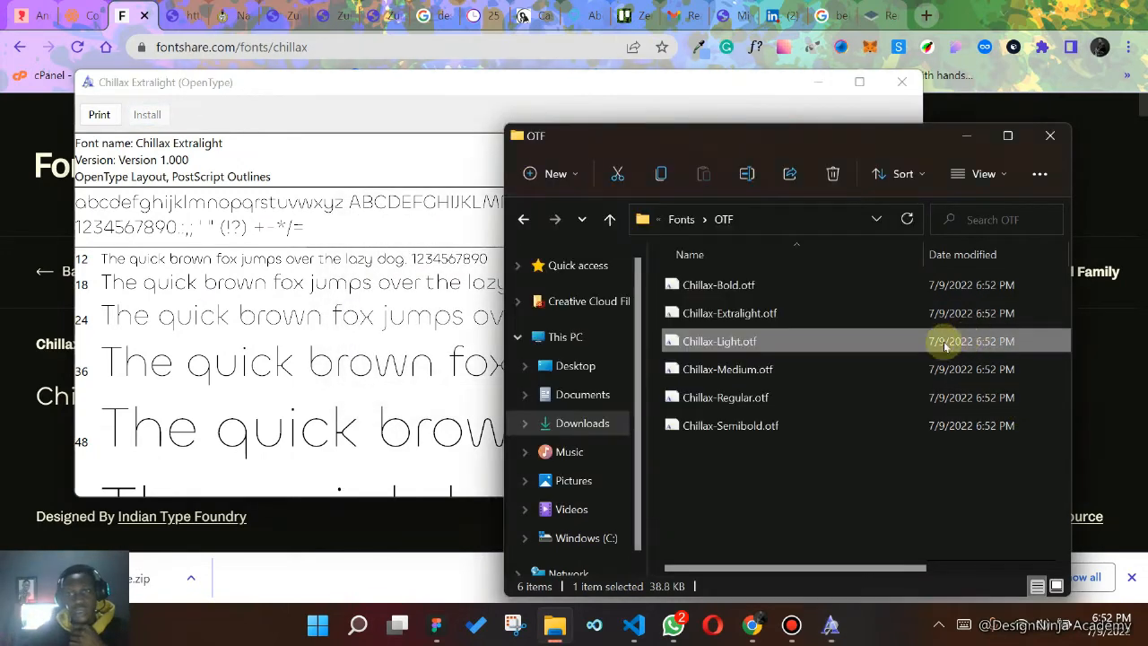
pyautogui.click(791, 345)
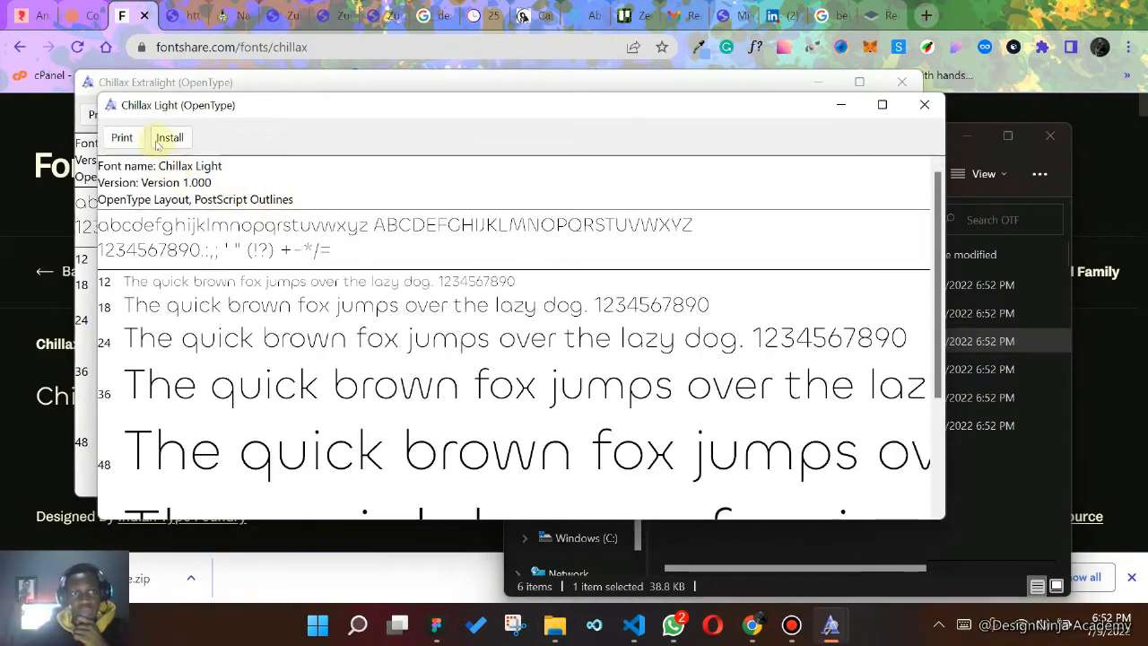
pyautogui.click(170, 138)
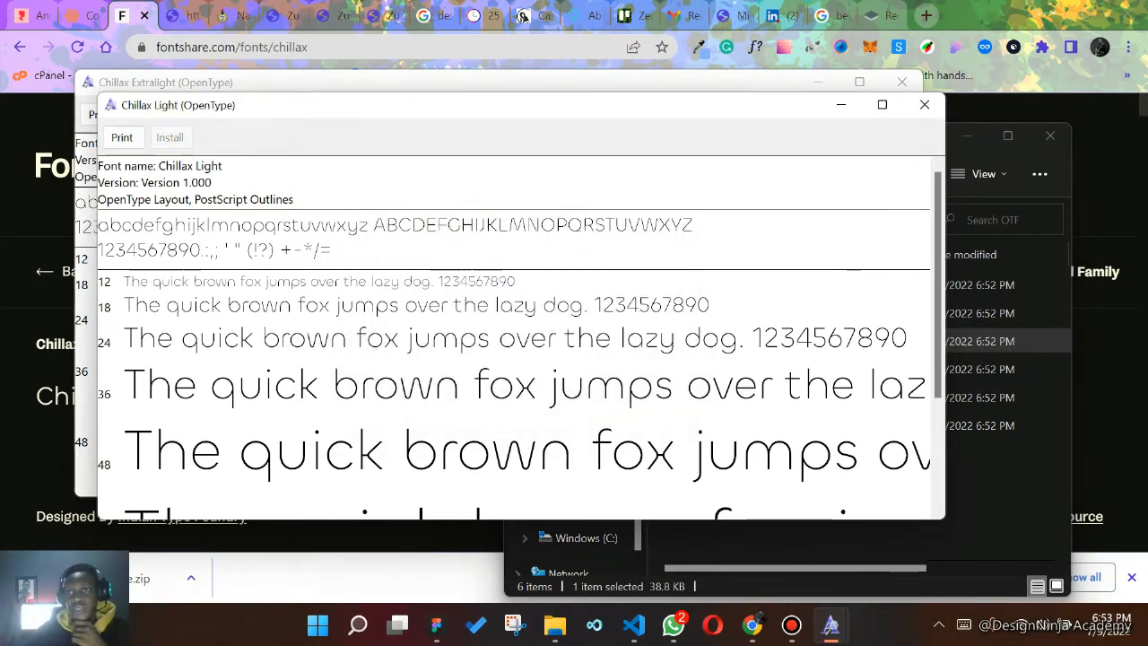
pyautogui.click(924, 105)
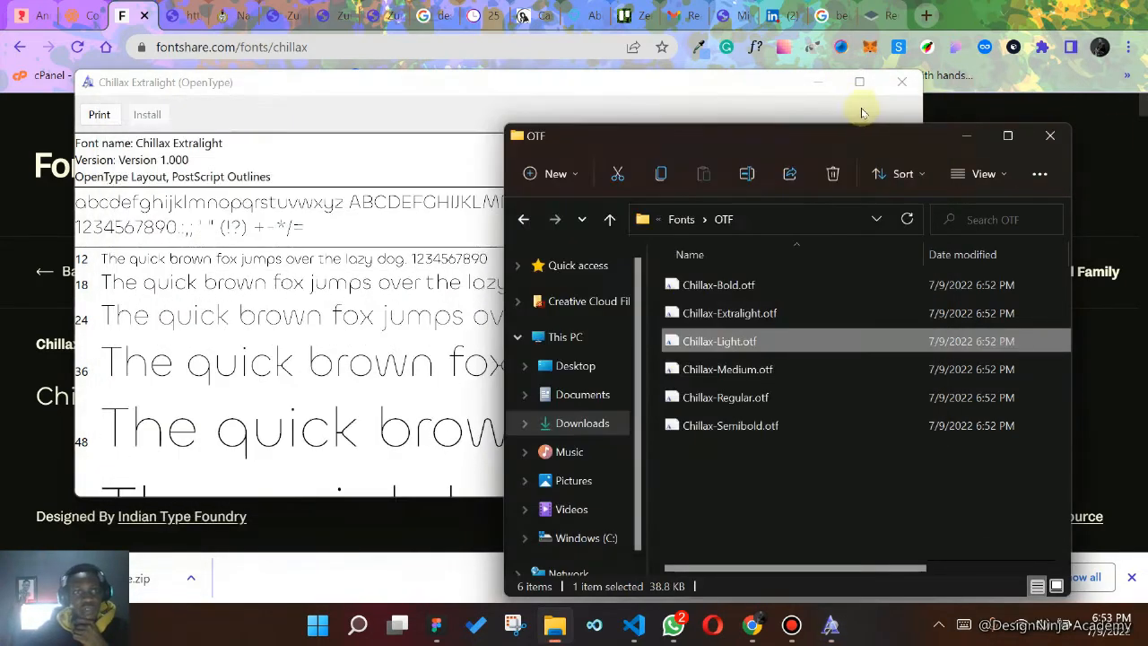
pyautogui.click(901, 82)
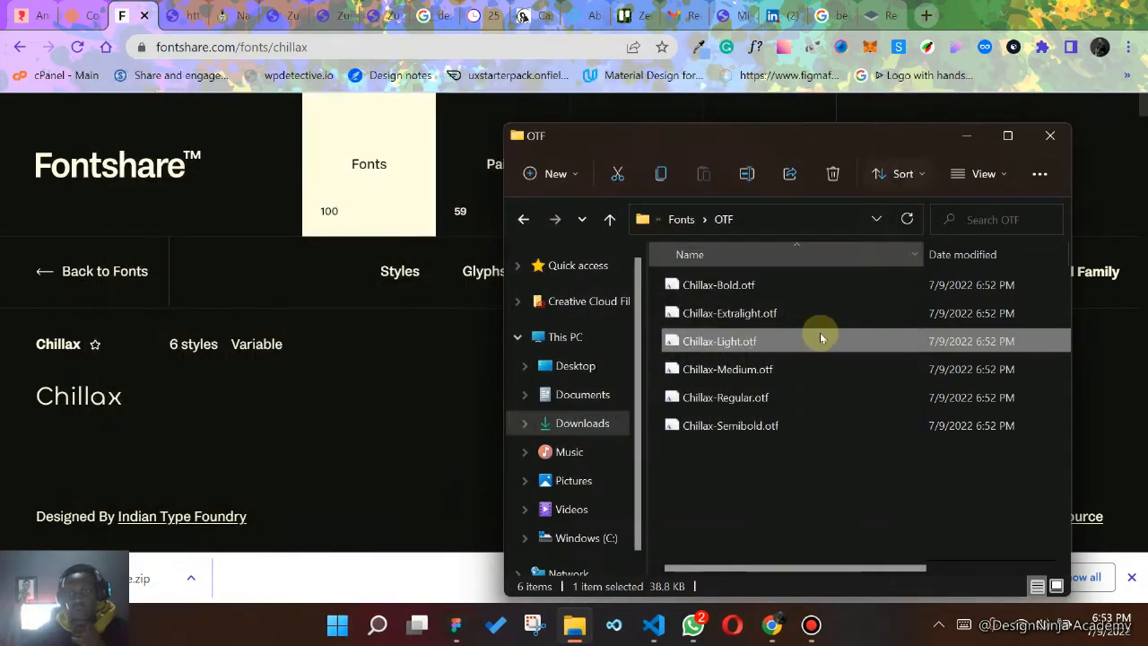
# - Install the Chillax Medium and Chillax Regular fonts from their OTF files and close both previews
pyautogui.doubleClick(777, 366)
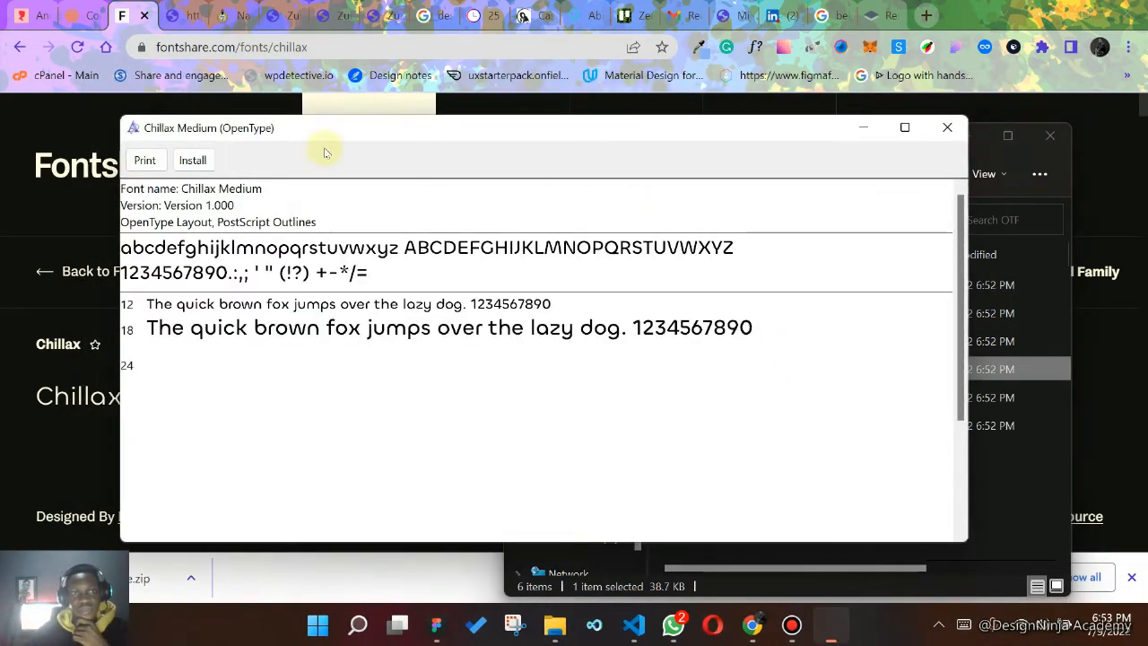
pyautogui.click(178, 161)
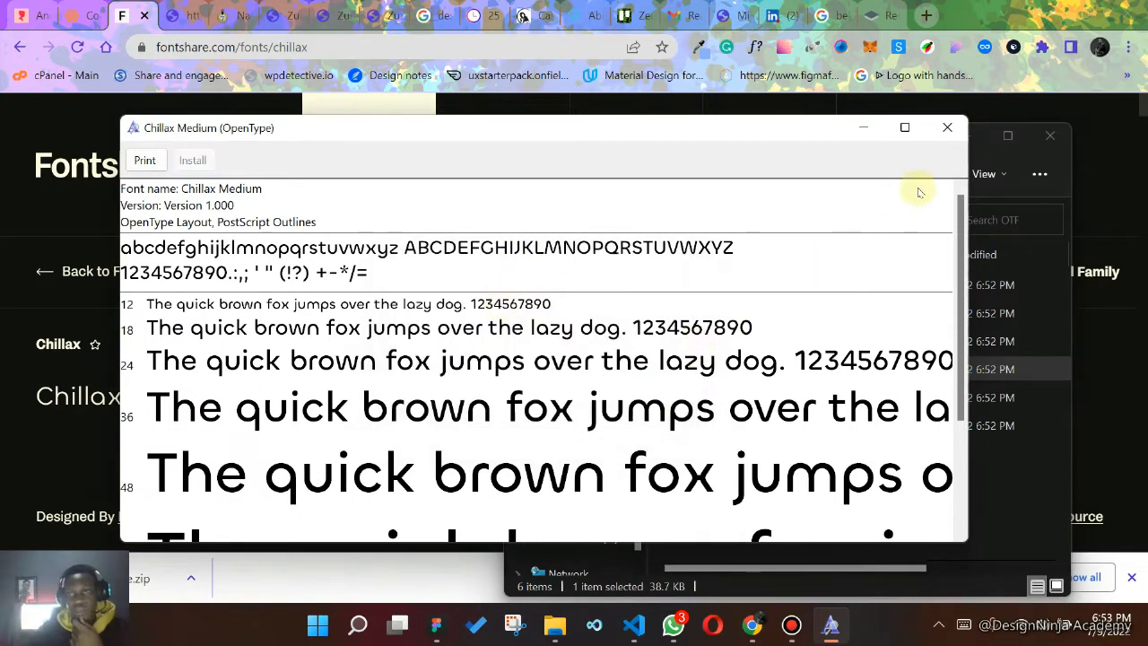
pyautogui.click(951, 130)
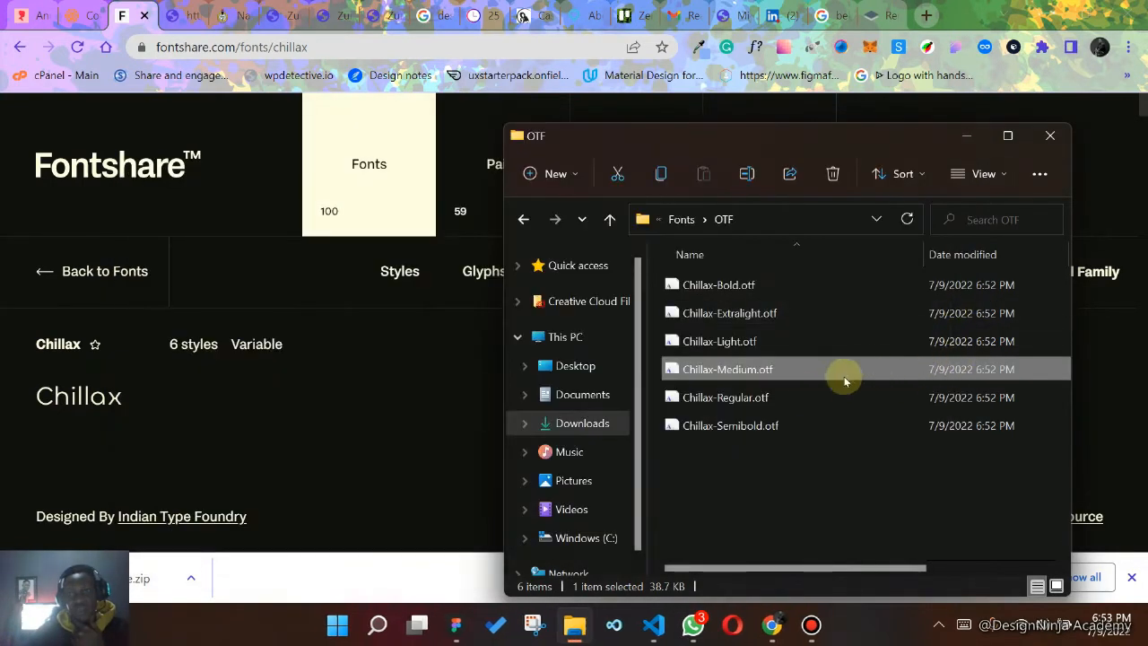
pyautogui.click(799, 400)
pyautogui.doubleClick(799, 400)
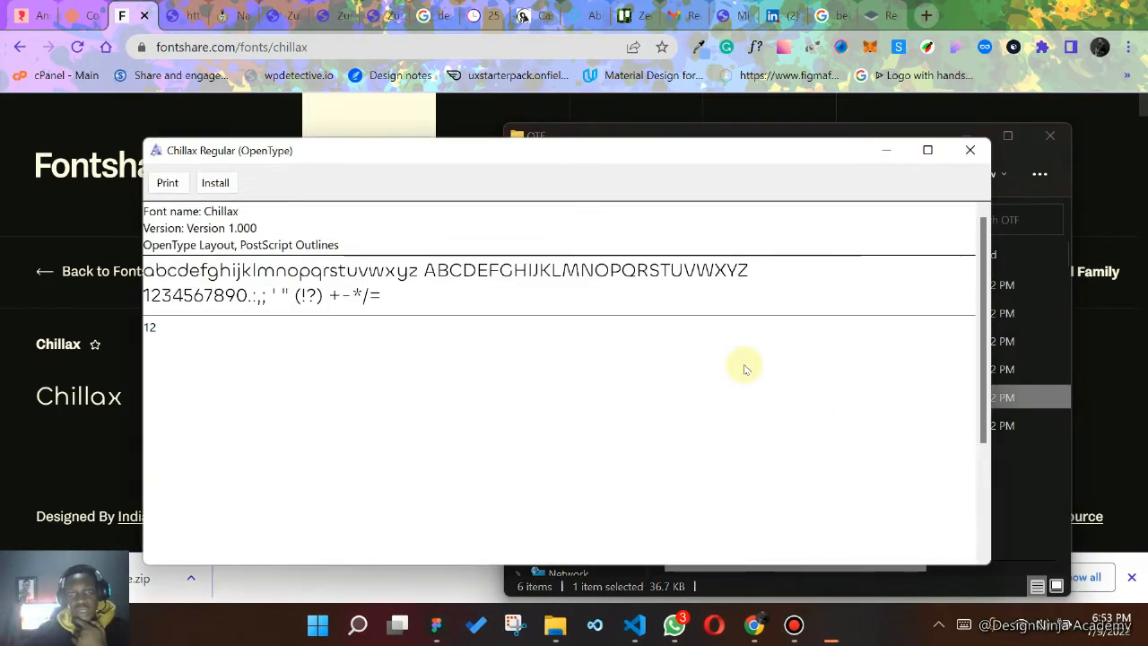
pyautogui.click(215, 183)
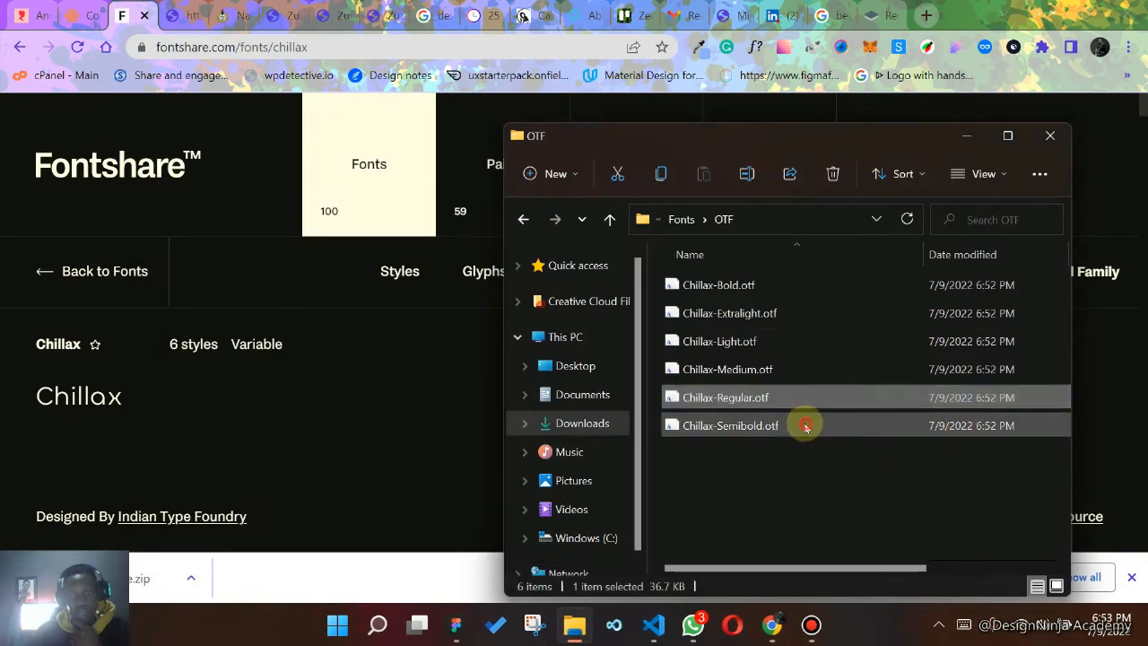
# - Install the Chillax Semibold font from Chillax-Semibold.otf, then close its preview and the OTF folder window
pyautogui.doubleClick(804, 425)
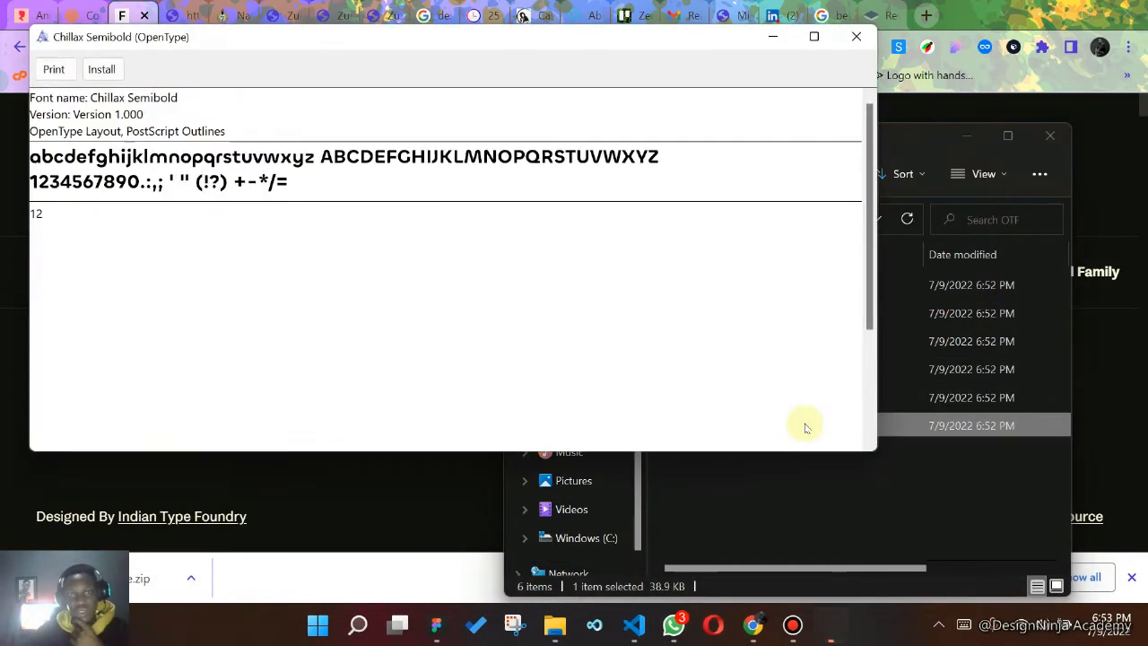
pyautogui.click(101, 72)
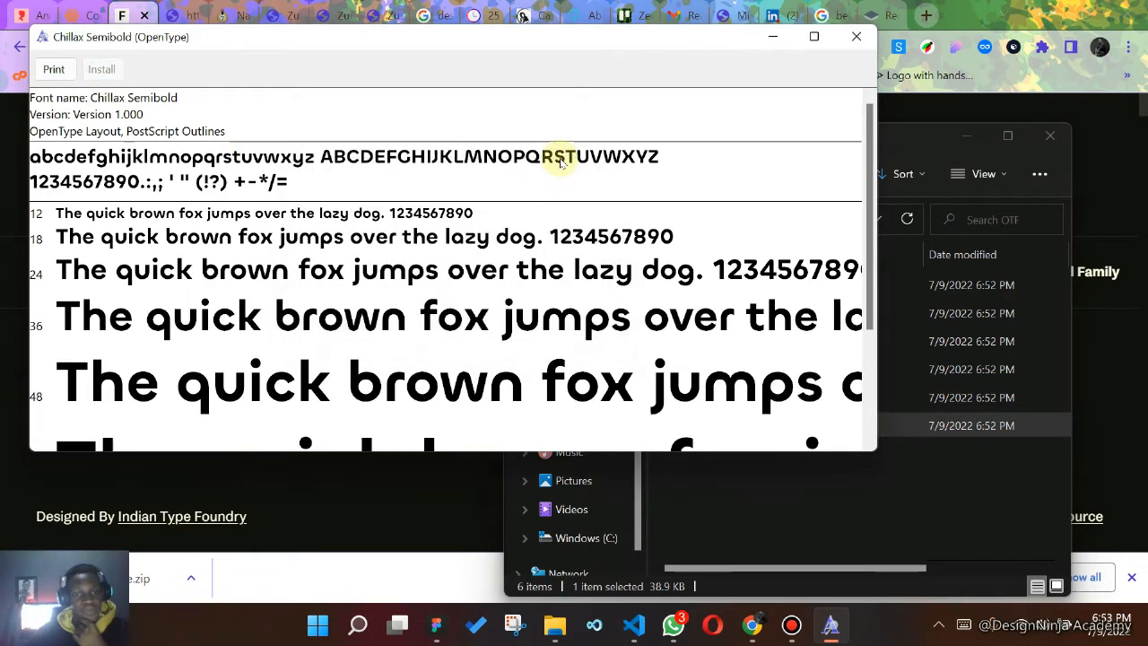
pyautogui.click(859, 38)
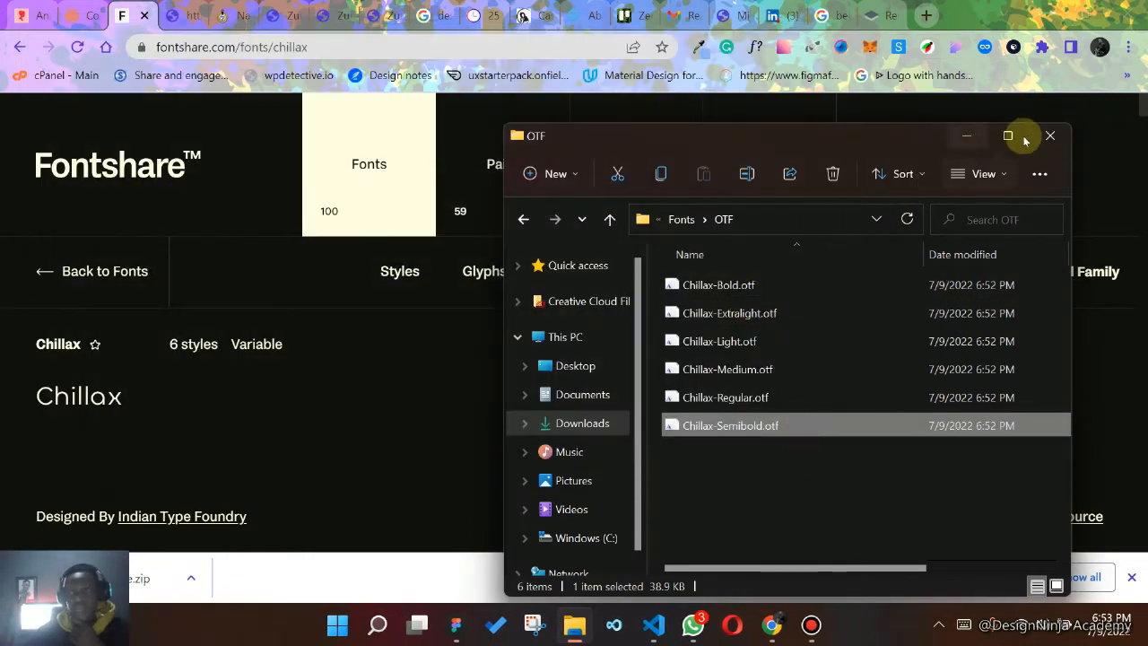
pyautogui.click(1050, 135)
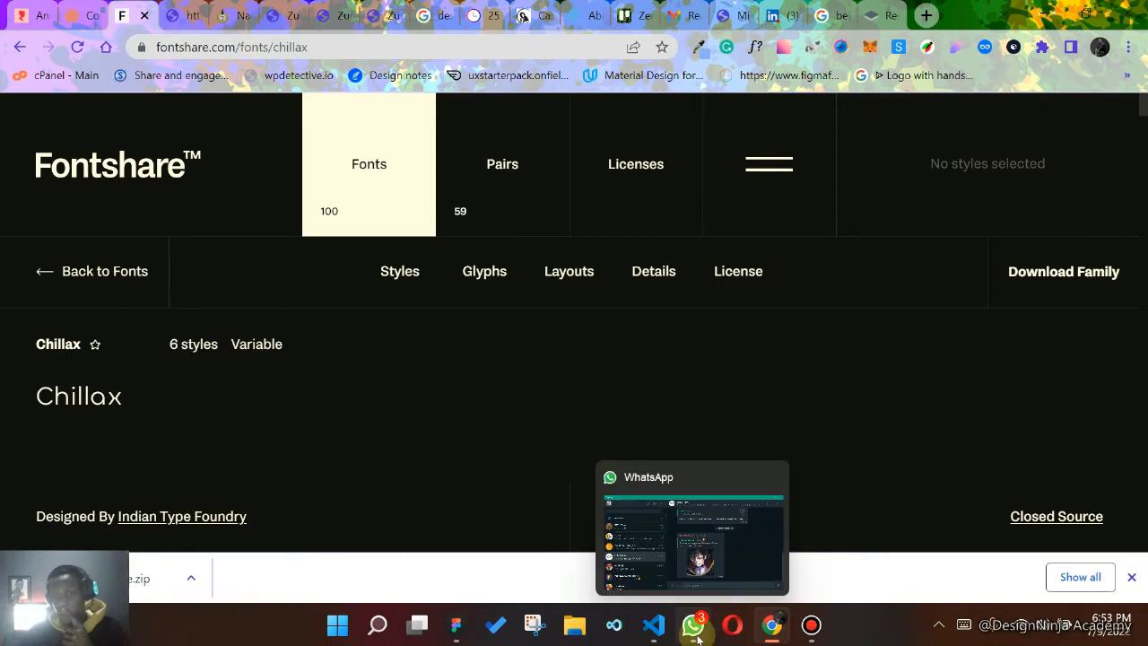
# - Switch to Figma and dismiss the notice about what's new in auto layout
pyautogui.click(459, 633)
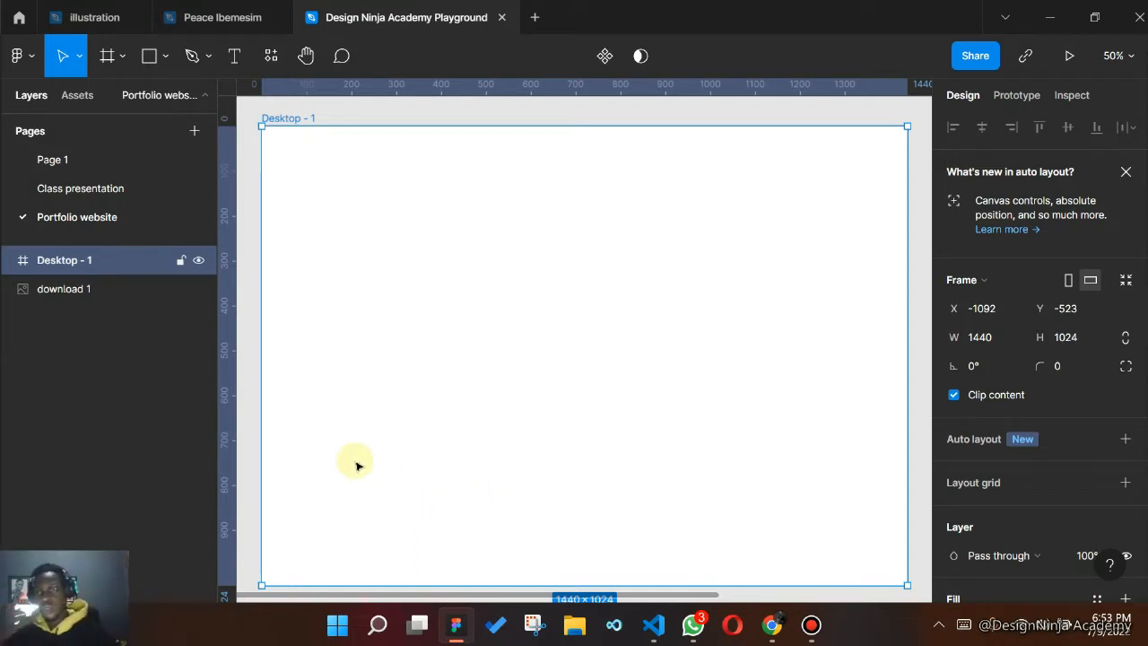
pyautogui.moveTo(702, 454)
pyautogui.mouseDown()
pyautogui.moveTo(256, 456)
pyautogui.moveTo(613, 490)
pyautogui.moveTo(741, 461)
pyautogui.moveTo(706, 452)
pyautogui.mouseUp()
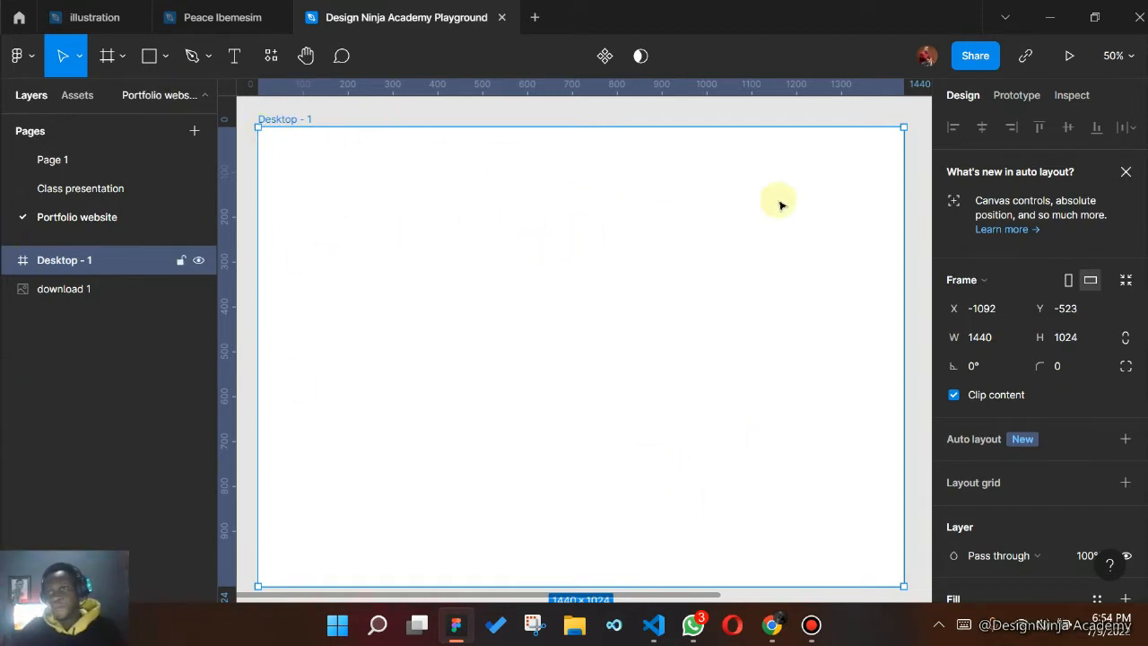
pyautogui.click(1126, 171)
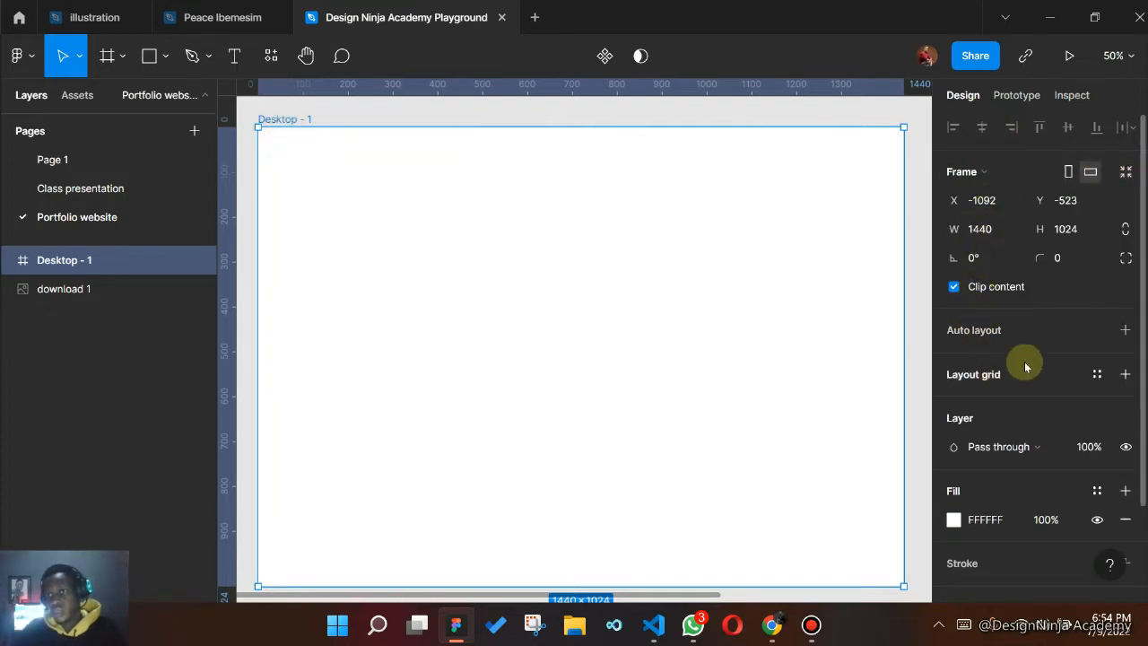
# - Add a layout grid of 12 columns to the Desktop - 1 frame
pyautogui.click(1125, 374)
pyautogui.click(953, 402)
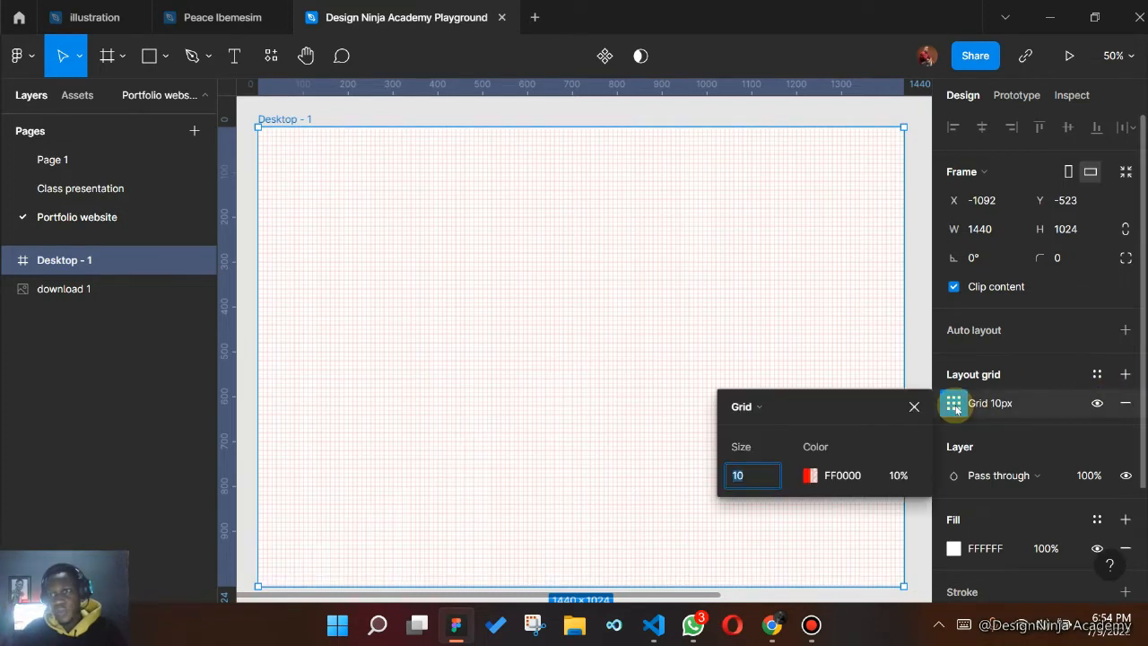
pyautogui.click(767, 410)
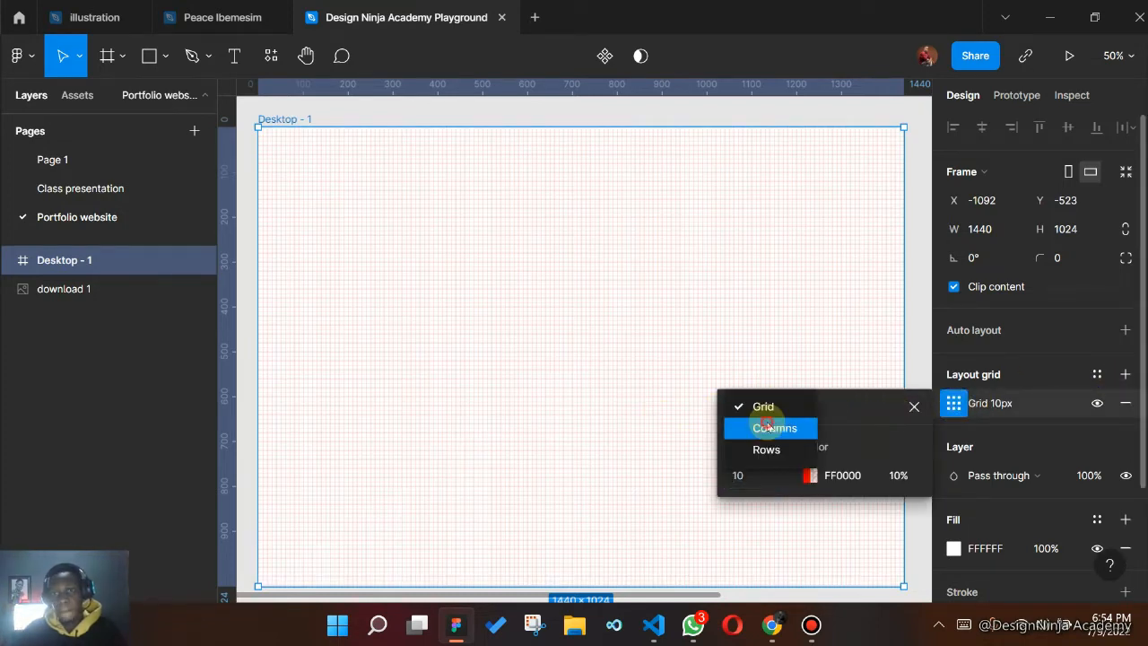
pyautogui.click(769, 427)
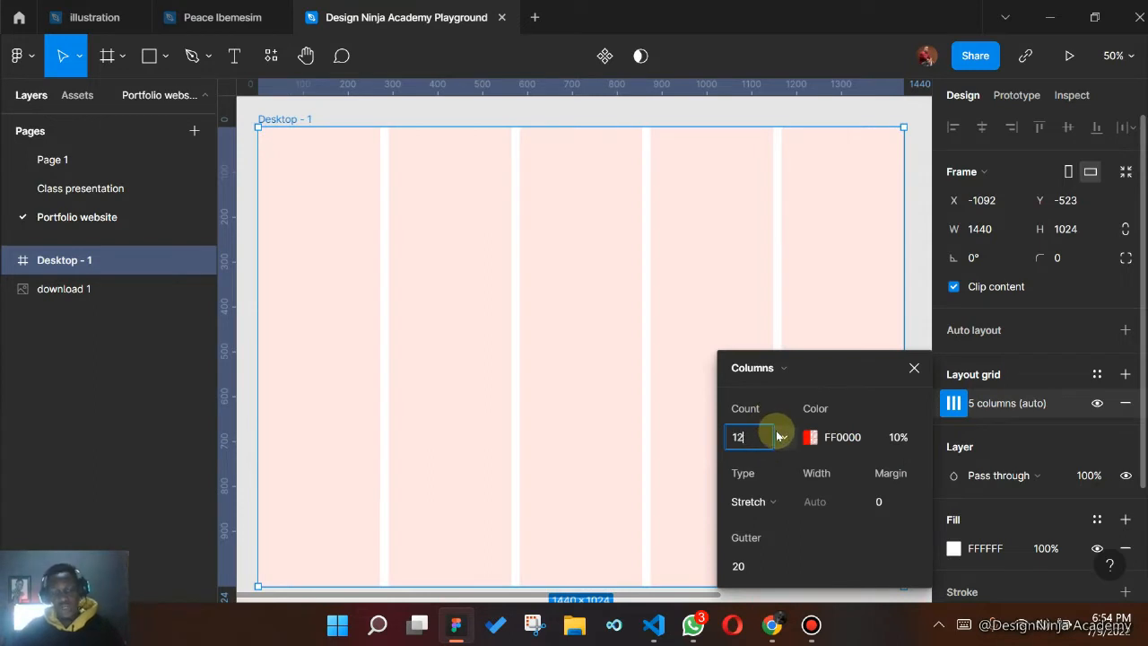
pyautogui.press('Return')
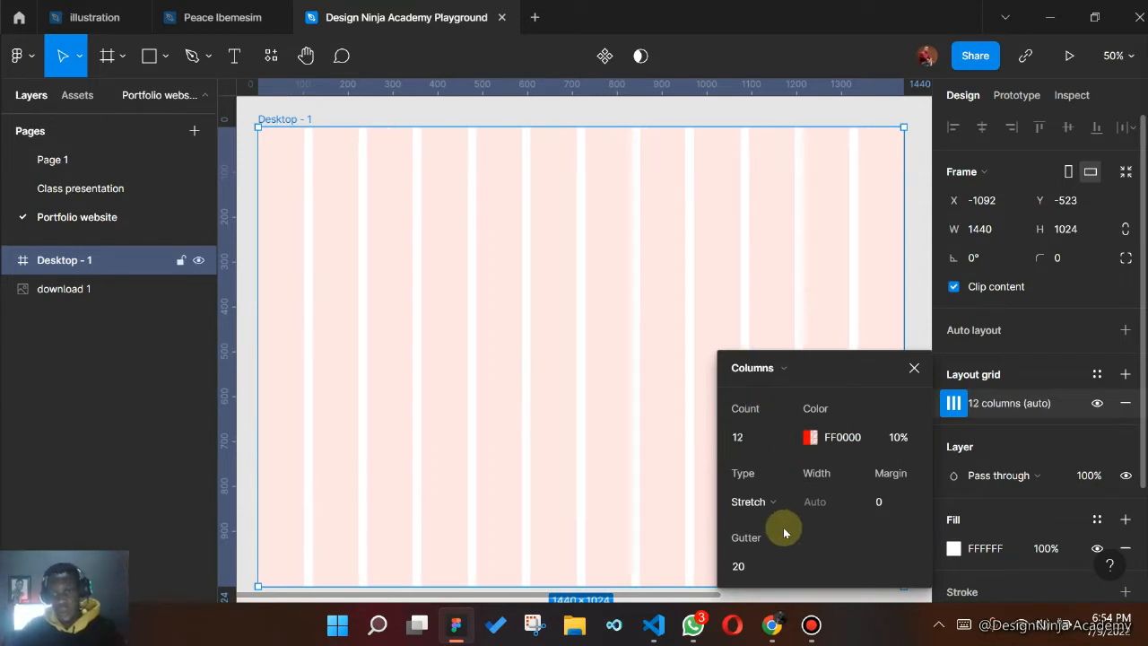
# - Try a margin of 880 for the frame's column grid
pyautogui.click(898, 508)
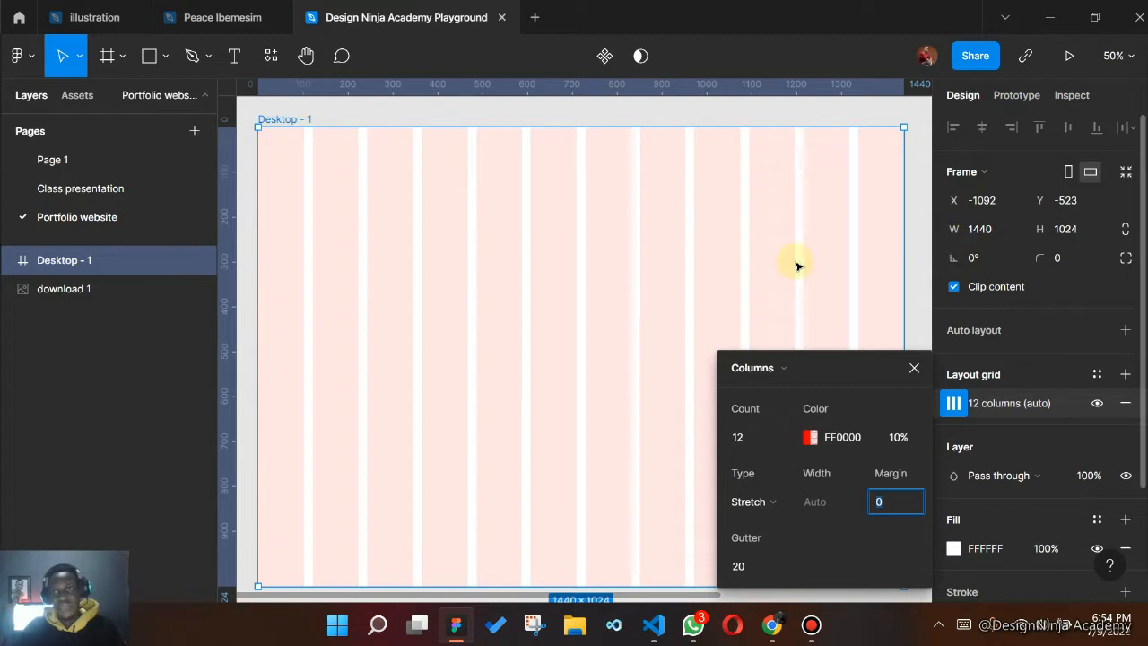
pyautogui.write('88')
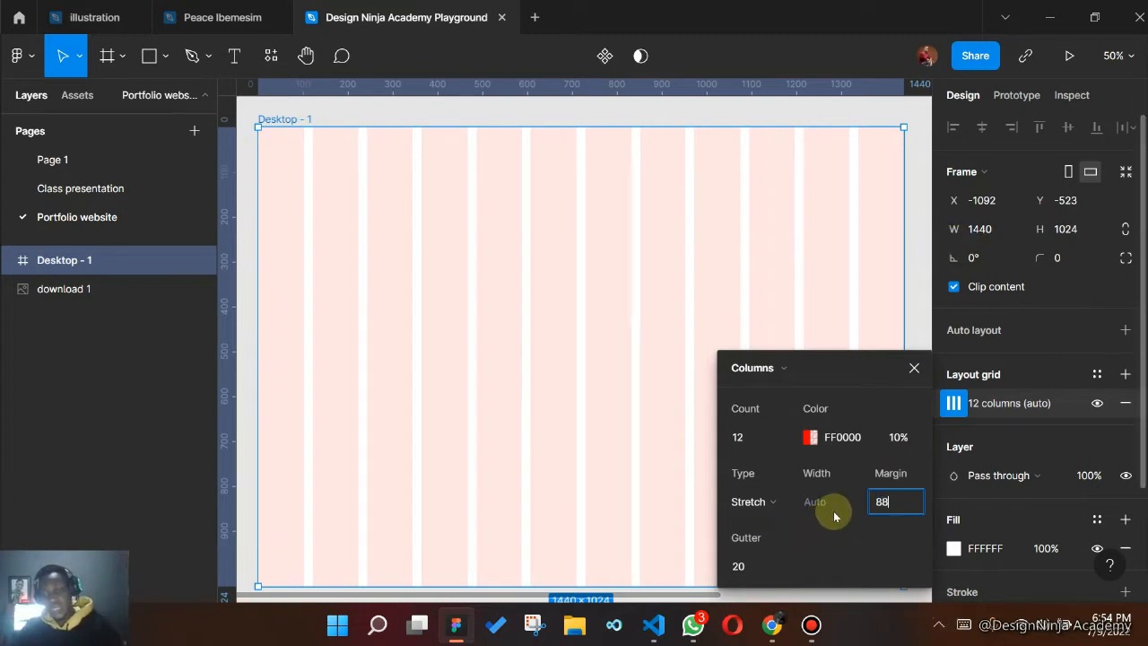
pyautogui.write('0')
pyautogui.press('Return')
pyautogui.click(885, 504)
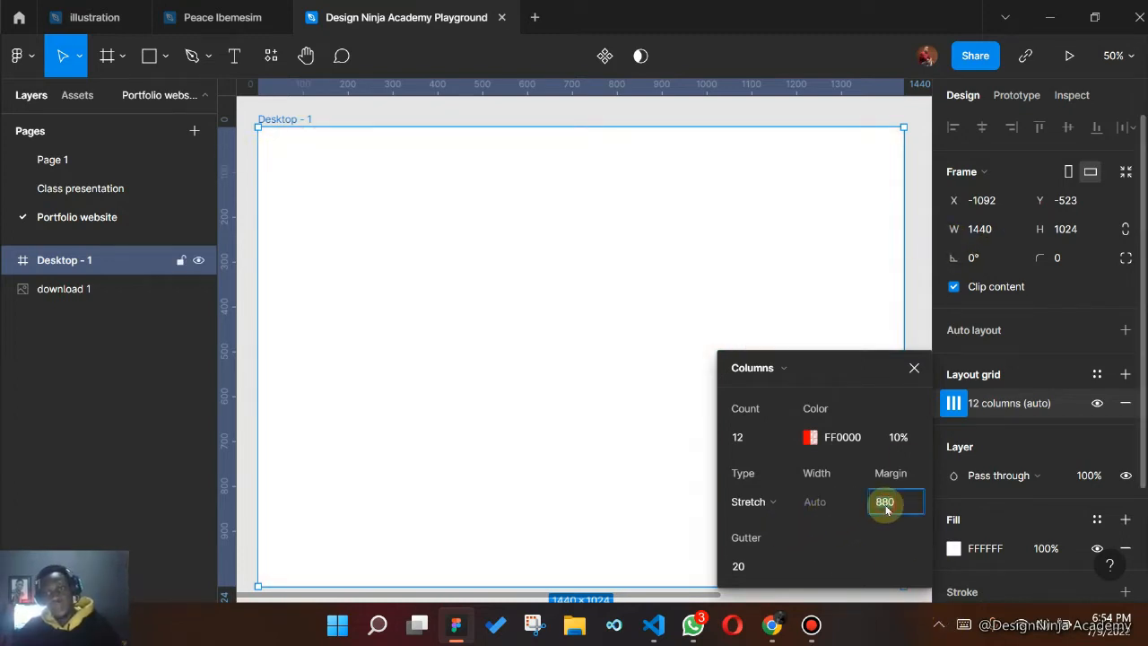
pyautogui.press('Return')
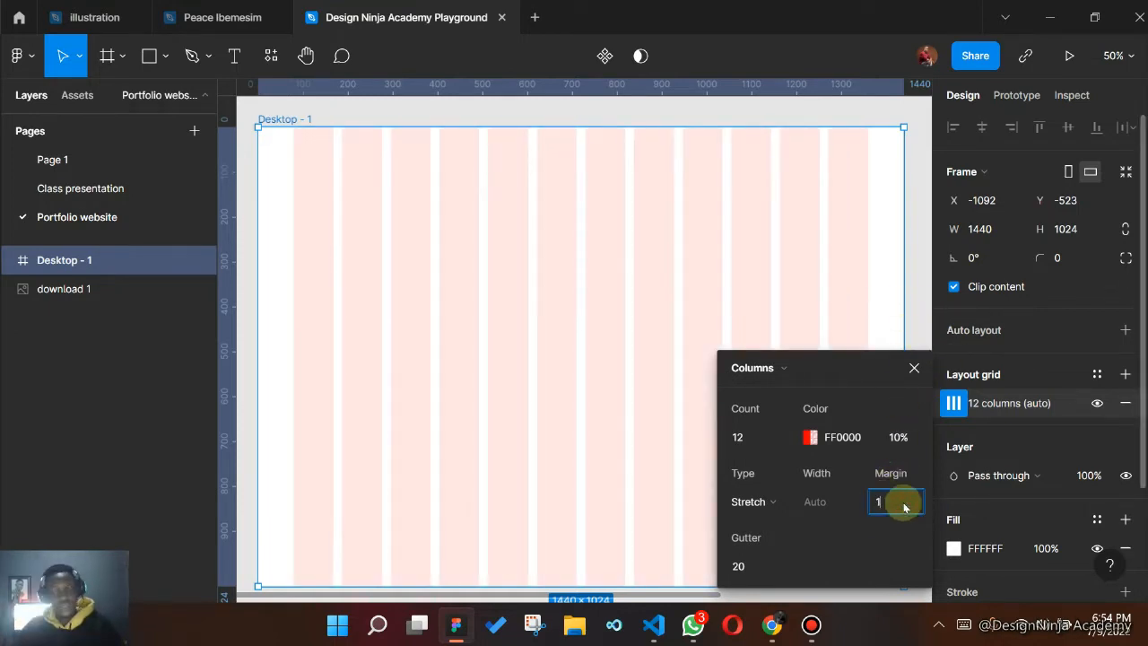
# - Set the column grid's margin to 100 and close the grid settings
pyautogui.write('100')
pyautogui.press('Return')
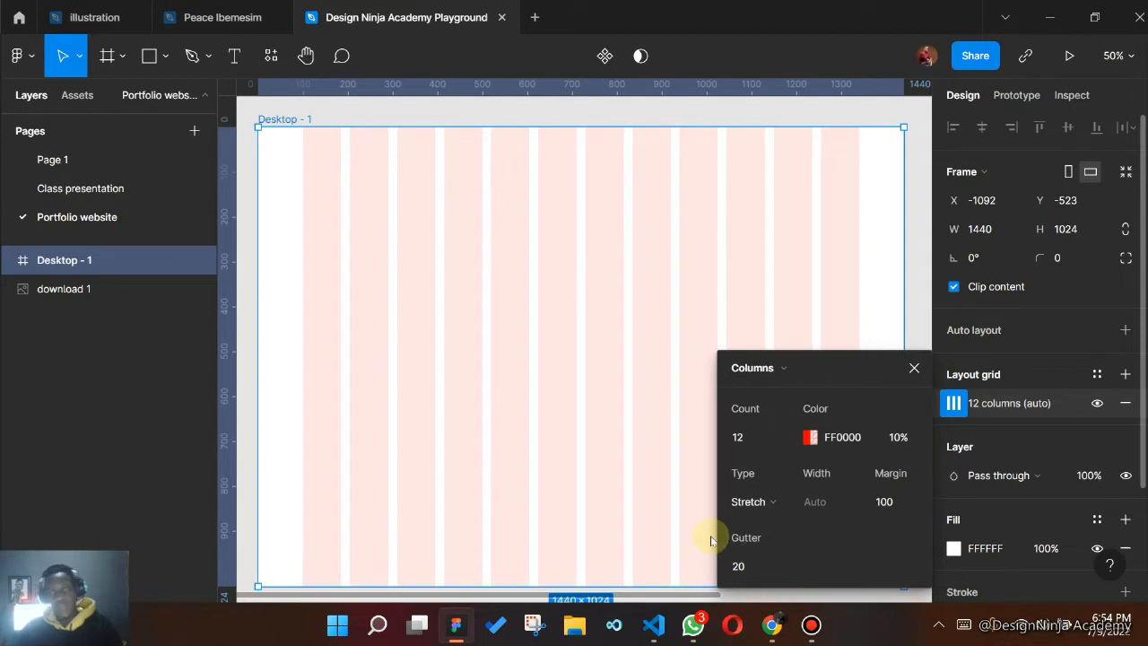
pyautogui.click(914, 369)
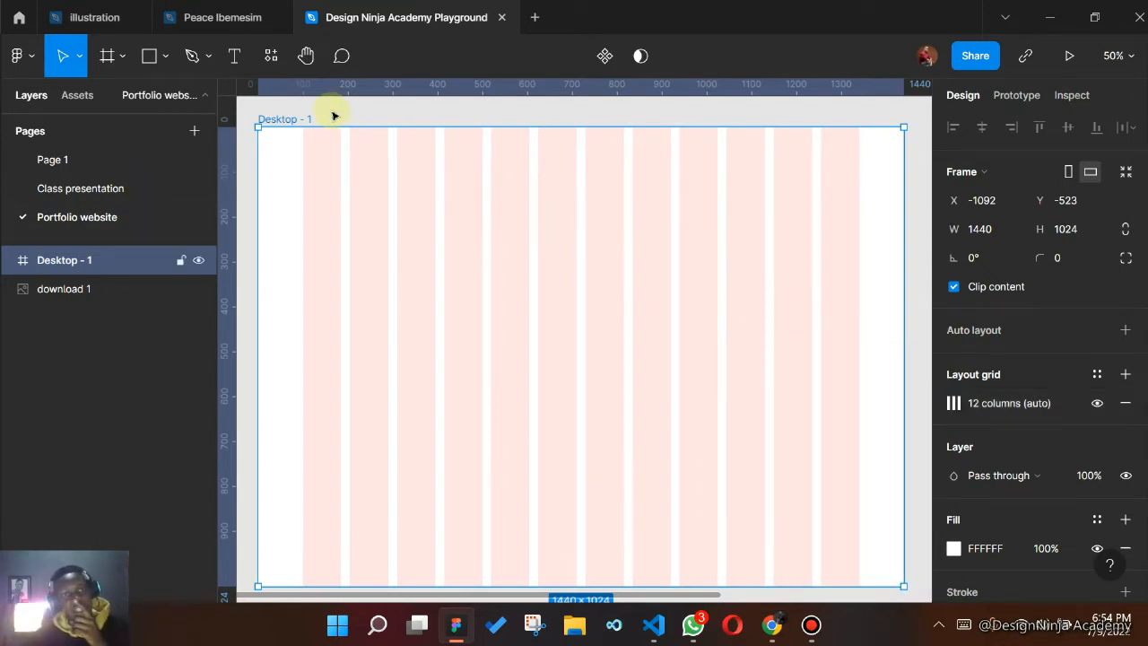
# - Place a vertical ruler guide at 100 along the left edge of the frame's first grid column
pyautogui.scroll(10, 361, 194)
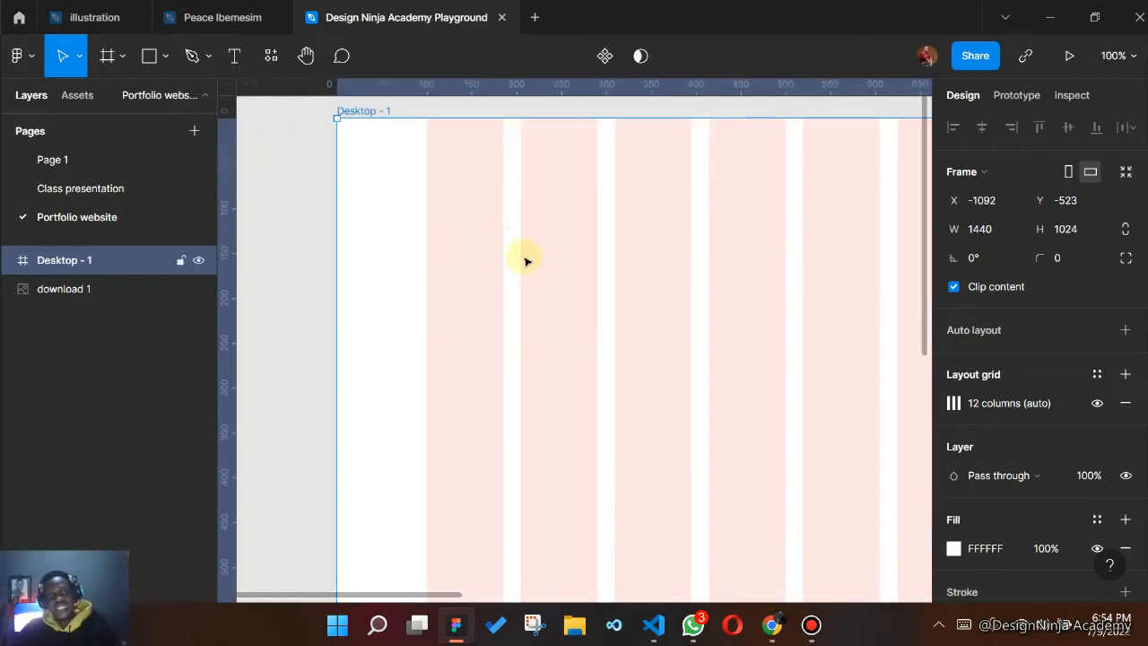
pyautogui.hscroll(-2, 384, 299)
pyautogui.moveTo(823, 357); pyautogui.dragTo(818, 356)
pyautogui.hotkey('ctrl', '+')
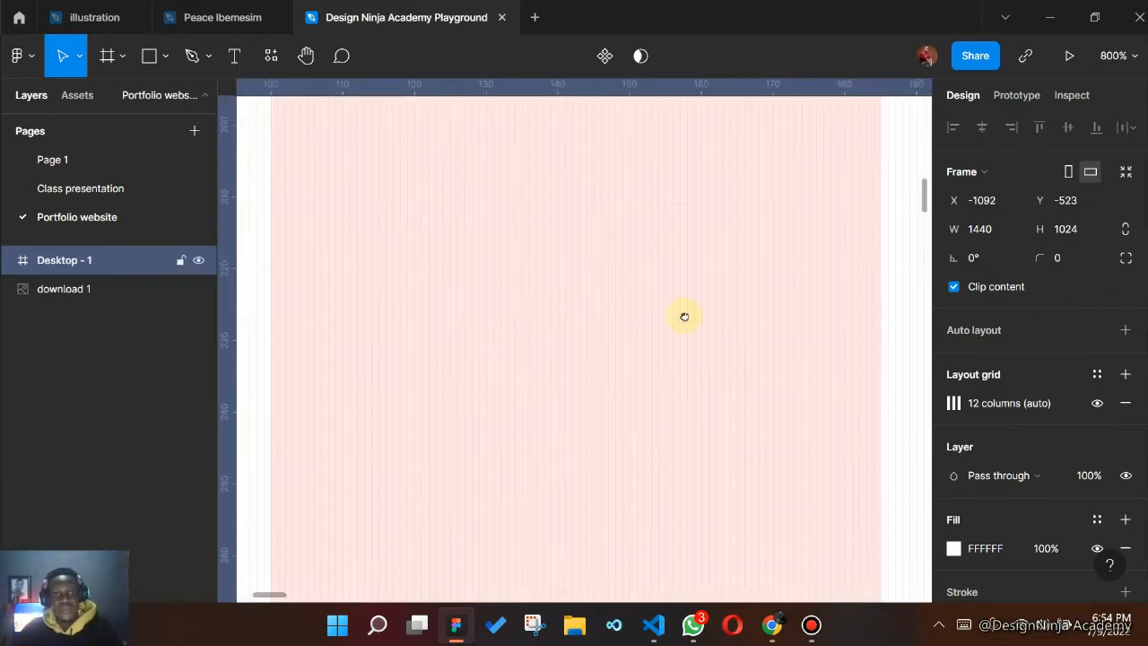
pyautogui.hscroll(-5, 684, 316)
pyautogui.moveTo(225, 351); pyautogui.dragTo(698, 380)
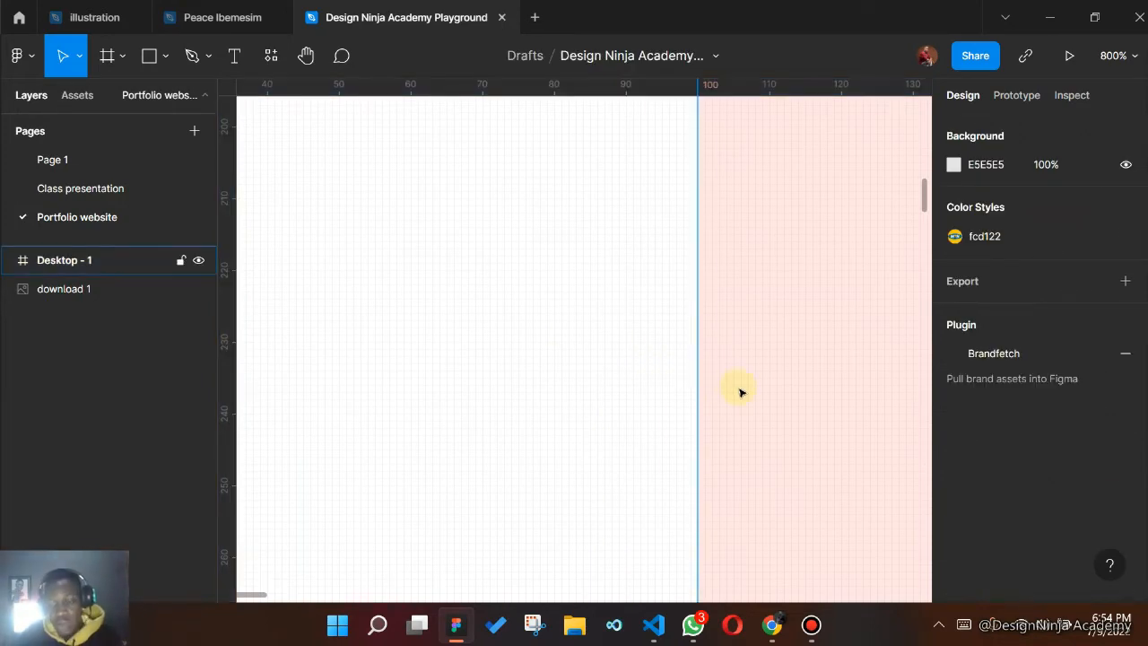
# - Place a second vertical ruler guide at 1340 along the right edge of the frame's last grid column
pyautogui.hotkey('ctrl', '-')
pyautogui.hotkey('ctrl', '-')
pyautogui.hotkey('ctrl', '-')
pyautogui.hotkey('ctrl', '-')
pyautogui.hotkey('ctrl', '-')
pyautogui.moveTo(805, 371); pyautogui.dragTo(512, 367)
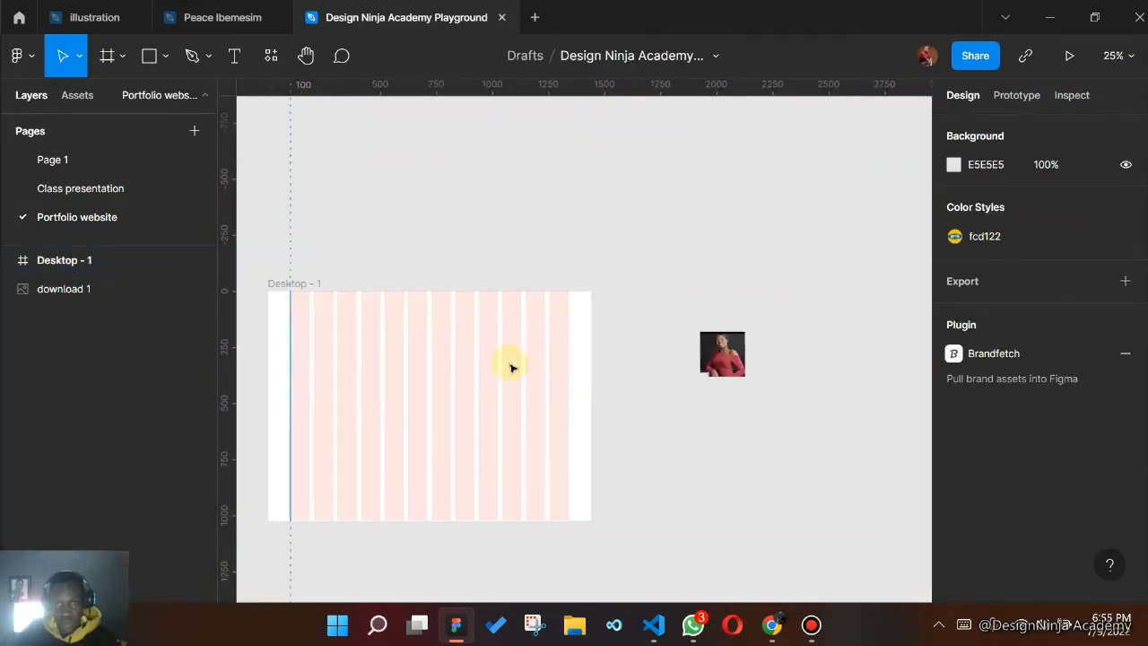
pyautogui.moveTo(229, 362); pyautogui.dragTo(561, 374)
pyautogui.scroll(6, 556, 385)
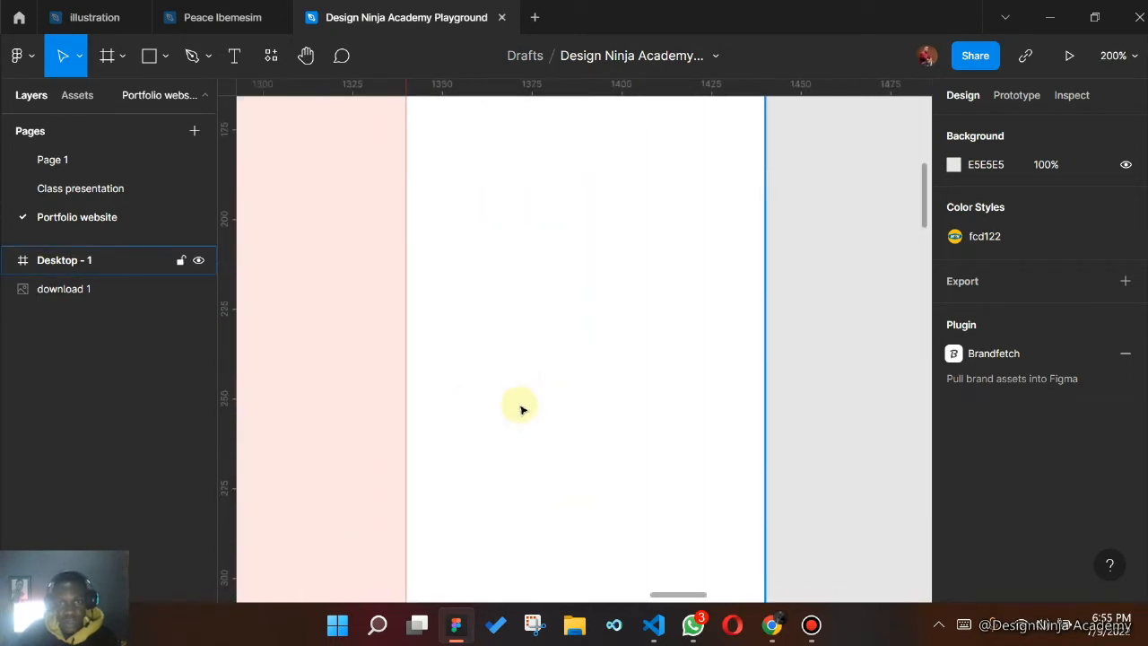
pyautogui.hotkey('ctrl', '+')
pyautogui.moveTo(515, 405); pyautogui.dragTo(1008, 424)
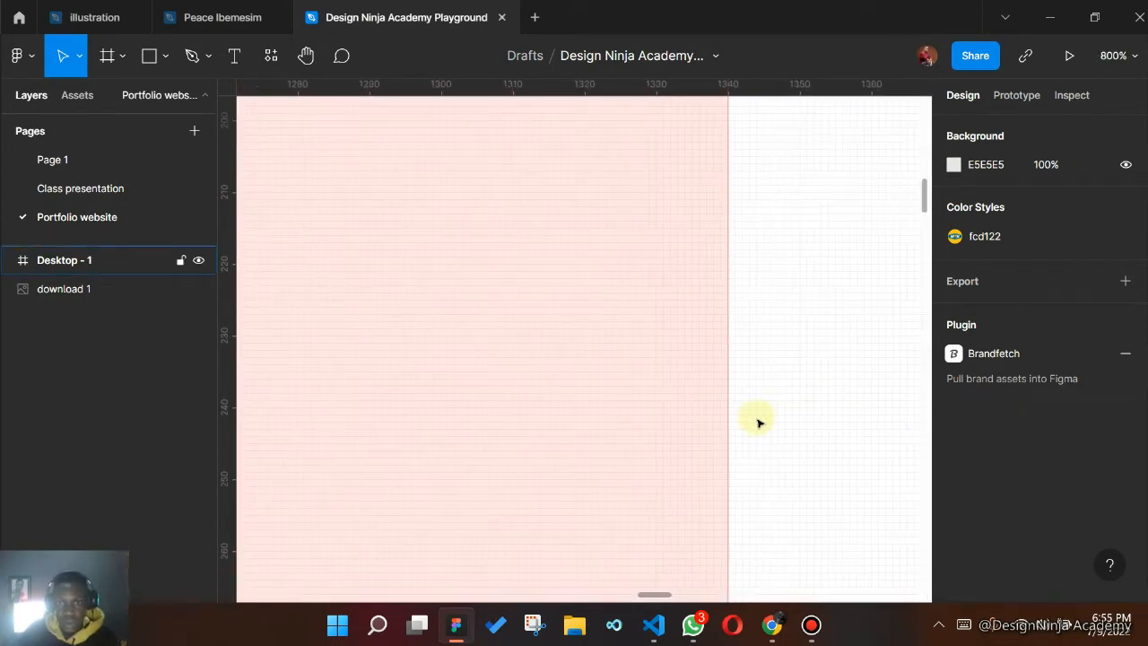
pyautogui.moveTo(730, 422)
pyautogui.mouseDown()
pyautogui.moveTo(744, 423)
pyautogui.moveTo(728, 429)
pyautogui.mouseUp()
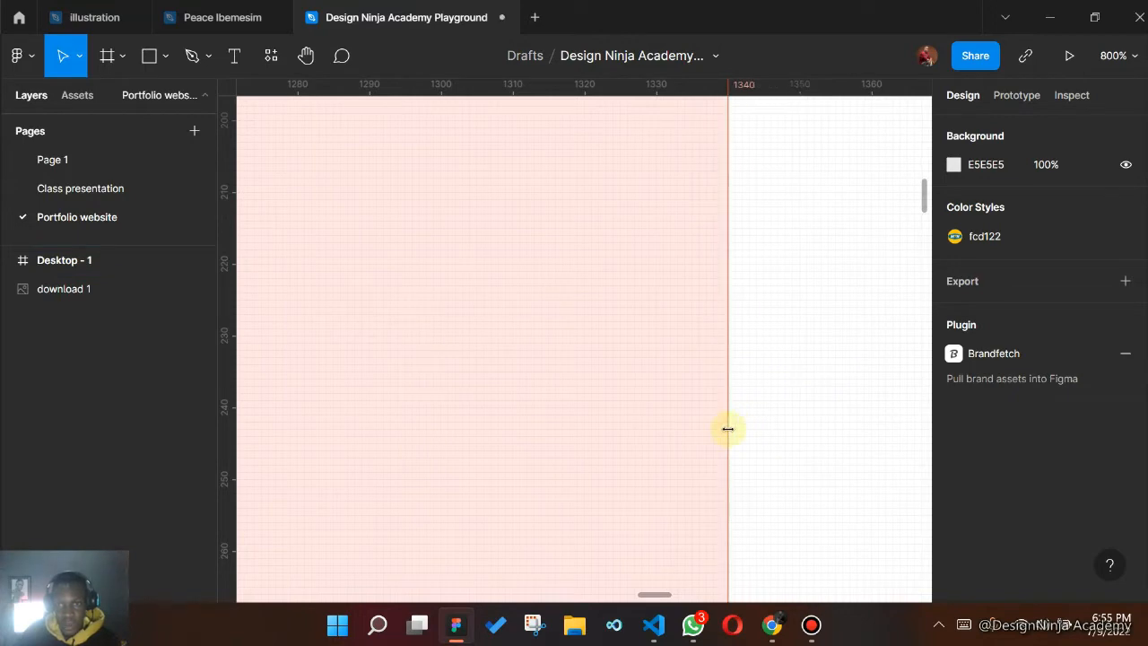
# - Change the layout grid type of the Desktop - 1 frame to rows
pyautogui.scroll(-10, 753, 439)
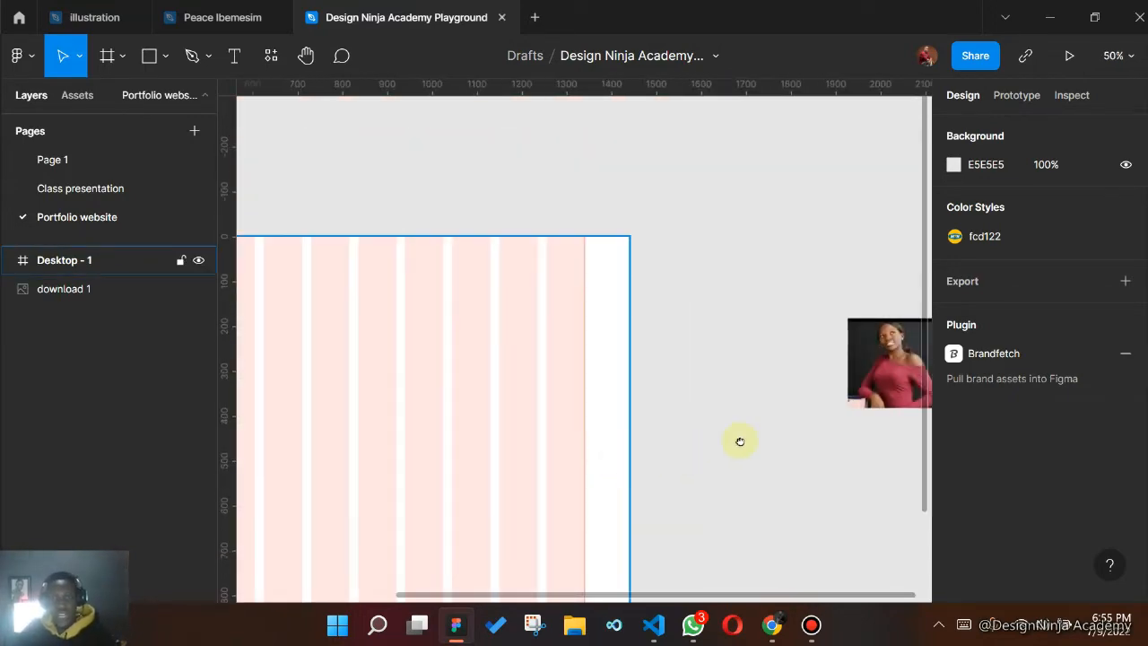
pyautogui.moveTo(828, 445); pyautogui.dragTo(904, 433)
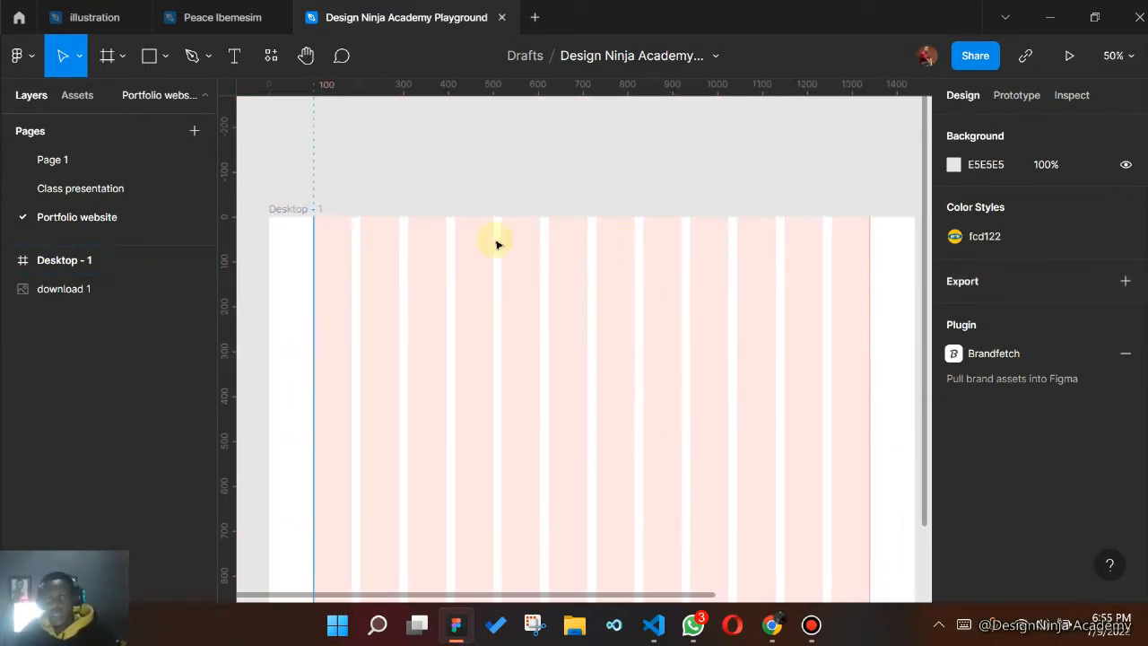
pyautogui.click(297, 209)
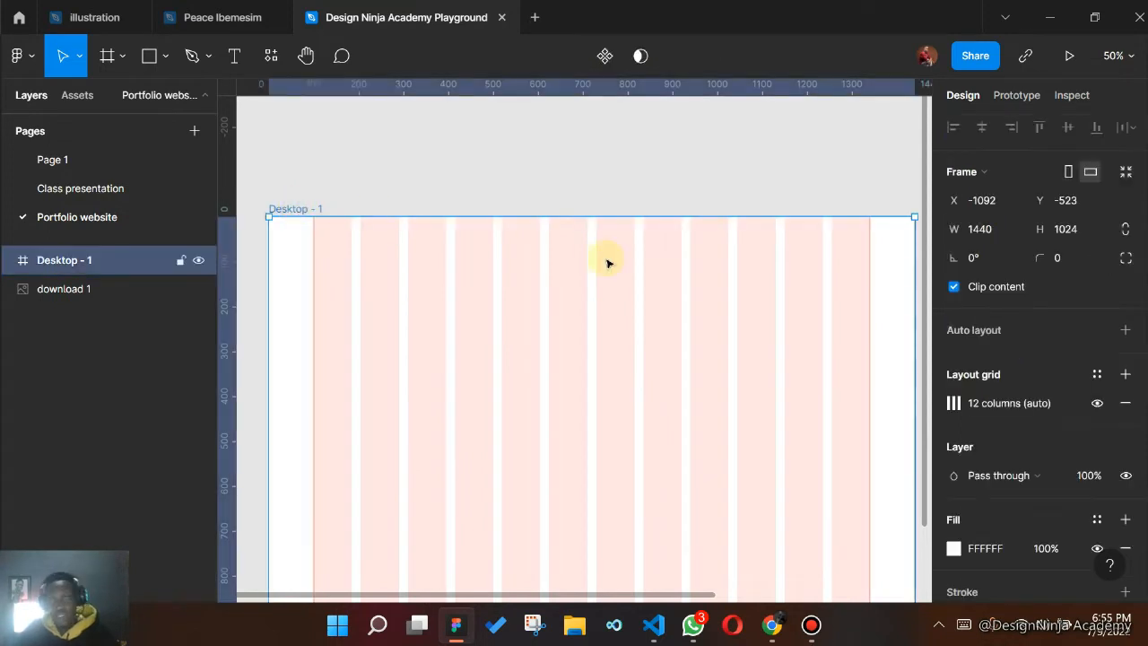
pyautogui.click(954, 403)
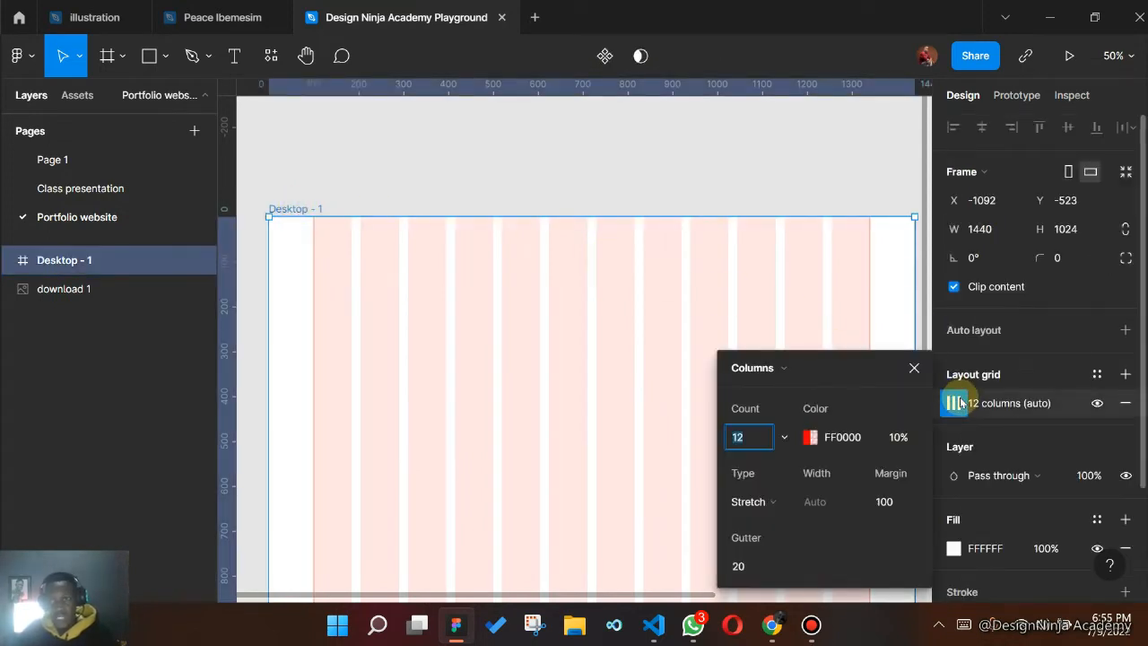
pyautogui.click(773, 368)
pyautogui.click(773, 389)
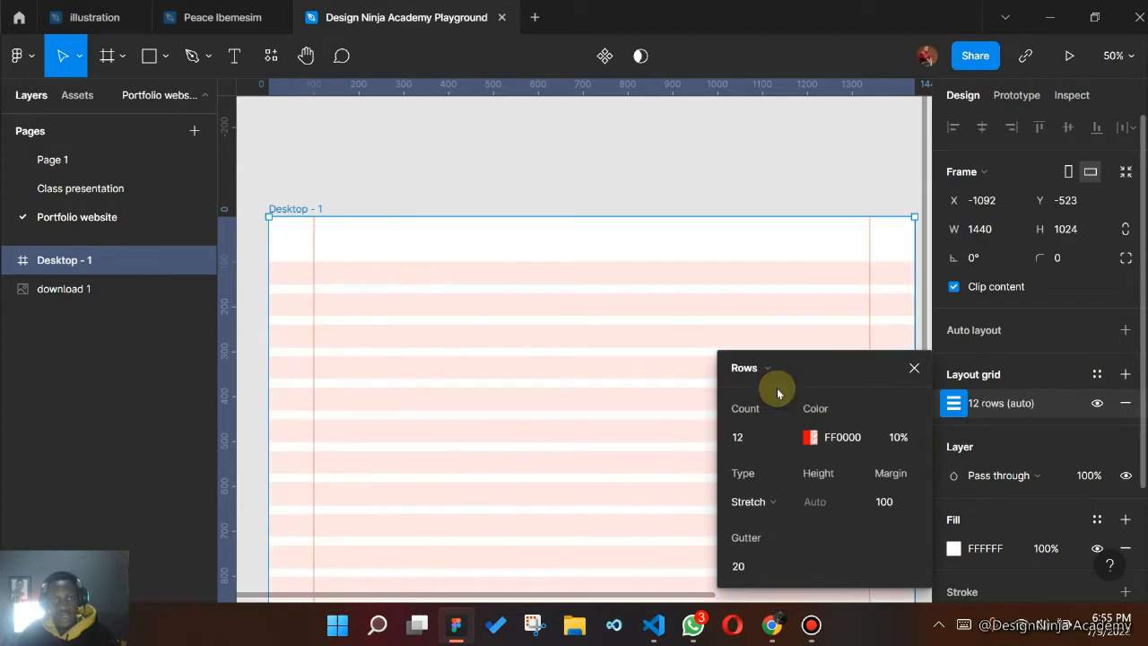
pyautogui.scroll(-5, 656, 342)
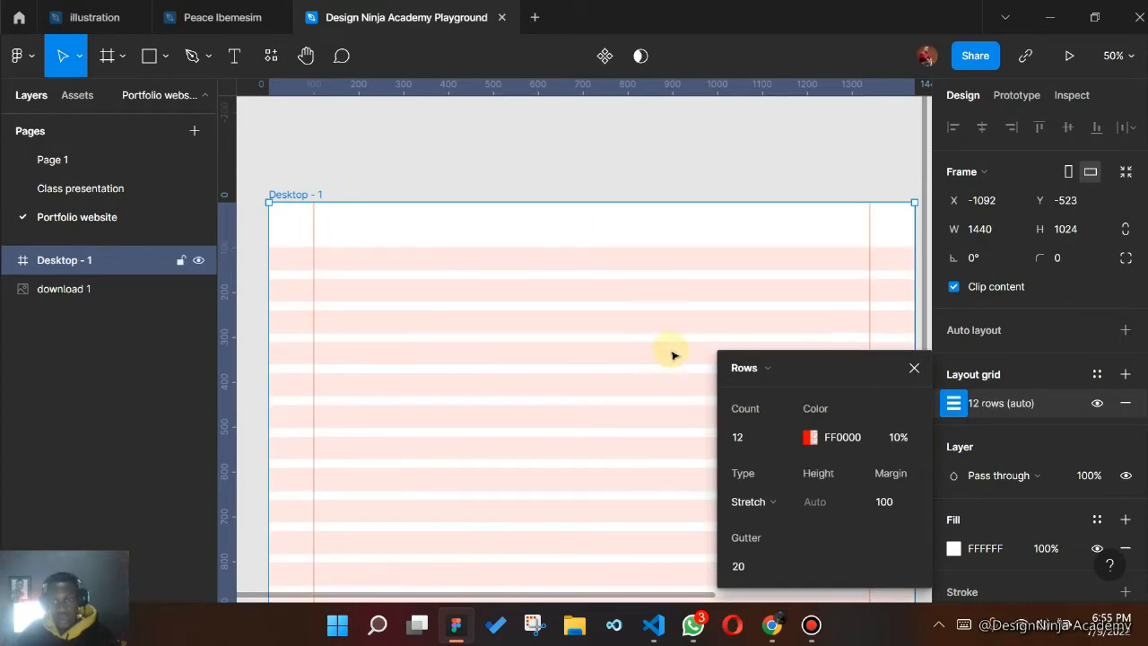
# - Change the Desktop - 1 frame's layout grid type back to columns and close the grid settings
pyautogui.scroll(1, 593, 346)
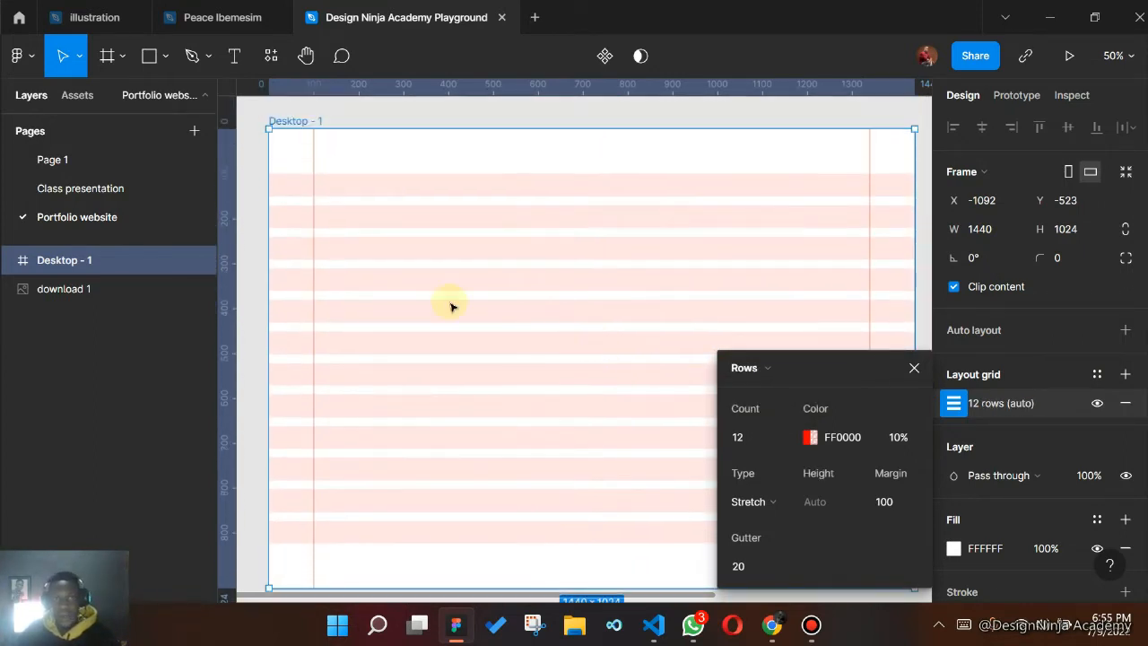
pyautogui.click(913, 369)
pyautogui.click(955, 406)
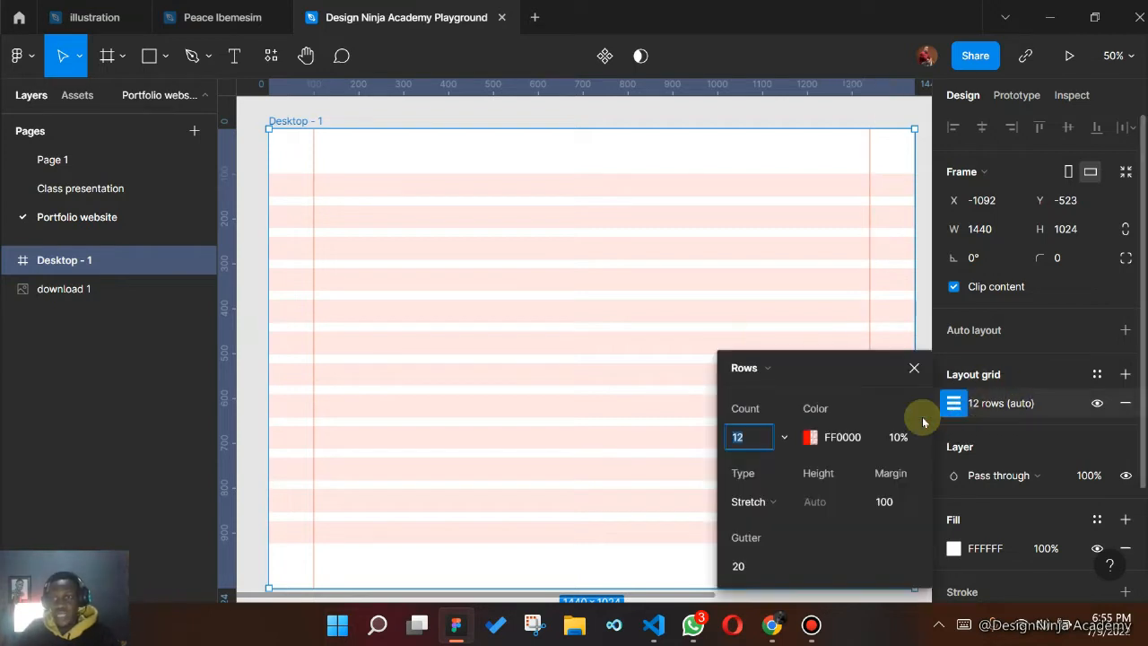
pyautogui.click(744, 368)
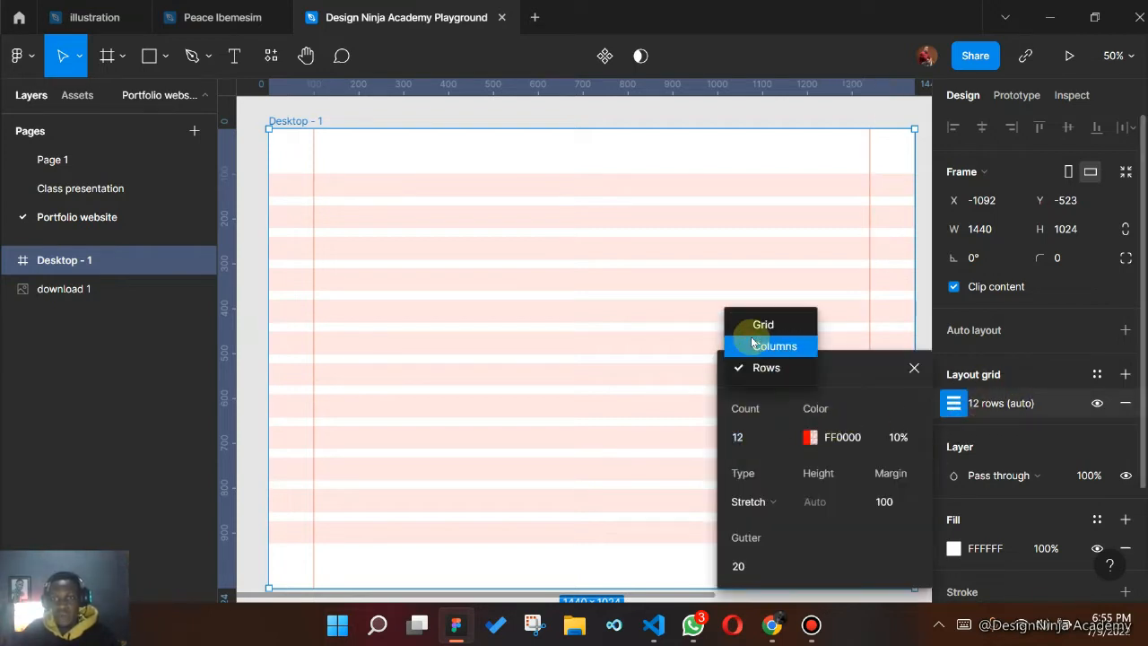
pyautogui.click(754, 345)
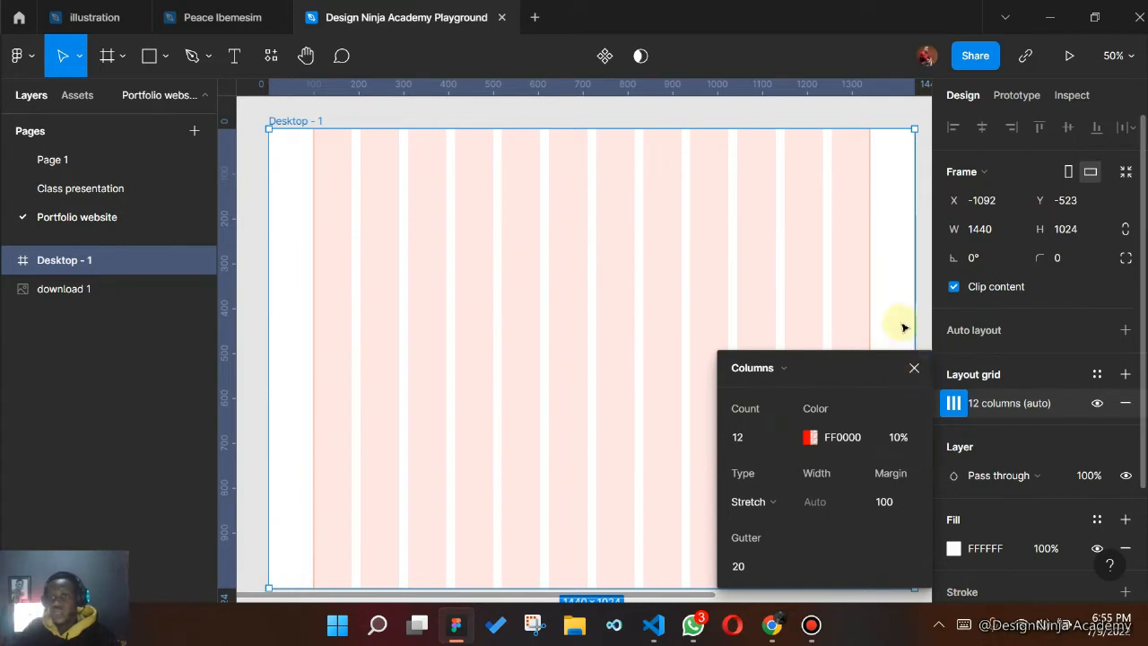
pyautogui.click(915, 367)
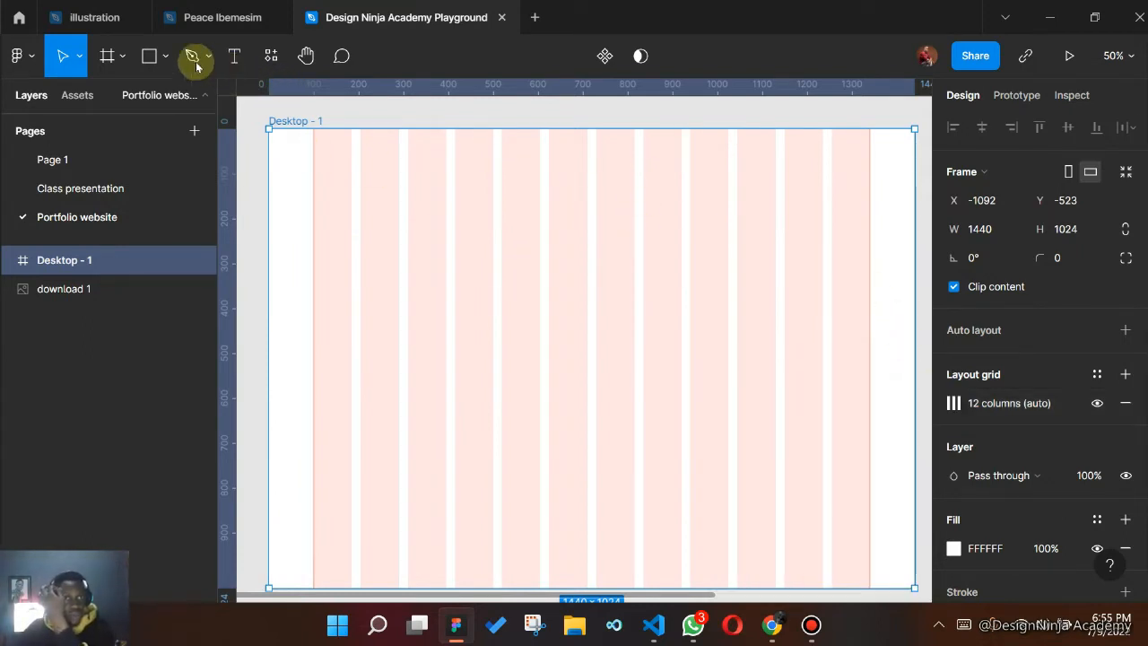
# - Draw a frame about 1440 × 101 across the top of Desktop - 1 and rename it Header Nav
pyautogui.click(107, 56)
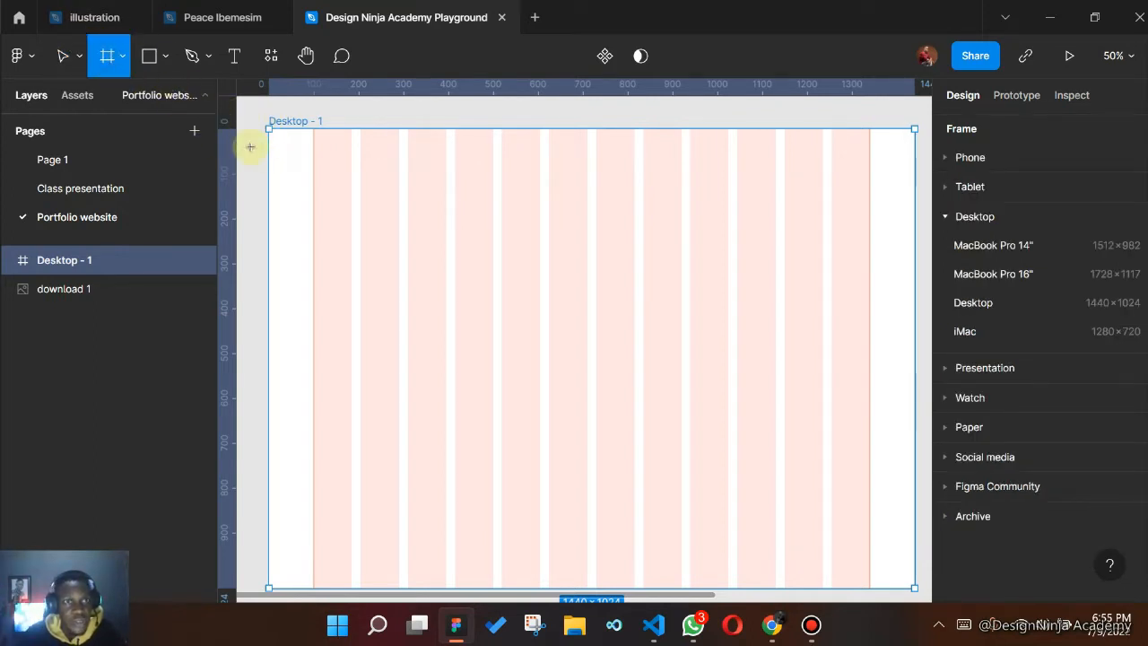
pyautogui.moveTo(269, 128); pyautogui.dragTo(916, 175)
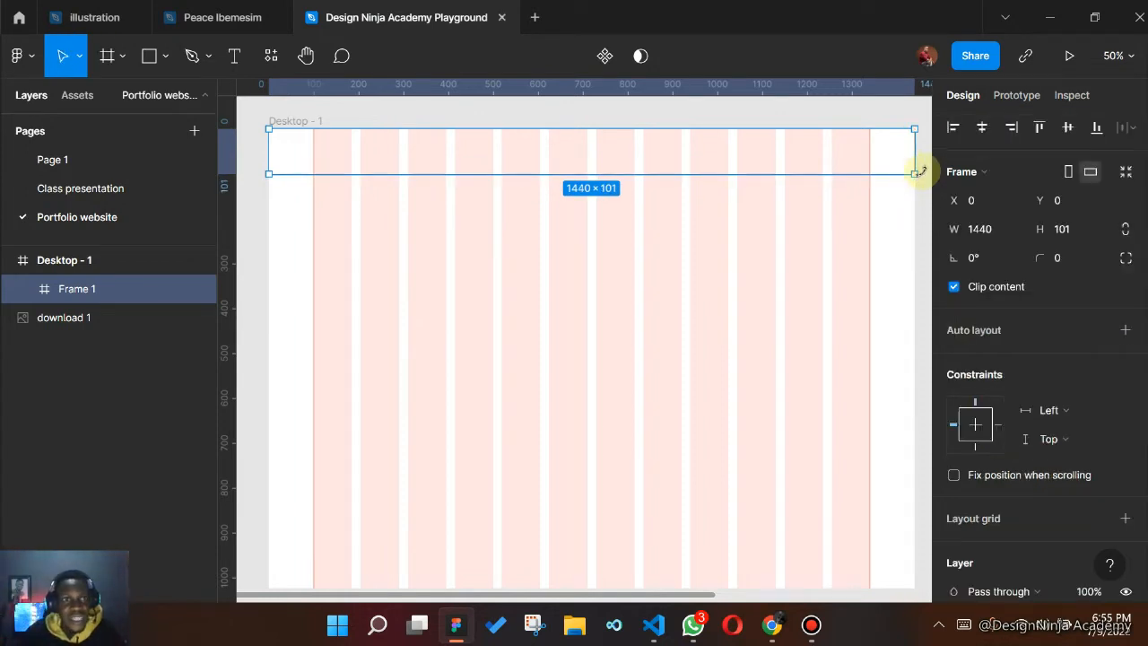
pyautogui.click(87, 293)
pyautogui.doubleClick(87, 292)
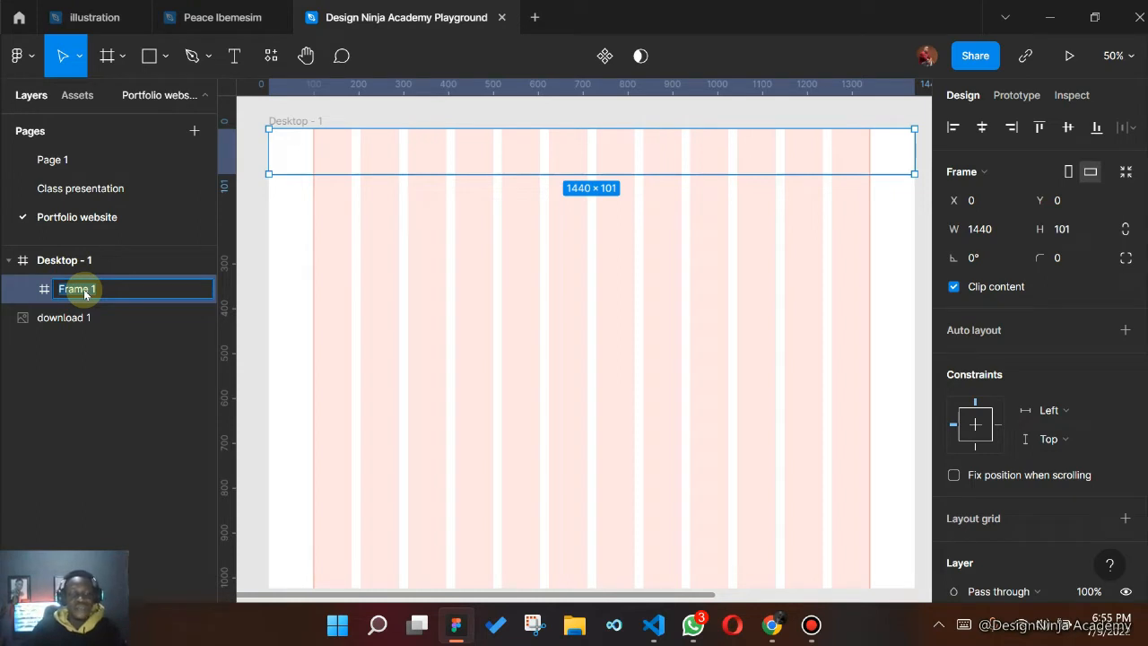
pyautogui.write('Header Nav')
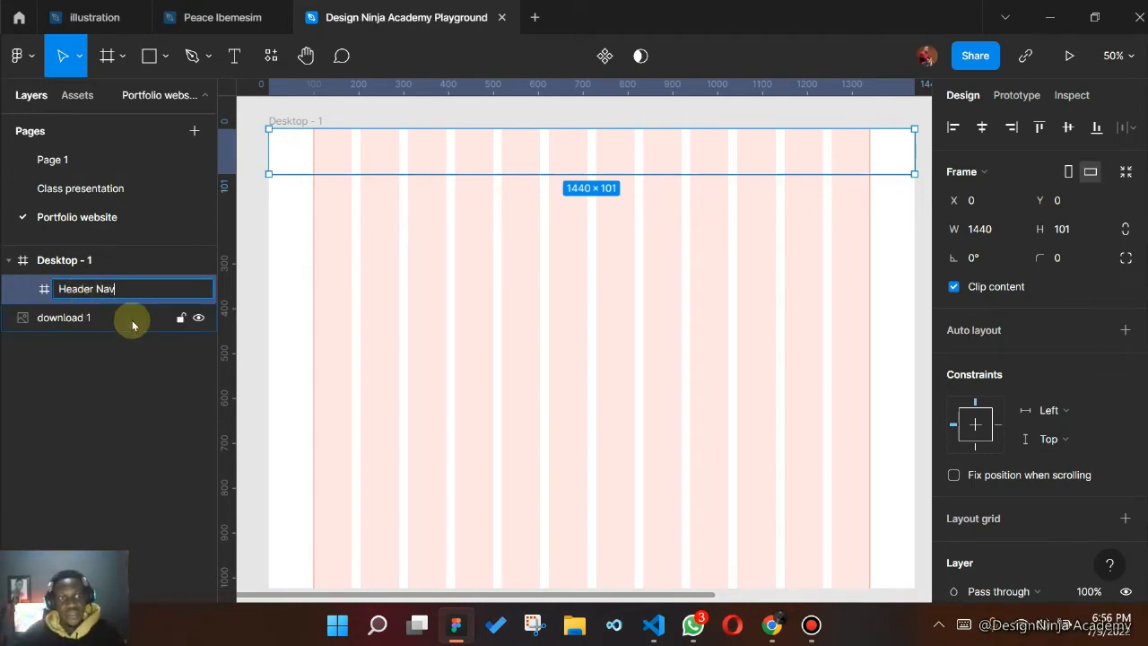
pyautogui.click(131, 393)
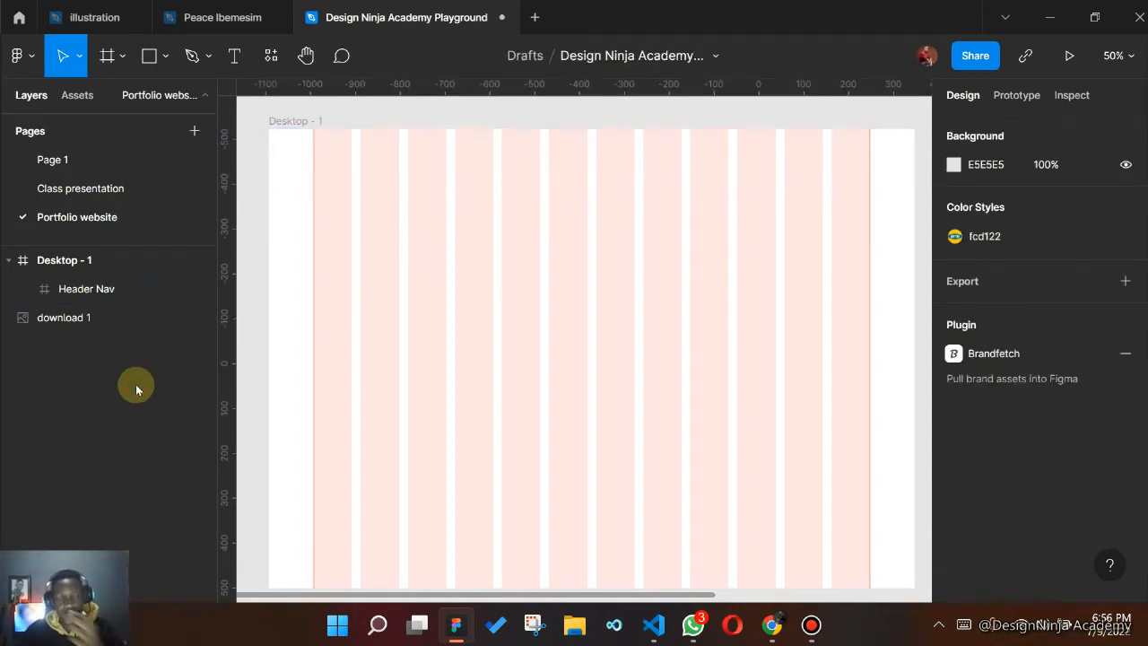
pyautogui.click(431, 144)
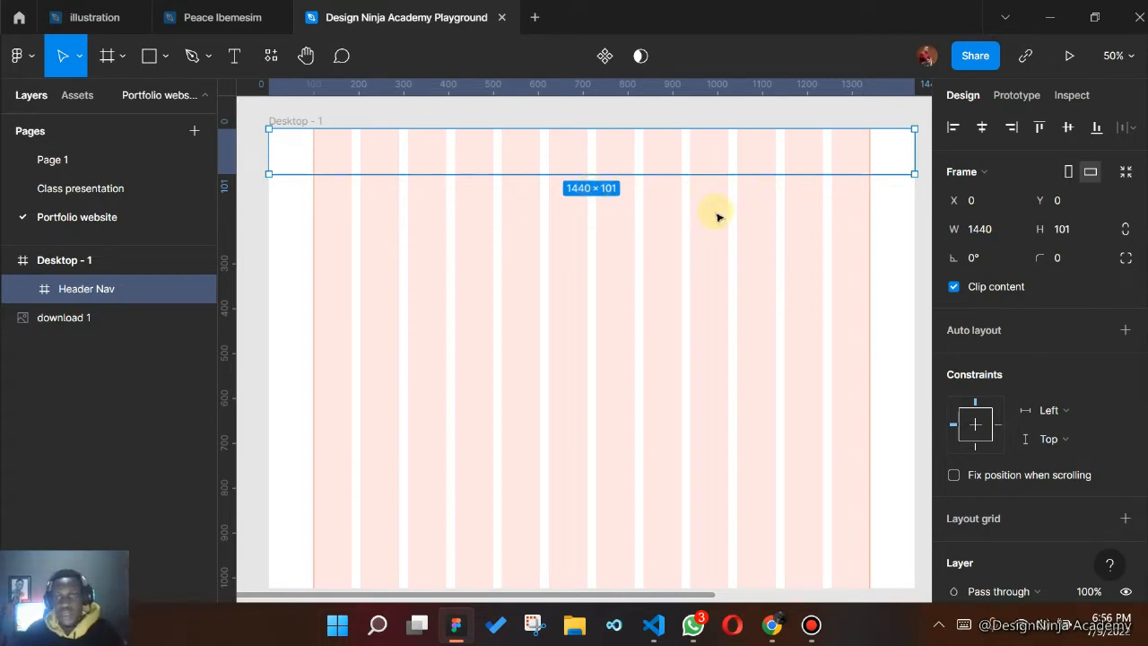
pyautogui.click(701, 251)
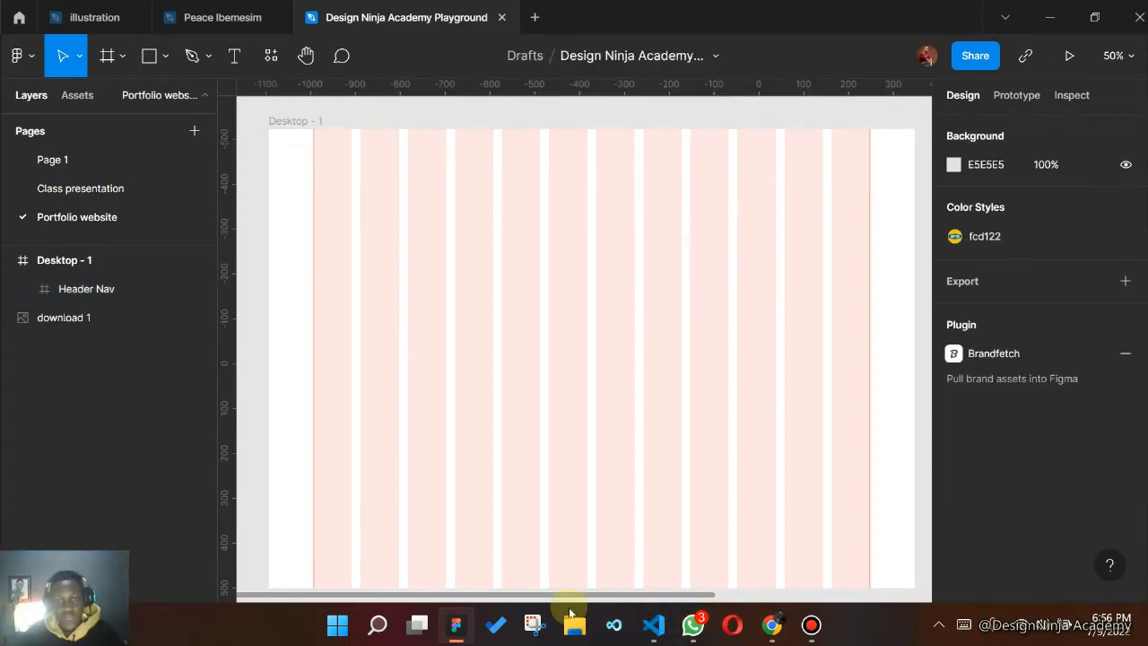
# - Check the Downloads folder in File Explorer for the Chillax font files and return to Figma
pyautogui.click(581, 632)
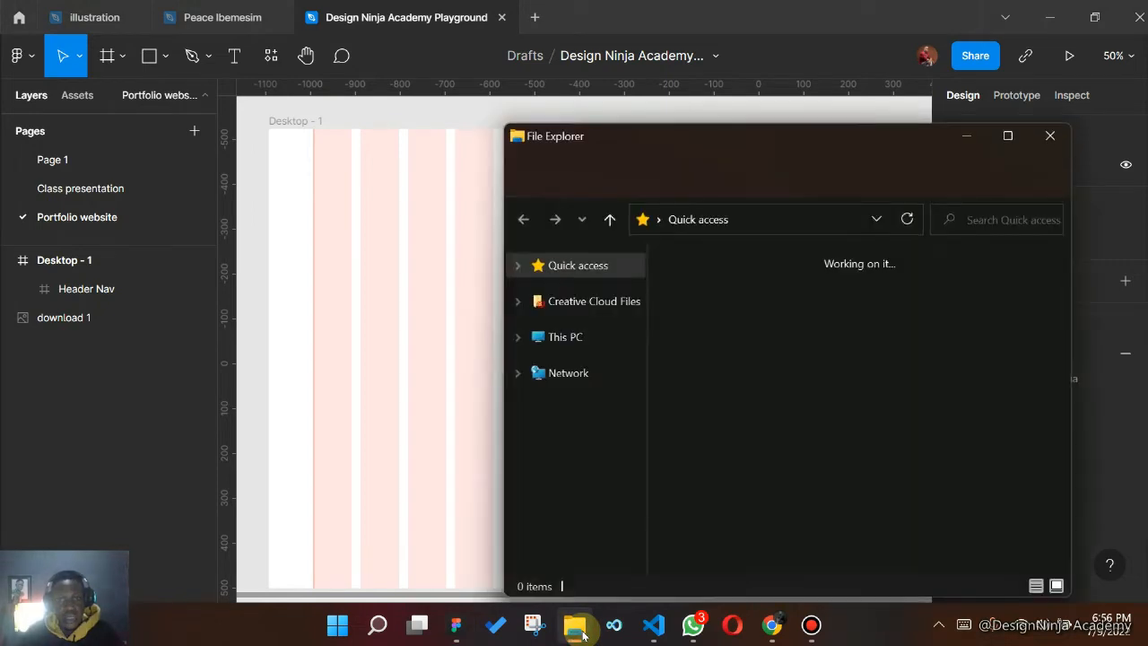
pyautogui.click(582, 423)
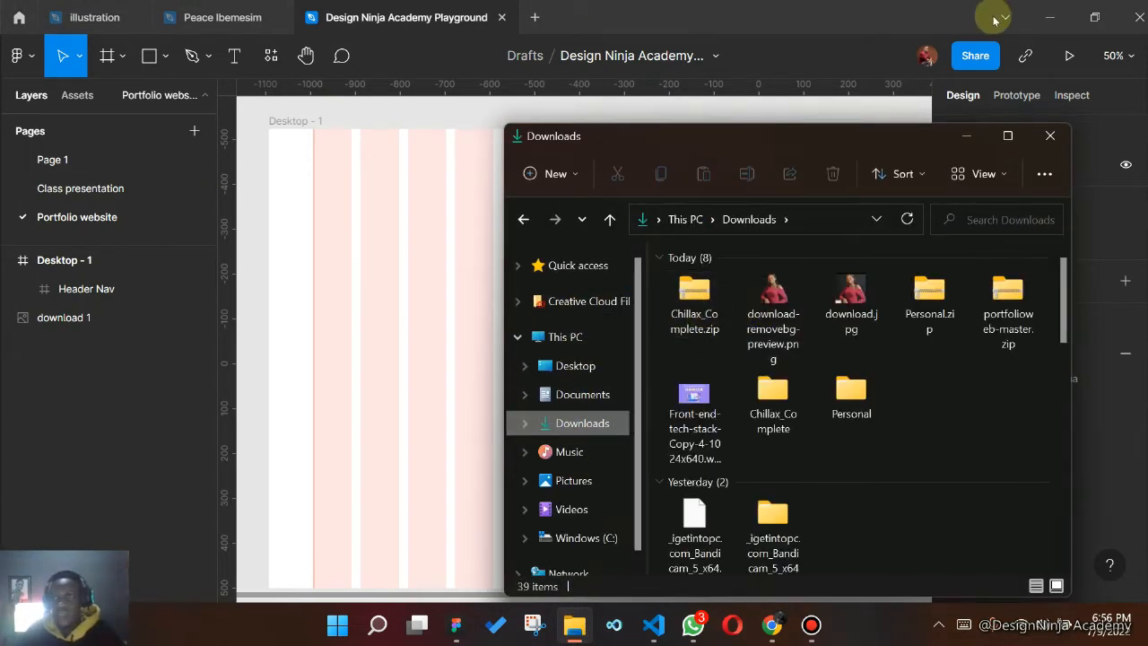
pyautogui.click(341, 263)
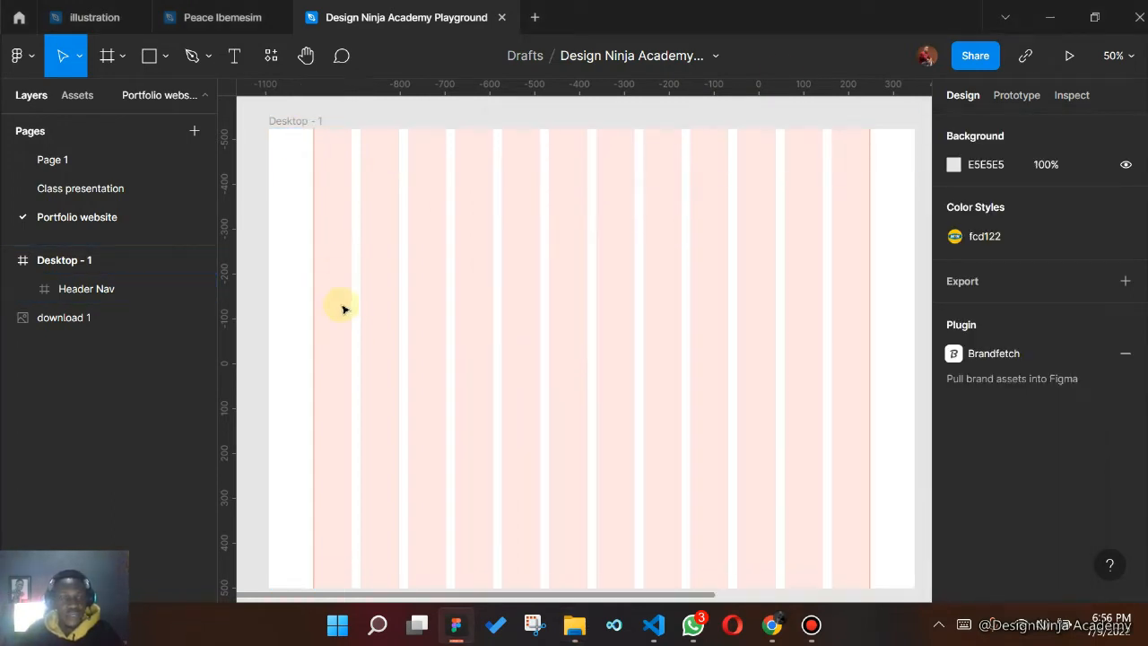
# - Try to set the font of a new text layer in the Desktop - 1 frame to Chillax
pyautogui.press('t')
pyautogui.click(428, 423)
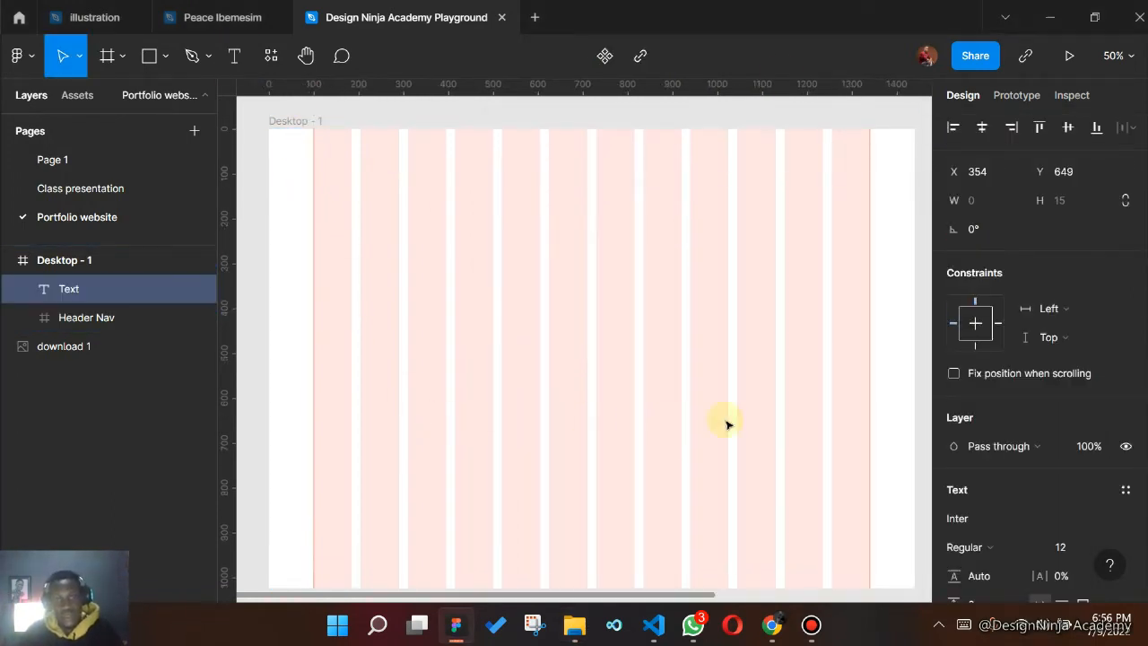
pyautogui.click(958, 514)
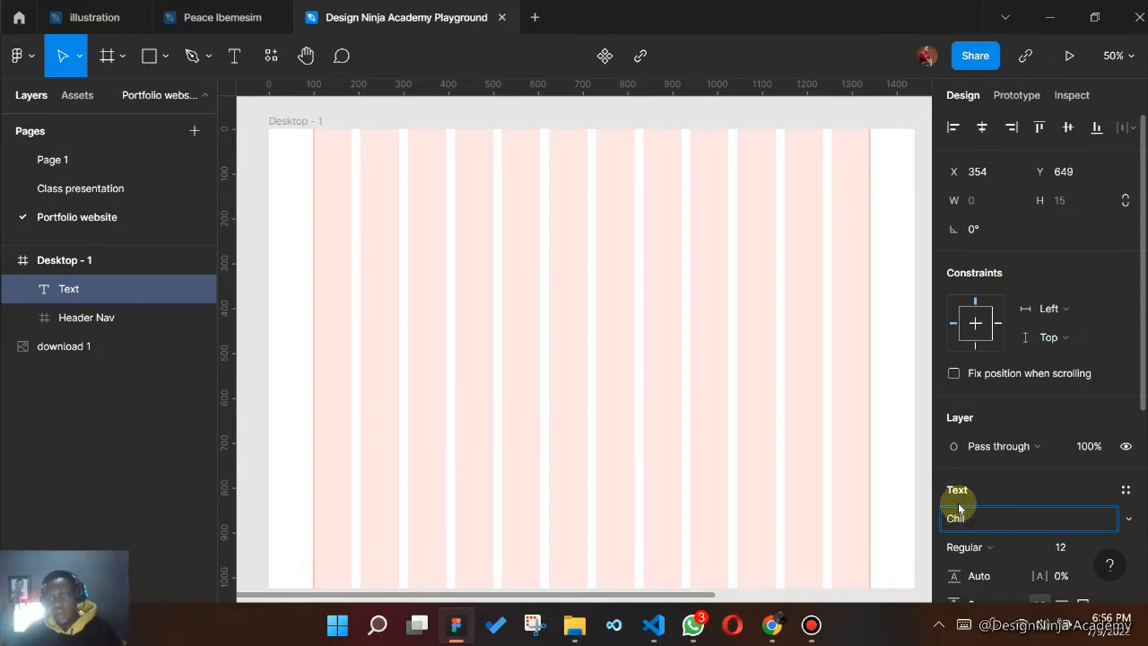
pyautogui.click(816, 274)
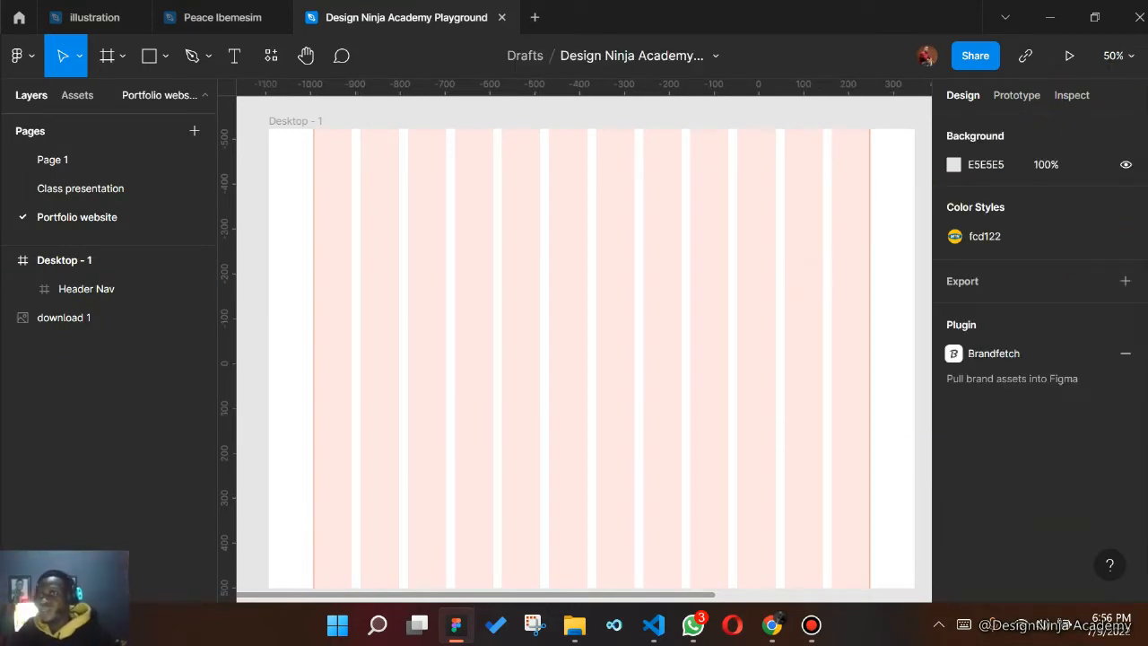
# - Close Figma and restart it to load the newly installed Chillax font
pyautogui.click(1143, 5)
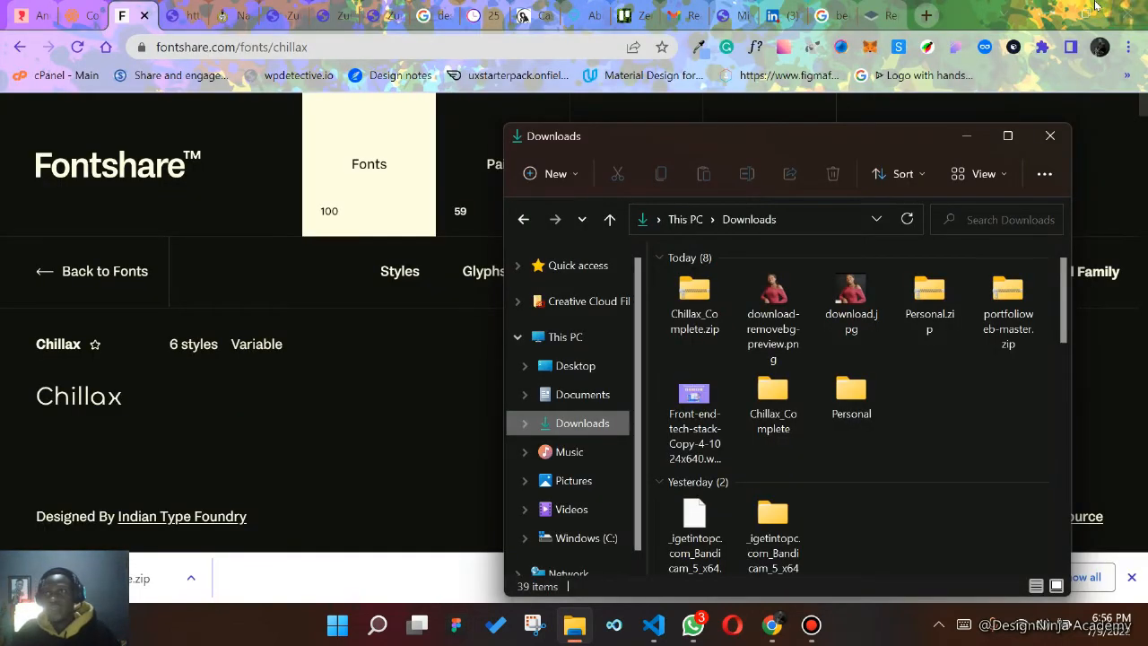
pyautogui.click(1095, 6)
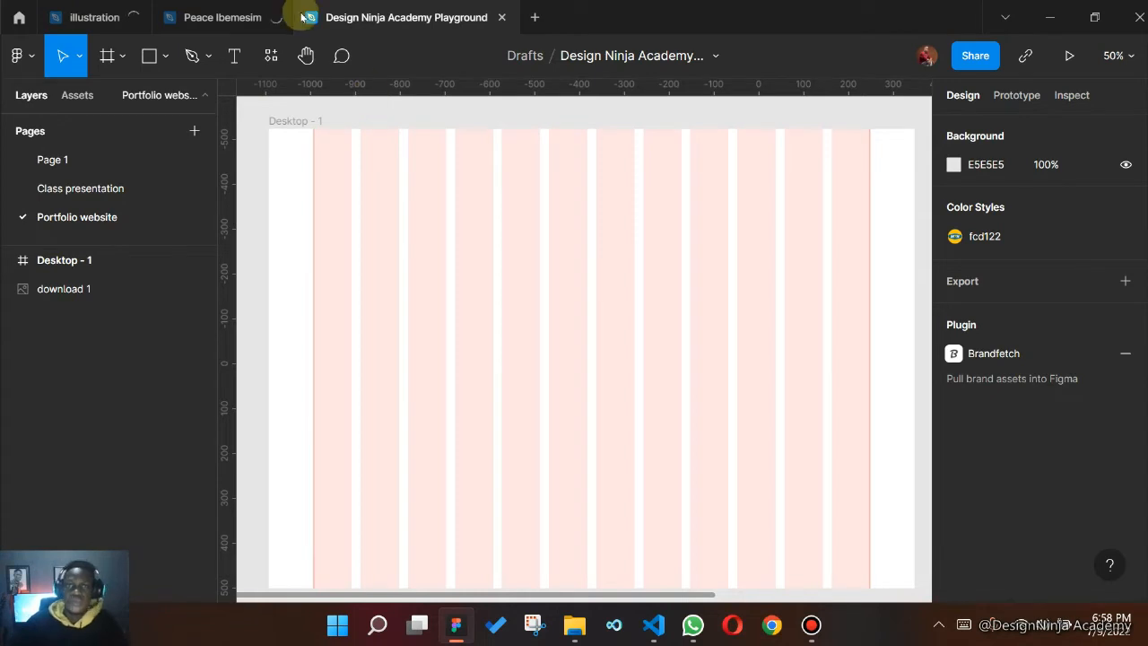
# - Add a text layer in the Desktop - 1 frame with the Chillax font and enter the portfolio owner's full name
pyautogui.click(400, 199)
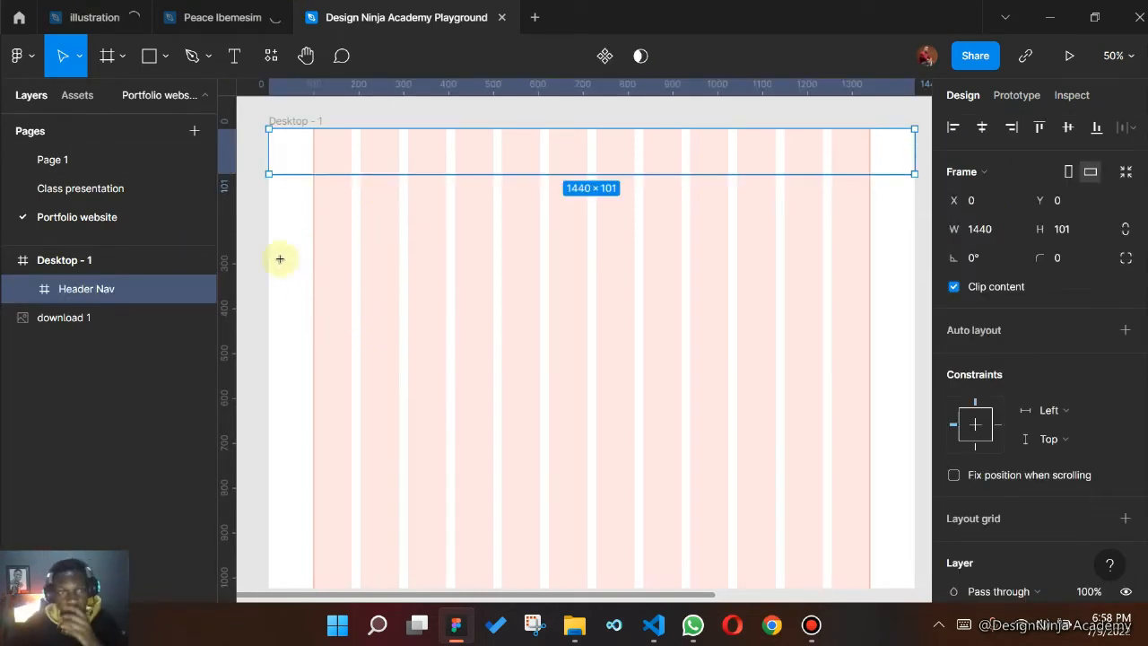
pyautogui.press('t')
pyautogui.click(383, 278)
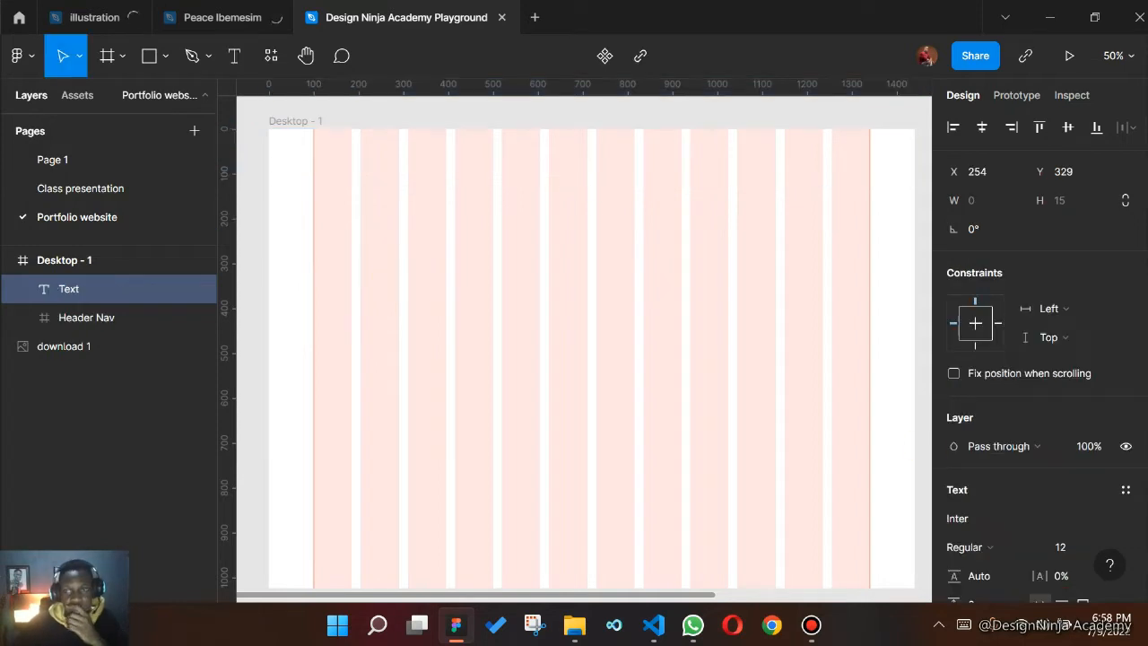
pyautogui.click(1040, 520)
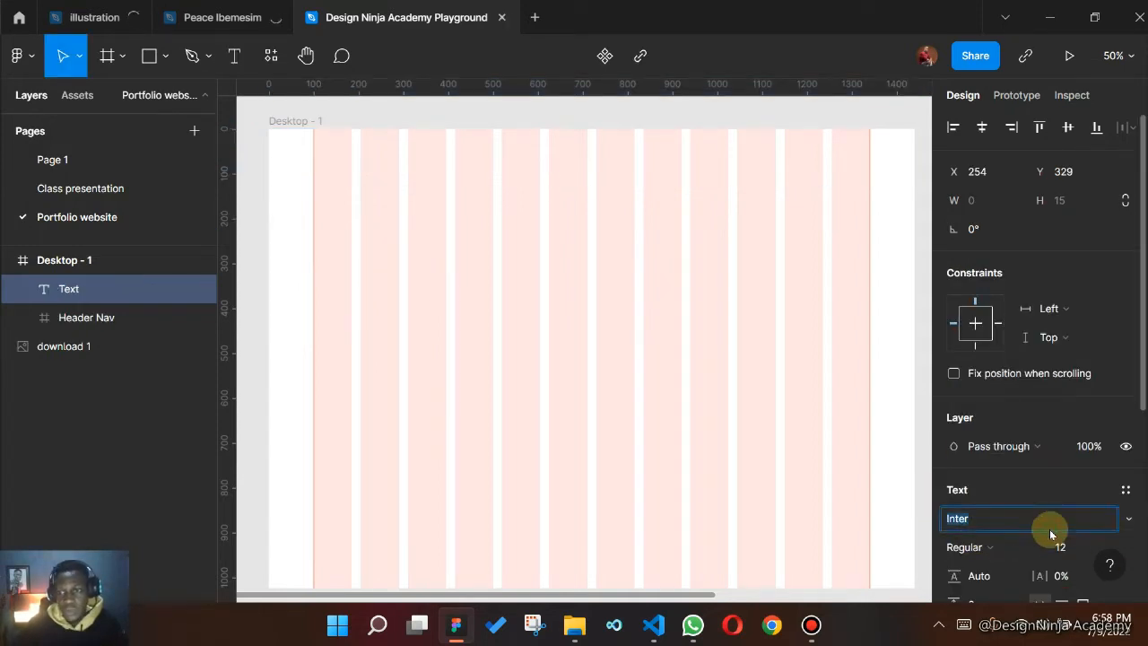
pyautogui.write('Ch')
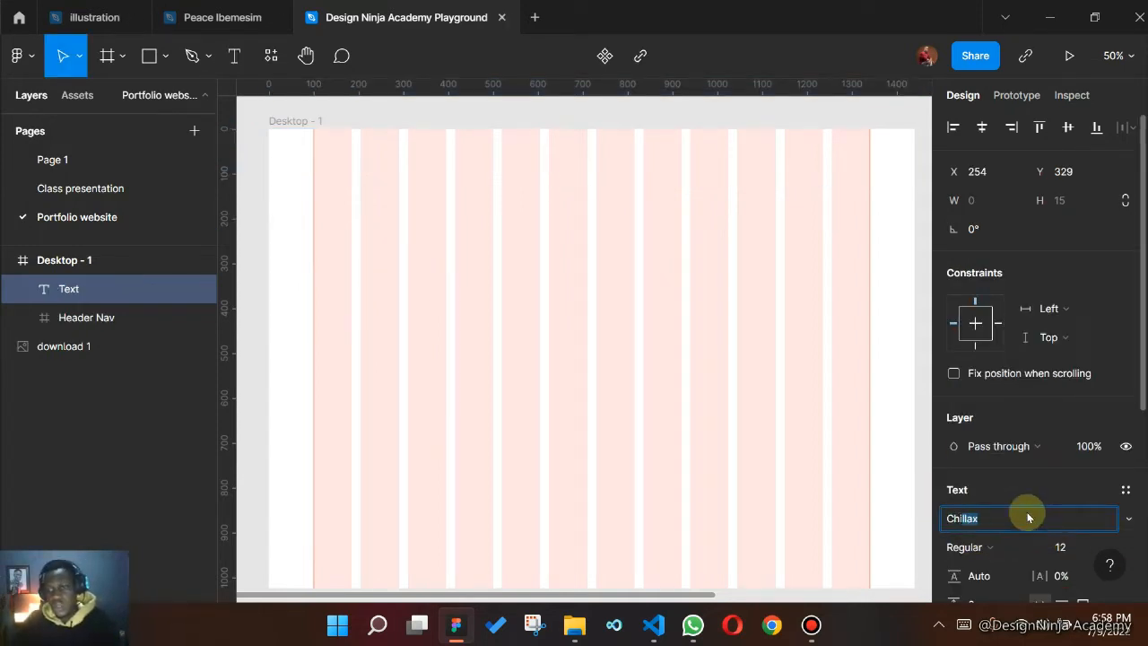
pyautogui.write('i')
pyautogui.press('Return')
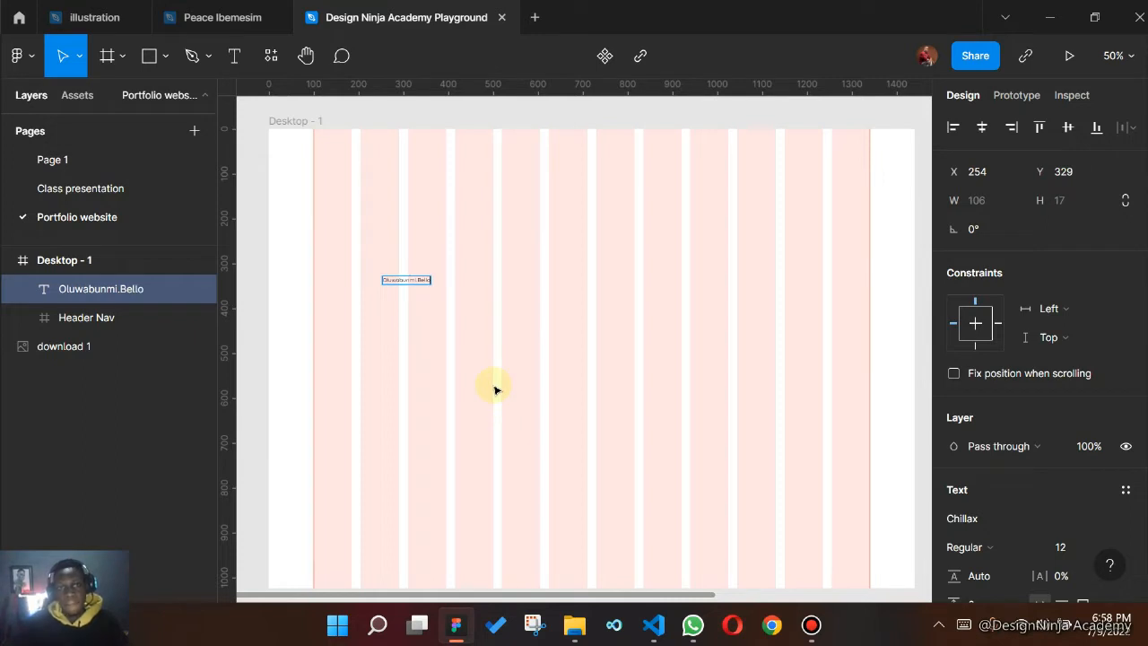
pyautogui.press('Escape')
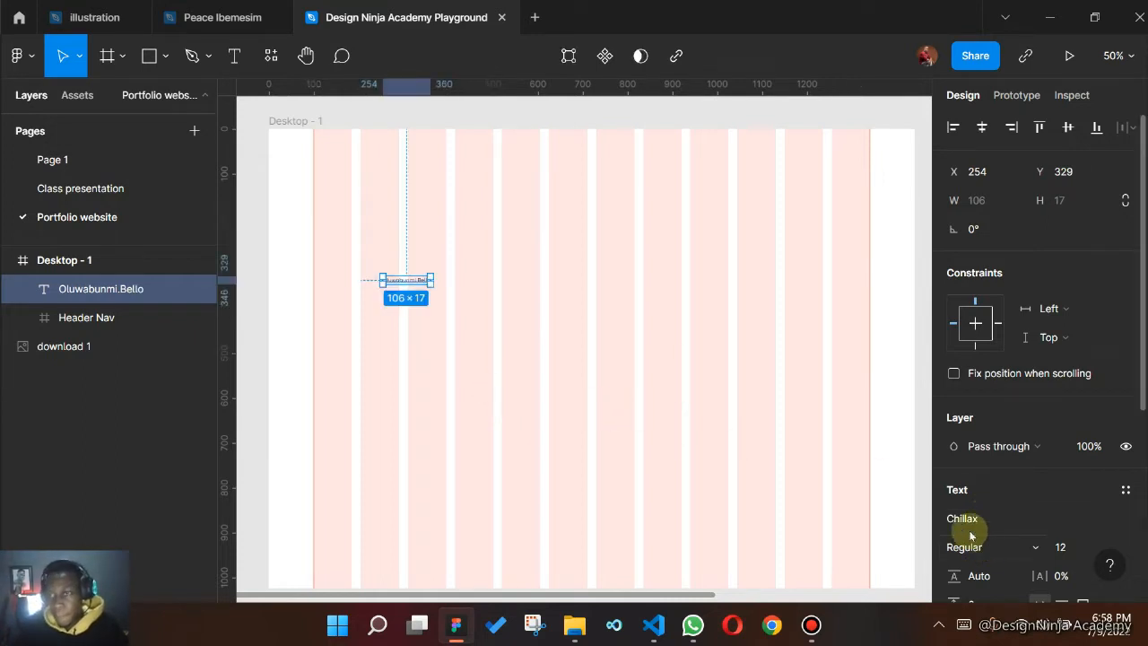
# - Replace the text layer's content with the portfolio owner's first name followed directly by "Portfolio."
pyautogui.doubleClick(413, 279)
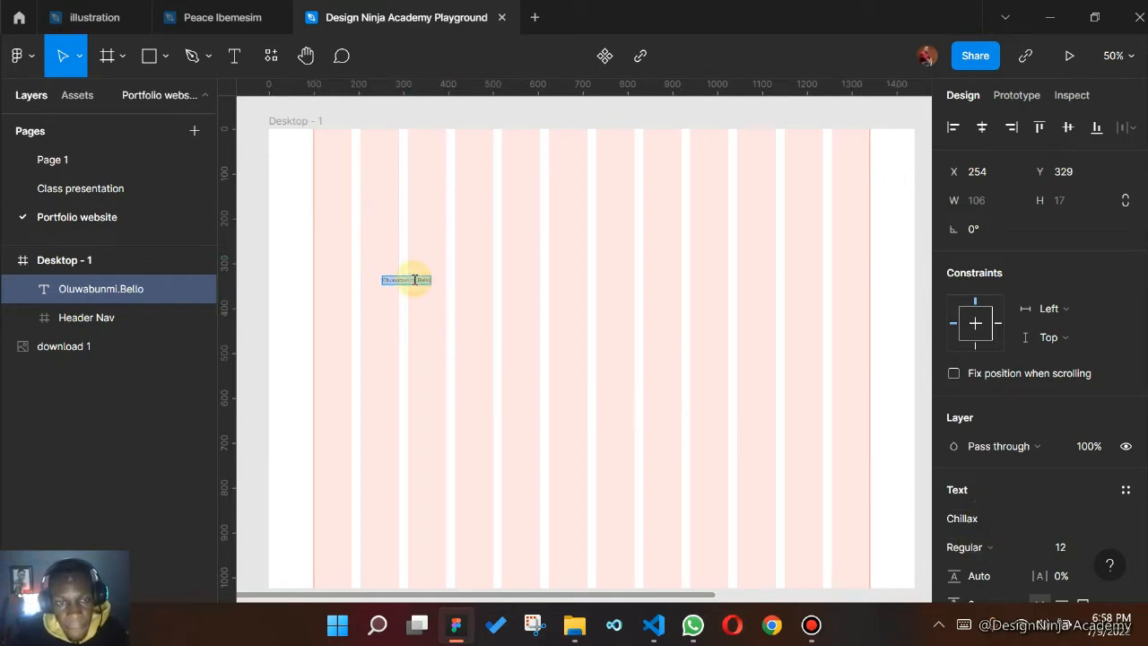
pyautogui.press('BackSpace')
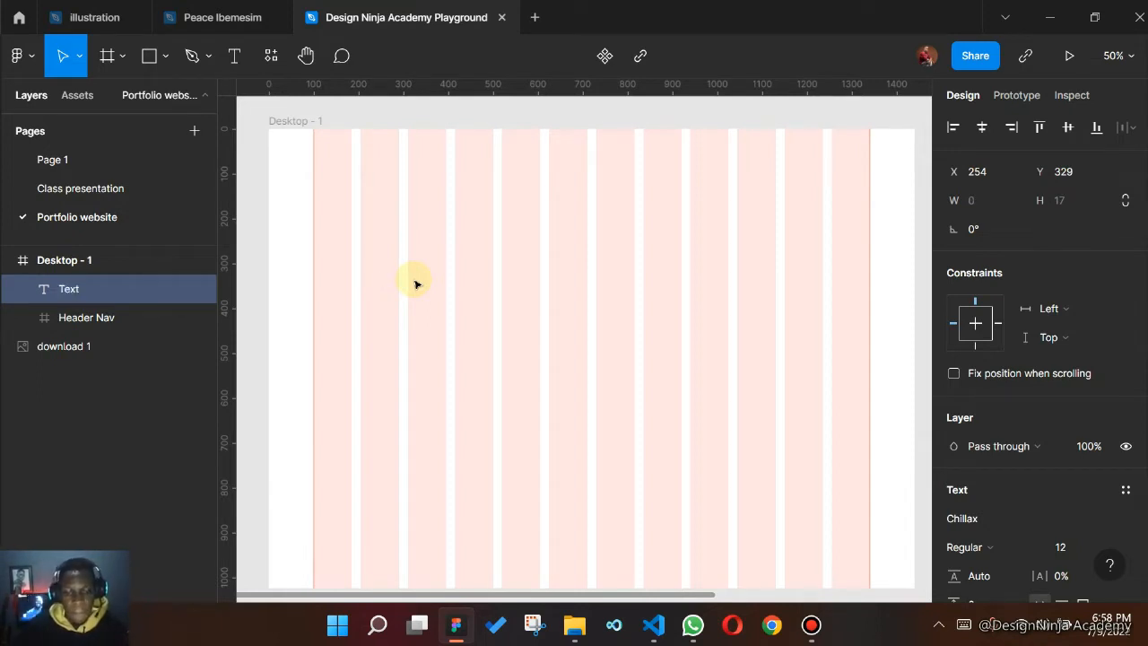
pyautogui.write('Oluw')
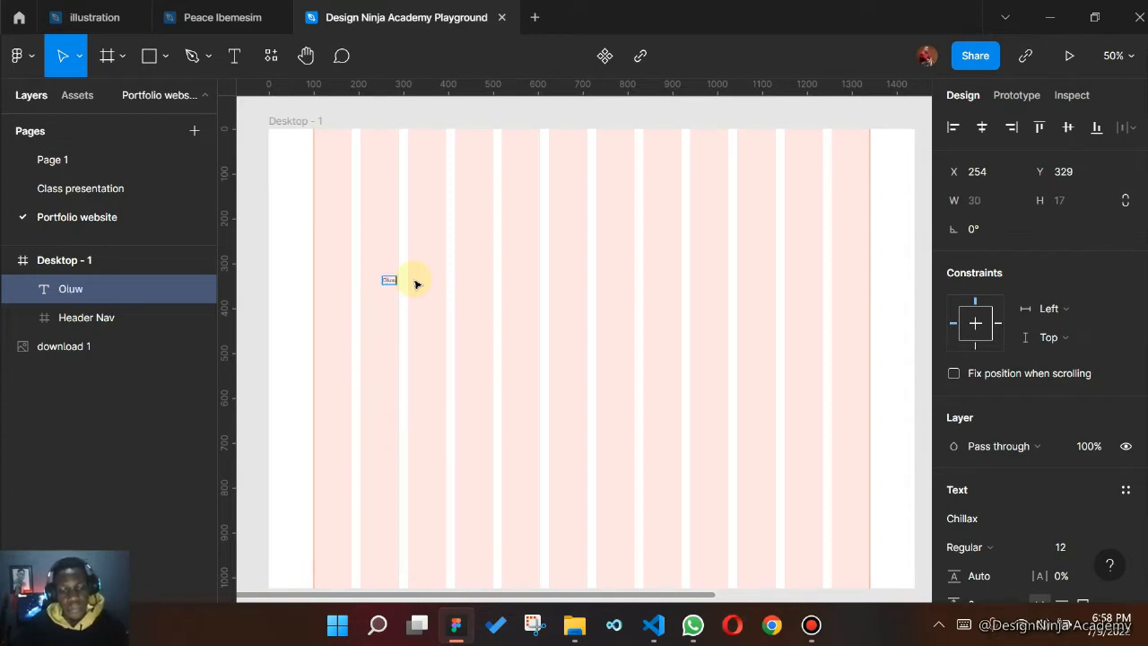
pyautogui.write('abunmiPor')
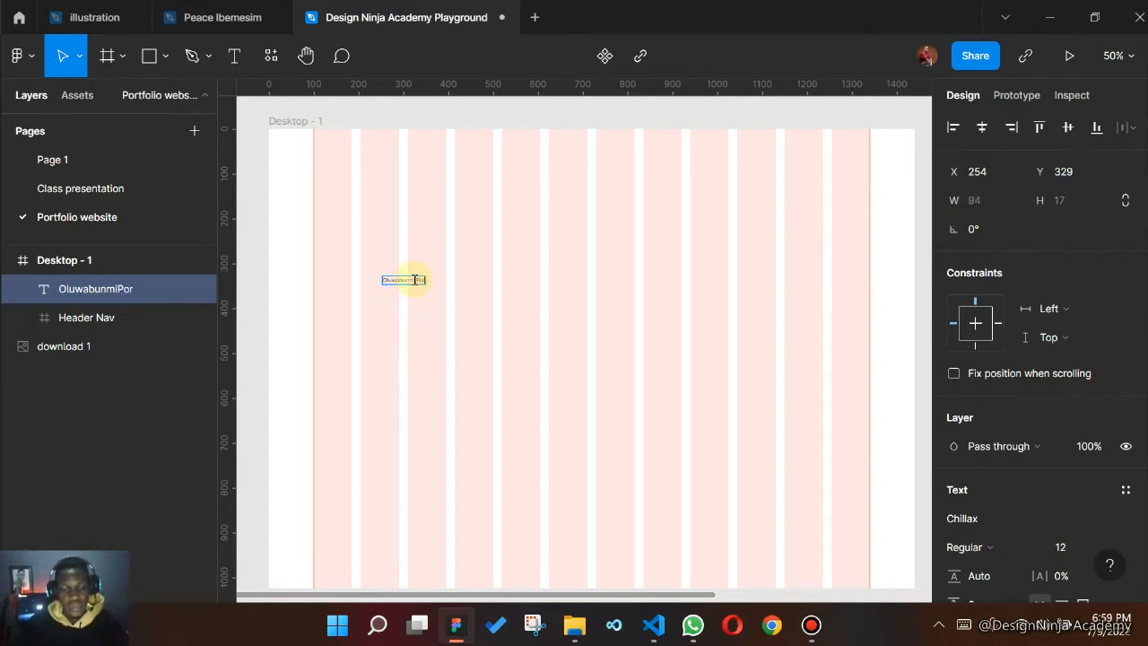
pyautogui.write('tfolio.')
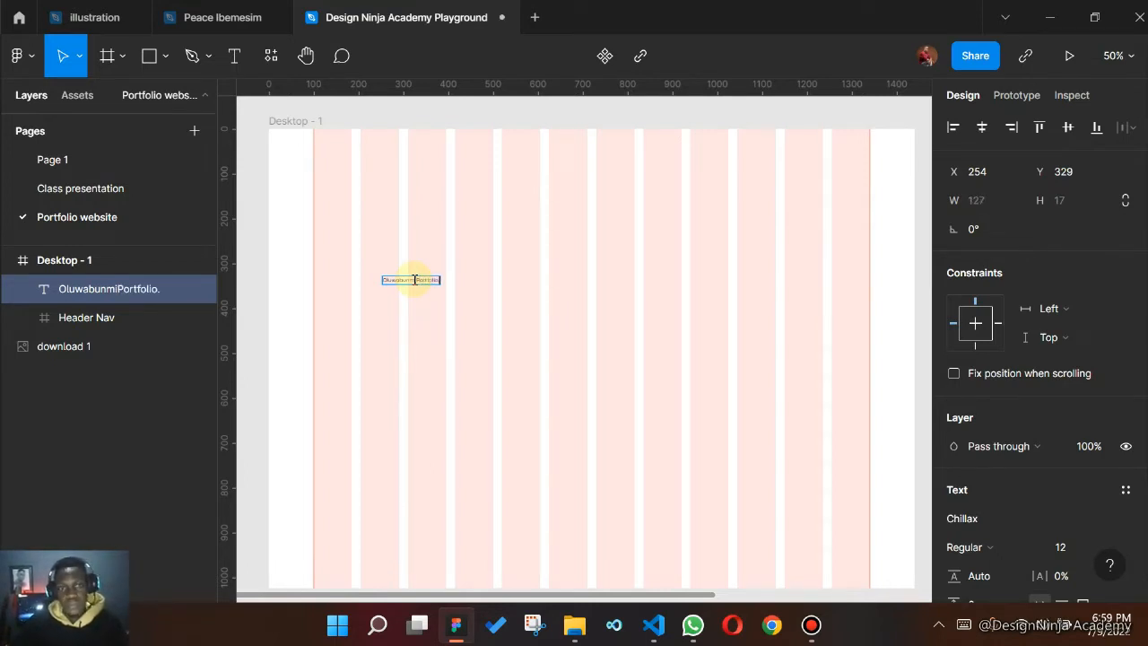
pyautogui.press('Escape')
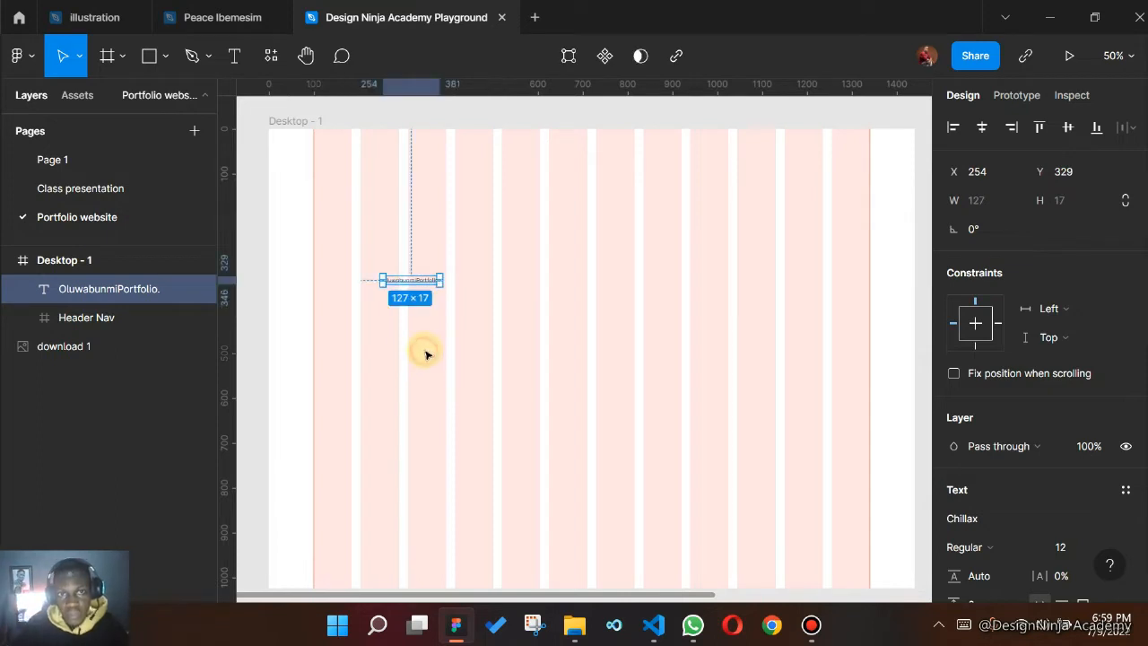
# - Try font sizes 64 and 48 on the logo text layer
pyautogui.click(1106, 547)
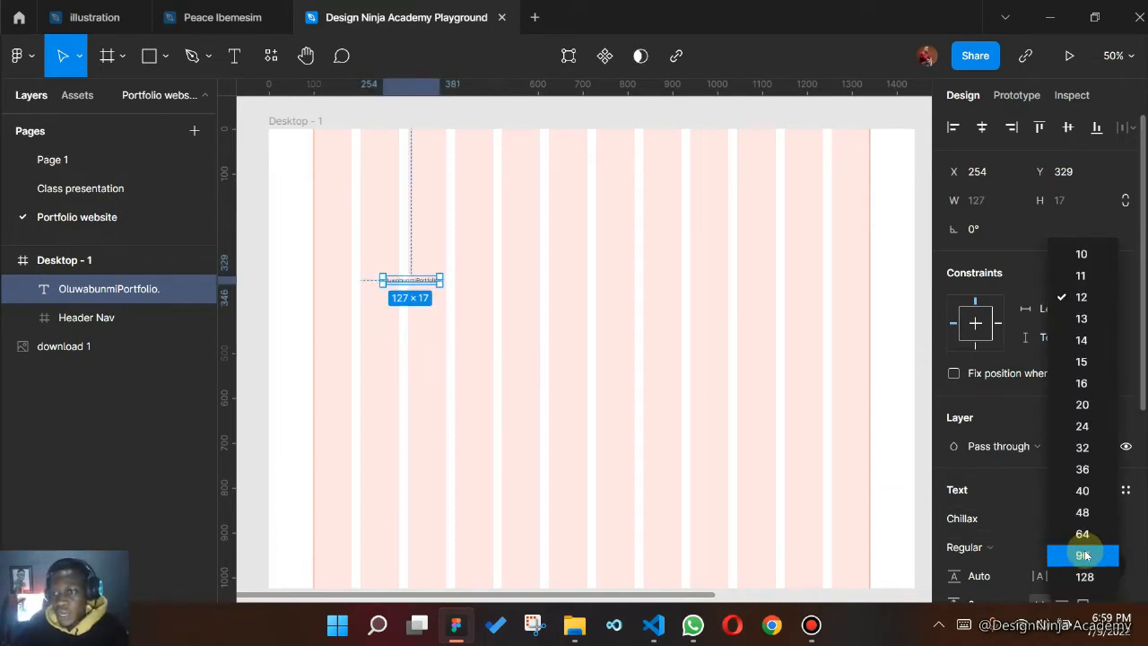
pyautogui.click(1082, 533)
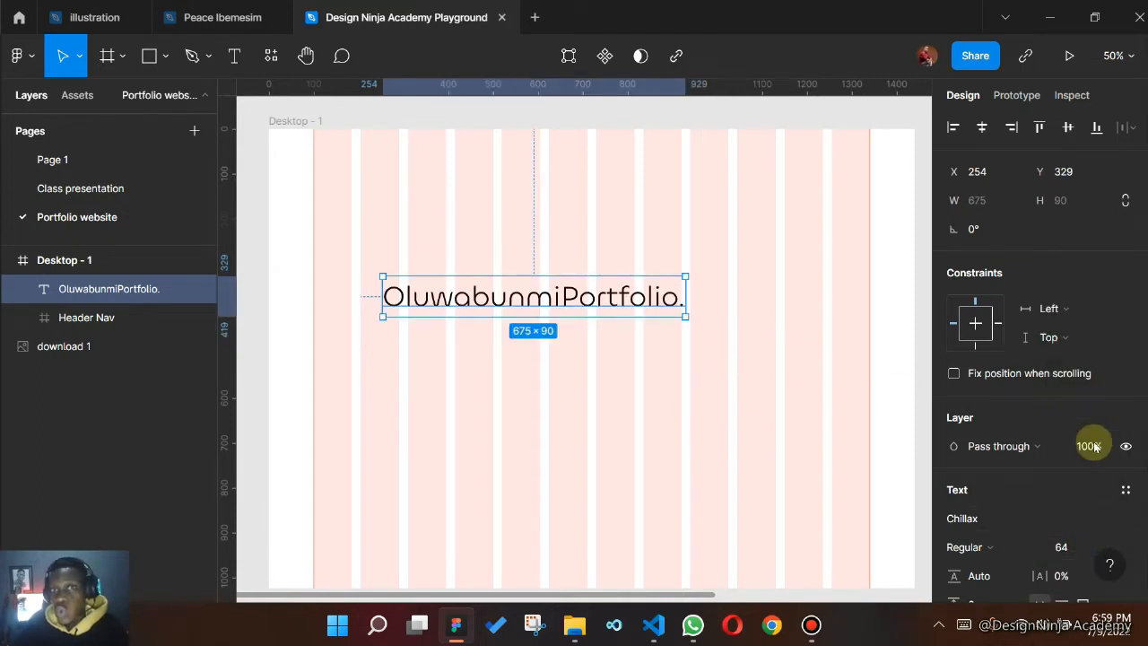
pyautogui.click(1099, 545)
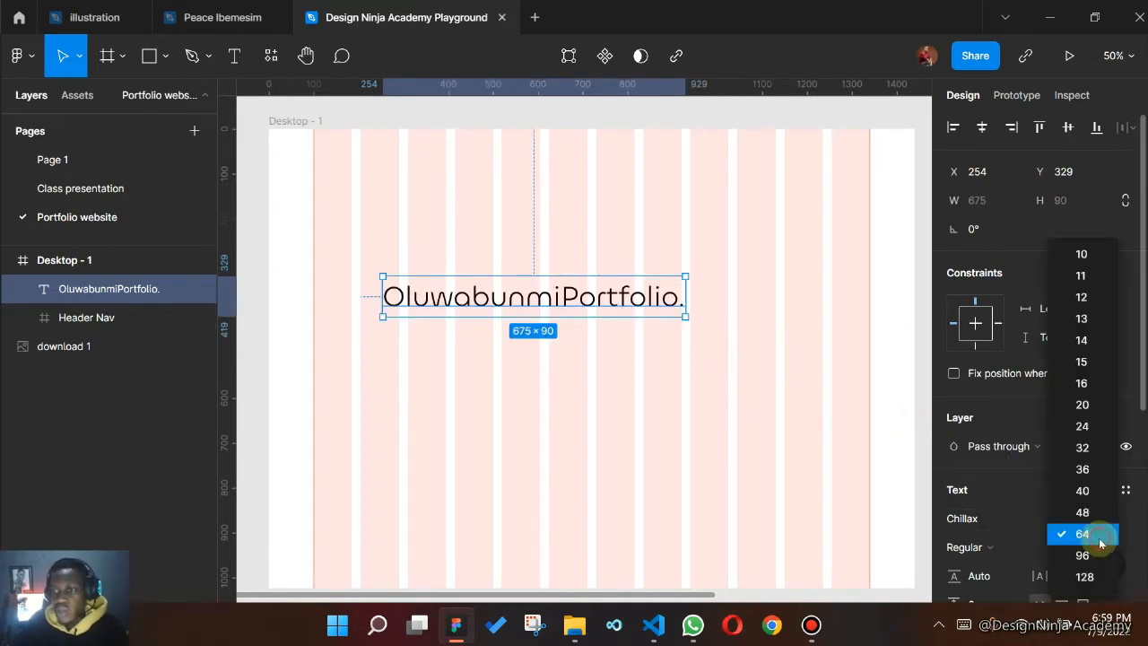
pyautogui.click(1083, 509)
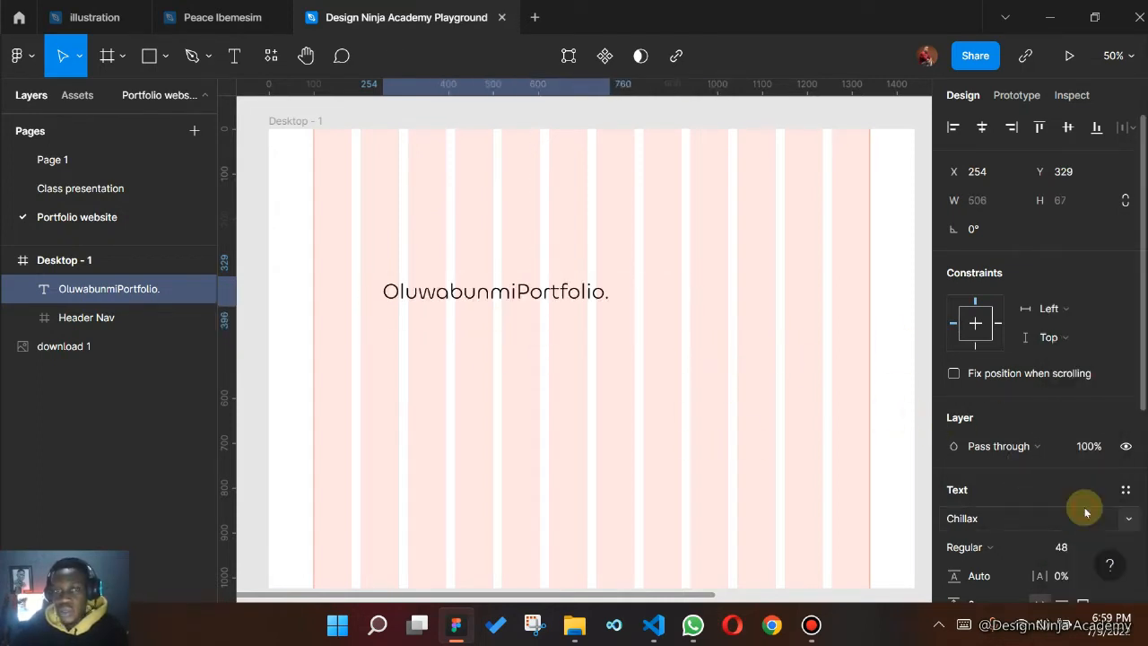
# - Keep Chillax as the logo text's font and set its weight to Bold
pyautogui.click(1130, 520)
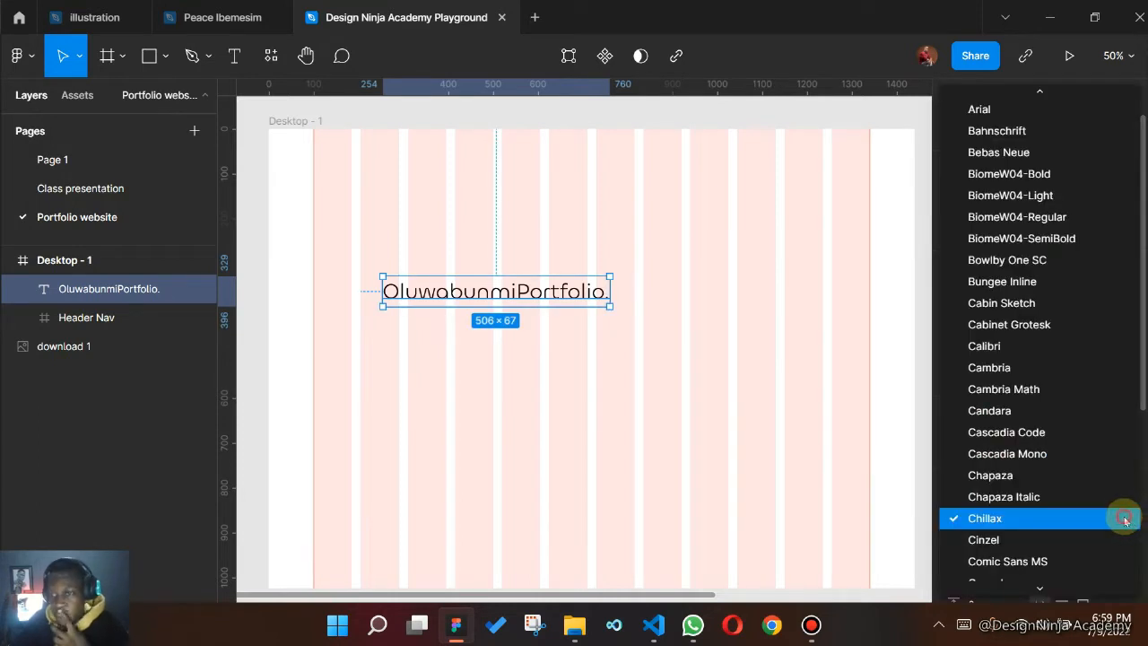
pyautogui.click(1128, 520)
pyautogui.click(1012, 545)
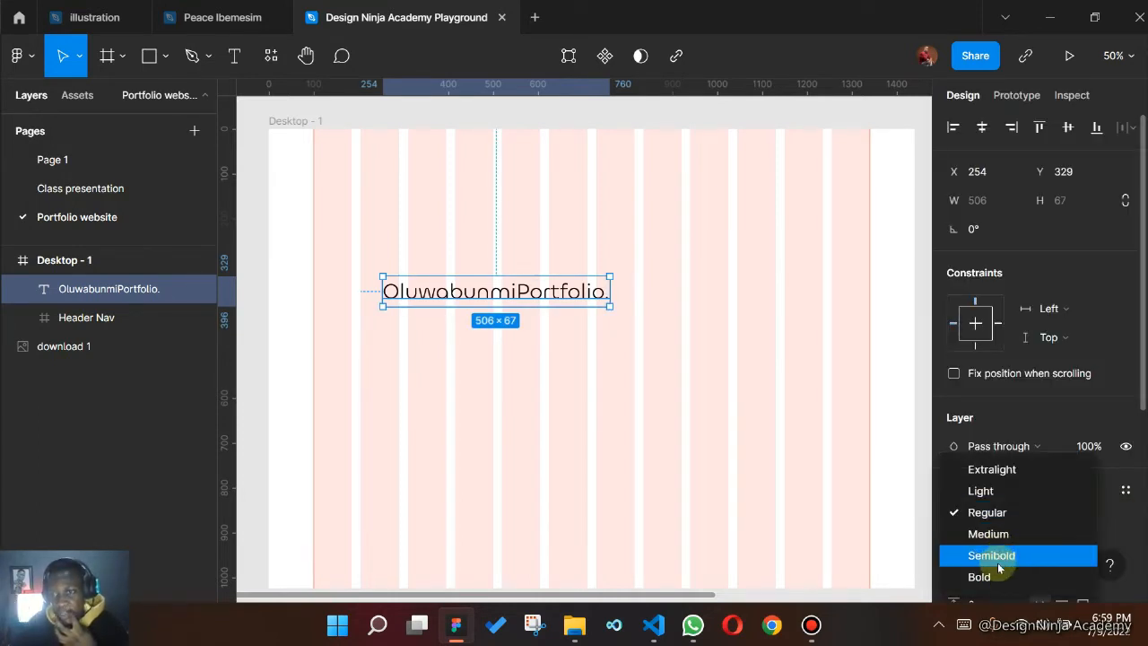
pyautogui.click(1000, 576)
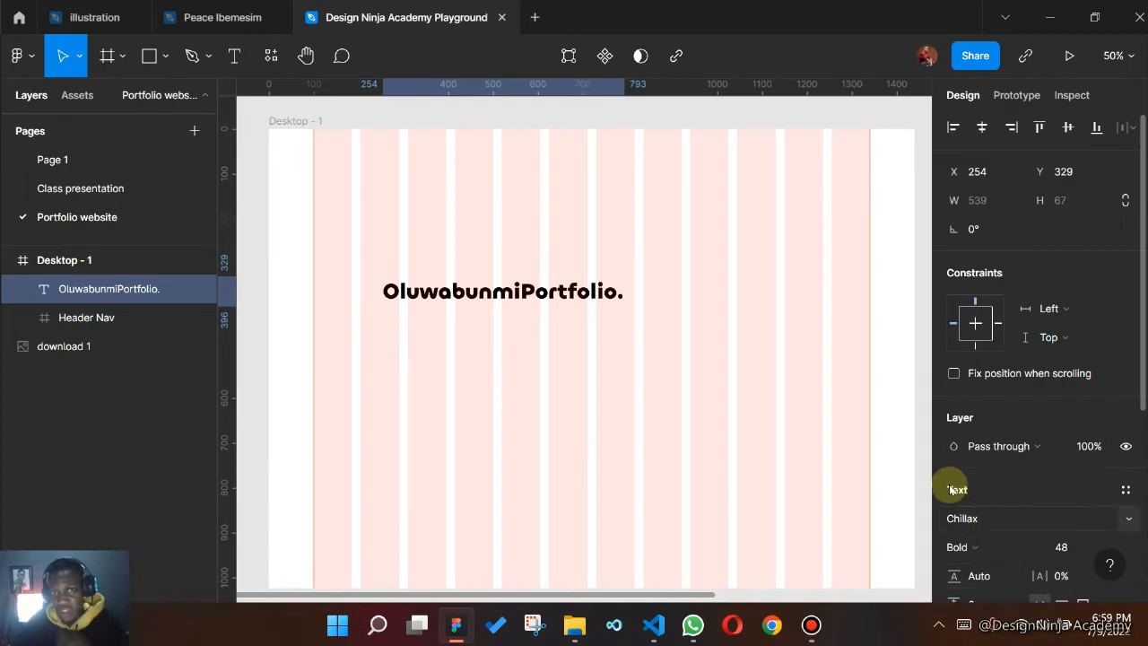
# - Set the logo text's font size to 40 and move it into the Header Nav frame, starting at the first grid column
pyautogui.click(1112, 543)
pyautogui.click(1085, 499)
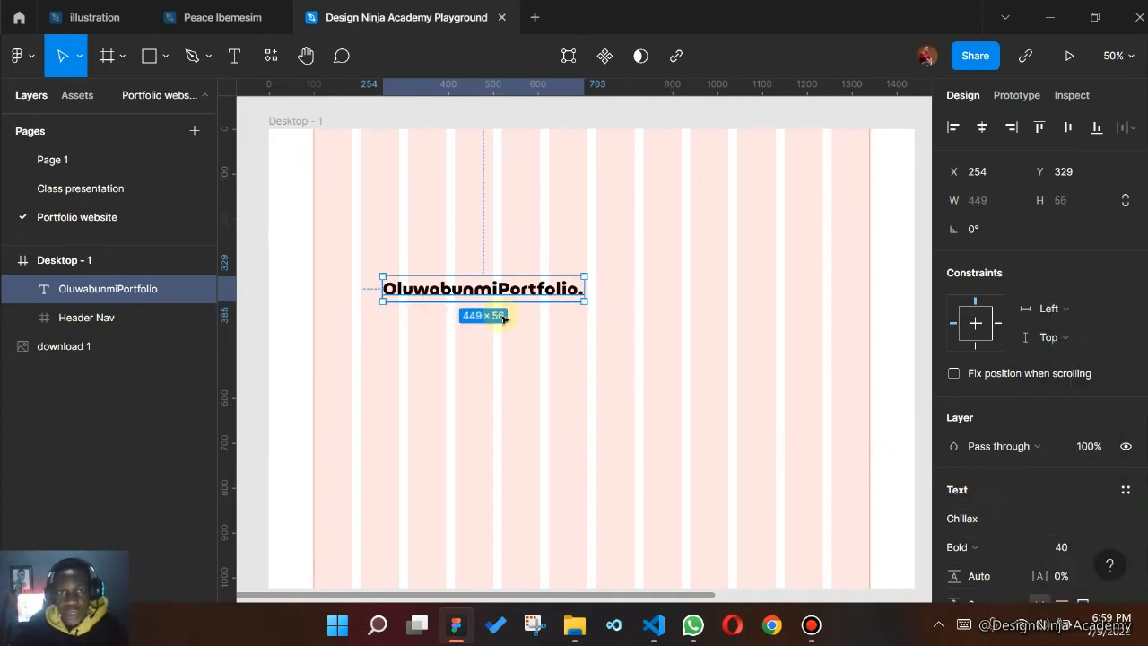
pyautogui.moveTo(485, 282); pyautogui.dragTo(415, 152)
pyautogui.click(592, 265)
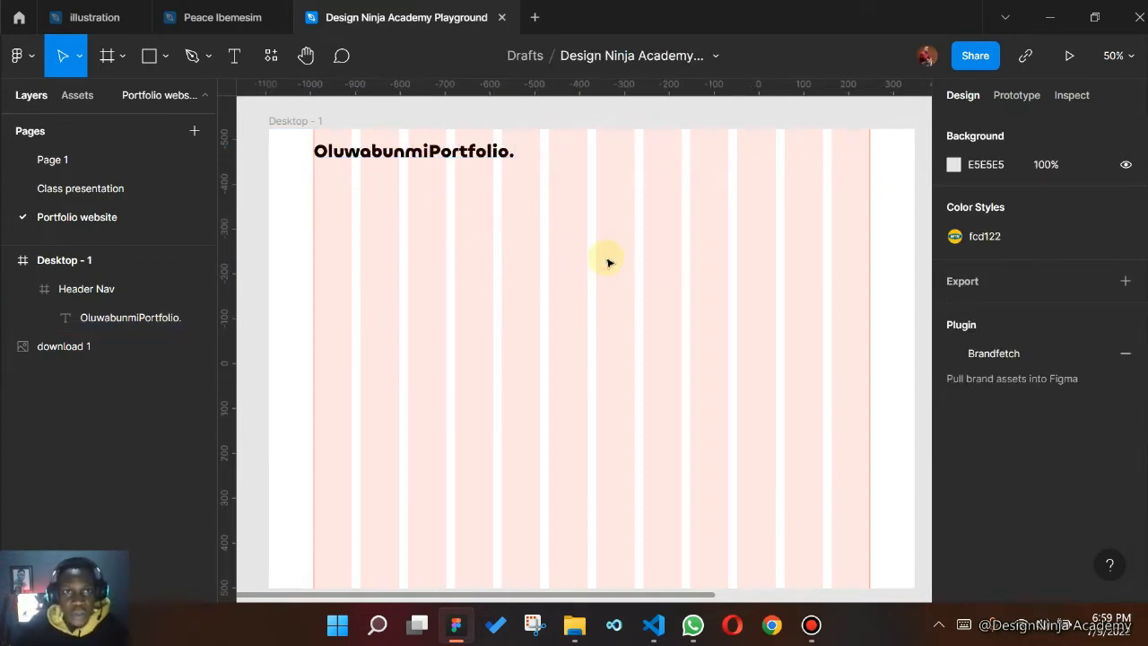
# - Set the logo text's font size to 36 and centre it vertically in the Header Nav frame
pyautogui.click(499, 150)
pyautogui.click(499, 149)
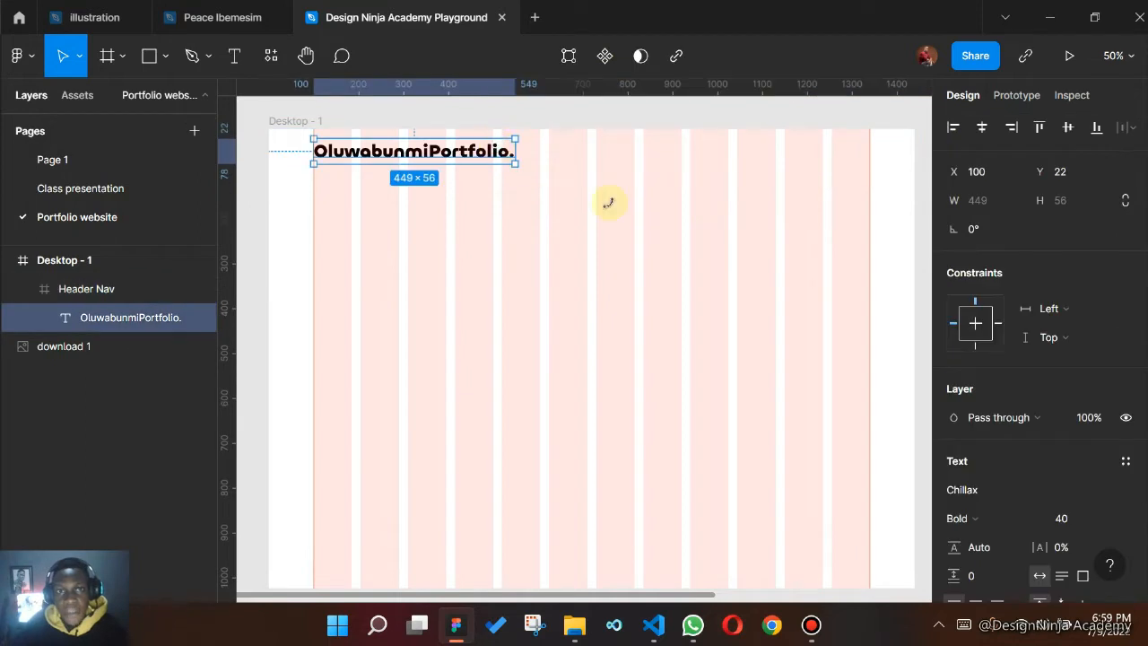
pyautogui.click(1102, 516)
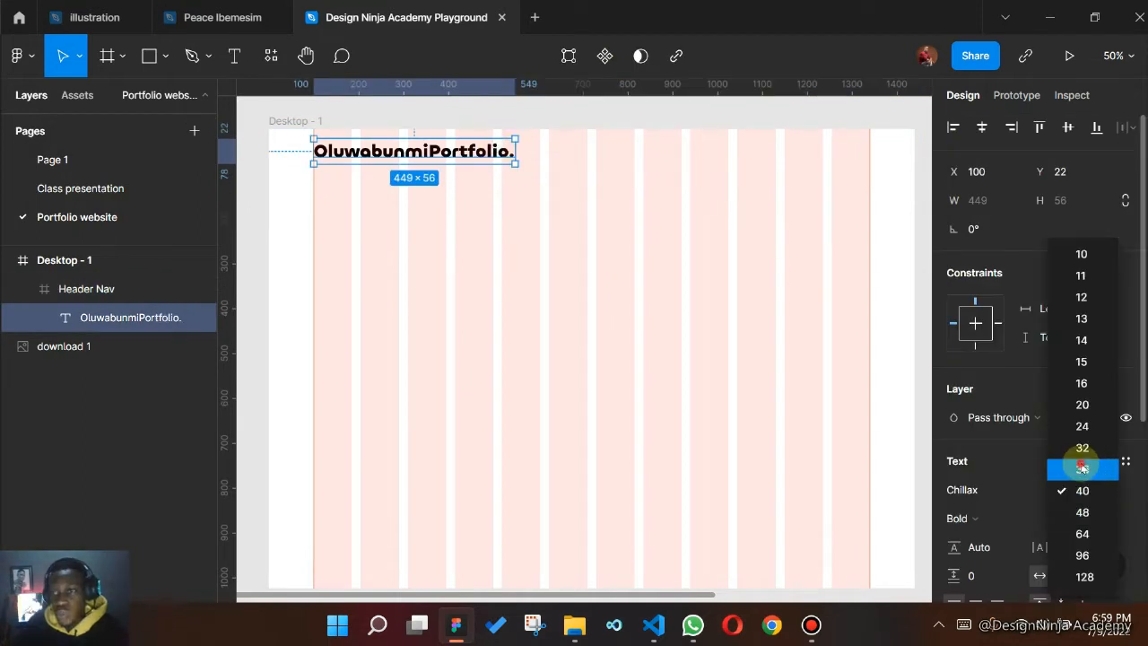
pyautogui.click(1094, 469)
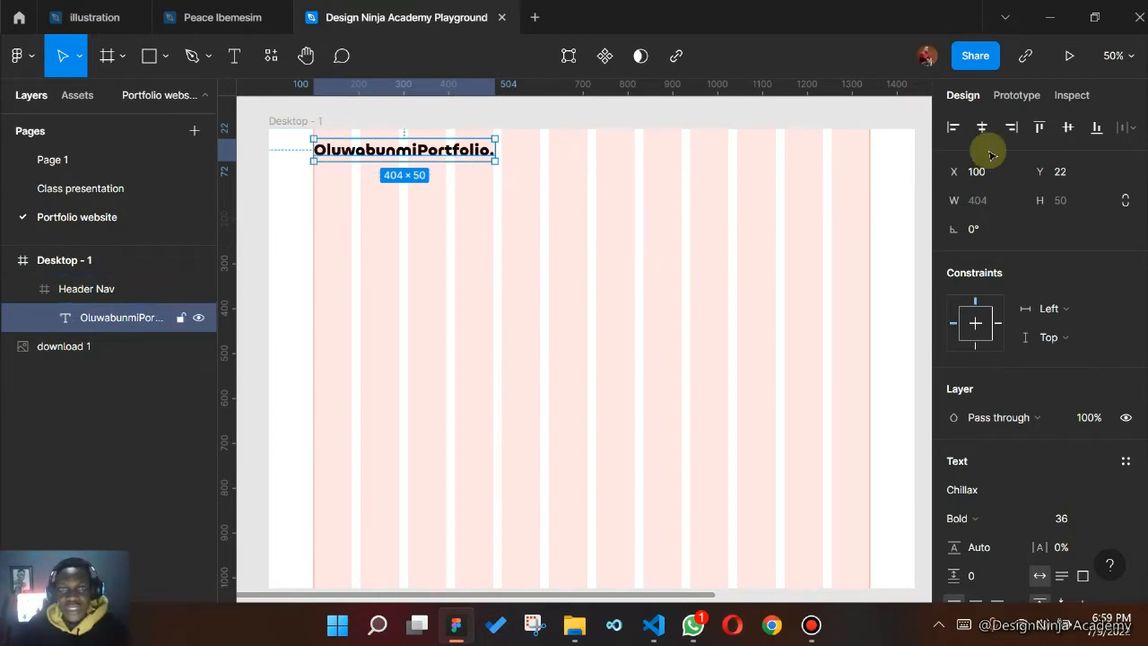
pyautogui.click(1067, 128)
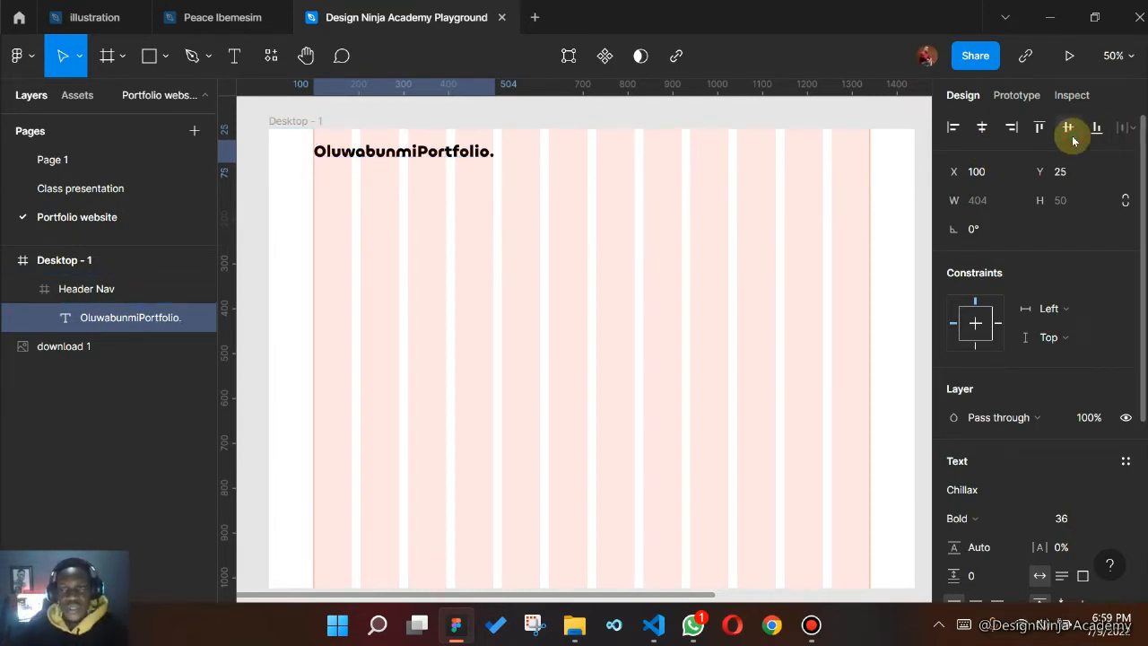
# - Try aligning the logo text to the left edge and to the horizontal centre of the Header Nav frame
pyautogui.click(436, 206)
pyautogui.click(408, 157)
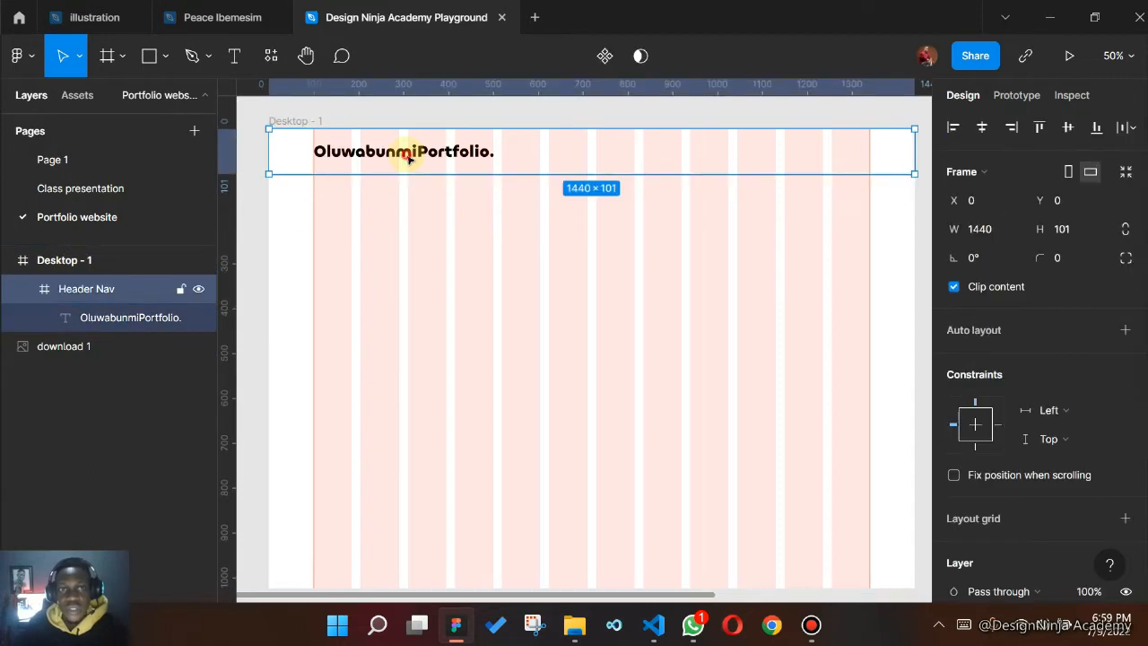
pyautogui.click(408, 157)
pyautogui.click(954, 128)
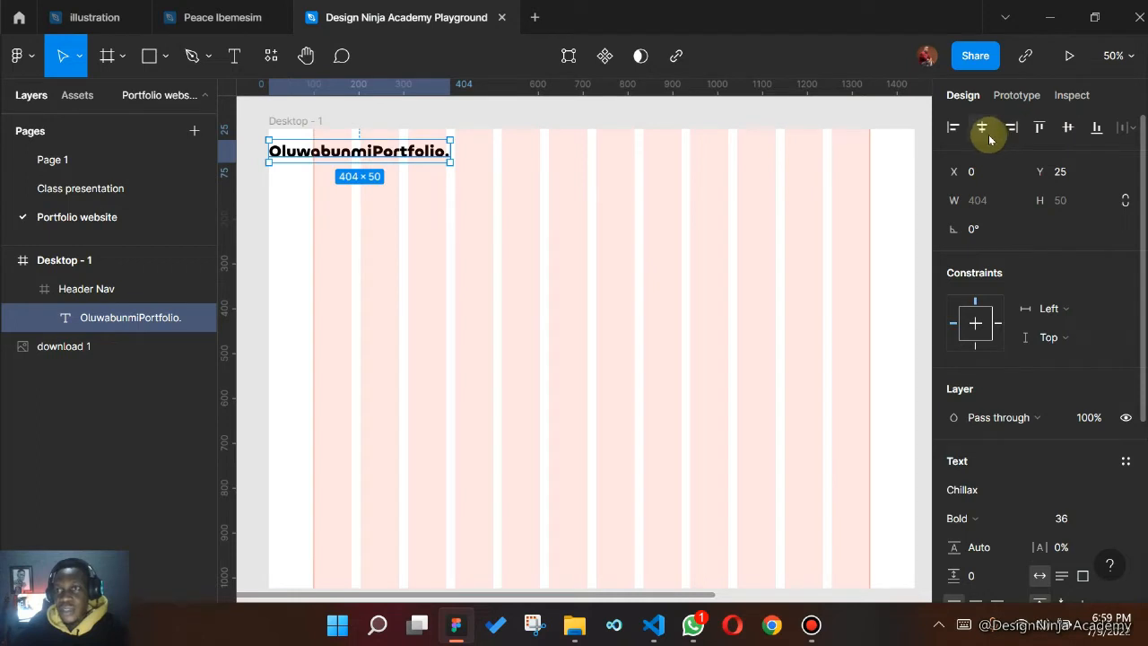
pyautogui.click(982, 129)
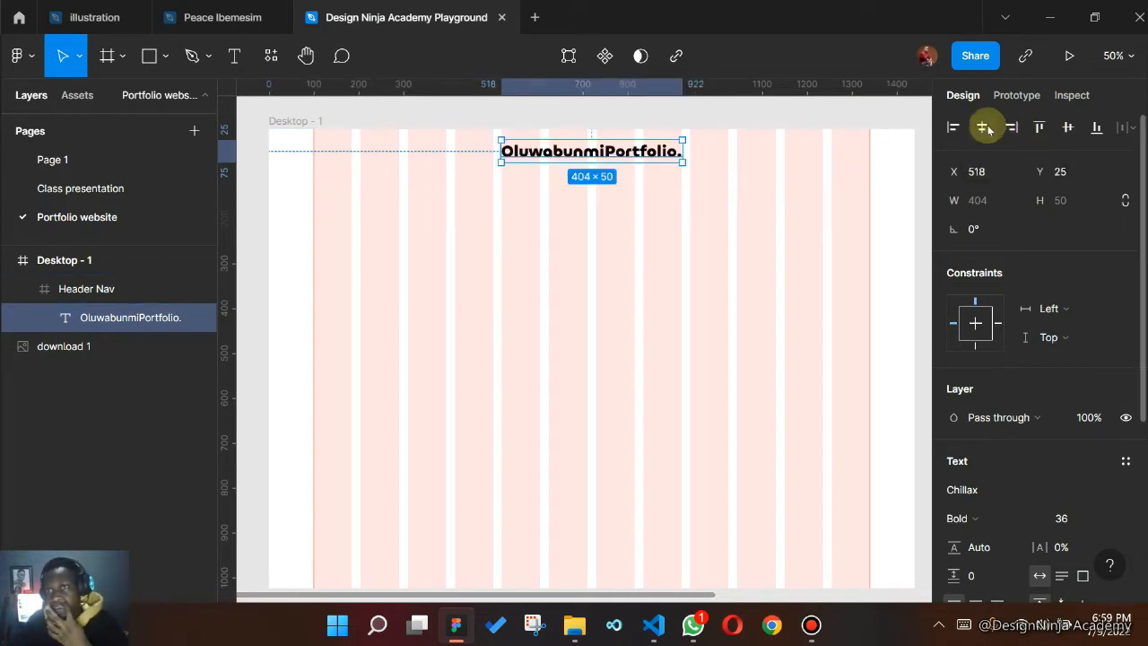
# - Nudge the logo text left, and move it back to the first grid column at X 100
pyautogui.press('Left')
pyautogui.press('Left')
pyautogui.press('Left')
pyautogui.press('Left')
pyautogui.press('Left')
pyautogui.press('Left')
pyautogui.press('Left')
pyautogui.press('Left')
pyautogui.press('Left')
pyautogui.press('Left')
pyautogui.press('Left')
pyautogui.press('Left')
pyautogui.press('Left')
pyautogui.press('Left')
pyautogui.press('Left')
pyautogui.press('Left')
pyautogui.press('Left')
pyautogui.press('Left')
pyautogui.press('Left')
pyautogui.press('Left')
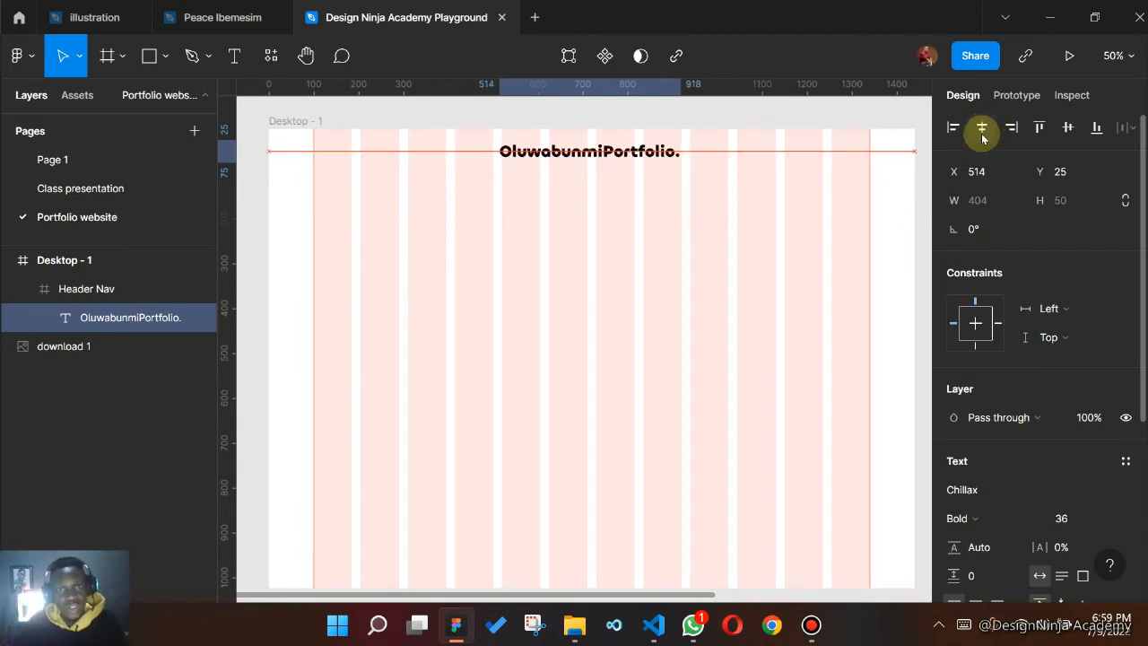
pyautogui.moveTo(589, 155); pyautogui.dragTo(425, 150)
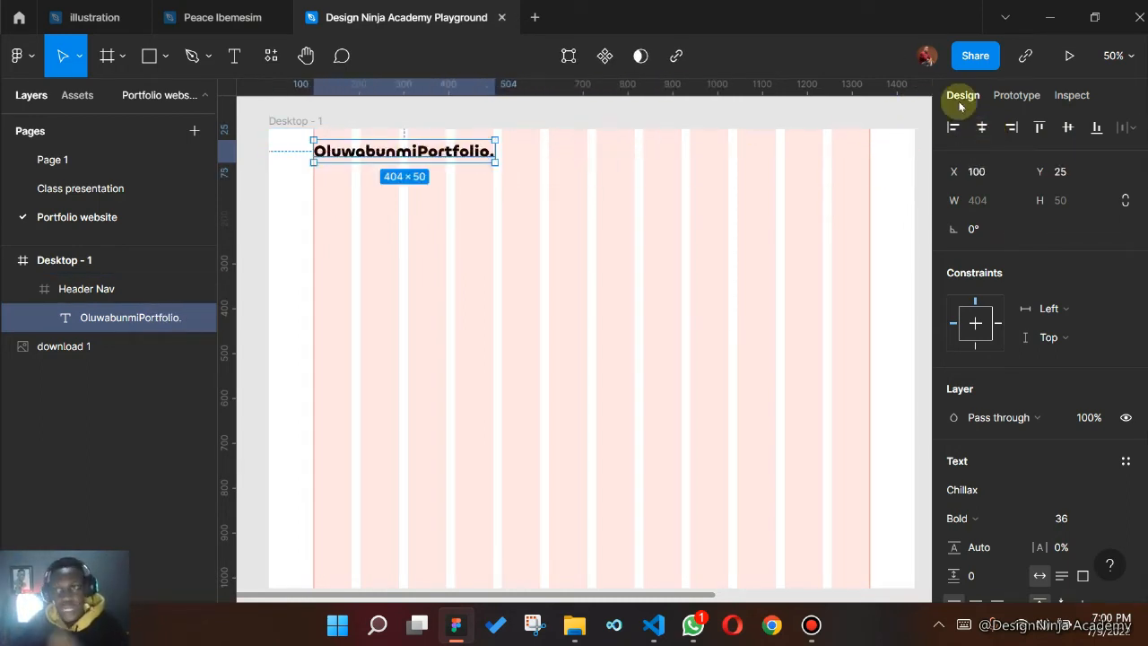
# - Try centring the logo text horizontally in the Header Nav frame again and undo that alignment
pyautogui.click(982, 126)
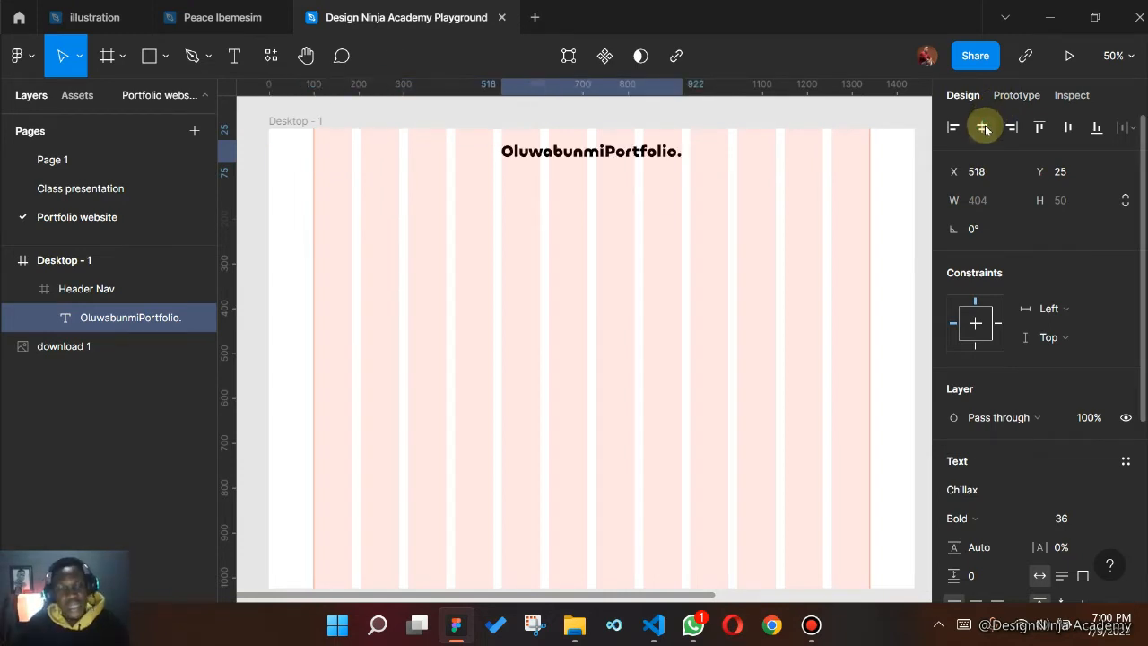
pyautogui.hotkey('ctrl', 'z')
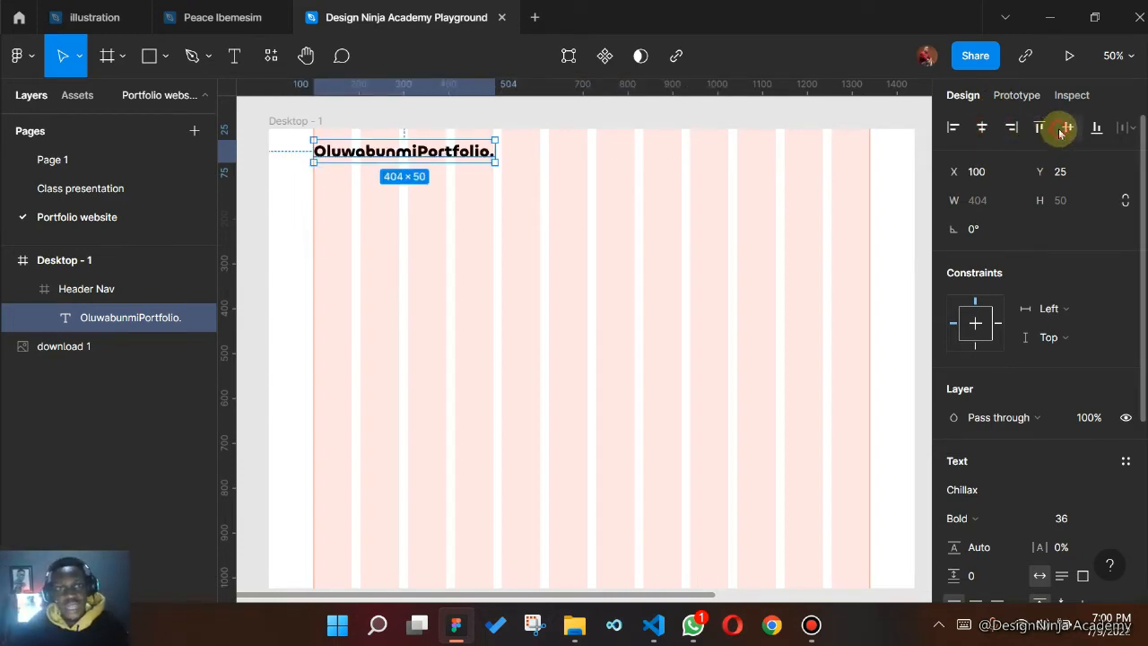
pyautogui.click(546, 212)
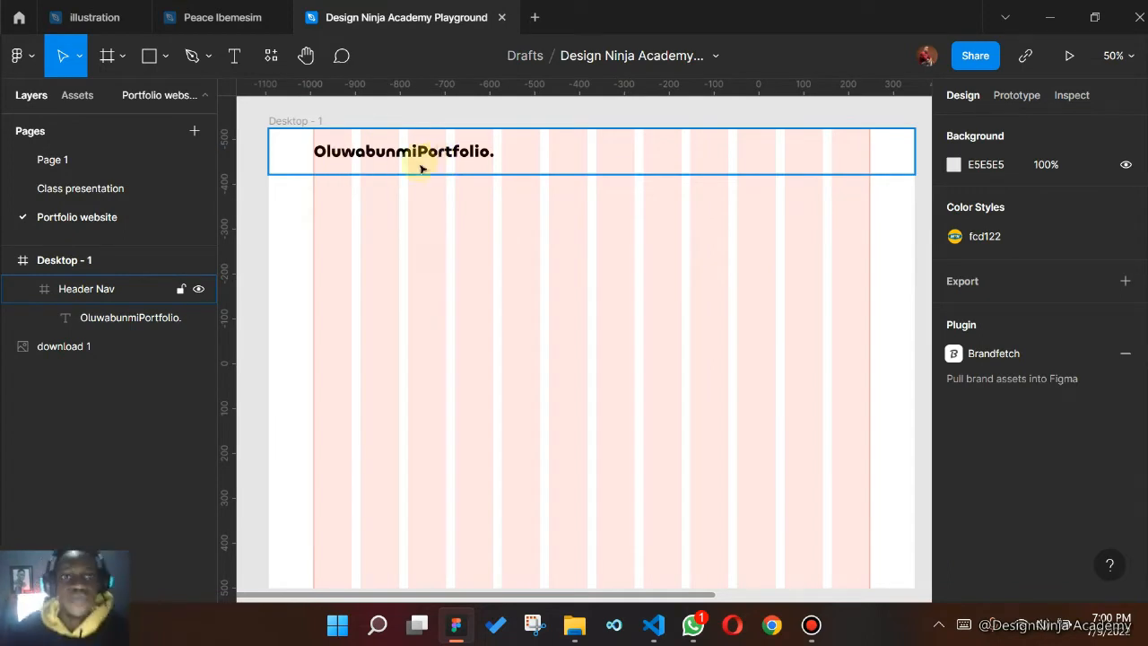
# - Set the logo text's font size to 32 and centre it vertically in the Header Nav frame
pyautogui.click(456, 160)
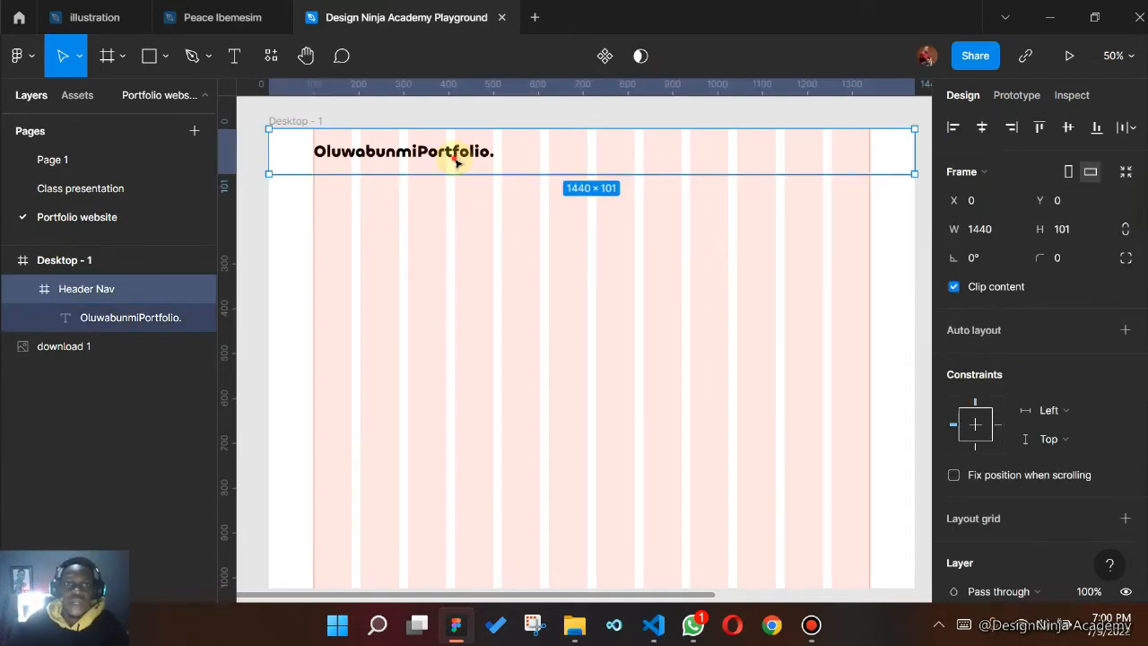
pyautogui.click(456, 160)
pyautogui.click(1102, 520)
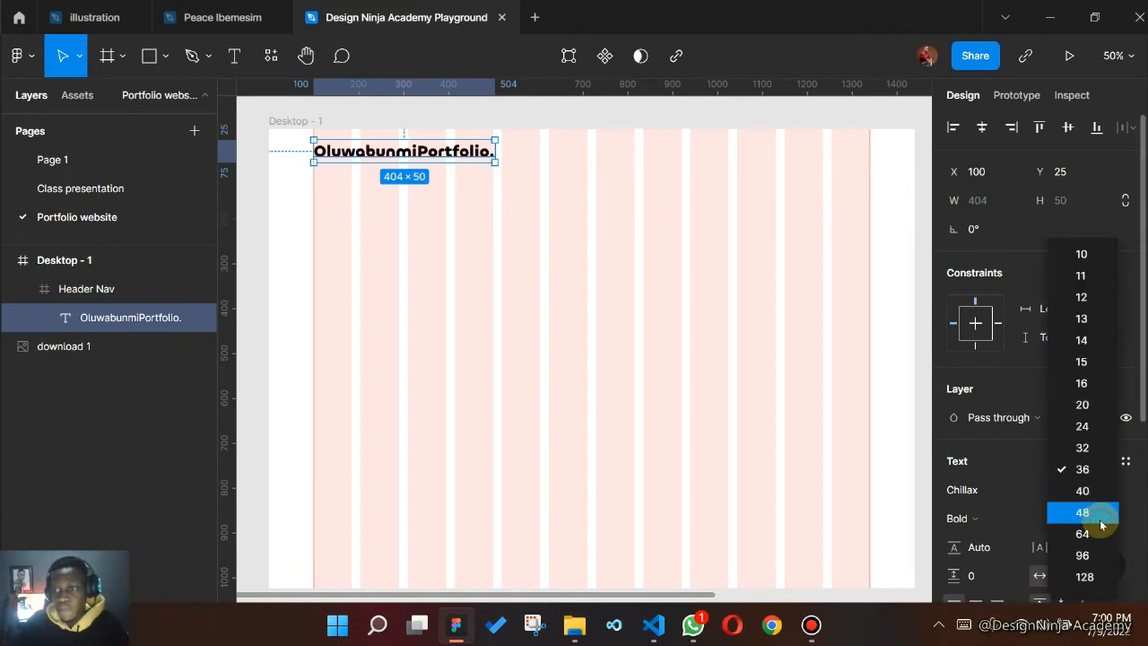
pyautogui.click(1083, 454)
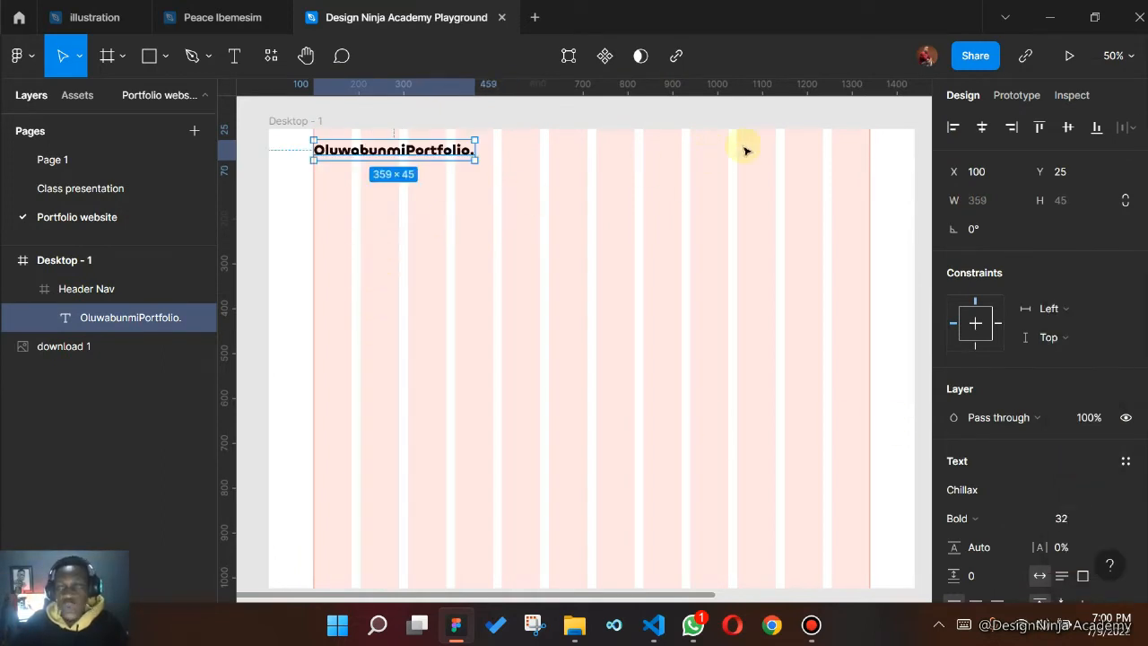
pyautogui.click(1067, 127)
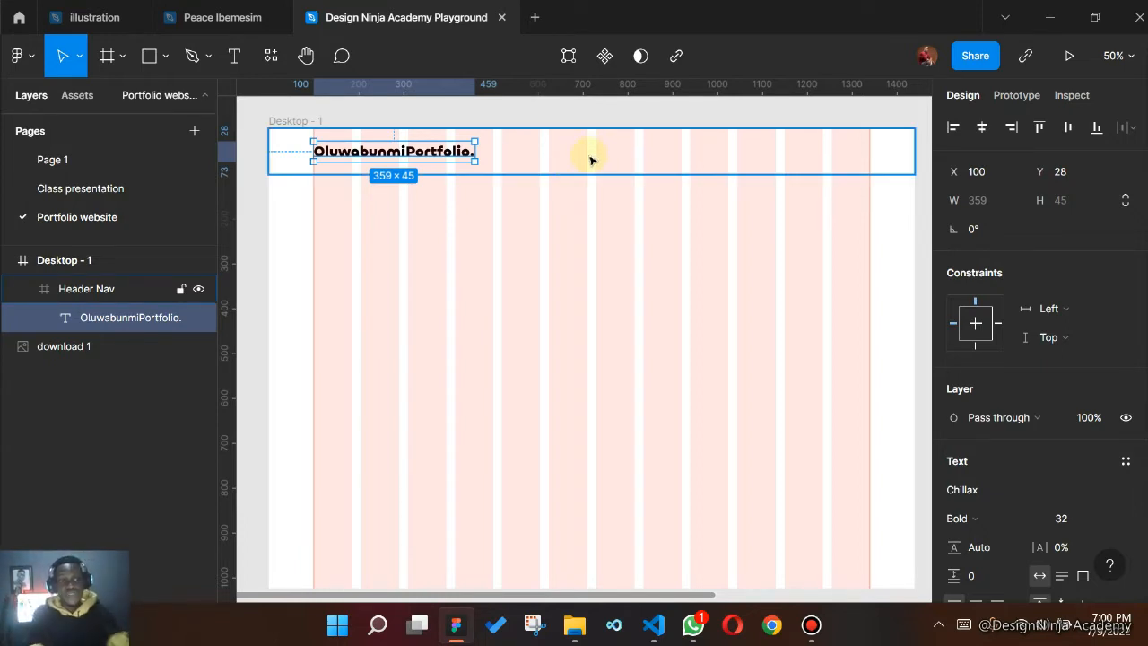
# - Add the menu text layers "About Me" and "Contact Me" side by side in the middle of the Desktop - 1 frame
pyautogui.click(544, 307)
pyautogui.press('t')
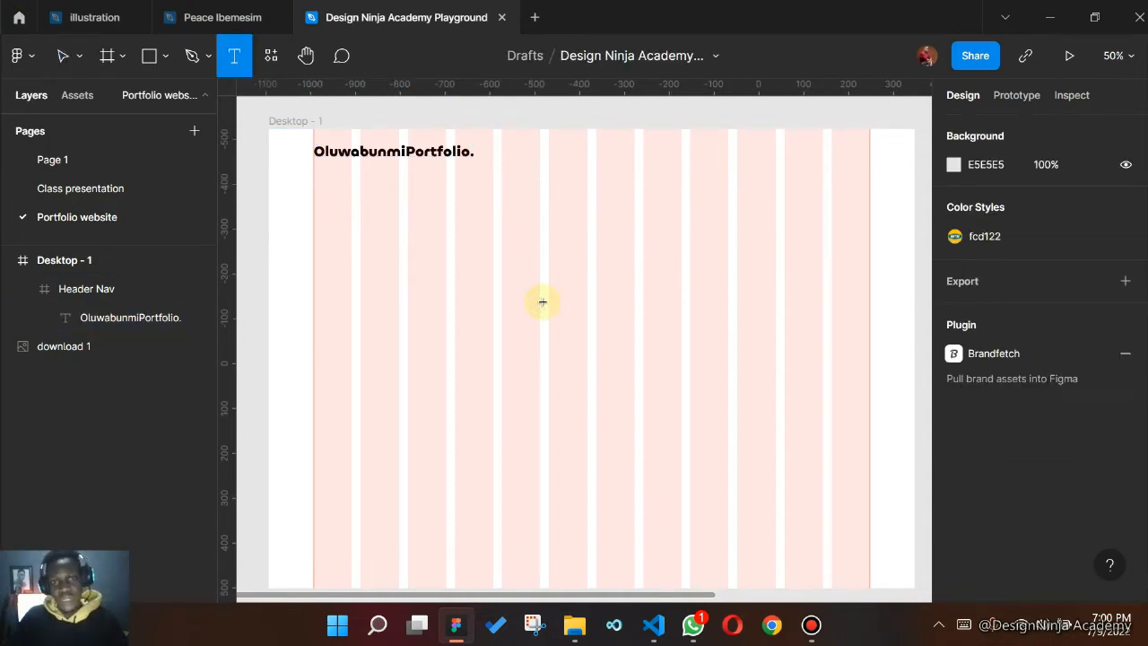
pyautogui.click(543, 304)
pyautogui.write('About')
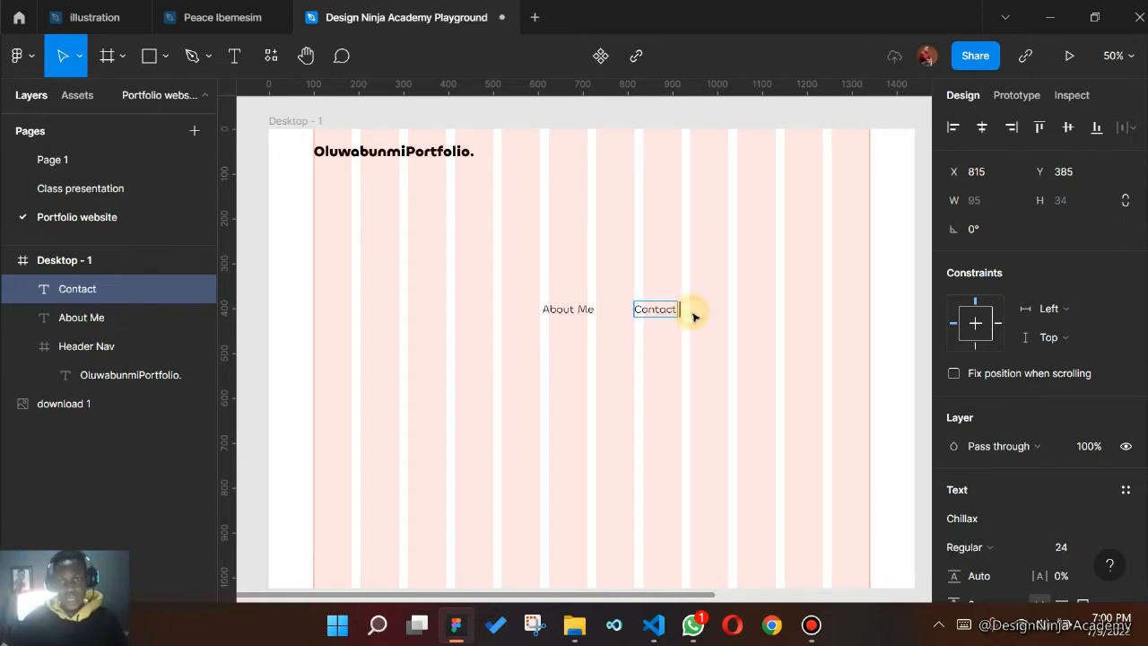
pyautogui.write('Me')
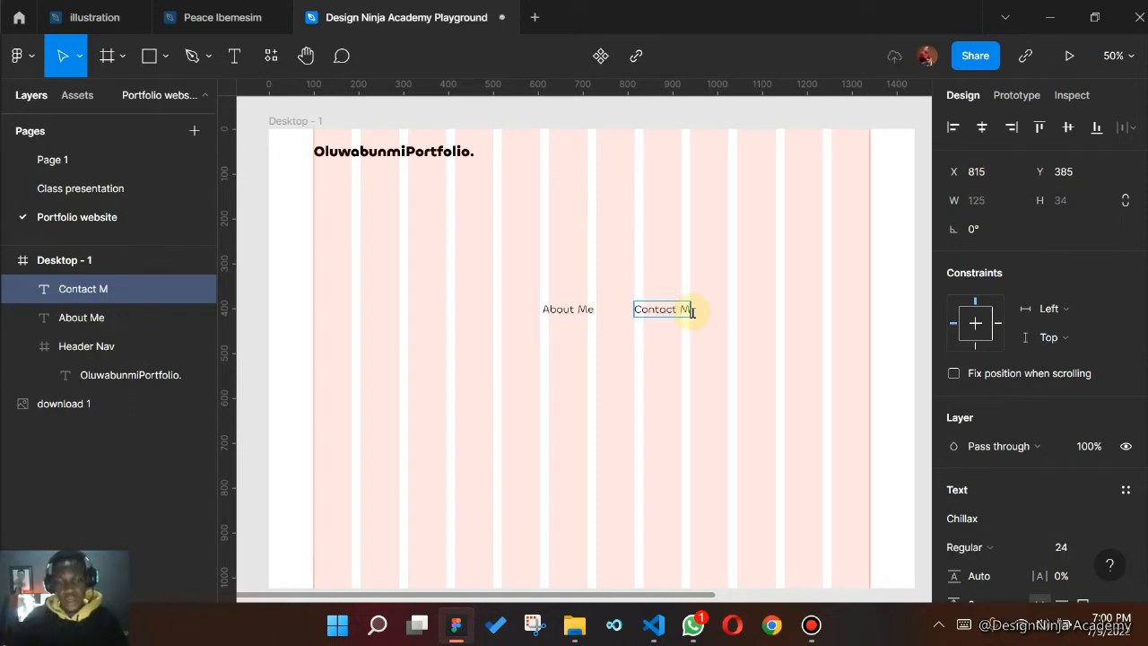
pyautogui.press('Escape')
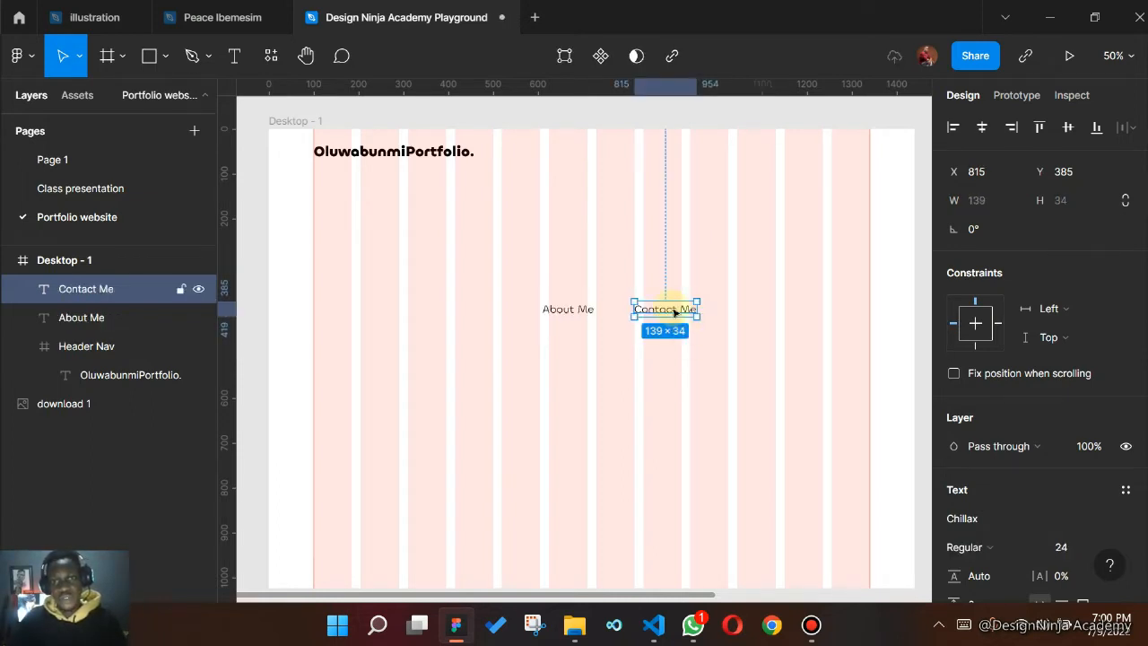
# - Duplicate the "Contact Me" text layer, place the copy below the original and change its text to "My Portfolio"
pyautogui.hotkey('ctrl', 'd')
pyautogui.moveTo(670, 308); pyautogui.dragTo(674, 341)
pyautogui.doubleClick(675, 340)
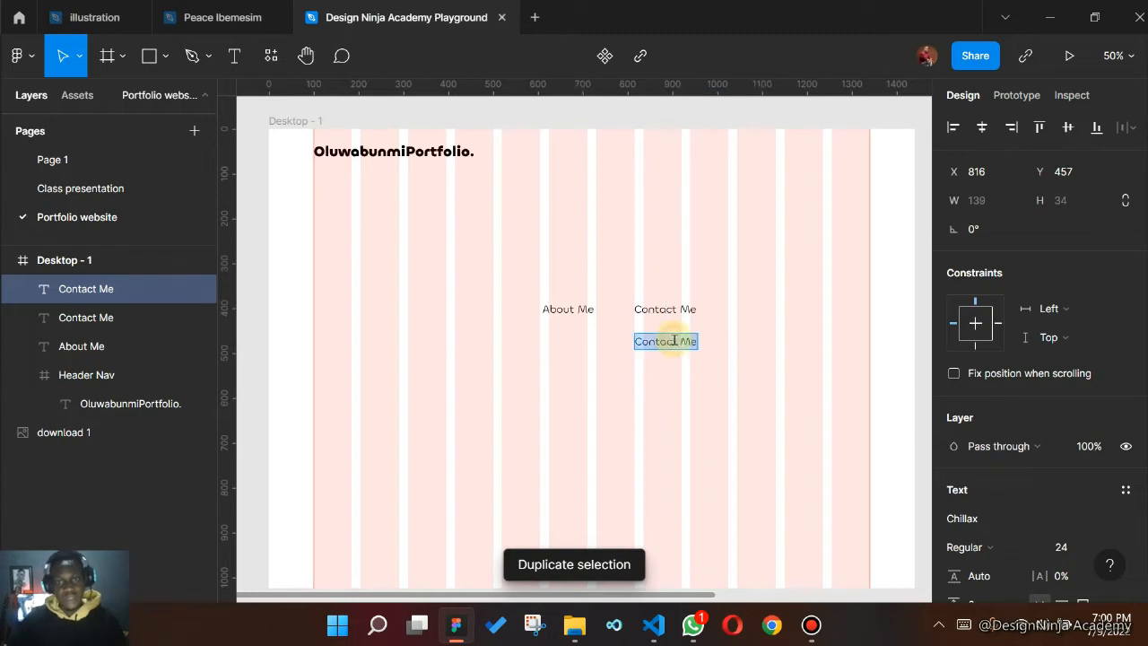
pyautogui.write('Port')
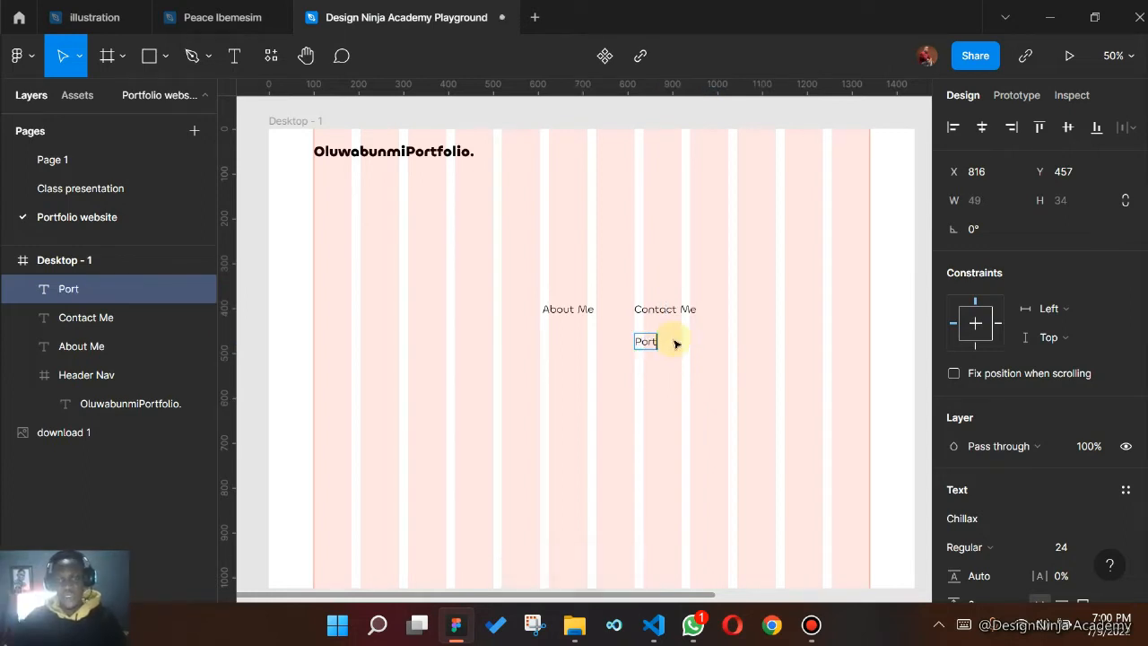
pyautogui.write('folio')
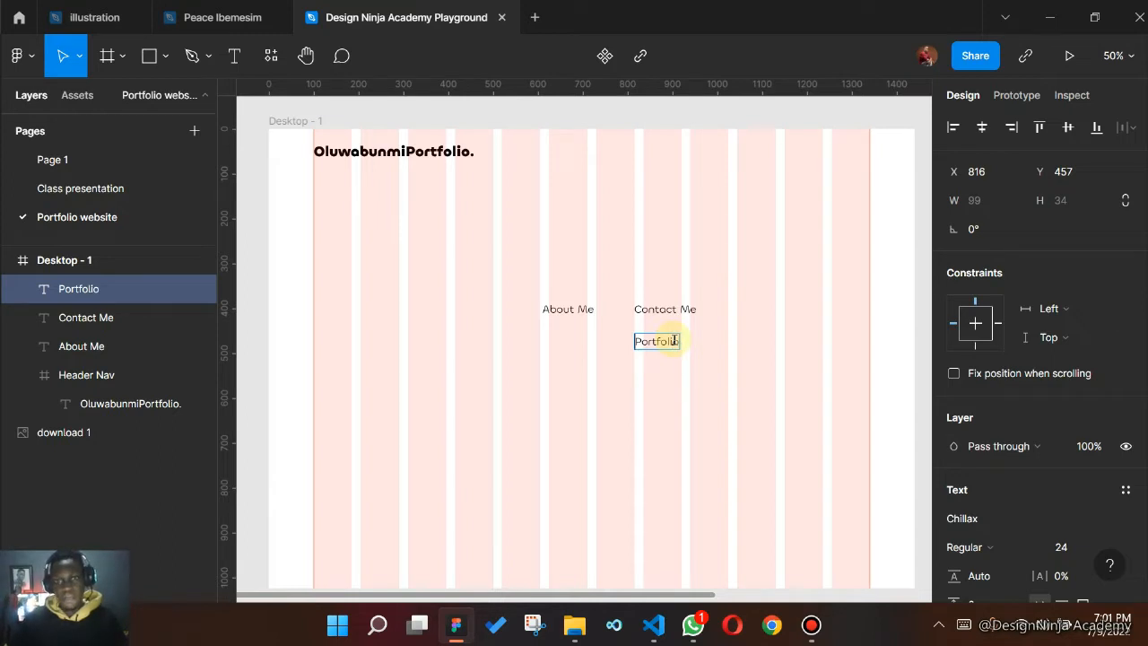
pyautogui.press('Home')
pyautogui.write('M')
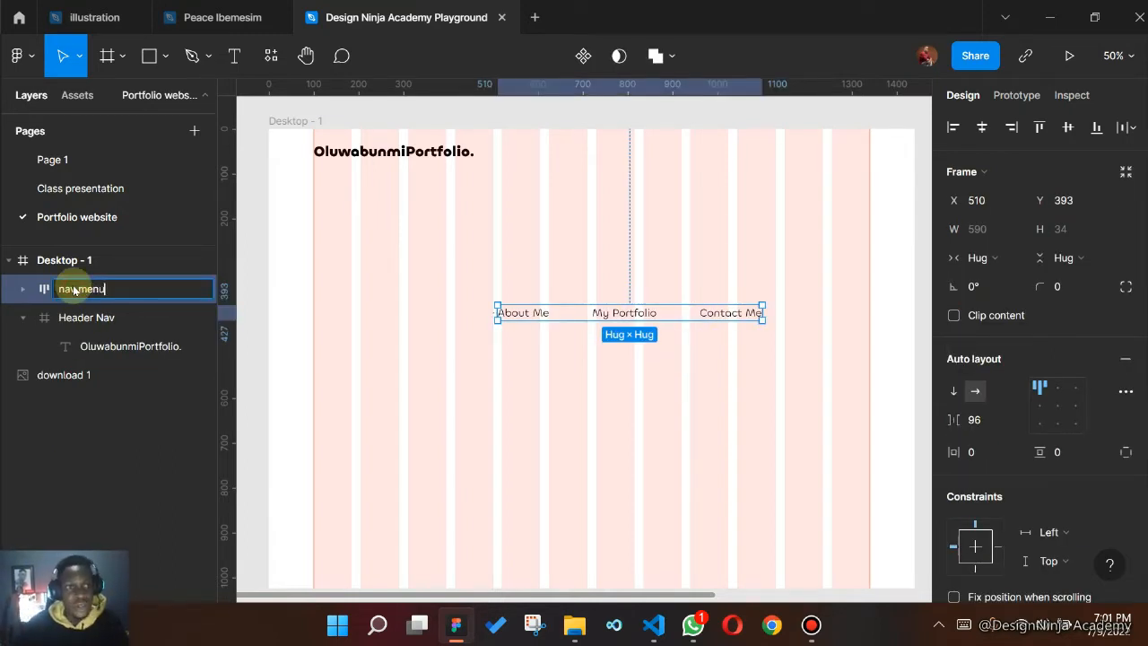
# - Finish naming the auto-layout frame with the three menu links "nav menu" and select it
pyautogui.click(372, 381)
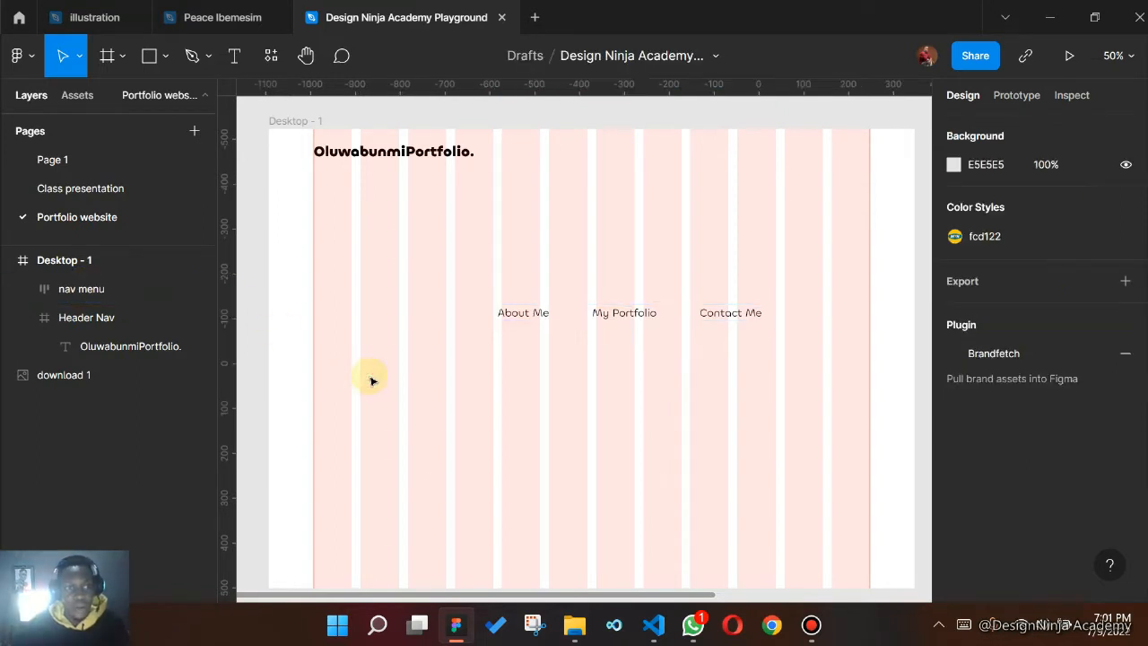
pyautogui.click(524, 314)
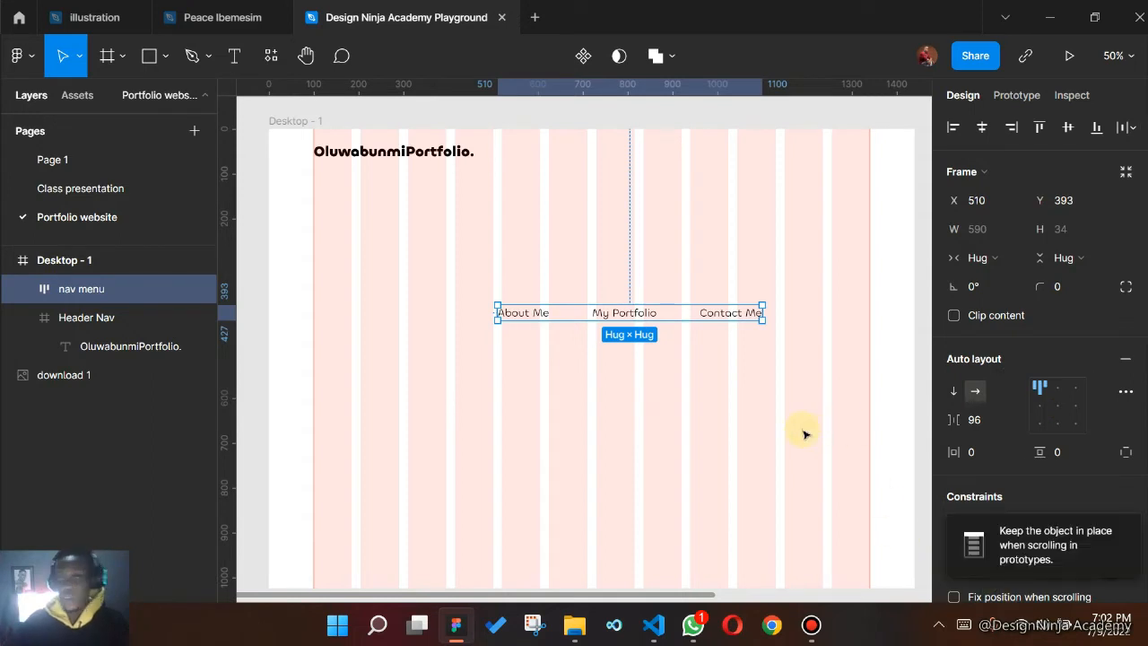
# - Set the auto-layout alignment of the nav menu frame to centre
pyautogui.click(1051, 405)
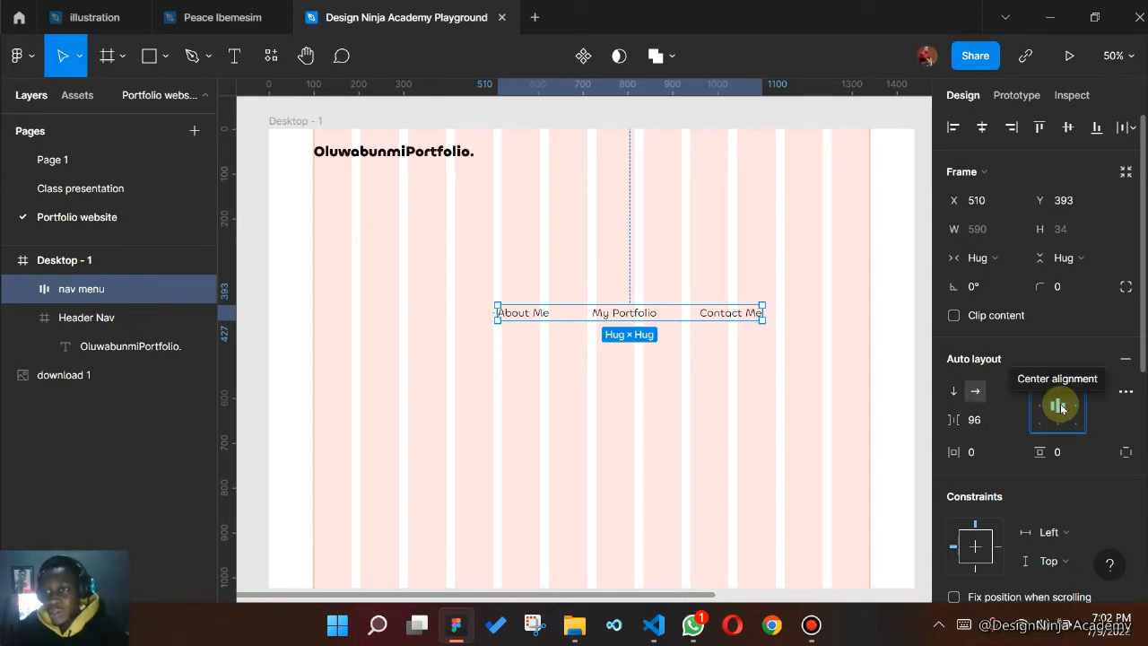
pyautogui.click(1058, 392)
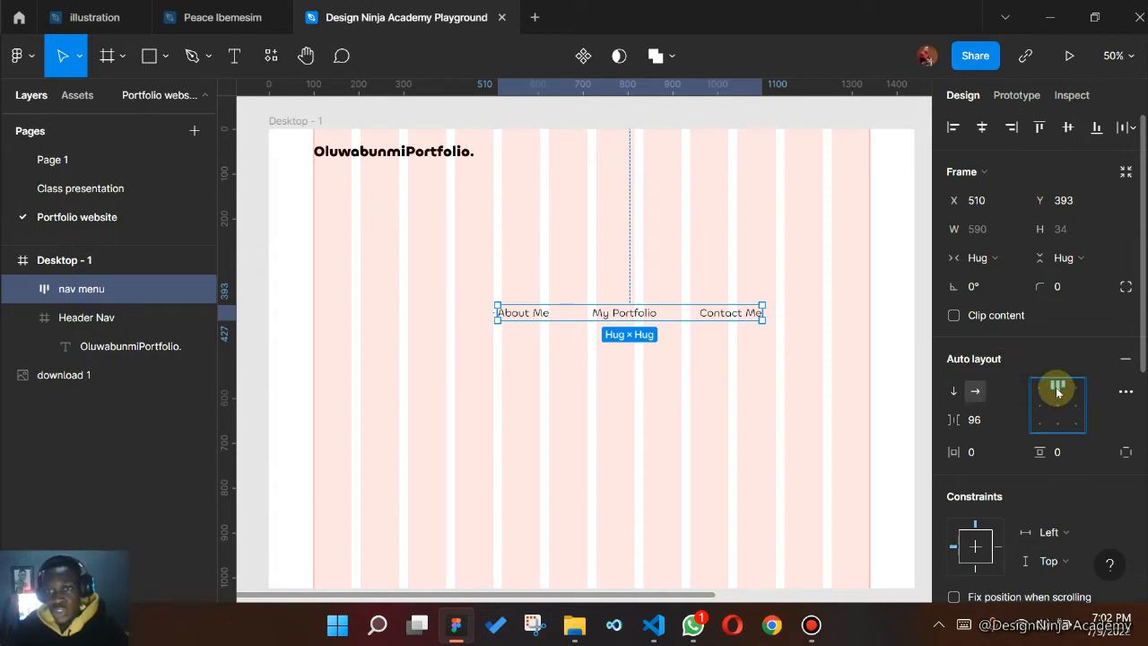
pyautogui.click(1057, 406)
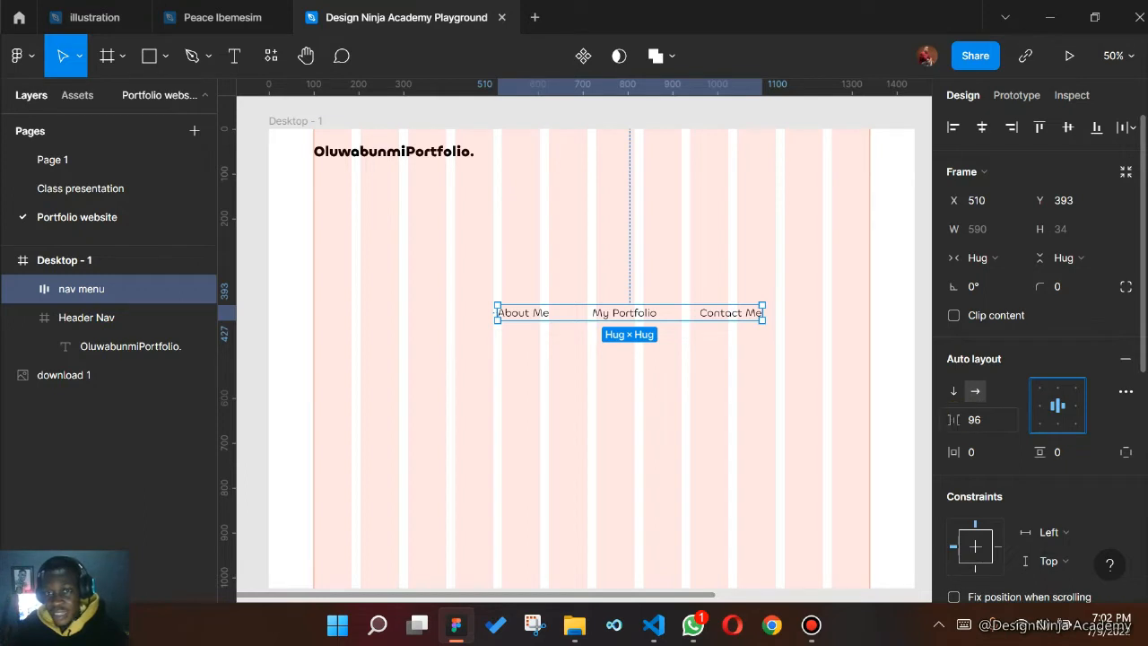
# - Set the spacing between the nav menu's items to 12
pyautogui.moveTo(952, 418); pyautogui.dragTo(1002, 424)
pyautogui.click(997, 422)
pyautogui.write('12')
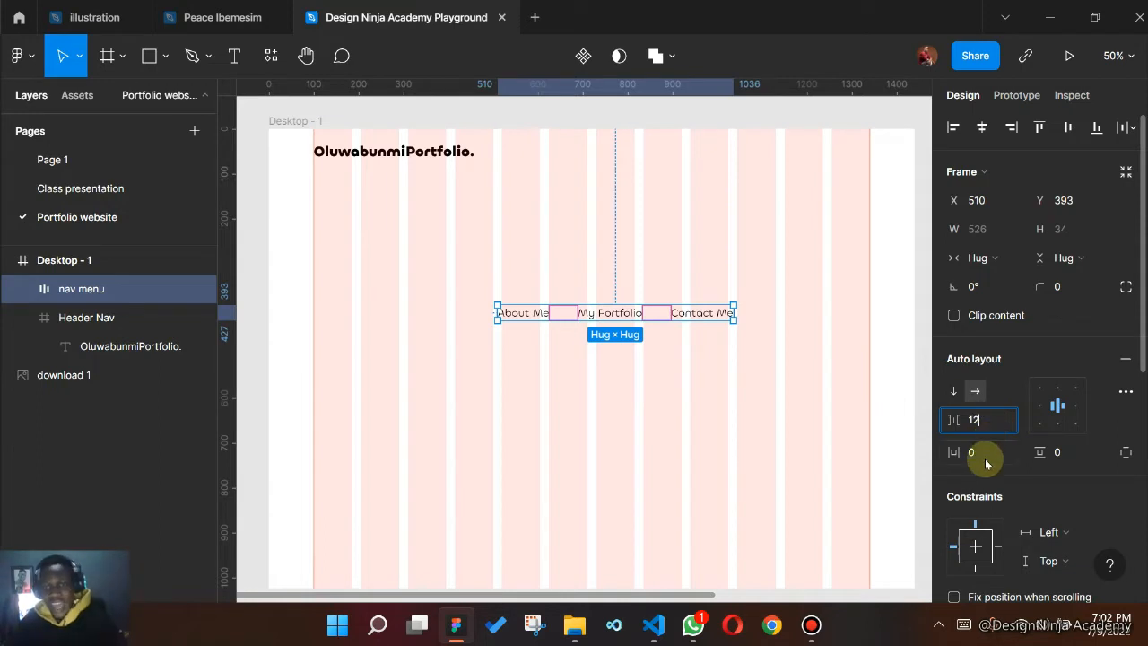
pyautogui.press('Return')
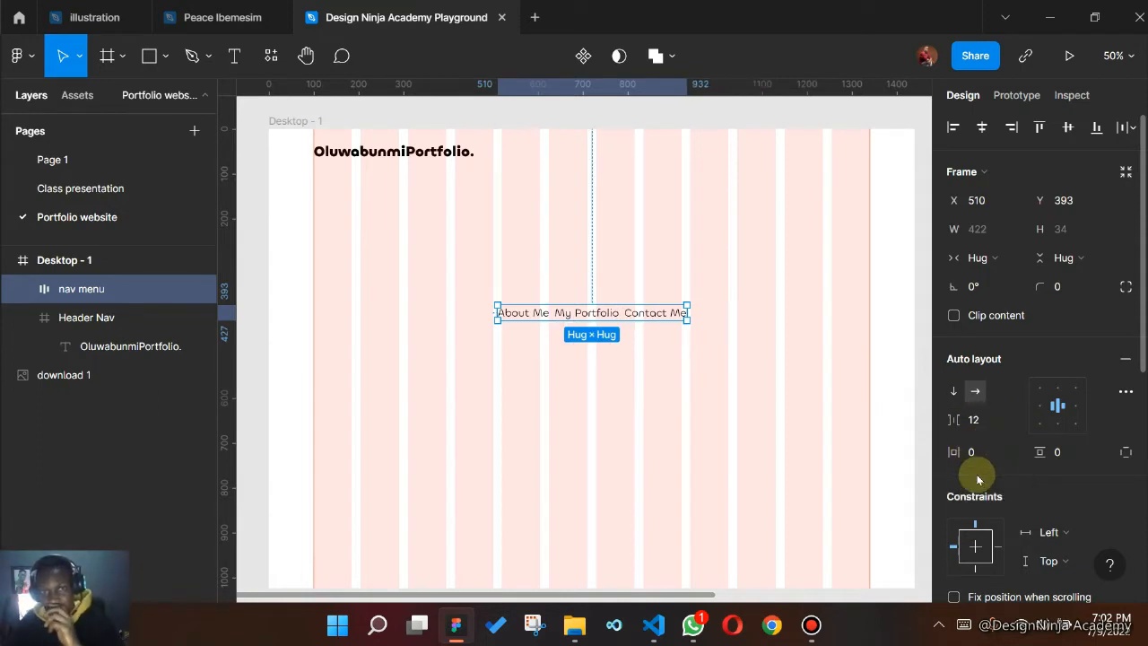
# - Set the spacing between the nav menu's items to 30
pyautogui.moveTo(956, 419); pyautogui.dragTo(995, 420)
pyautogui.click(968, 416)
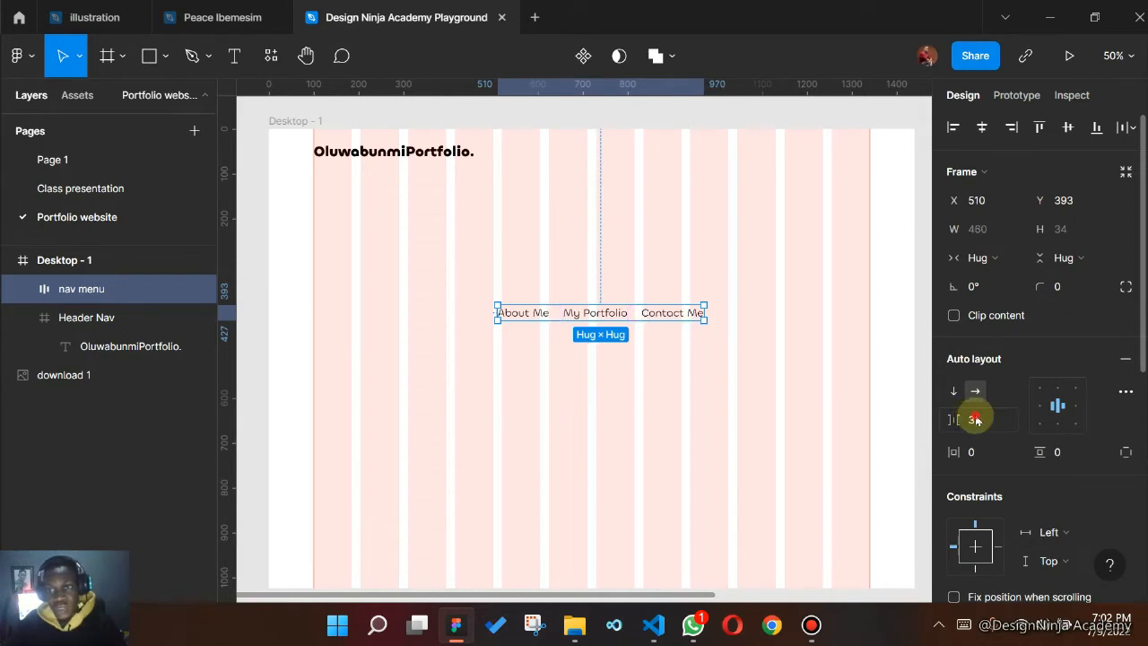
pyautogui.write('30')
pyautogui.press('Return')
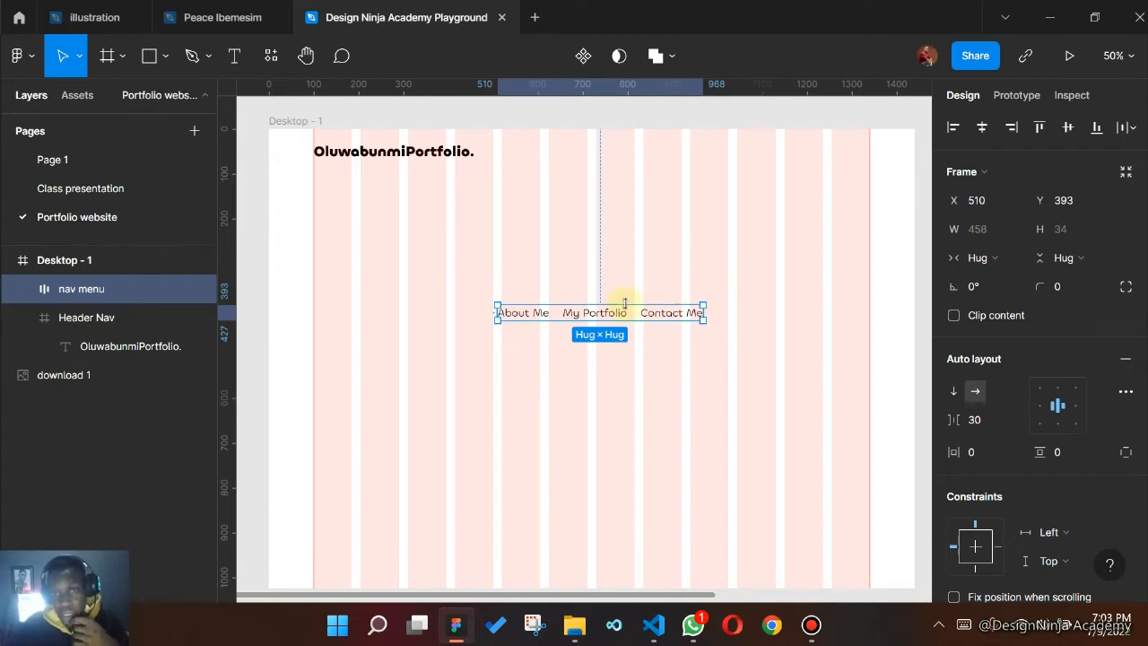
# - Place the nav menu inside the Header Nav, vertically centred and 5 px in from the right grid margin, at X 877
pyautogui.moveTo(610, 311); pyautogui.dragTo(778, 167)
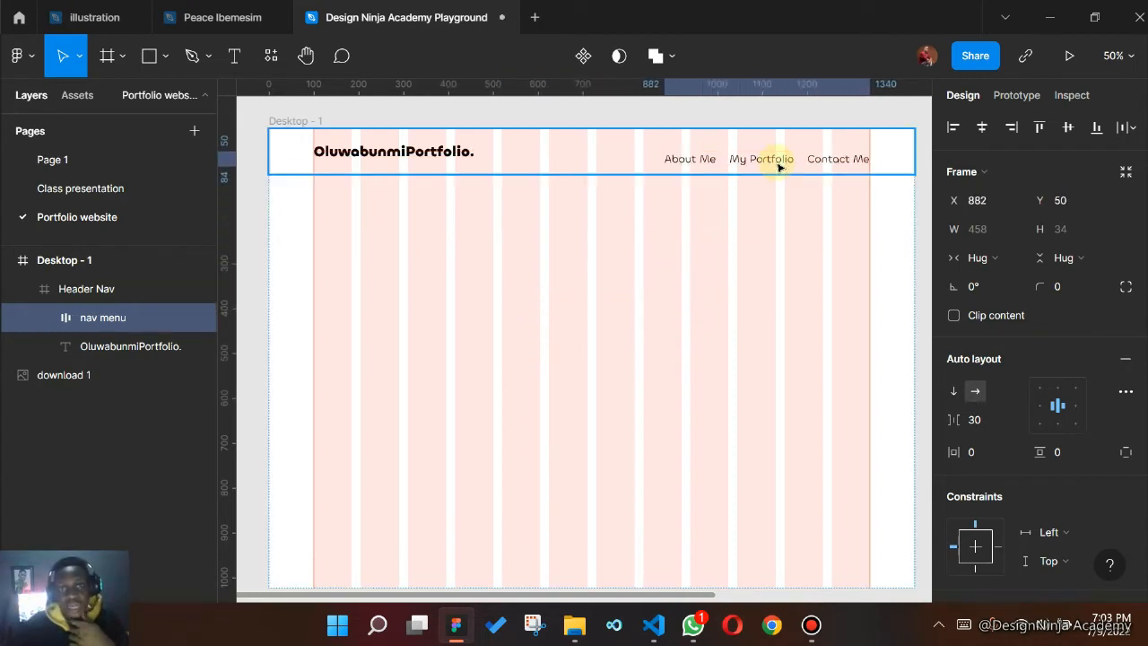
pyautogui.click(1067, 127)
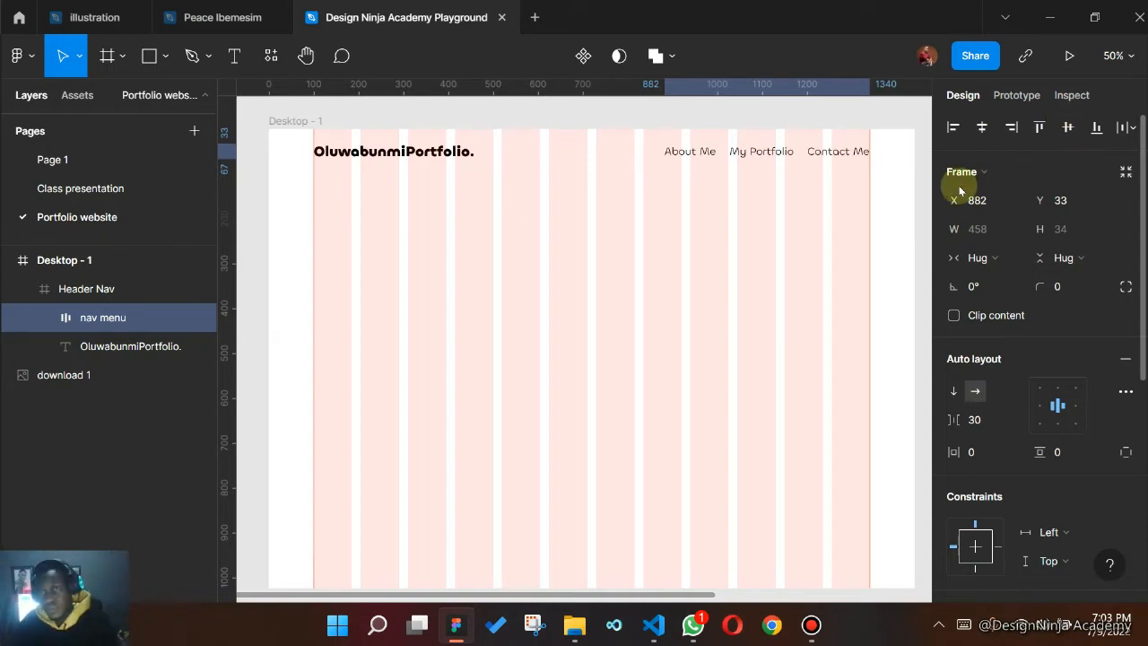
pyautogui.press('Left')
pyautogui.press('Left')
pyautogui.press('Left')
pyautogui.press('Left')
pyautogui.press('Left')
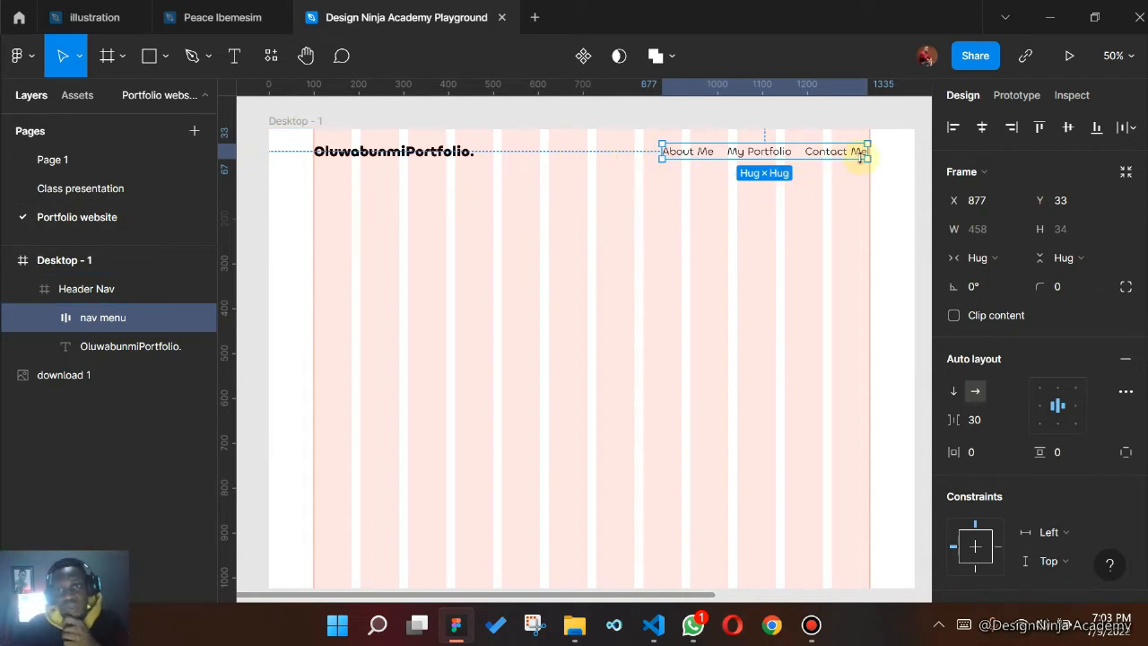
# - Collapse the Header Nav layer and draw a full-width frame about 1440 × 634 directly below it in Desktop - 1
pyautogui.click(492, 265)
pyautogui.scroll(-1, 597, 259)
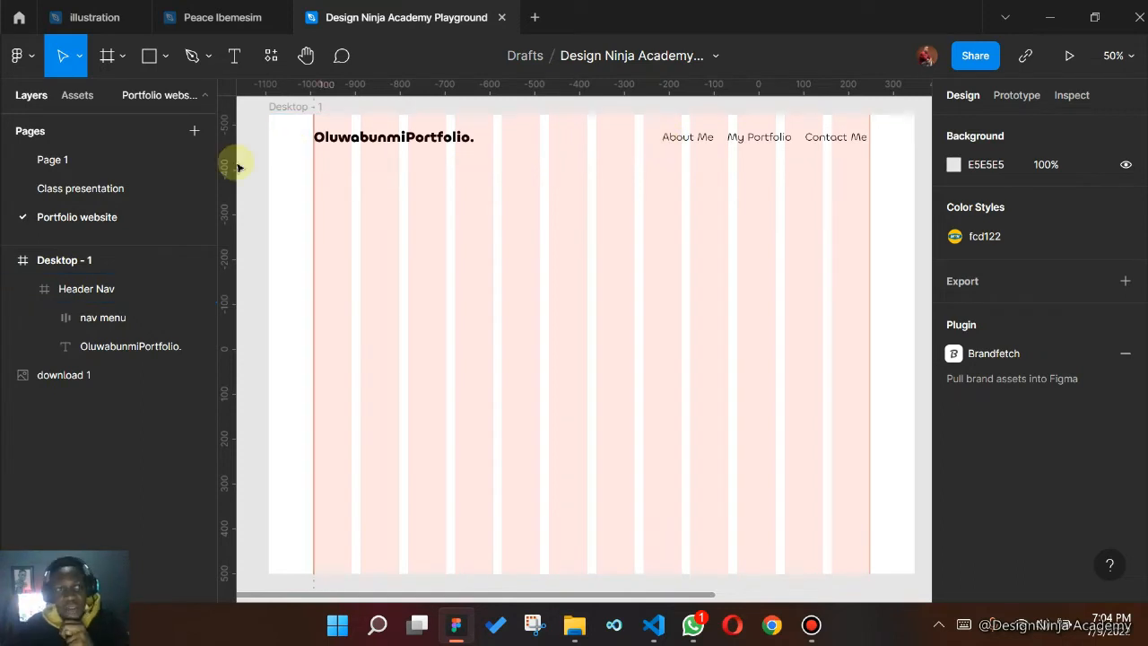
pyautogui.click(23, 291)
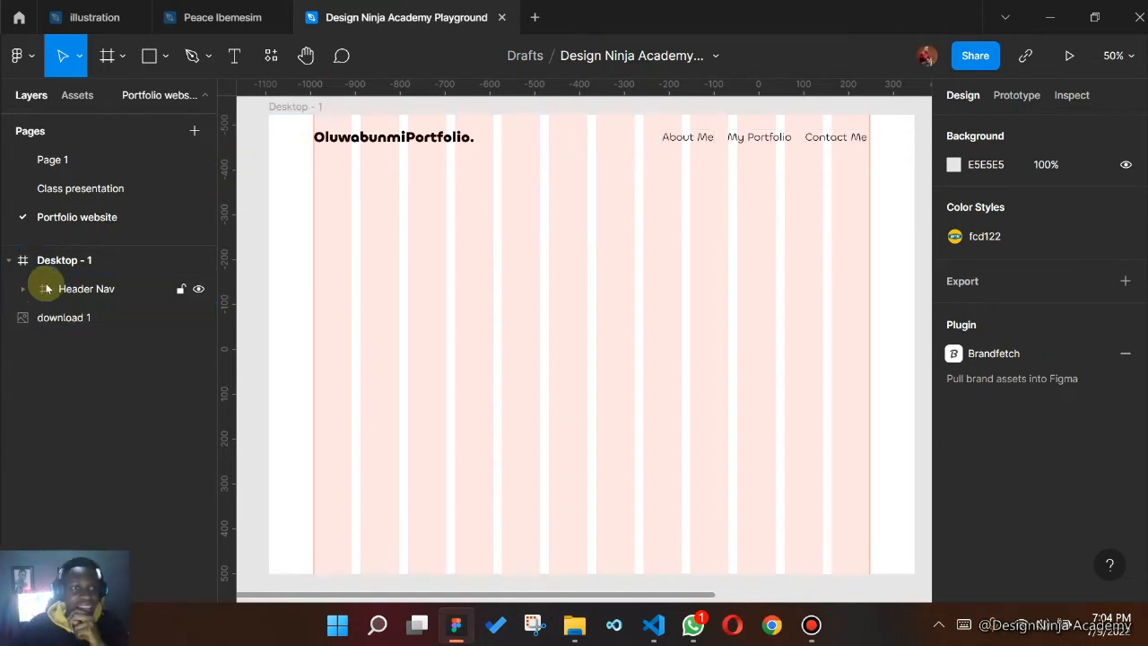
pyautogui.click(480, 150)
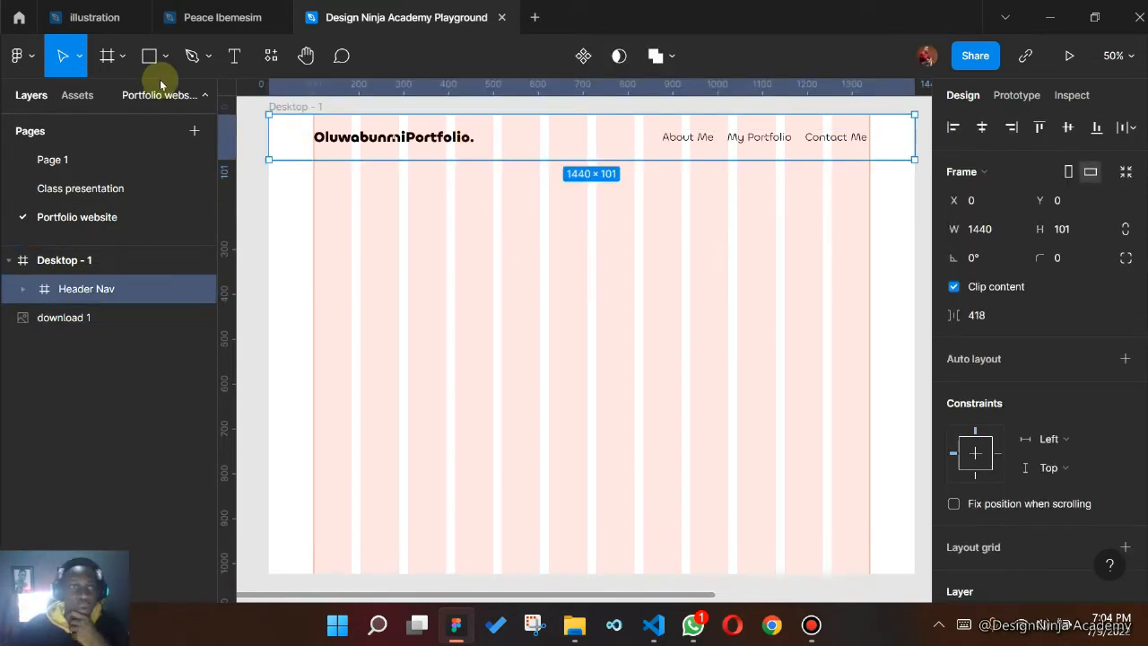
pyautogui.click(107, 55)
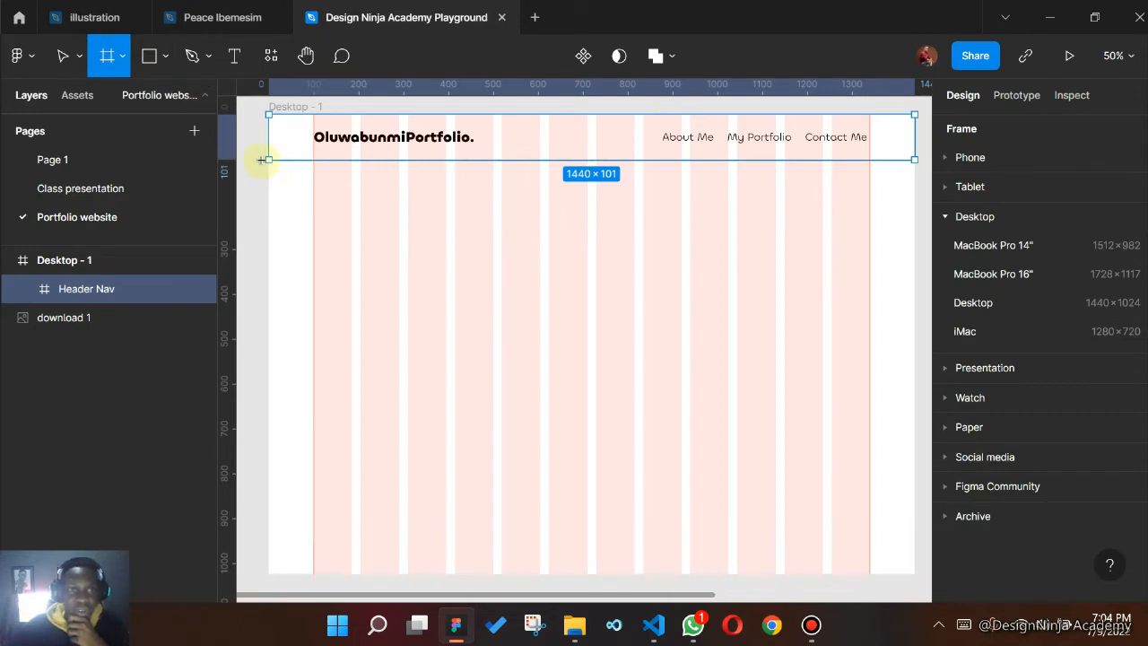
pyautogui.moveTo(268, 160); pyautogui.dragTo(915, 448)
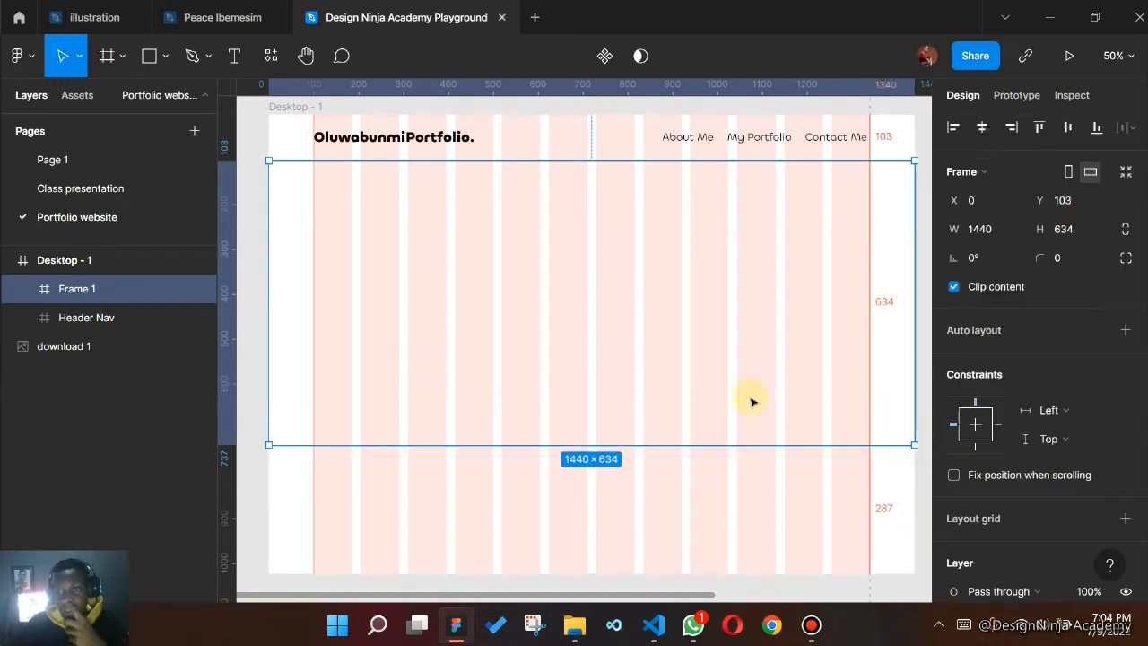
# - Minimize the Bandicam window over the Chrome browser and accept all cookies on the Paystack homepage
pyautogui.click(784, 632)
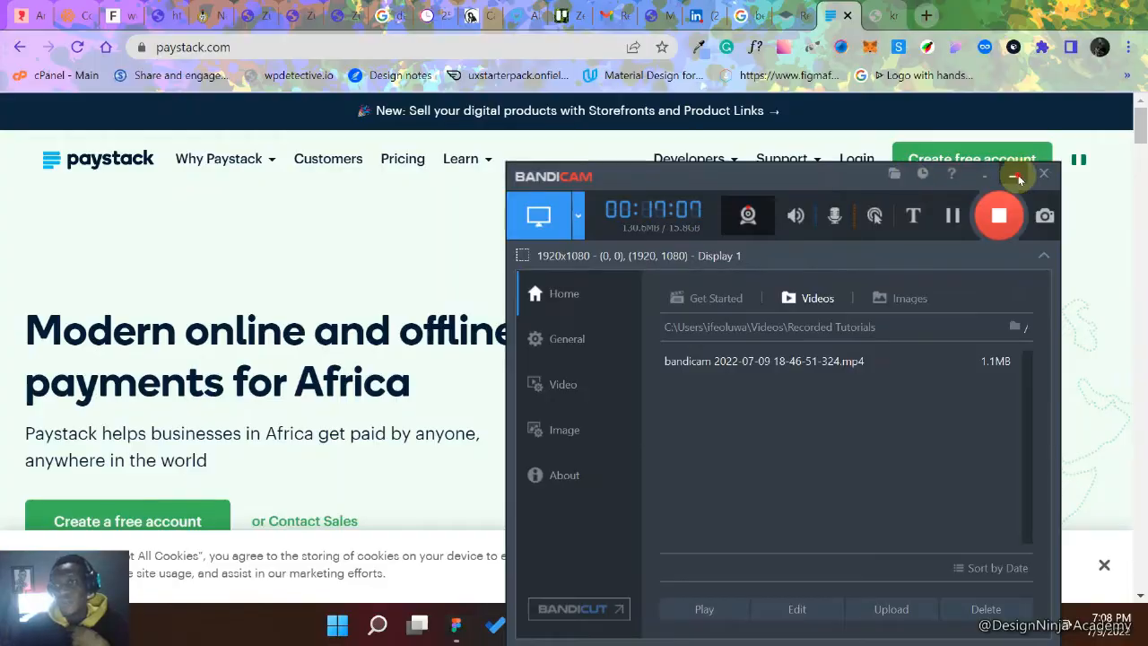
pyautogui.click(1018, 176)
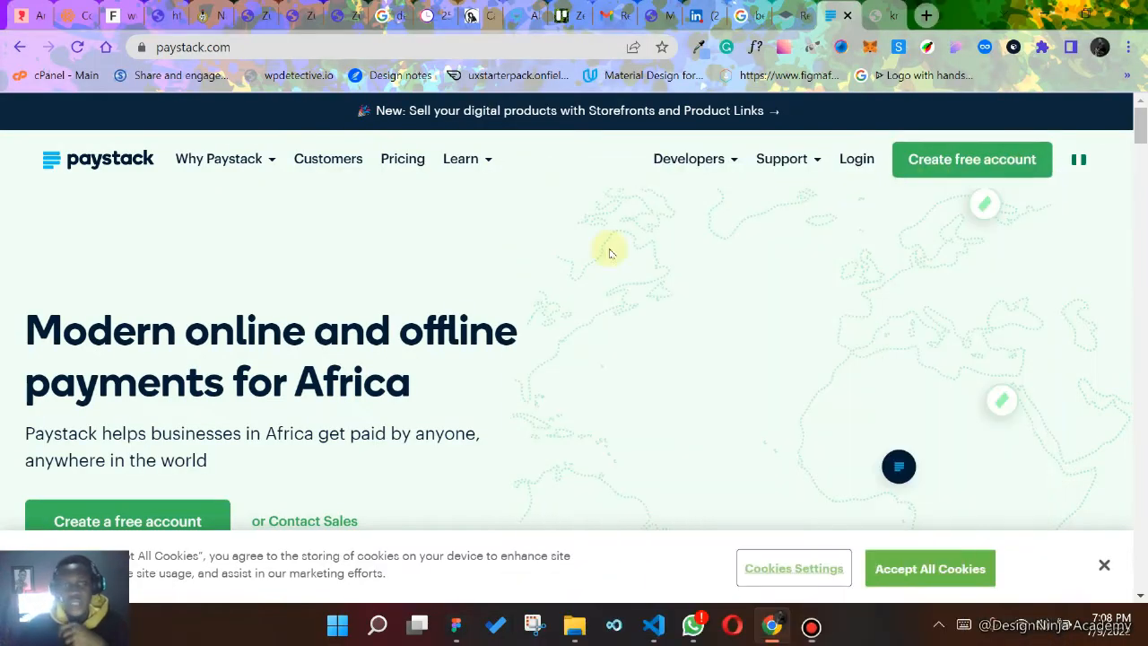
pyautogui.click(968, 576)
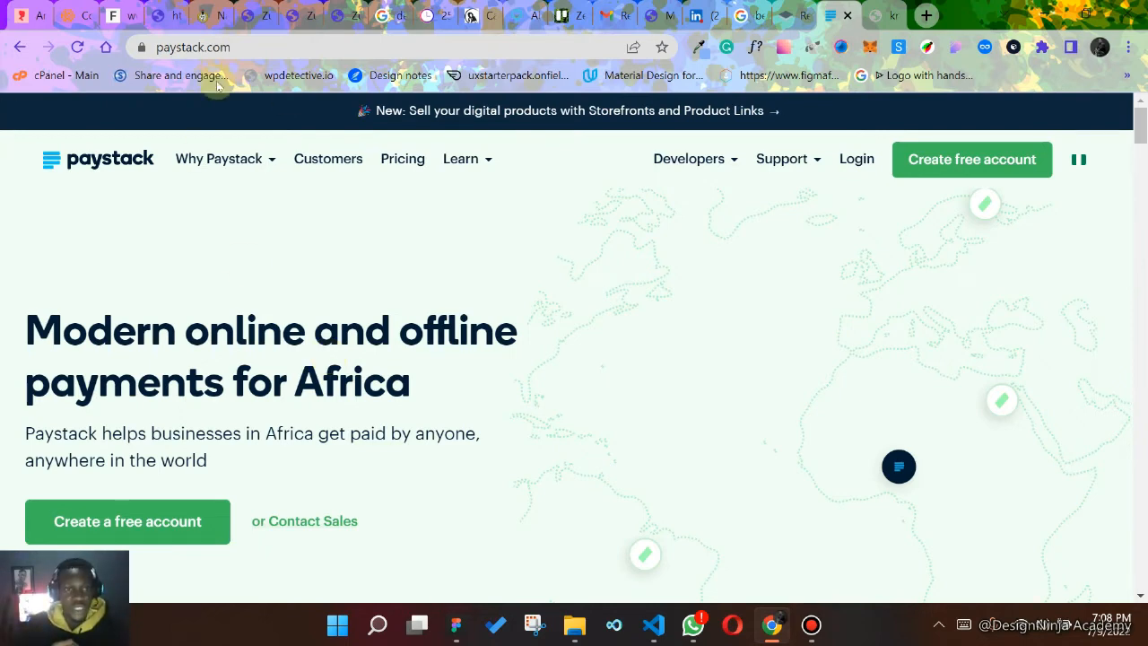
# - Examine the Paystack homepage's hero section and how the sections below it are laid out
pyautogui.scroll(-2, 461, 379)
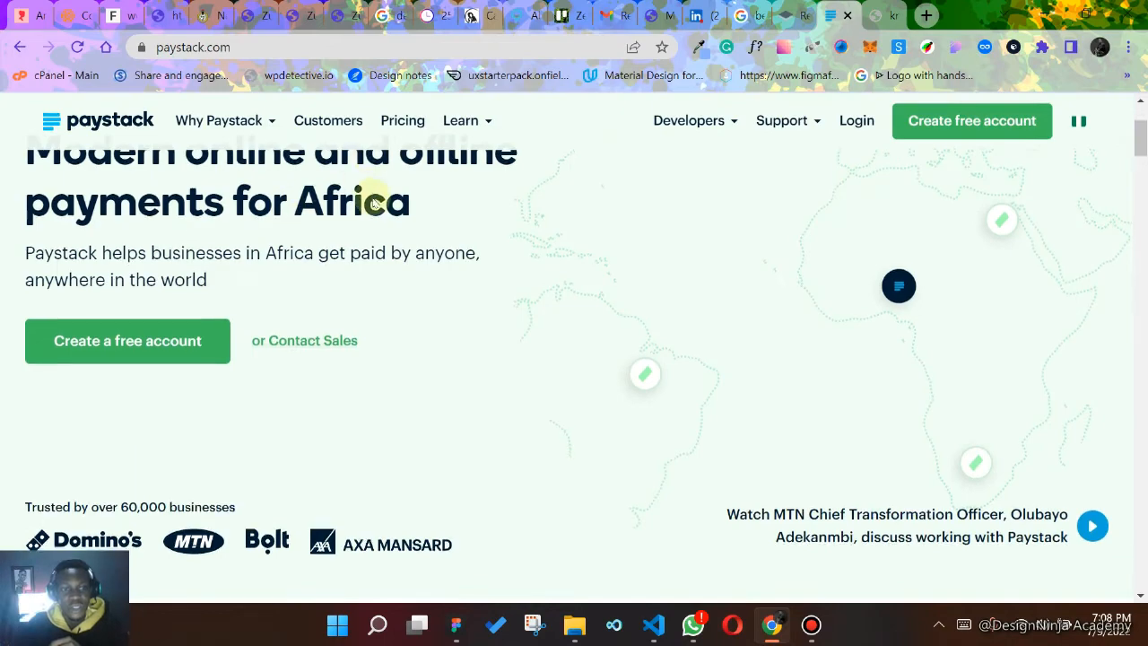
pyautogui.scroll(-2, 410, 233)
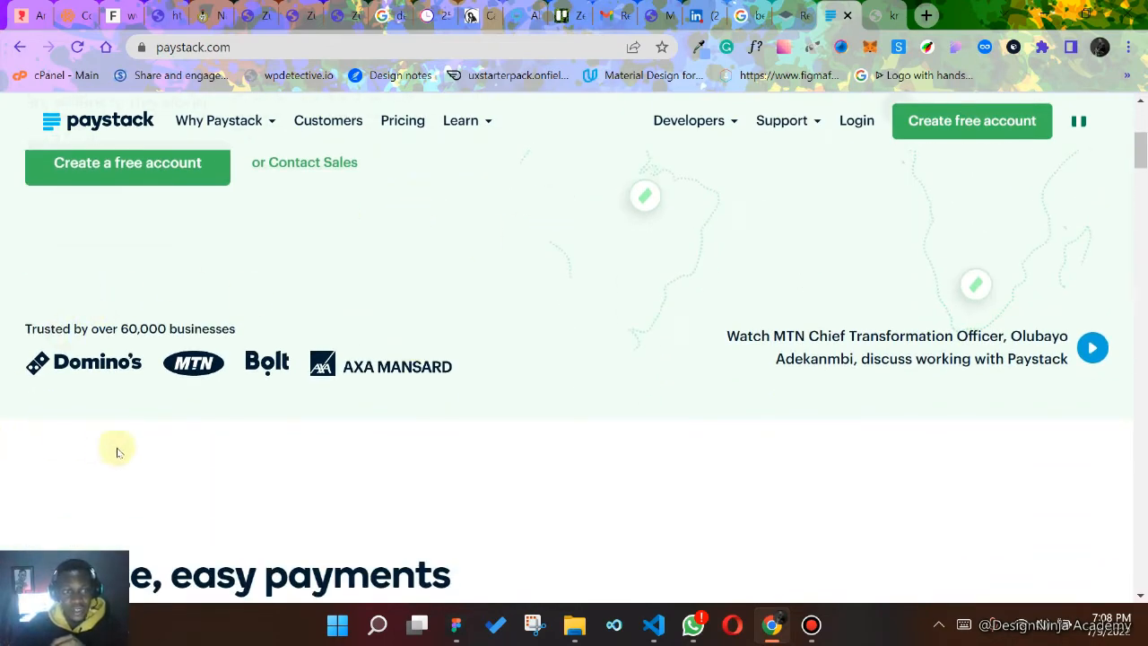
pyautogui.scroll(-3, 353, 435)
pyautogui.scroll(-10, 714, 359)
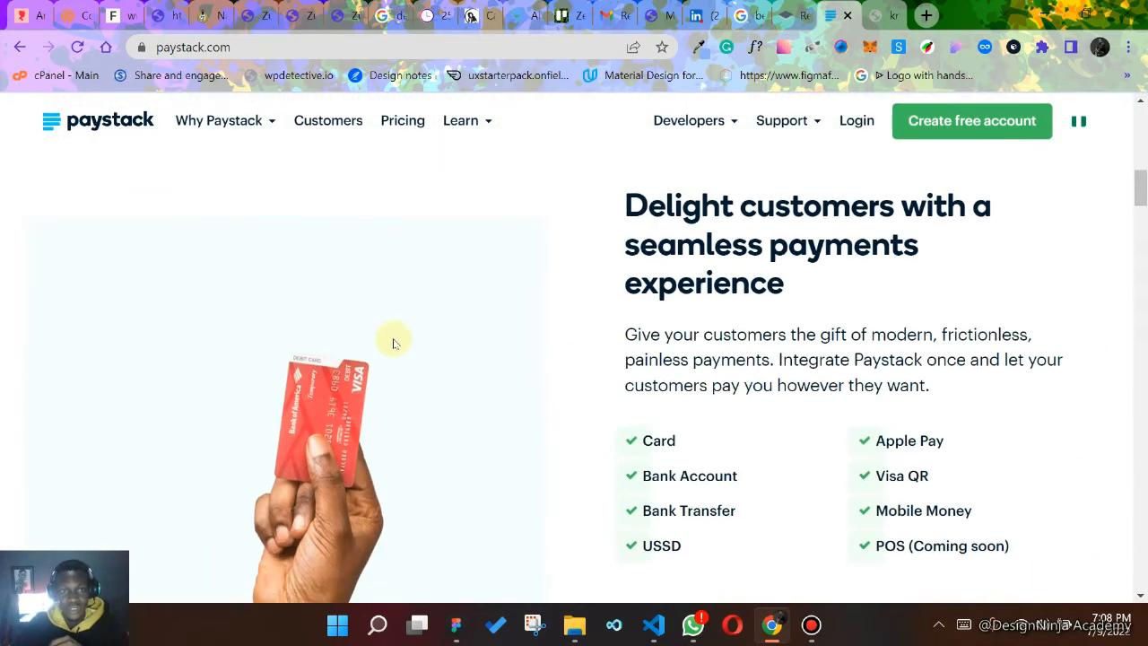
pyautogui.scroll(-4, 631, 313)
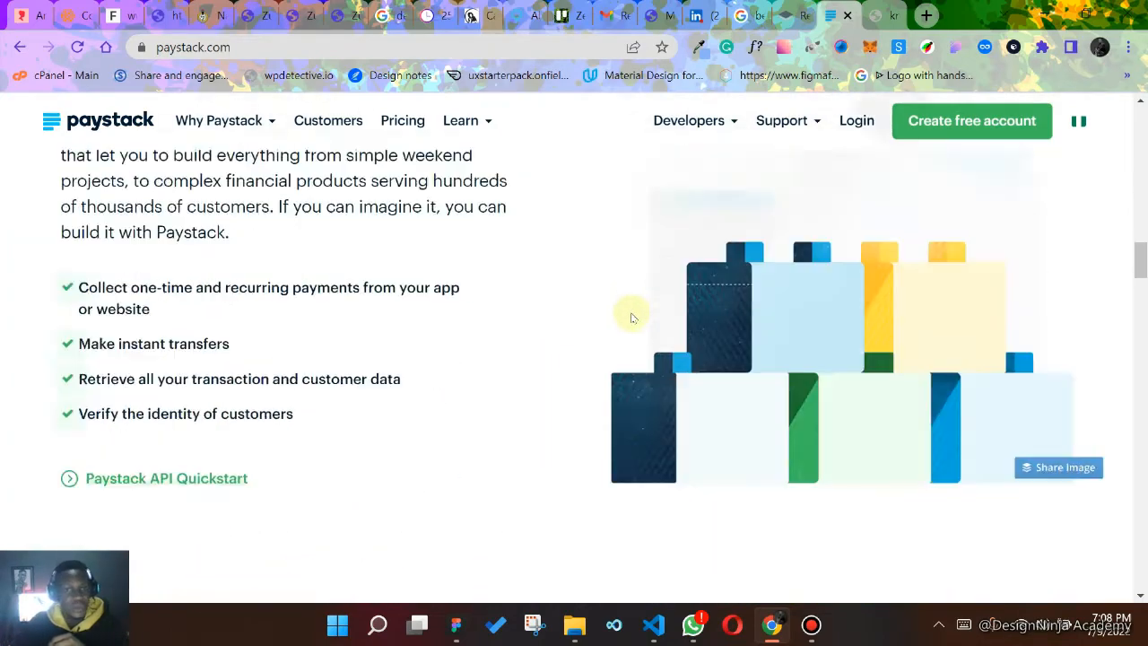
pyautogui.scroll(12, 632, 318)
pyautogui.scroll(5, 617, 286)
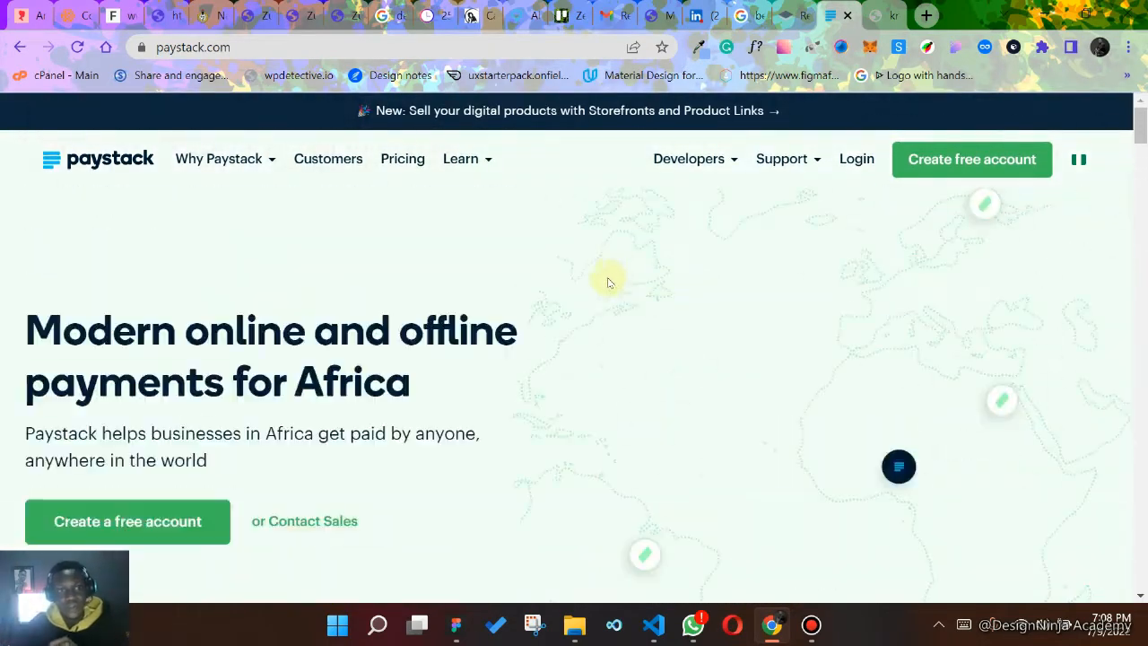
pyautogui.scroll(-2, 528, 351)
pyautogui.scroll(1, 528, 355)
pyautogui.scroll(-2, 527, 352)
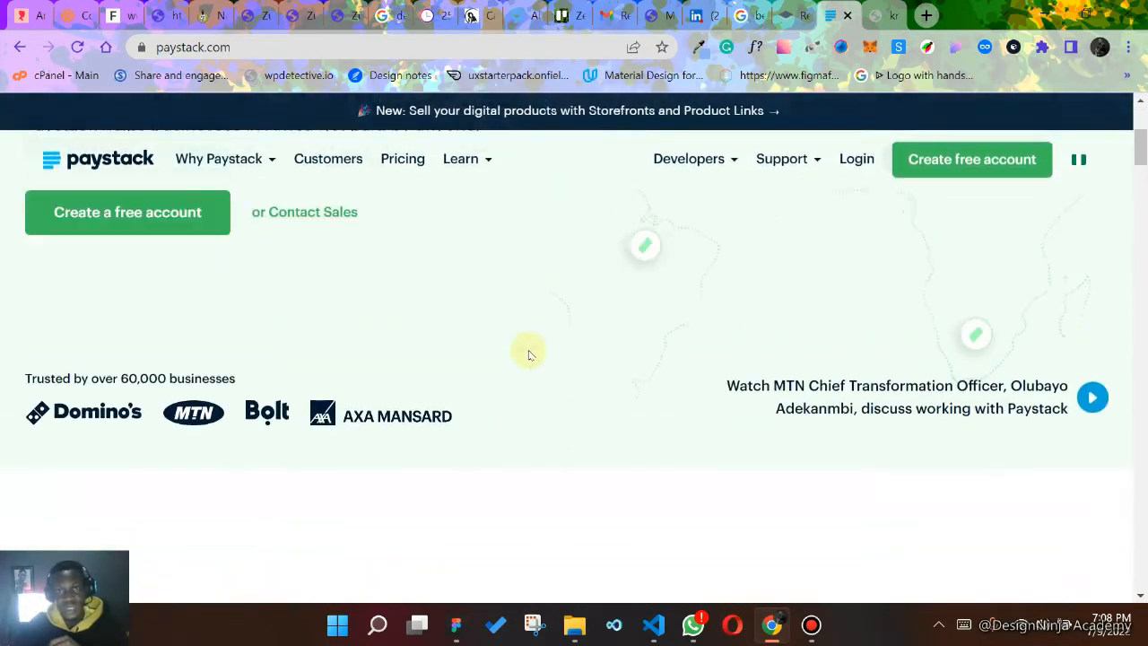
pyautogui.scroll(1, 257, 192)
pyautogui.scroll(-3, 246, 193)
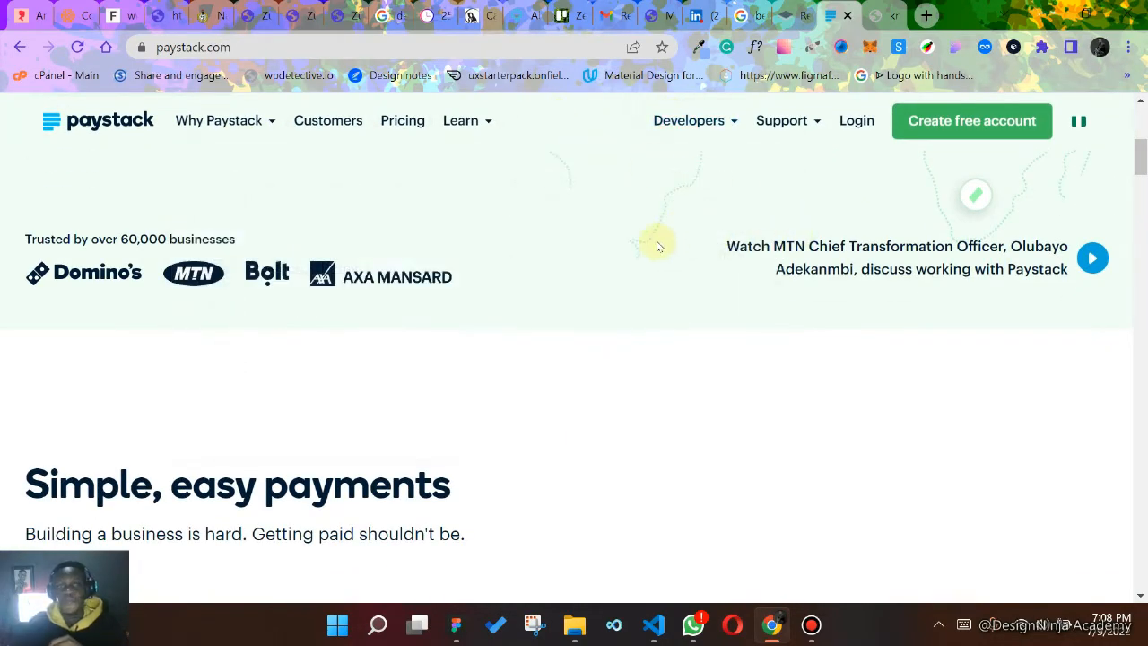
pyautogui.scroll(5, 655, 251)
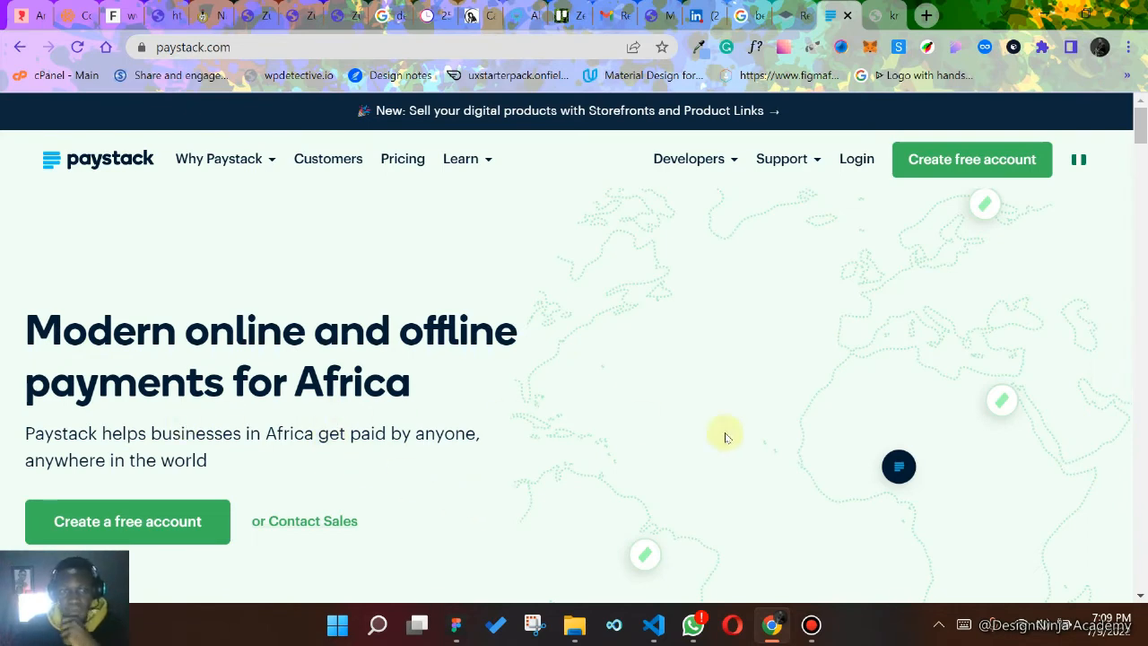
# - Switch back to Figma and add the text "Hello Clients," near the left grid margin of Frame 1
pyautogui.click(456, 625)
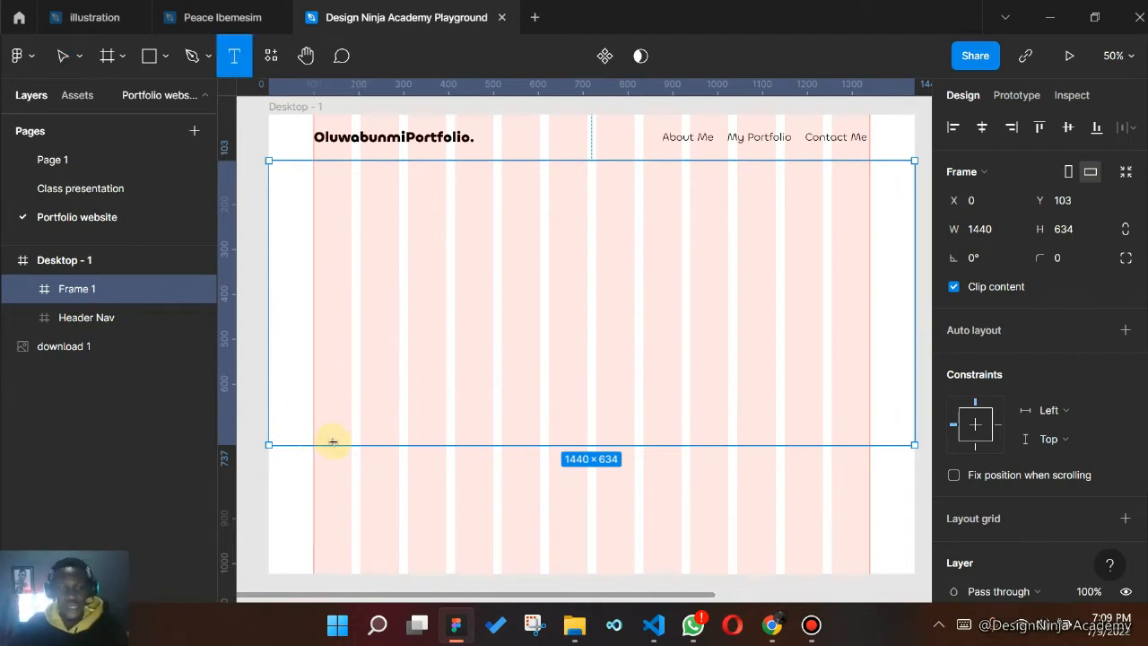
pyautogui.press('t')
pyautogui.click(325, 230)
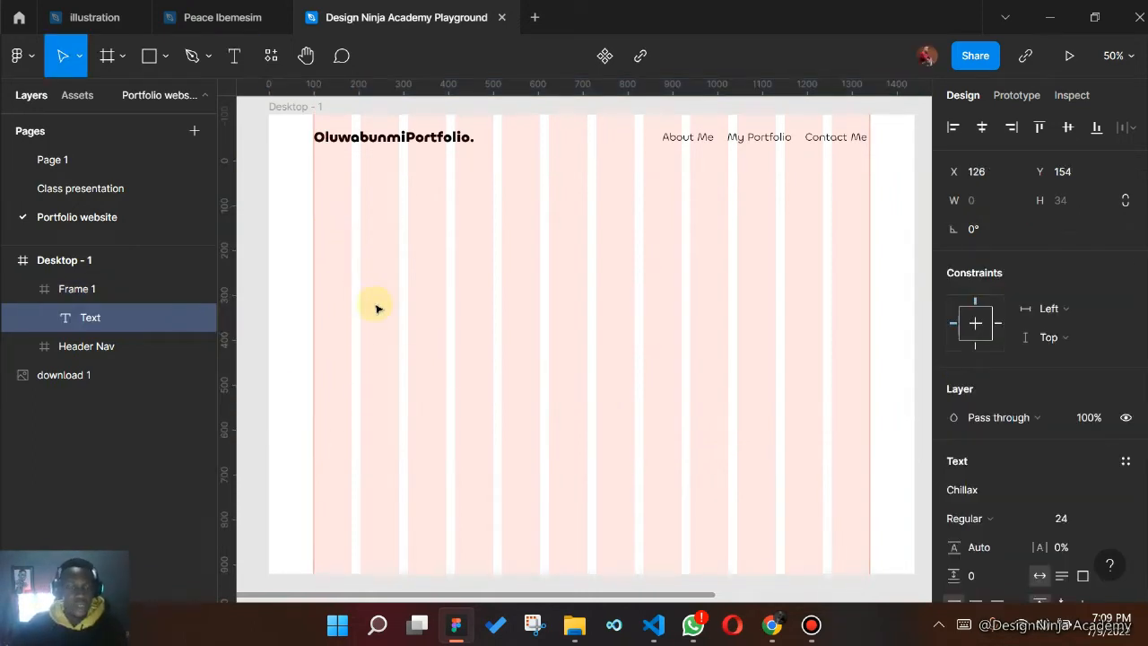
pyautogui.write('Hell')
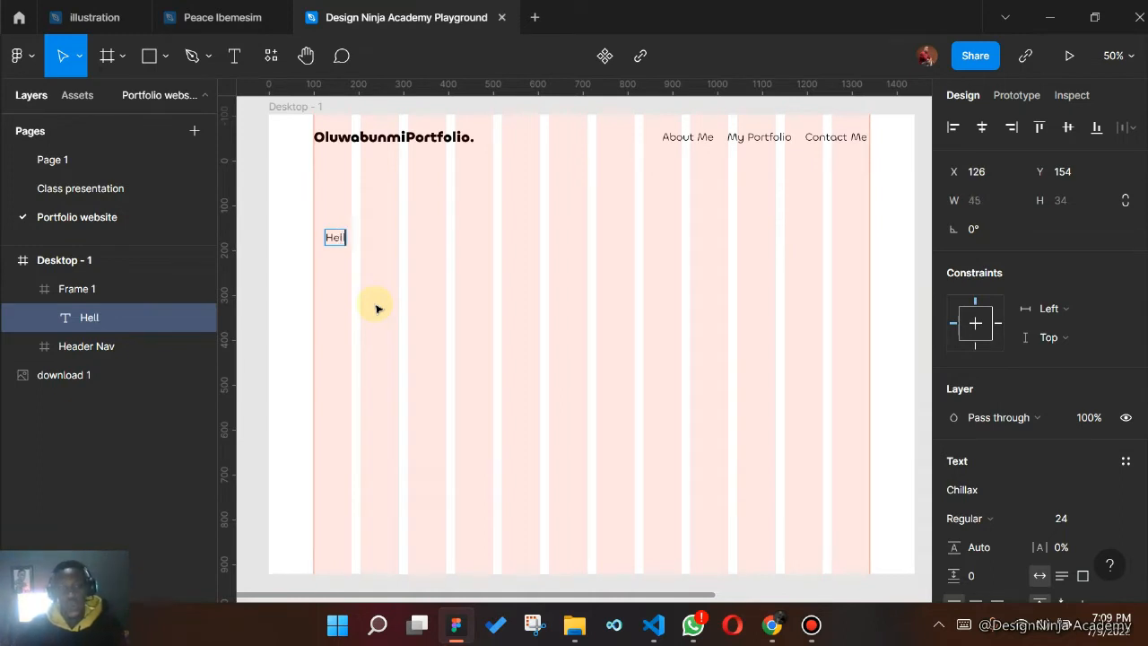
pyautogui.write('o Clients,')
pyautogui.press('Escape')
# - Add a text layer below "Hello Clients," introducing the owner by full name as "A Front End Developer with 2 years + Experience in Front End Development"
pyautogui.press('t')
pyautogui.click(326, 263)
pyautogui.write('I am')
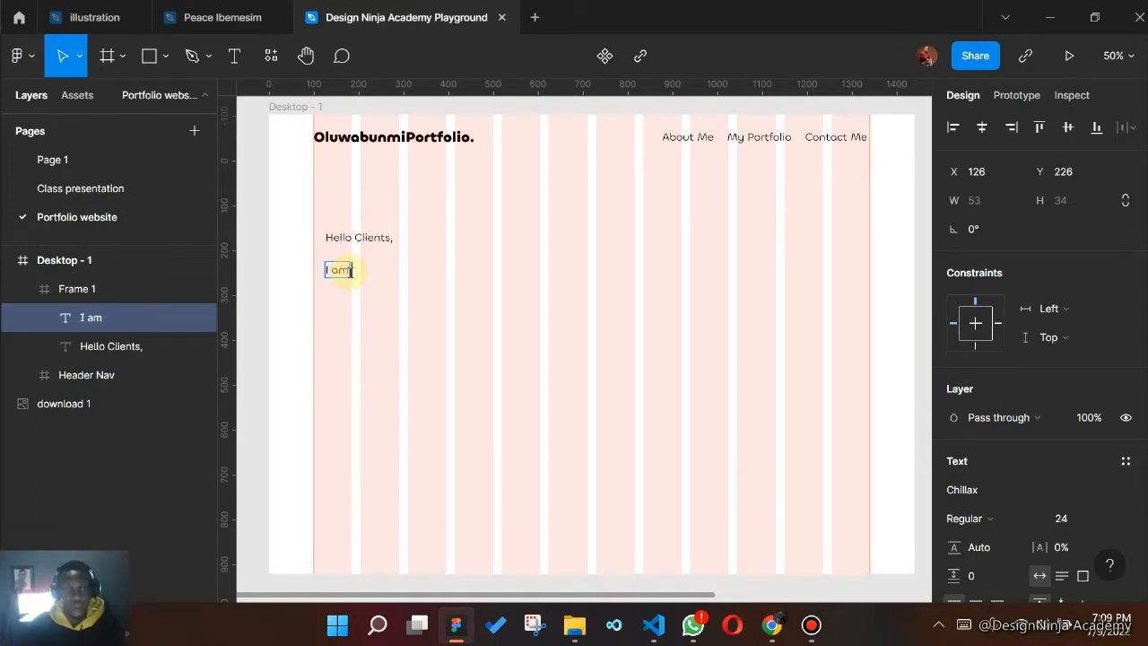
pyautogui.write(' Bello Oluwabunmi. A Front En')
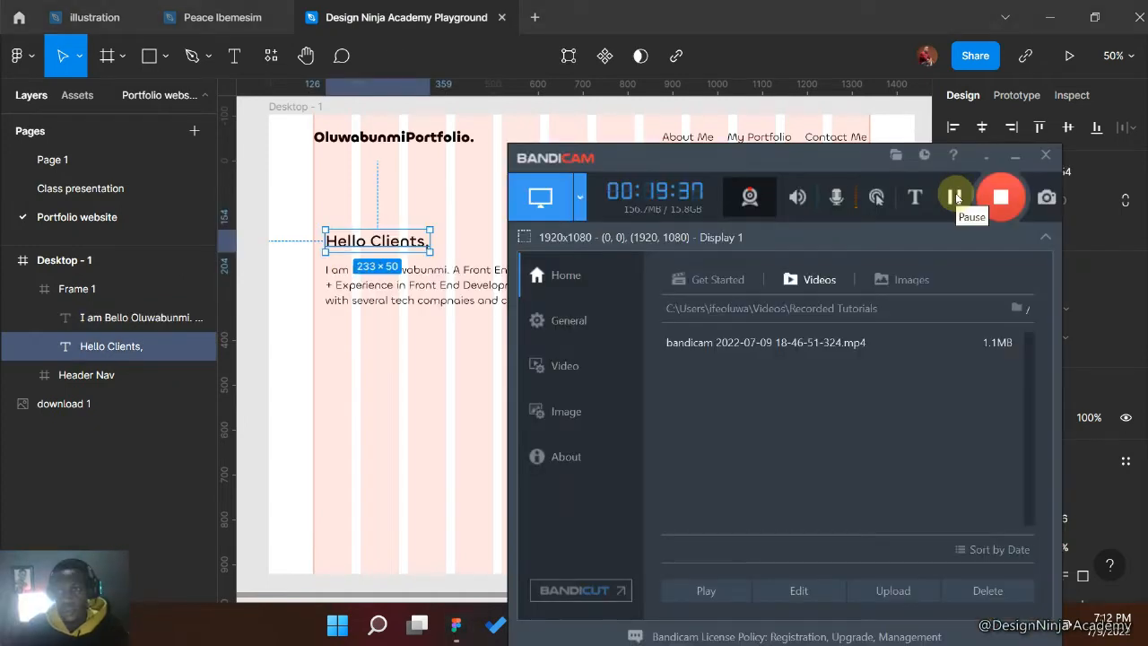
pyautogui.click(953, 192)
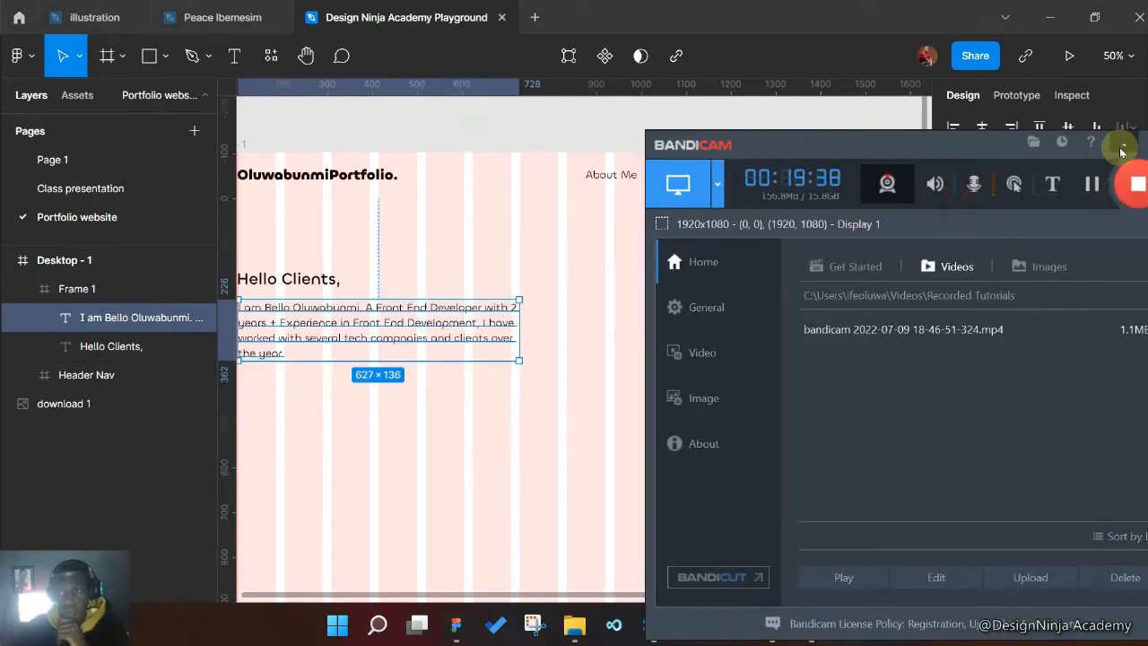
pyautogui.click(1121, 146)
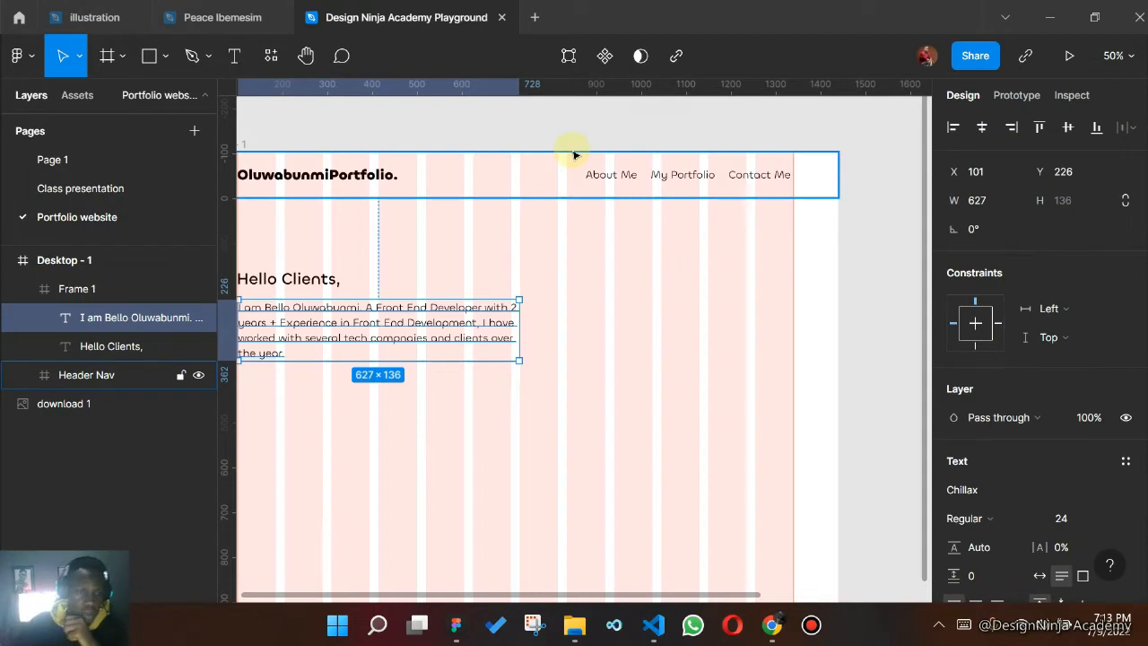
pyautogui.hscroll(-5, 632, 412)
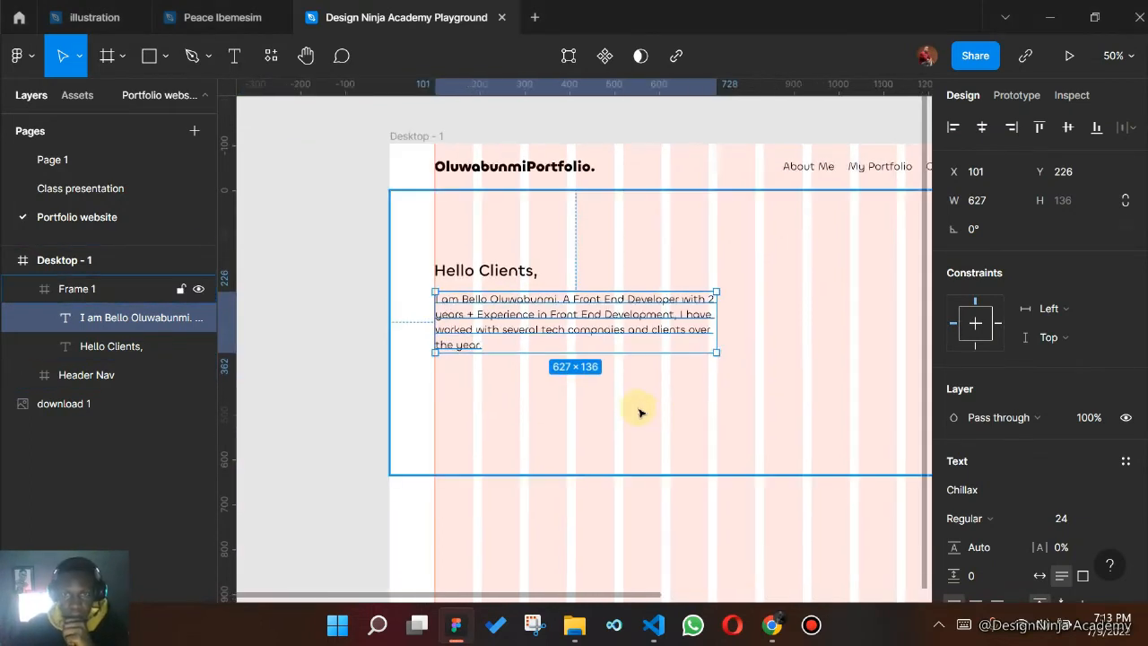
pyautogui.moveTo(631, 408); pyautogui.dragTo(473, 433)
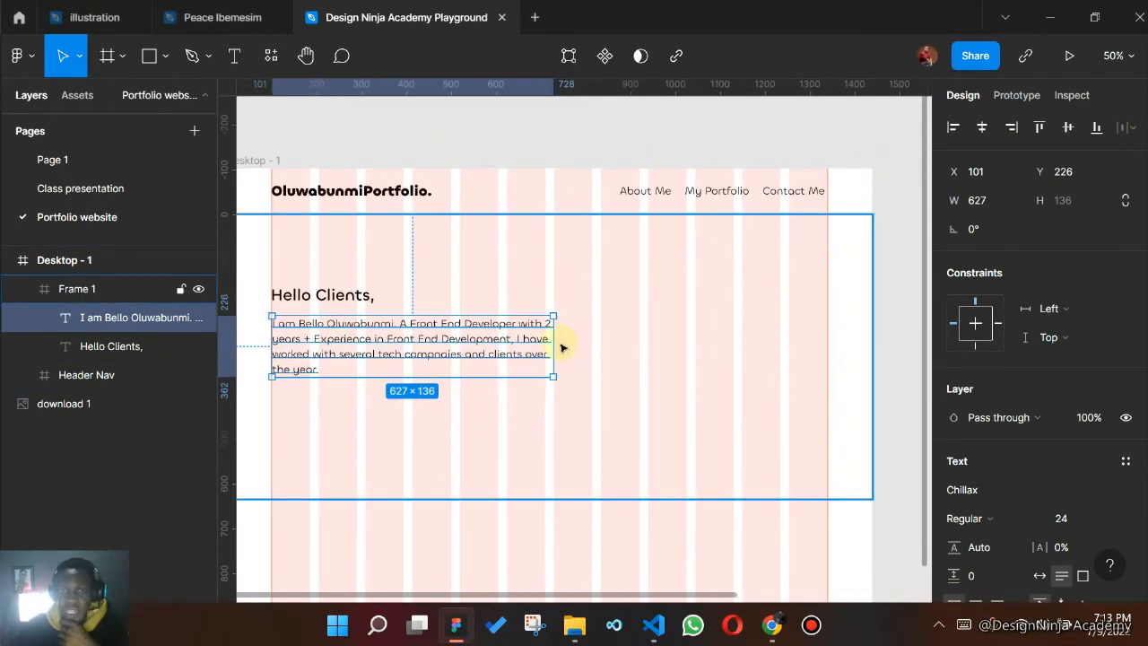
# - Narrow the introduction paragraph's text box to about 603 px wide
pyautogui.moveTo(555, 343); pyautogui.dragTo(540, 369)
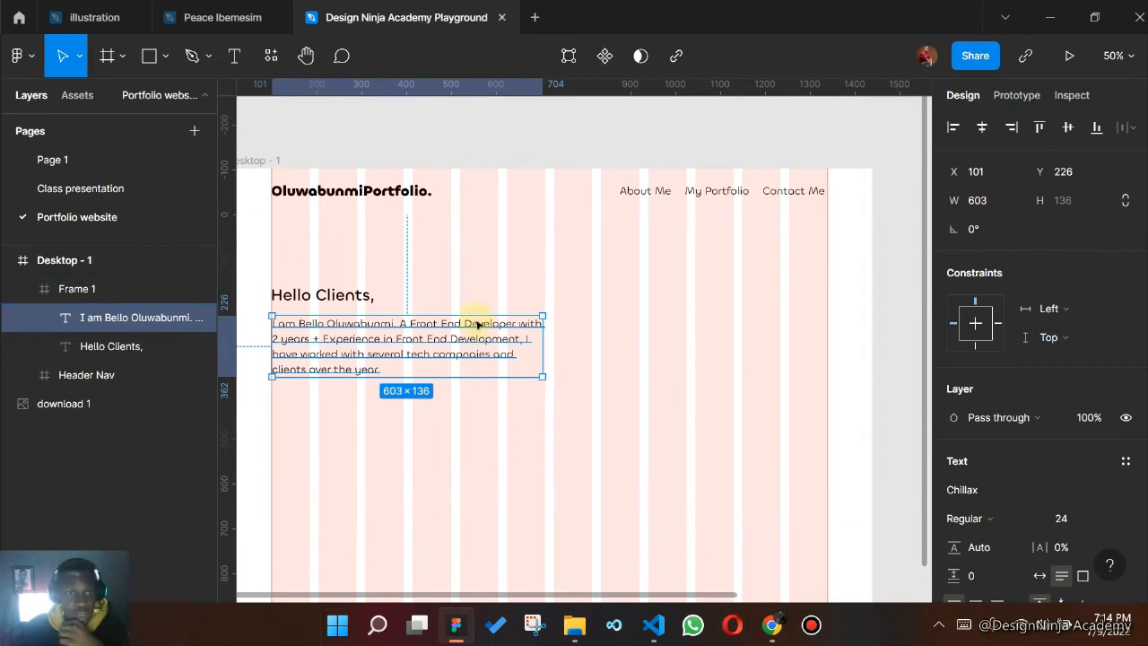
pyautogui.click(595, 378)
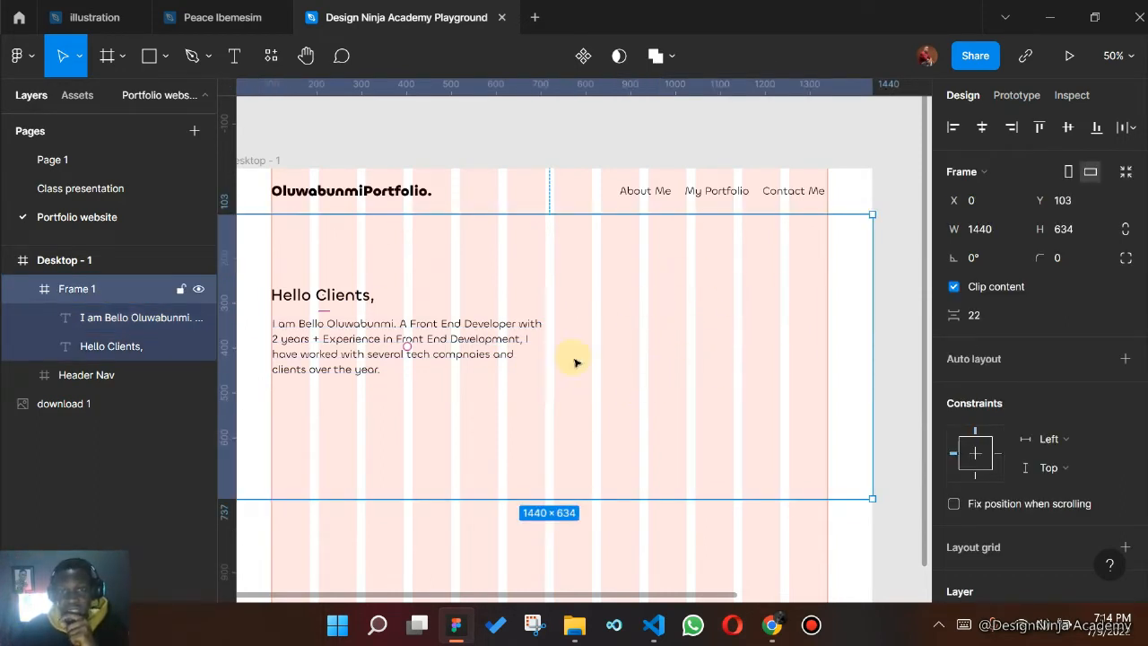
pyautogui.click(464, 335)
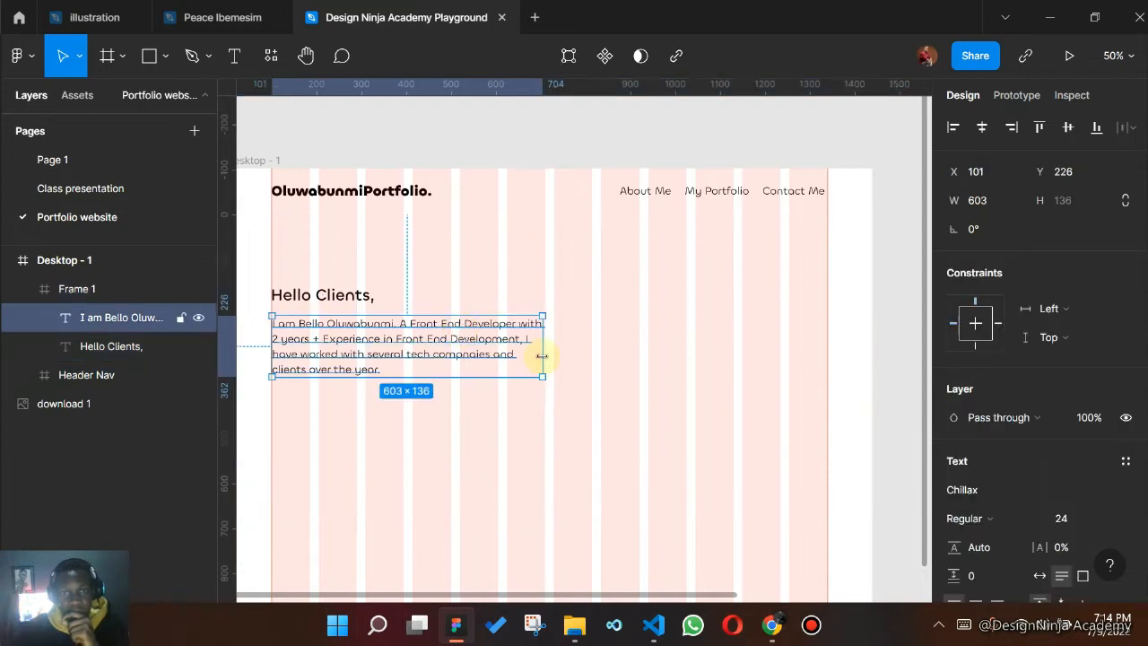
pyautogui.moveTo(545, 356); pyautogui.dragTo(545, 357)
pyautogui.click(600, 354)
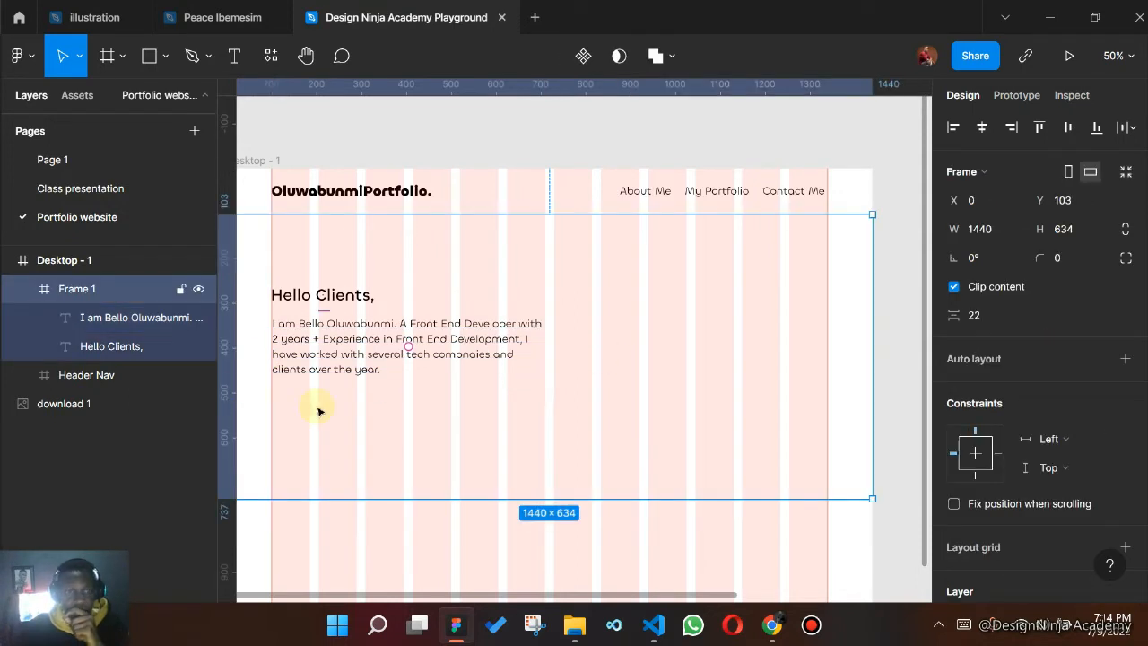
# - Find and launch the Iconify plugin, keeping the hero section in view beside it
pyautogui.hscroll(-2, 512, 403)
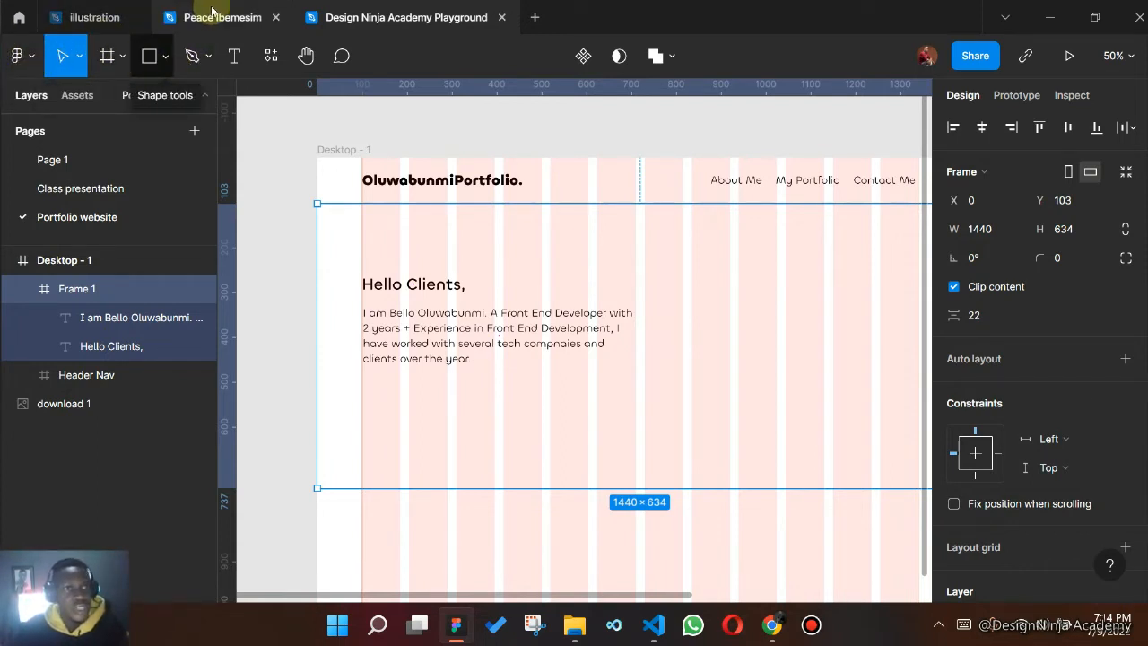
pyautogui.hotkey('ctrl', '/')
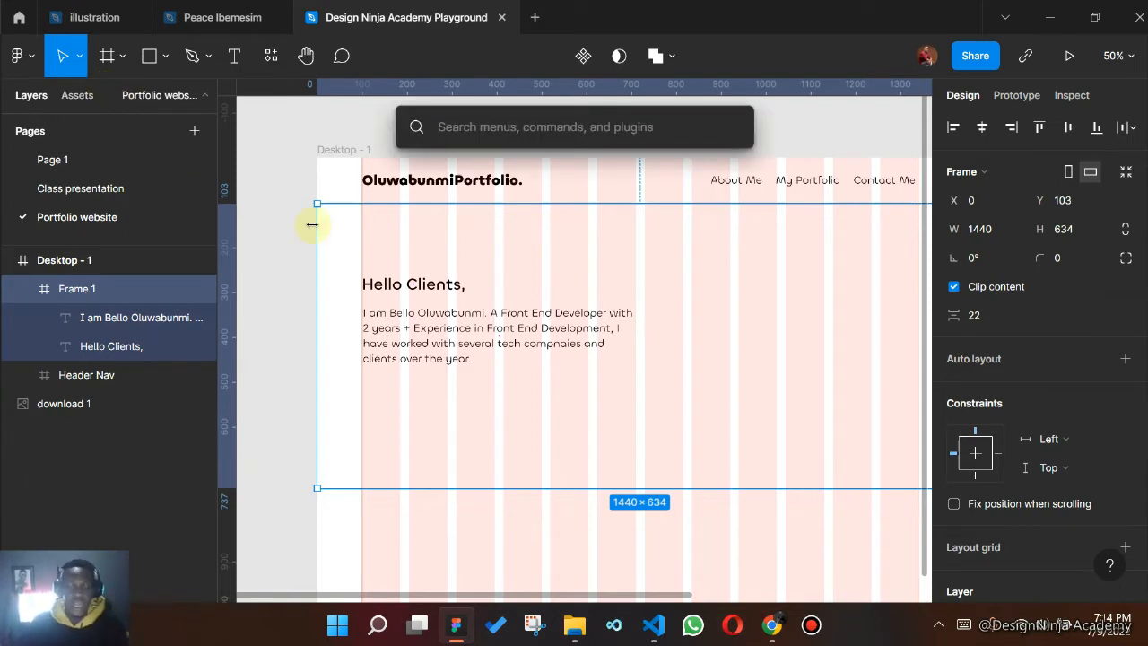
pyautogui.write('iconify')
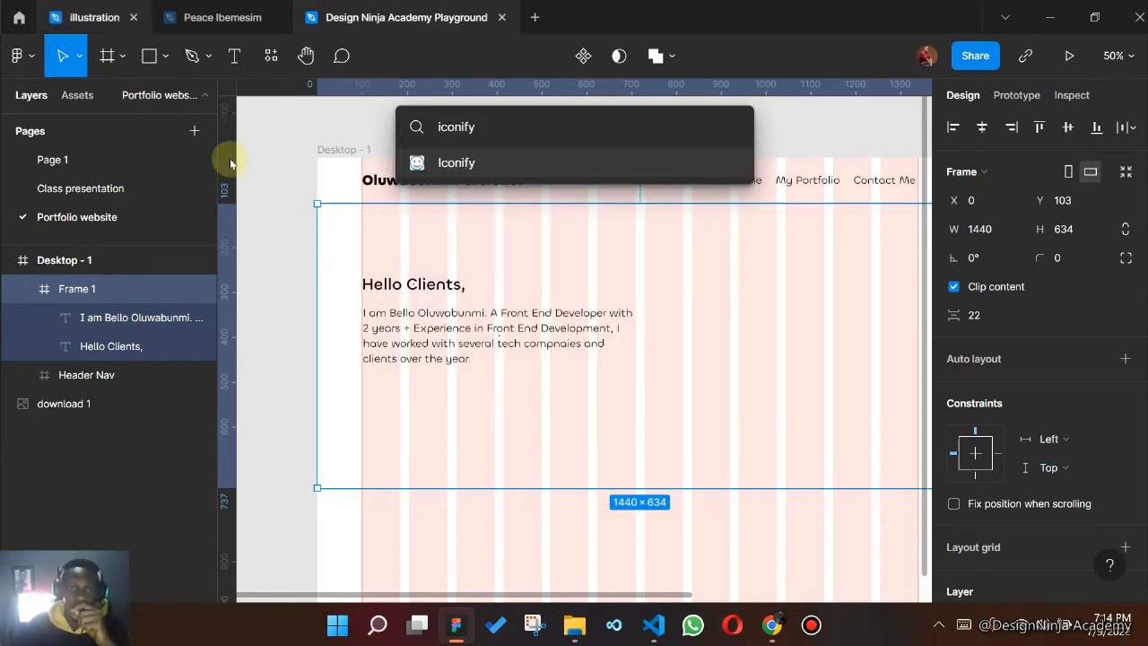
pyautogui.click(470, 165)
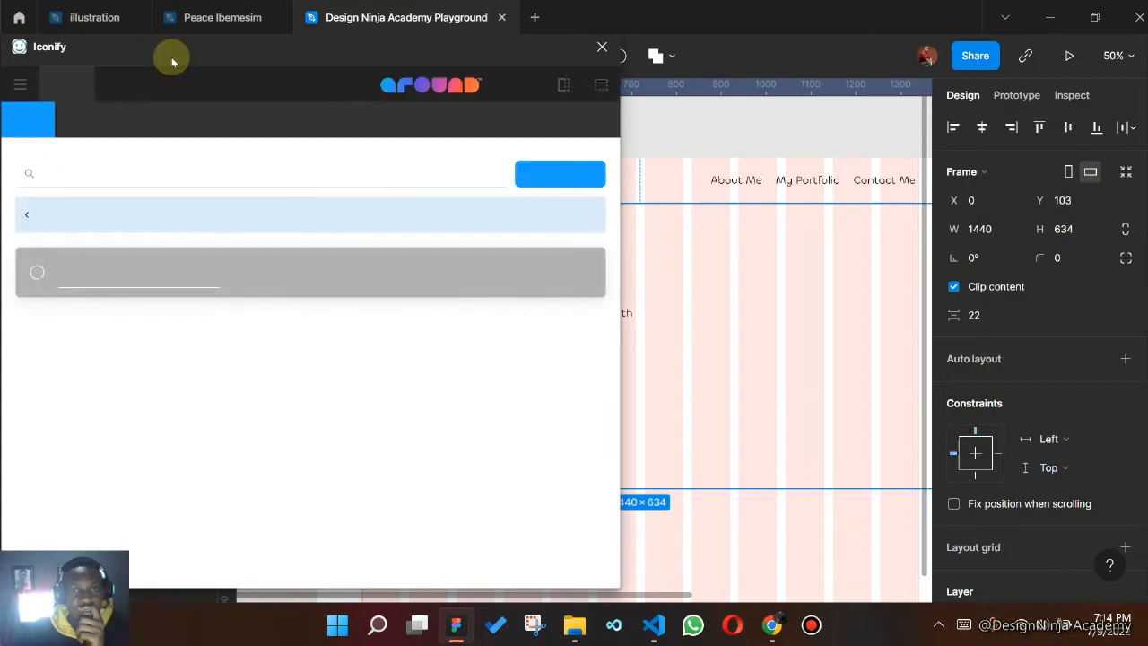
pyautogui.moveTo(674, 334); pyautogui.dragTo(950, 343)
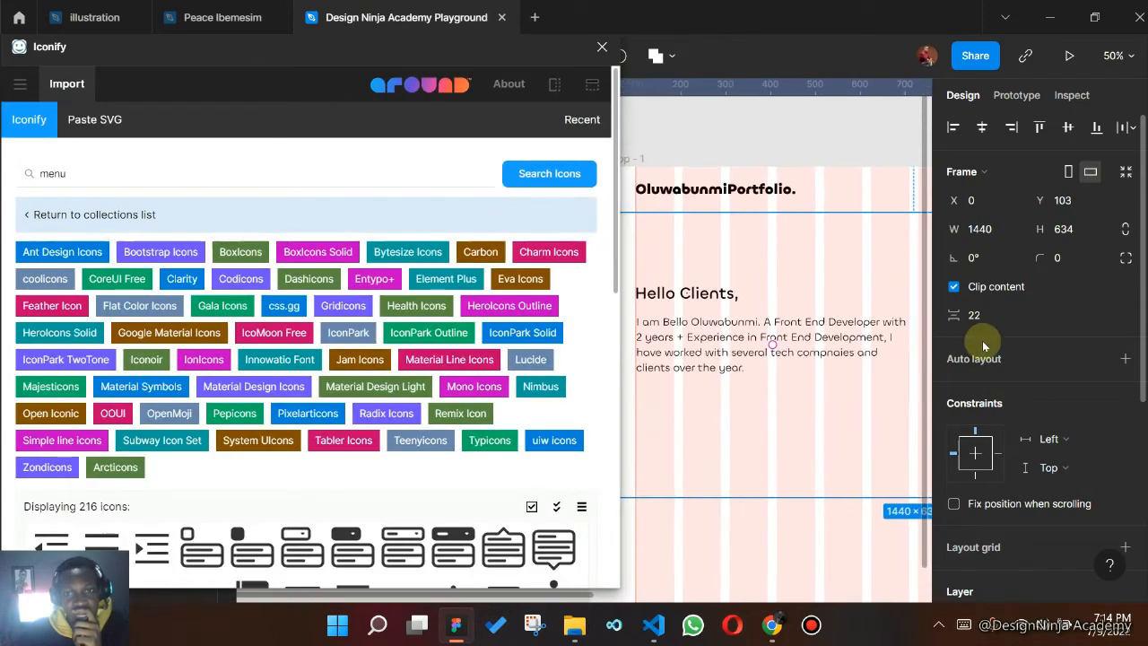
pyautogui.scroll(-5, 269, 355)
pyautogui.scroll(5, 184, 328)
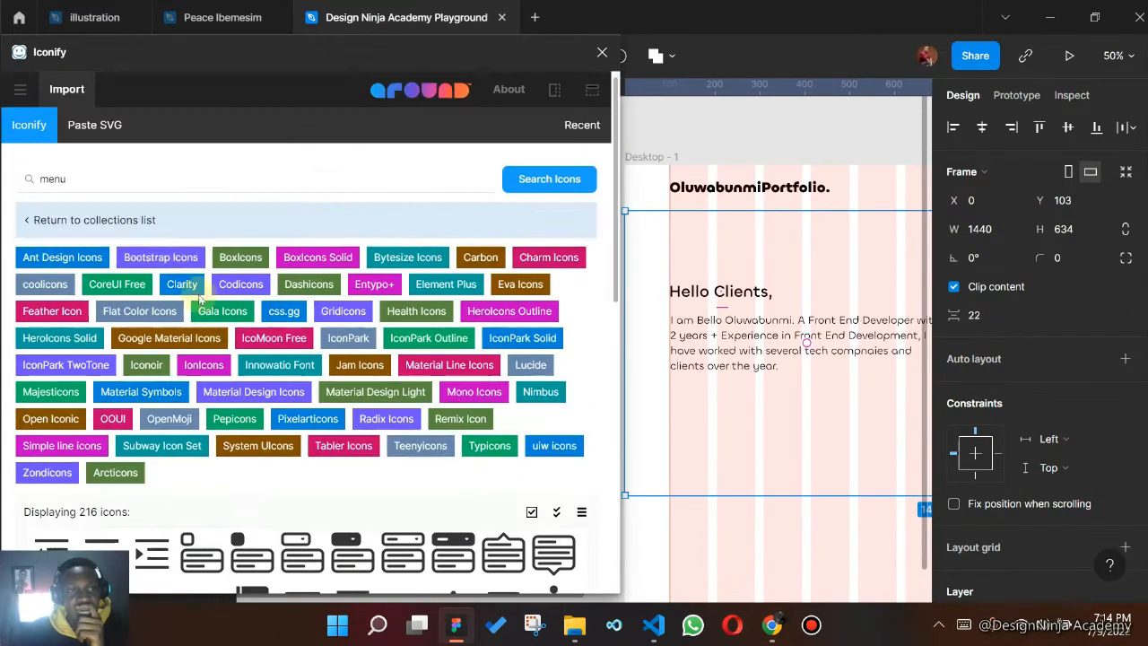
# - Search Iconify for "facebook" and place the filled square Facebook icon on the canvas over the hero section
pyautogui.click(95, 178)
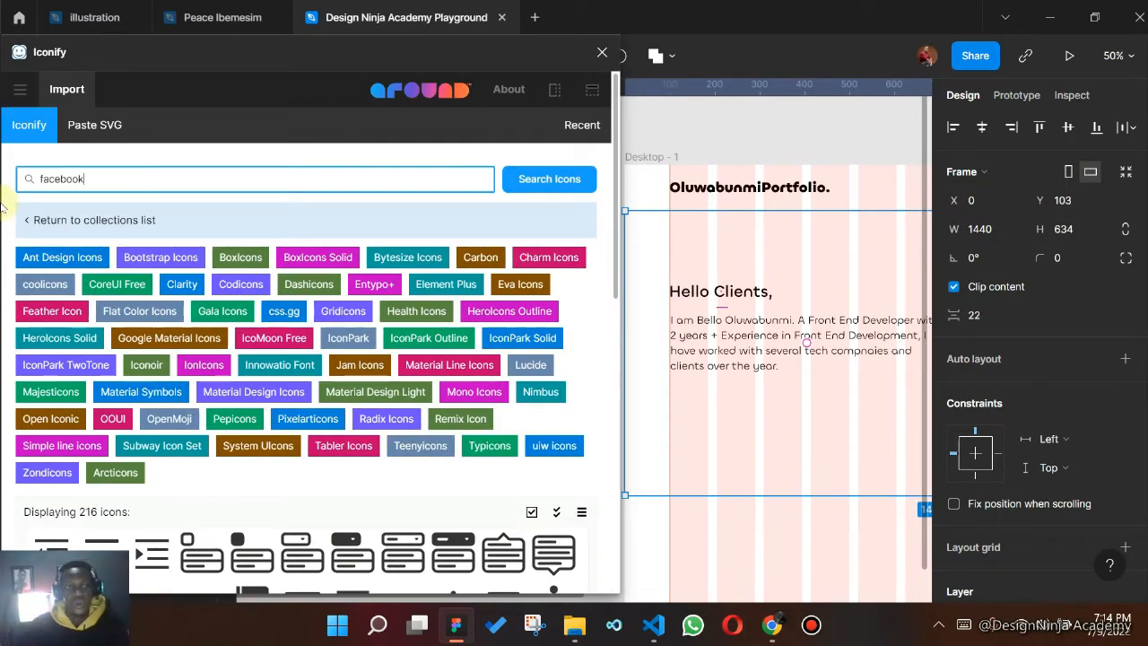
pyautogui.press('Return')
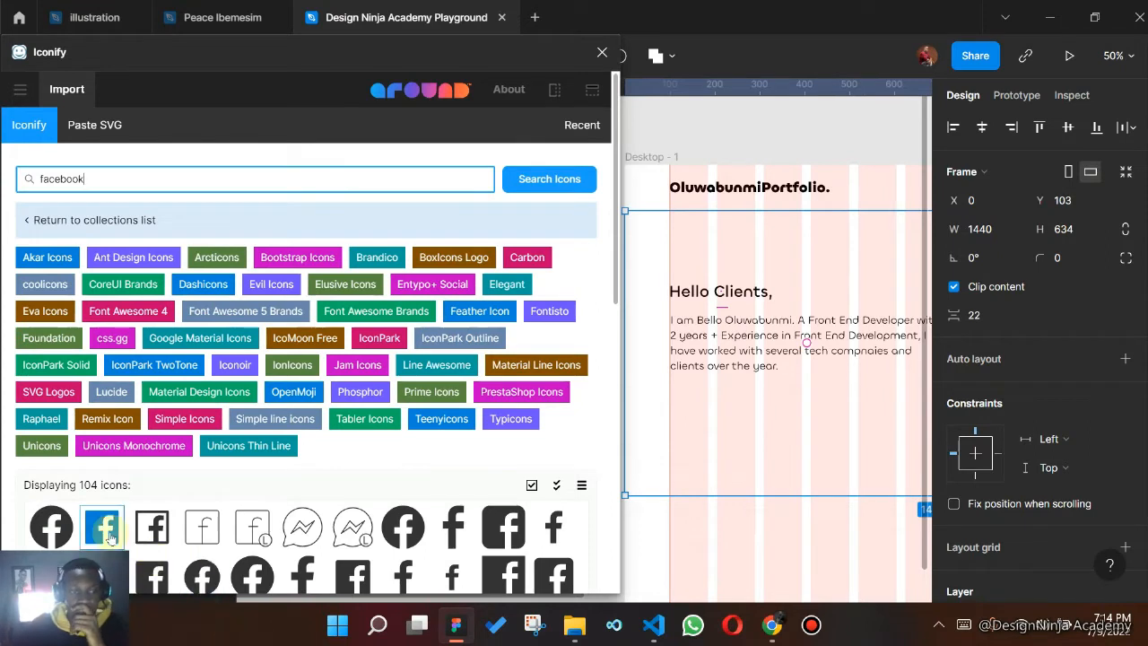
pyautogui.moveTo(103, 529); pyautogui.dragTo(698, 404)
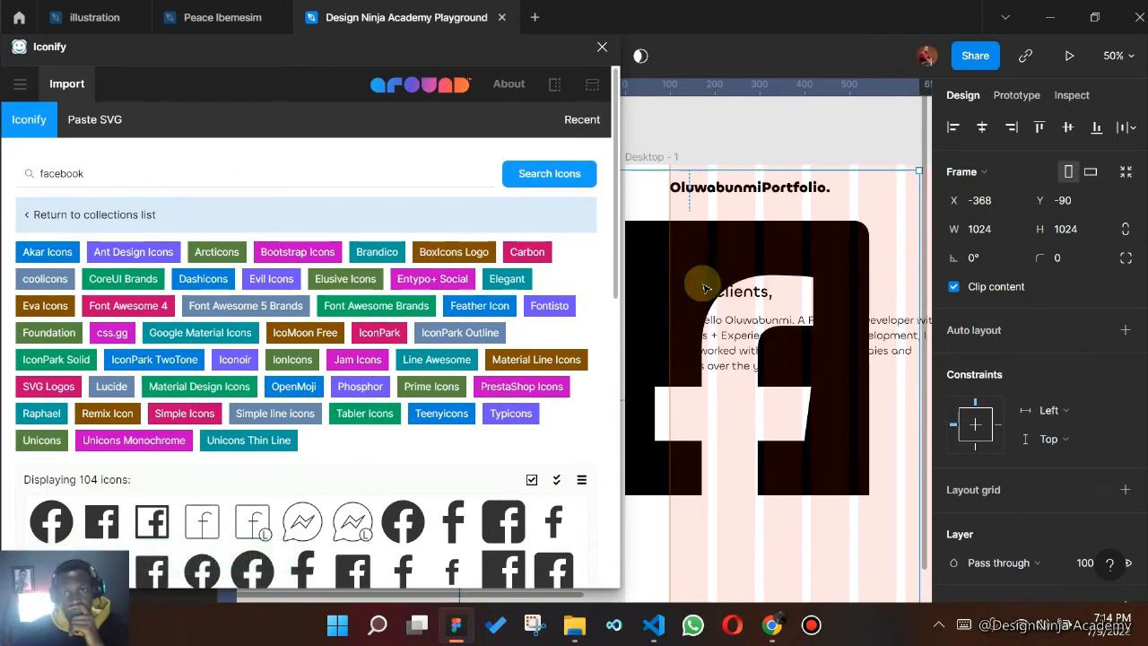
# - Resize the Facebook icon's shape to 36 × 36 and move it directly below the introduction paragraph, along the first grid column
pyautogui.doubleClick(772, 252)
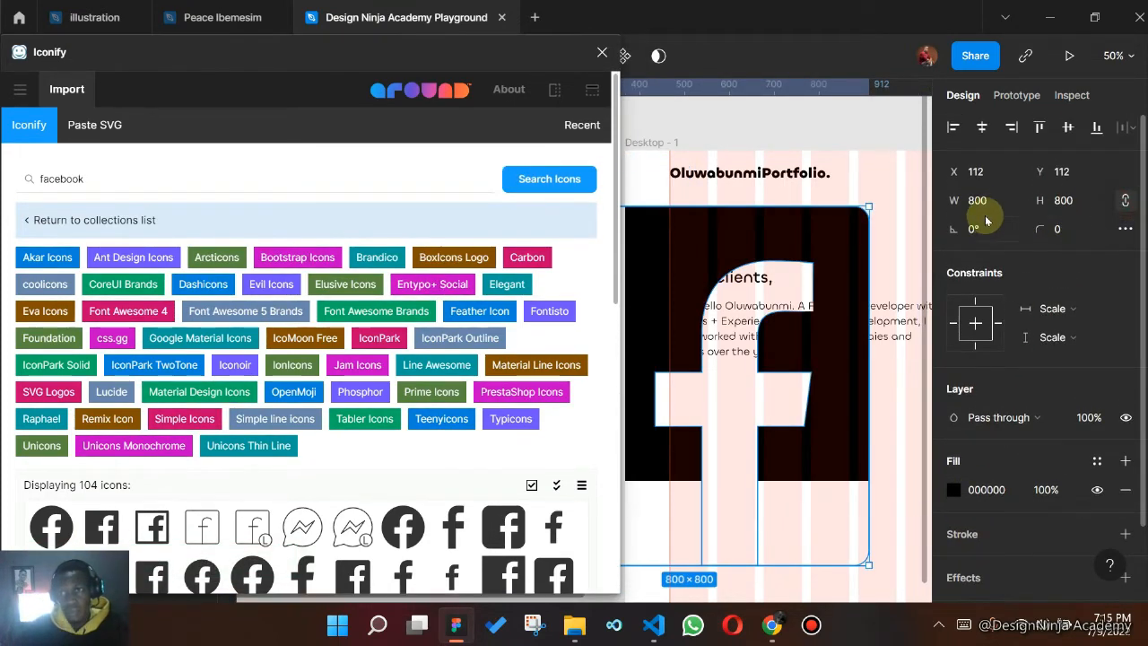
pyautogui.click(986, 208)
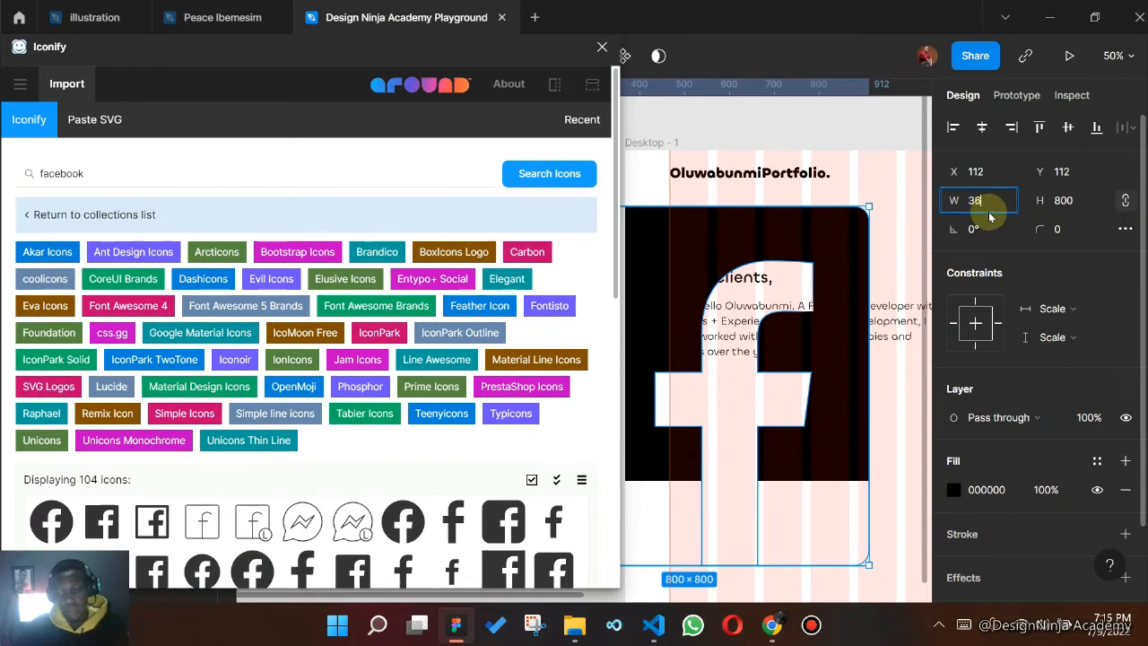
pyautogui.write('36')
pyautogui.press('Return')
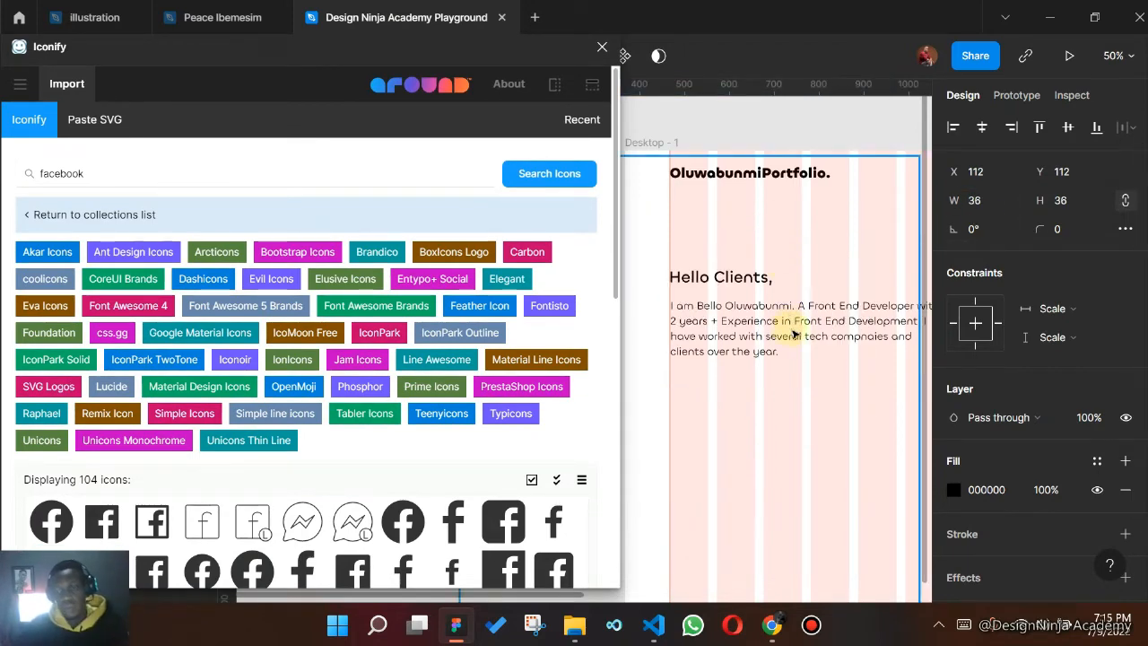
pyautogui.hotkey('ctrl', '-')
pyautogui.moveTo(794, 394); pyautogui.dragTo(954, 377)
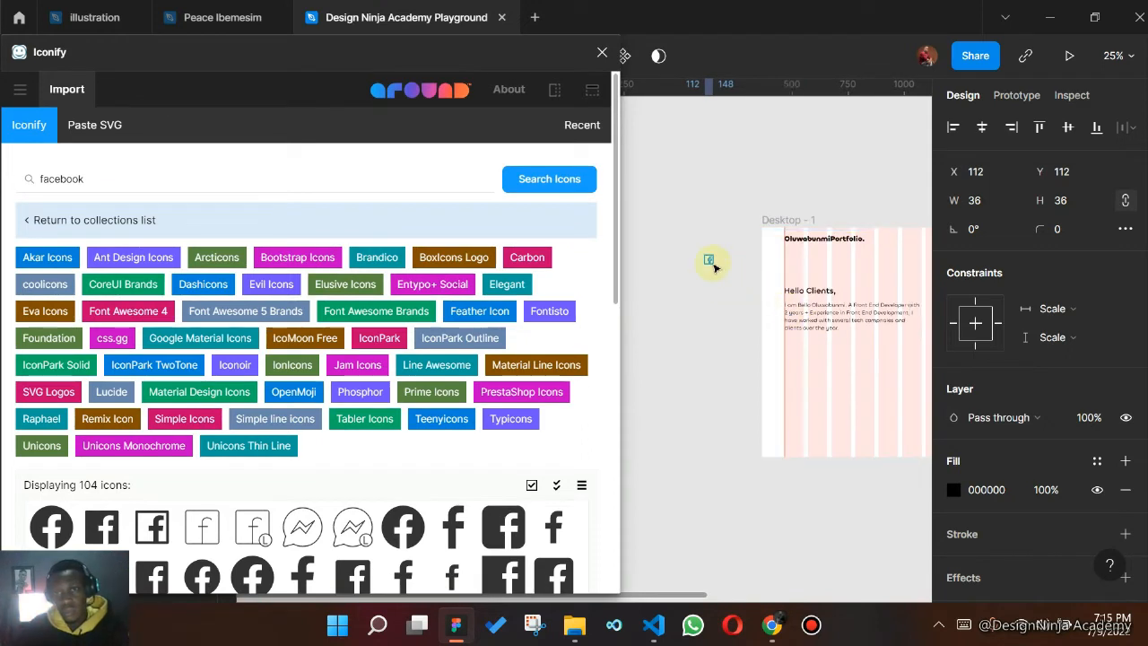
pyautogui.moveTo(711, 262); pyautogui.dragTo(792, 349)
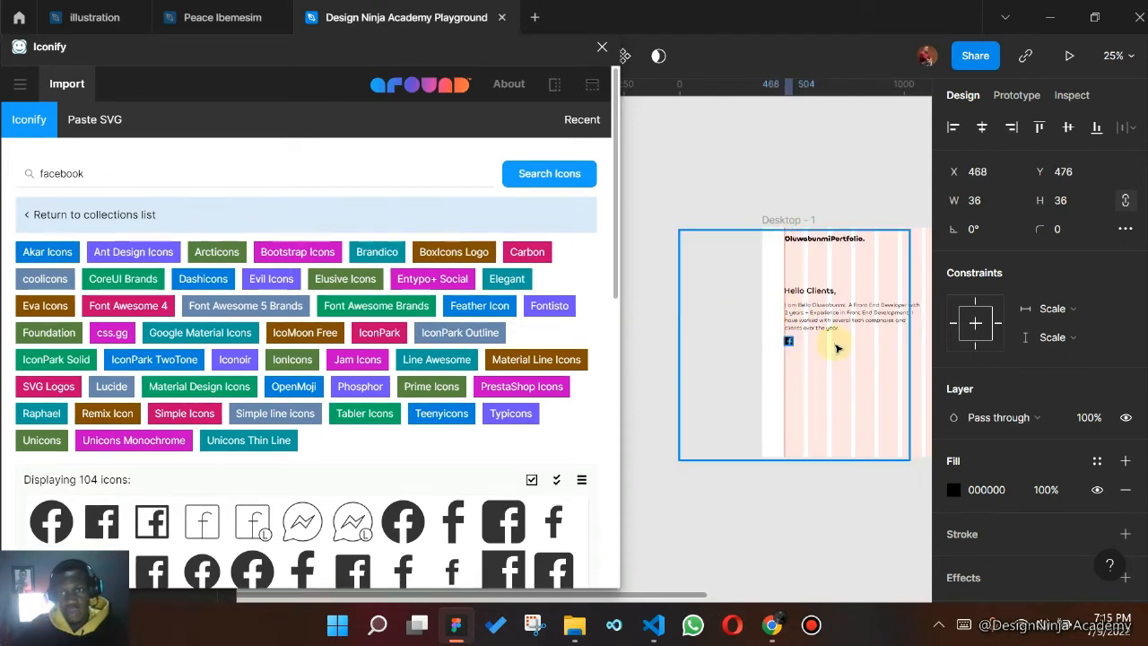
# - Remove the Facebook icon together with its oversized 1024 × 1024 frame
pyautogui.press('Escape')
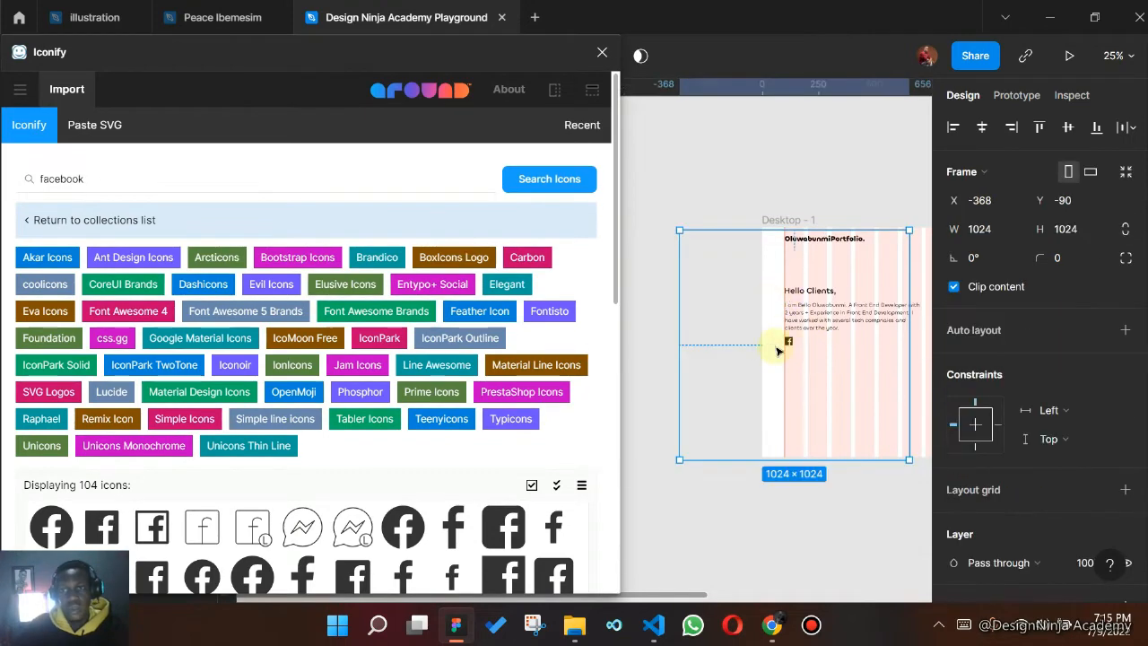
pyautogui.click(790, 341)
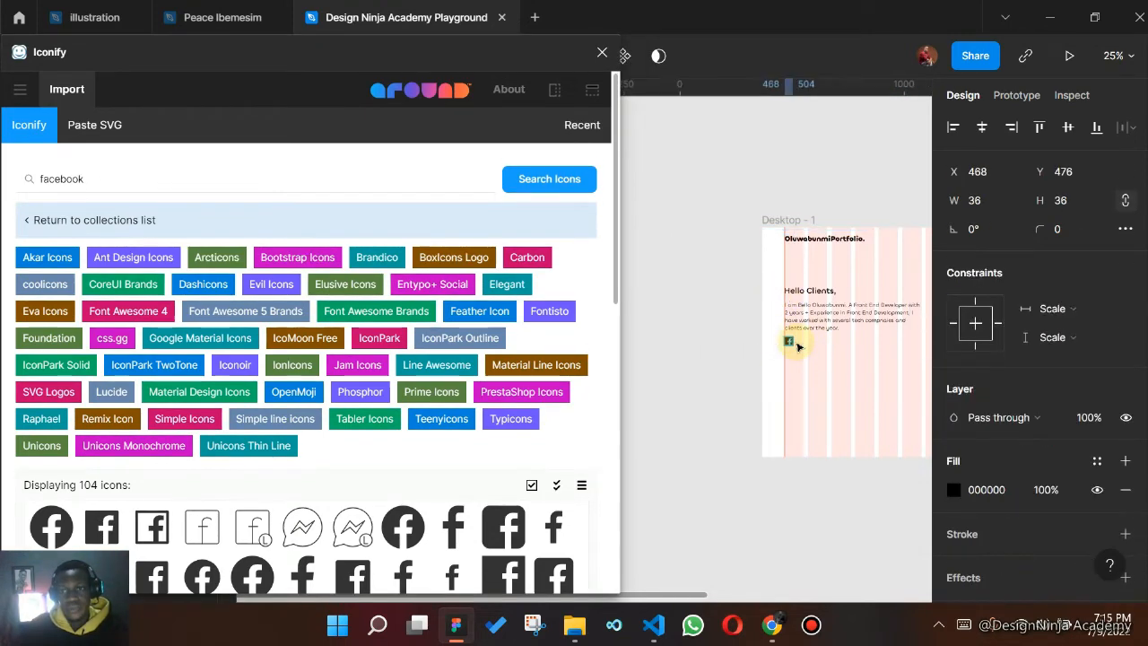
pyautogui.press('Escape')
pyautogui.press('Escape')
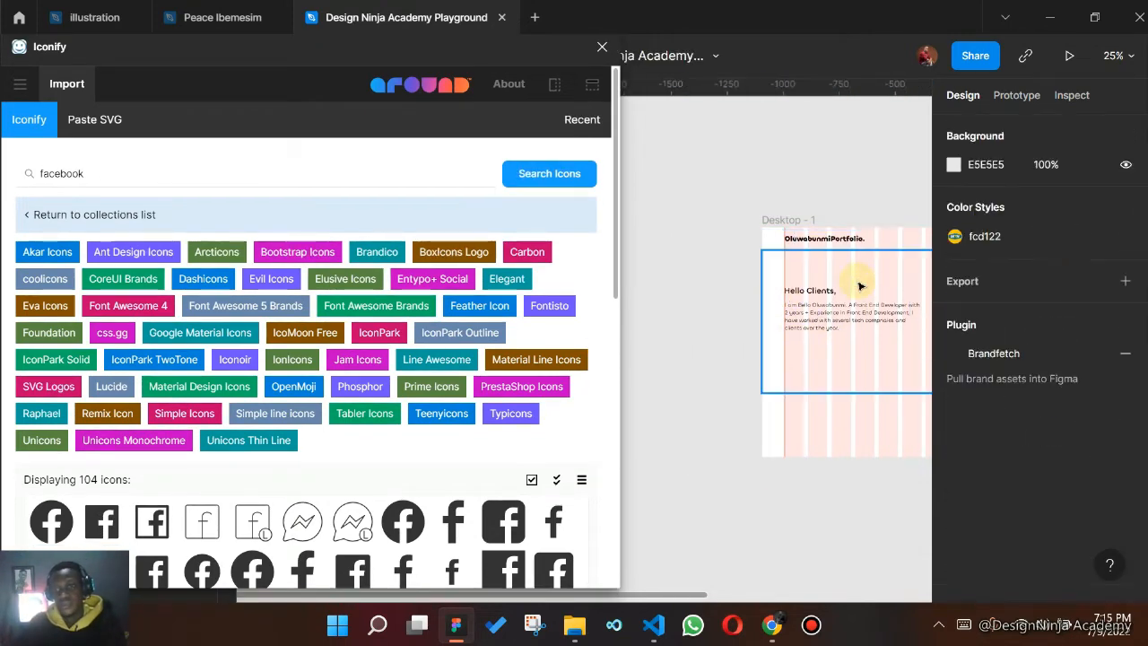
# - Make Frame 1 the parent layer and import the gg:menu-cake icon into it at height 20 in colour #85b6ff
pyautogui.scroll(-6, 385, 512)
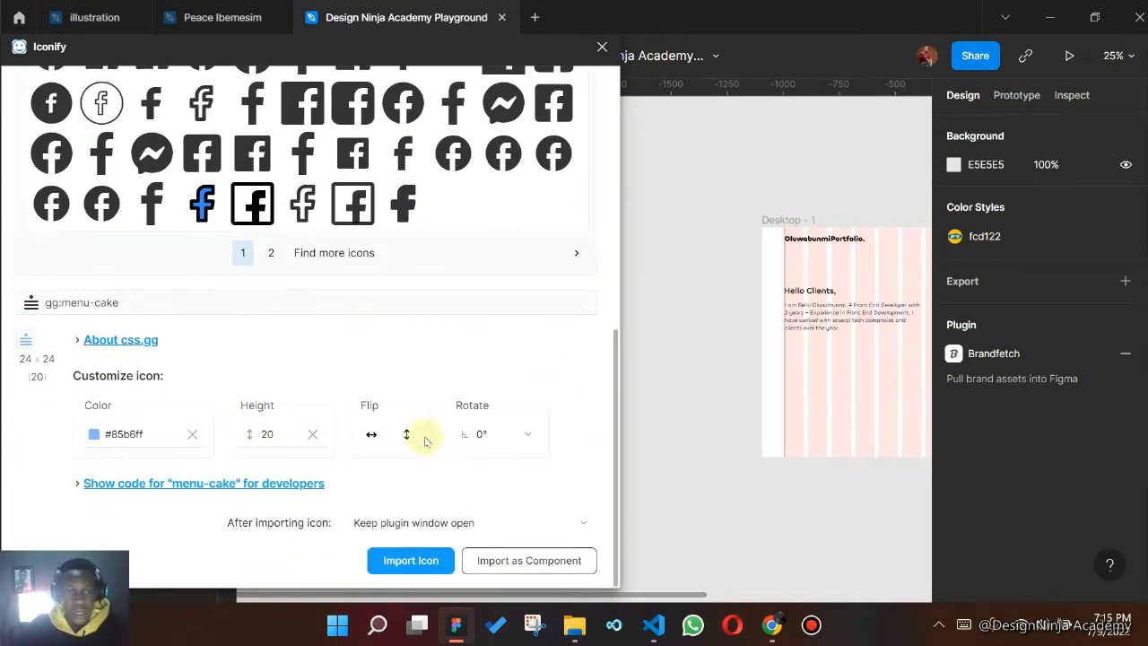
pyautogui.scroll(5, 94, 394)
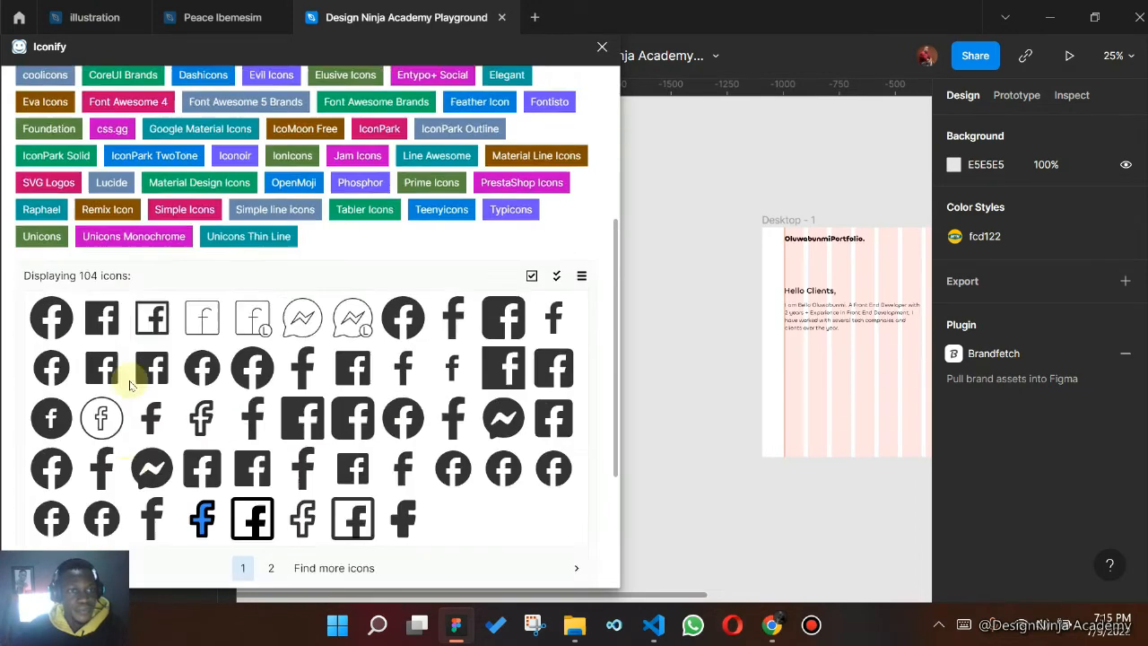
pyautogui.scroll(-5, 269, 421)
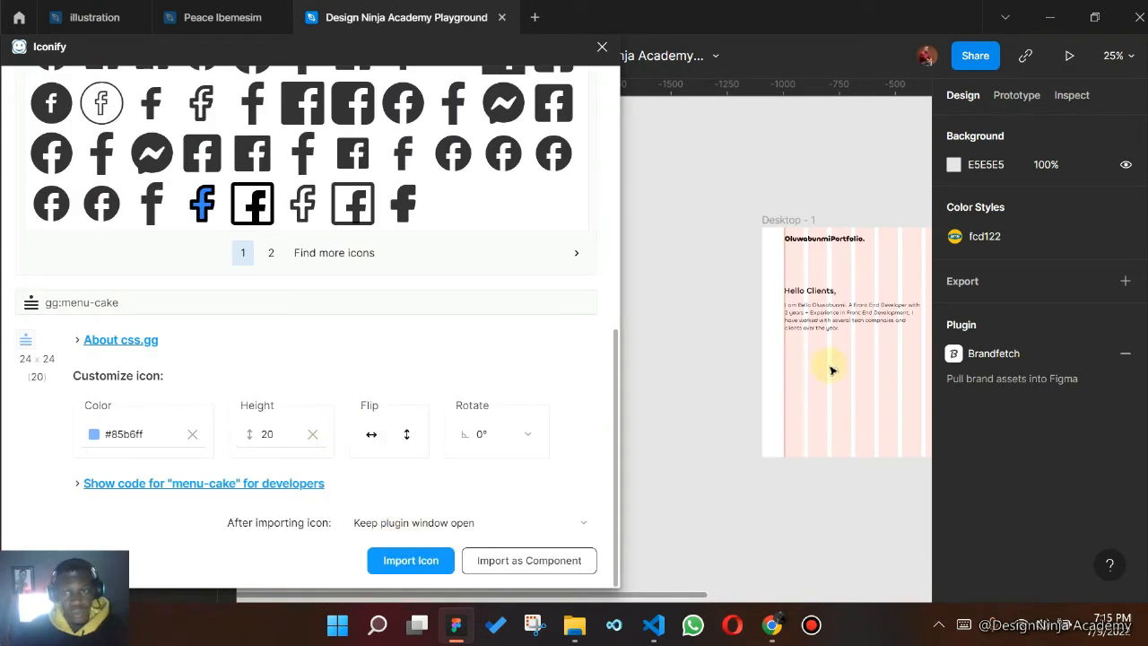
pyautogui.click(861, 343)
pyautogui.scroll(-1, 369, 533)
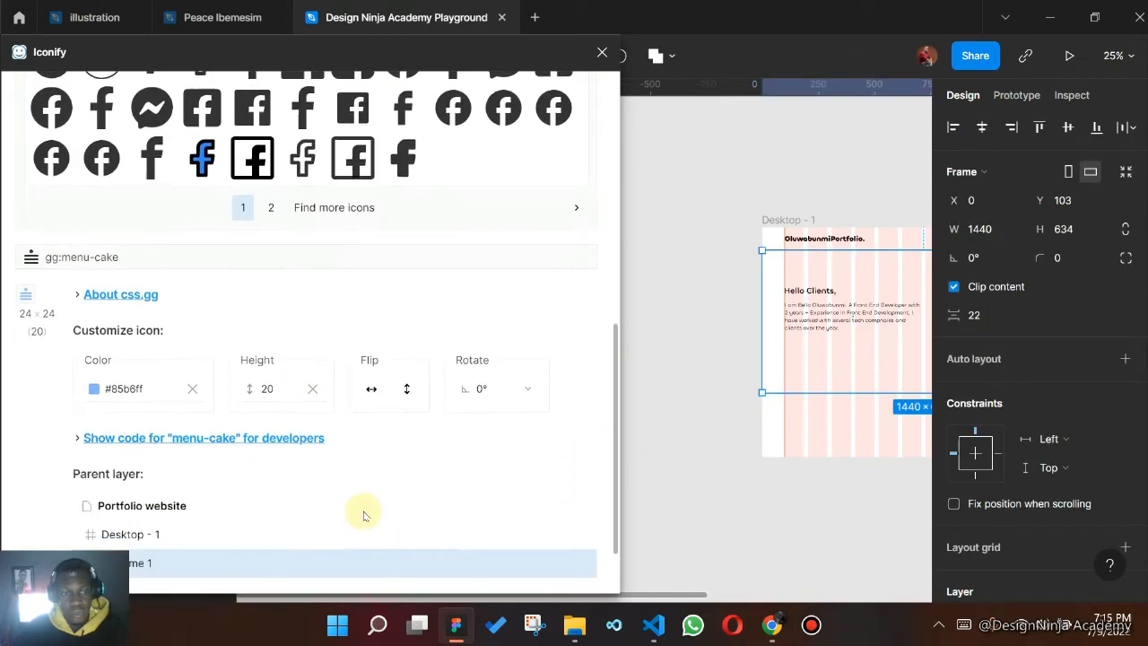
pyautogui.scroll(-1, 363, 515)
pyautogui.click(425, 566)
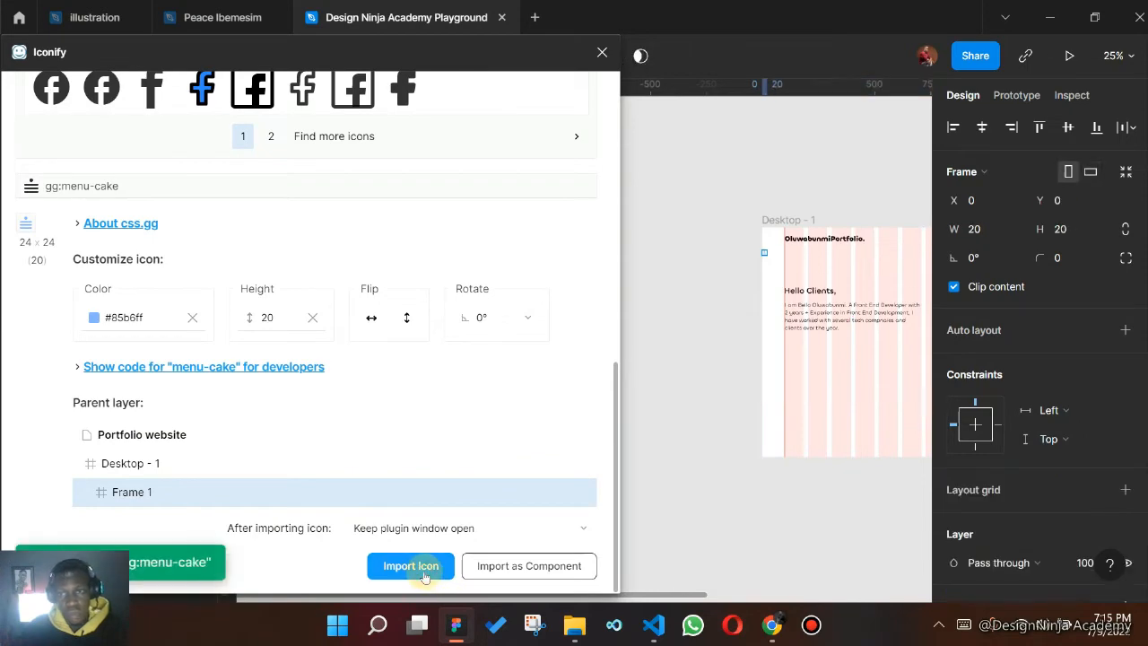
# - Search Iconify for "twitter" and import the ant-design:twitter-square-filled icon into Frame 1 at height 20 in colour #85b6ff
pyautogui.scroll(2, 222, 446)
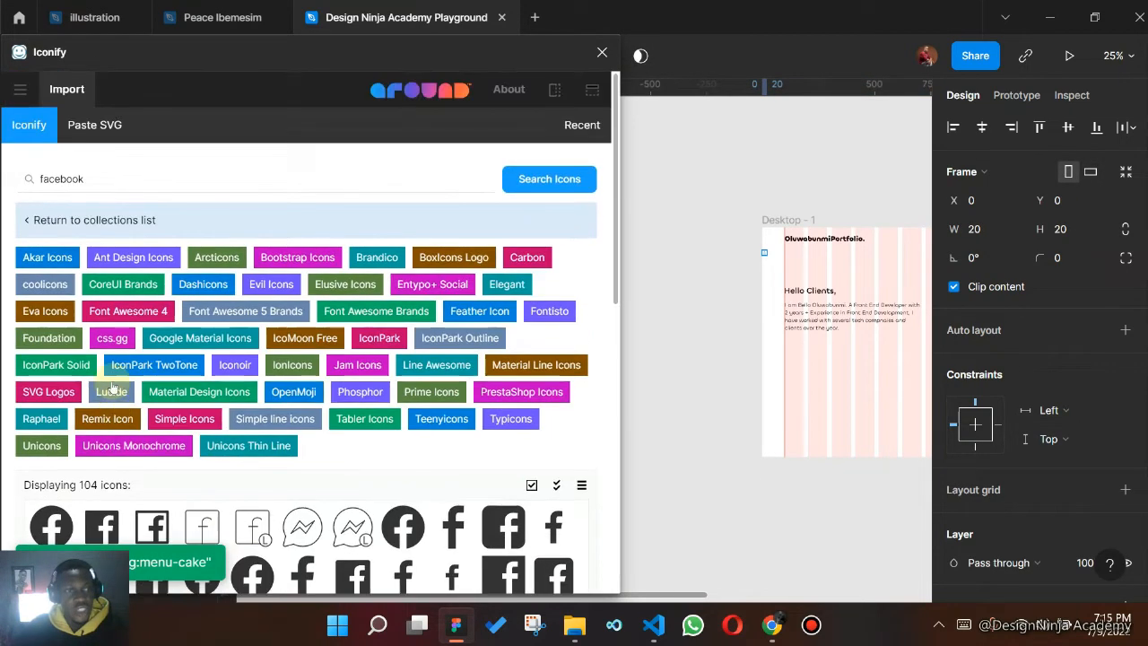
pyautogui.click(96, 178)
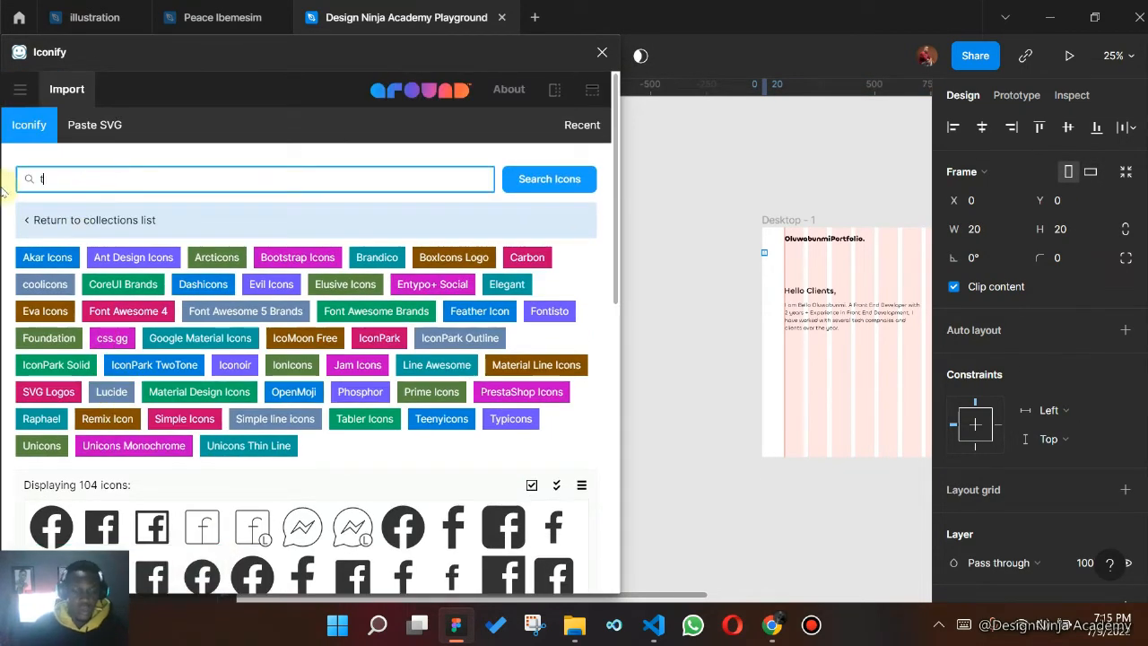
pyautogui.press('Return')
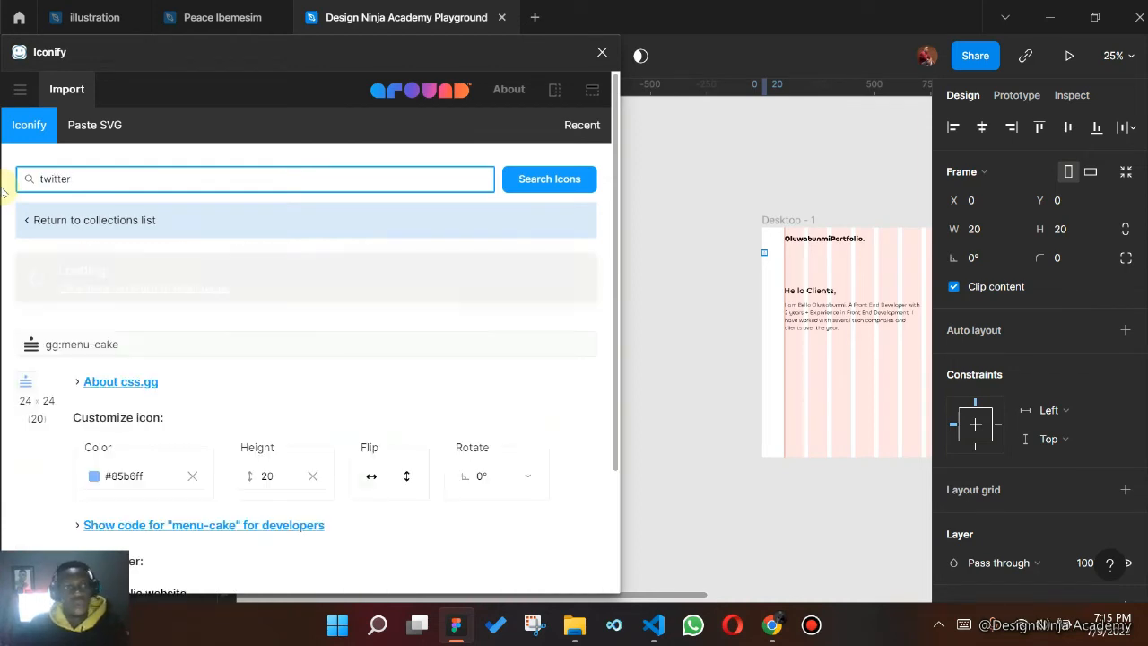
pyautogui.scroll(-5, 148, 399)
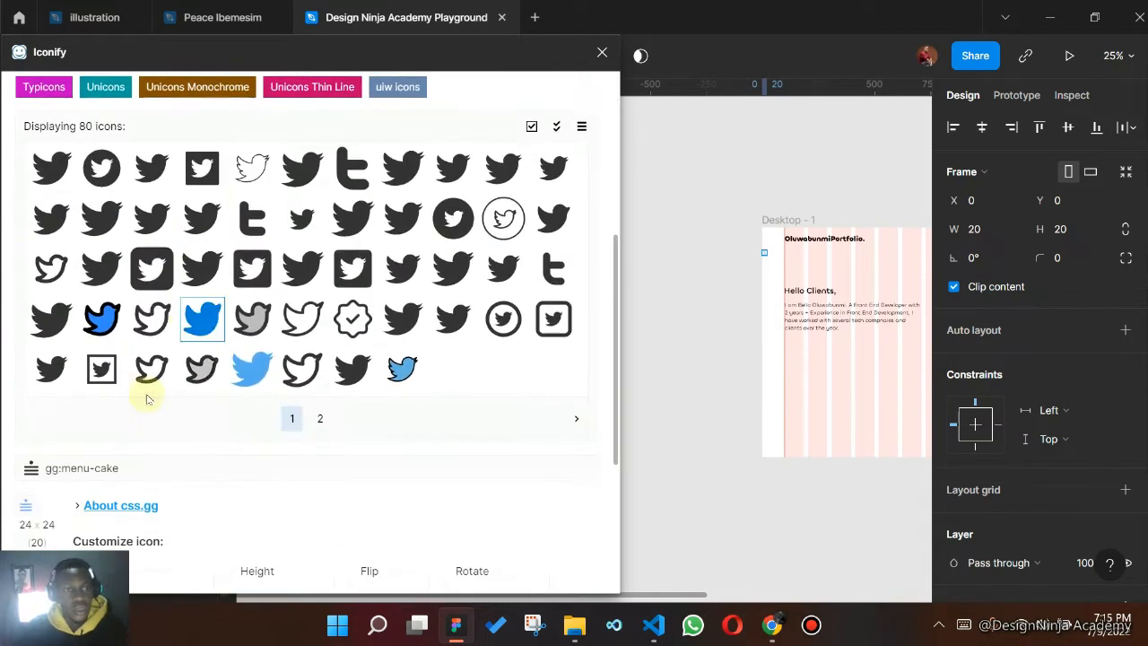
pyautogui.click(202, 167)
pyautogui.scroll(-4, 296, 269)
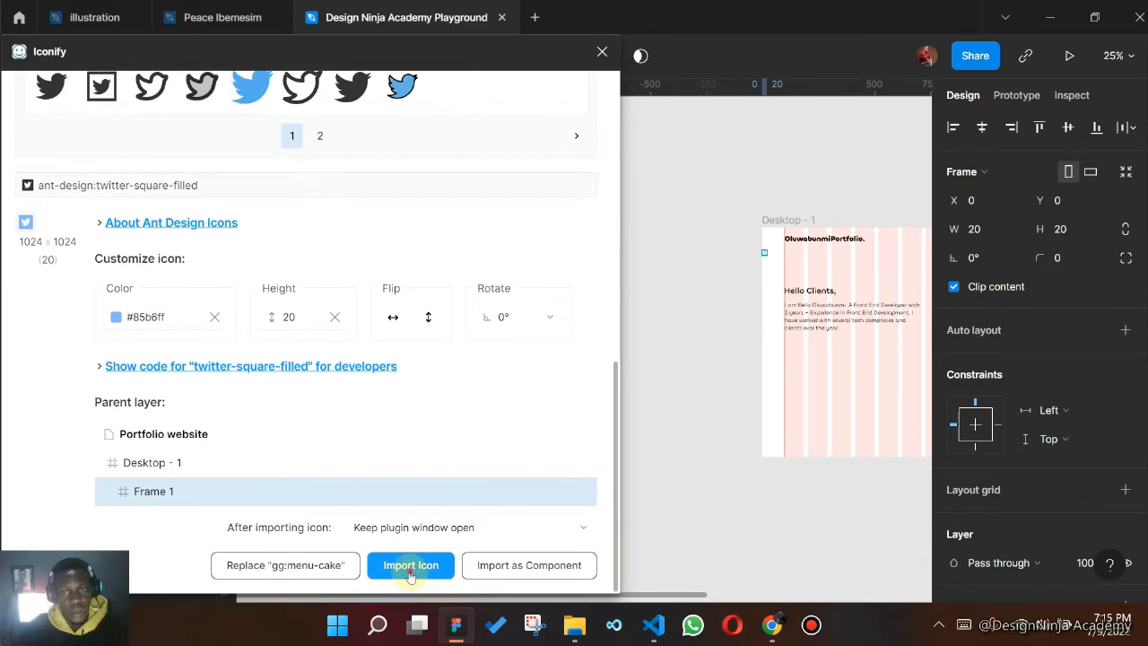
pyautogui.click(410, 567)
# - Search Iconify for "linkedin" and import the el:linkedin icon into Frame 1 at height 20 in colour #85b6ff
pyautogui.scroll(8, 397, 439)
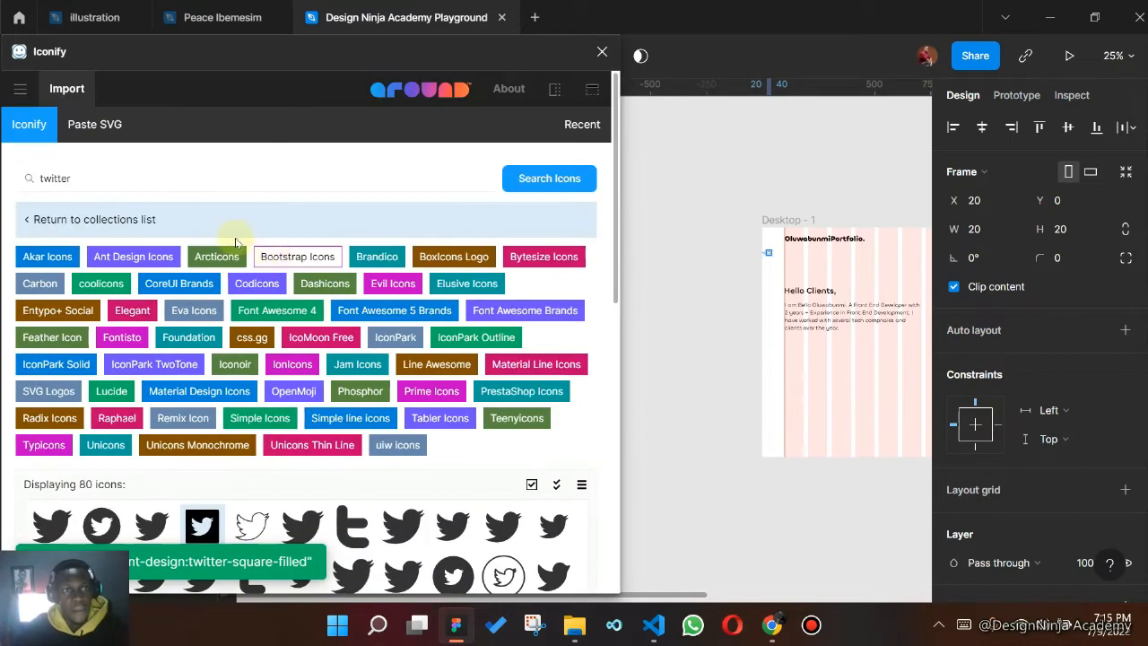
pyautogui.moveTo(72, 178); pyautogui.dragTo(12, 195)
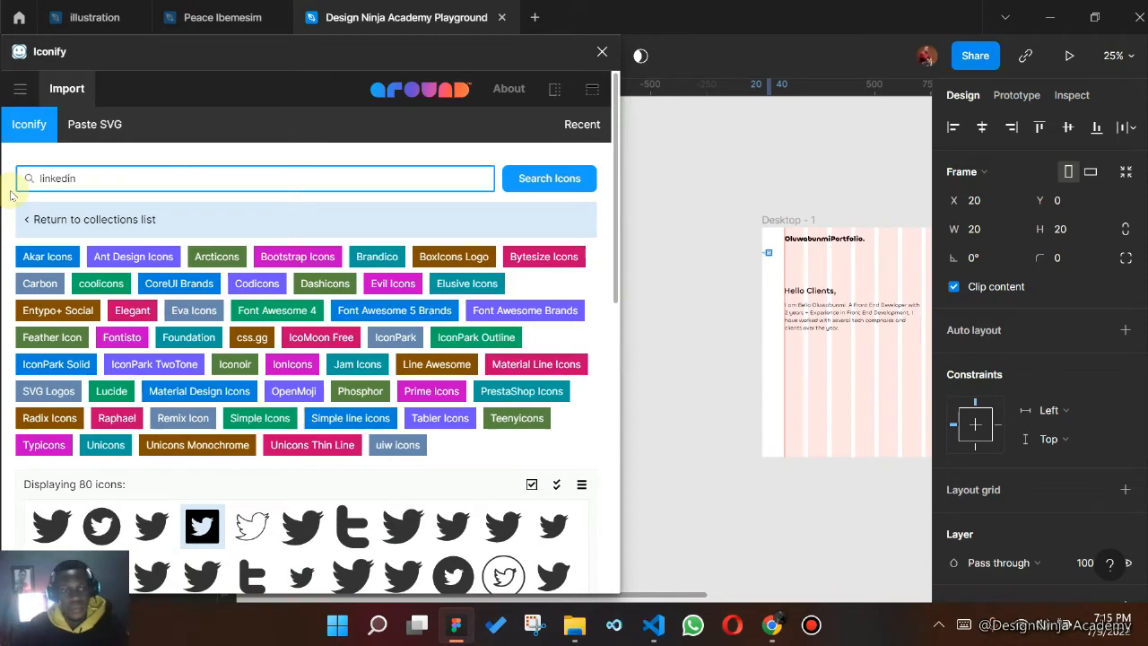
pyautogui.write('linkedin')
pyautogui.press('Return')
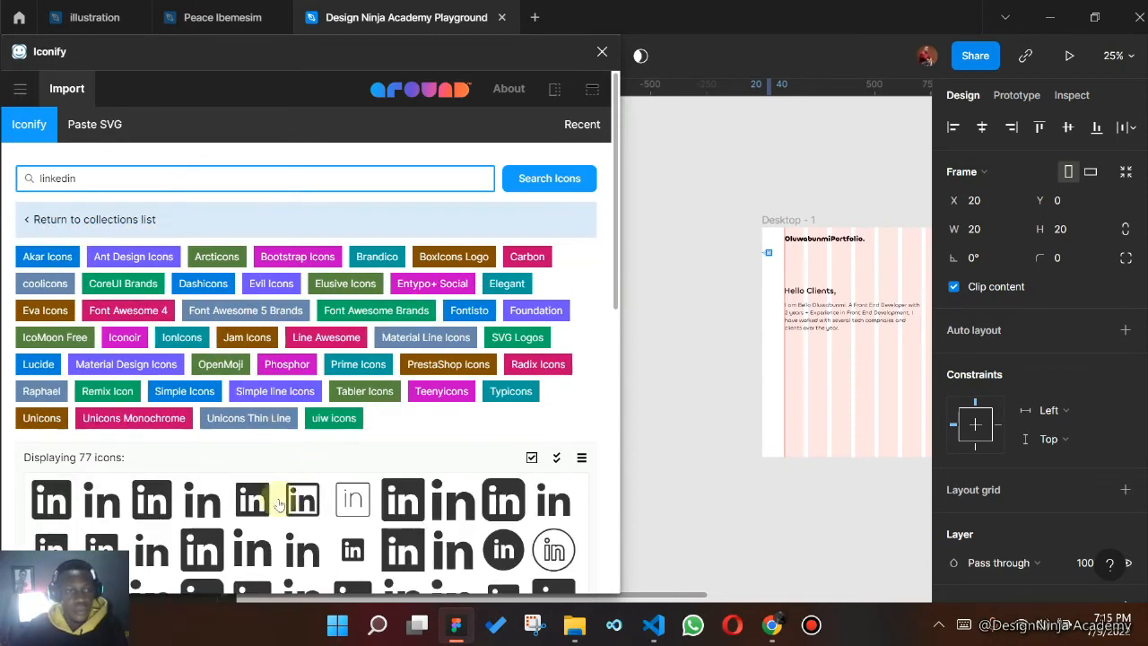
pyautogui.scroll(-3, 358, 489)
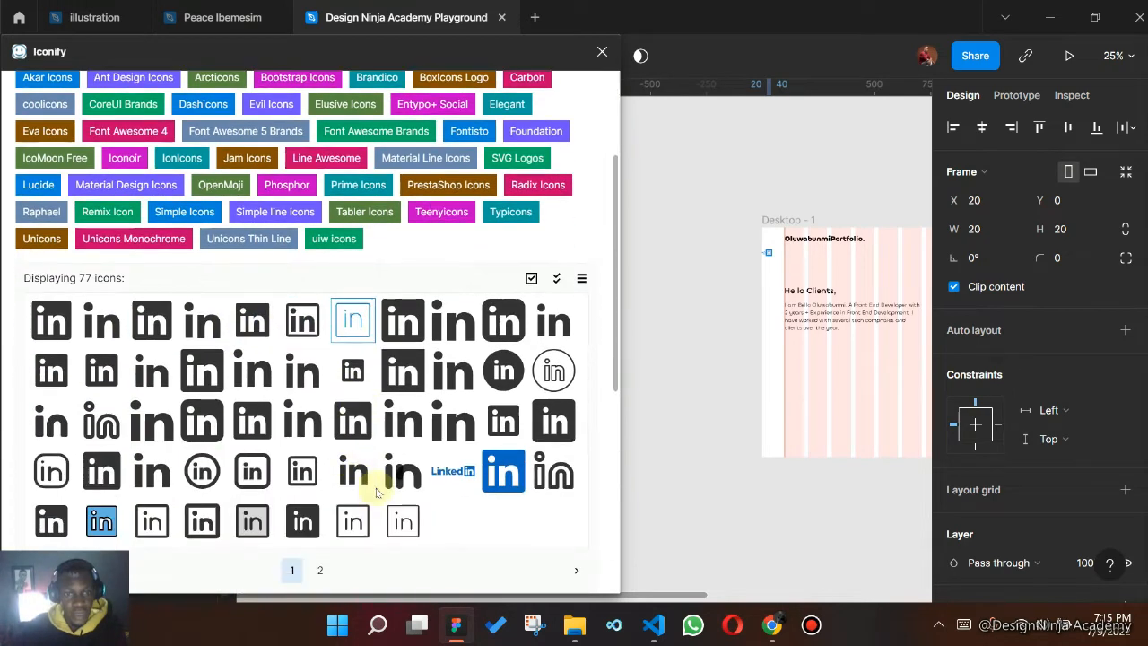
pyautogui.click(405, 375)
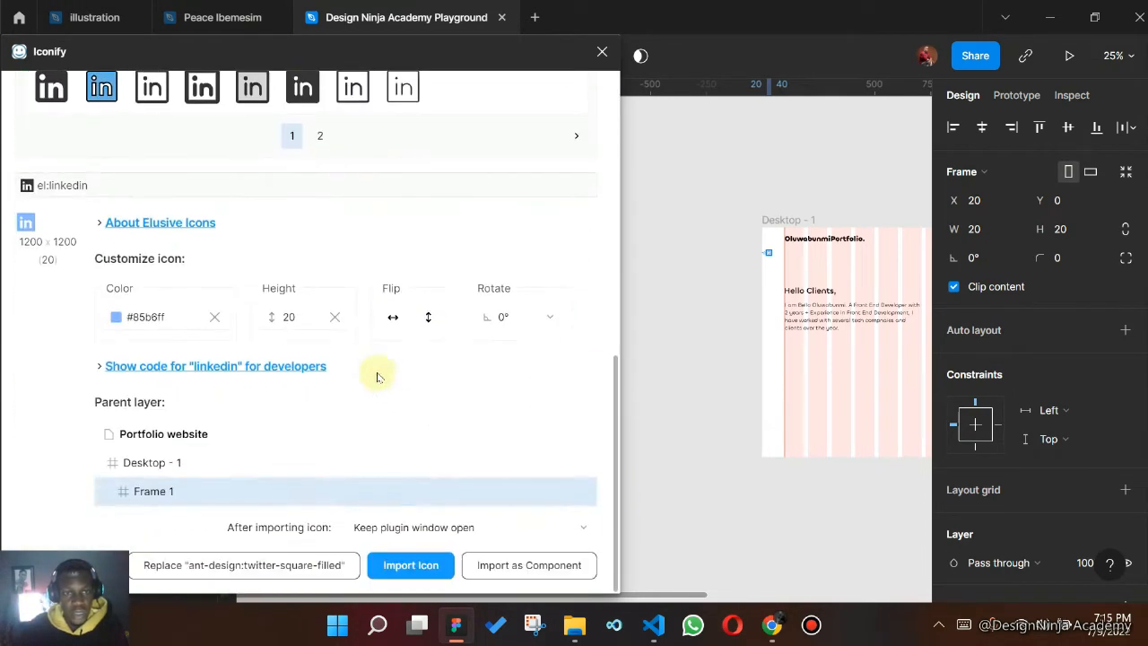
pyautogui.click(430, 574)
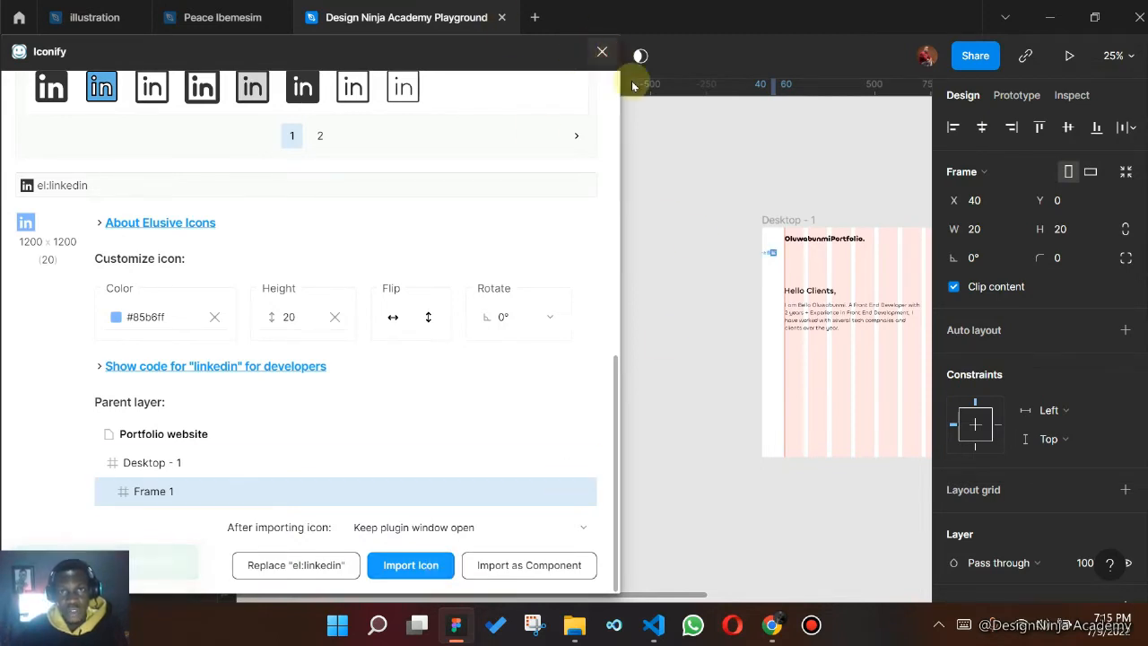
pyautogui.click(601, 51)
# - Move the LinkedIn icon below the introduction paragraph at X 101, Y 384, and place the Twitter icon beside it at X 121, Y 384
pyautogui.scroll(3, 361, 441)
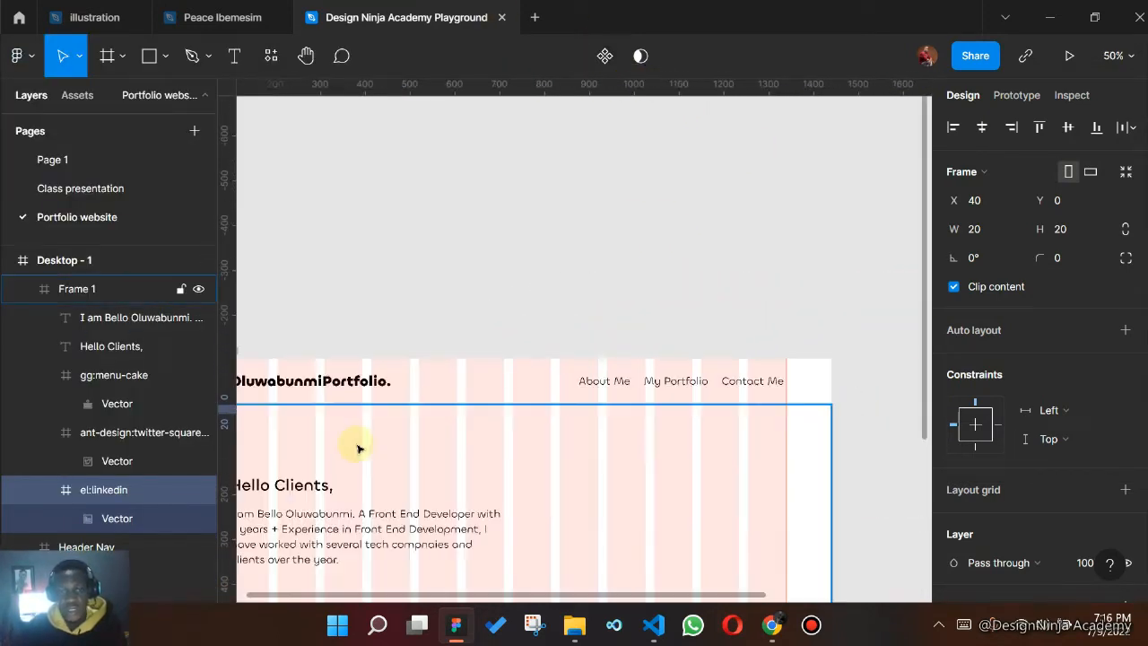
pyautogui.hscroll(-5, 417, 440)
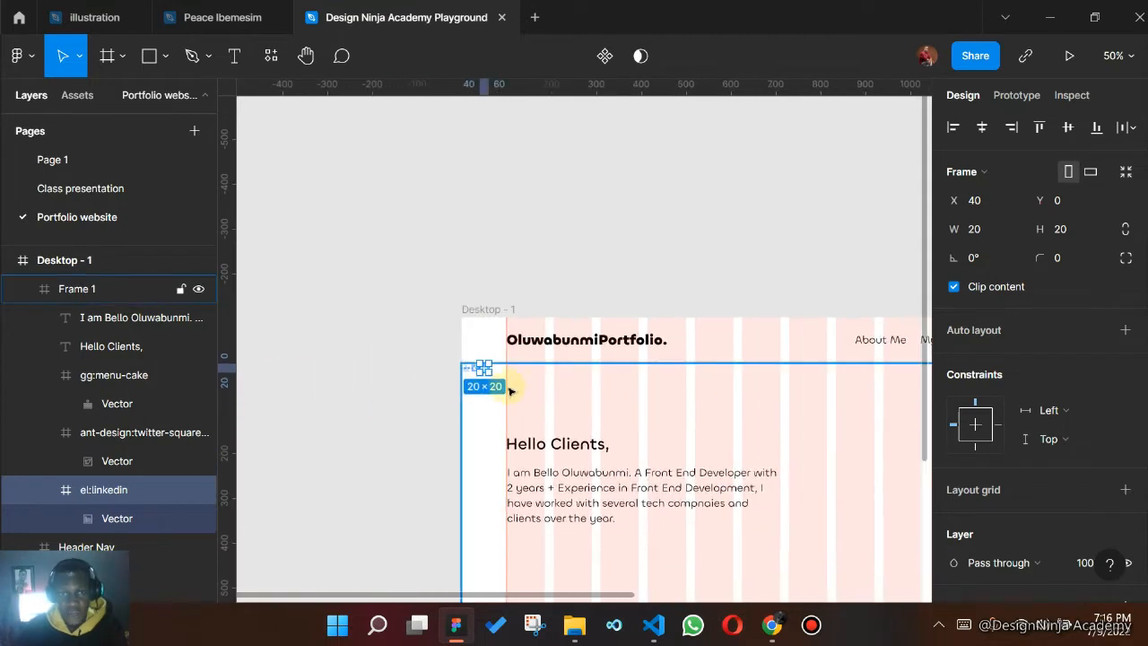
pyautogui.moveTo(482, 367); pyautogui.dragTo(526, 549)
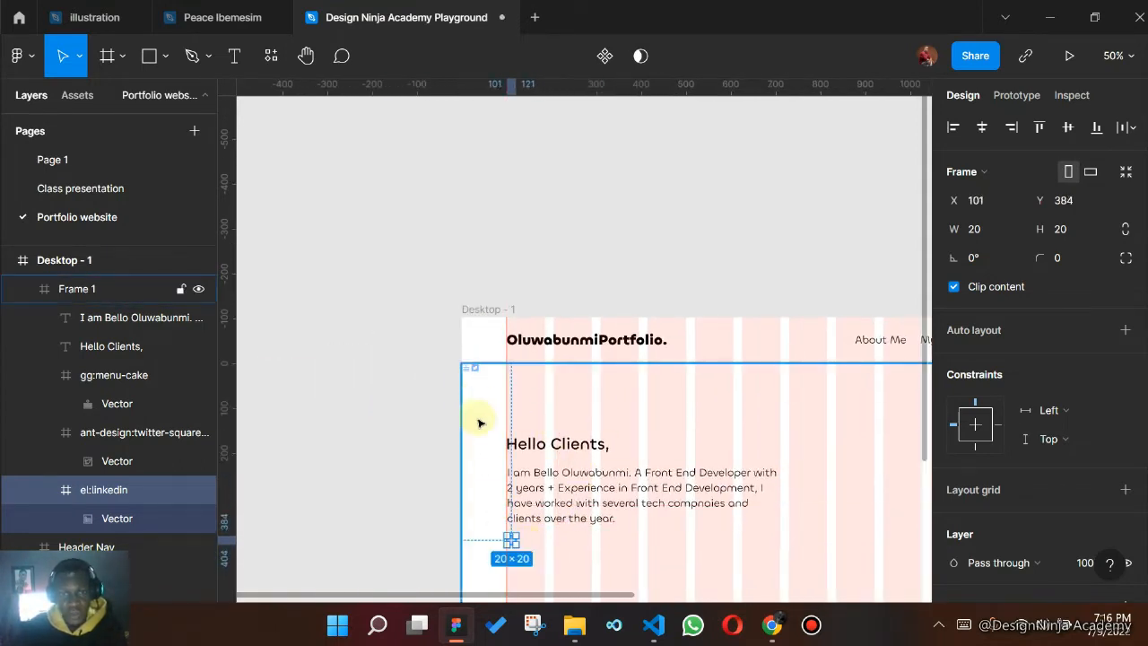
pyautogui.moveTo(474, 371); pyautogui.dragTo(520, 541)
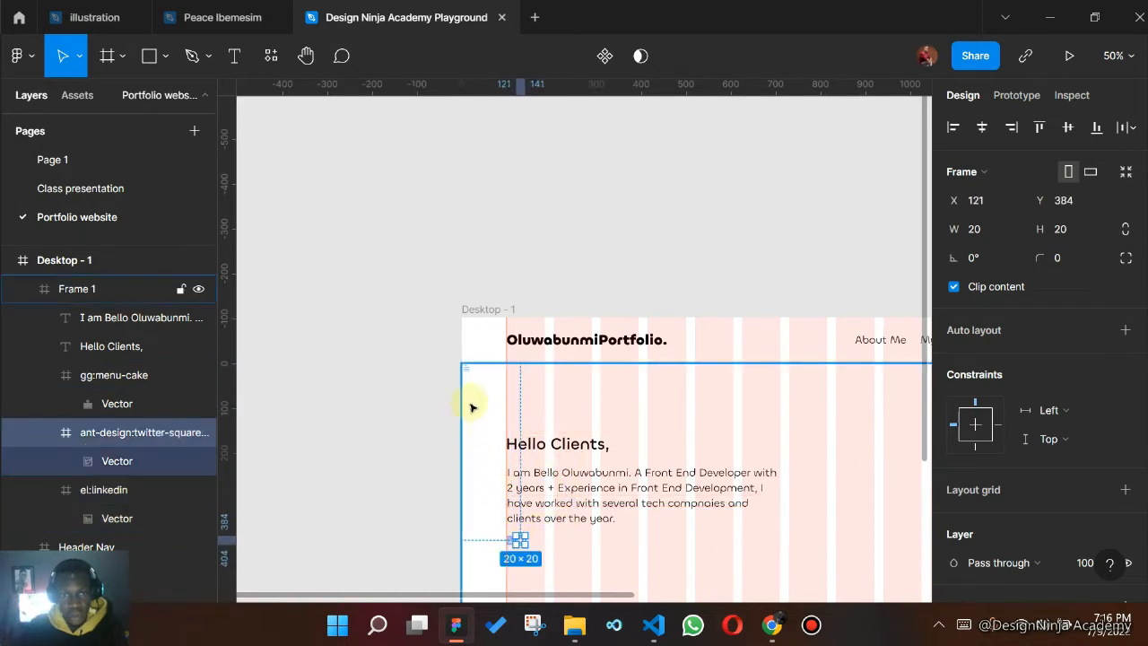
# - Remove the gg:menu-cake icon from Frame 1
pyautogui.click(466, 367)
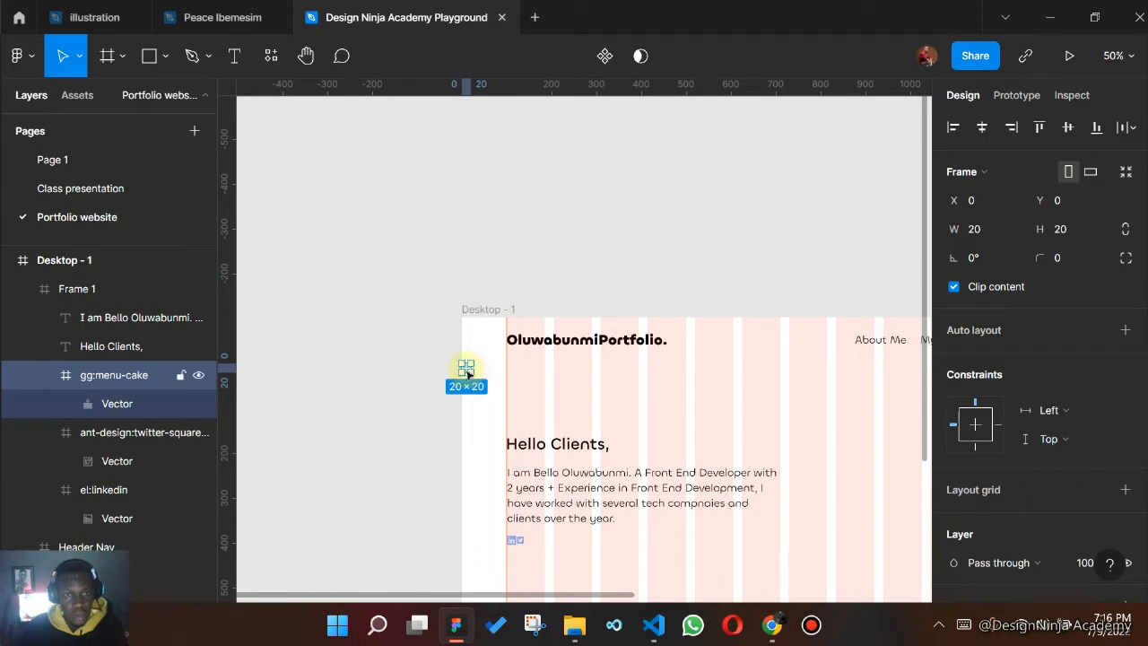
pyautogui.moveTo(468, 374); pyautogui.dragTo(547, 543)
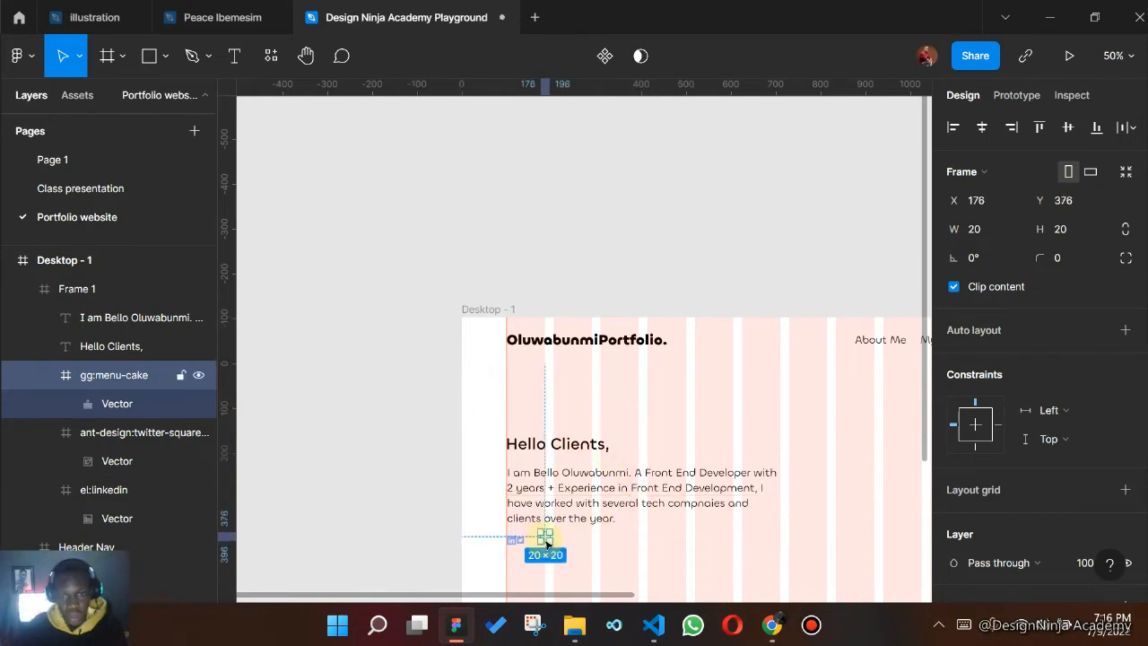
pyautogui.press('Delete')
# - Search Iconify for "facebook" and import the ant-design:facebook-filled icon at height 20 in colour #85b6ff
pyautogui.scroll(-1, 566, 541)
pyautogui.hotkey('ctrl', '+')
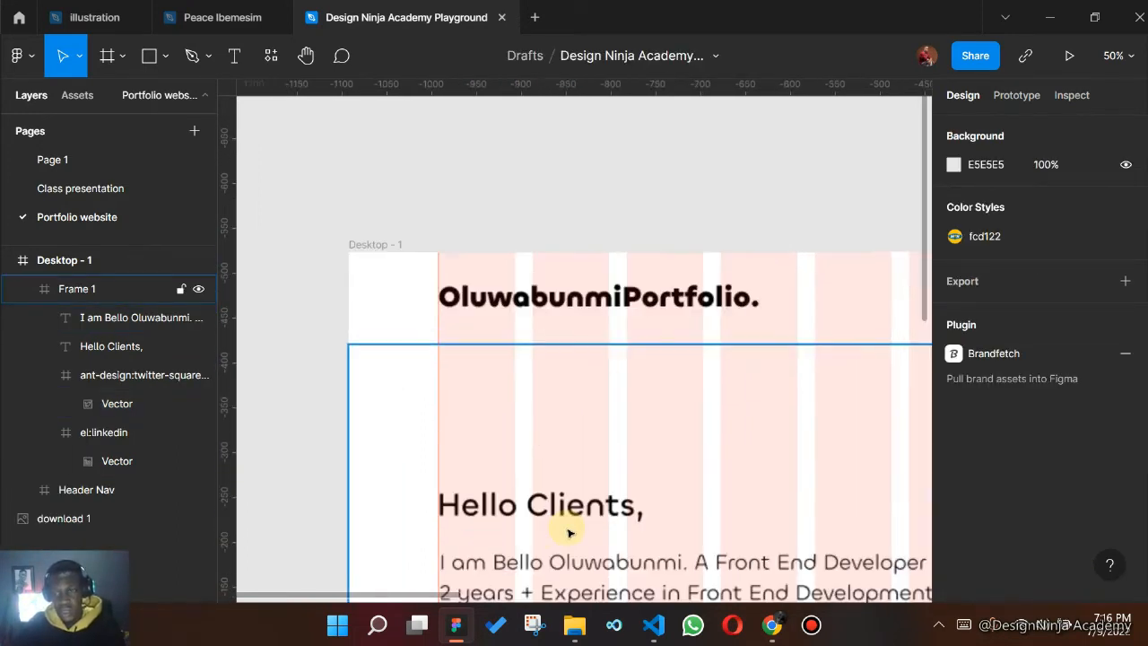
pyautogui.moveTo(505, 525); pyautogui.dragTo(635, 240)
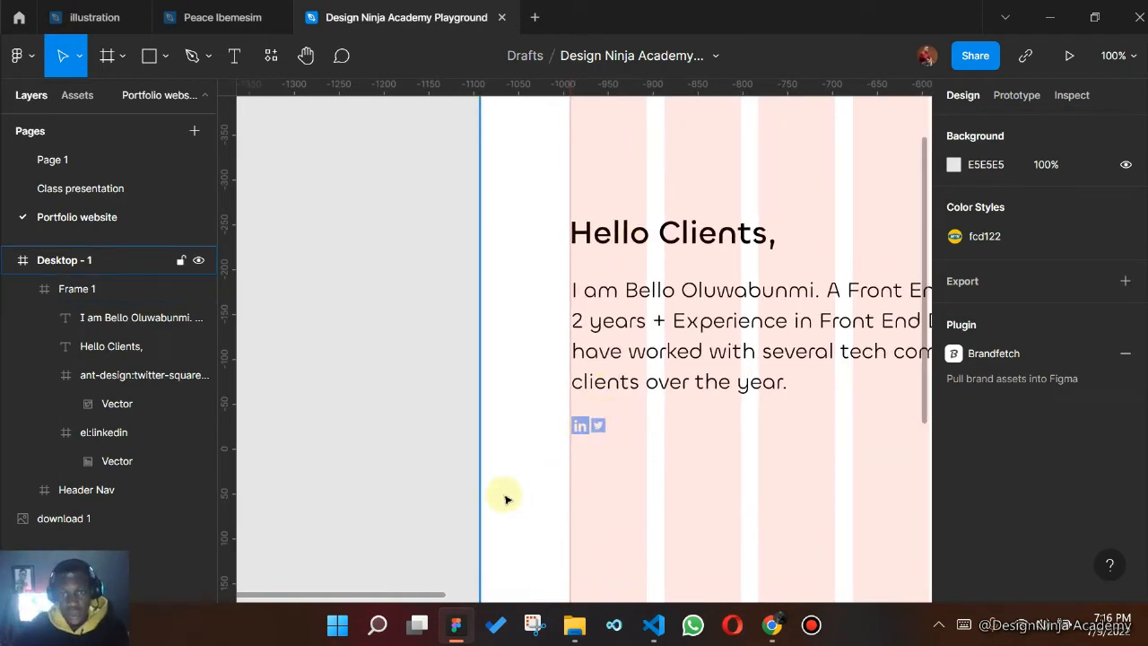
pyautogui.hotkey('ctrl', '/')
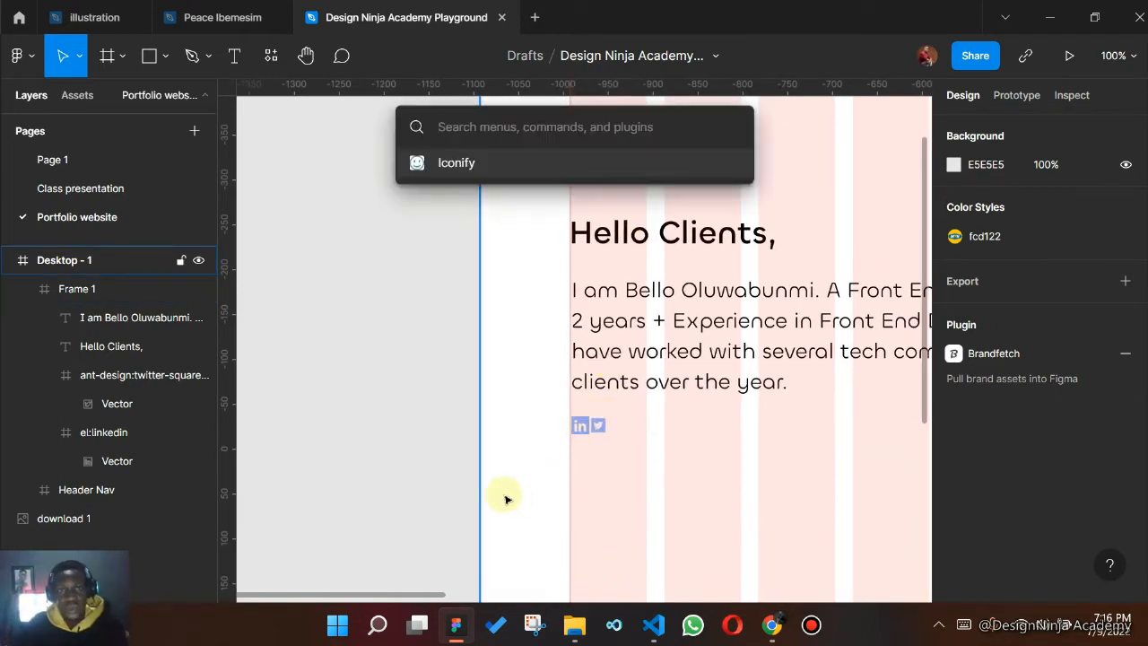
pyautogui.click(574, 167)
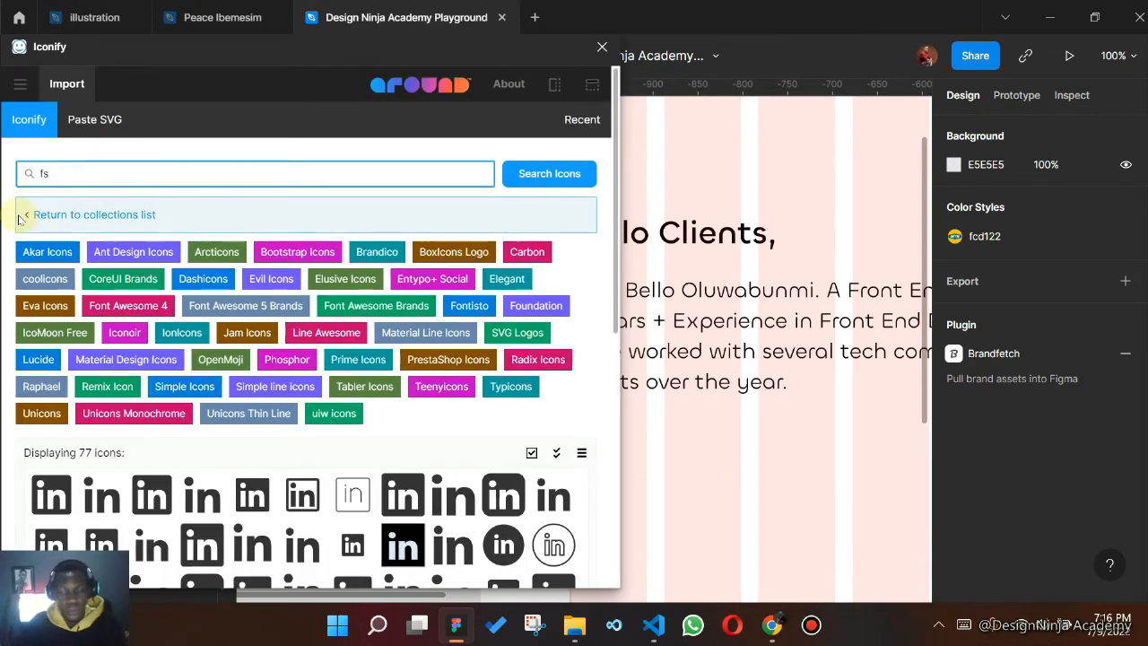
pyautogui.press('BackSpace')
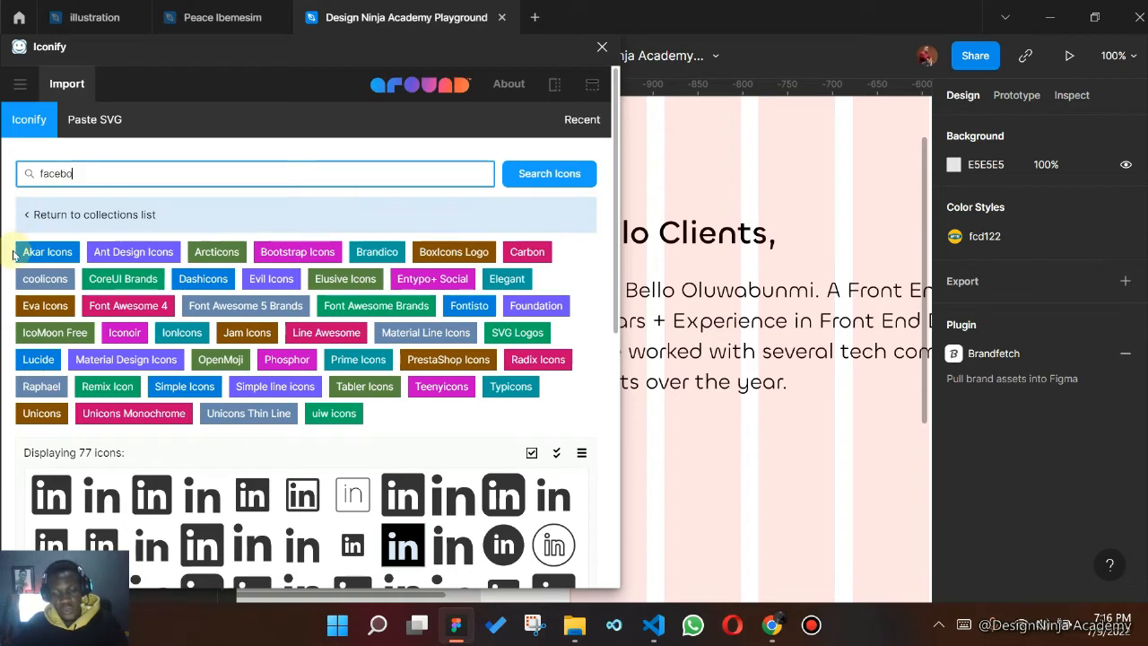
pyautogui.press('Return')
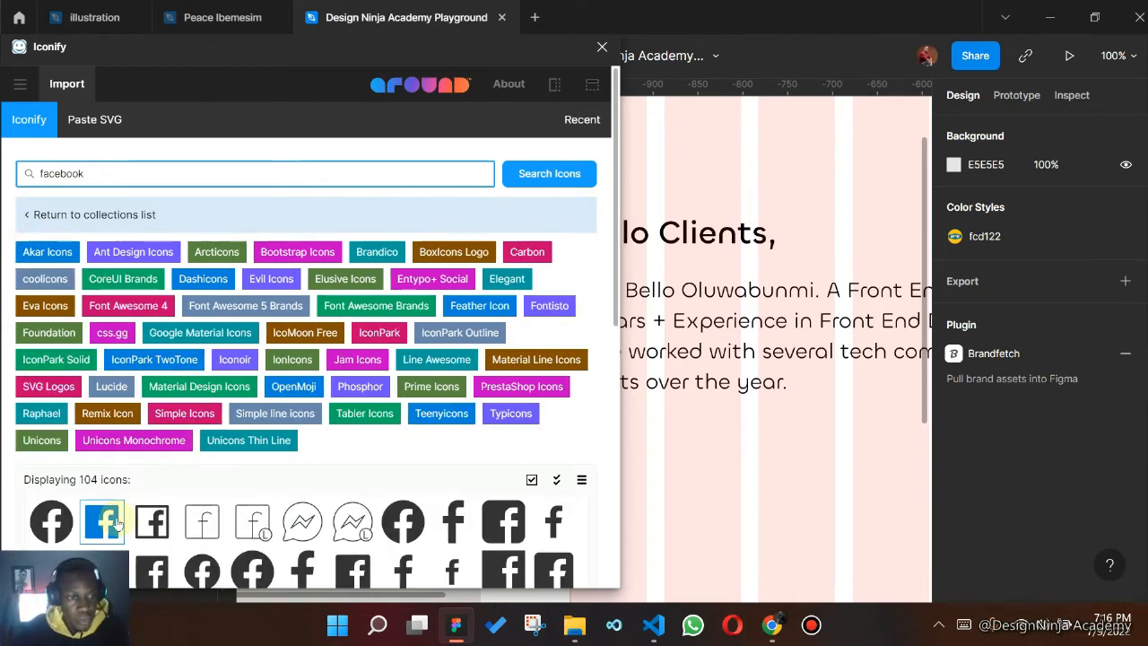
pyautogui.scroll(-2, 179, 520)
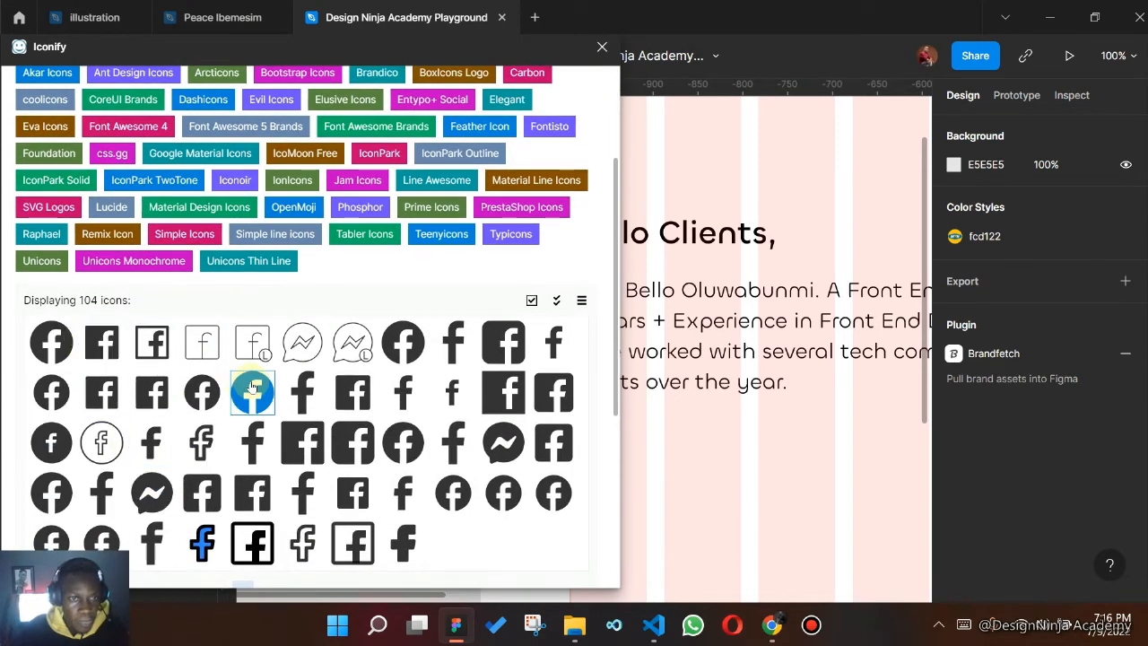
pyautogui.scroll(-2, 254, 387)
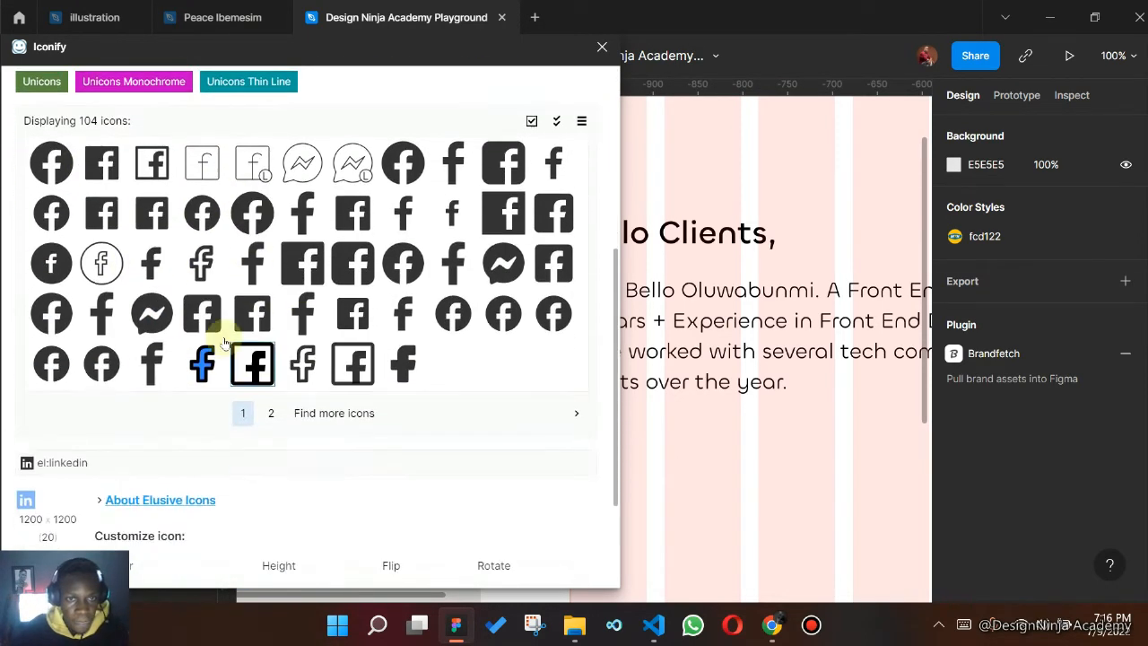
pyautogui.click(97, 171)
pyautogui.scroll(-2, 430, 320)
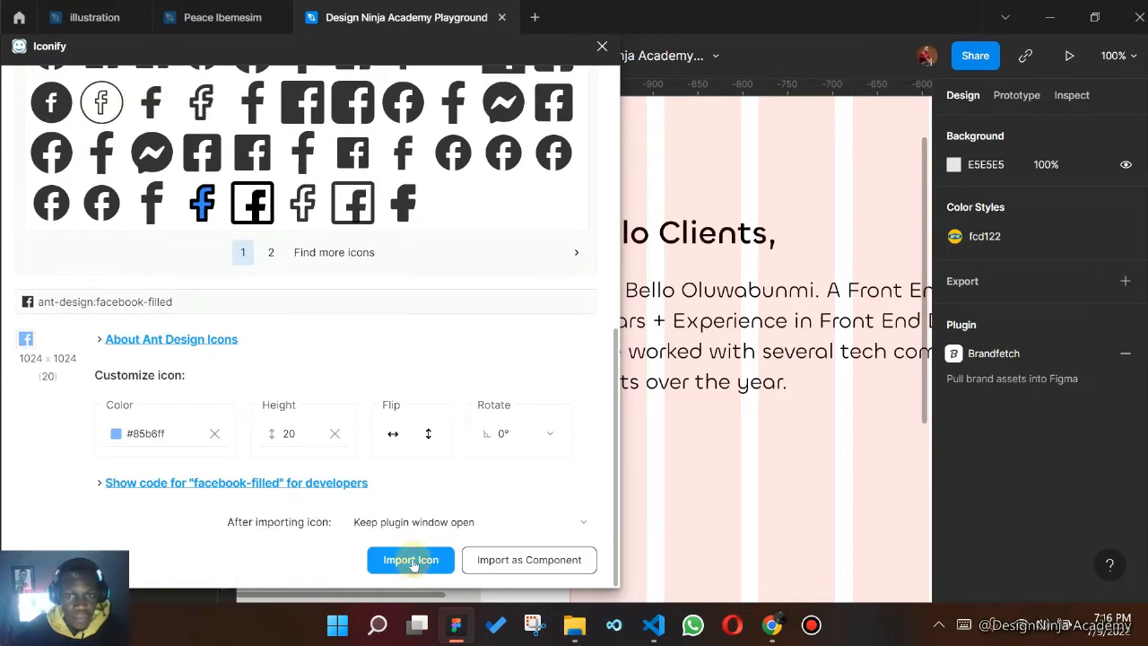
pyautogui.click(410, 562)
pyautogui.click(599, 46)
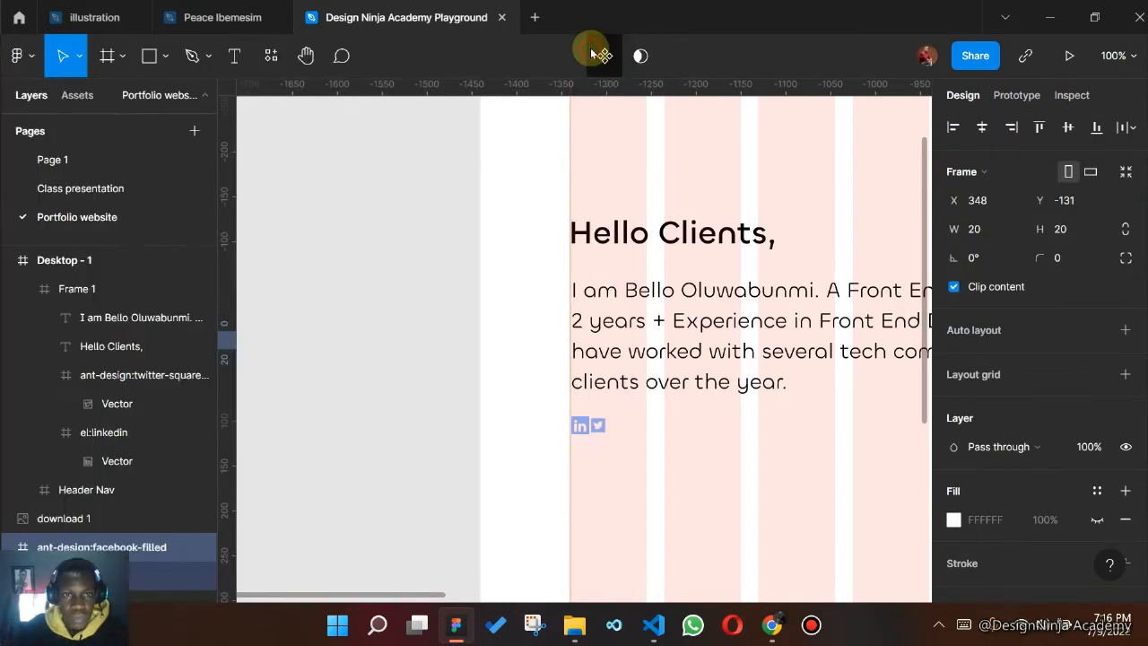
# - Move the Facebook icon into Frame 1 and space the icons below the paragraph, with Twitter at X 141 and Facebook at X 181
pyautogui.scroll(4, 600, 251)
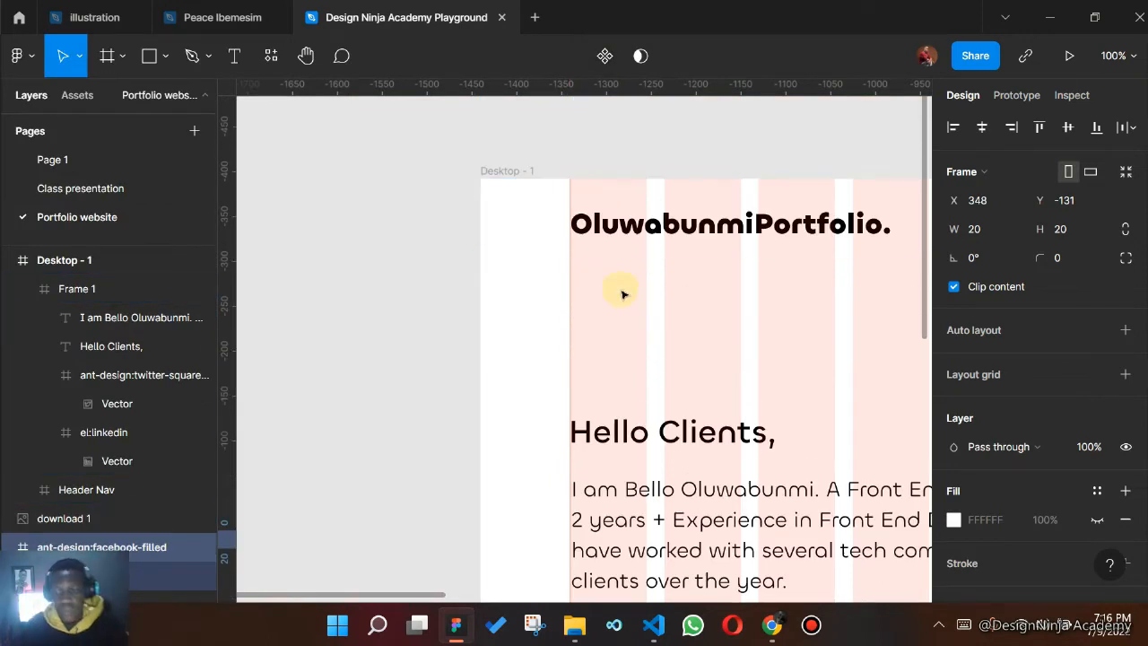
pyautogui.scroll(-5, 624, 294)
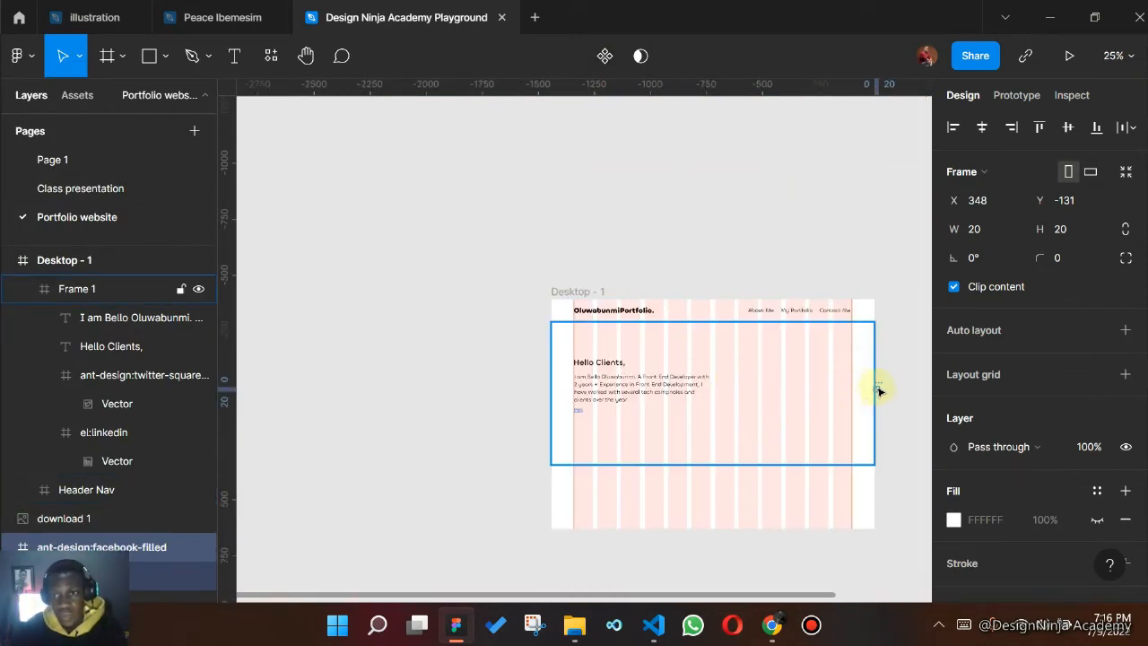
pyautogui.moveTo(879, 390); pyautogui.dragTo(588, 402)
pyautogui.hotkey('ctrl', '+')
pyautogui.hotkey('ctrl', '+')
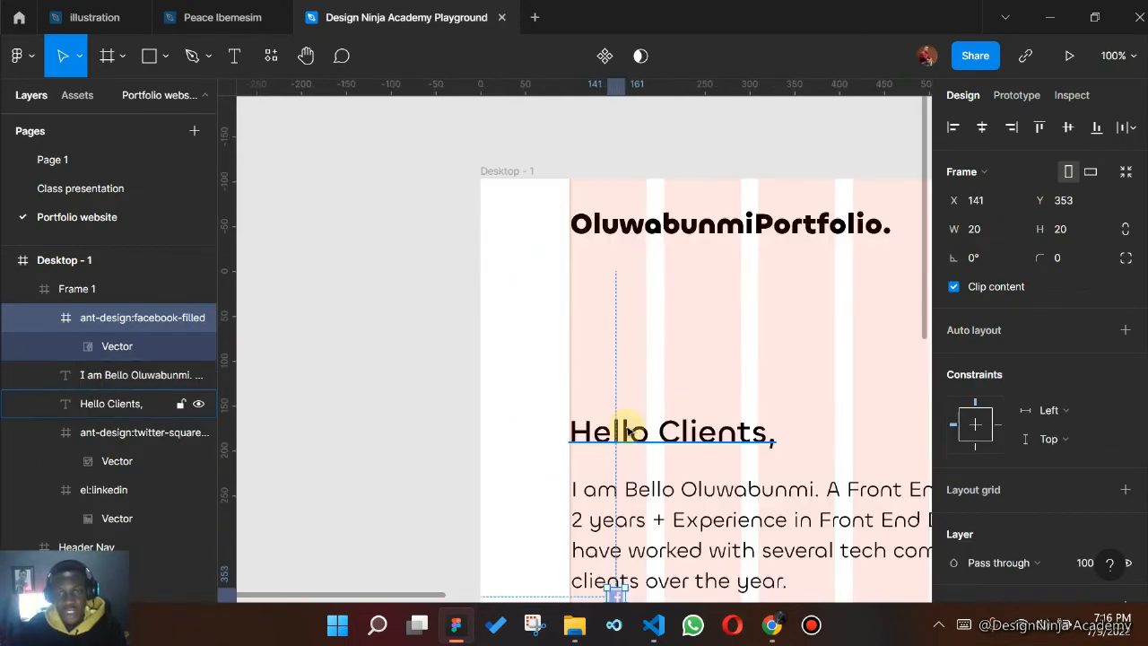
pyautogui.scroll(-5, 628, 431)
pyautogui.moveTo(616, 271); pyautogui.dragTo(626, 309)
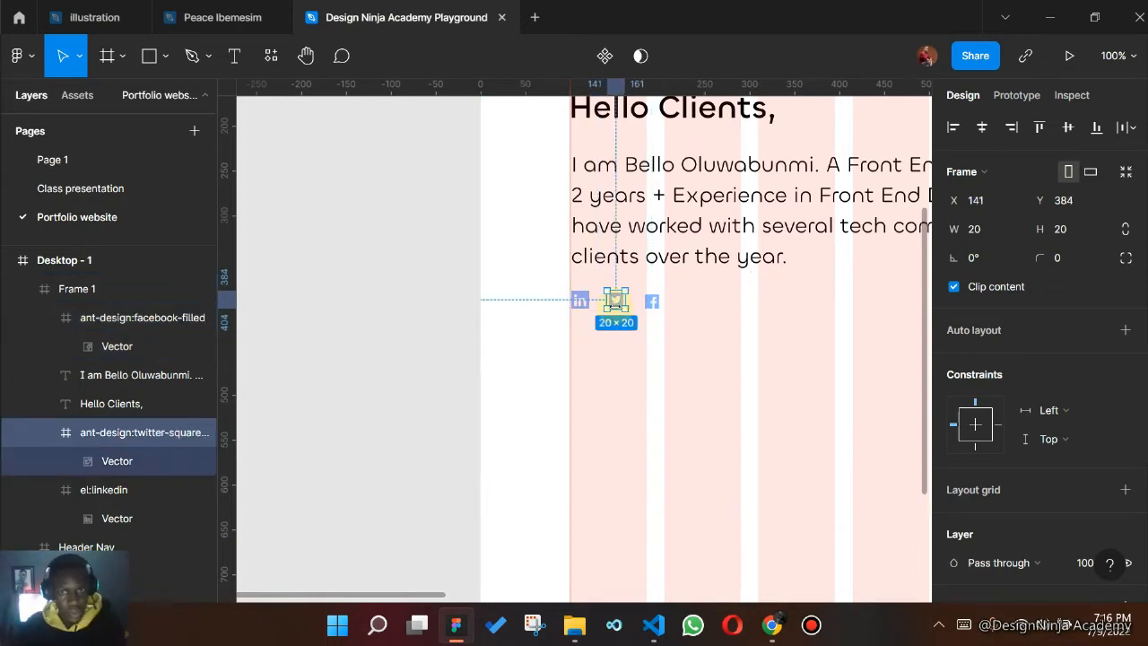
# - Lock the LinkedIn icon's proportions and set its width to 36
pyautogui.click(581, 302)
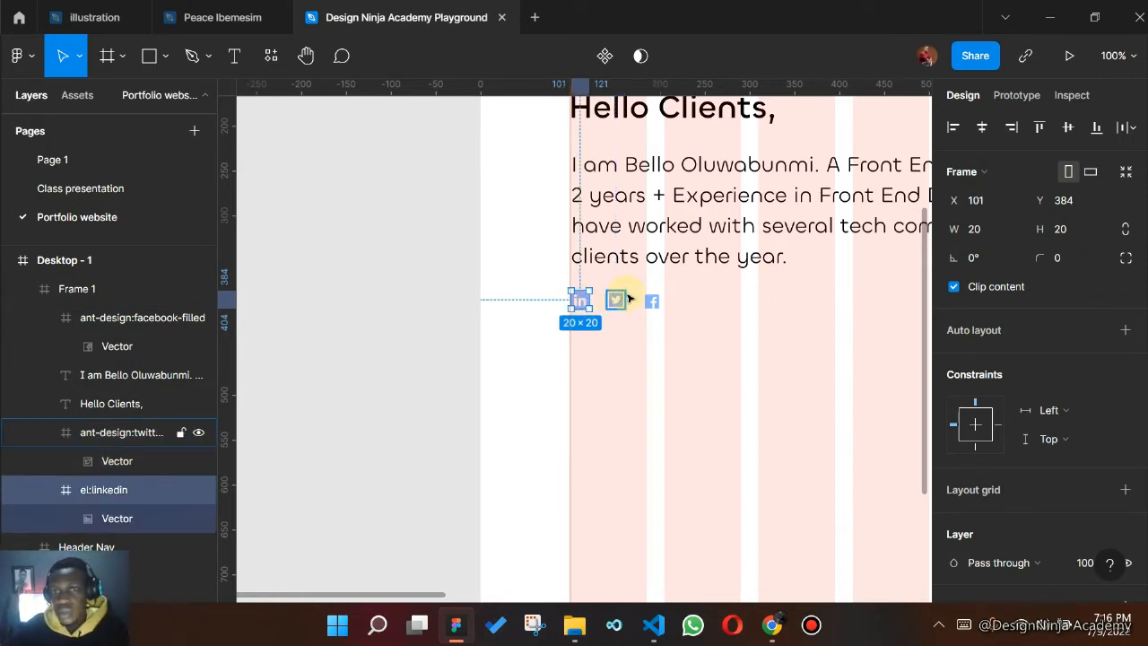
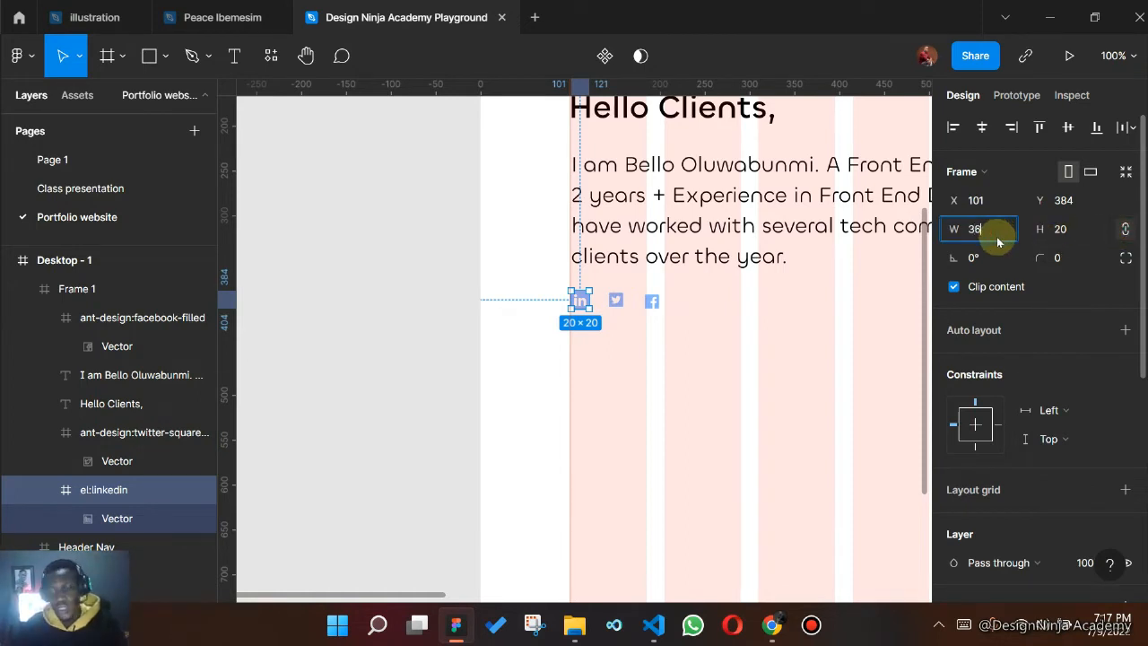
pyautogui.press('Return')
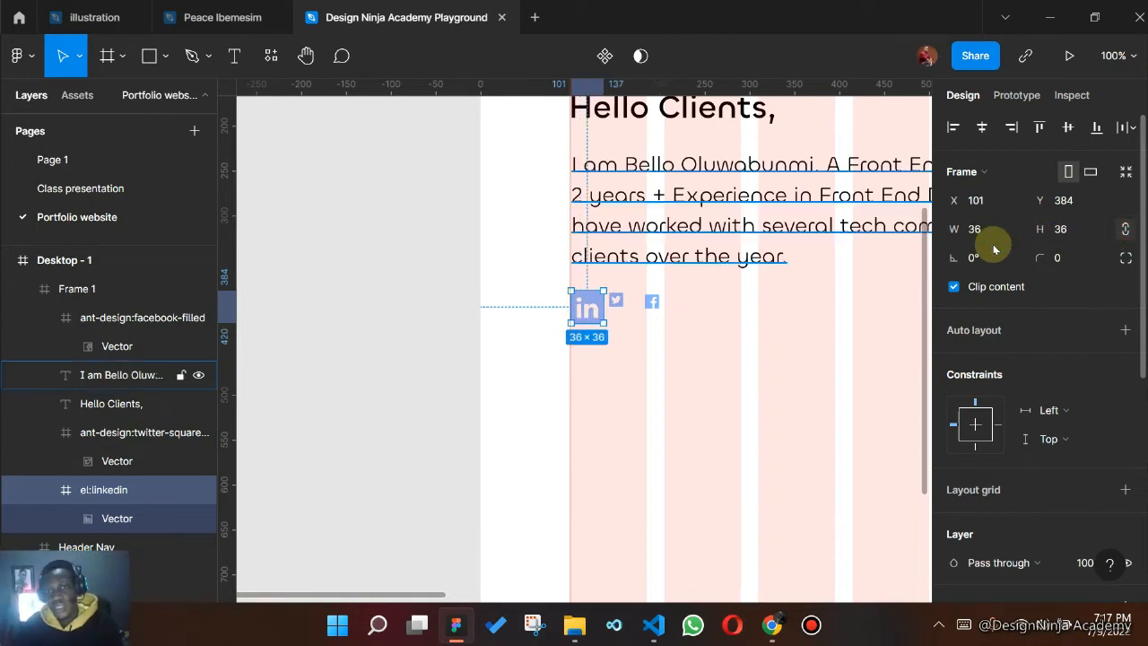
# - Try resizing the Facebook icon's inner vector to 36 × 36 and undo both size changes
pyautogui.click(642, 304)
pyautogui.doubleClick(655, 302)
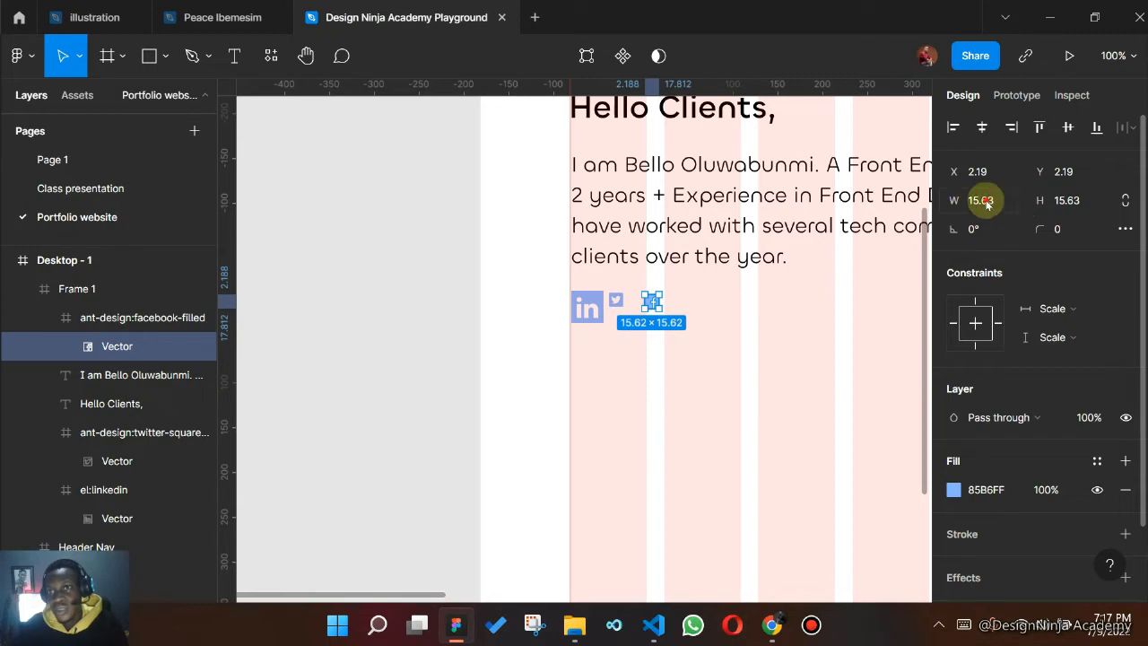
pyautogui.write('3')
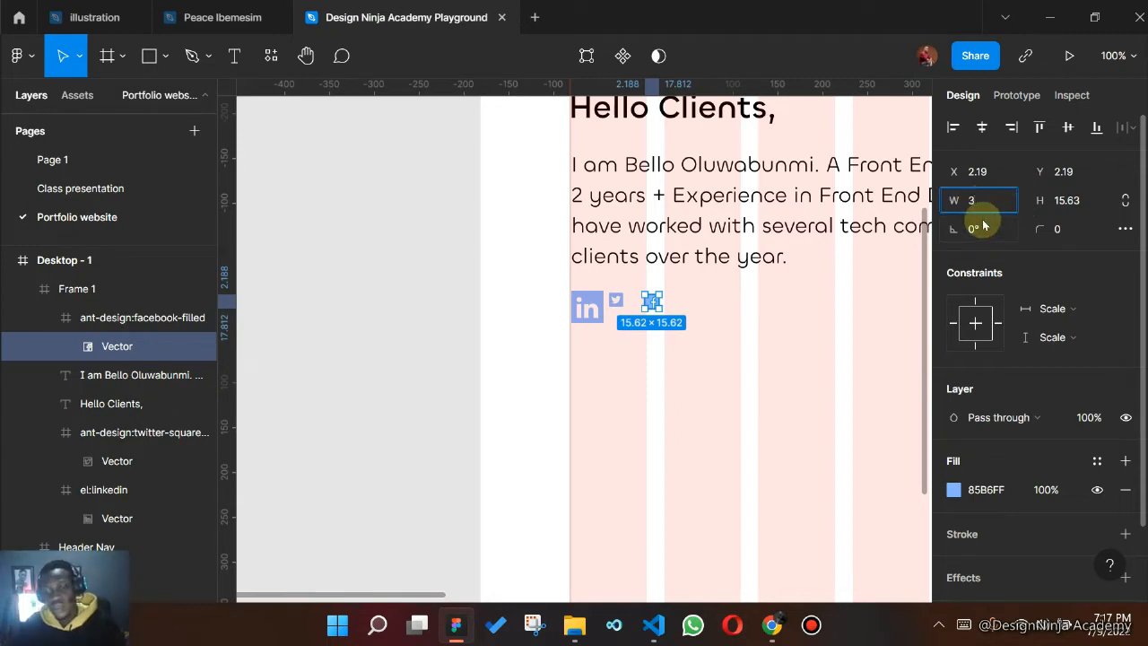
pyautogui.write('6')
pyautogui.click(1083, 206)
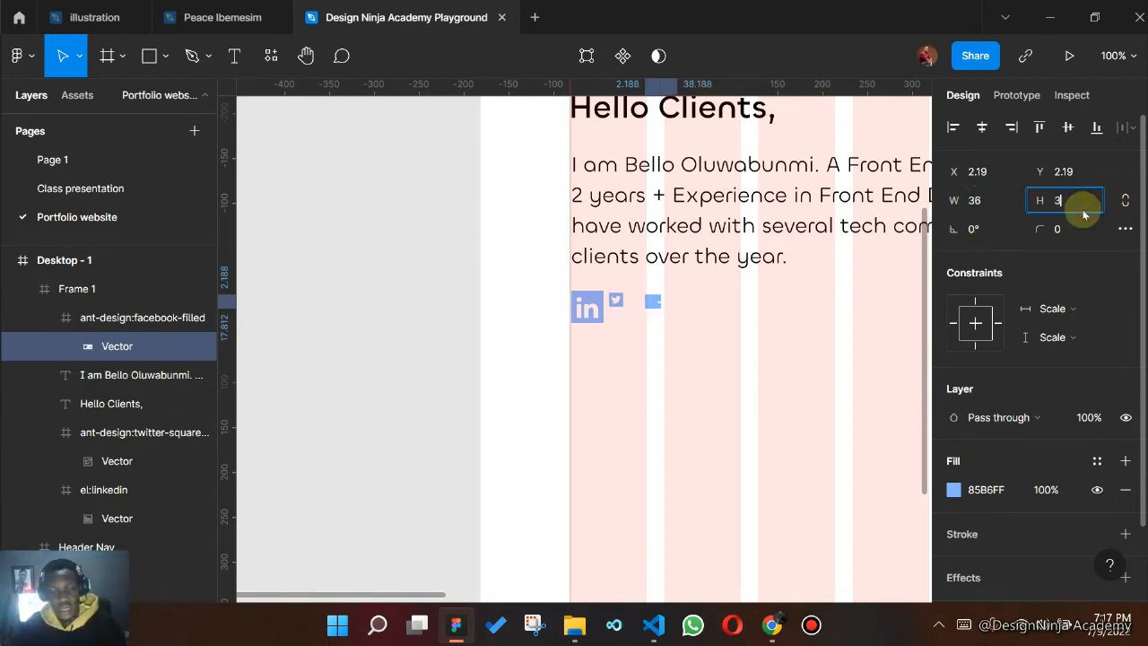
pyautogui.write('36')
pyautogui.press('Return')
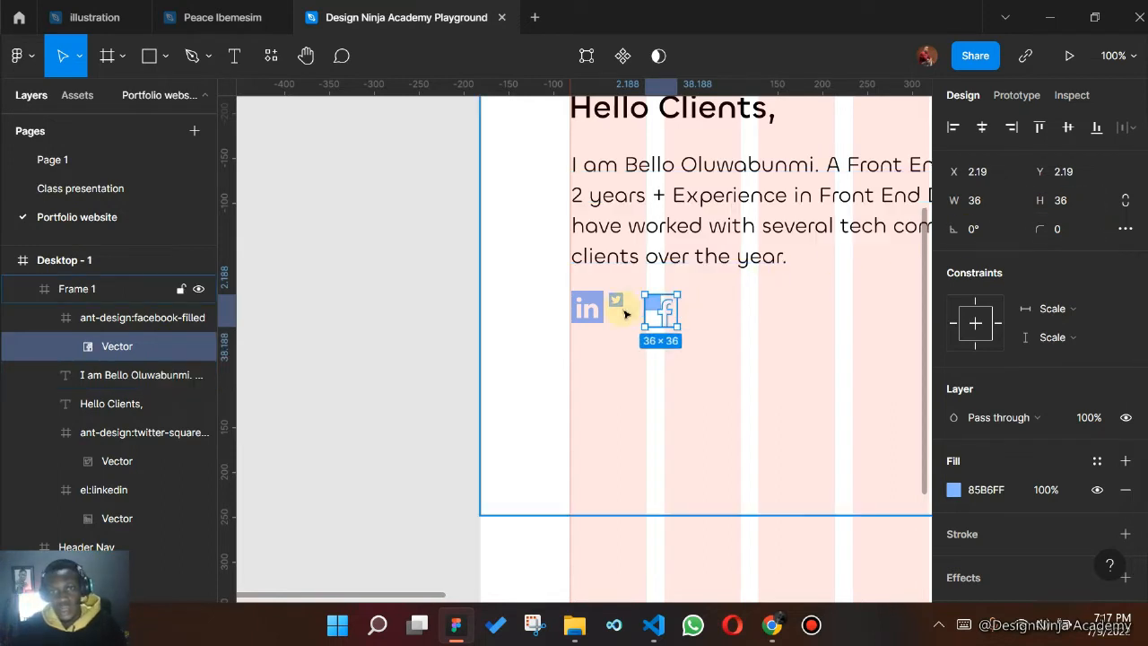
pyautogui.hotkey('ctrl', 'z')
pyautogui.hotkey('ctrl', 'z')
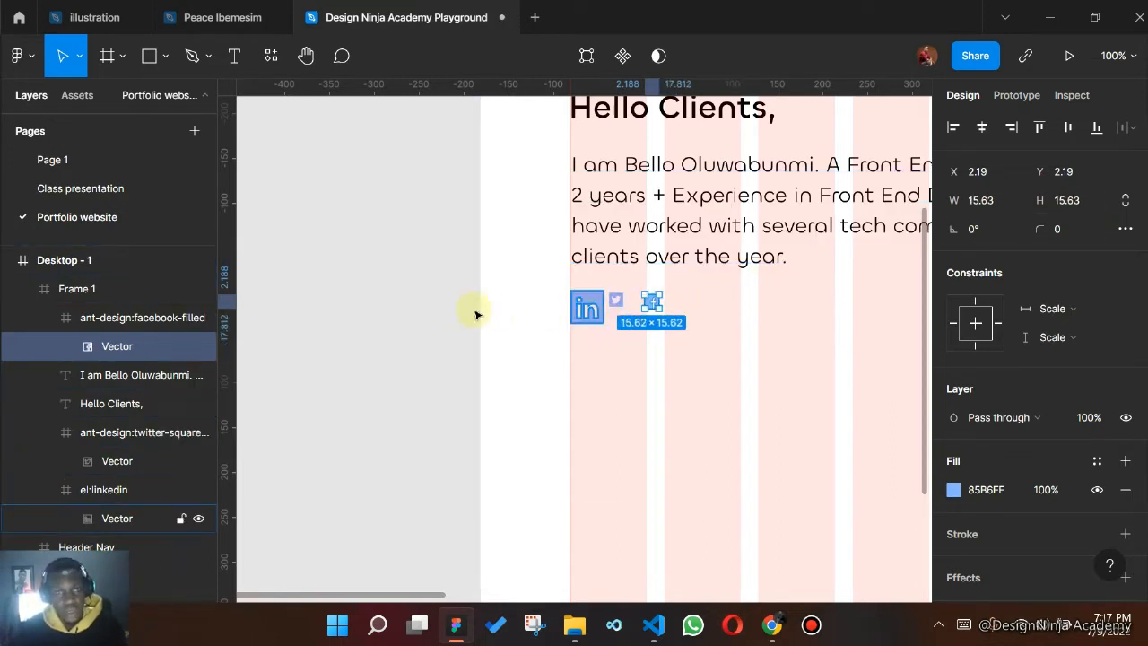
# - Lock the Facebook icon frame's proportions and set its width to 36
pyautogui.click(72, 328)
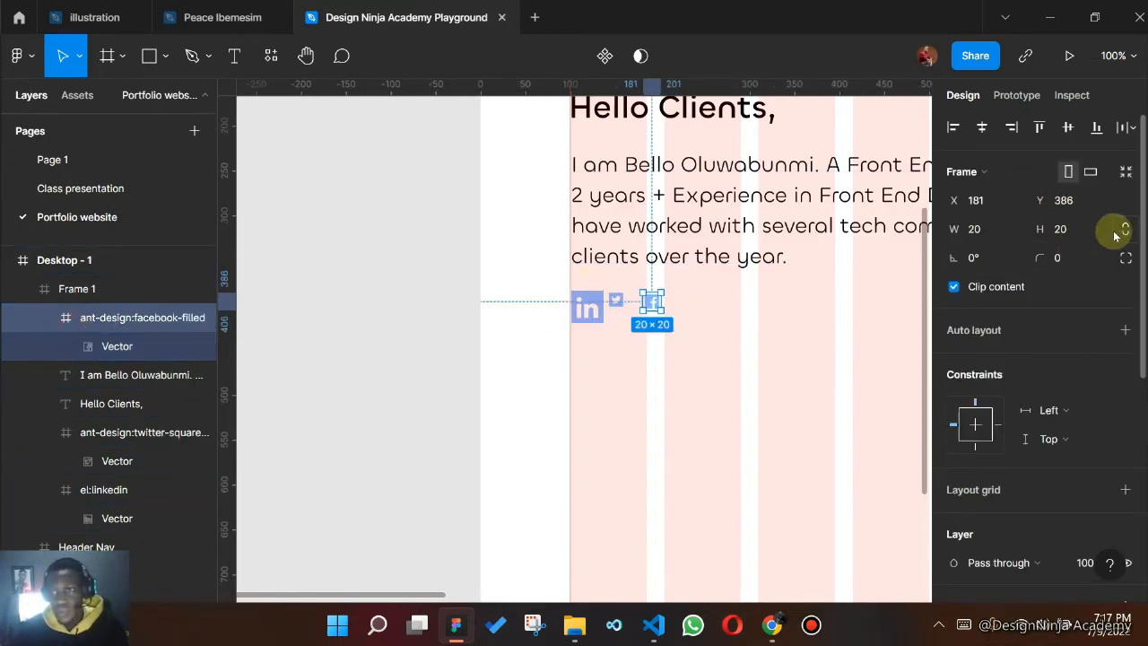
pyautogui.write('3')
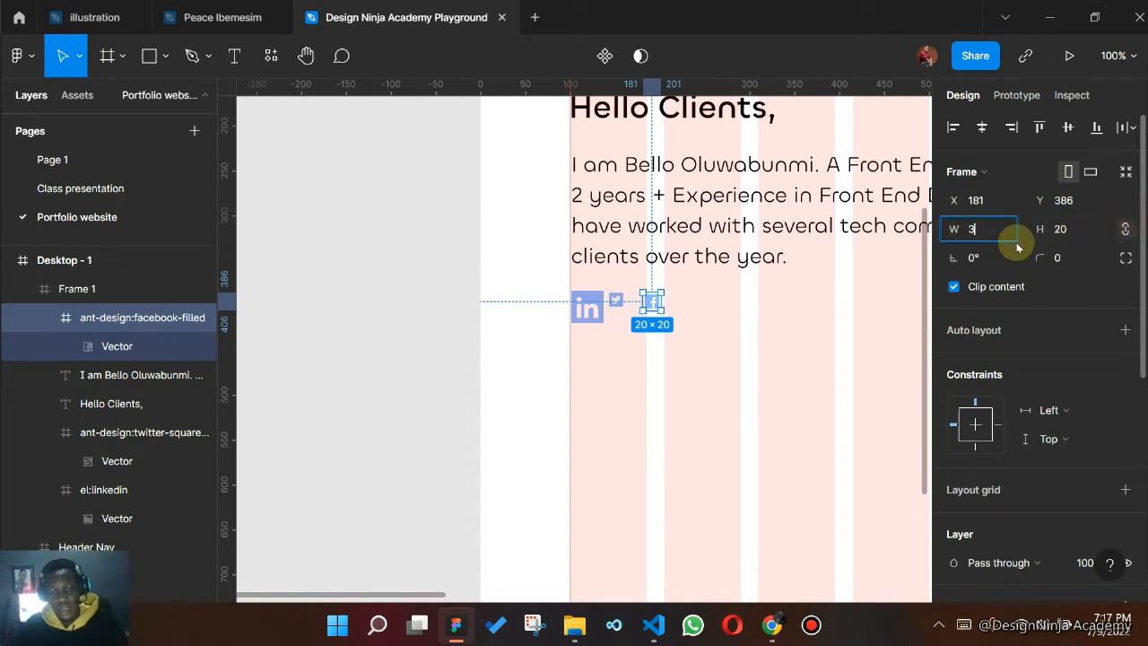
pyautogui.write('6')
pyautogui.press('Return')
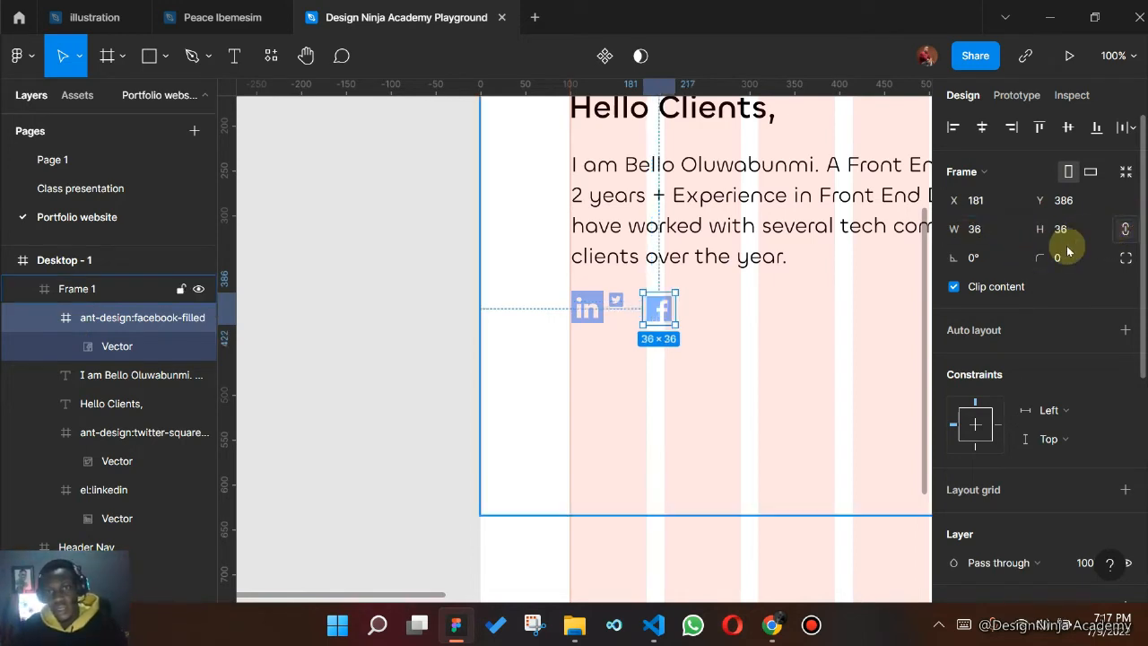
# - Resize the Twitter icon frame to 36 × 36 with its proportions locked
pyautogui.click(623, 296)
pyautogui.click(995, 237)
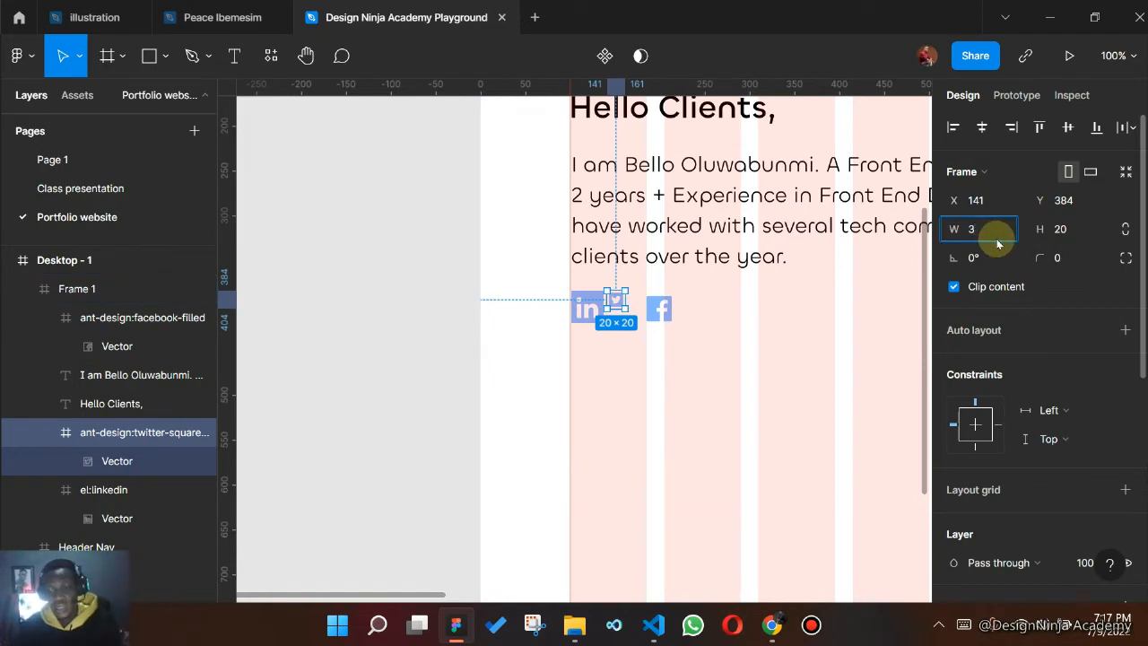
pyautogui.write('36')
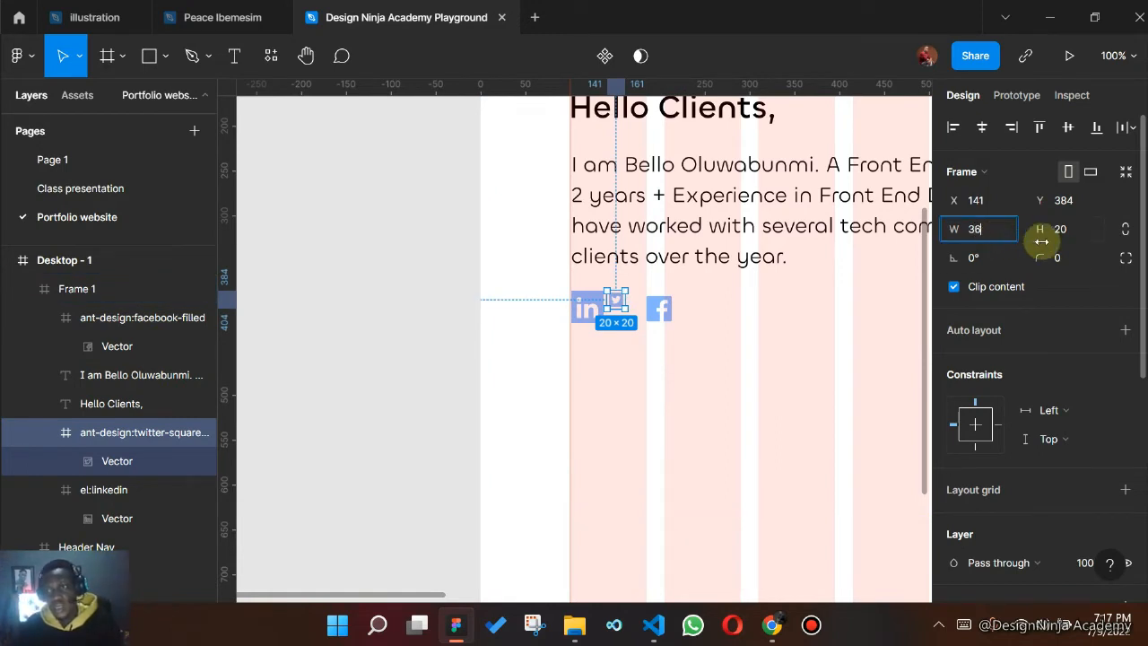
pyautogui.click(1121, 230)
# - Wrap the LinkedIn, Twitter and Facebook icons together in an auto layout frame
pyautogui.click(585, 305)
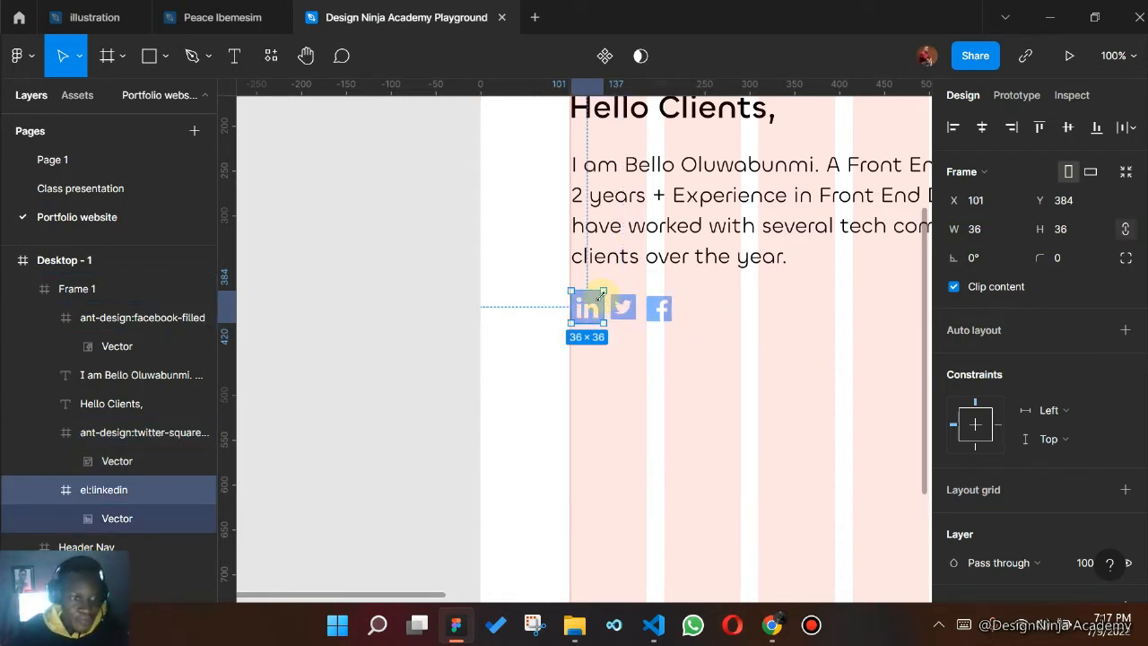
pyautogui.click(118, 518)
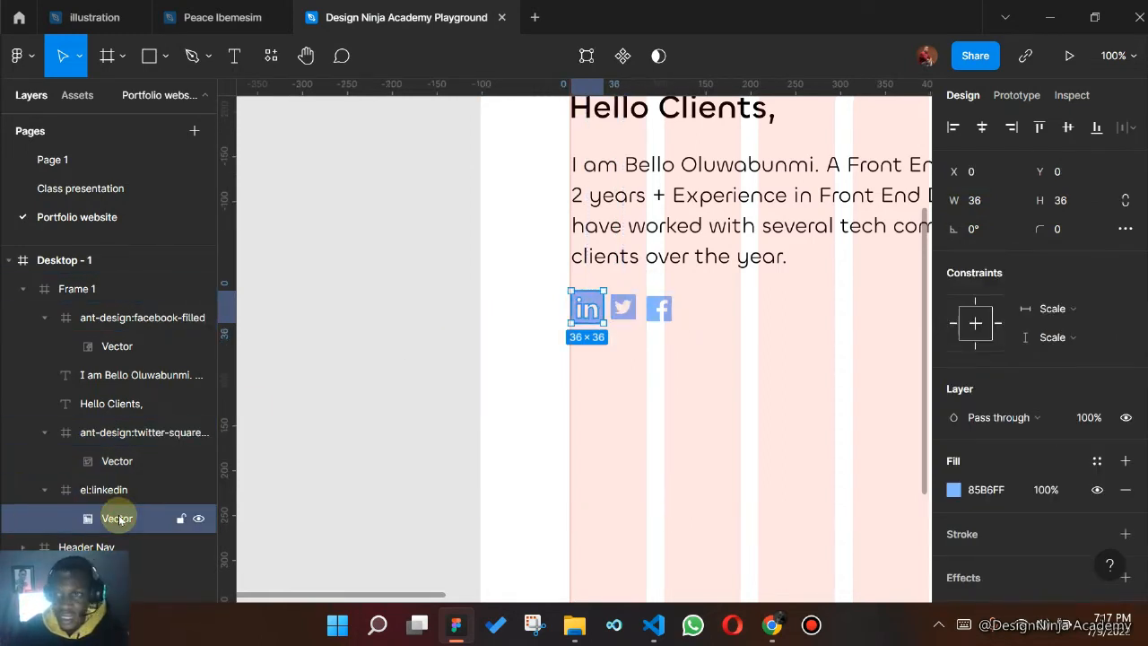
pyautogui.click(99, 491)
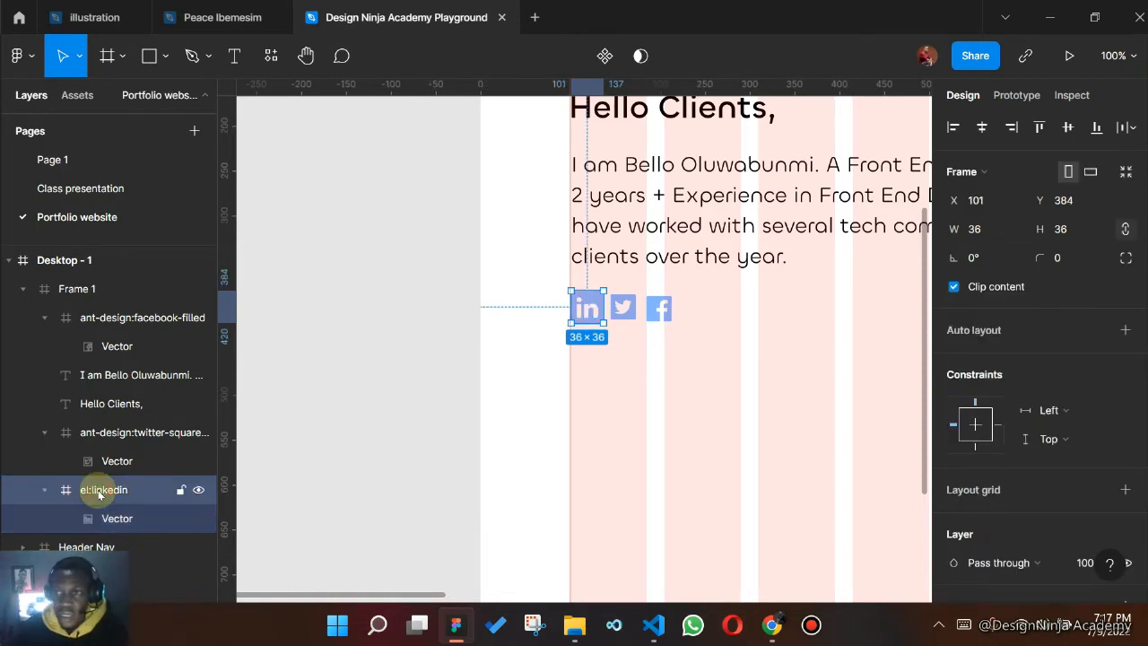
pyautogui.click(635, 316)
pyautogui.keyDown('shift'); pyautogui.click(661, 310); pyautogui.keyUp('shift')
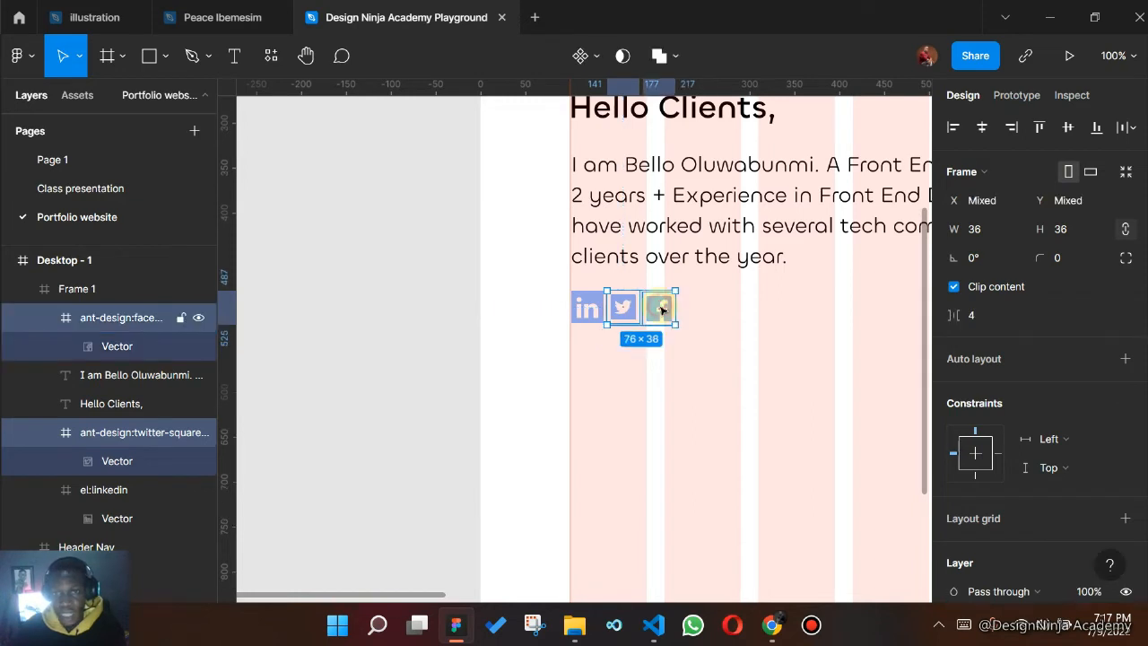
pyautogui.keyDown('shift'); pyautogui.click(589, 311); pyautogui.keyUp('shift')
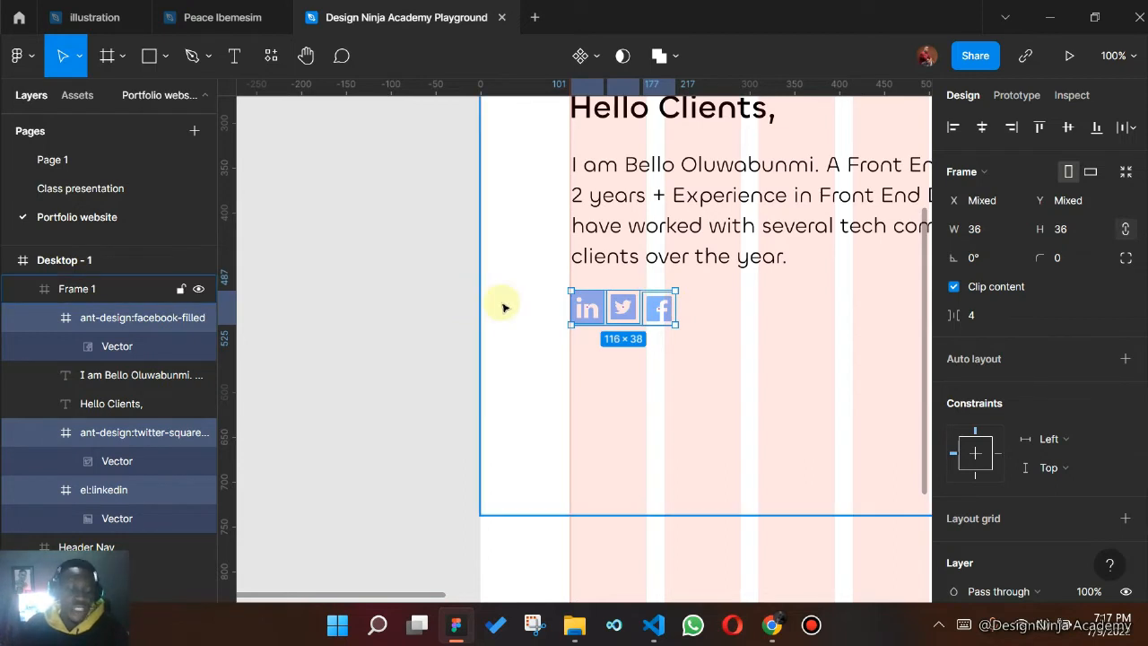
pyautogui.hotkey('shift', 'a')
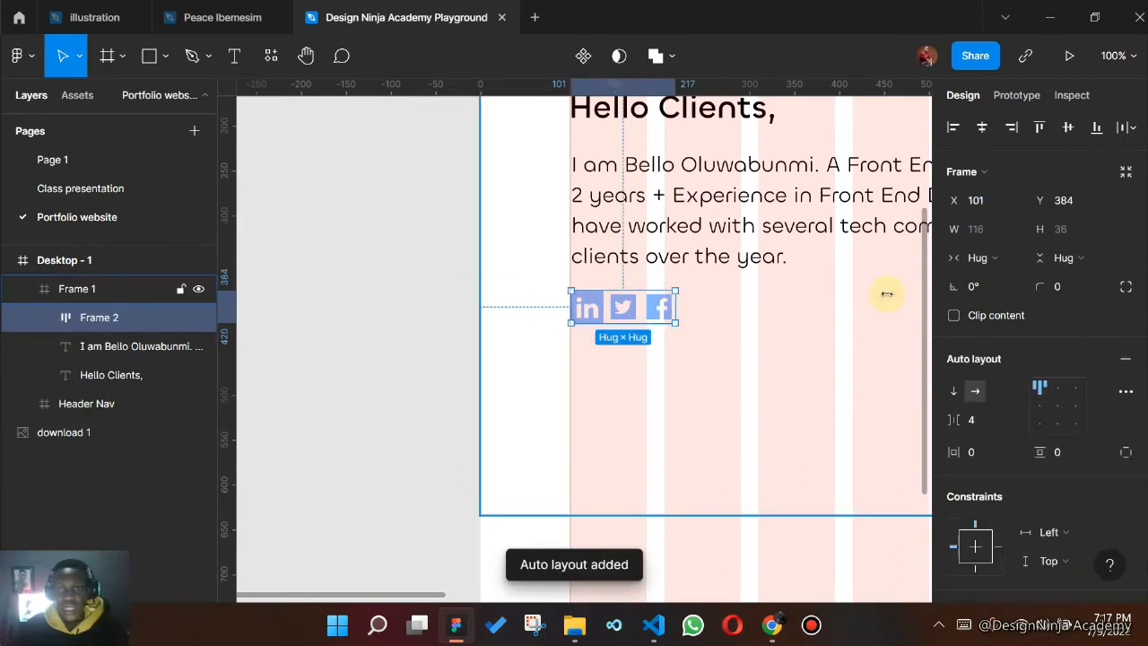
# - Set the icon row's auto layout alignment to centre and the spacing between items to 24
pyautogui.click(1039, 405)
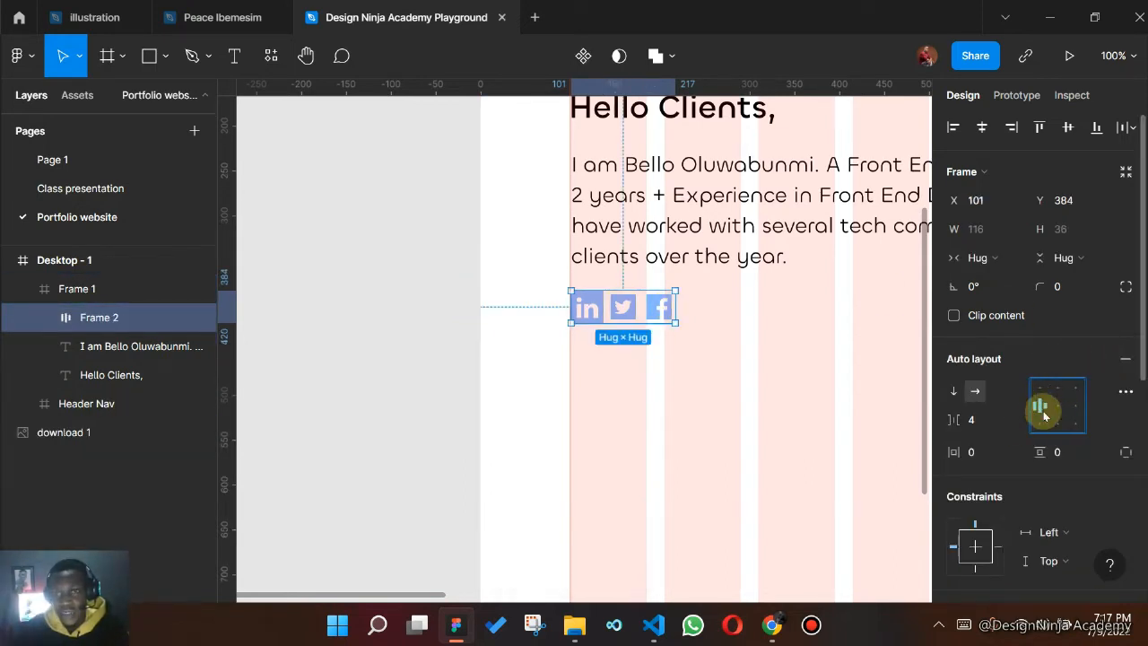
pyautogui.click(1057, 405)
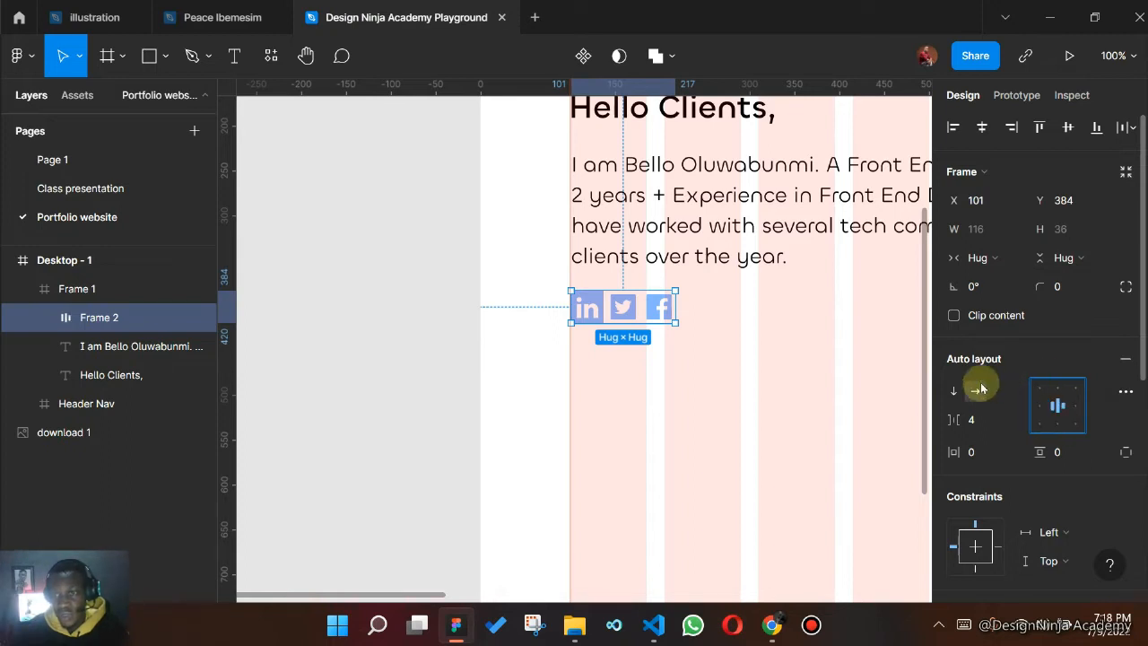
pyautogui.moveTo(956, 418); pyautogui.dragTo(987, 418)
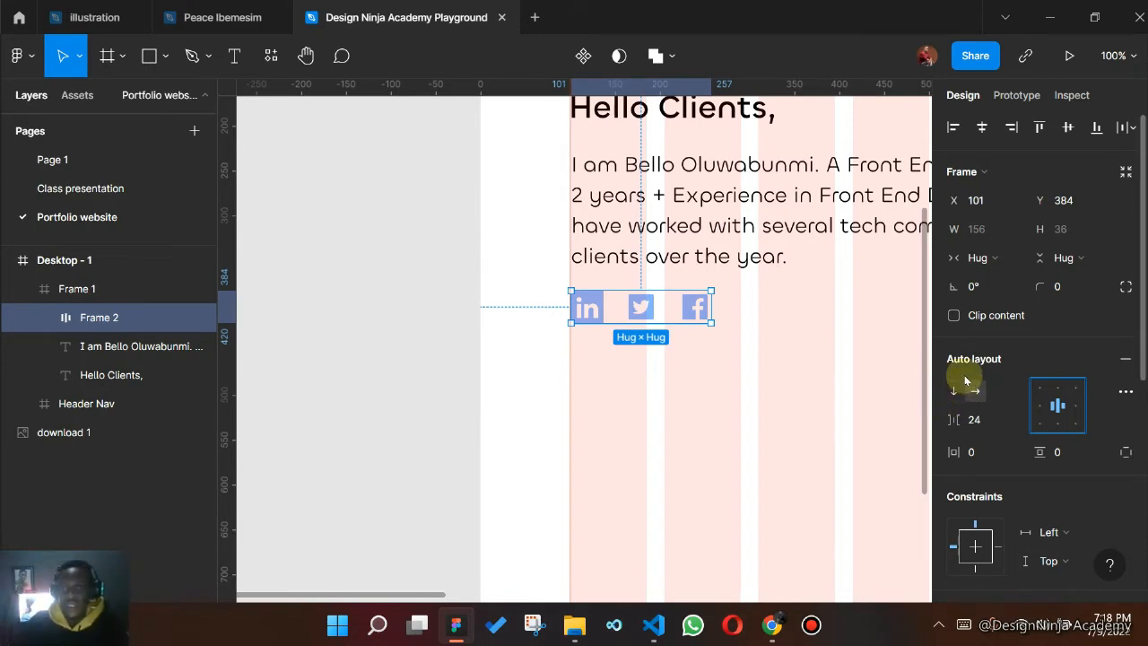
# - Try the vertical direction on the icon row's auto layout and switch it back to horizontal
pyautogui.click(956, 391)
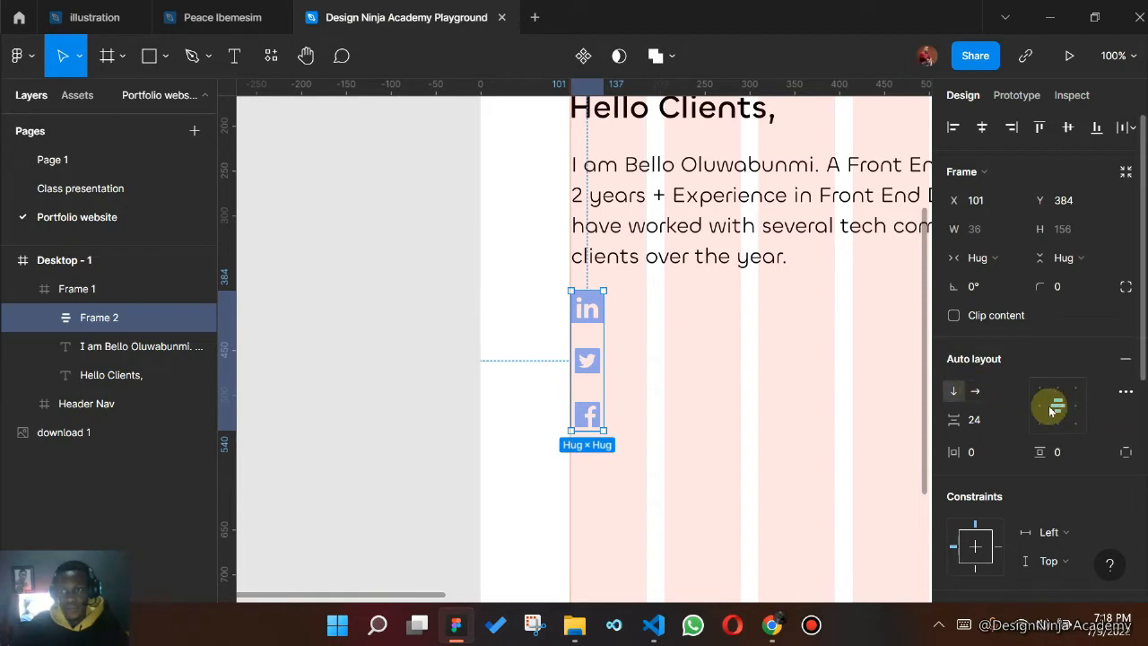
pyautogui.click(975, 391)
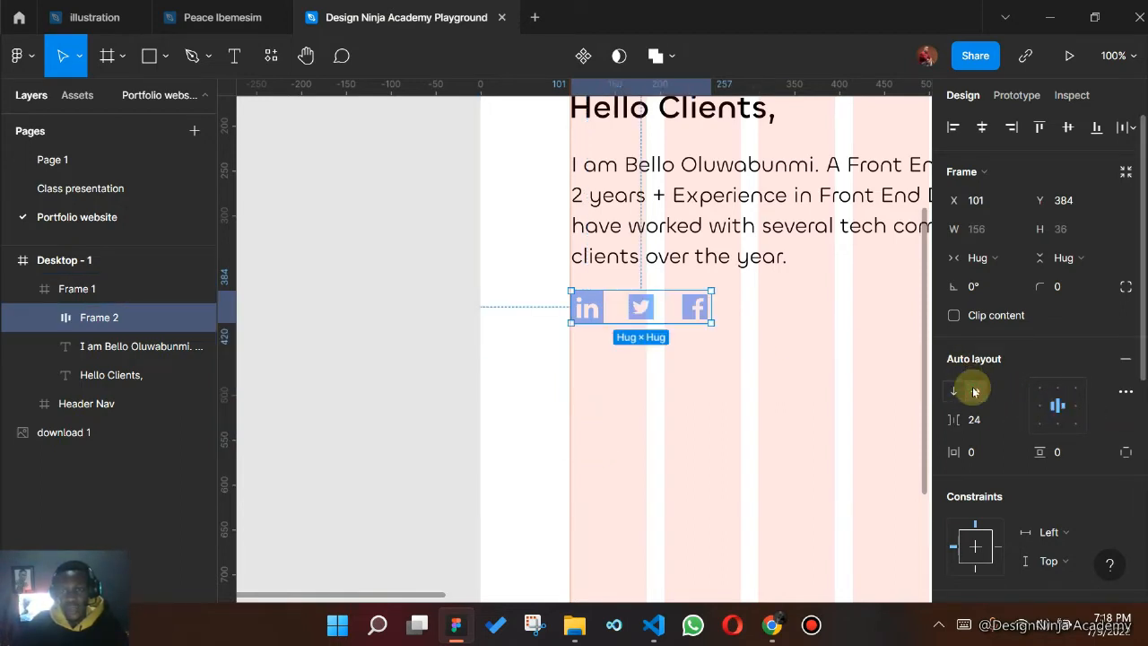
pyautogui.click(956, 391)
pyautogui.click(969, 391)
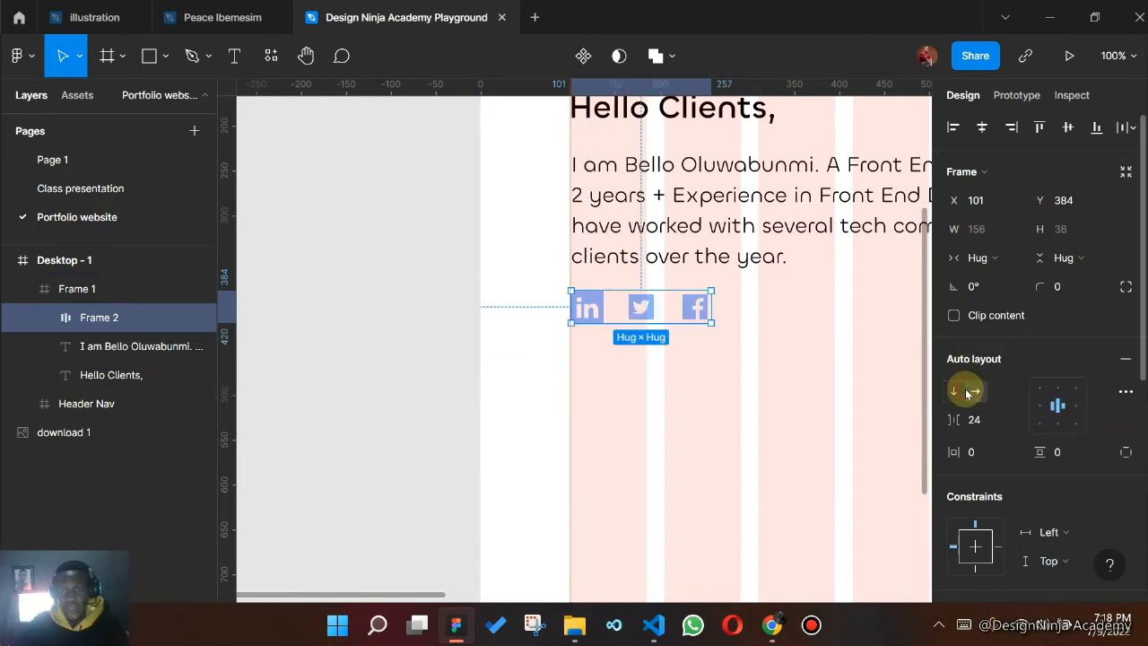
# - Recolour all three social media icons to the dark document colour 08081A
pyautogui.scroll(-5, 1053, 332)
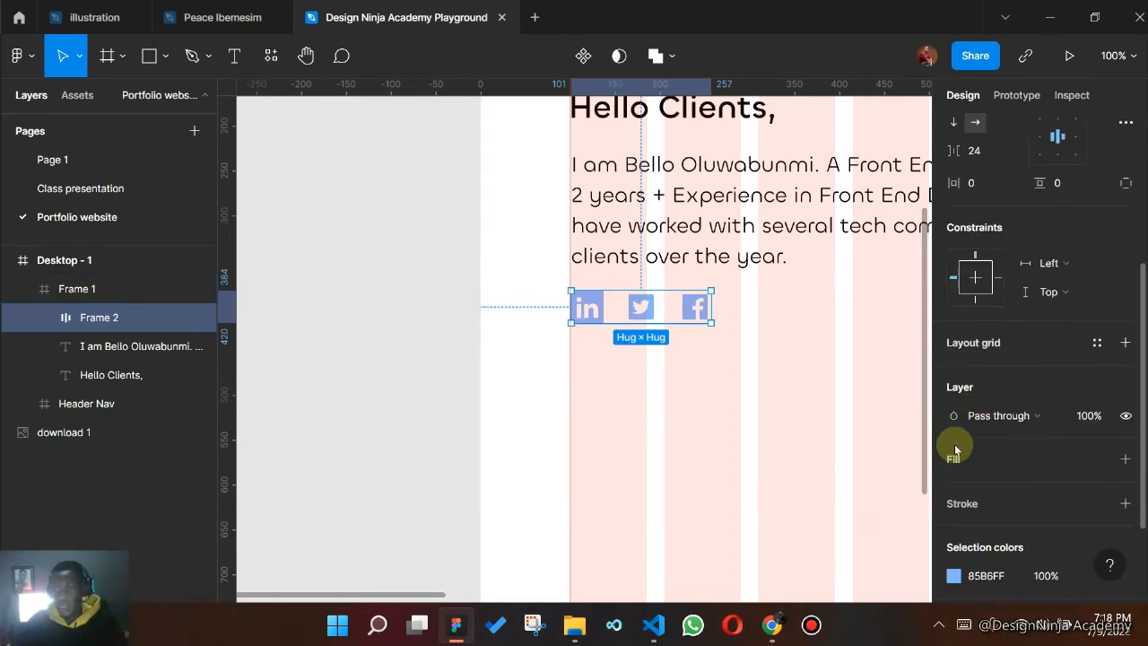
pyautogui.click(953, 445)
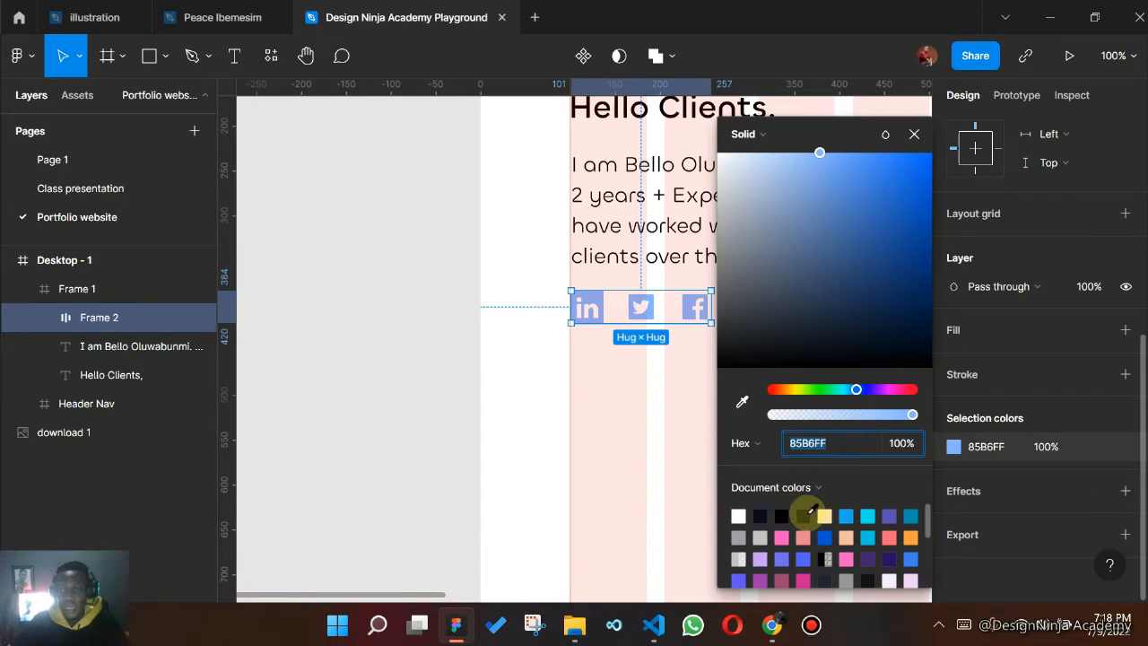
pyautogui.click(804, 518)
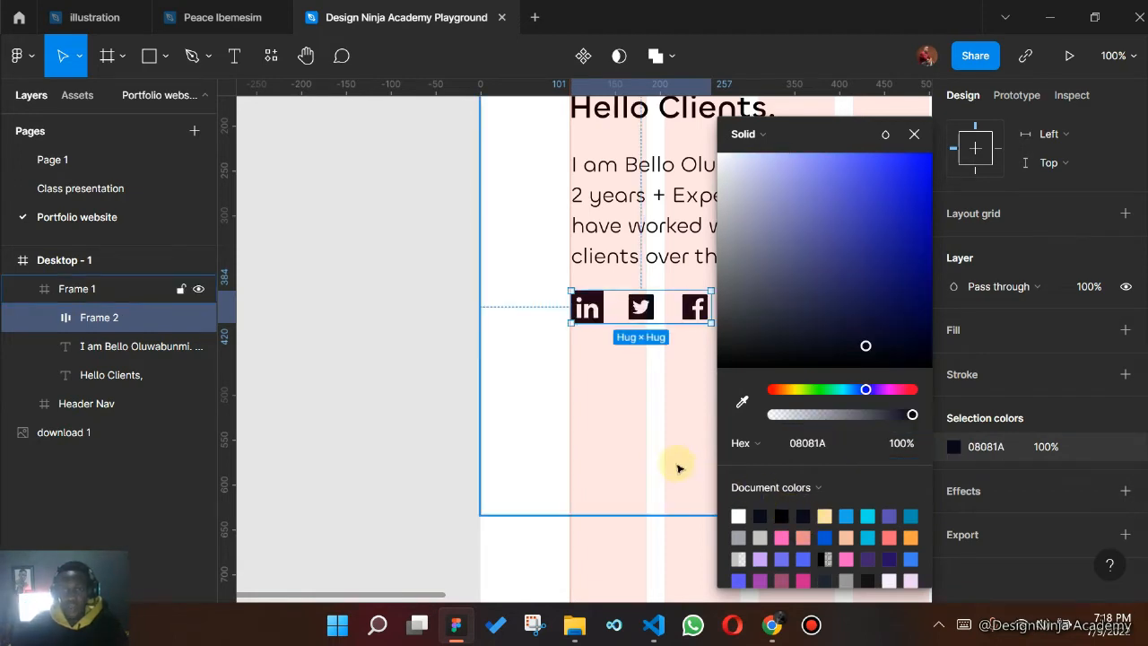
pyautogui.click(652, 430)
pyautogui.moveTo(609, 496); pyautogui.dragTo(453, 519)
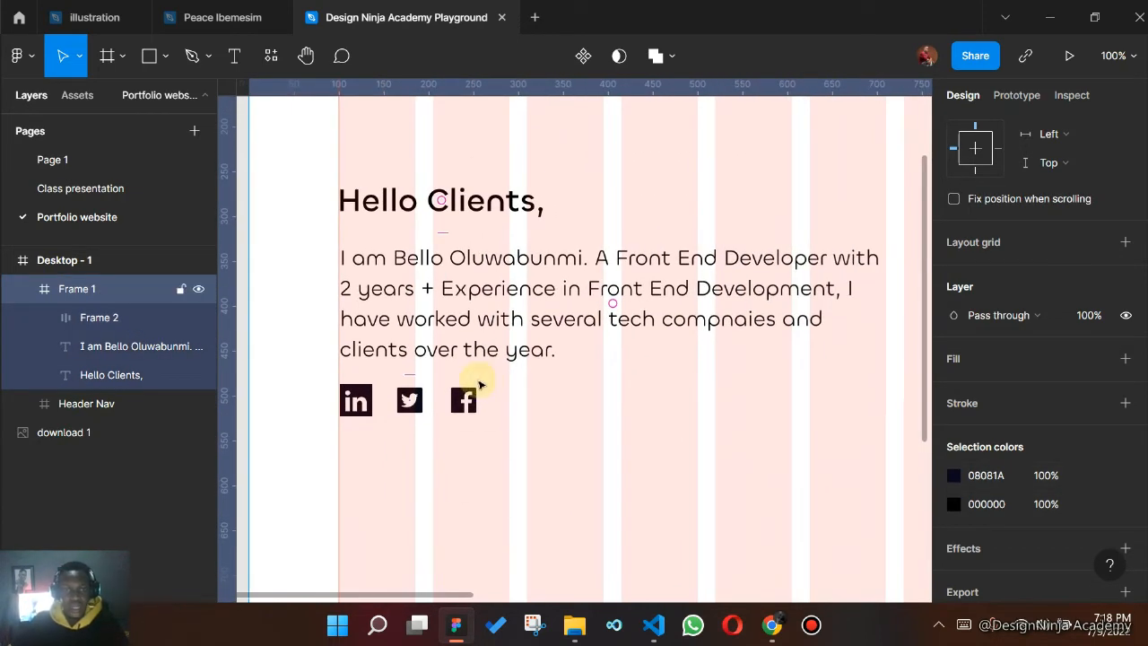
# - Try wrapping the greeting, introduction paragraph and icon row in one auto layout frame and undo it
pyautogui.hotkey('ctrl', '-')
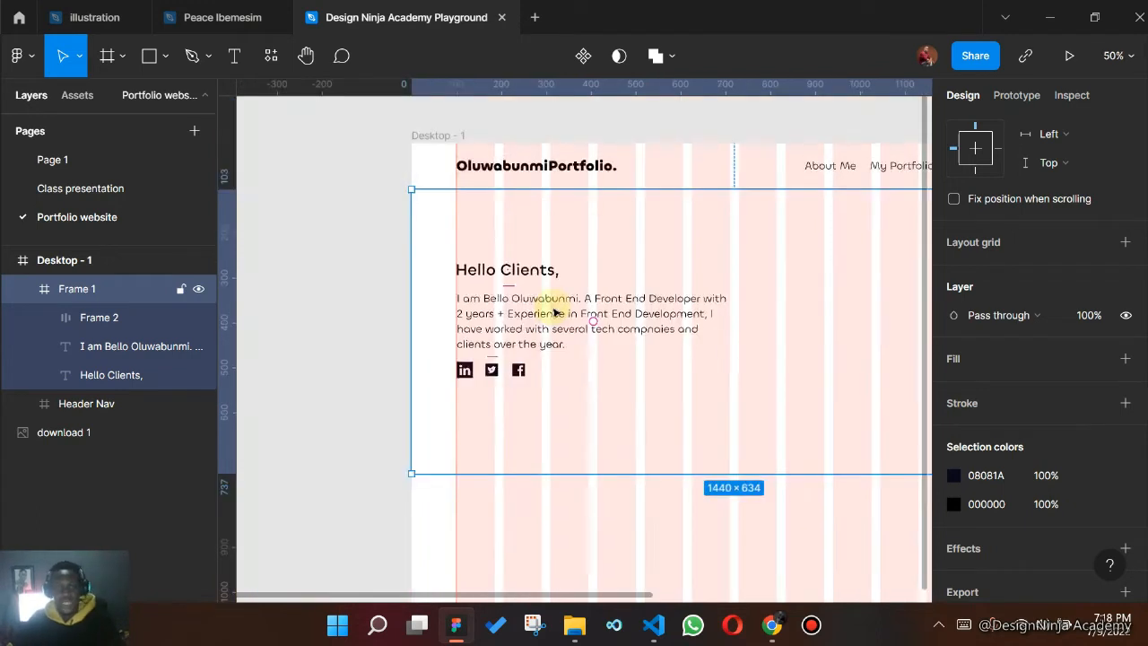
pyautogui.scroll(-1, 578, 326)
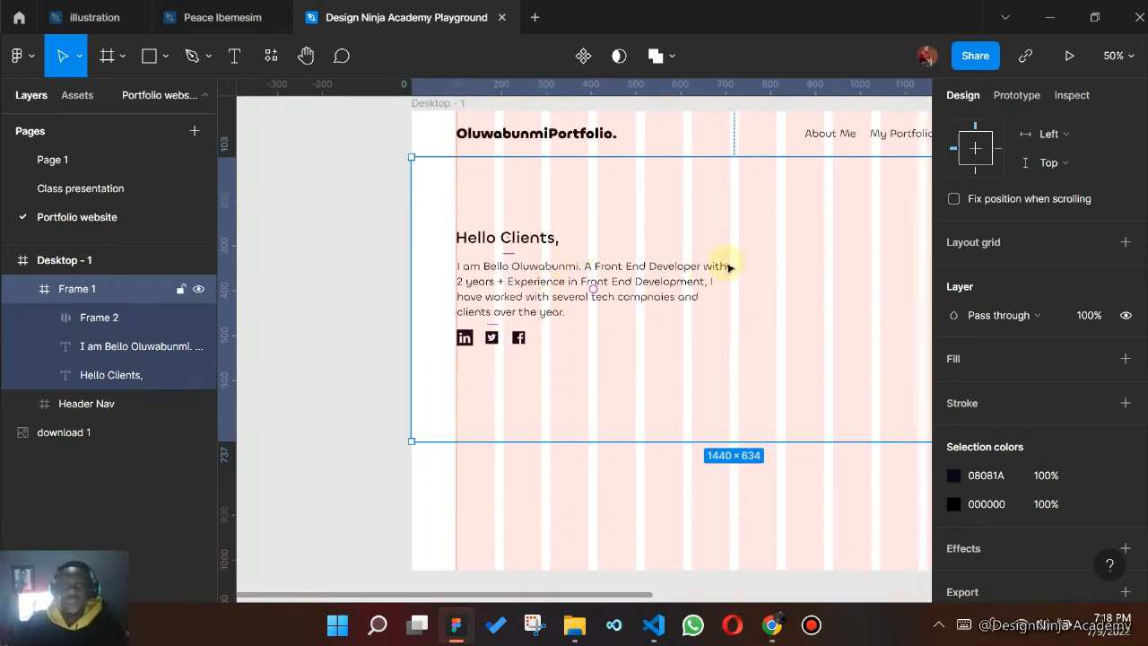
pyautogui.hscroll(3, 743, 320)
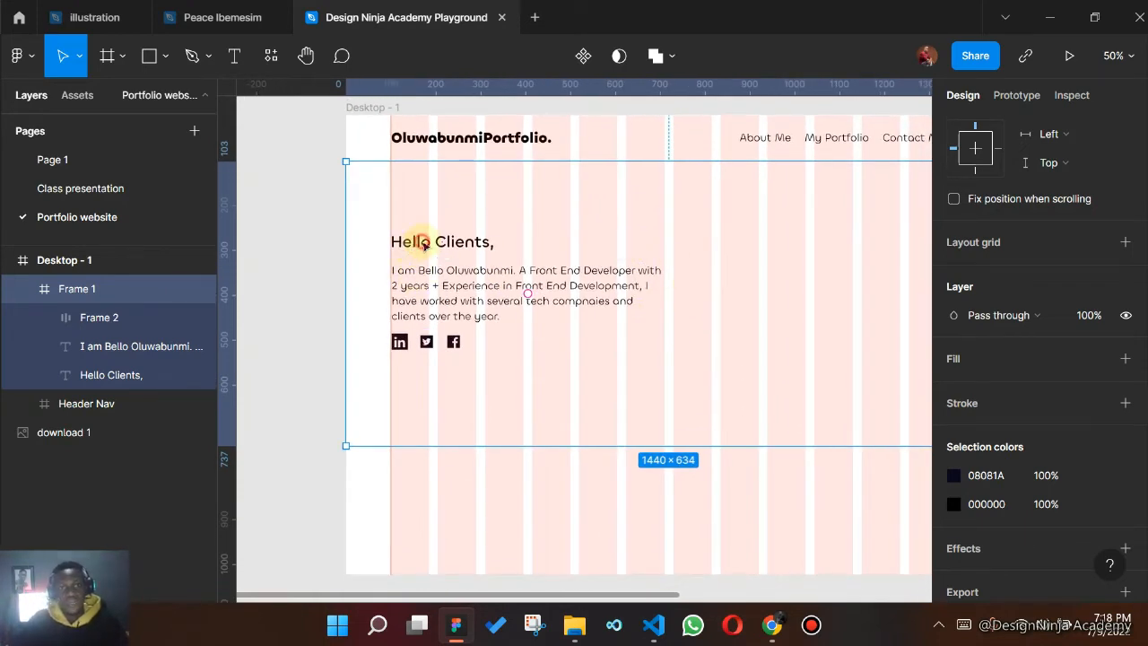
pyautogui.click(425, 245)
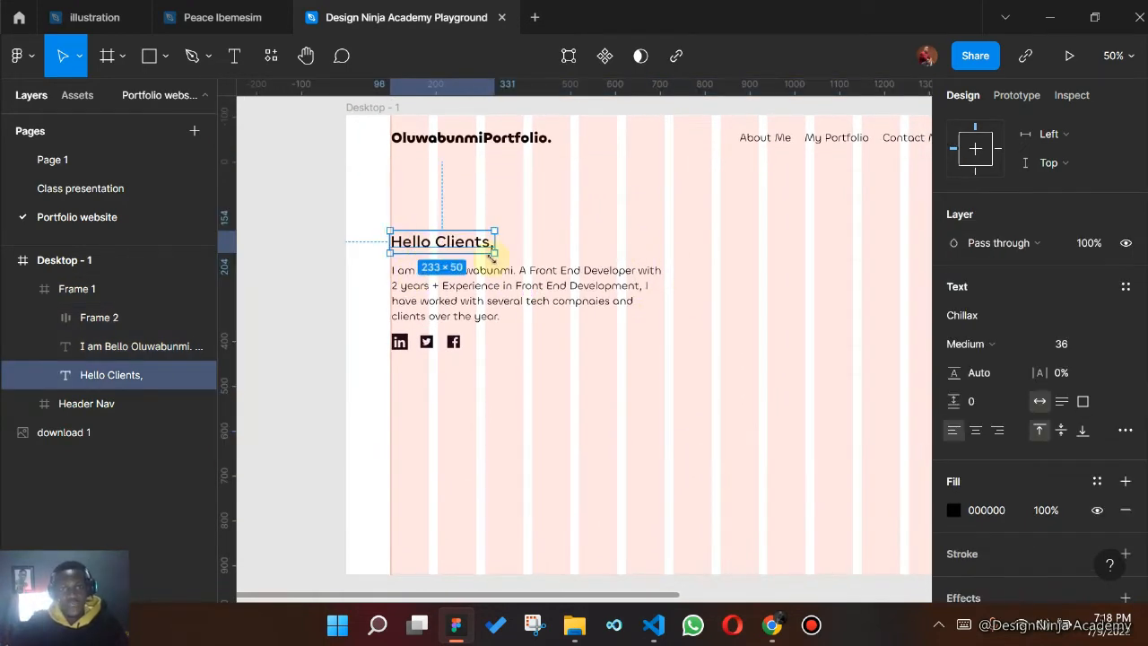
pyautogui.keyDown('shift'); pyautogui.click(441, 319); pyautogui.keyUp('shift')
pyautogui.keyDown('shift'); pyautogui.click(439, 343); pyautogui.keyUp('shift')
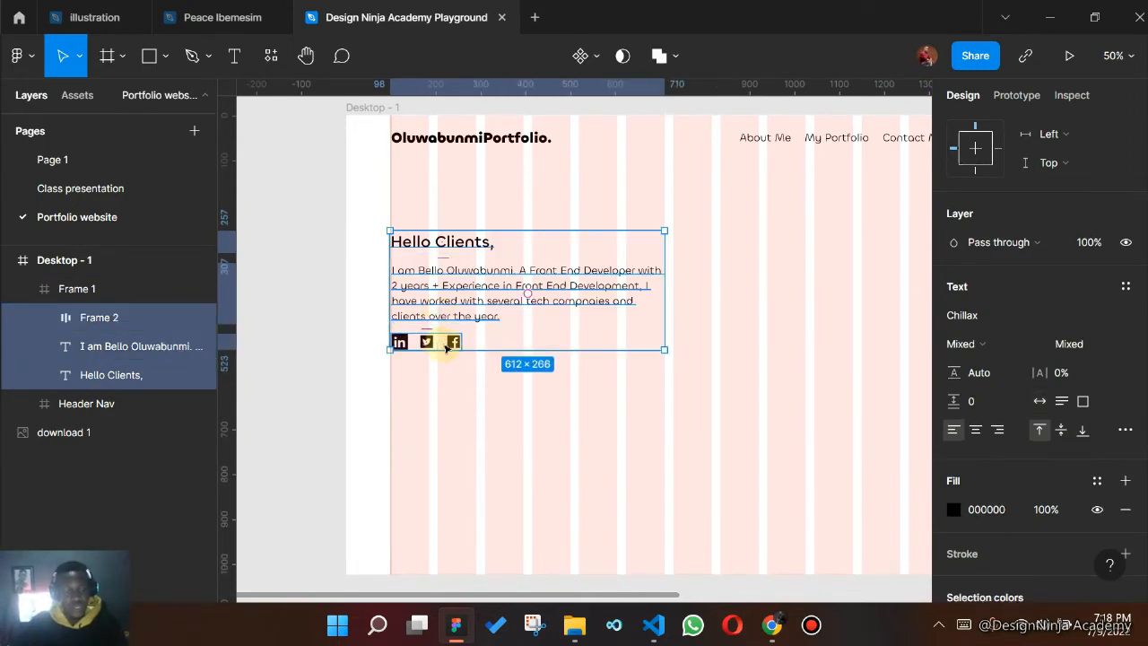
pyautogui.hotkey('shift', 'a')
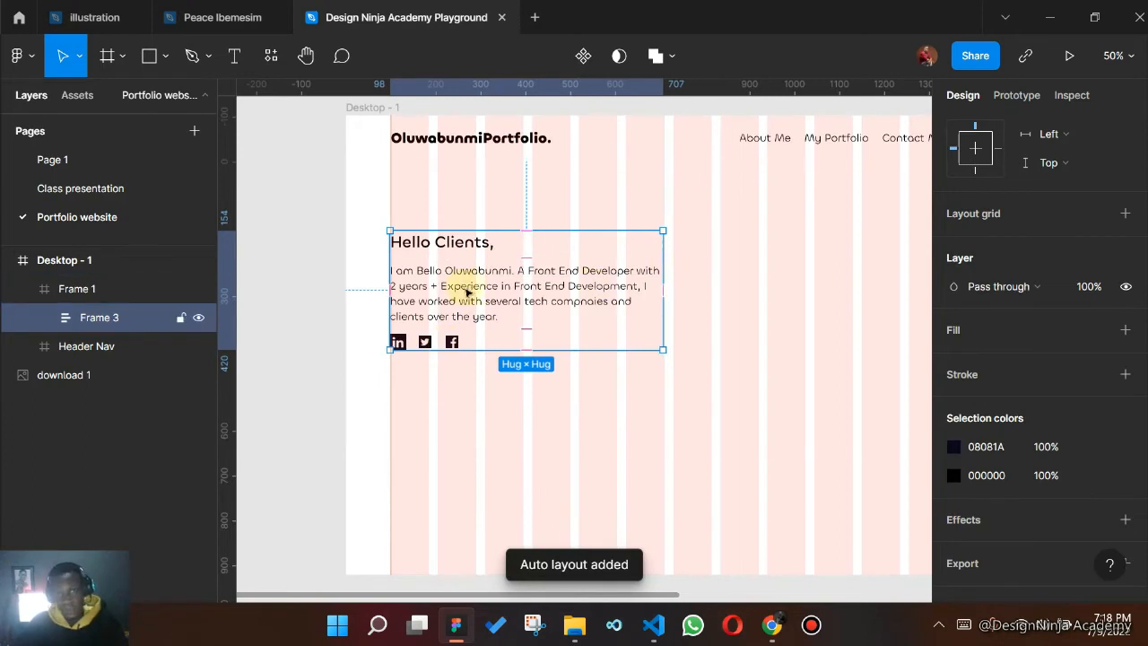
pyautogui.hotkey('ctrl', 'z')
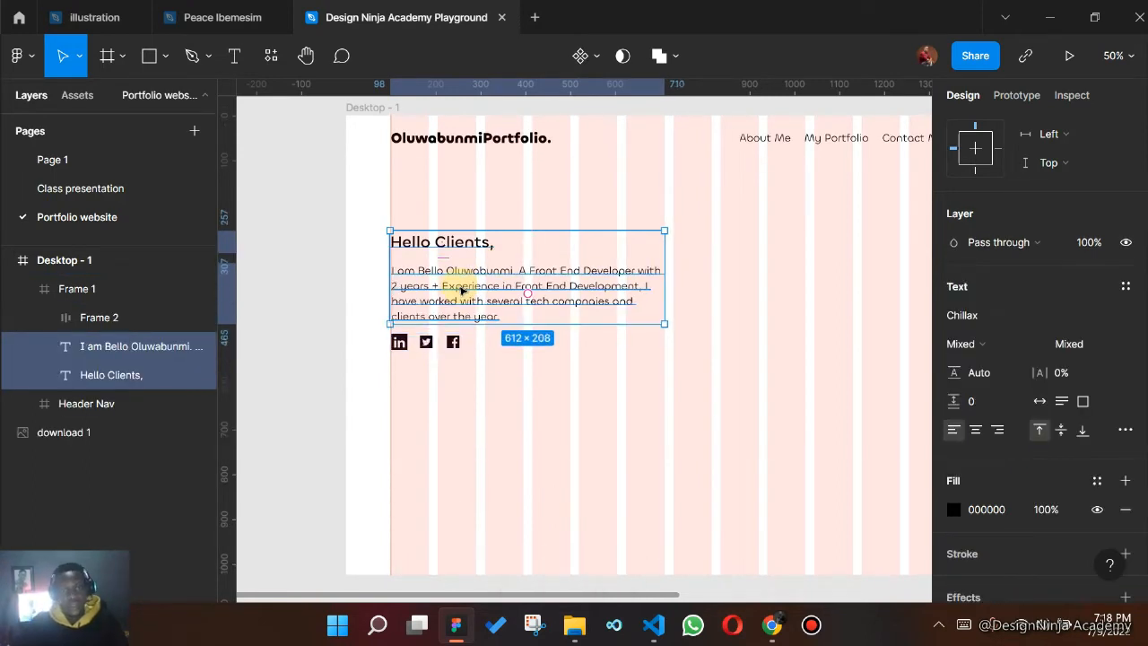
# - Wrap only the "Hello Clients," greeting and the introduction paragraph in a vertical auto layout frame
pyautogui.click(526, 386)
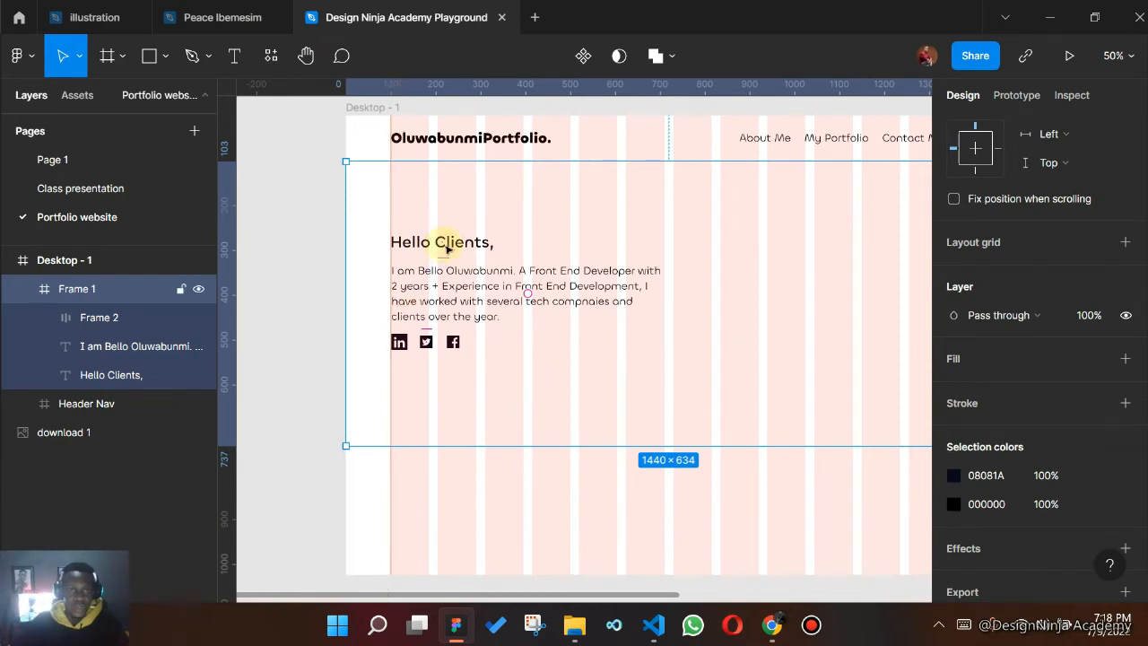
pyautogui.click(443, 246)
pyautogui.click(482, 305)
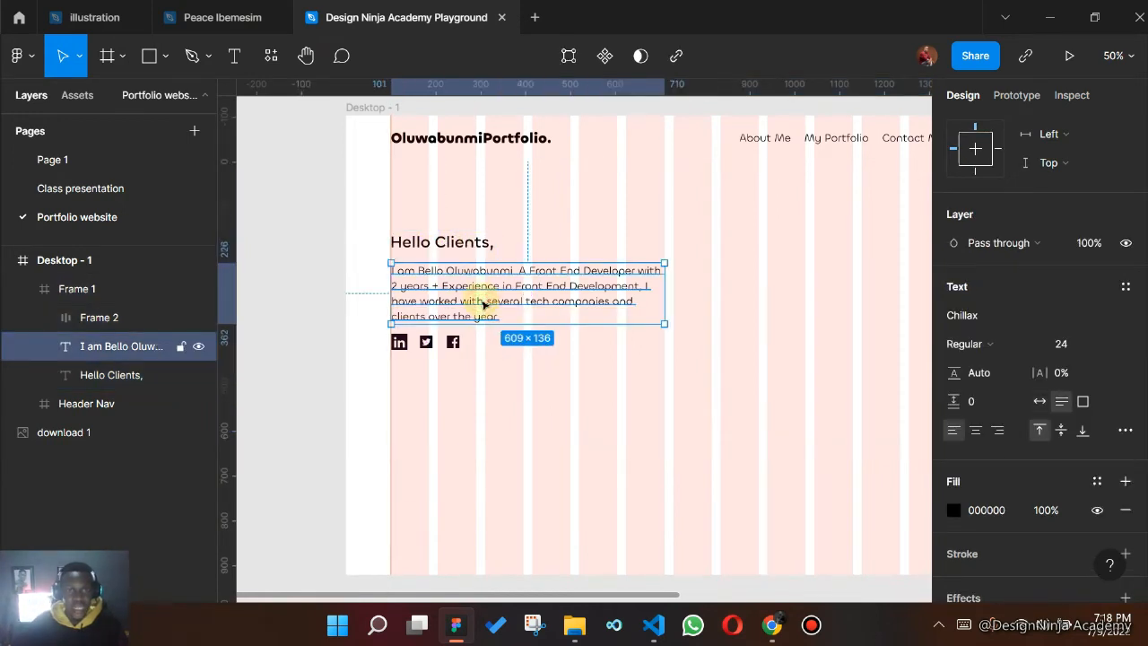
pyautogui.keyDown('shift'); pyautogui.click(443, 244); pyautogui.keyUp('shift')
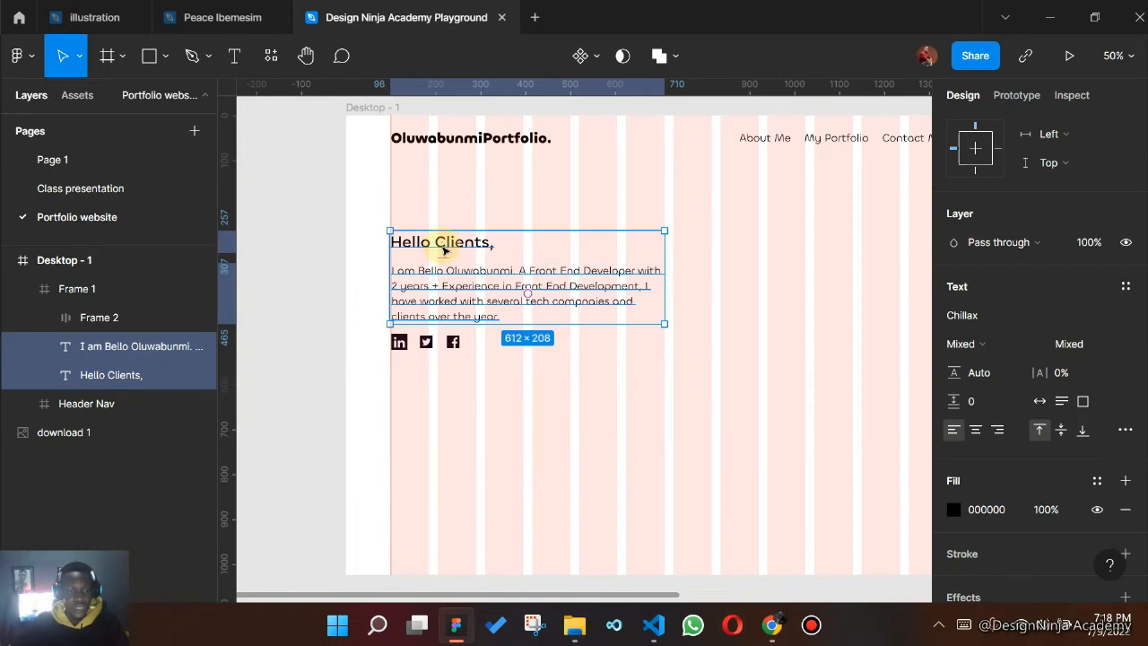
pyautogui.hotkey('shift', 'a')
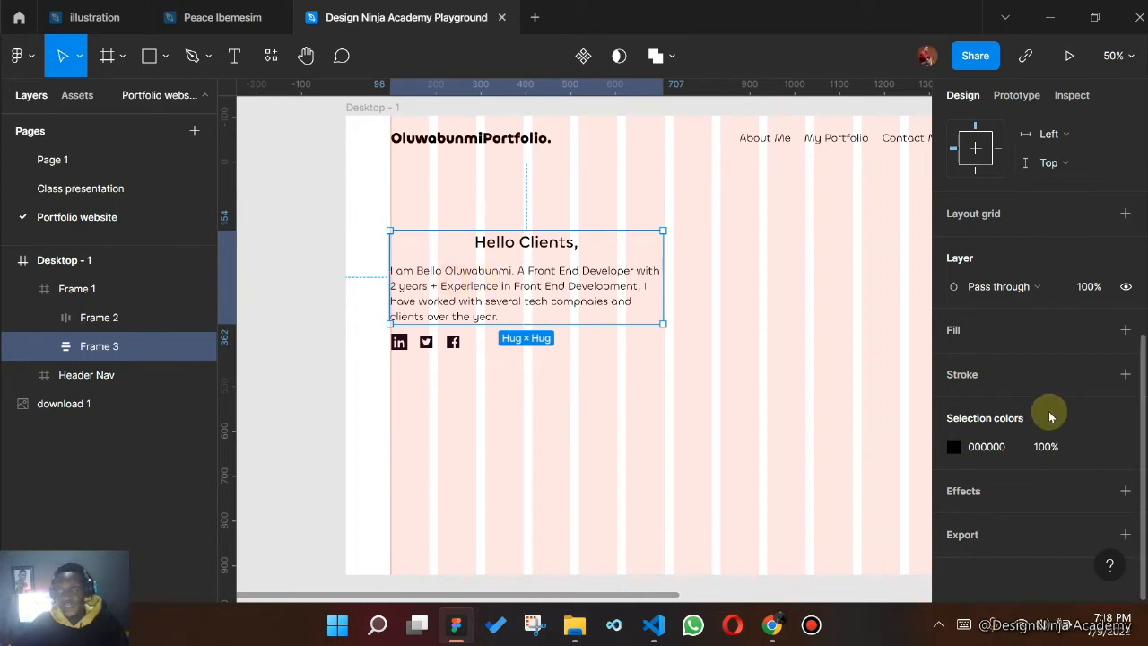
# - Try centre and right alignment on the greeting and paragraph frame, settle on left alignment, and set its item spacing to 20
pyautogui.scroll(5, 1068, 399)
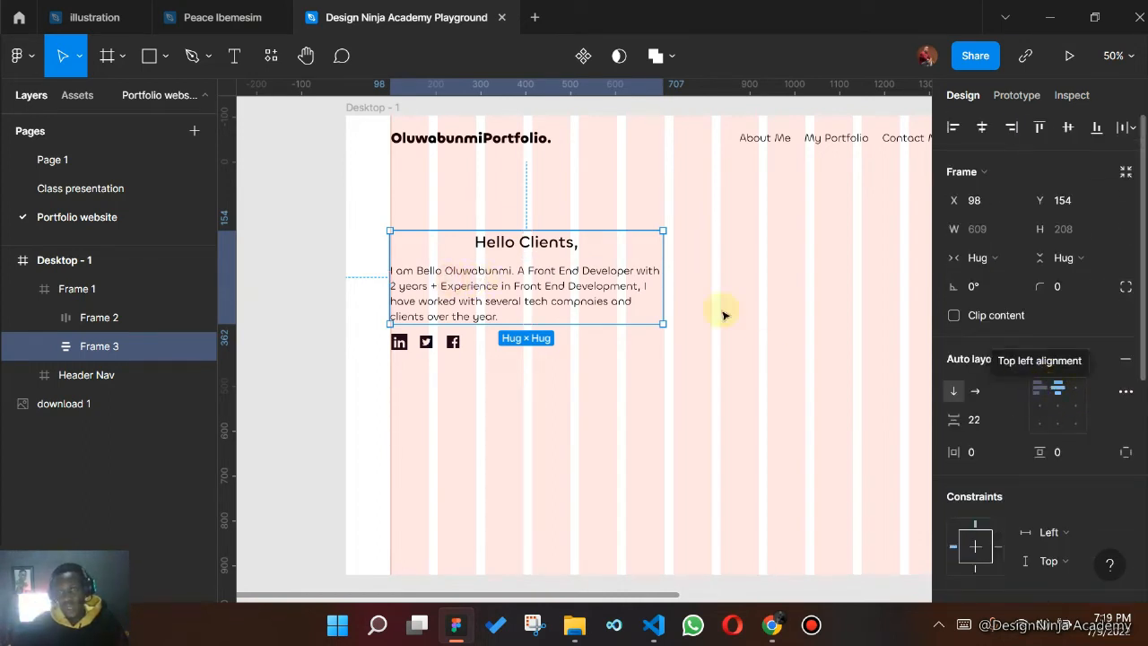
pyautogui.click(1038, 404)
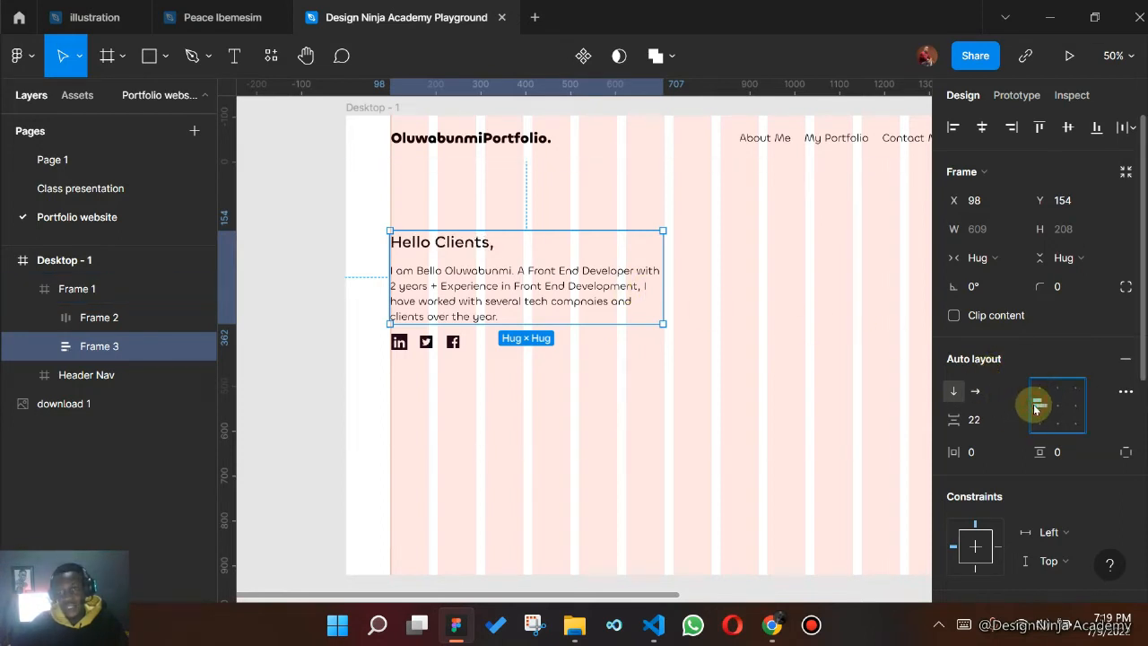
pyautogui.click(1060, 411)
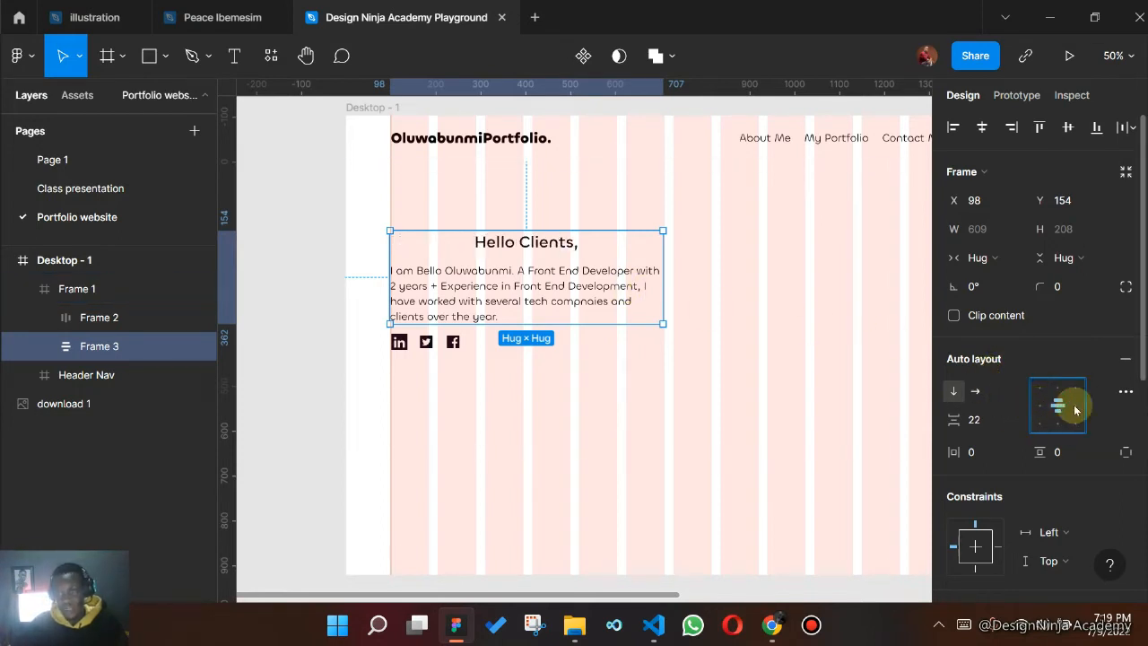
pyautogui.click(1076, 410)
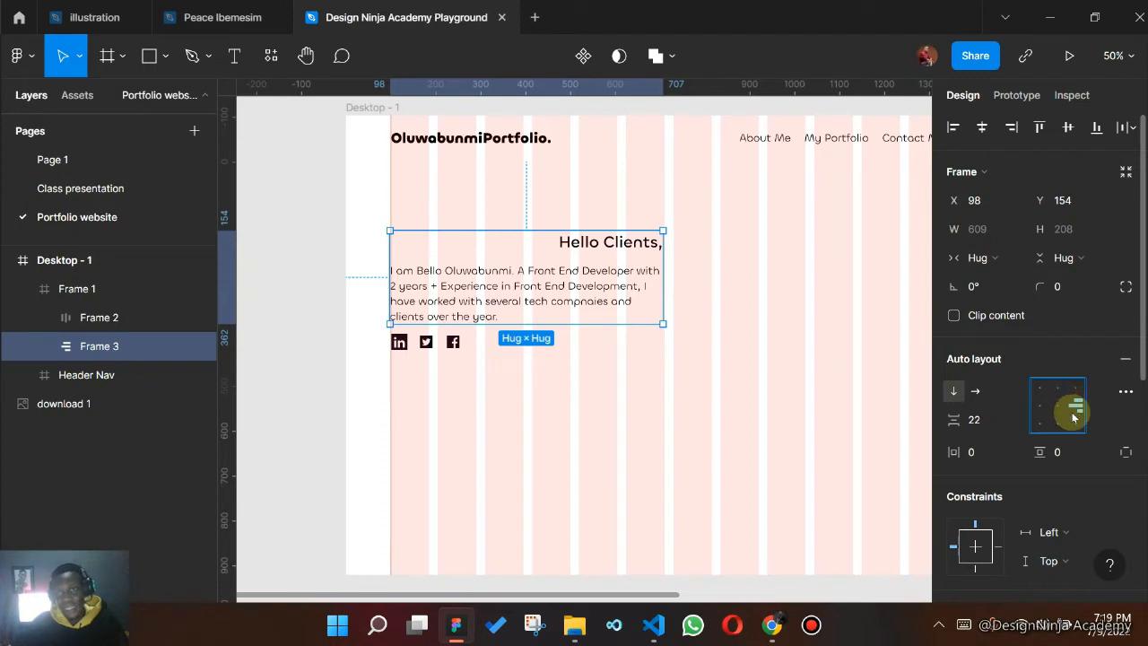
pyautogui.click(1043, 411)
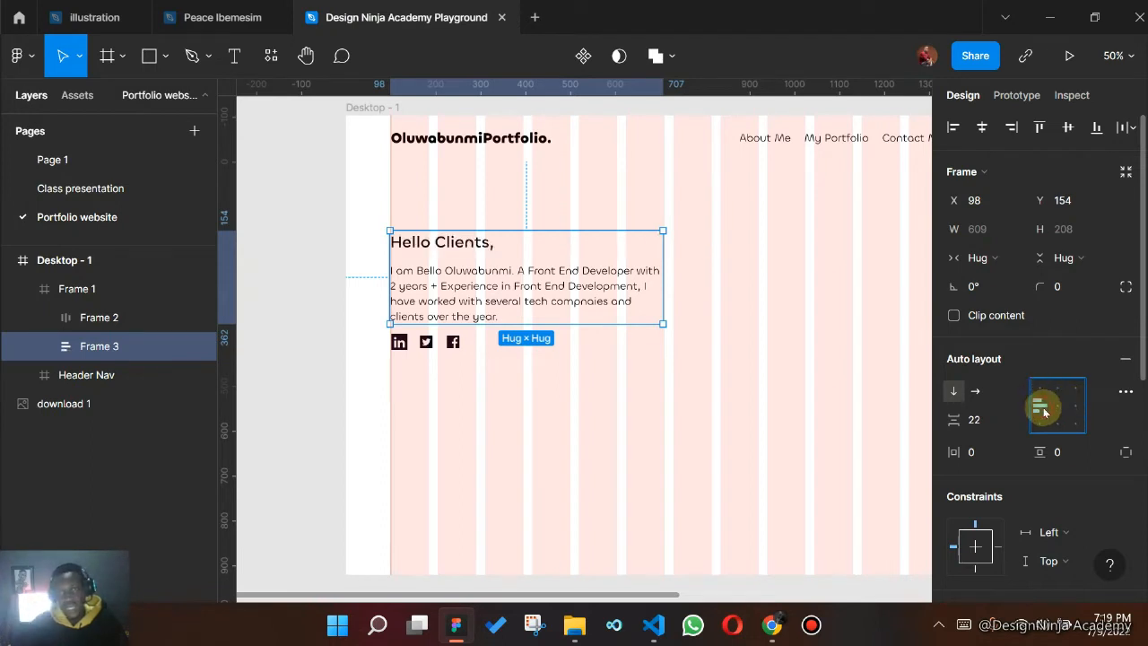
pyautogui.click(1074, 411)
pyautogui.click(1059, 410)
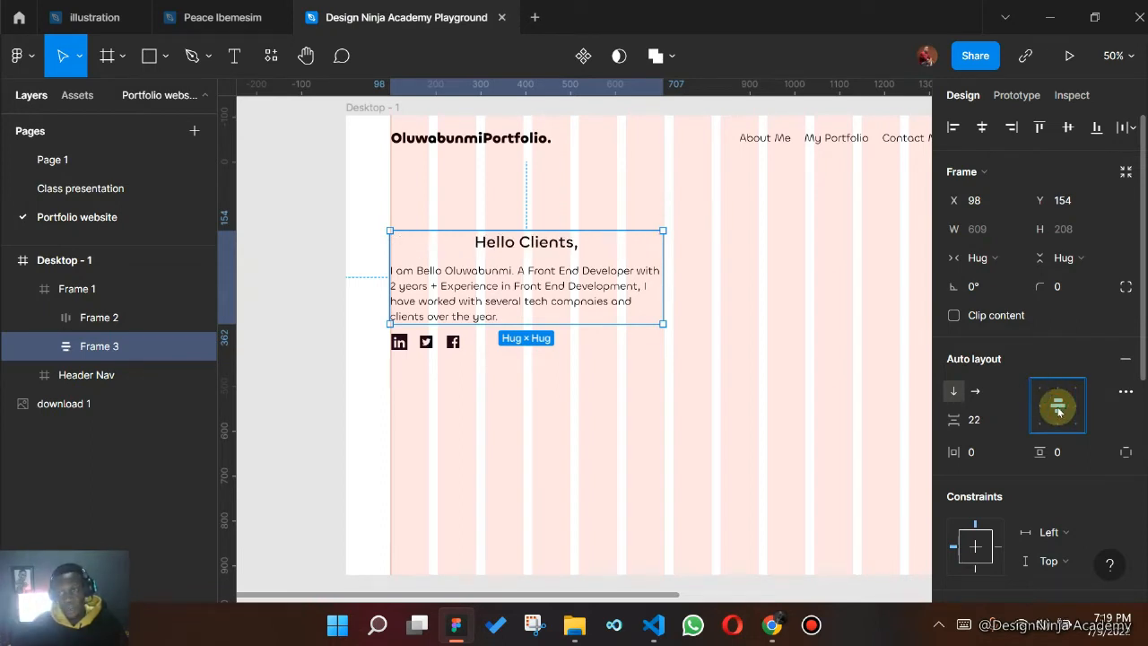
pyautogui.click(1038, 405)
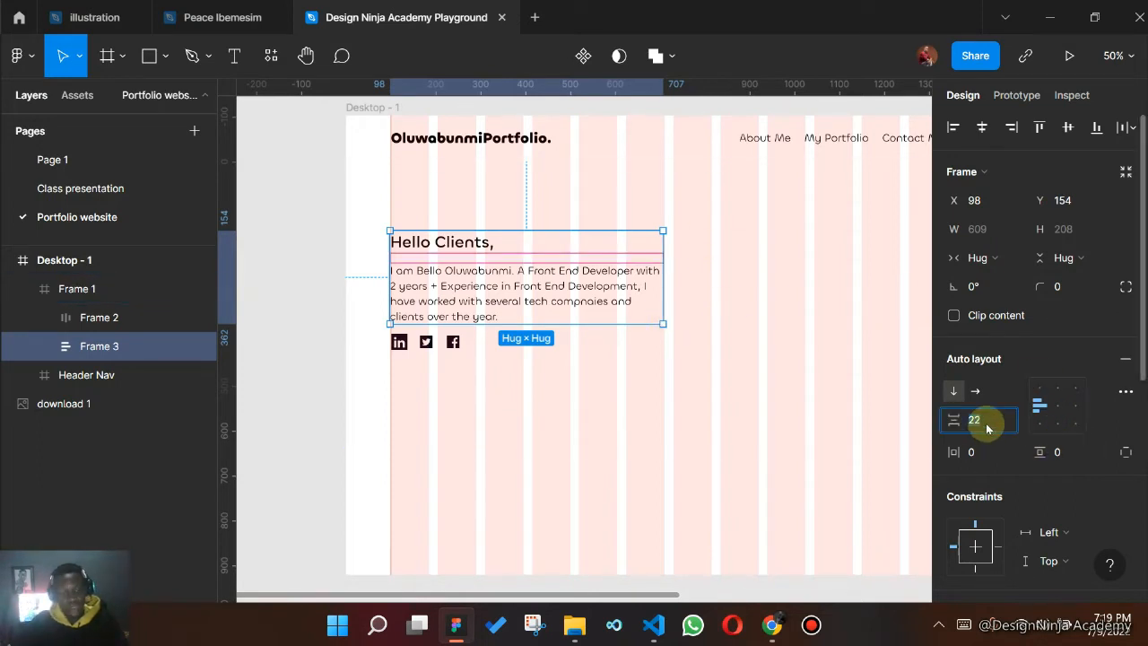
pyautogui.press('Return')
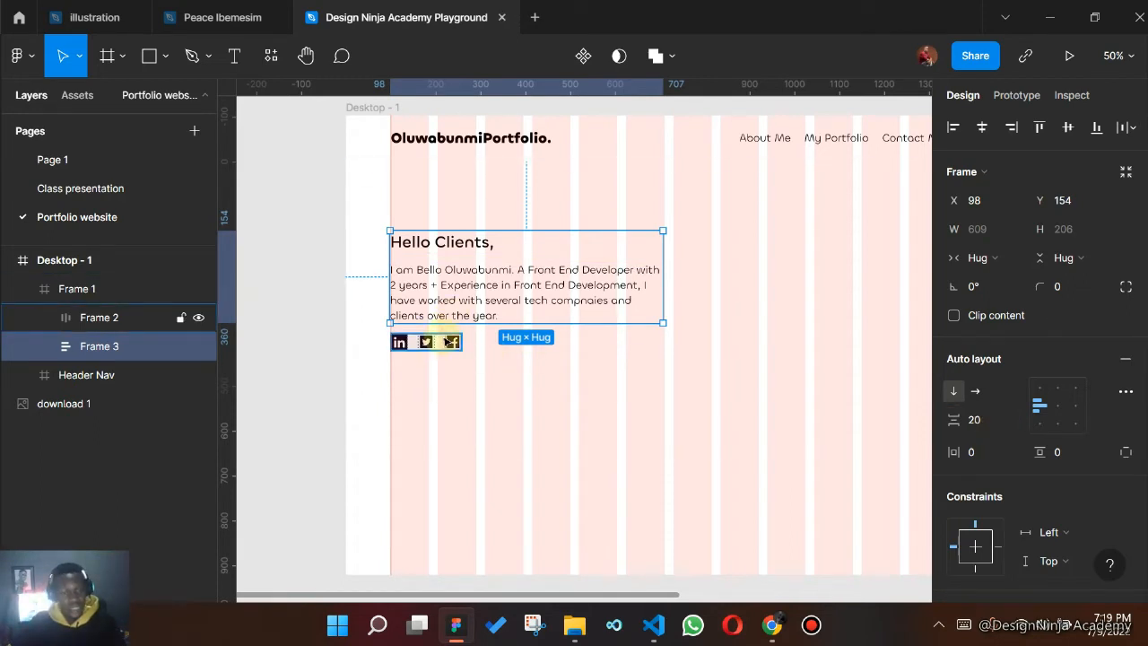
# - Wrap the greeting and paragraph frame together with the social icon row in one vertical auto layout frame
pyautogui.keyDown('shift'); pyautogui.click(449, 341); pyautogui.keyUp('shift')
pyautogui.hotkey('shift', 'a')
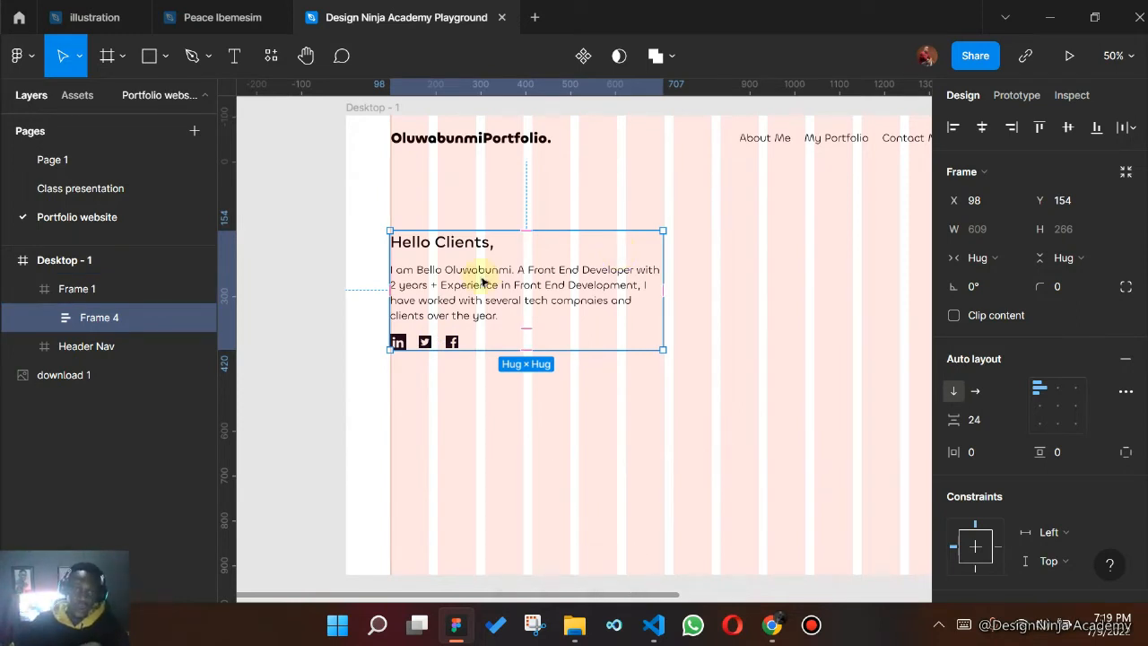
pyautogui.doubleClick(478, 284)
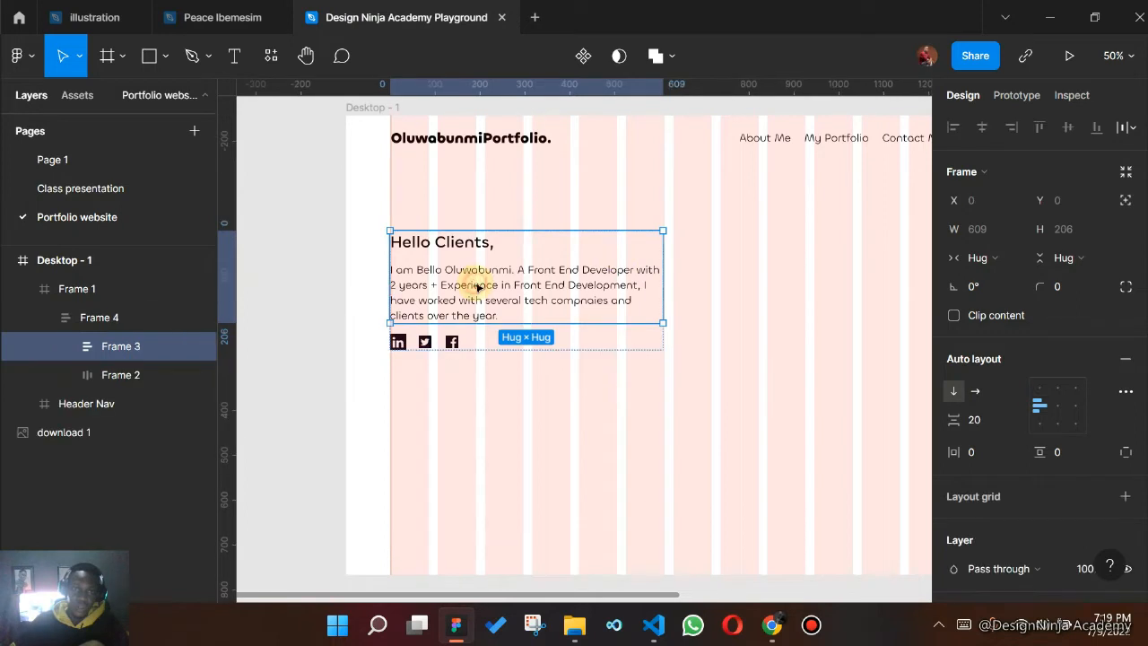
pyautogui.click(451, 341)
pyautogui.click(455, 404)
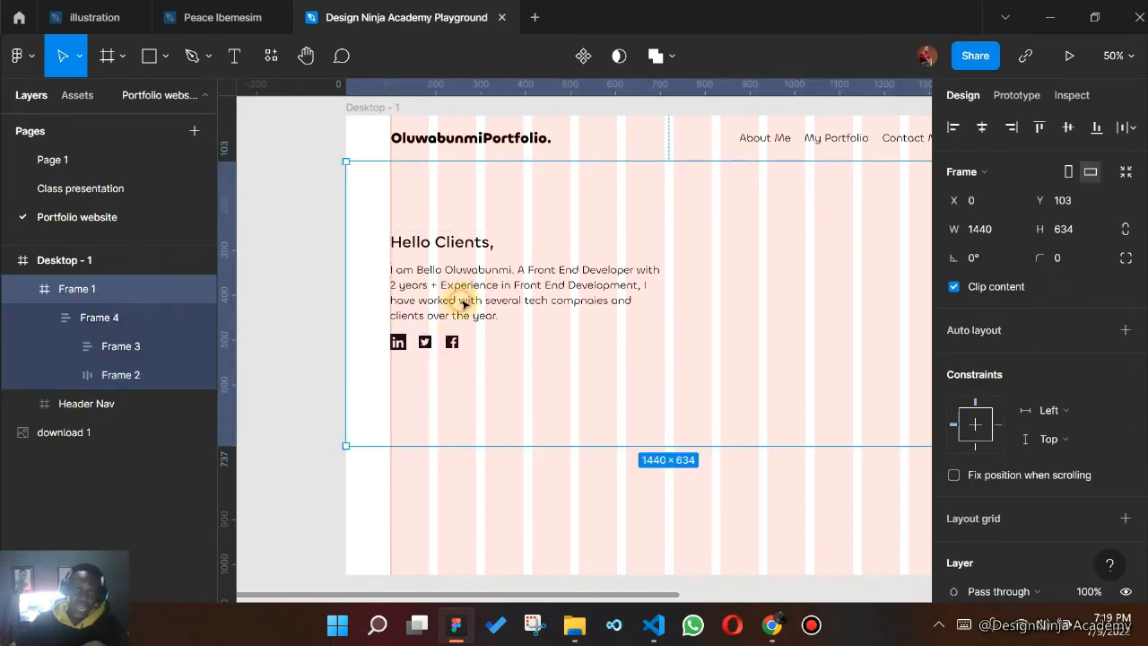
pyautogui.click(464, 303)
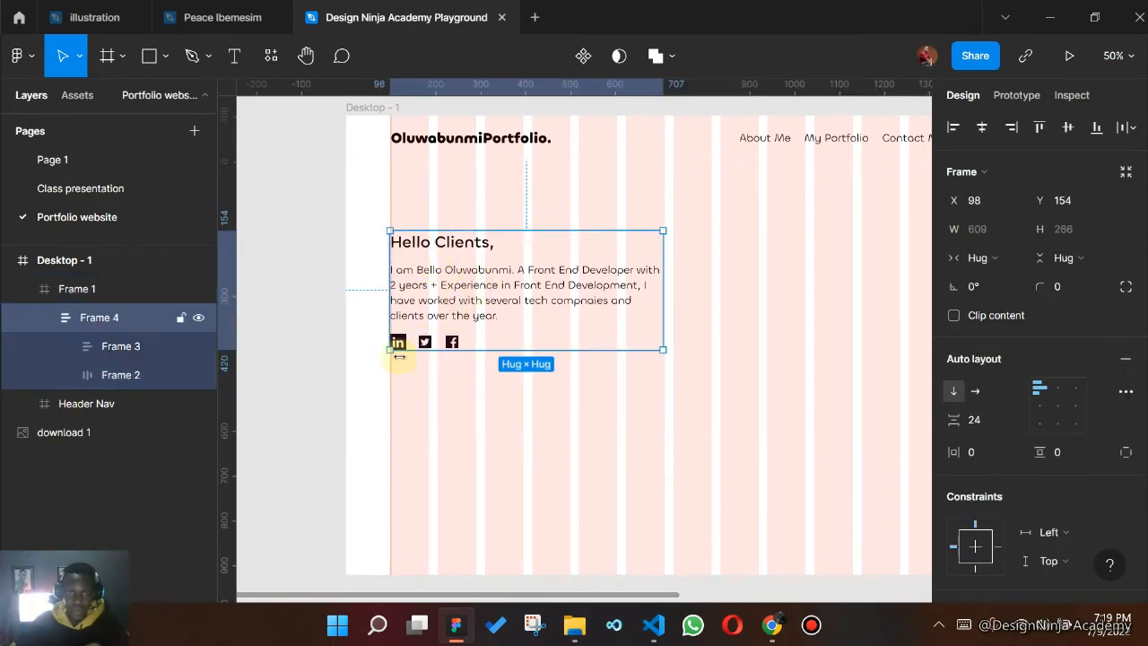
# - Set the spacing between the "Hello Clients," greeting and the introduction paragraph to 18
pyautogui.click(437, 289)
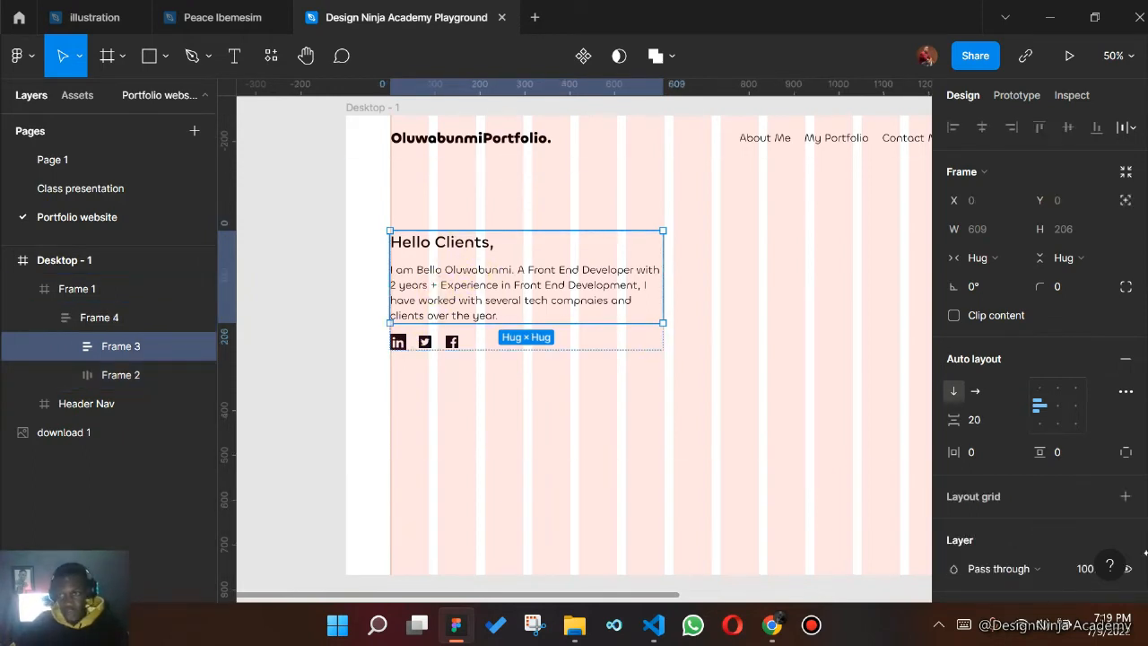
pyautogui.write('18')
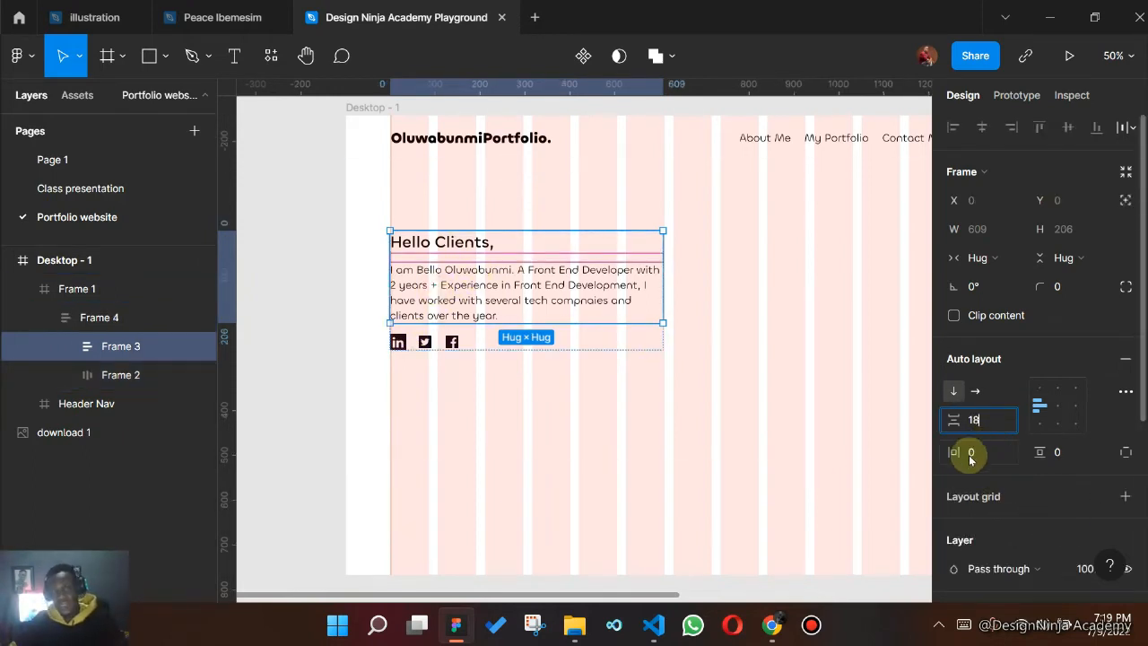
pyautogui.press('Return')
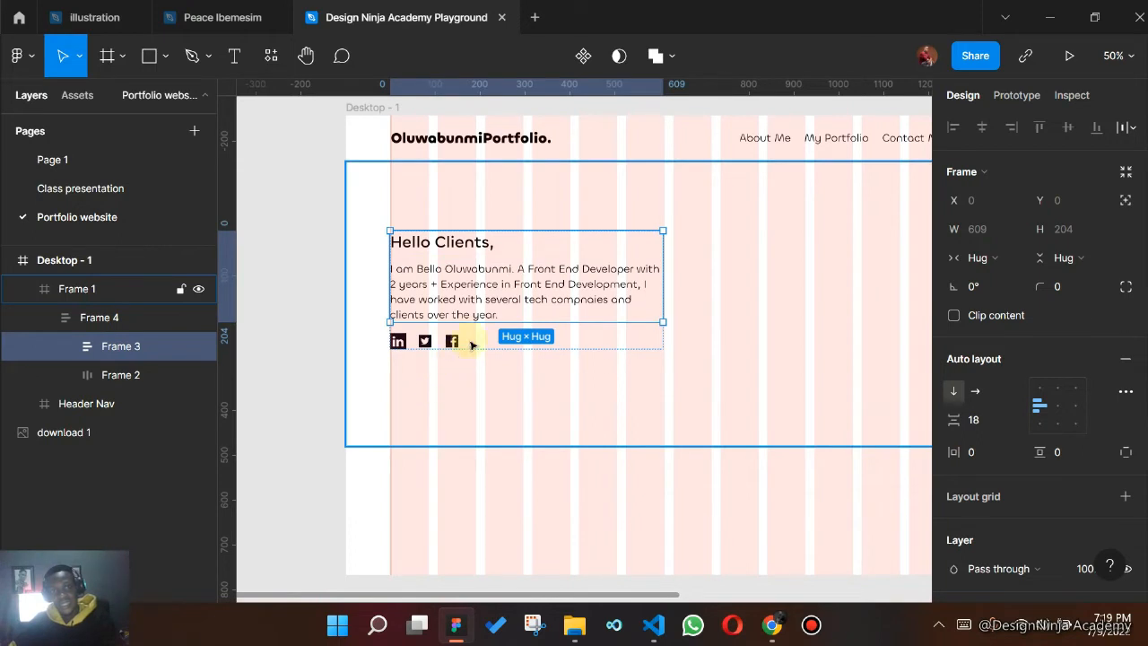
# - Set the outer auto layout frame's spacing between the text block and the social icon row to 26
pyautogui.click(512, 398)
pyautogui.click(536, 312)
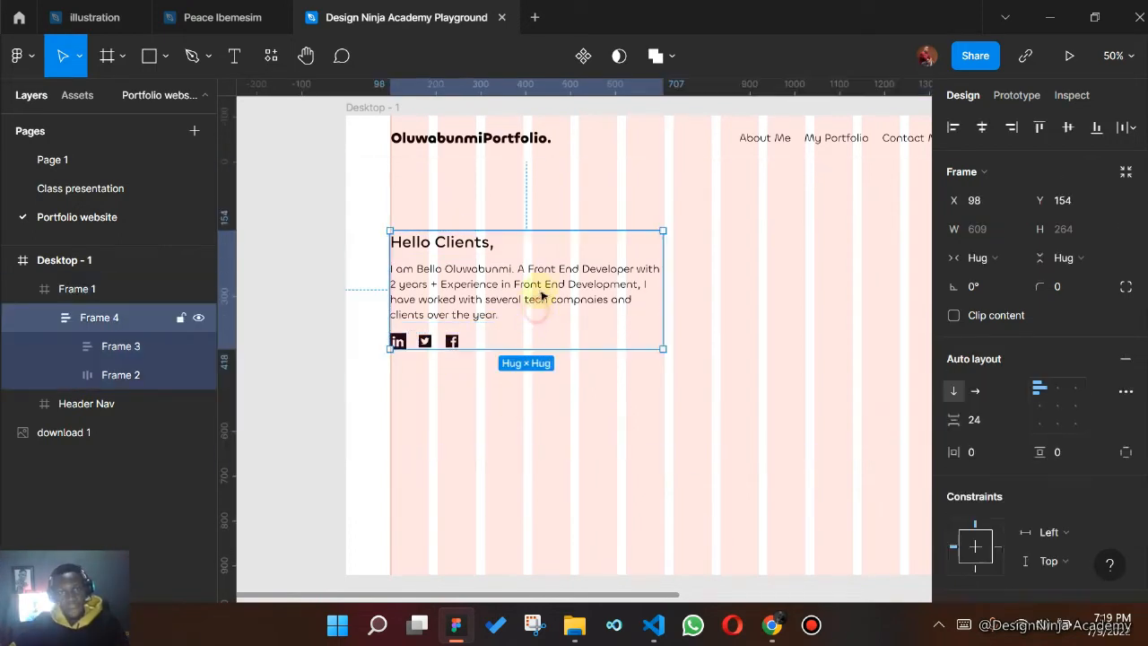
pyautogui.click(974, 418)
pyautogui.write('26')
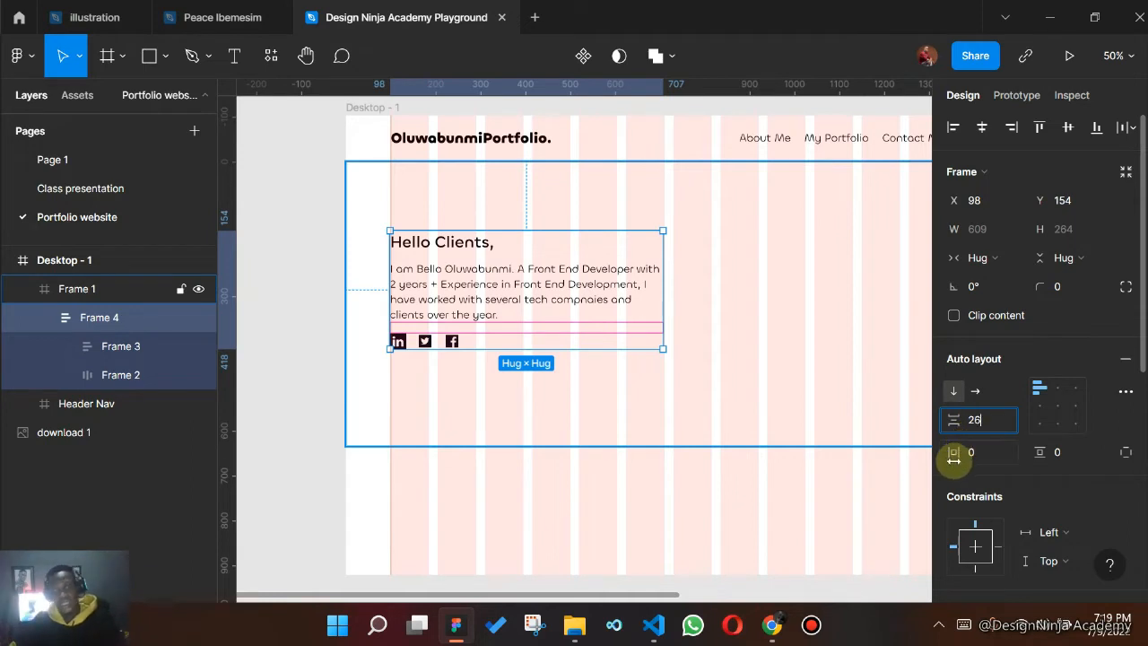
pyautogui.press('Return')
pyautogui.click(794, 367)
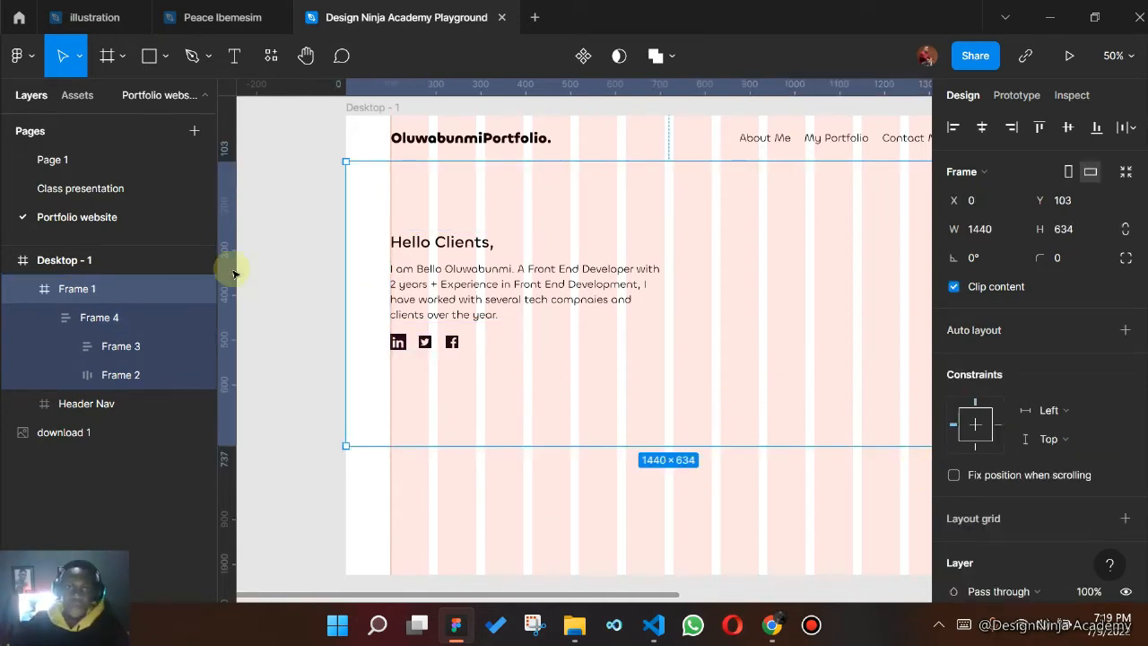
# - Draw a 210 × 60 frame for a button just below the social icons, aligned with the first grid column
pyautogui.moveTo(749, 356); pyautogui.dragTo(701, 377)
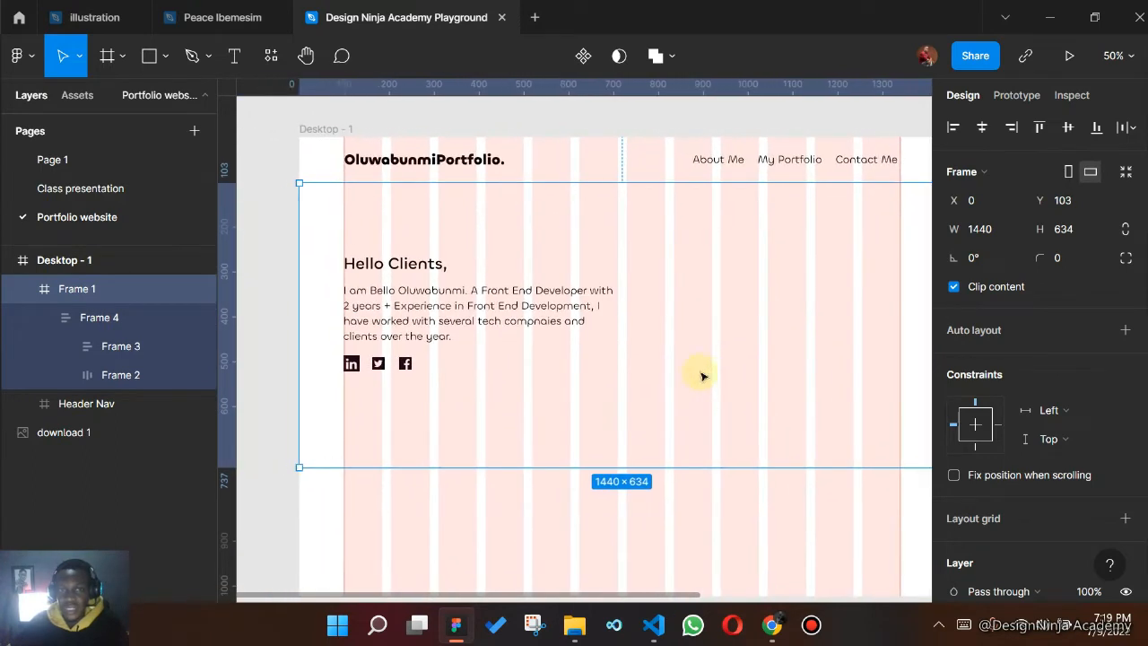
pyautogui.click(109, 54)
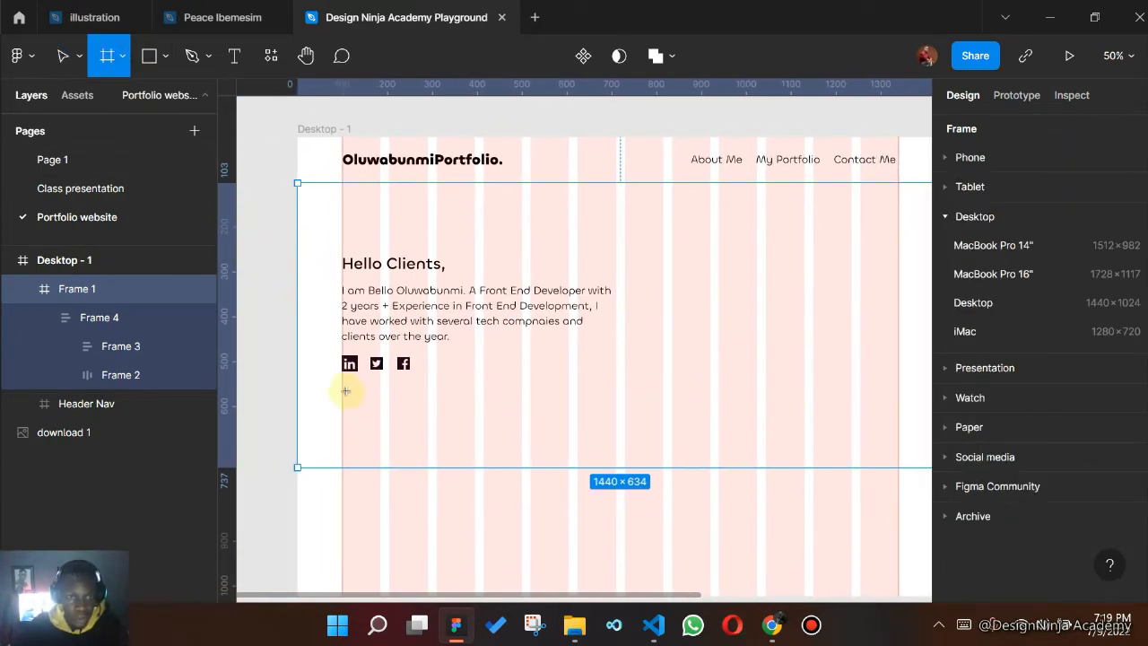
pyautogui.moveTo(341, 390); pyautogui.dragTo(437, 395)
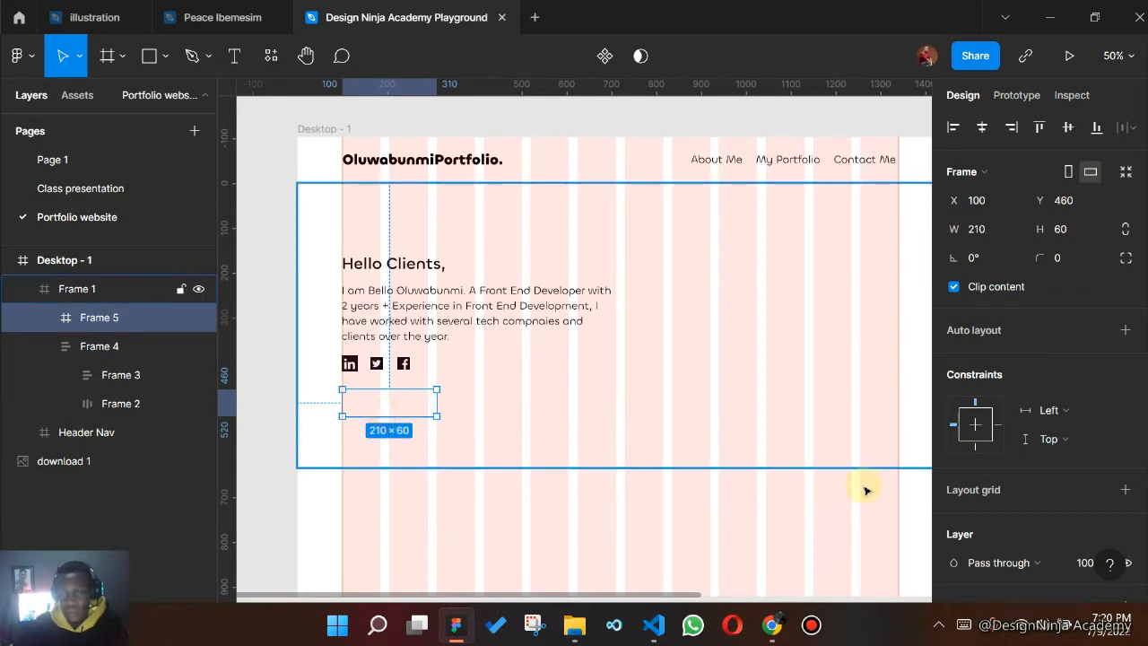
# - Place a text layer inside the new button frame below the social icons
pyautogui.scroll(-1, 897, 484)
pyautogui.scroll(-4, 966, 479)
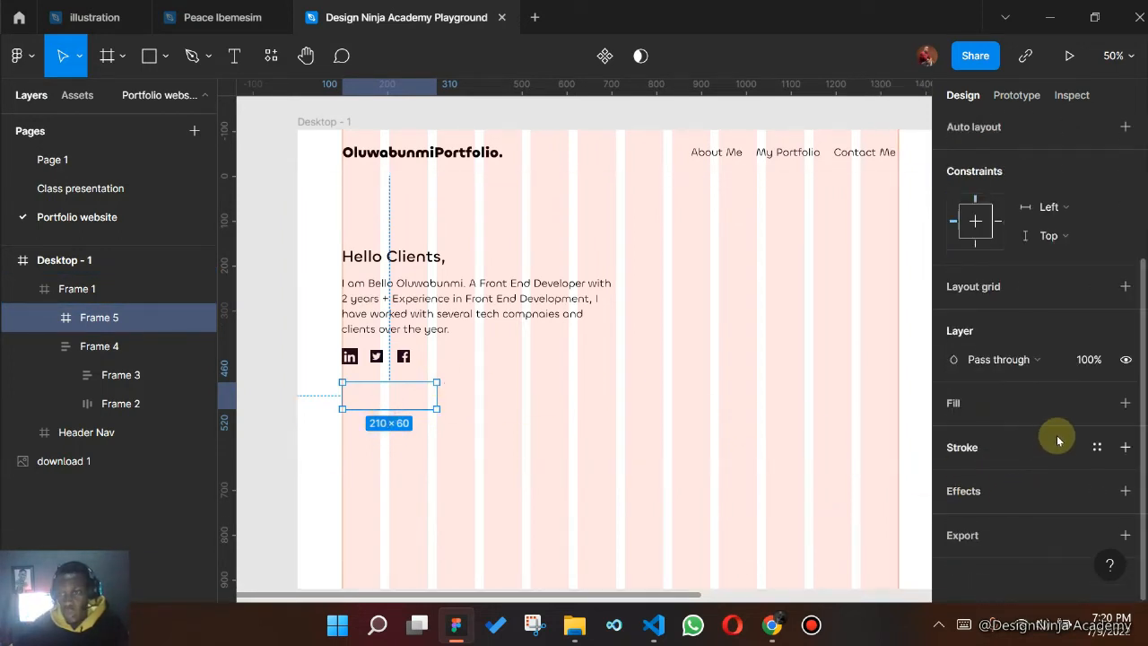
pyautogui.press('t')
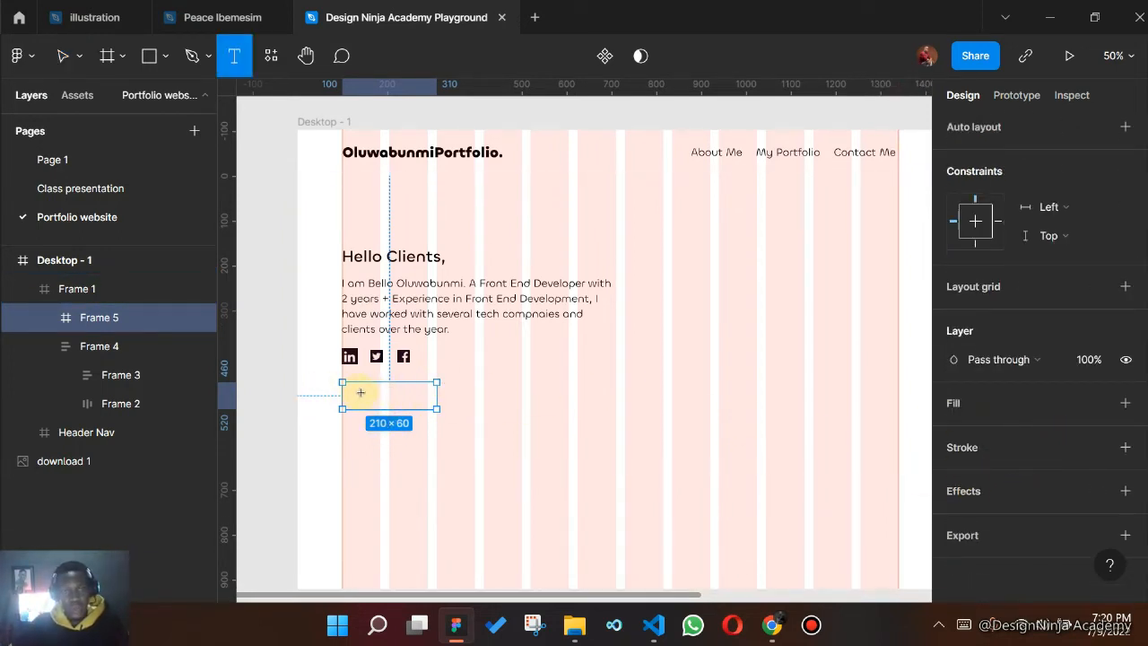
pyautogui.click(360, 392)
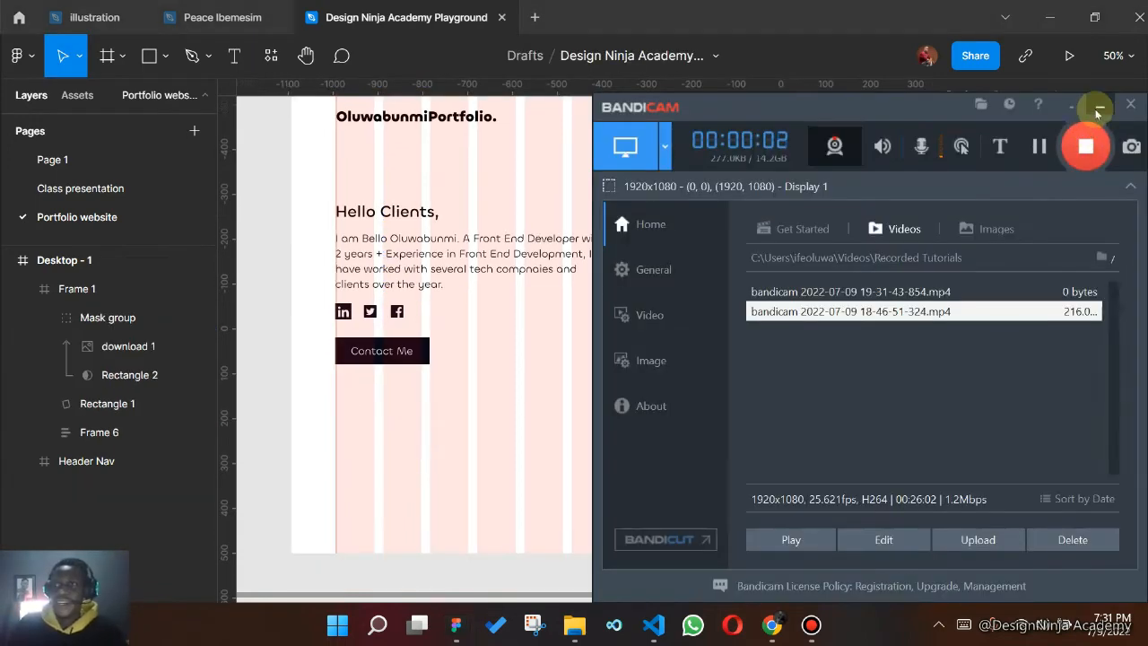
# - Minimise the screen recorder, select the masked photo and the dark tilted rectangle behind it, and hide the layout grids
pyautogui.click(1098, 107)
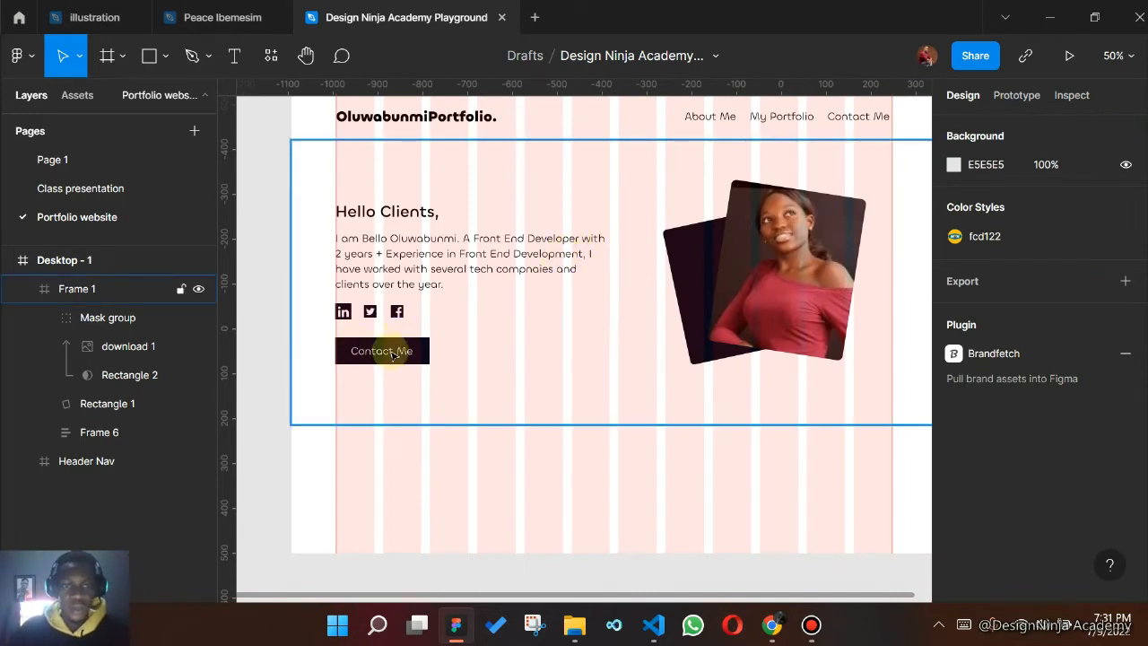
pyautogui.click(788, 240)
pyautogui.click(776, 235)
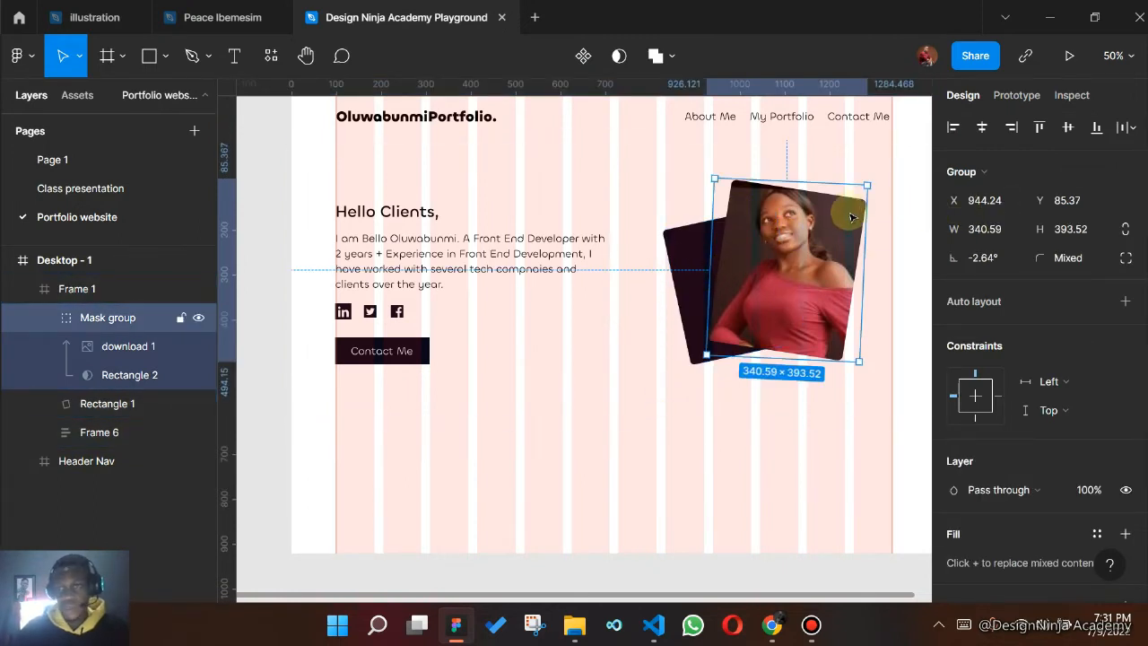
pyautogui.keyDown('shift'); pyautogui.click(676, 253); pyautogui.keyUp('shift')
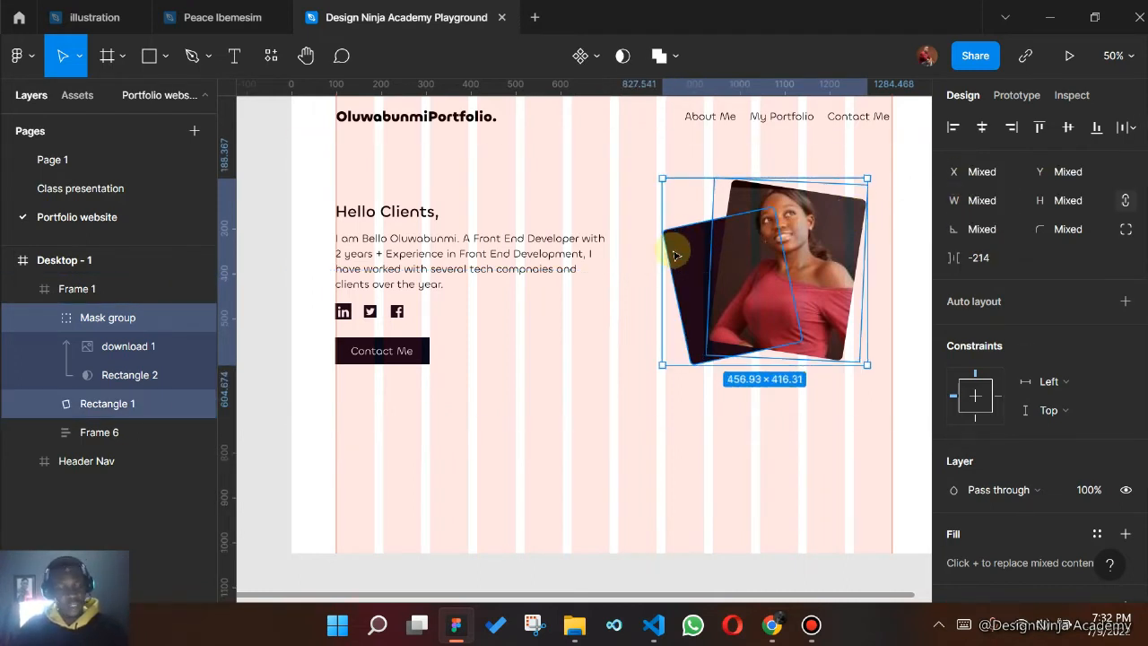
pyautogui.hotkey('ctrl', 'shift', '4')
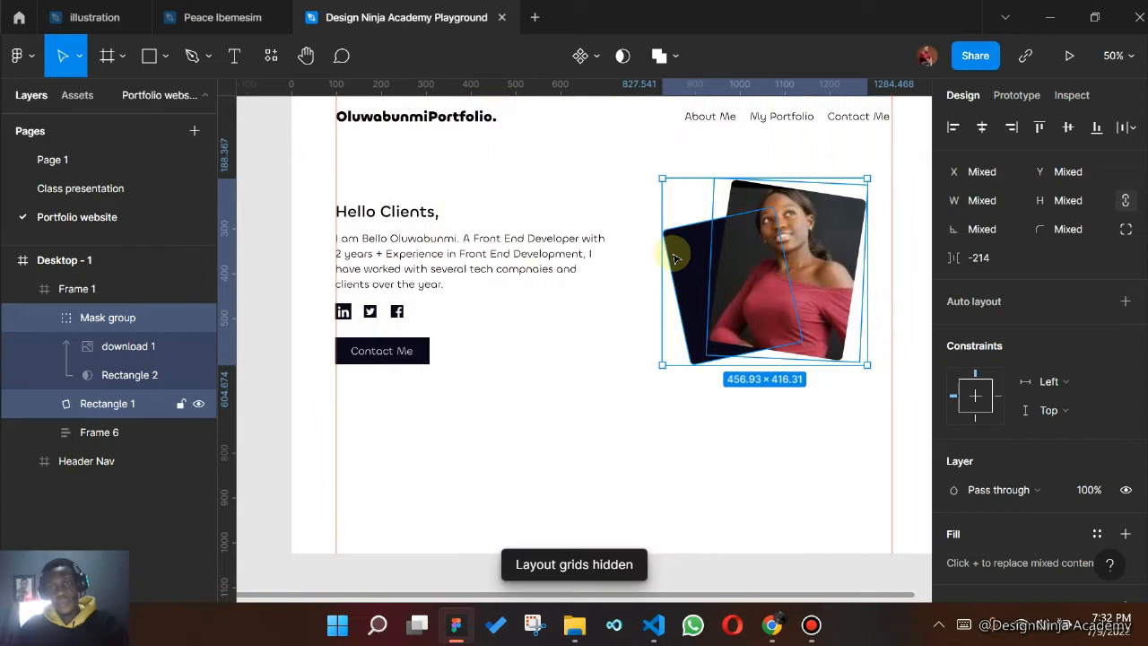
# - Group the masked photo with the dark tilted rectangle behind it
pyautogui.click(722, 259)
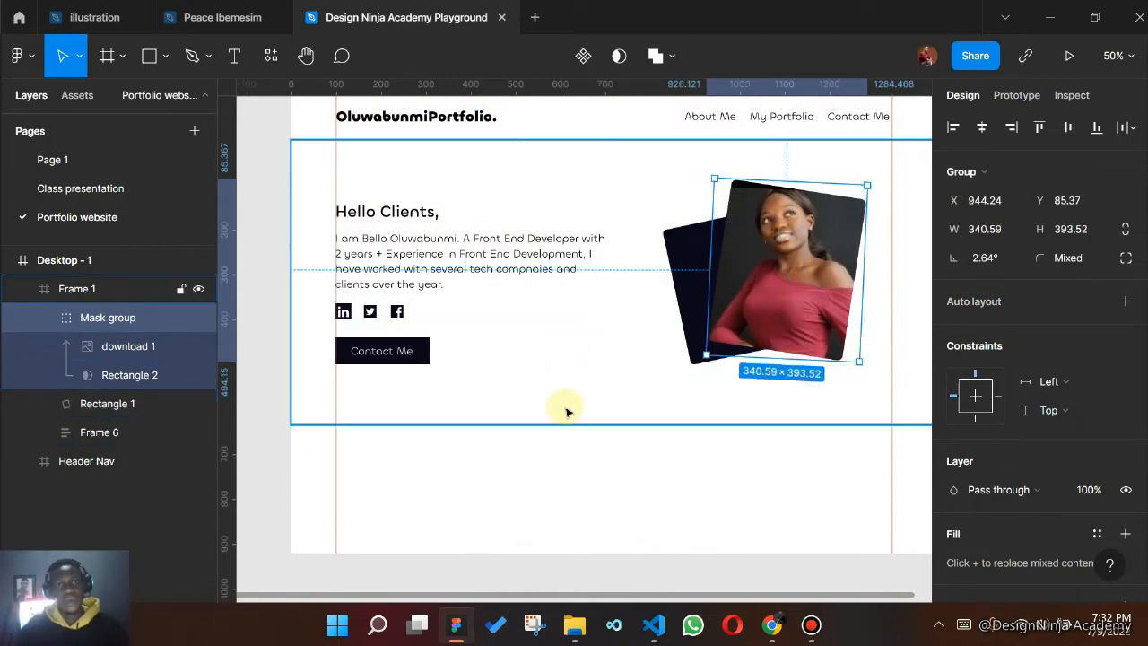
pyautogui.keyDown('shift'); pyautogui.click(680, 299); pyautogui.keyUp('shift')
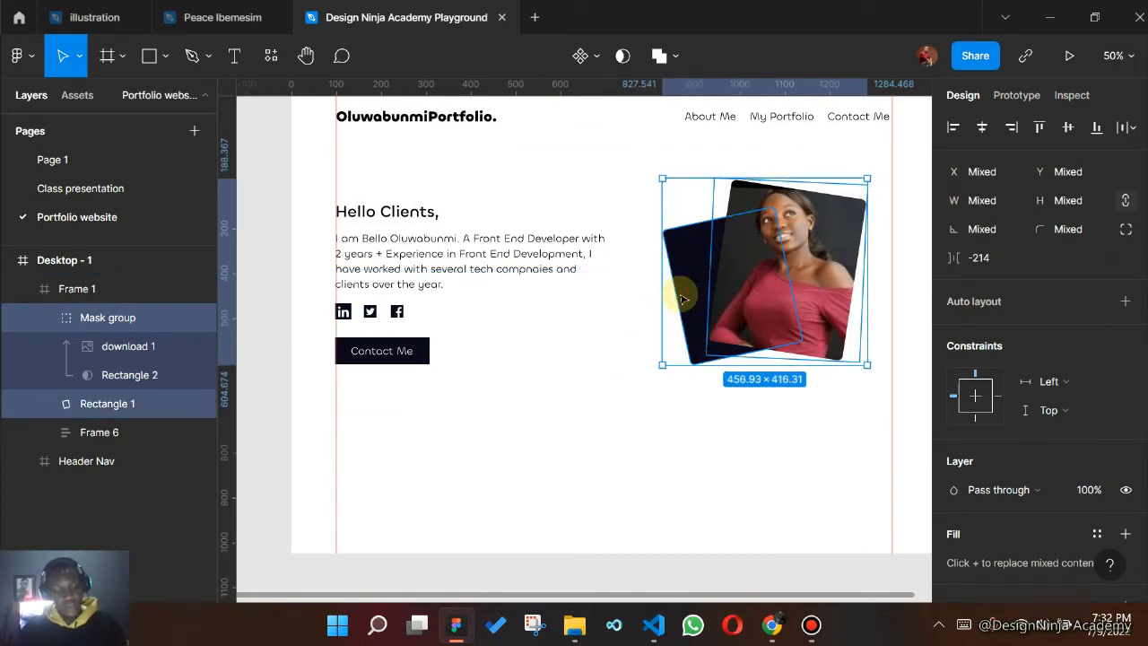
pyautogui.hotkey('ctrl', 'g')
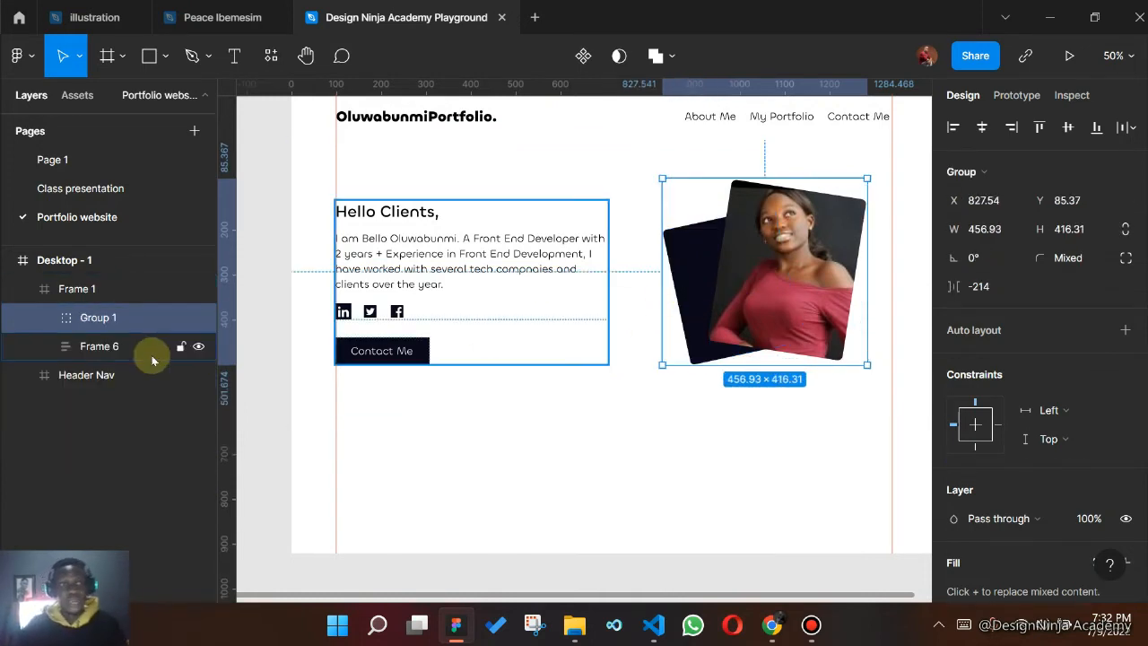
pyautogui.click(642, 388)
pyautogui.scroll(2, 533, 354)
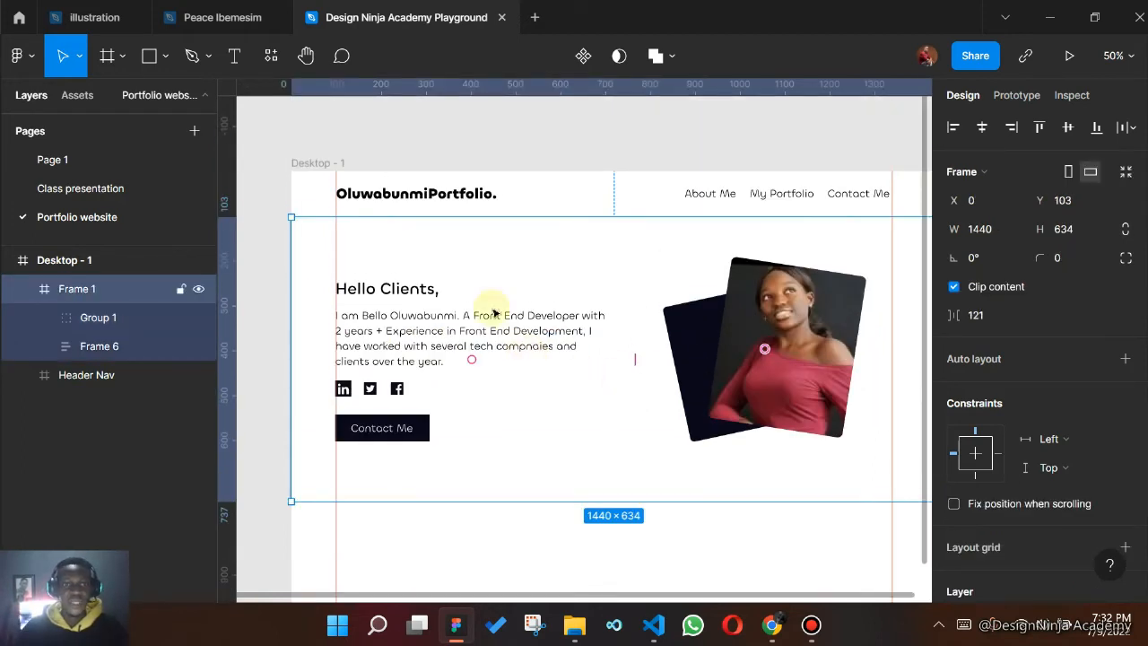
# - Open the column layout grid settings of the Desktop - 1 frame
pyautogui.click(312, 167)
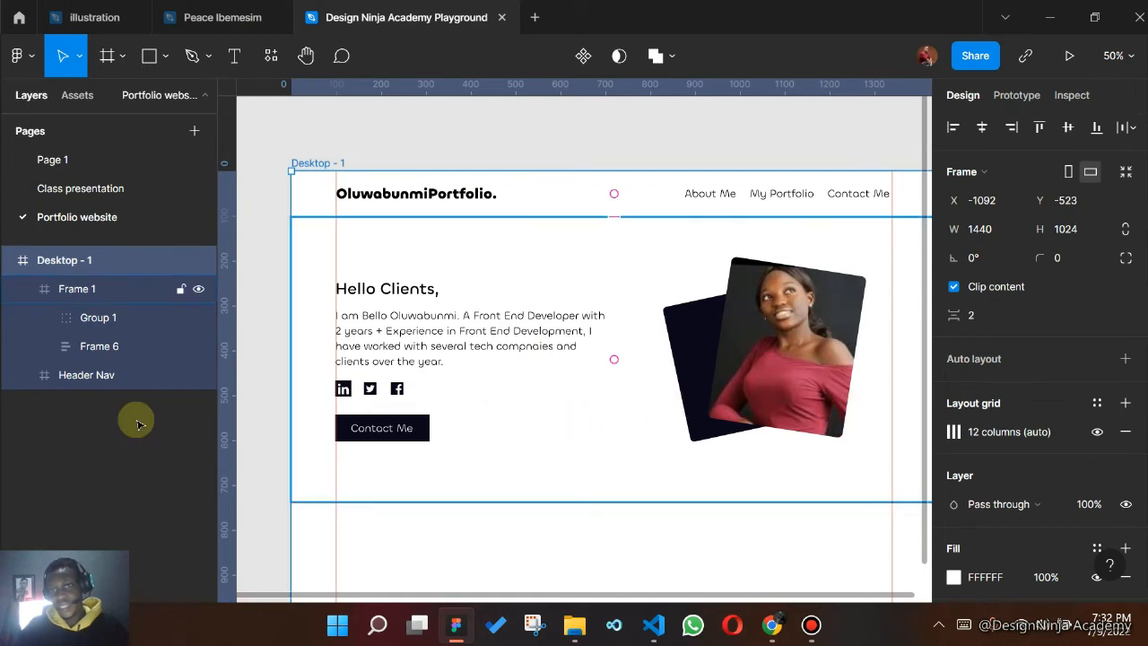
pyautogui.click(953, 431)
pyautogui.click(773, 436)
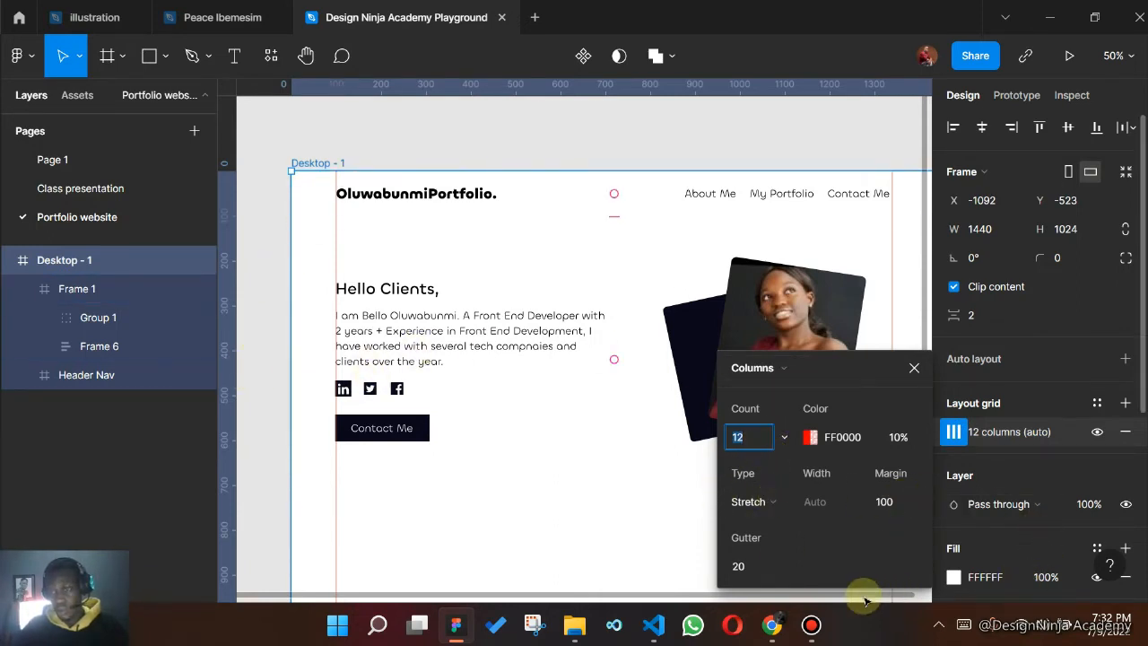
pyautogui.click(810, 627)
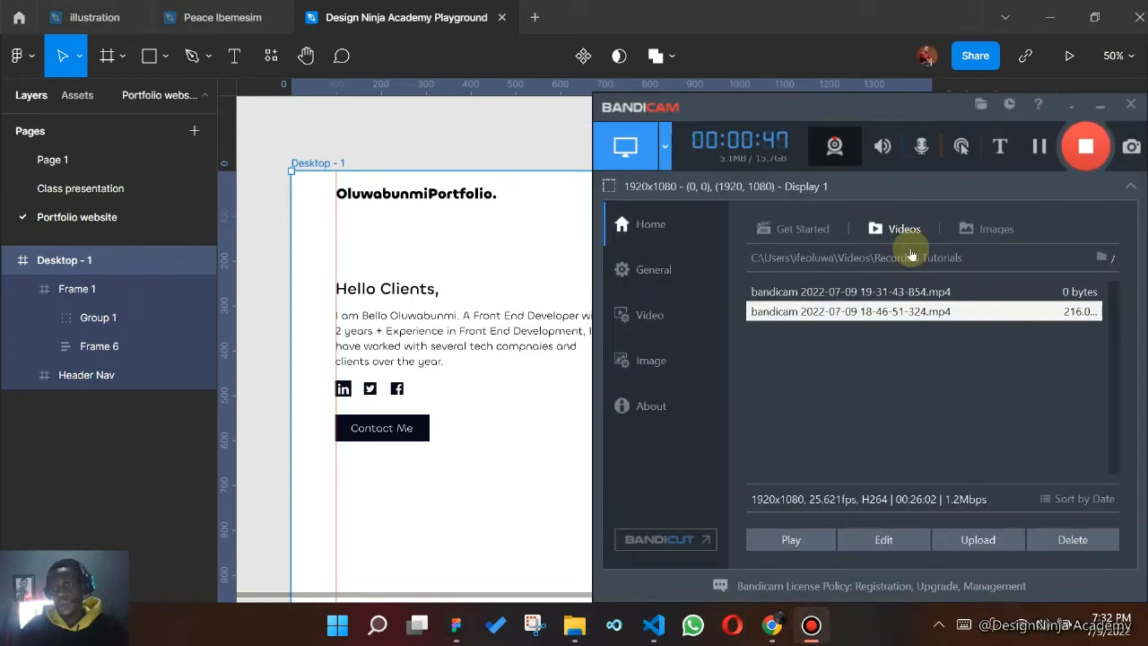
pyautogui.click(1039, 148)
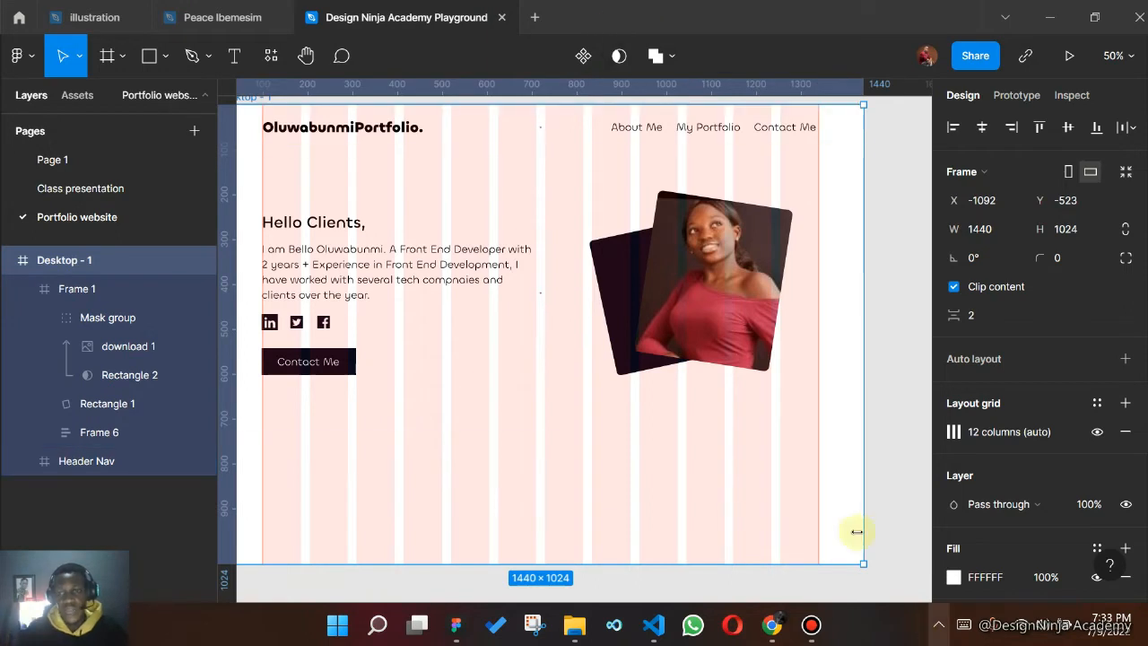
pyautogui.moveTo(813, 627)
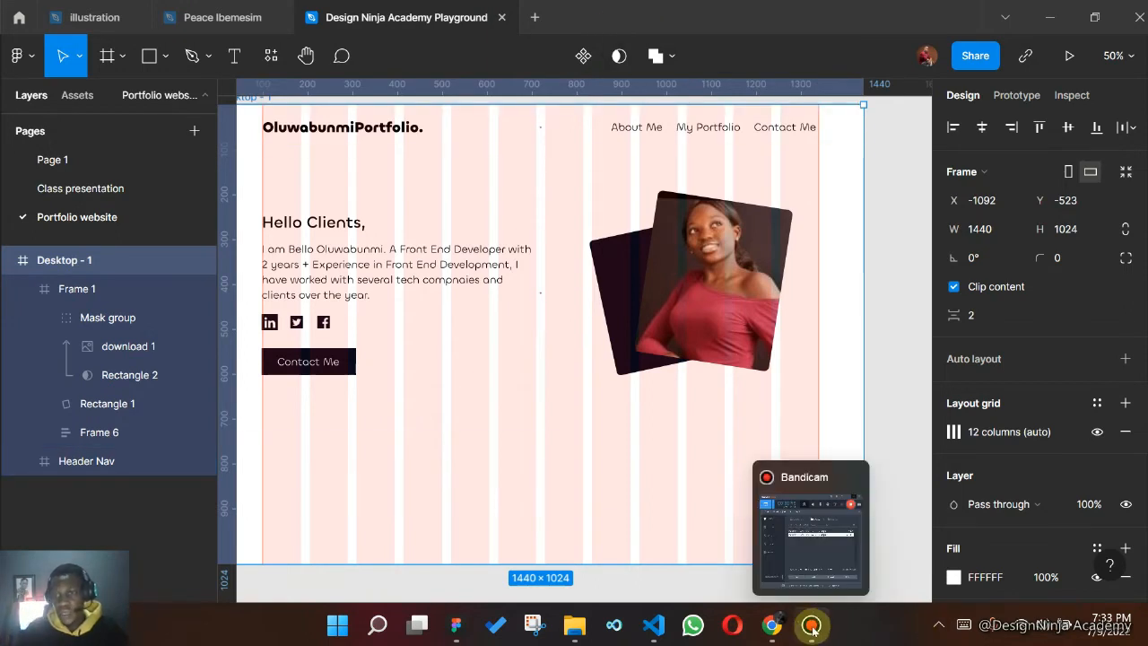
pyautogui.click(797, 569)
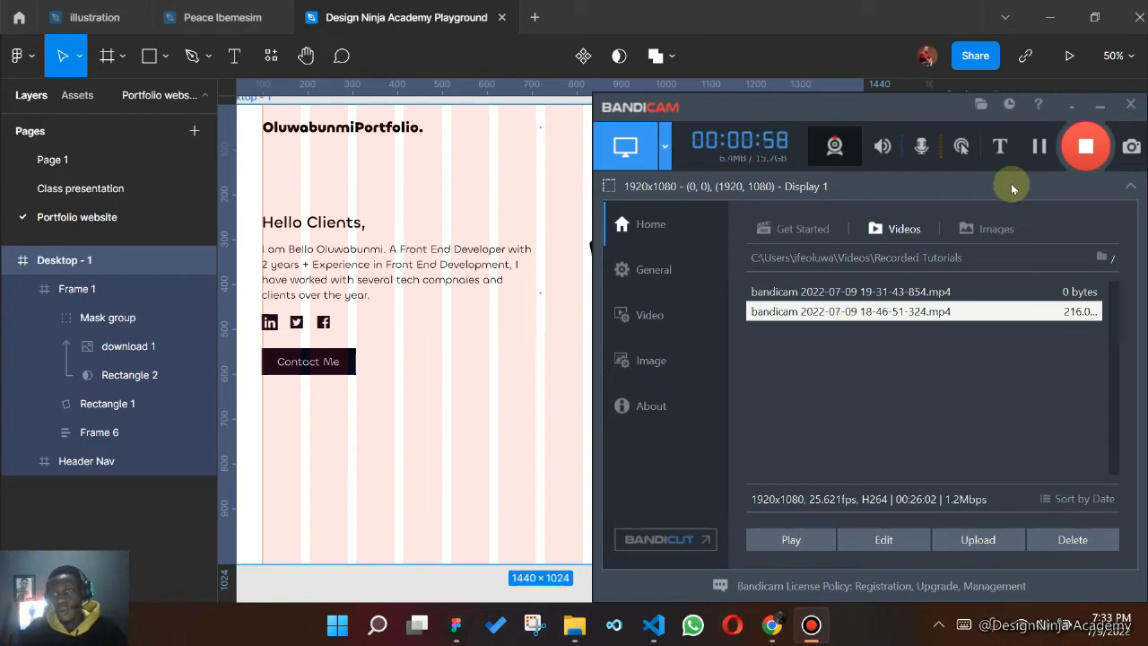
pyautogui.click(1097, 108)
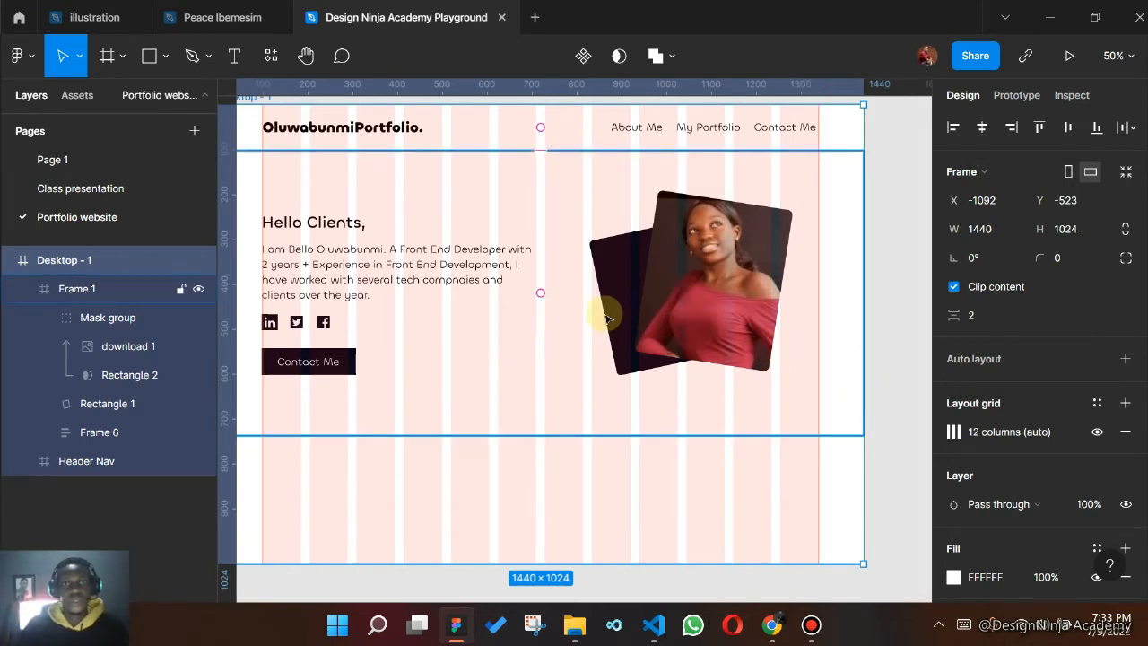
# - Extend the Desktop - 1 frame downward to a height of about 1605, keeping its width
pyautogui.scroll(1, 303, 192)
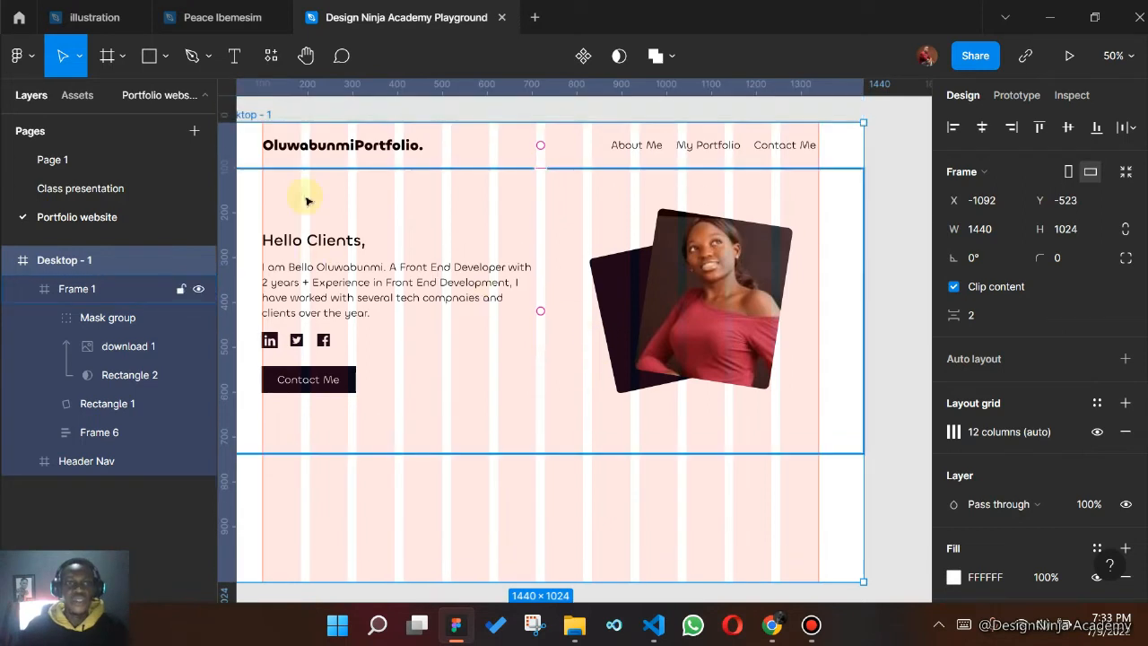
pyautogui.moveTo(255, 124); pyautogui.dragTo(293, 138)
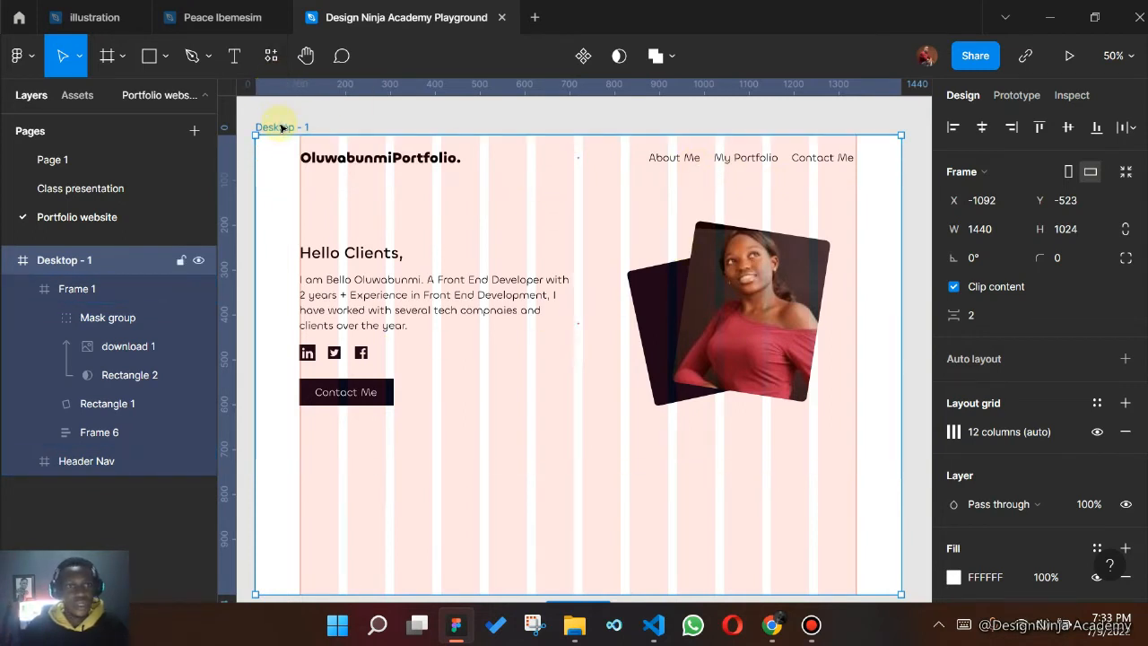
pyautogui.scroll(-1, 476, 302)
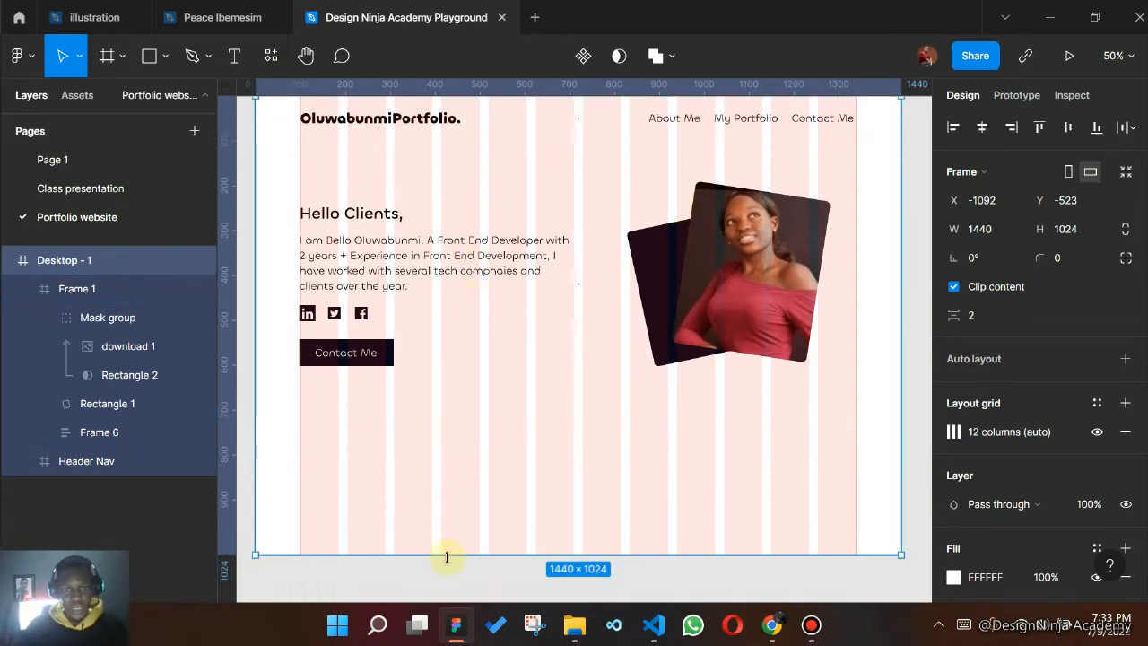
pyautogui.moveTo(443, 554); pyautogui.dragTo(467, 553)
# - Draw a new frame of about 1340 × 604 directly below the hero section, starting at the page's left edge
pyautogui.scroll(2, 466, 547)
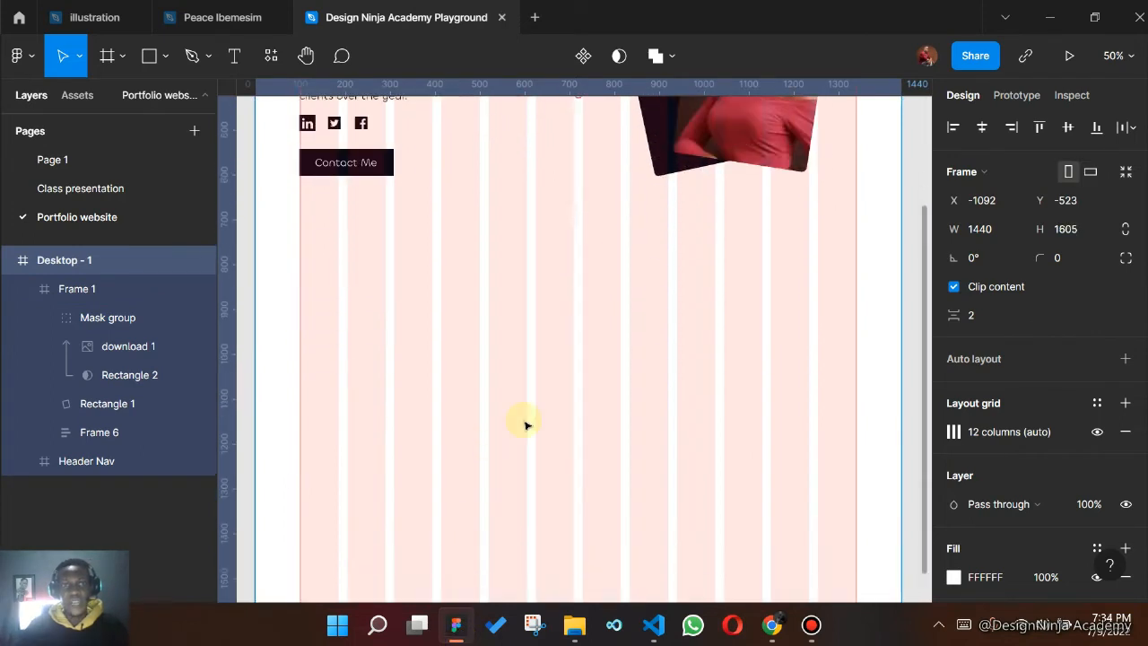
pyautogui.scroll(2, 403, 184)
pyautogui.click(266, 123)
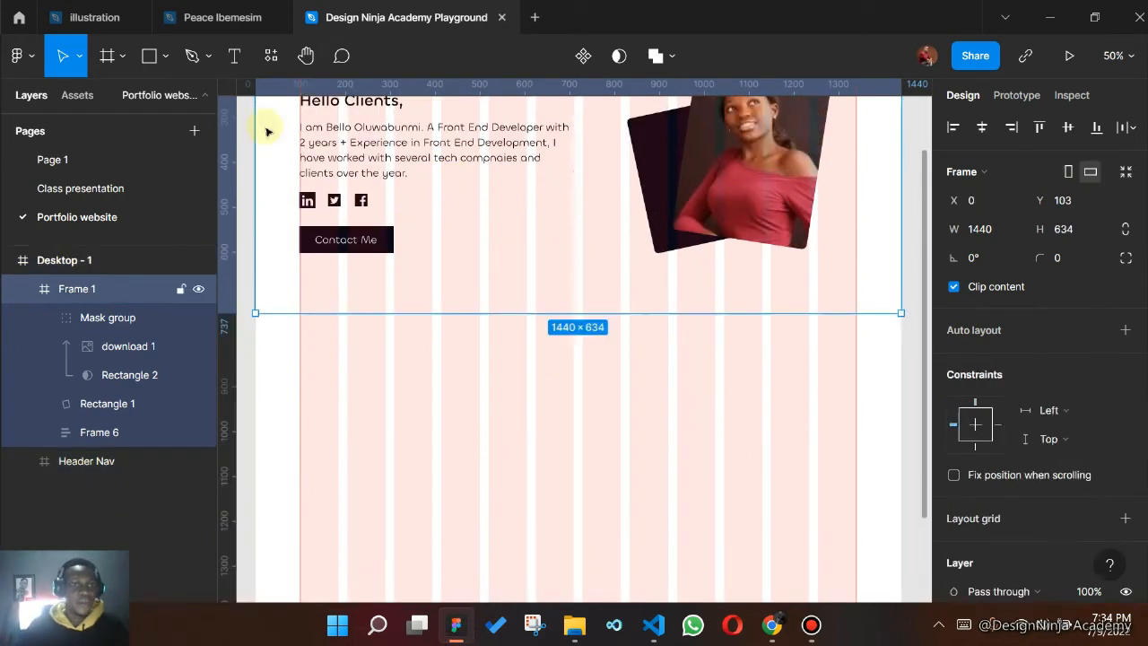
pyautogui.click(108, 54)
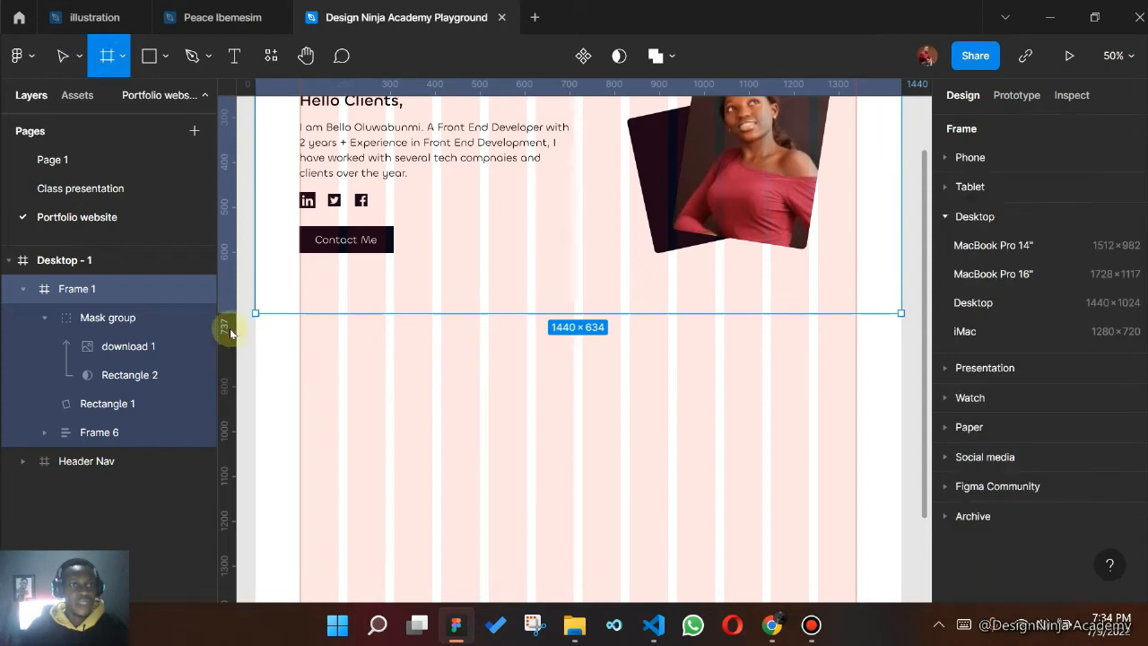
pyautogui.moveTo(256, 323); pyautogui.dragTo(855, 567)
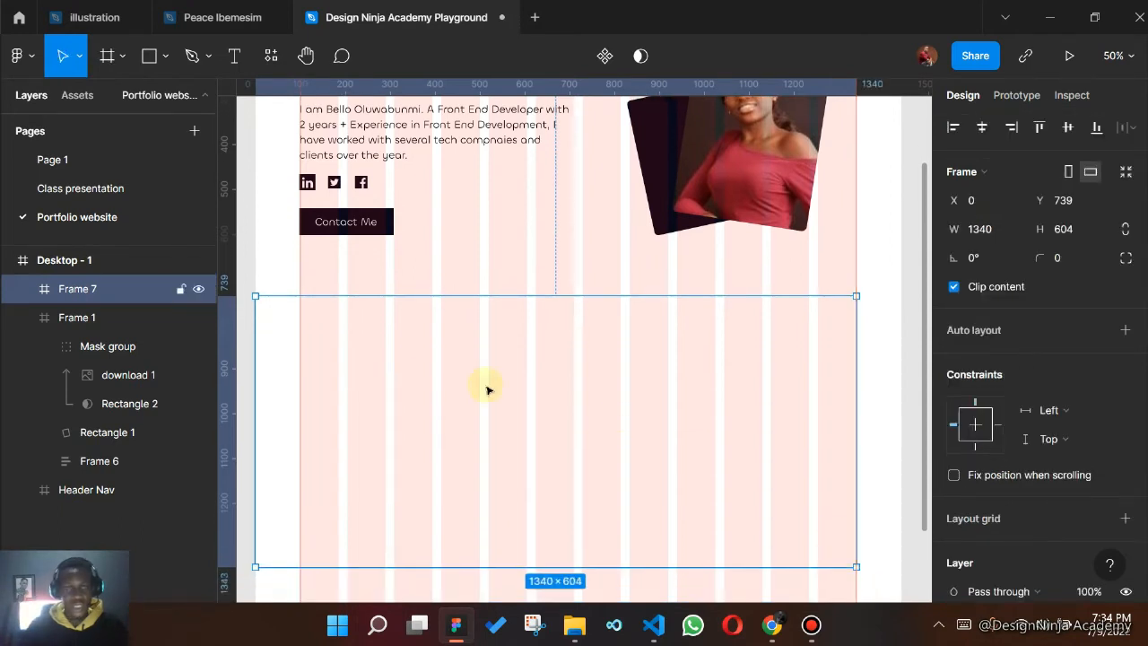
# - Add the text "About Me" near the top of the new frame and set its text alignment to center
pyautogui.scroll(2, 476, 395)
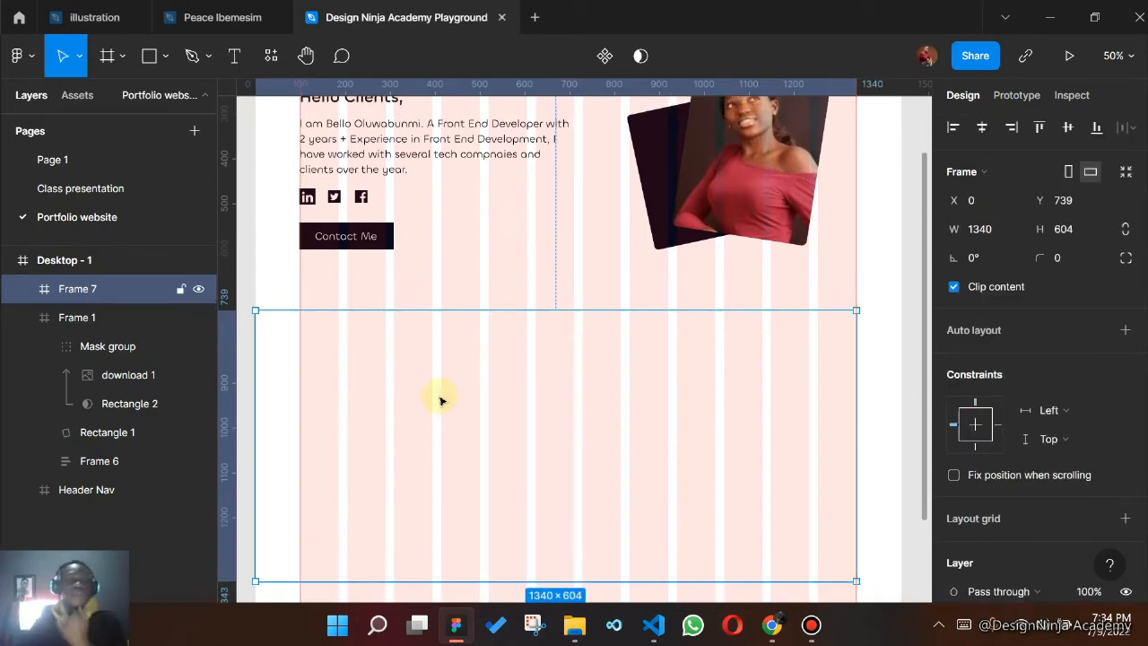
pyautogui.hscroll(-3, 302, 385)
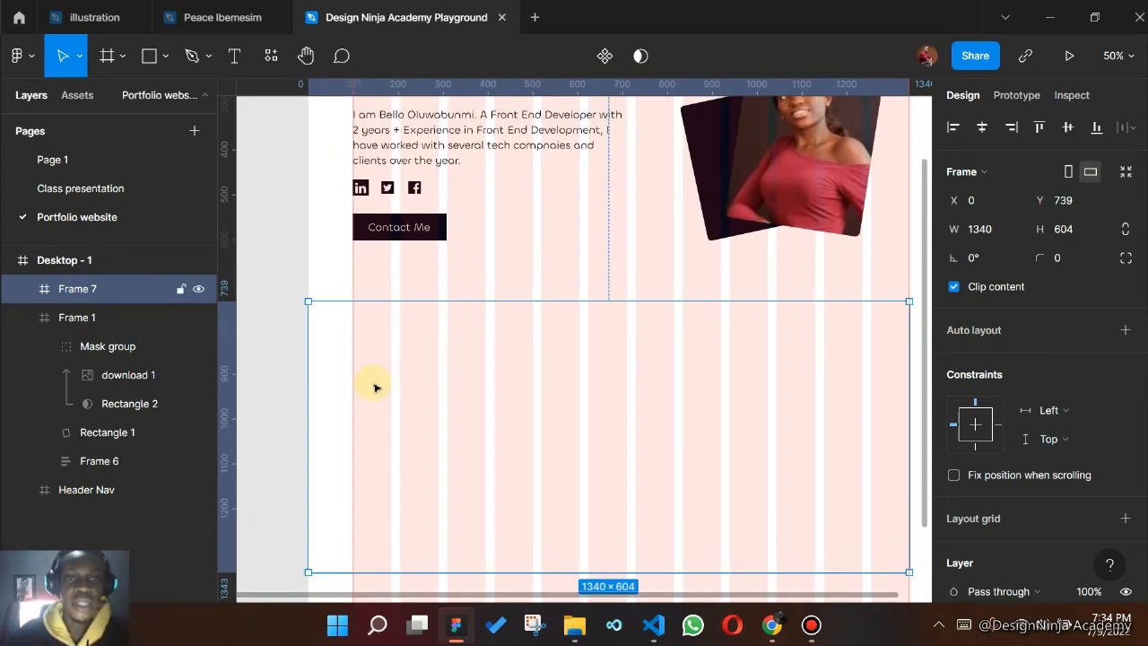
pyautogui.scroll(5, 418, 358)
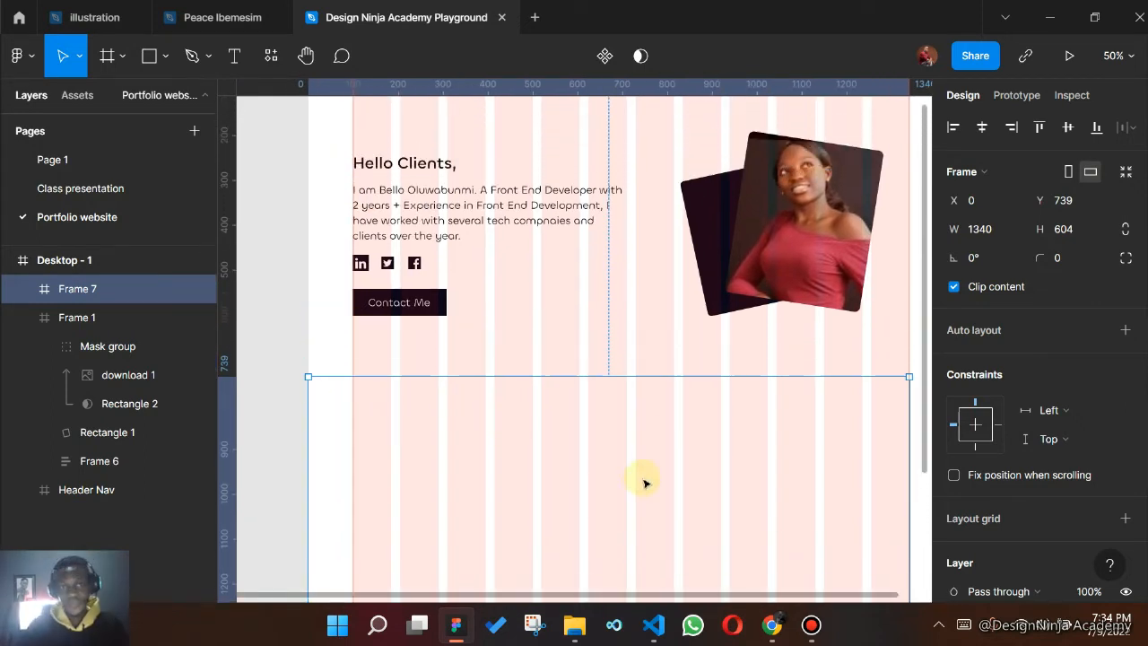
pyautogui.scroll(1, 621, 484)
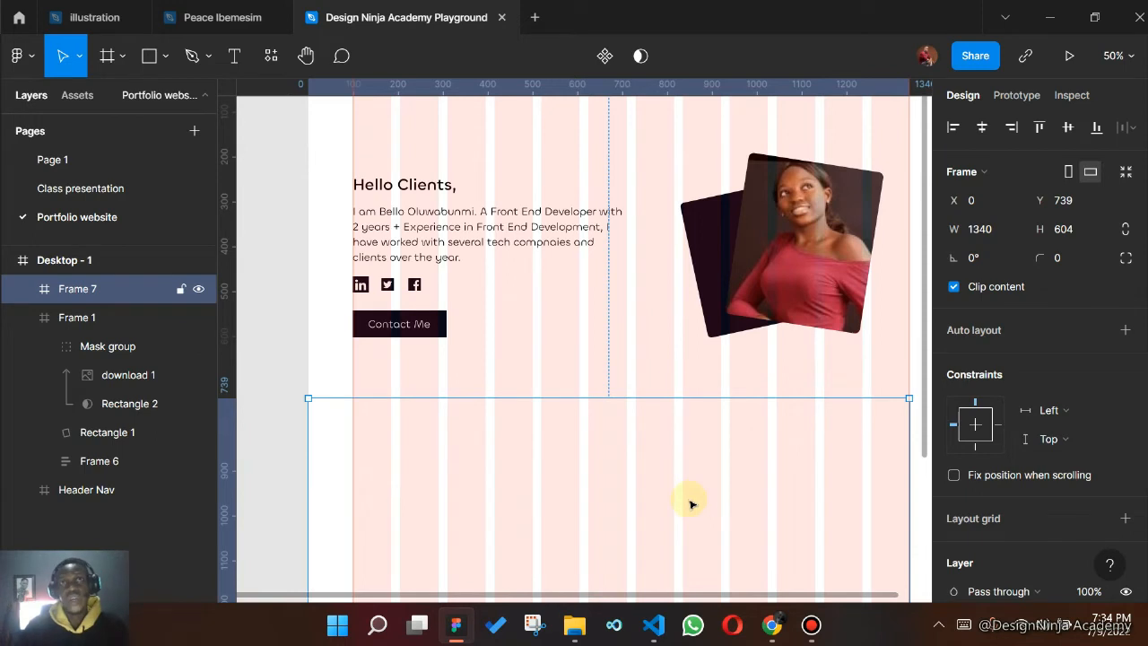
pyautogui.scroll(1, 691, 504)
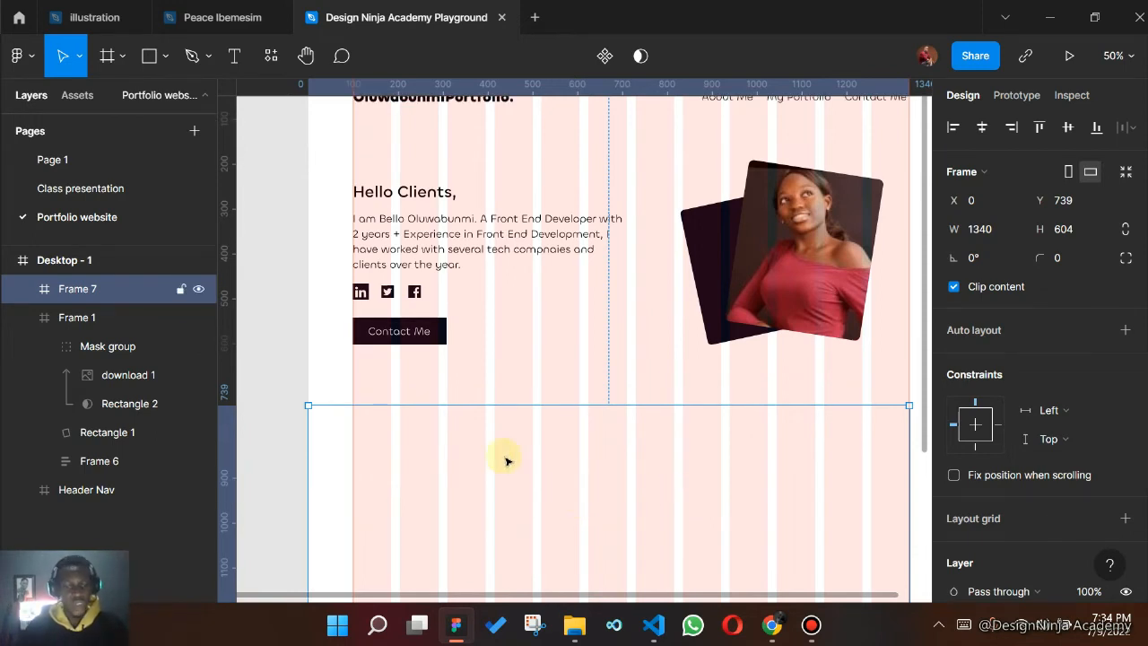
pyautogui.press('t')
pyautogui.click(541, 440)
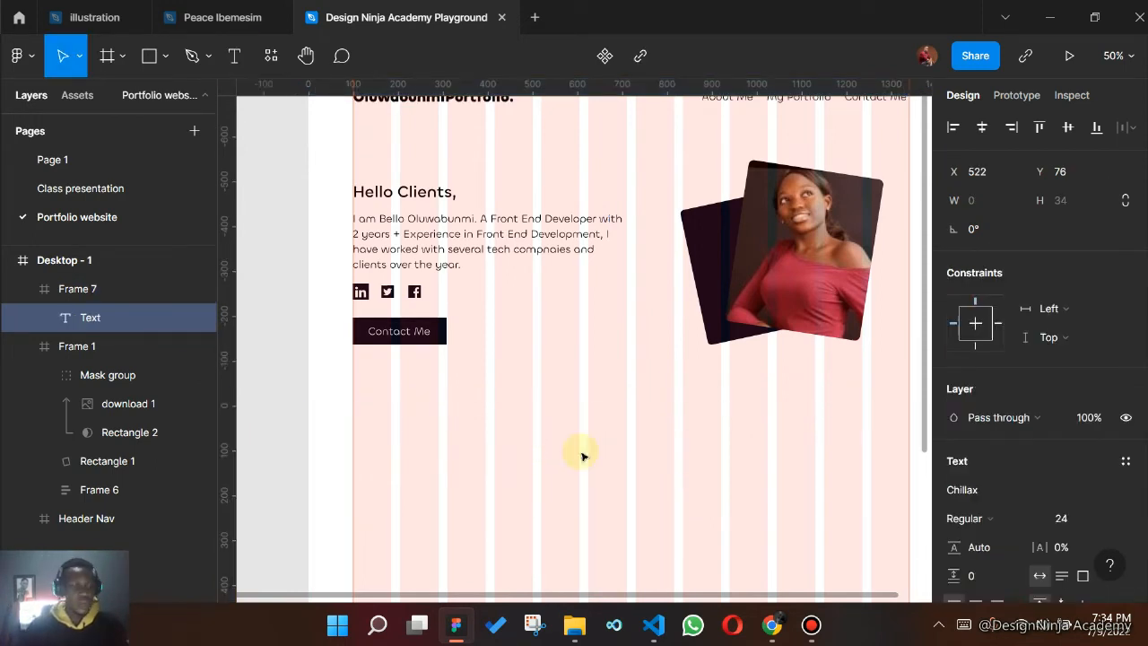
pyautogui.write('a')
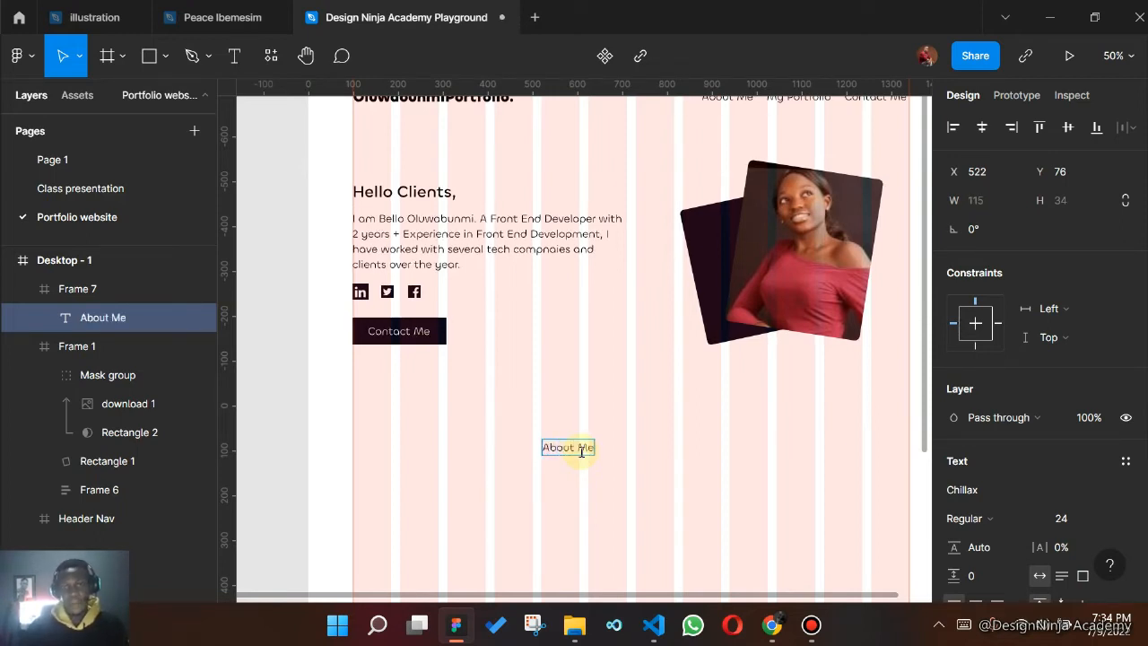
pyautogui.press('Escape')
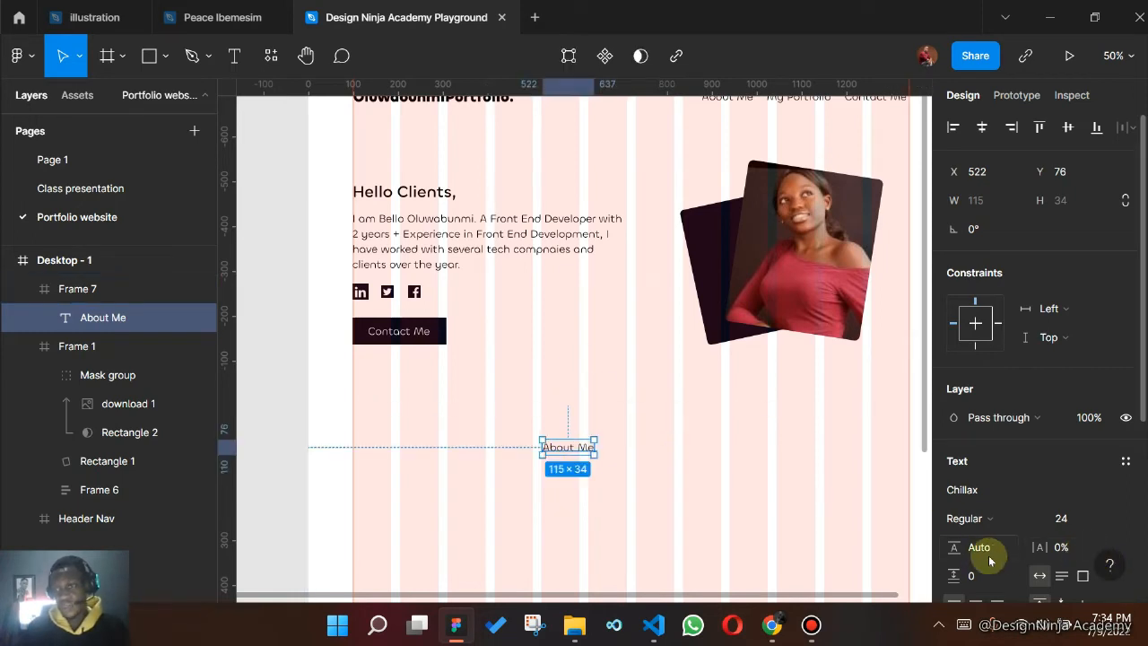
pyautogui.scroll(-3, 1005, 529)
pyautogui.click(975, 425)
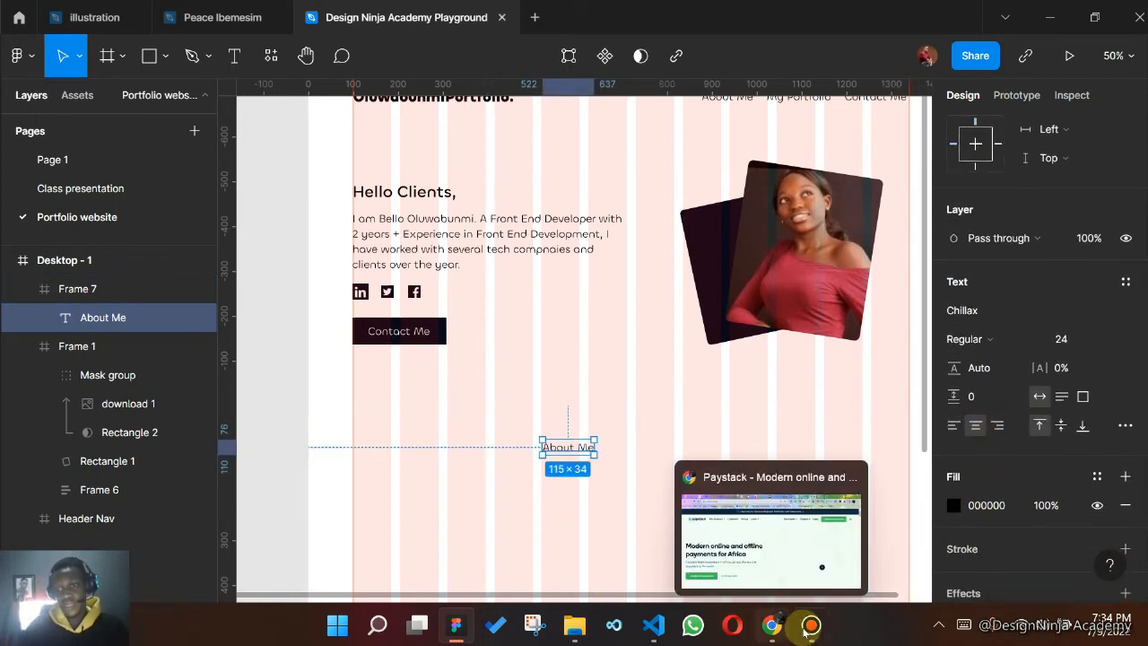
pyautogui.click(807, 626)
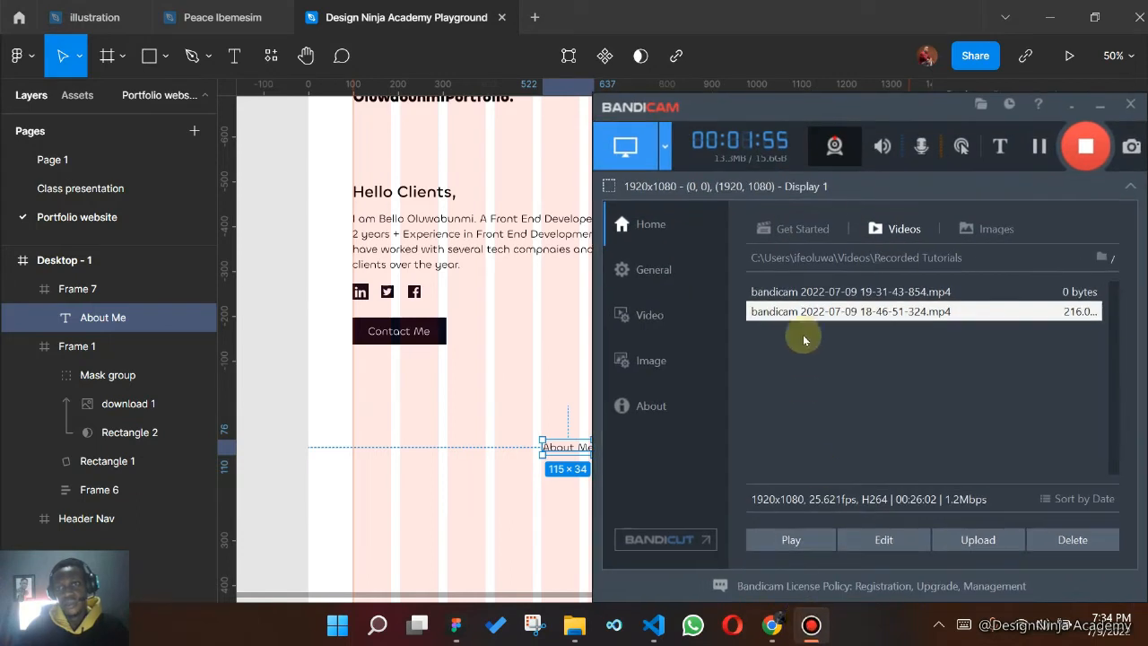
pyautogui.click(1036, 151)
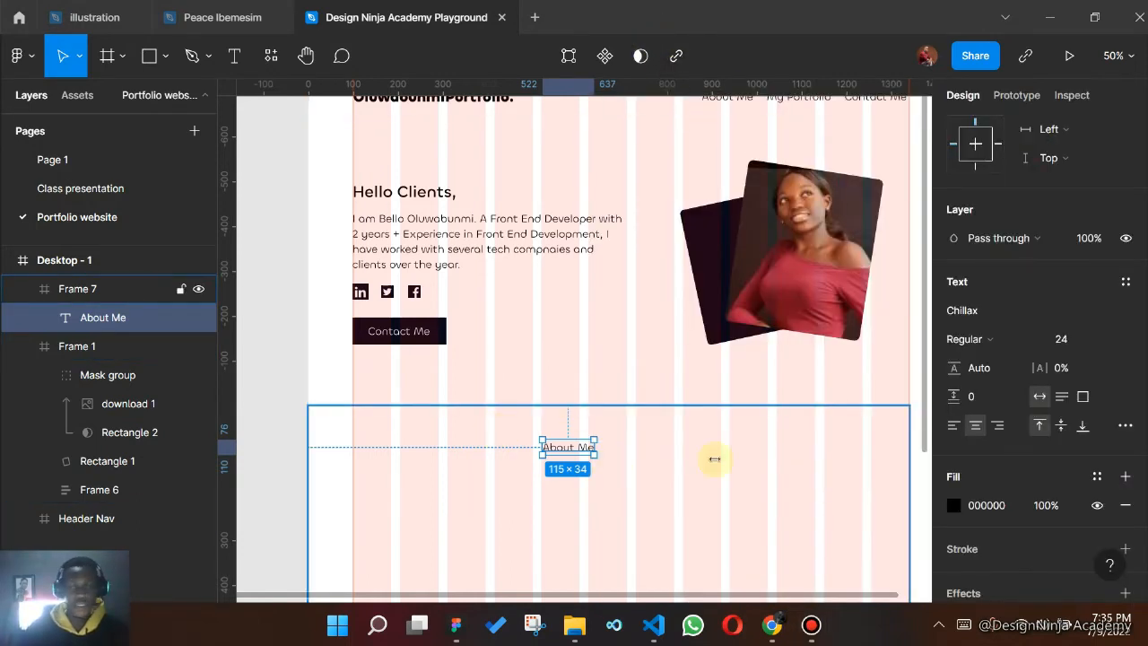
# - Set the "About Me" heading's font weight to Semibold and center it horizontally in its frame
pyautogui.click(1016, 335)
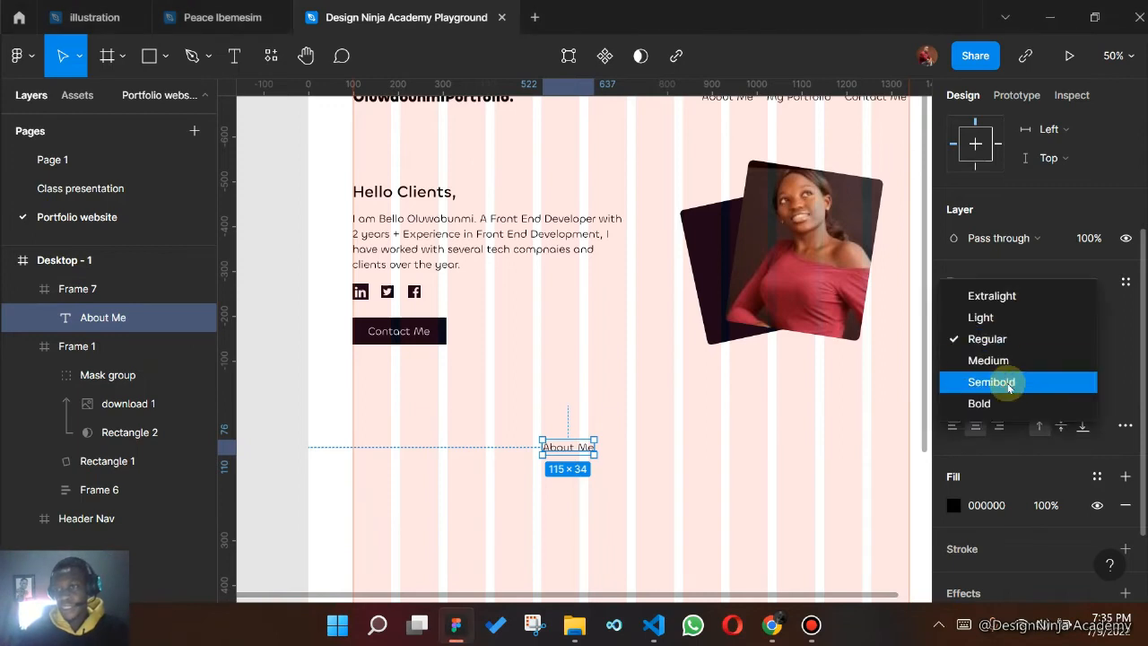
pyautogui.click(1001, 383)
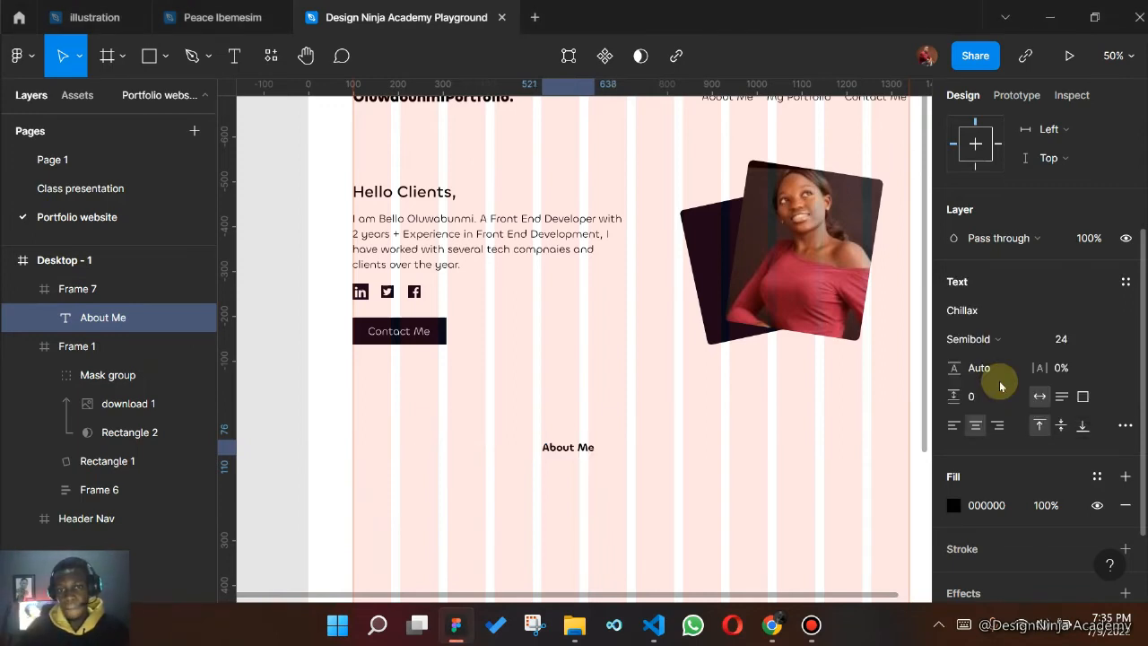
pyautogui.scroll(4, 1008, 188)
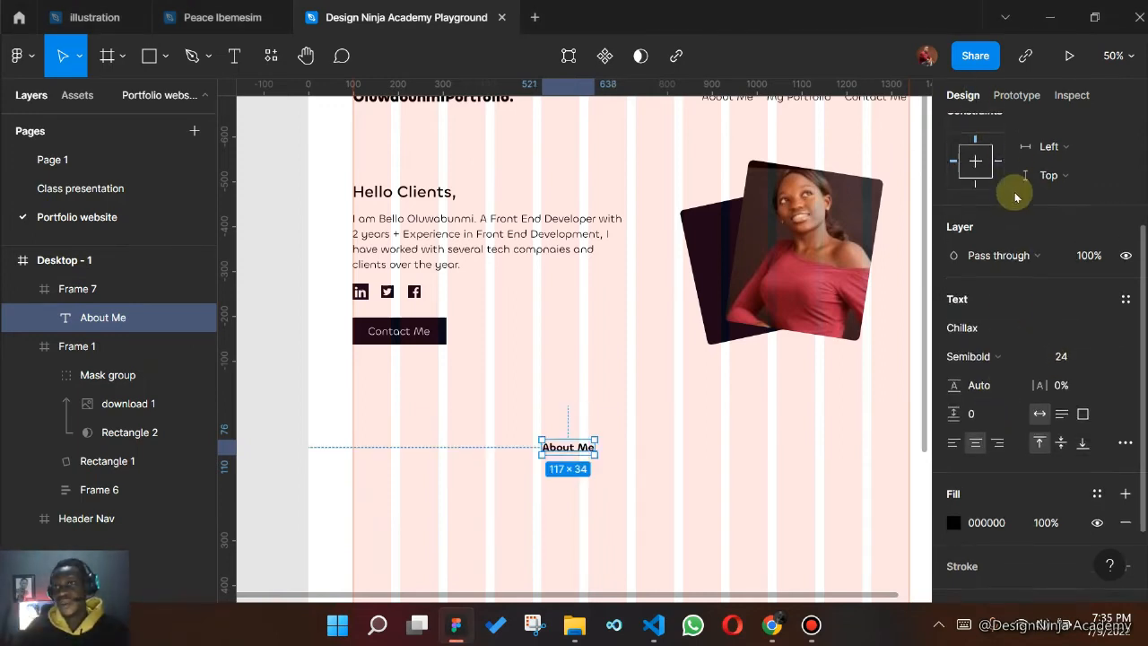
pyautogui.click(981, 126)
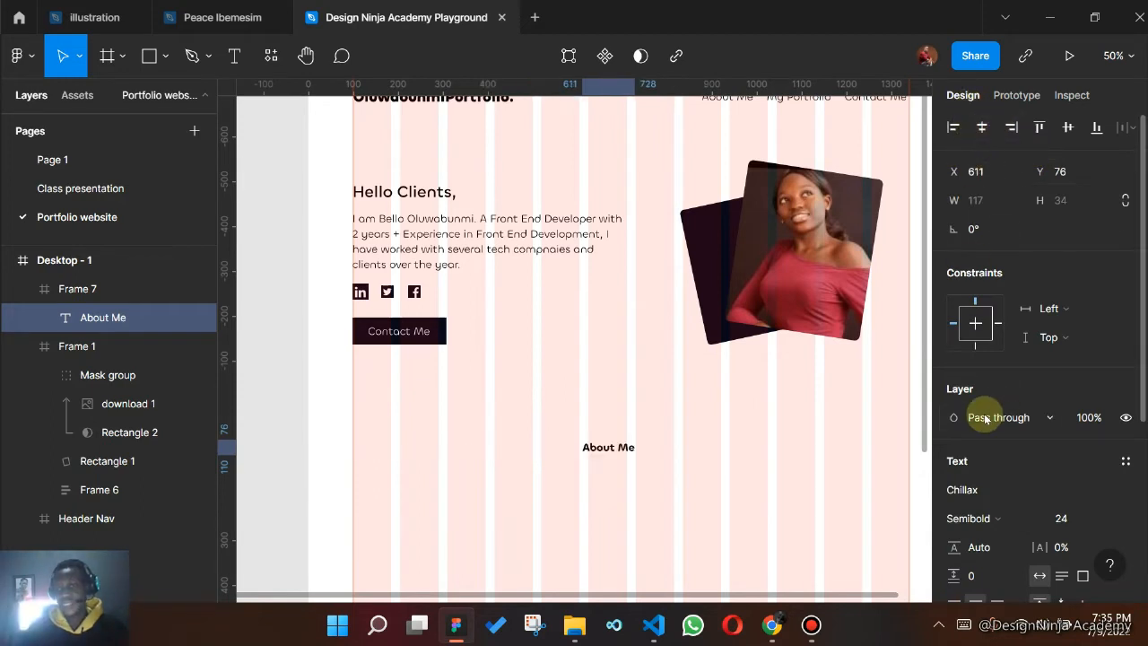
# - Set the "About Me" heading's font size to 36 and realign it to the frame's horizontal center
pyautogui.scroll(-3, 985, 420)
pyautogui.scroll(-1, 984, 419)
pyautogui.click(1067, 249)
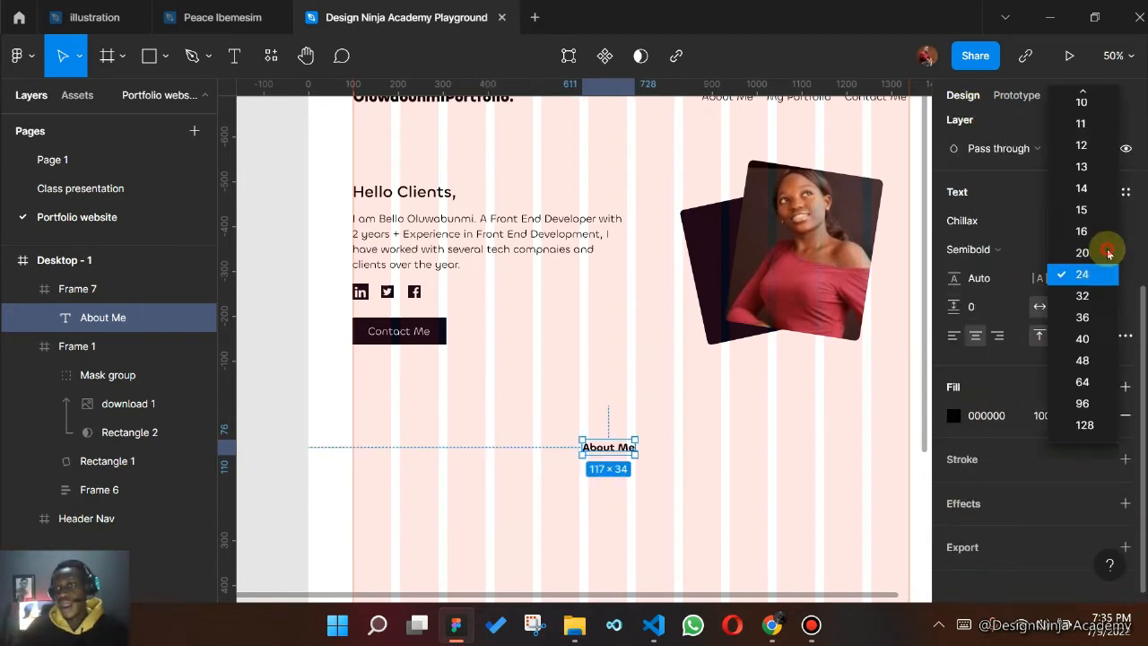
pyautogui.click(1092, 317)
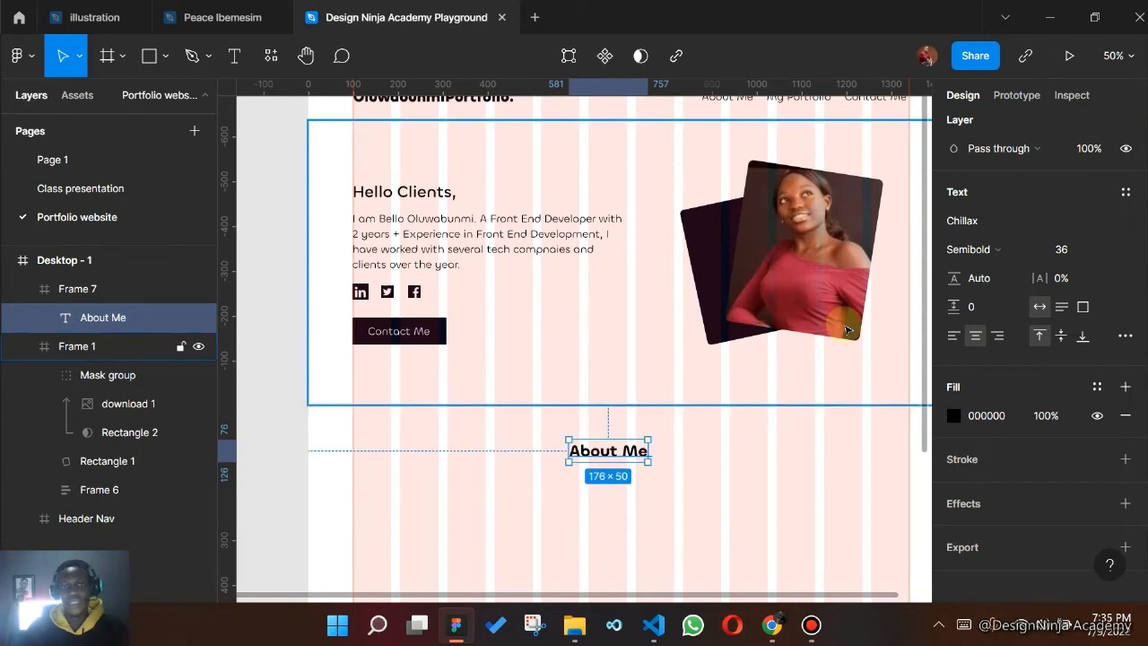
pyautogui.scroll(3, 995, 251)
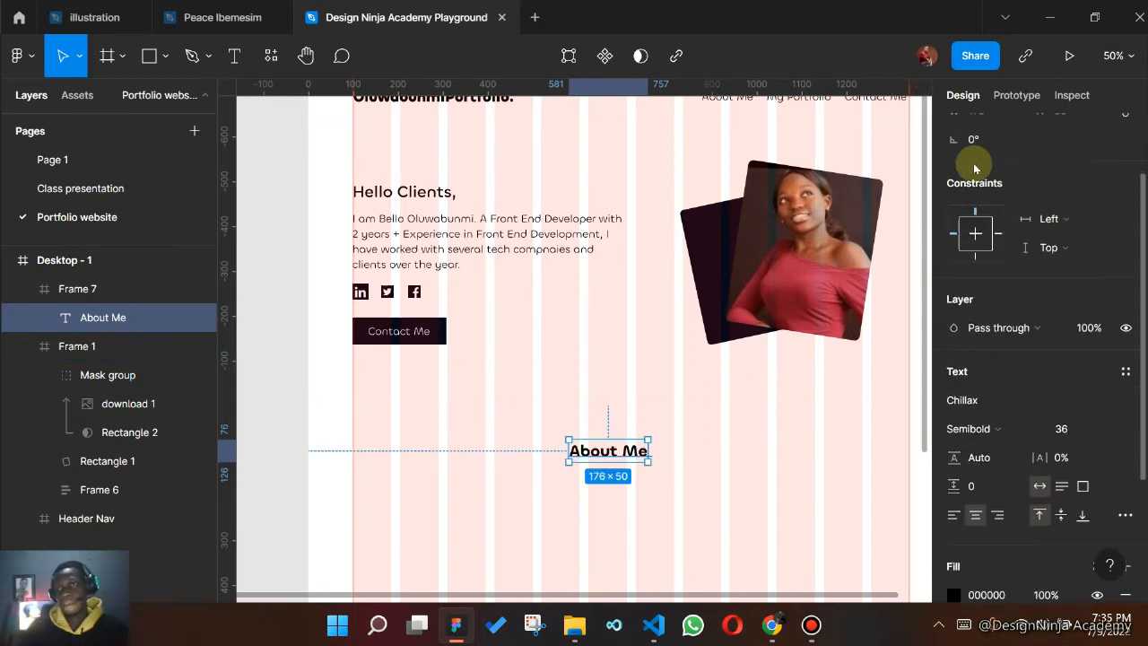
pyautogui.scroll(2, 1004, 146)
pyautogui.click(983, 130)
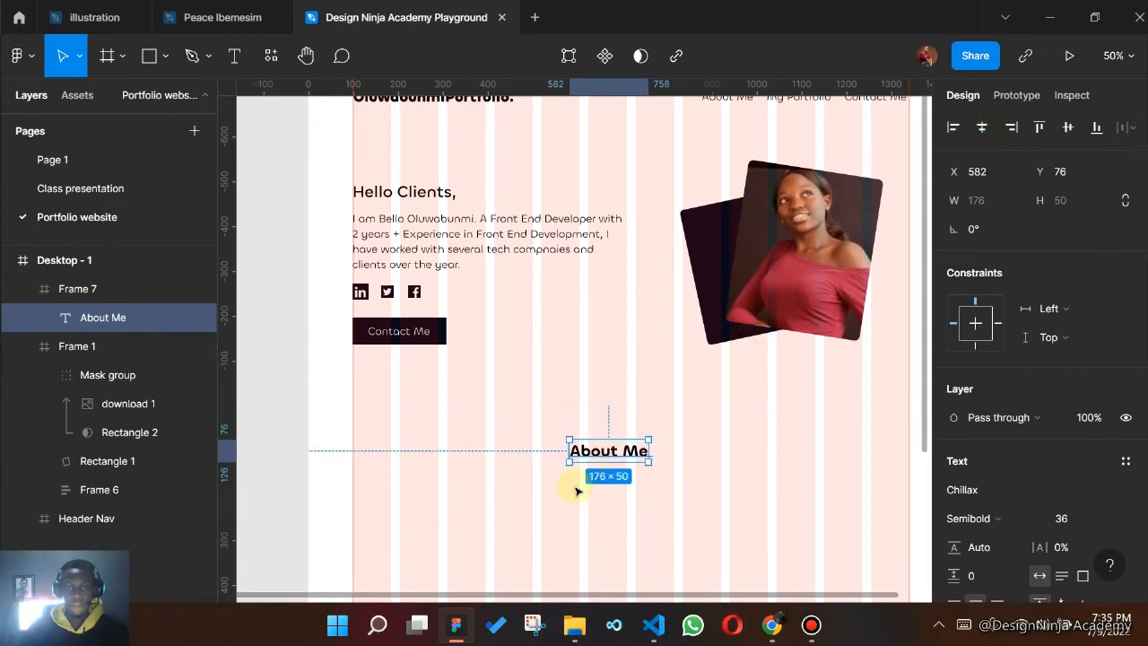
# - Move the "About Me" heading up to Y 60 inside its frame, keeping it horizontally centered
pyautogui.click(698, 454)
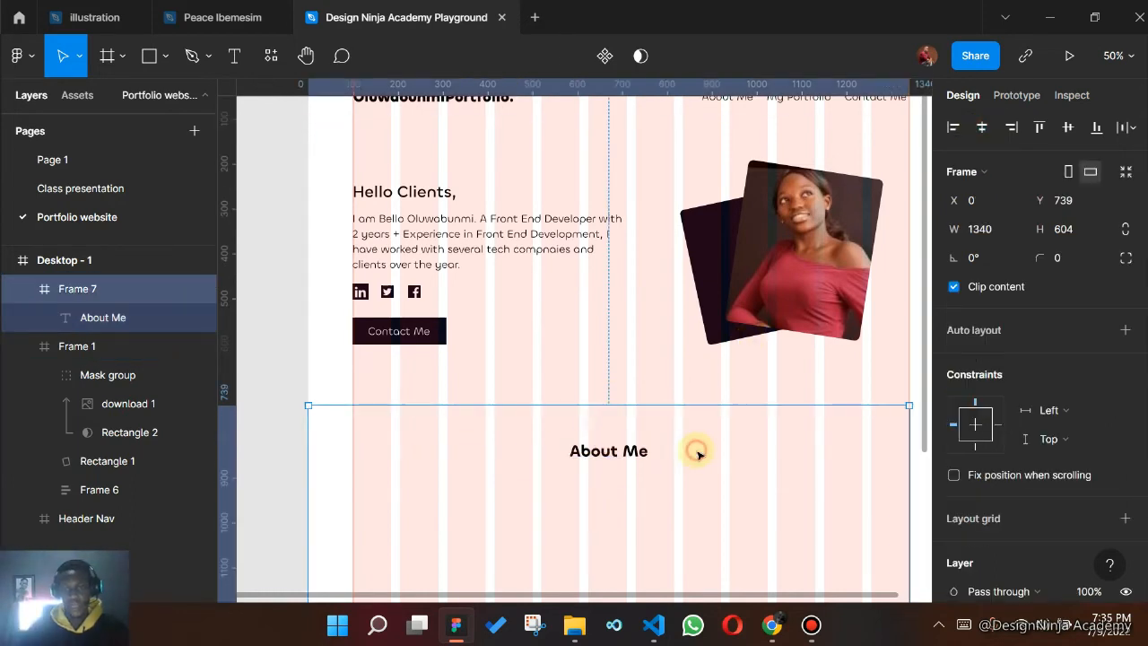
pyautogui.click(639, 458)
pyautogui.moveTo(641, 459); pyautogui.dragTo(637, 445)
pyautogui.scroll(-3, 669, 458)
pyautogui.click(660, 406)
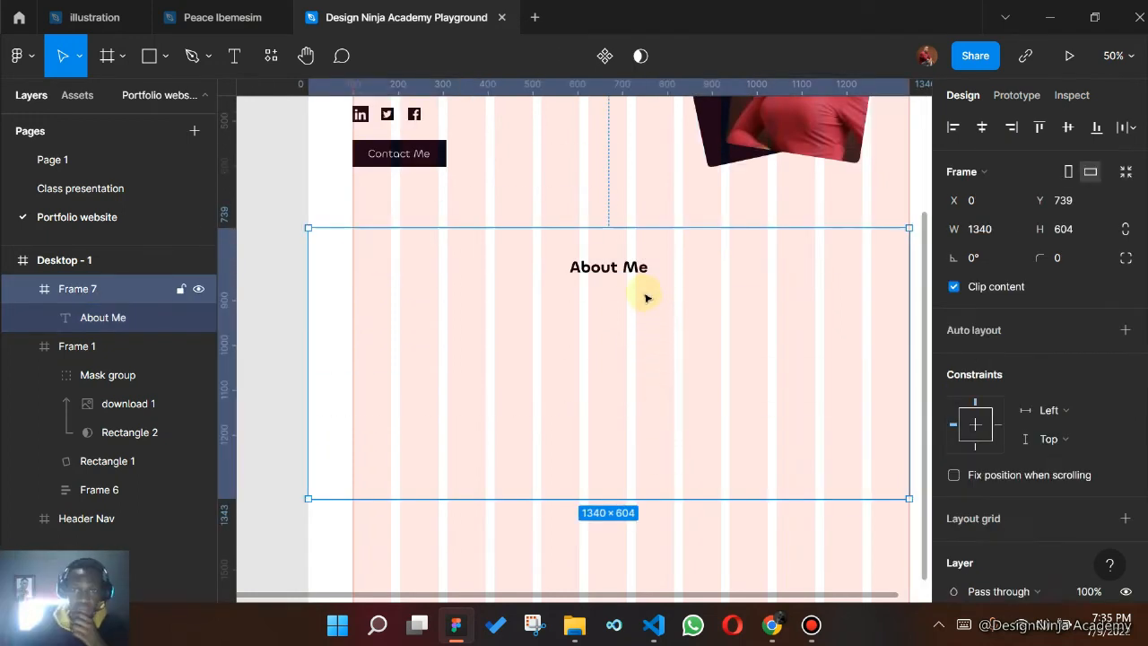
pyautogui.click(628, 278)
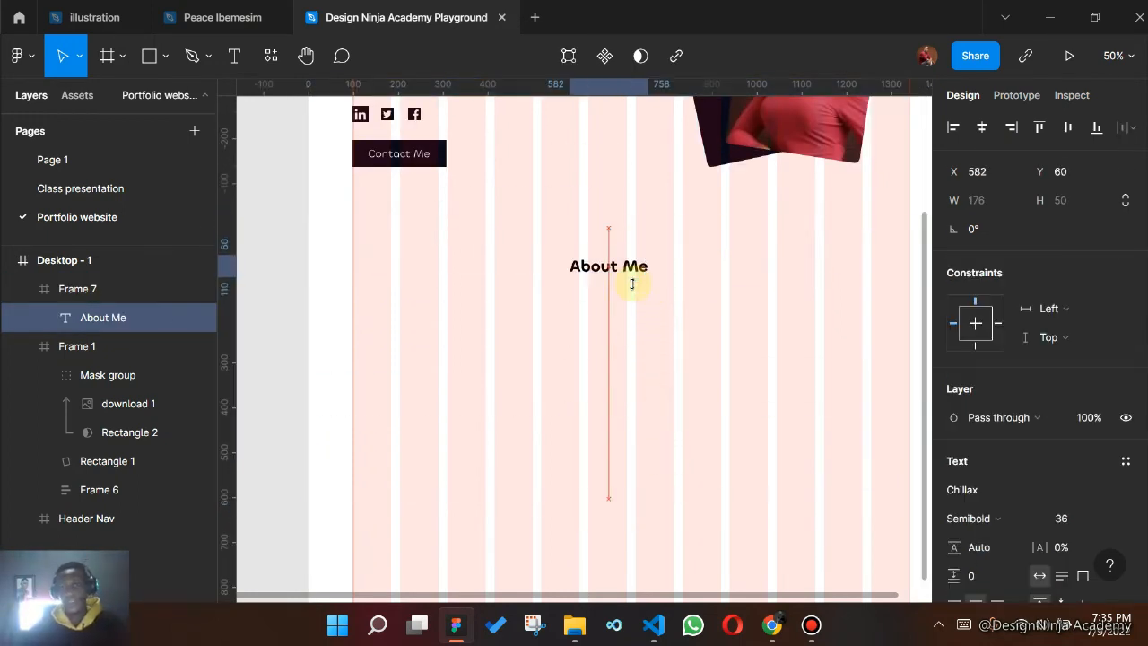
pyautogui.click(697, 296)
# - Start a new text object at about X 110, Y 166 in the frame, below the "About Me" heading
pyautogui.scroll(1, 687, 302)
pyautogui.scroll(1, 683, 306)
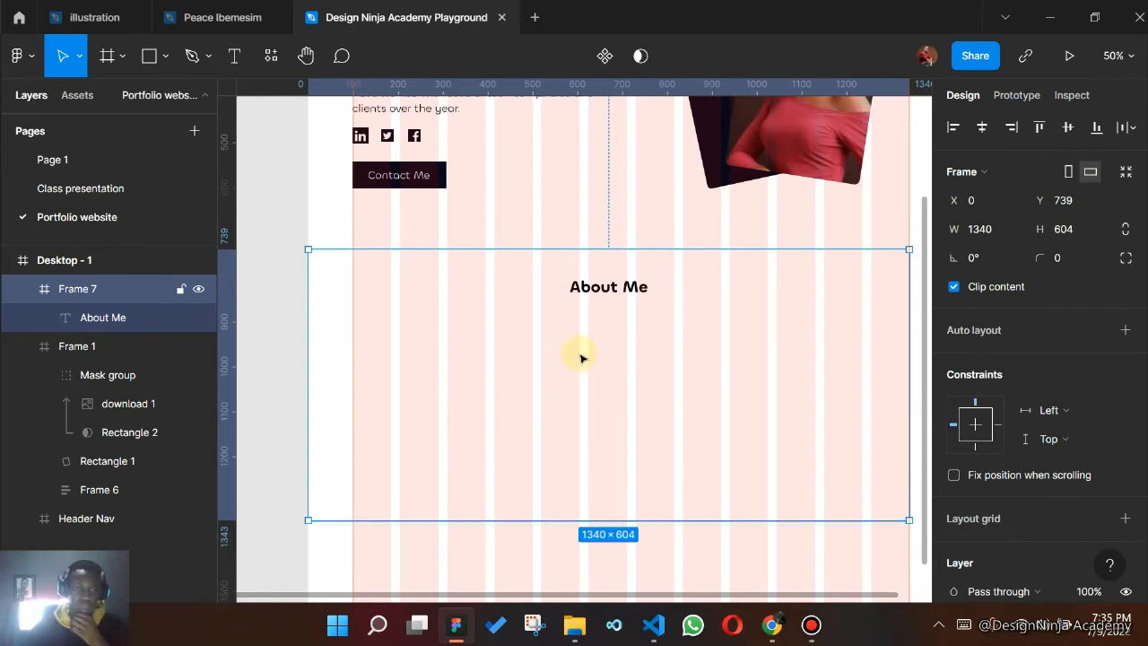
pyautogui.press('t')
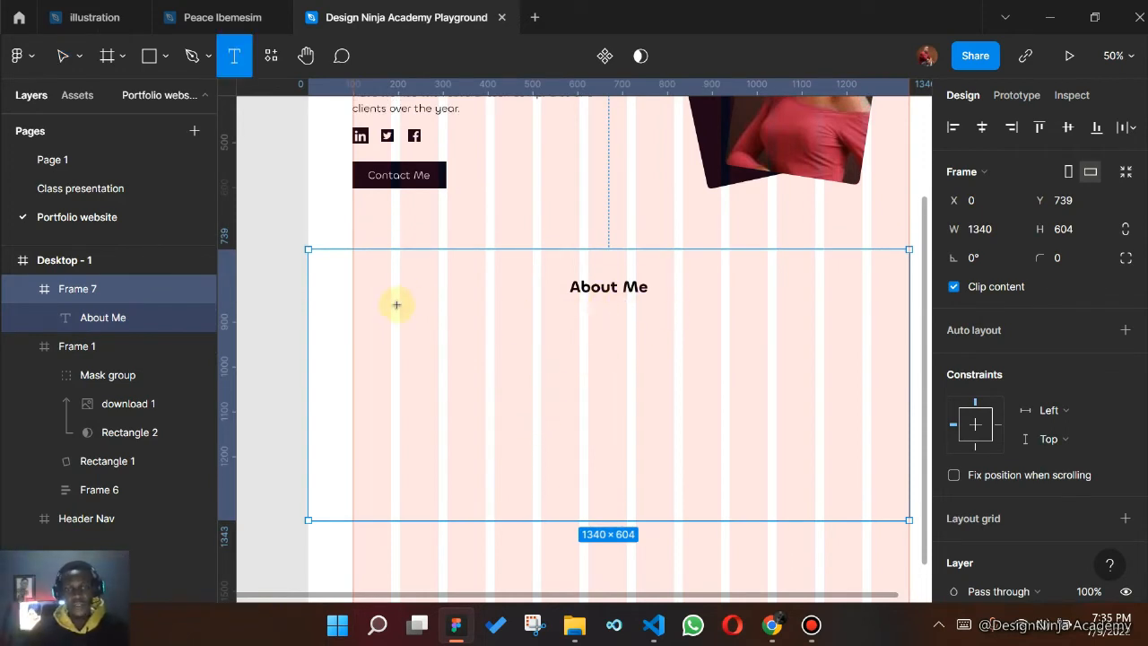
pyautogui.click(357, 325)
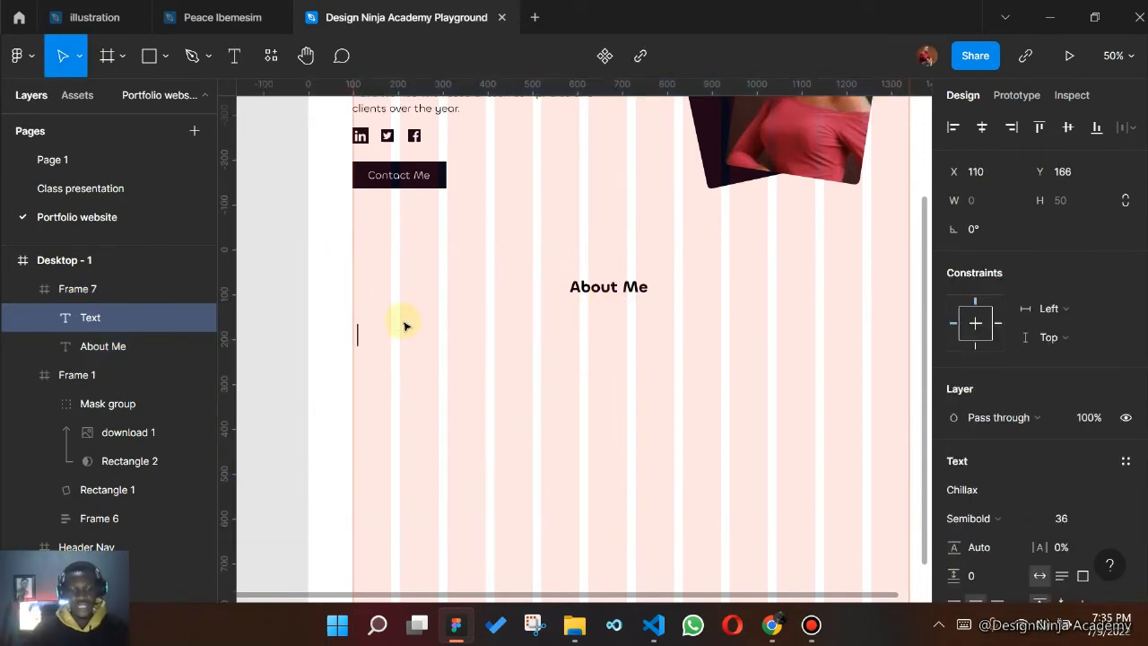
# - Rename the layer group holding the skills heading and skill bars as "My skills"
pyautogui.write('My skills')
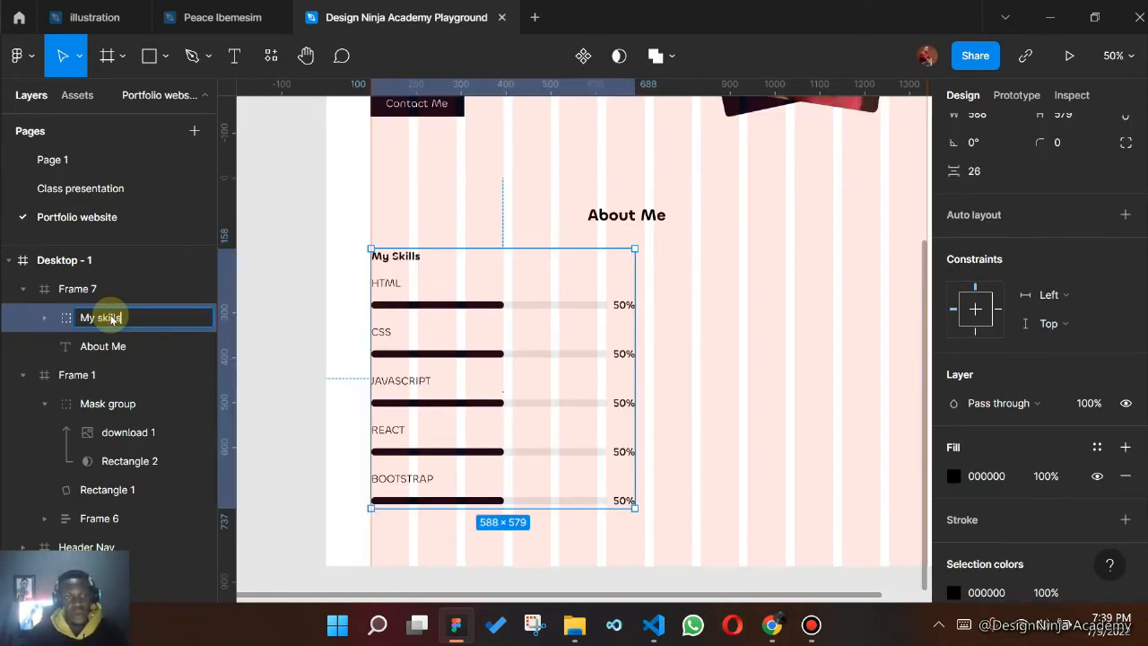
pyautogui.click(313, 238)
pyautogui.moveTo(814, 632)
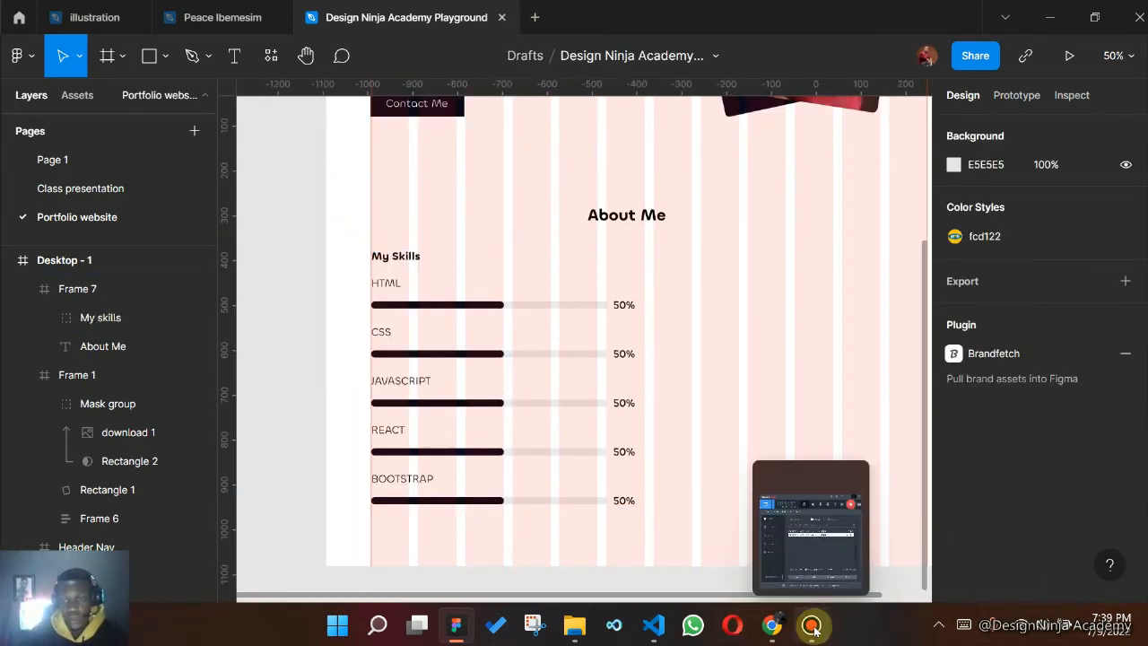
pyautogui.click(828, 557)
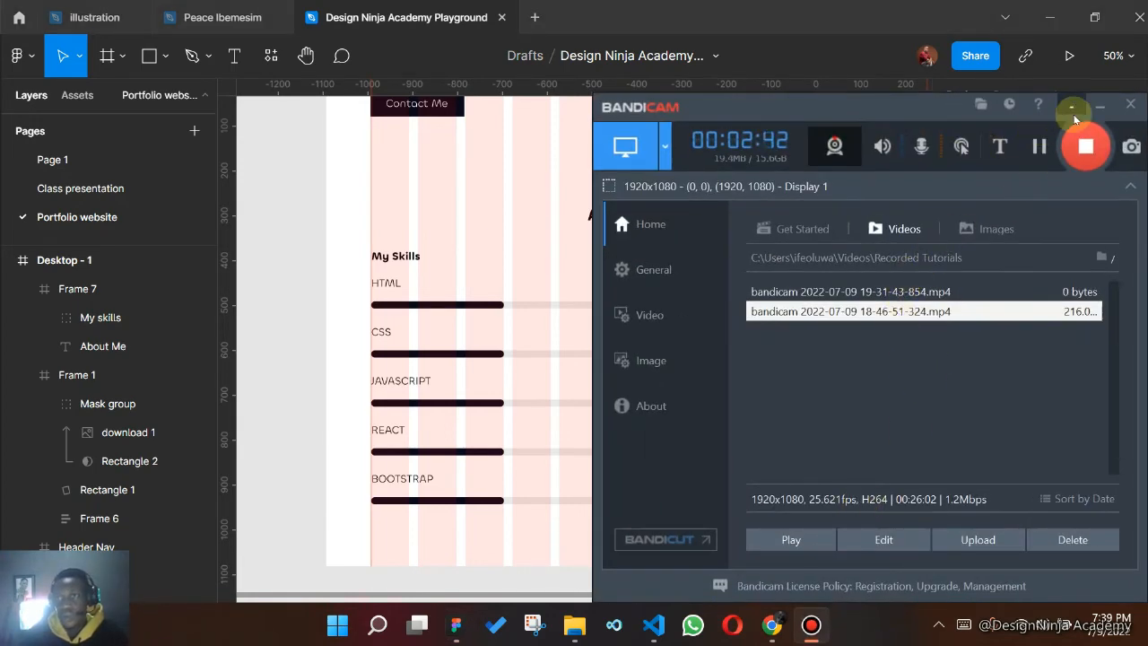
pyautogui.click(1099, 105)
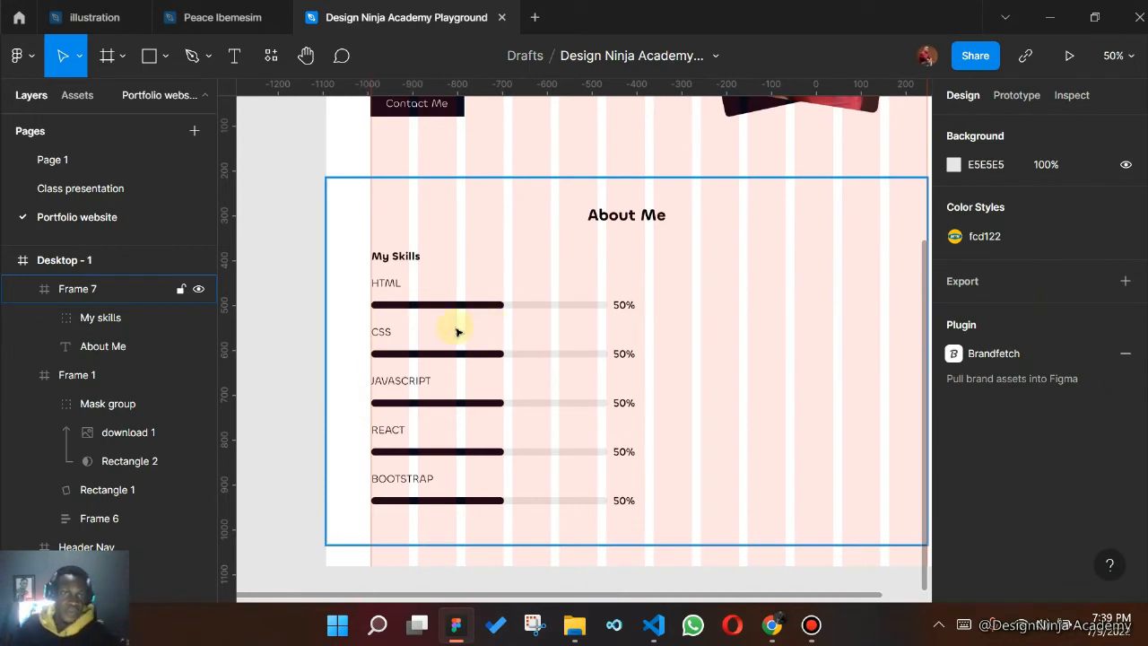
# - Set the font size of the "My Skills" heading above the skill bars to 32
pyautogui.click(419, 258)
pyautogui.doubleClick(397, 260)
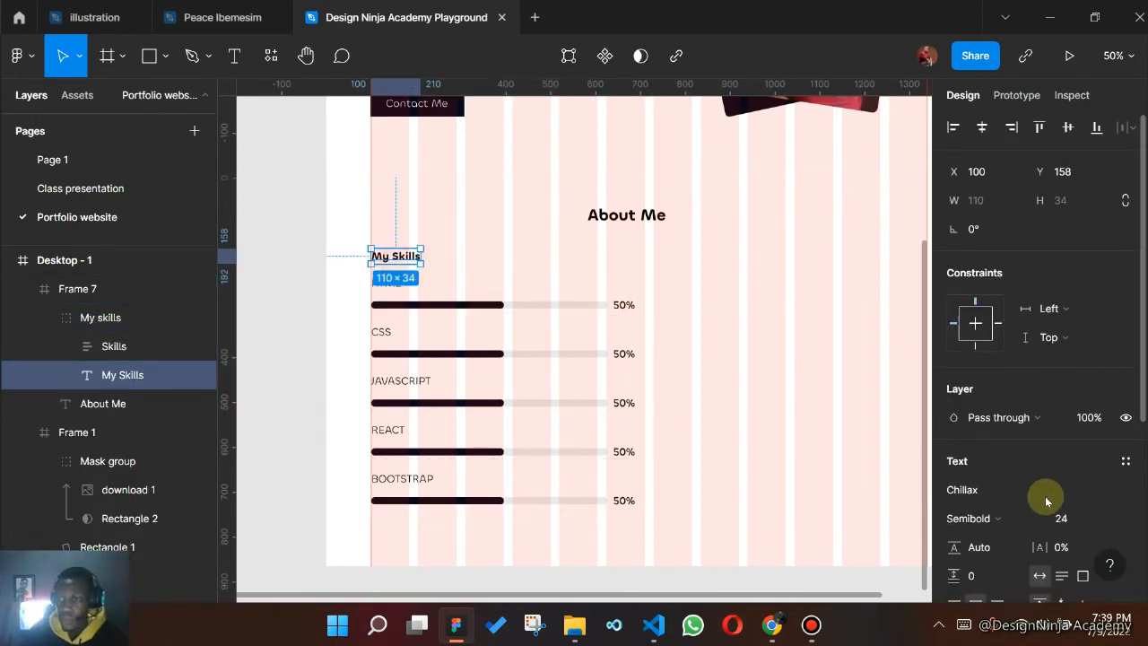
pyautogui.click(1112, 515)
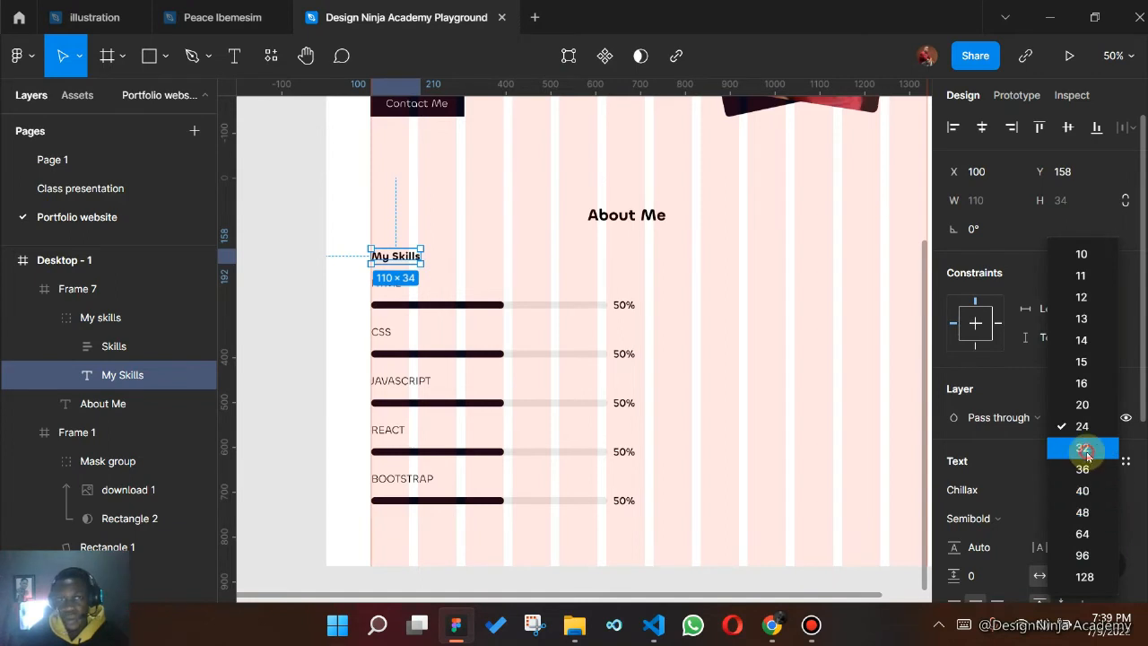
pyautogui.click(1086, 453)
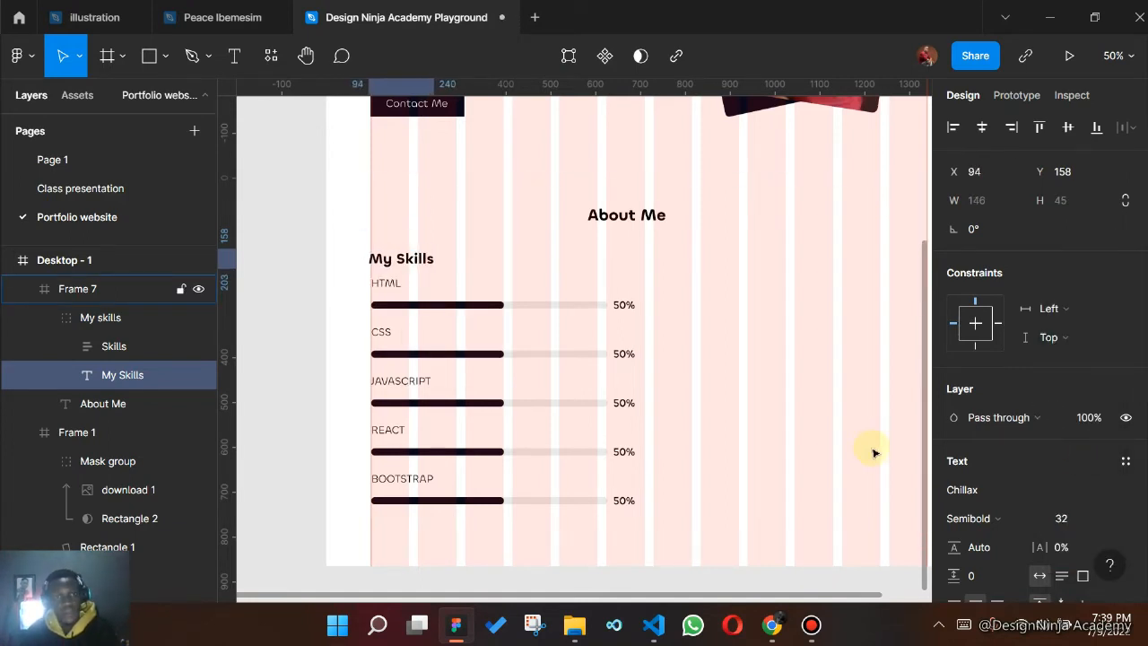
# - Nudge the "My Skills" heading to X 101, Y 153 so it lines up with the skill bars
pyautogui.press('Right')
pyautogui.press('Right')
pyautogui.press('Right')
pyautogui.press('Right')
pyautogui.press('Right')
pyautogui.press('Right')
pyautogui.press('Right')
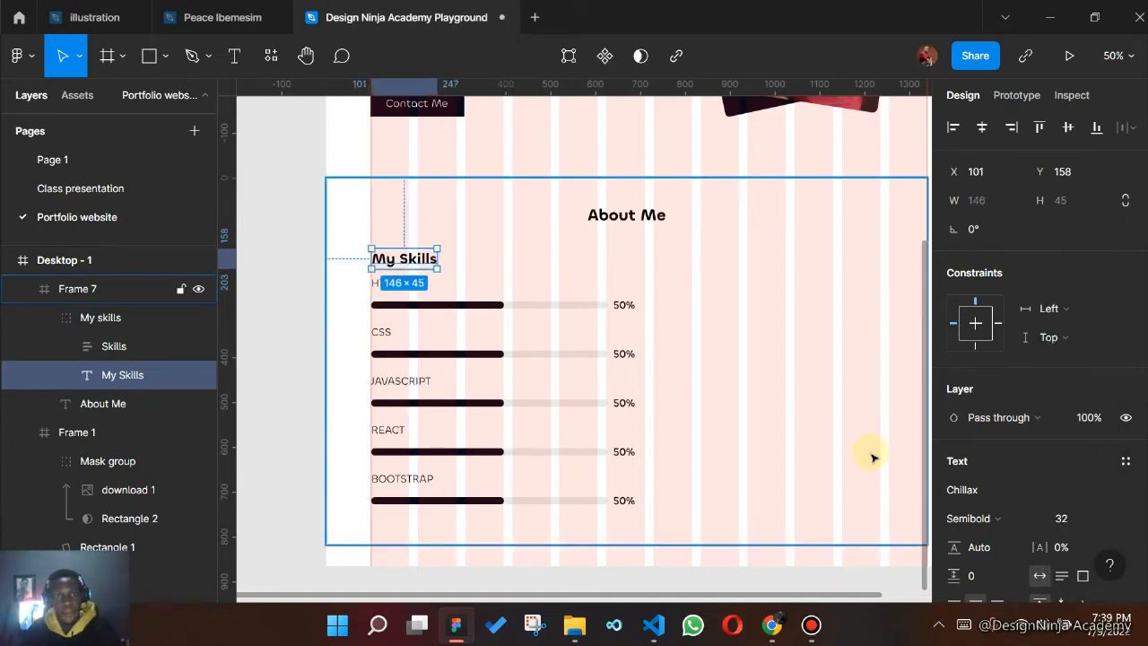
pyautogui.press('Up')
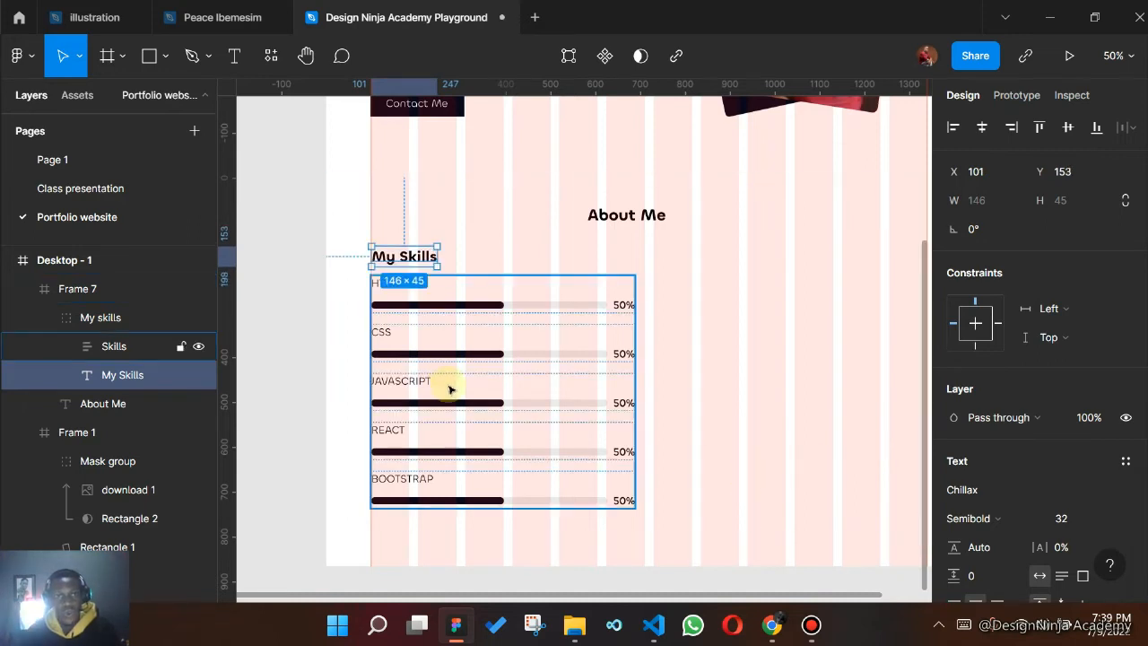
# - Wrap the "My Skills" heading and the skills list in a vertical auto layout and open its item spacing for editing
pyautogui.click(446, 376)
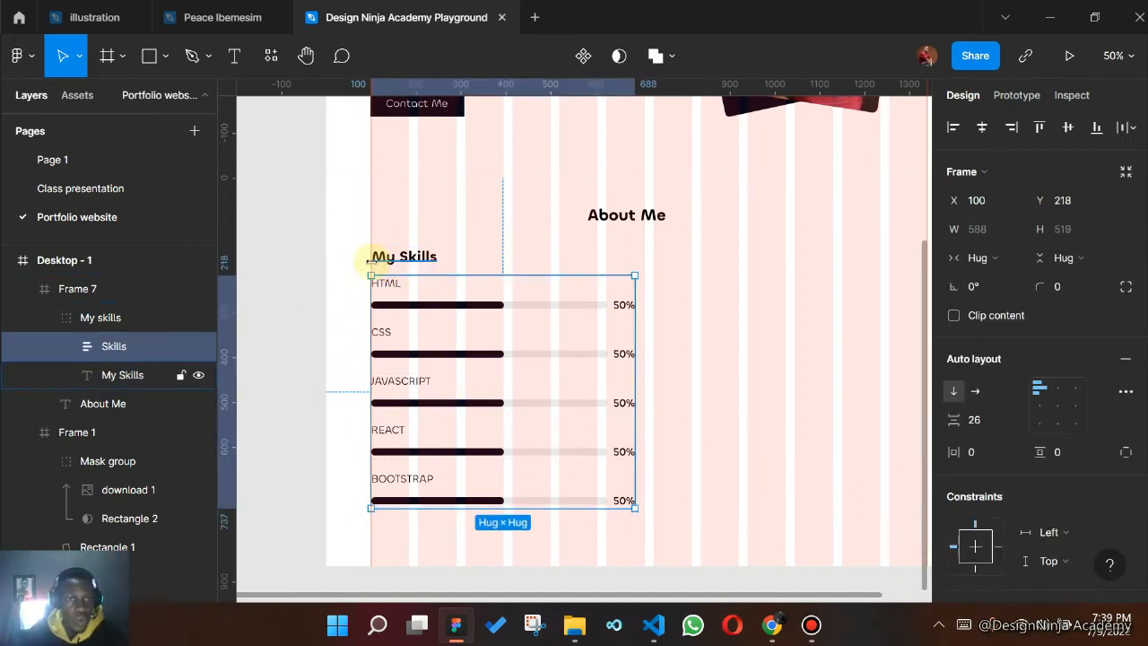
pyautogui.keyDown('shift'); pyautogui.click(406, 258); pyautogui.keyUp('shift')
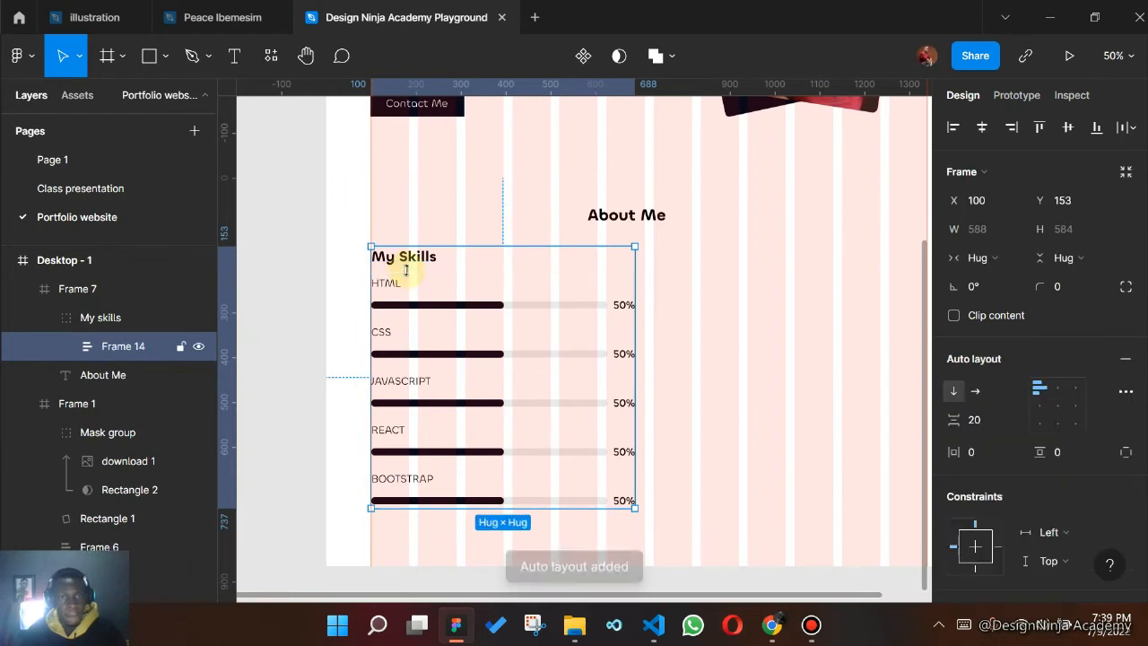
pyautogui.hotkey('shift', 'a')
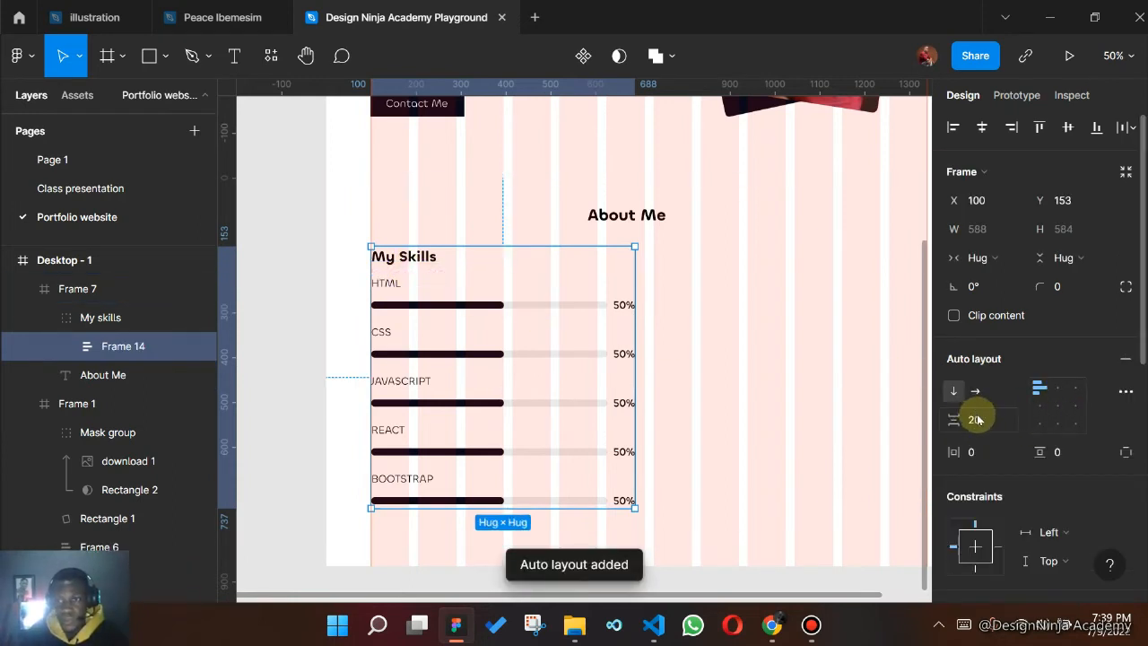
pyautogui.moveTo(975, 421); pyautogui.dragTo(977, 419)
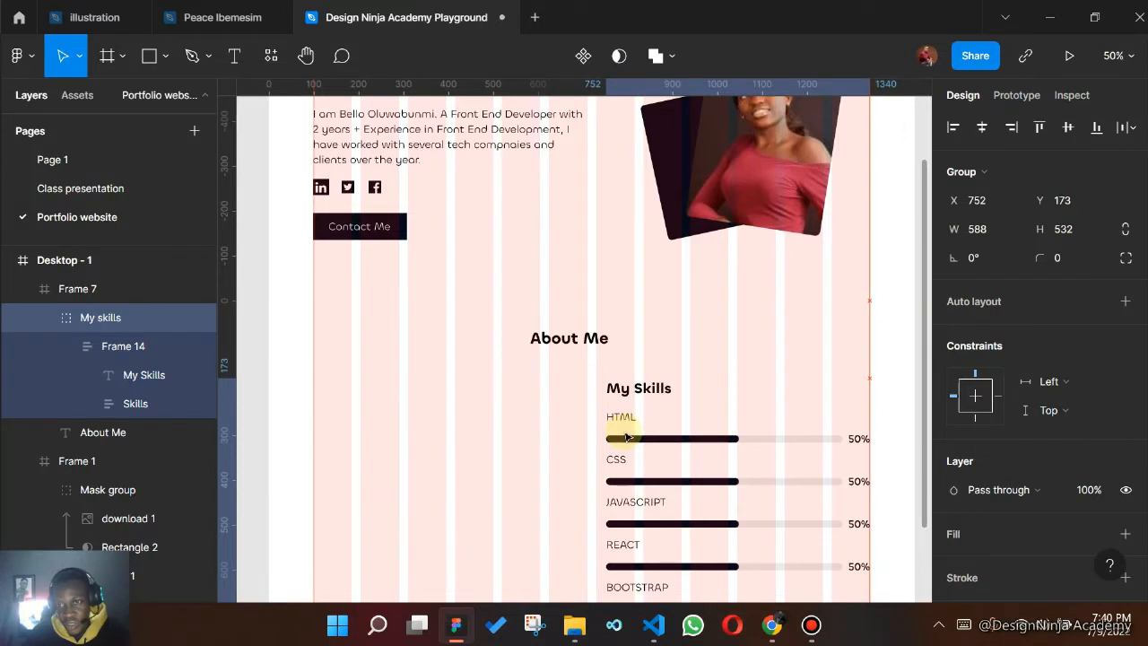
# - Move the My skills group to X 751, Y 167, against the right edge of the column grid
pyautogui.moveTo(628, 434); pyautogui.dragTo(618, 433)
pyautogui.scroll(-1, 643, 427)
pyautogui.scroll(-1, 643, 427)
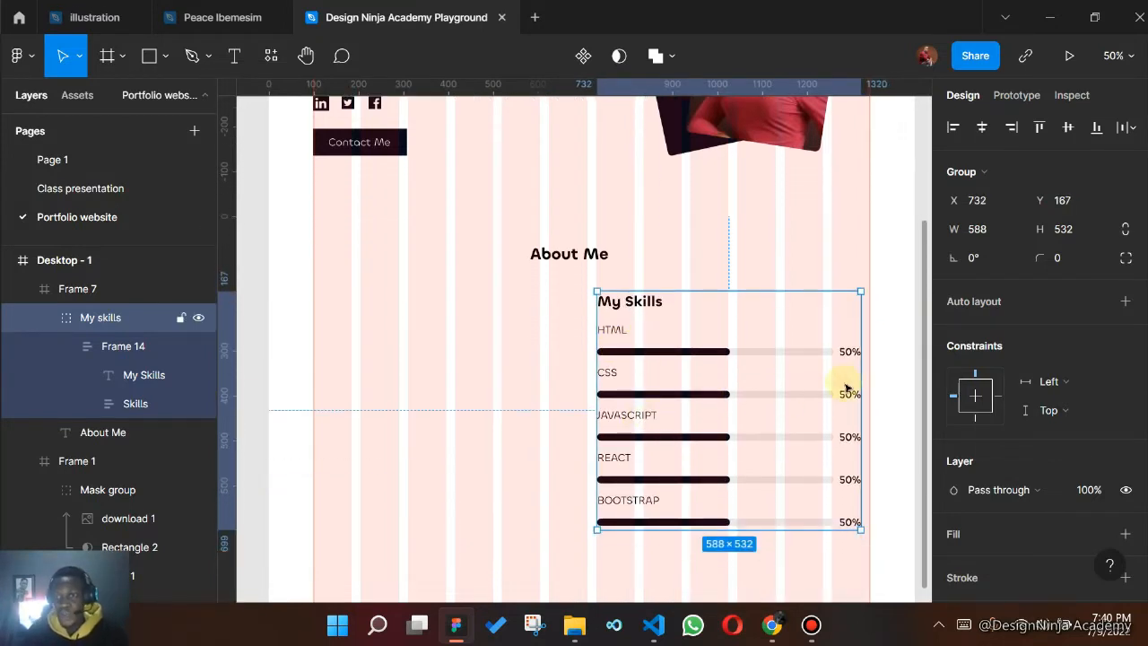
pyautogui.press('Right')
pyautogui.press('Right')
pyautogui.press('Right')
pyautogui.press('Right')
pyautogui.press('Right')
pyautogui.press('Right')
pyautogui.press('Right')
pyautogui.press('Right')
pyautogui.press('Right')
pyautogui.press('Right')
pyautogui.press('Right')
pyautogui.press('Right')
pyautogui.press('Right')
pyautogui.press('Right')
pyautogui.press('Right')
pyautogui.press('Right')
pyautogui.press('Right')
pyautogui.press('Right')
pyautogui.press('Right')
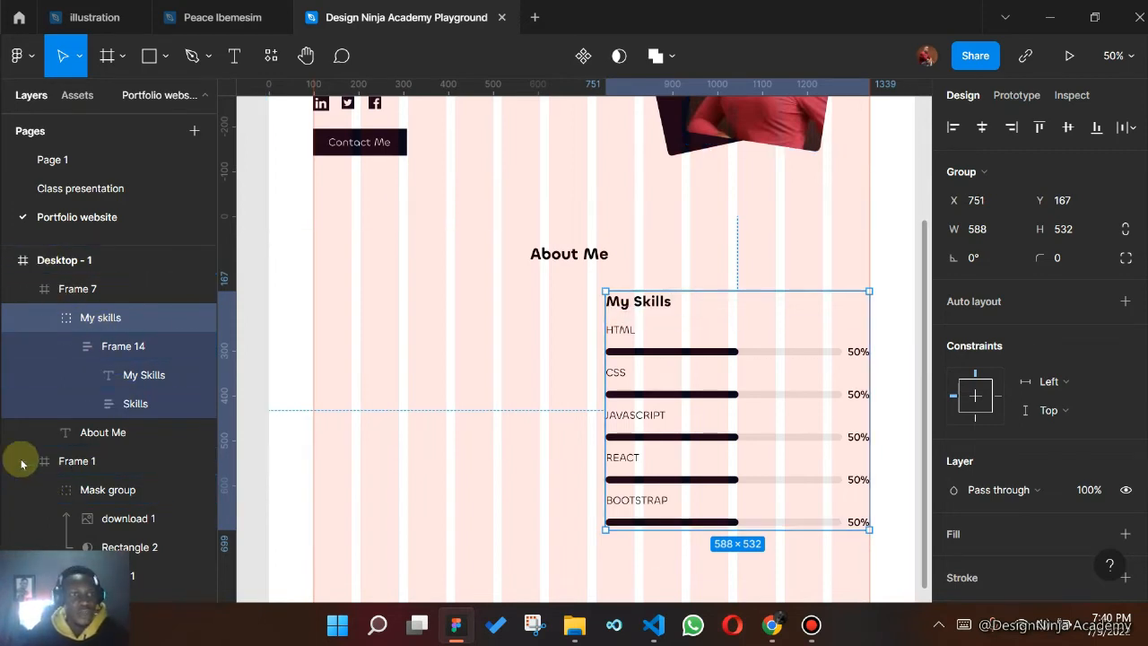
# - Open the Unsplash plugin and search its photos for "coding"
pyautogui.hotkey('ctrl', '/')
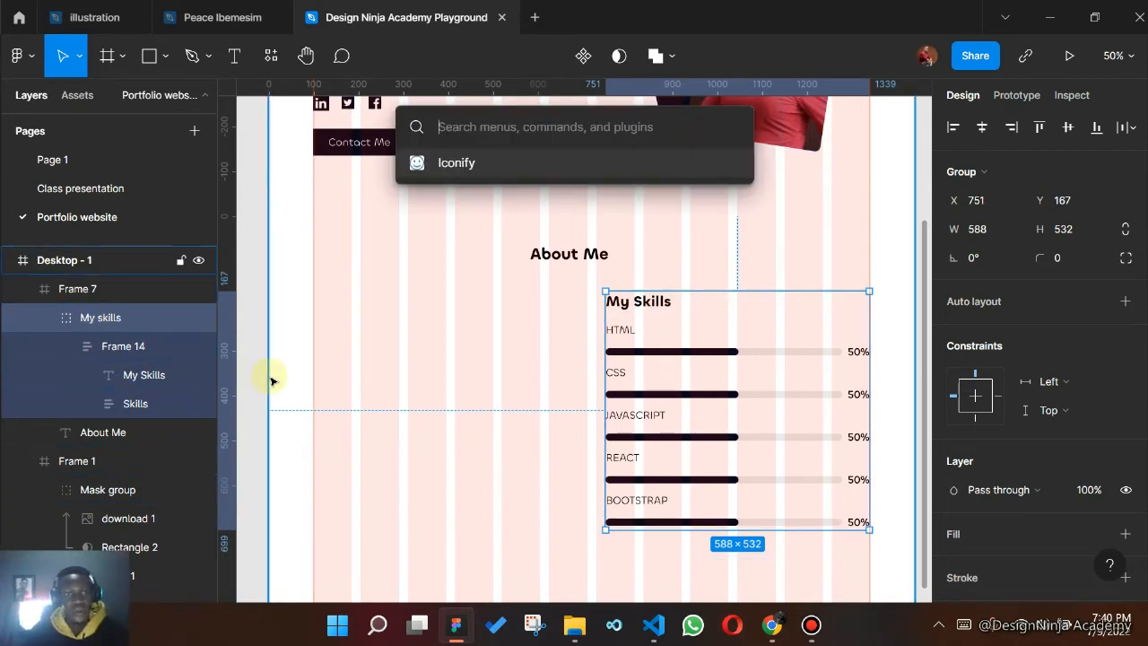
pyautogui.write('unsp')
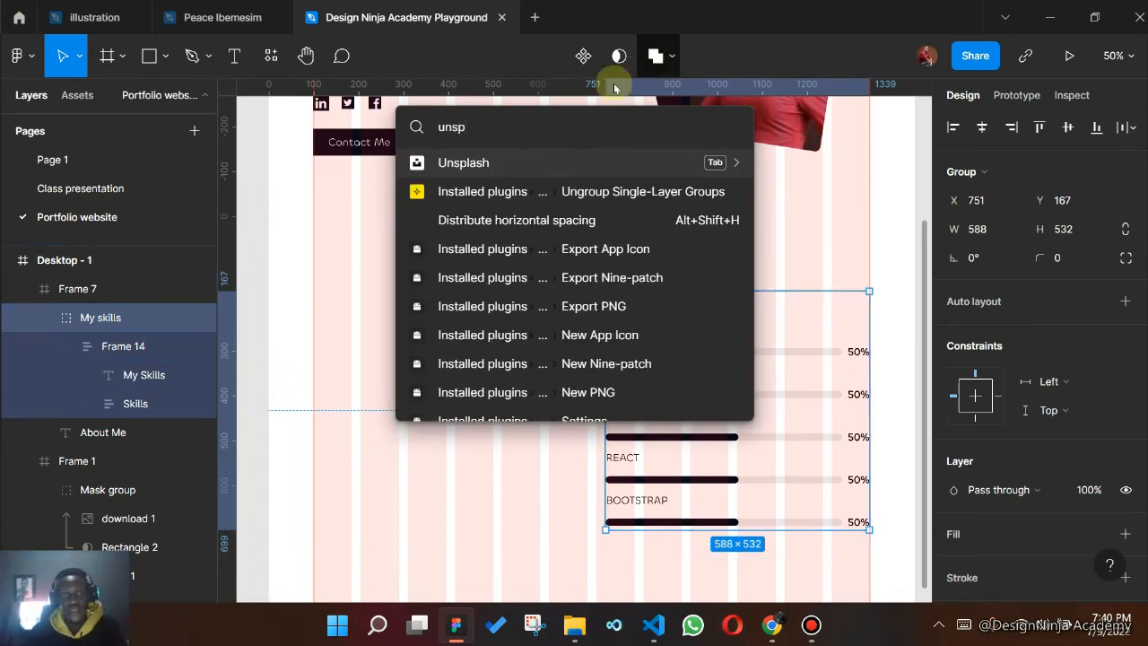
pyautogui.click(494, 162)
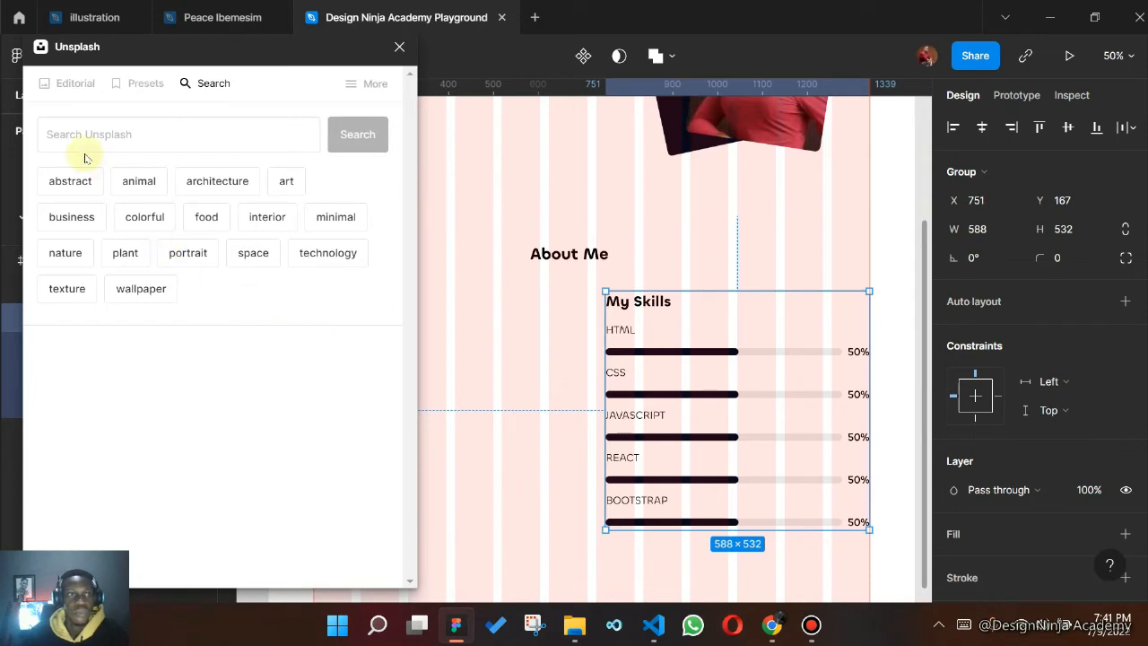
pyautogui.click(102, 141)
pyautogui.write('coding')
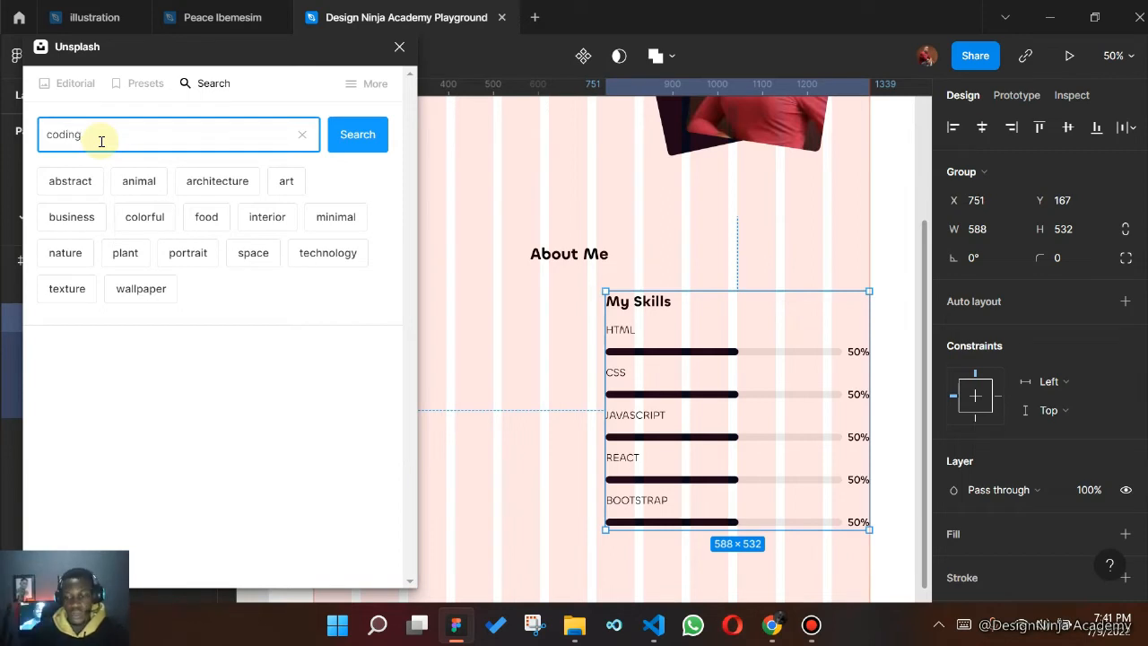
pyautogui.press('Return')
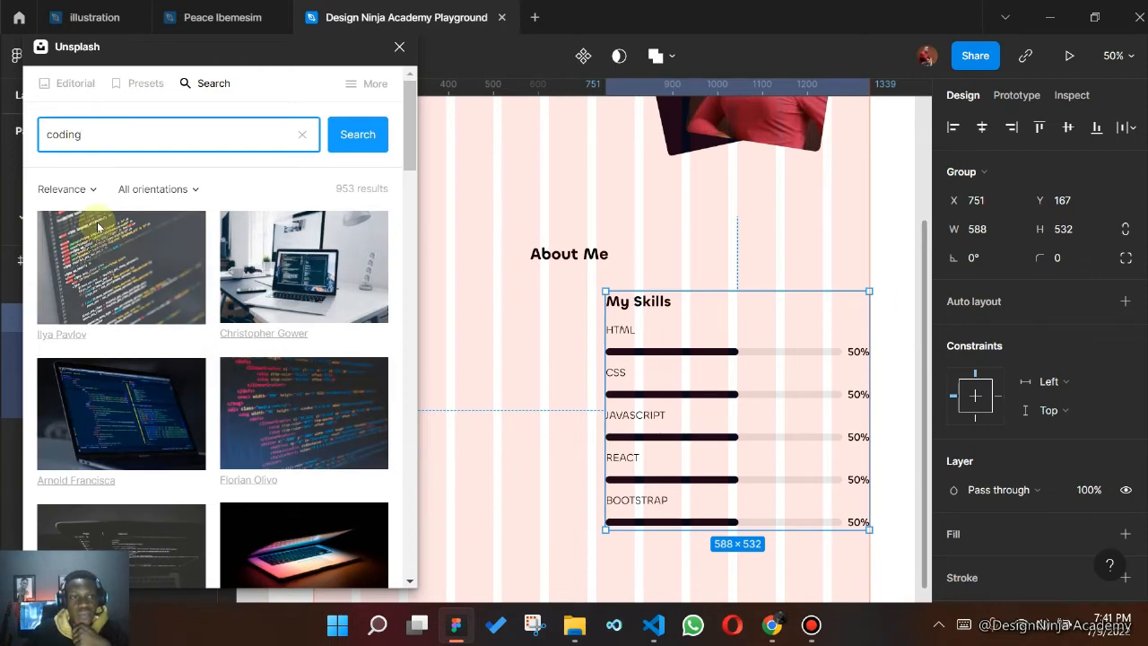
pyautogui.moveTo(578, 388); pyautogui.dragTo(707, 384)
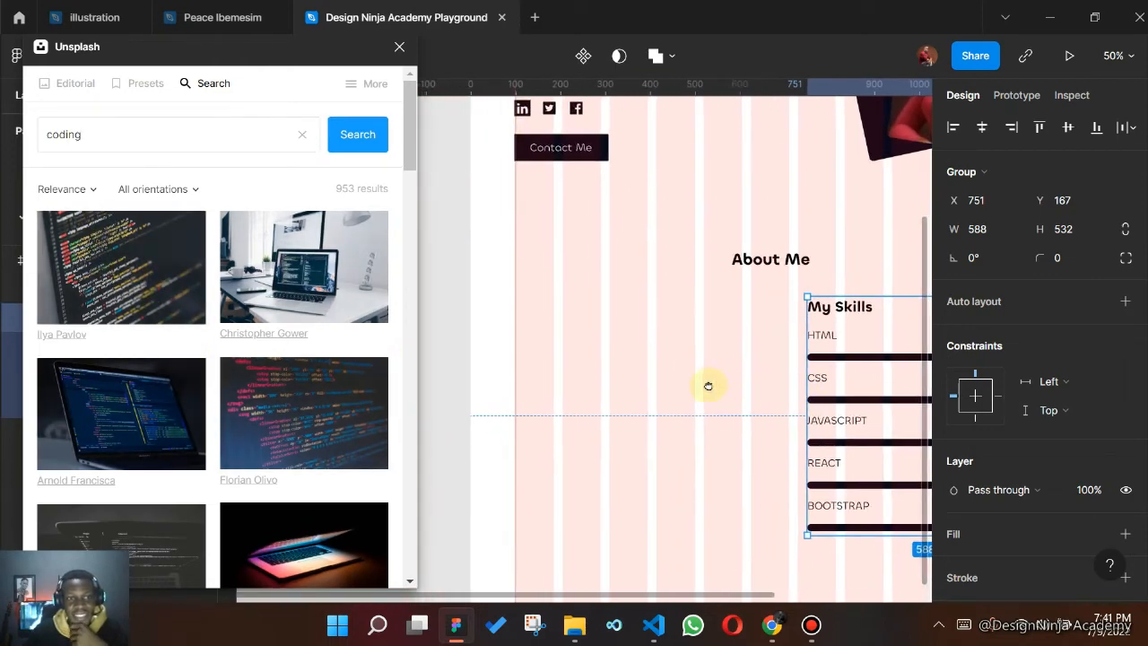
pyautogui.scroll(-2, 305, 431)
pyautogui.click(311, 383)
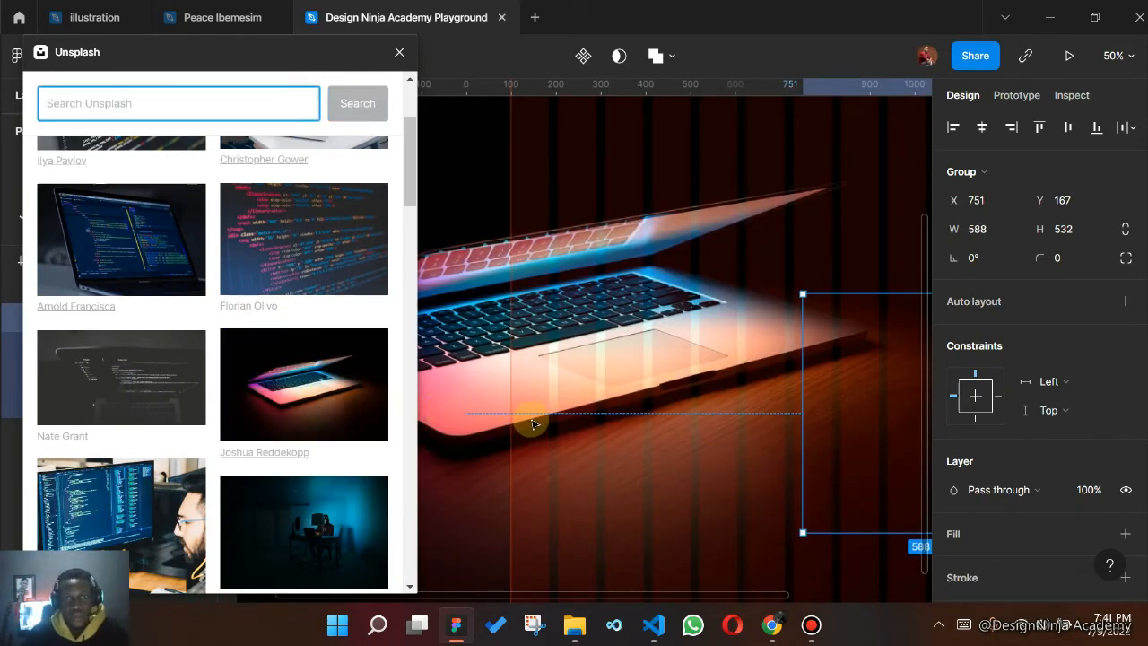
pyautogui.click(583, 395)
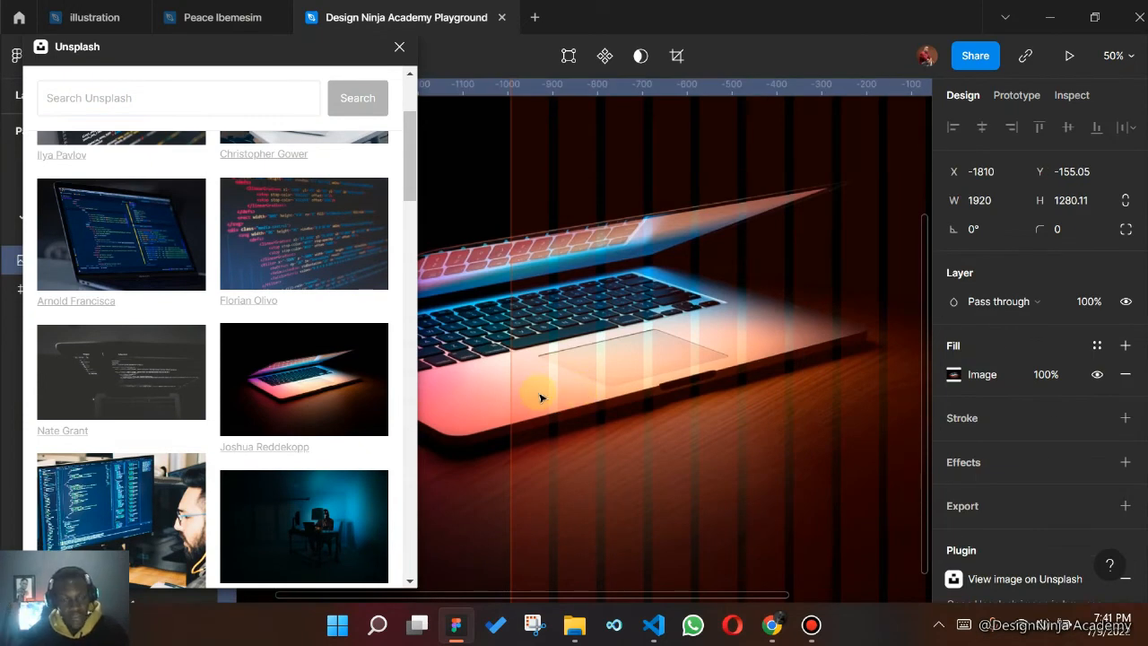
pyautogui.hotkey('ctrl', 'z')
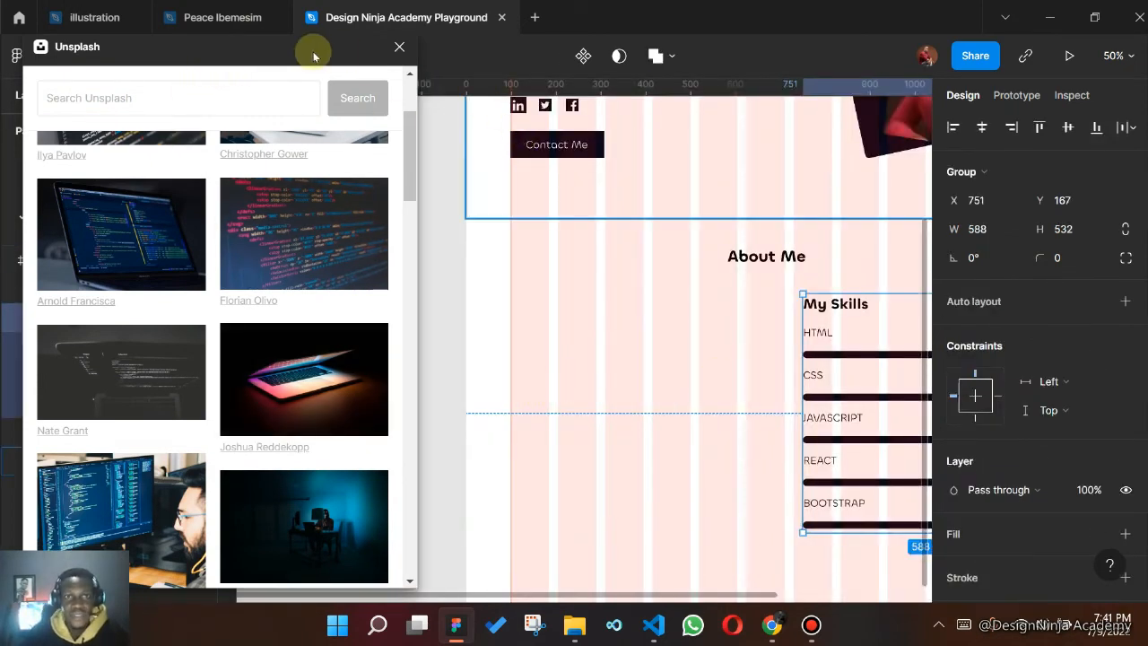
# - Draw a rectangle of about 500 × 436 at about X 122, Y 254, in the empty area beside the skills list
pyautogui.moveTo(234, 65); pyautogui.dragTo(397, 103)
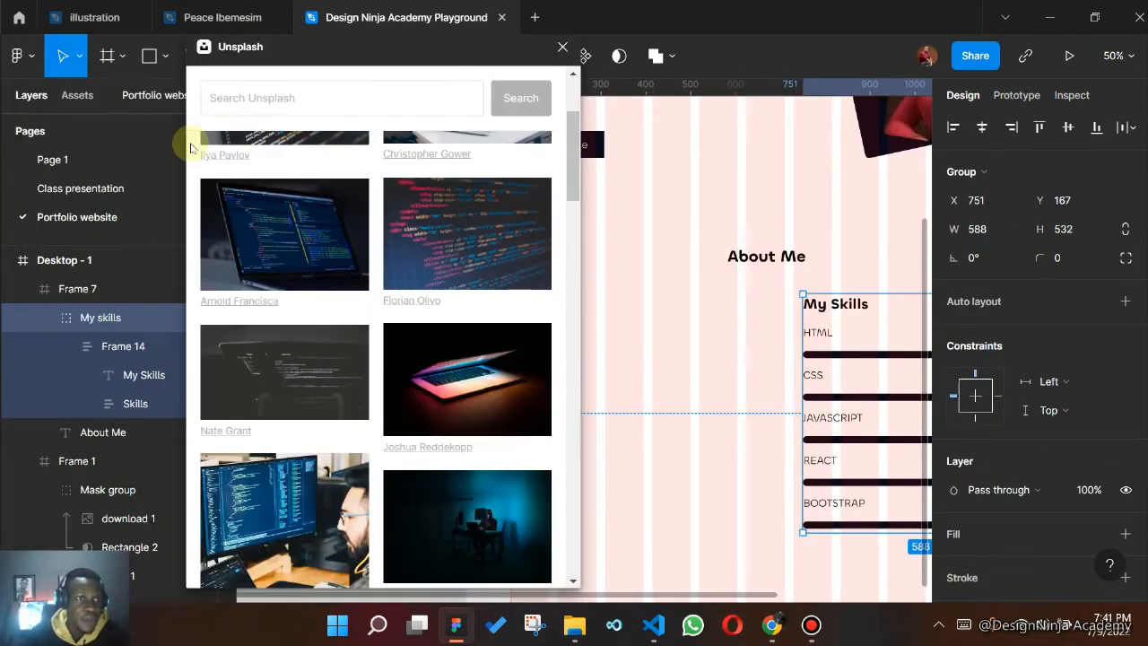
pyautogui.click(148, 54)
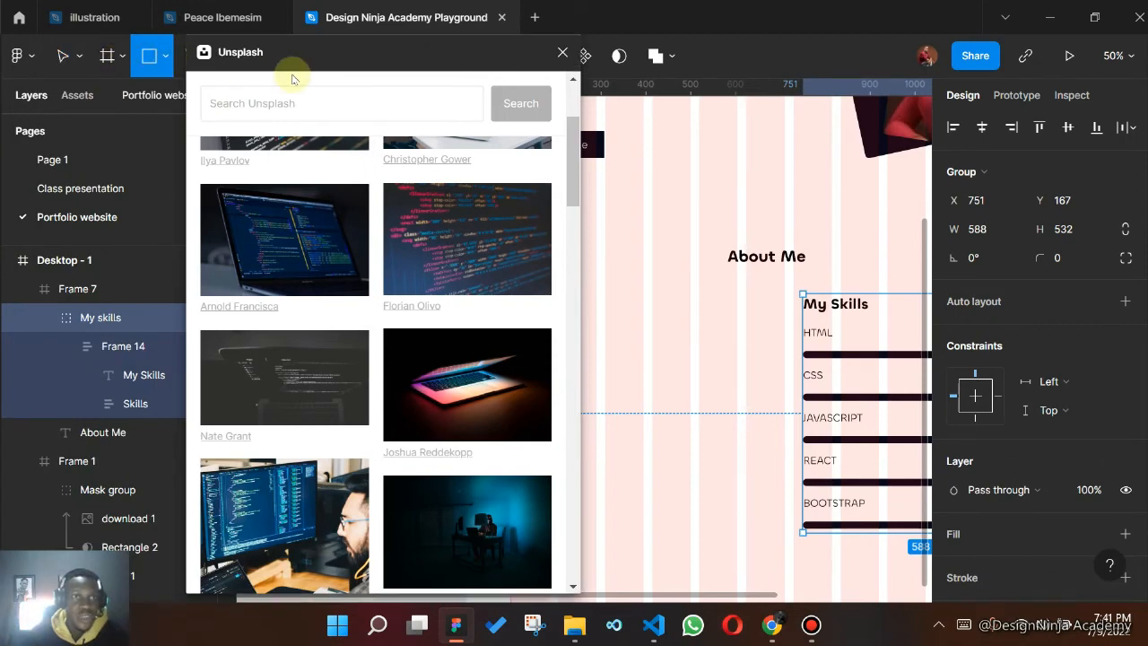
pyautogui.moveTo(302, 54); pyautogui.dragTo(115, 41)
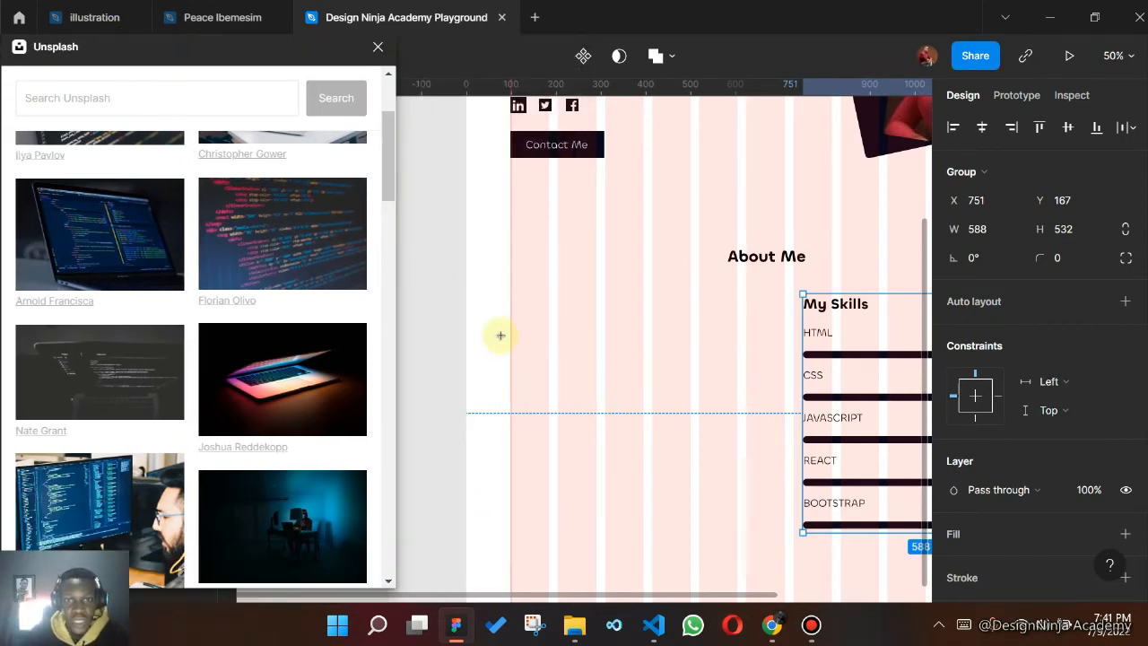
pyautogui.moveTo(521, 333); pyautogui.dragTo(586, 432)
pyautogui.moveTo(722, 512)
pyautogui.mouseDown()
pyautogui.moveTo(745, 525)
pyautogui.moveTo(736, 520)
pyautogui.mouseUp()
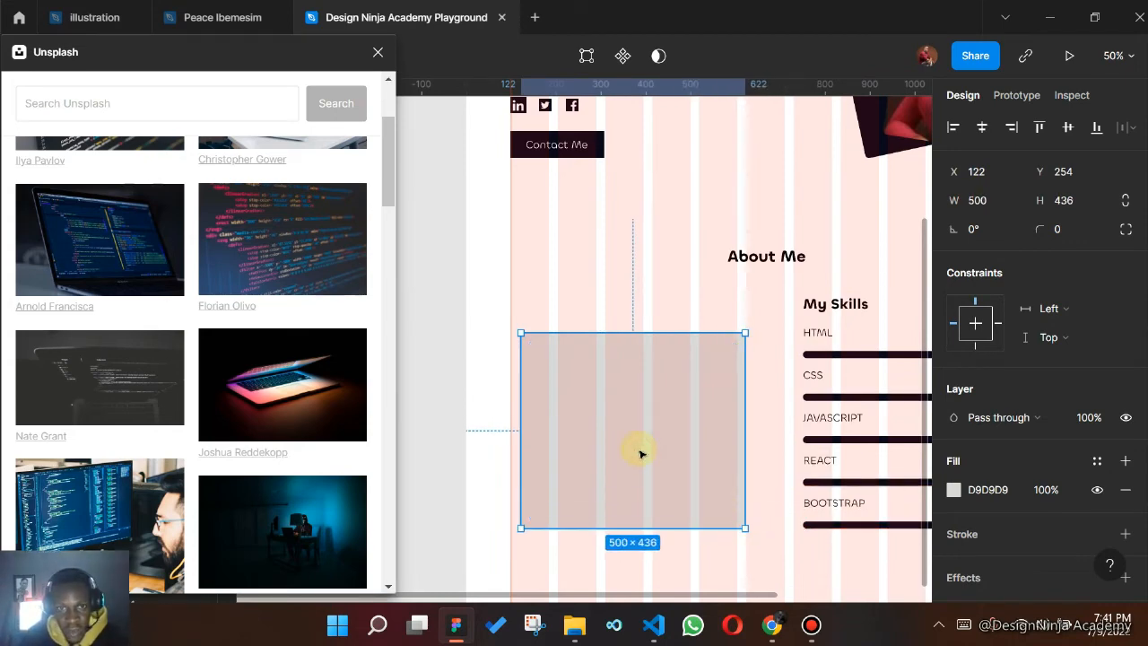
# - Align the rectangle to X 100, Y 167 and resize it to about 518 × 523, level with the skills list's top
pyautogui.moveTo(642, 453); pyautogui.dragTo(631, 450)
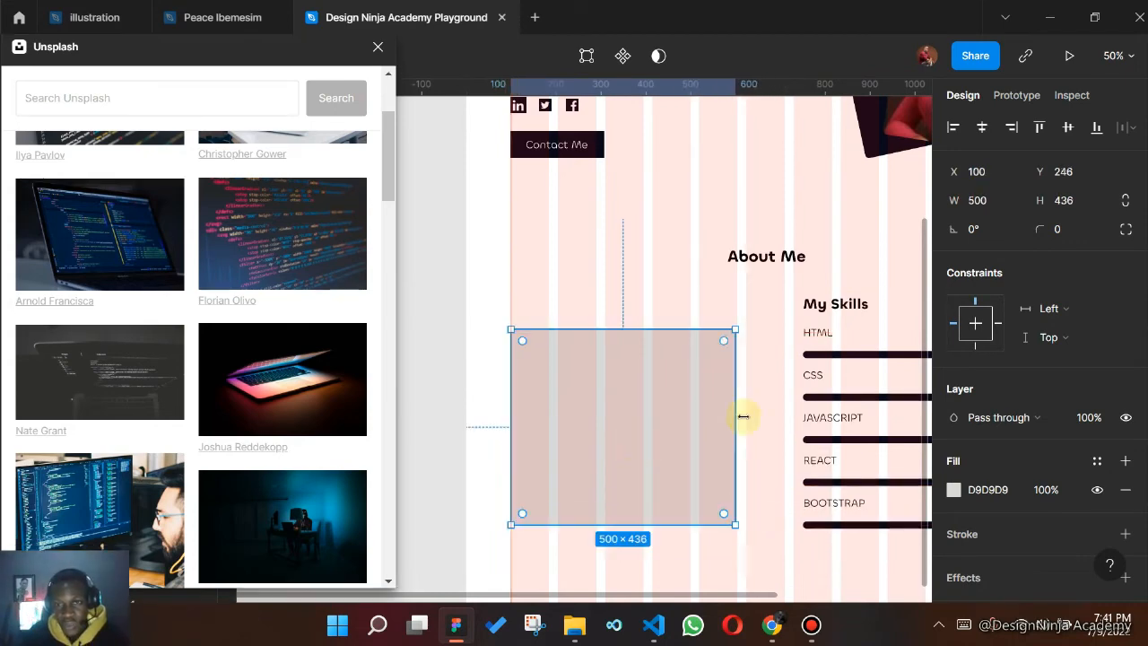
pyautogui.moveTo(737, 415); pyautogui.dragTo(745, 417)
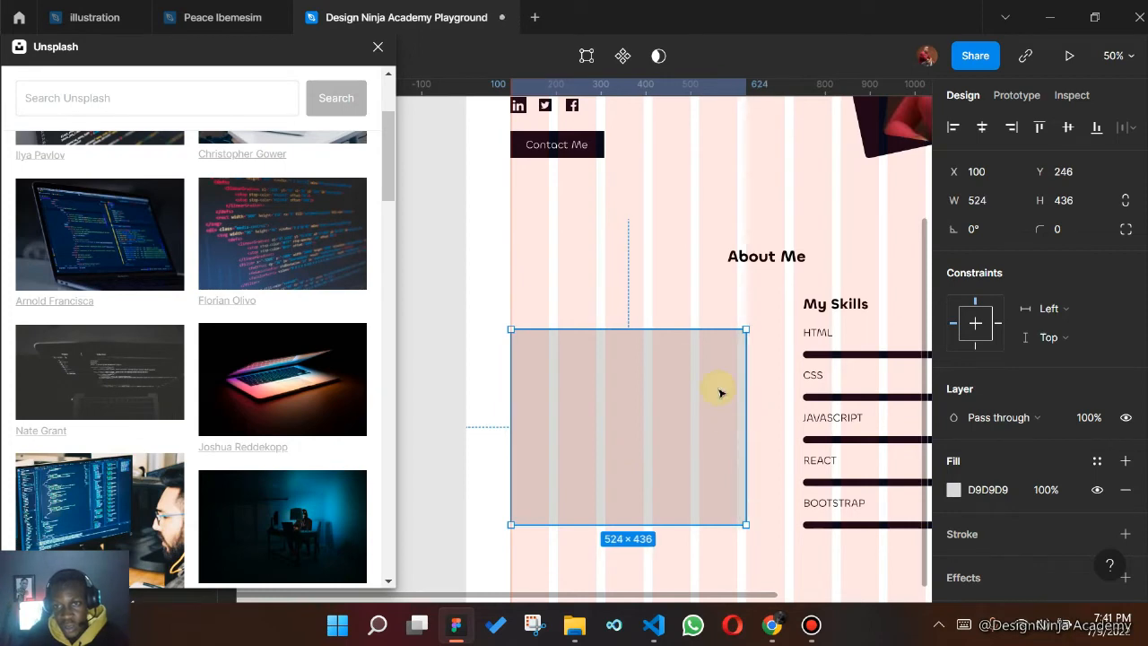
pyautogui.moveTo(651, 332); pyautogui.dragTo(651, 293)
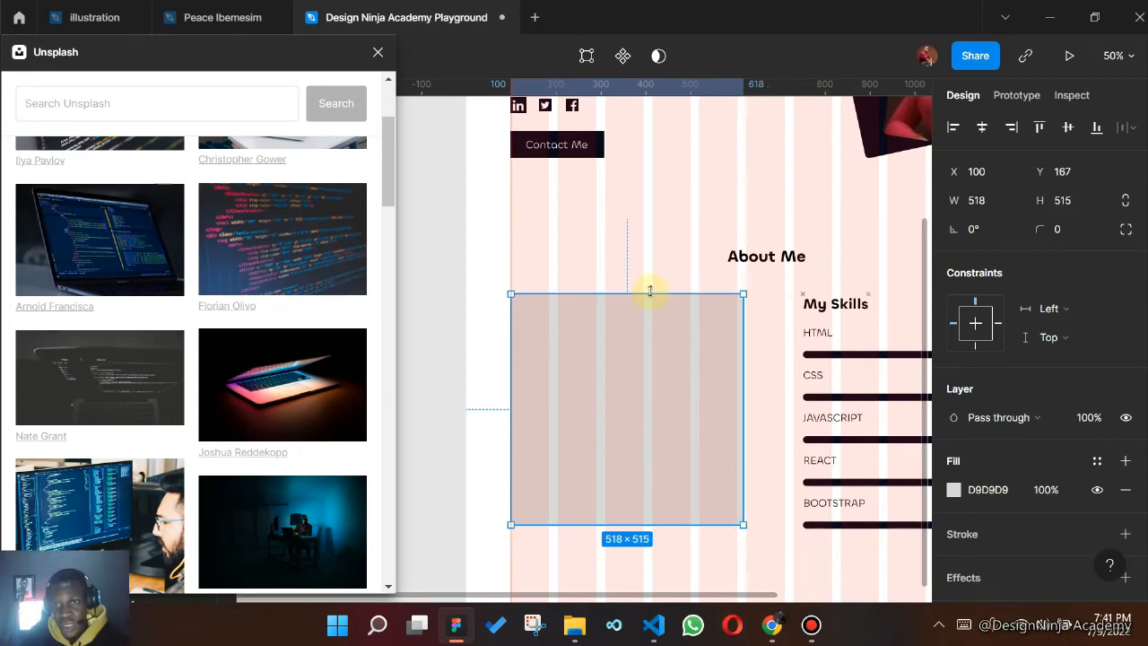
pyautogui.moveTo(652, 528)
pyautogui.mouseDown()
pyautogui.moveTo(659, 544)
pyautogui.moveTo(658, 528)
pyautogui.mouseUp()
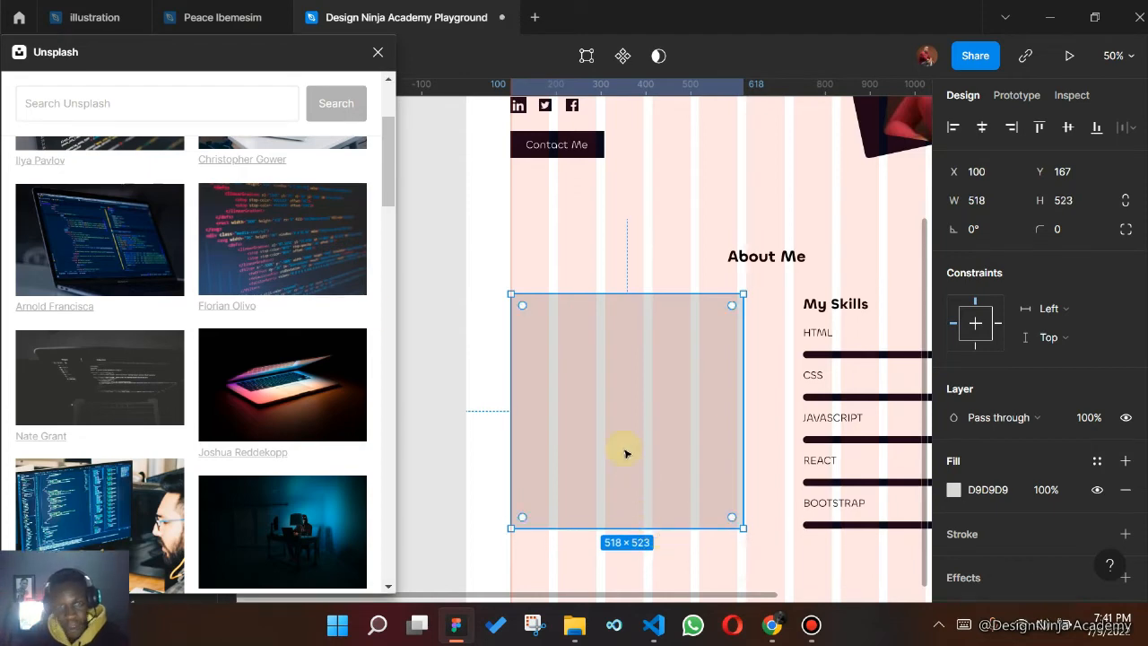
# - Fill the rectangle with the Unsplash photo of the glowing half-open laptop and move it to X 136, Y 200
pyautogui.moveTo(280, 394); pyautogui.dragTo(682, 383)
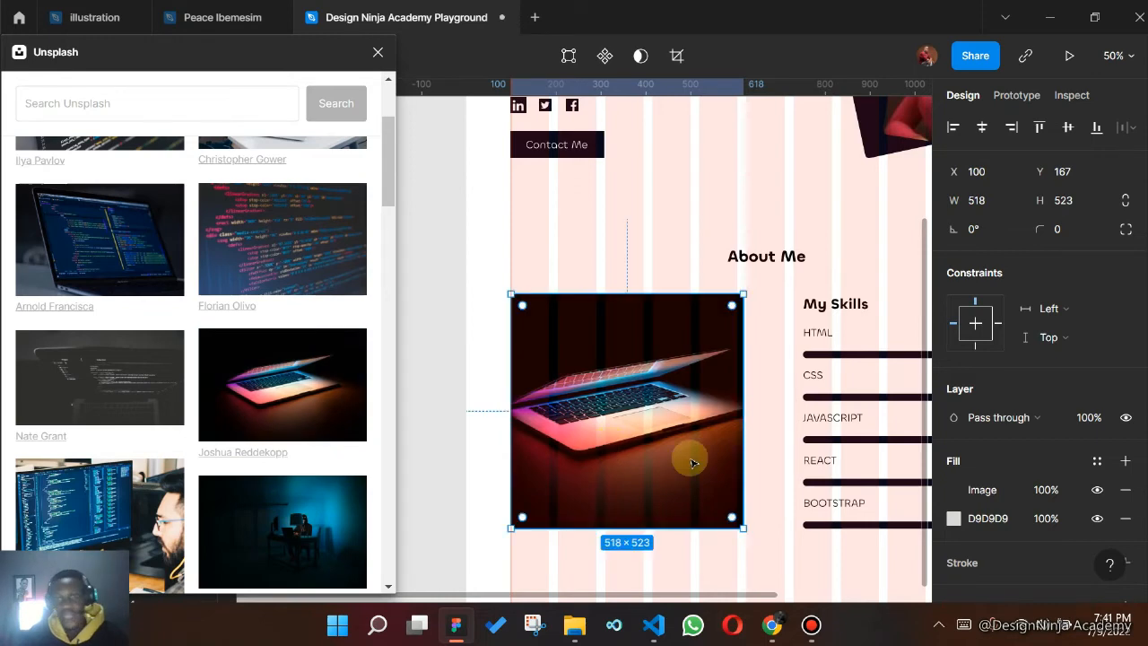
pyautogui.moveTo(653, 443); pyautogui.dragTo(669, 457)
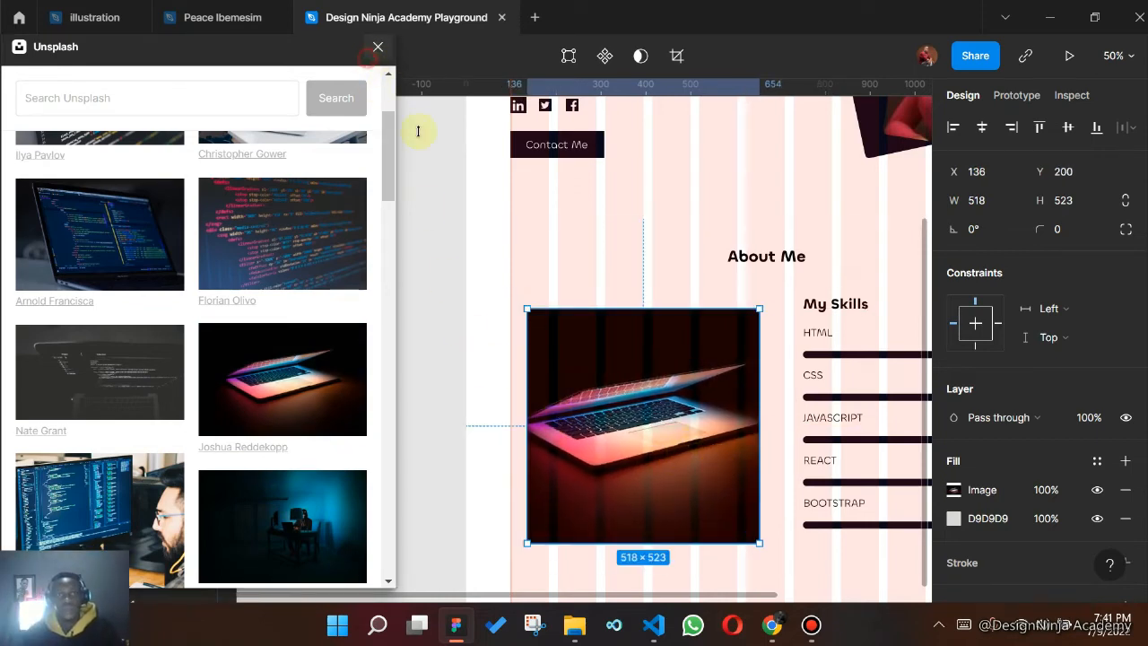
pyautogui.moveTo(705, 378); pyautogui.dragTo(506, 314)
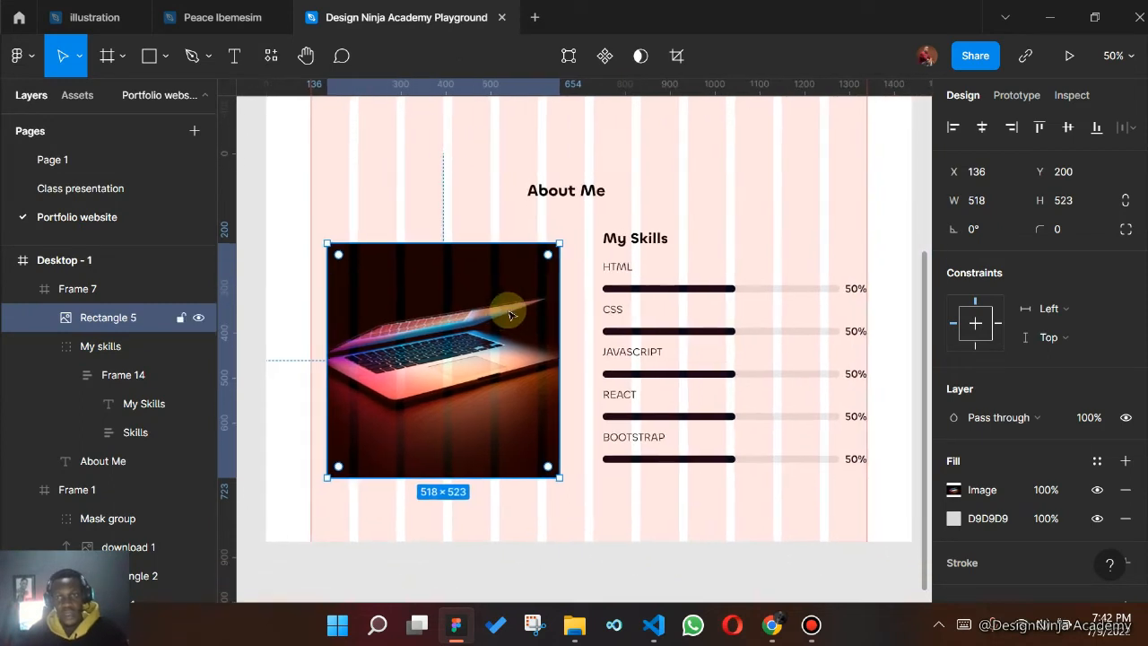
# - Move the laptop photo to X 130 and combine it with the My skills group in a horizontal auto layout row
pyautogui.click(699, 341)
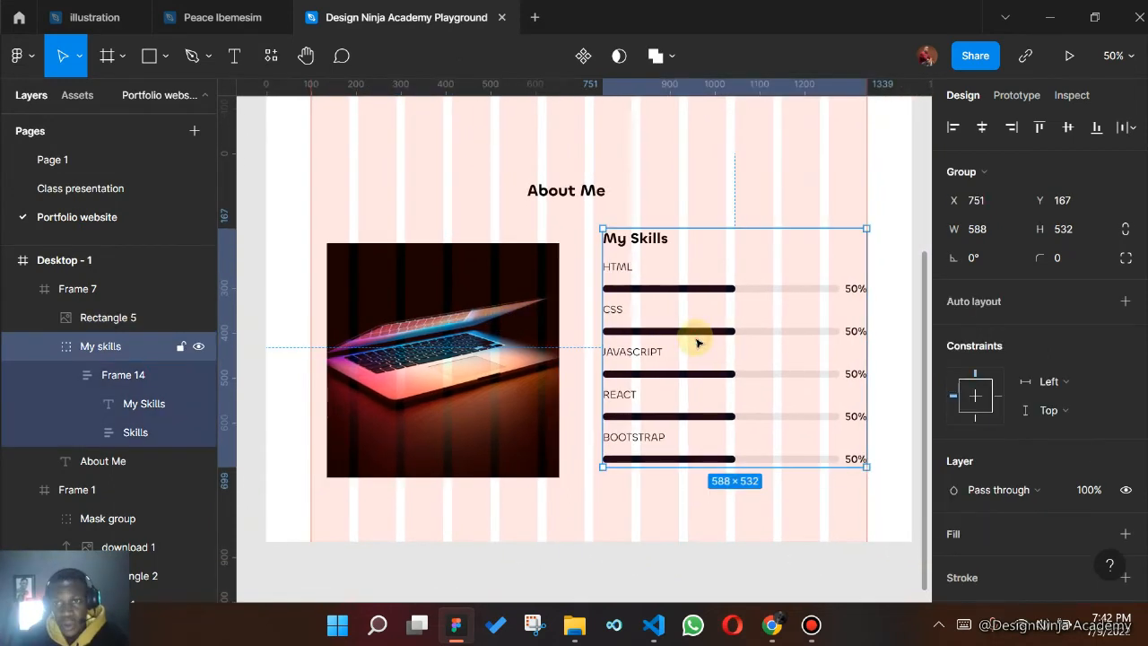
pyautogui.doubleClick(802, 294)
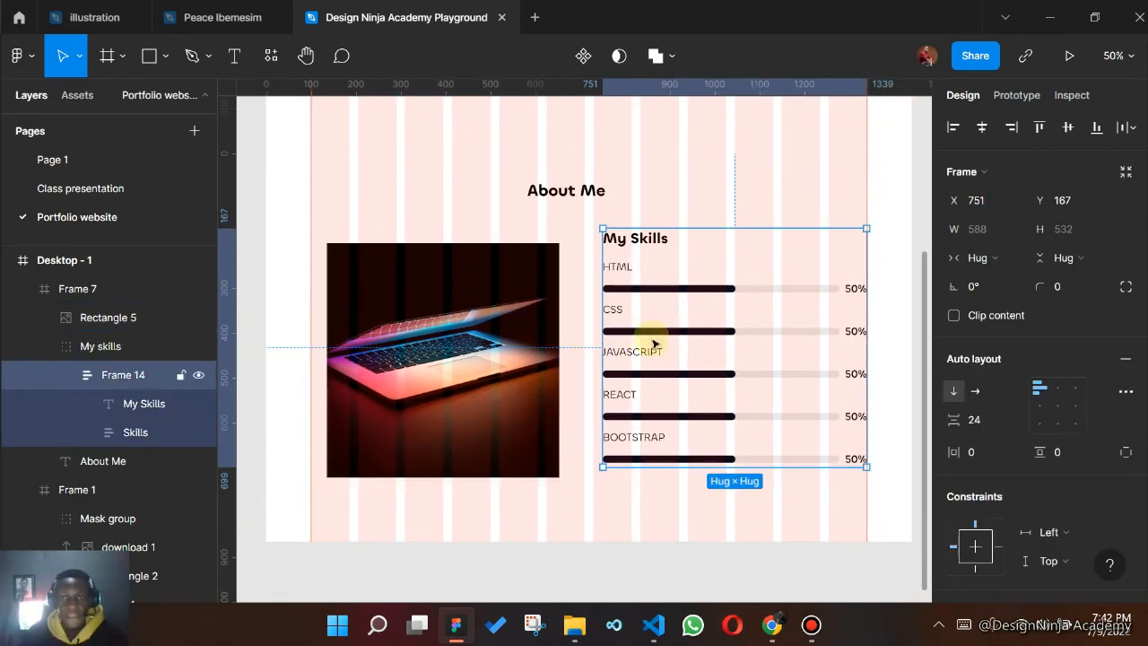
pyautogui.click(484, 373)
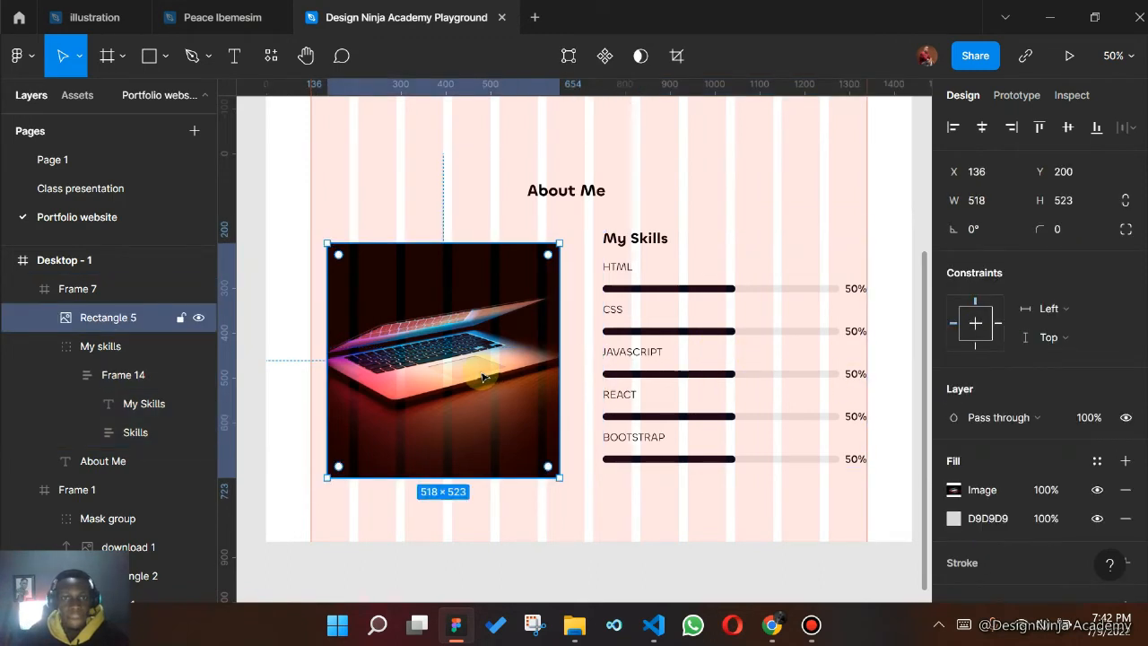
pyautogui.moveTo(391, 378); pyautogui.dragTo(389, 378)
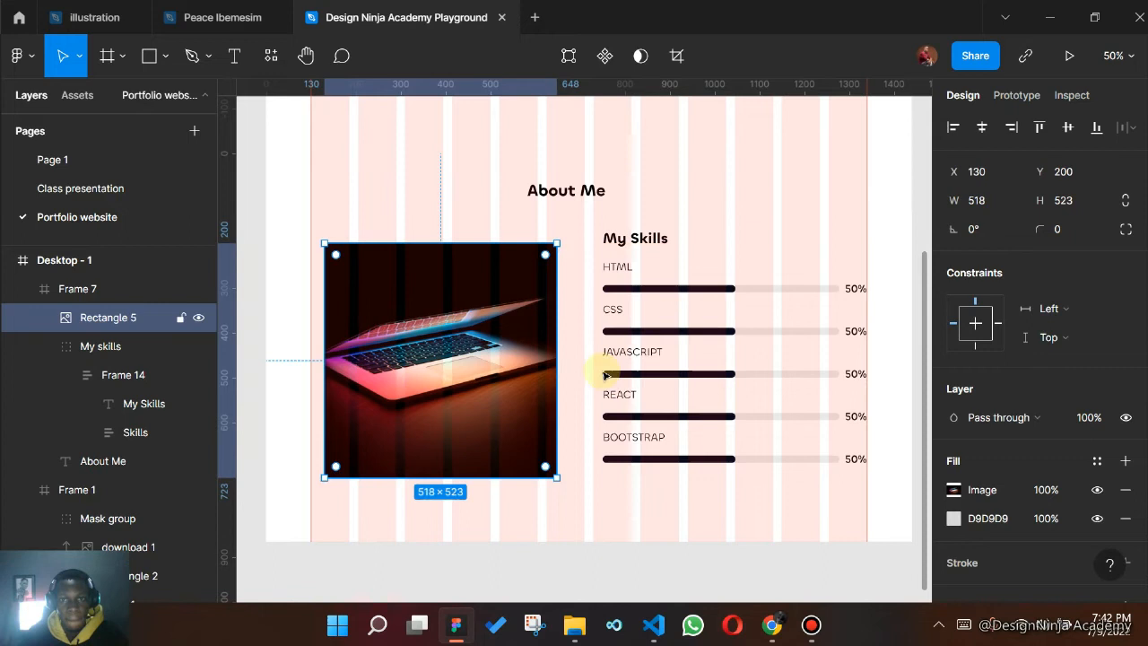
pyautogui.keyDown('shift'); pyautogui.click(668, 368); pyautogui.keyUp('shift')
pyautogui.hotkey('shift', 'a')
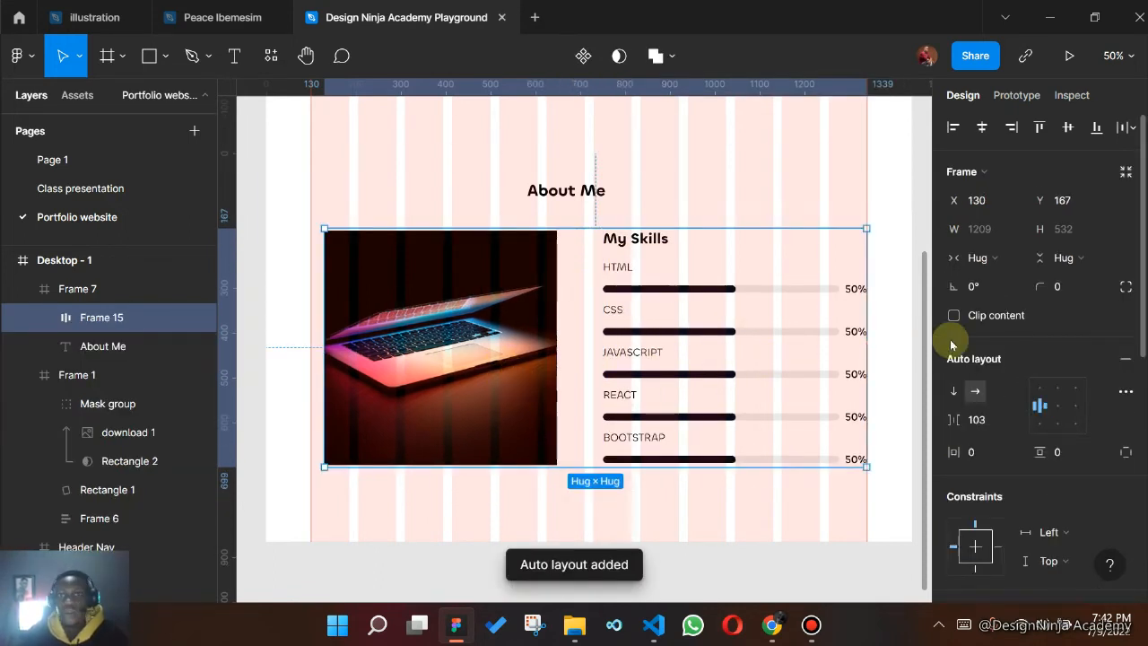
# - Enlarge the laptop photo inside the auto layout row to about 548 × 553
pyautogui.doubleClick(489, 332)
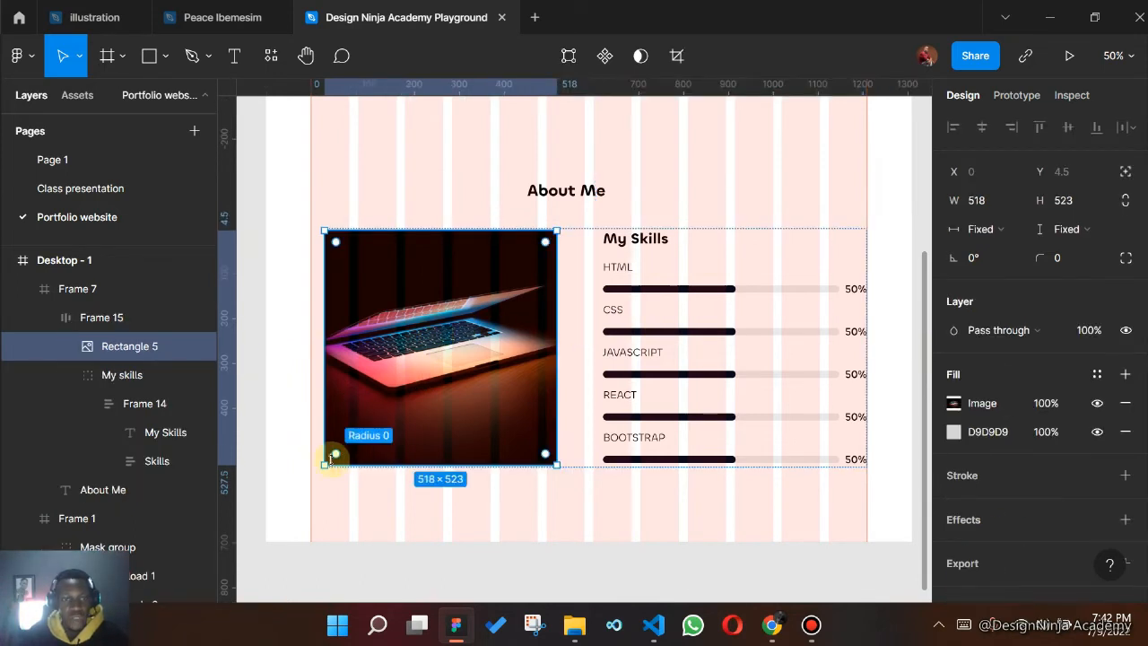
pyautogui.moveTo(323, 466); pyautogui.dragTo(307, 471)
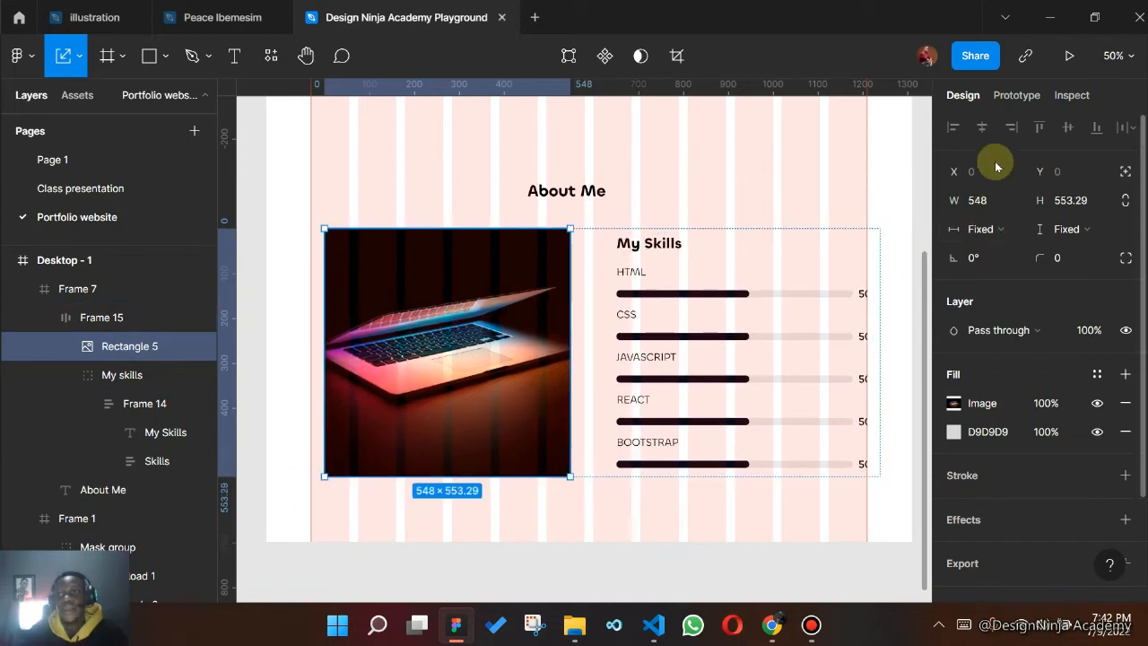
pyautogui.click(776, 189)
# - Move the photo-and-skills row to X 101, along the column grid's margin, and set its item spacing to 88
pyautogui.click(541, 343)
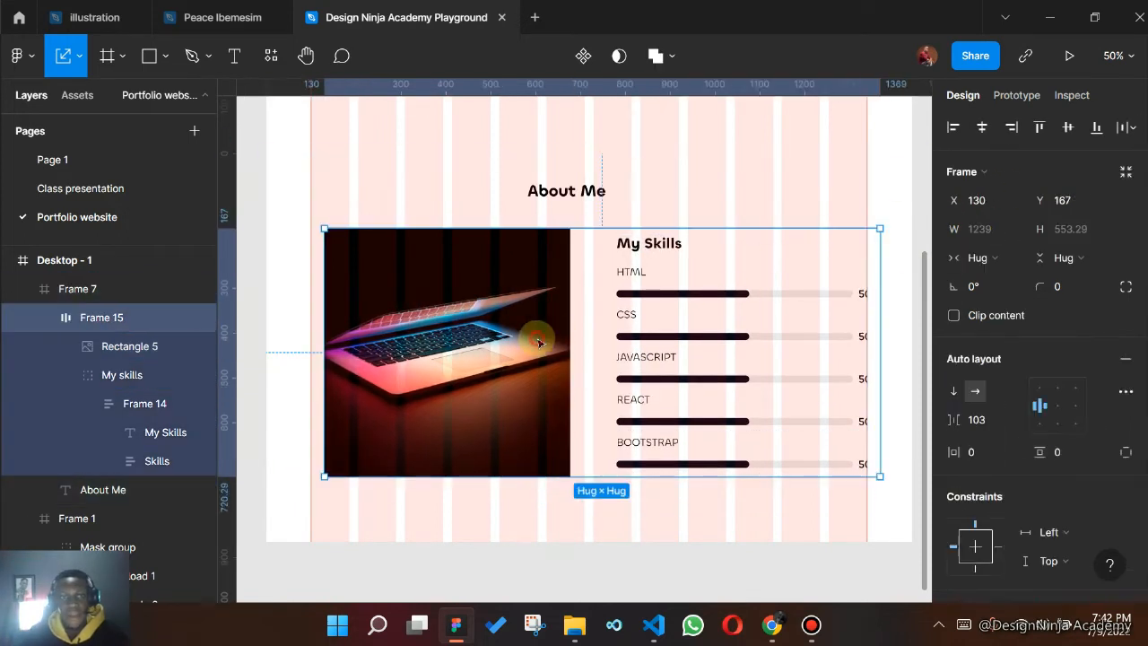
pyautogui.click(982, 130)
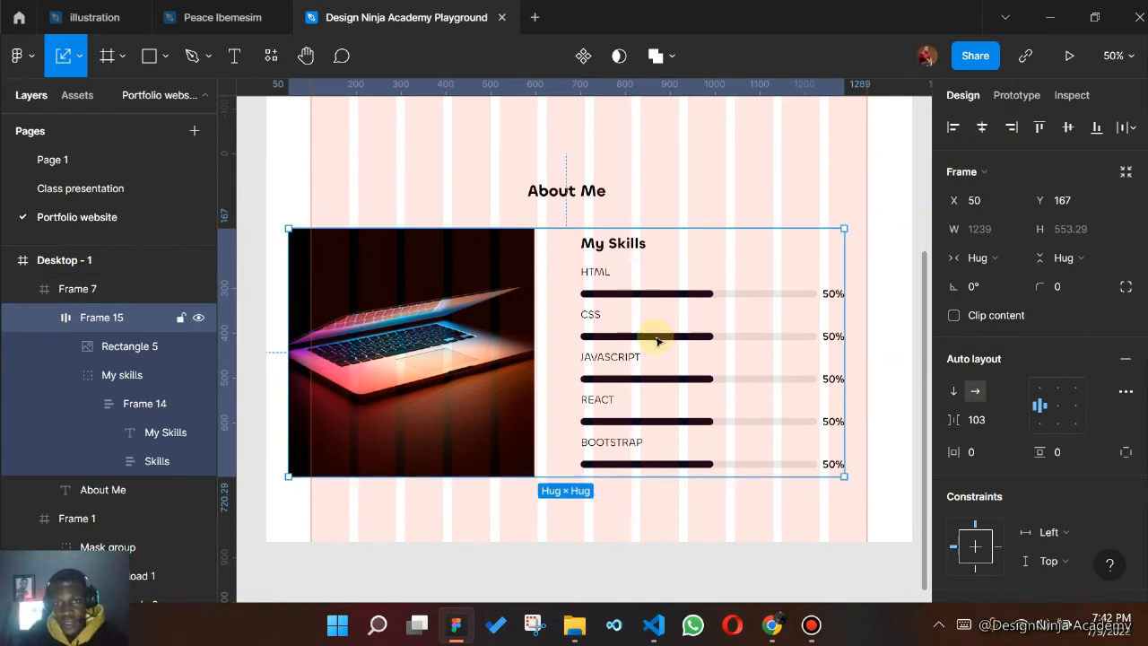
pyautogui.press('Right')
pyautogui.press('Right')
pyautogui.press('Right')
pyautogui.press('Right')
pyautogui.press('Right')
pyautogui.press('Right')
pyautogui.press('Right')
pyautogui.press('Right')
pyautogui.press('Right')
pyautogui.press('Right')
pyautogui.press('Right')
pyautogui.press('Right')
pyautogui.press('Right')
pyautogui.press('Right')
pyautogui.press('Right')
pyautogui.press('Right')
pyautogui.press('Right')
pyautogui.press('Right')
pyautogui.press('Right')
pyautogui.press('Right')
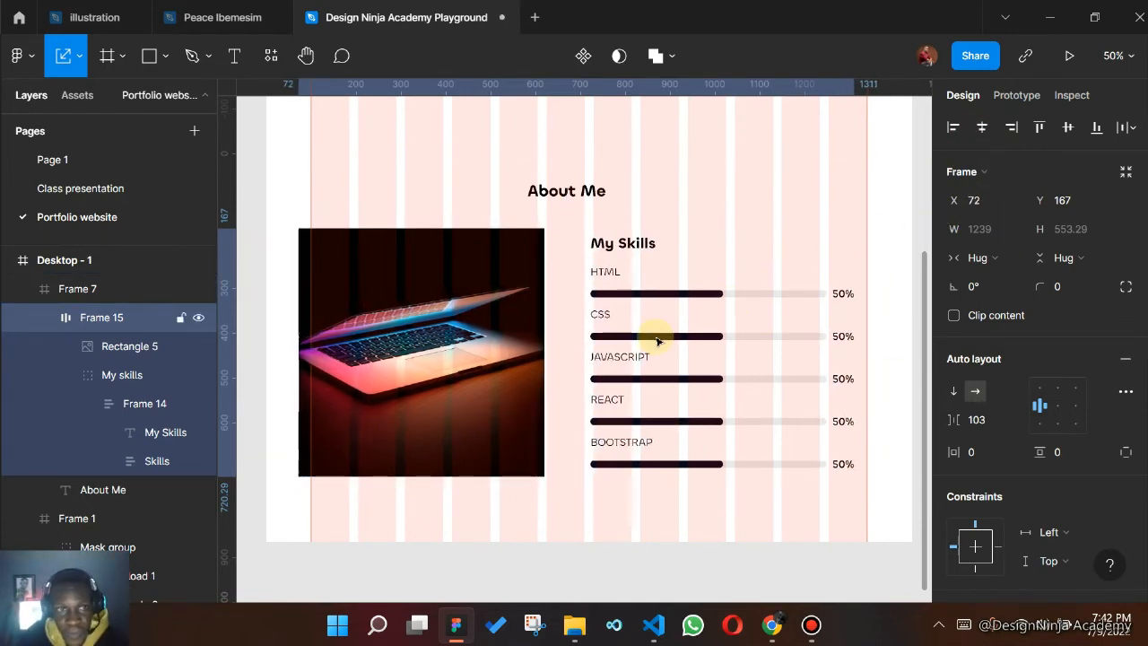
pyautogui.press('Right')
pyautogui.press('Right')
pyautogui.press('Right')
pyautogui.press('Right')
pyautogui.press('Right')
pyautogui.press('Right')
pyautogui.press('Right')
pyautogui.press('Right')
pyautogui.press('Right')
pyautogui.press('Right')
pyautogui.press('Right')
pyautogui.press('Right')
pyautogui.press('Right')
pyautogui.press('Right')
pyautogui.press('Right')
pyautogui.press('Right')
pyautogui.press('Right')
pyautogui.press('Right')
pyautogui.press('Right')
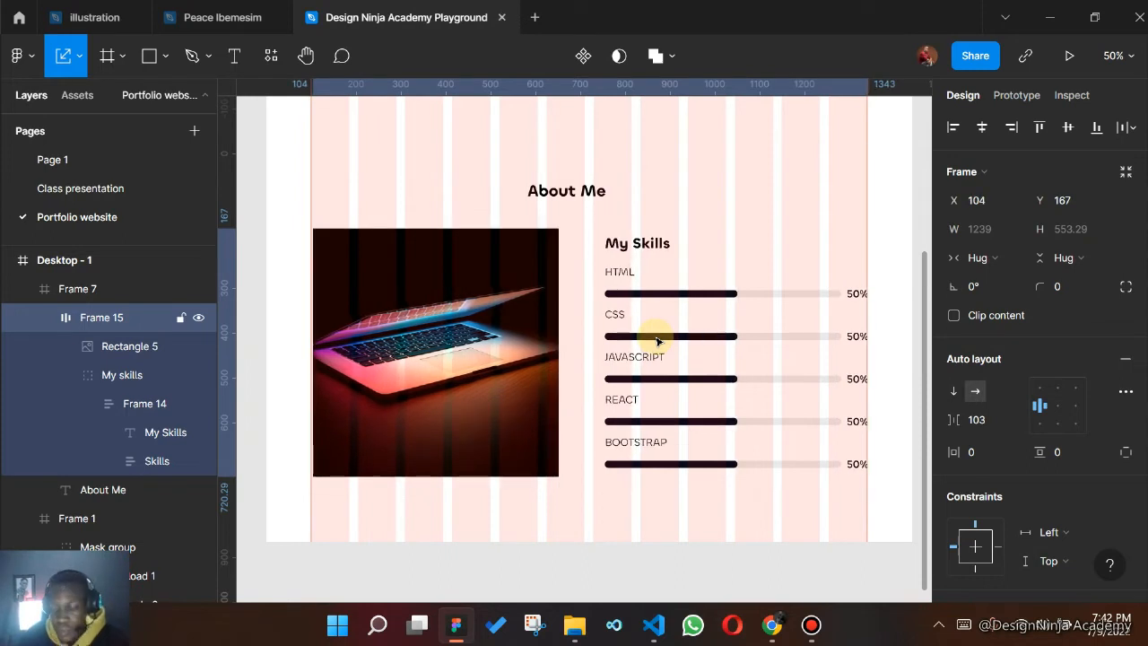
pyautogui.press('Left')
pyautogui.press('Left')
pyautogui.press('Left')
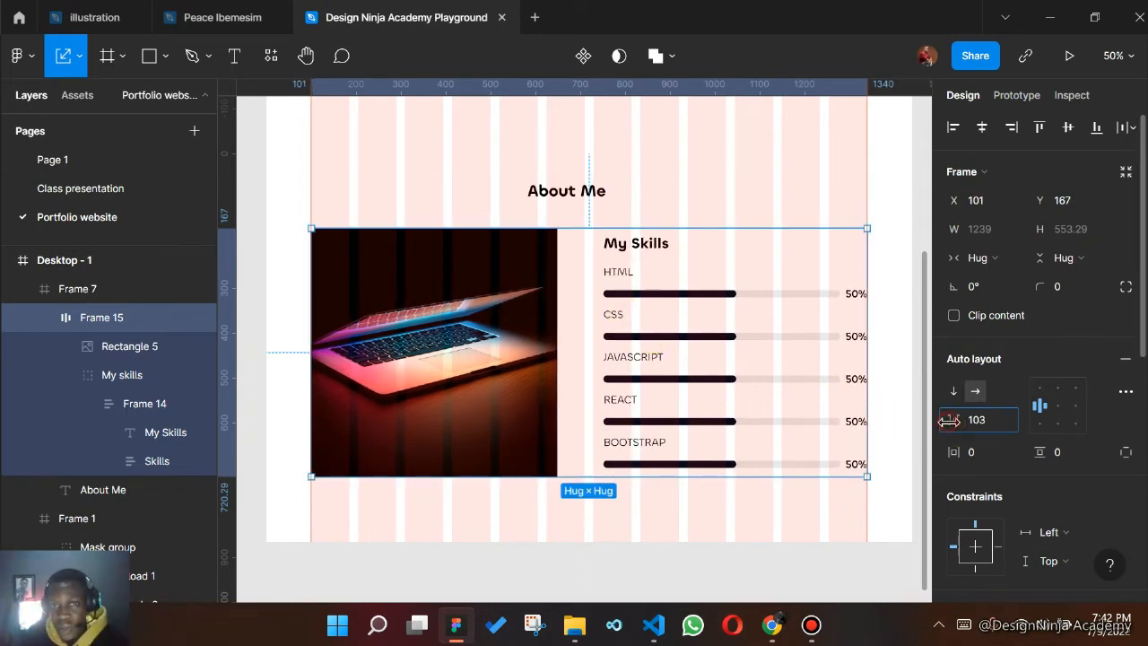
pyautogui.moveTo(952, 419); pyautogui.dragTo(923, 430)
pyautogui.click(898, 263)
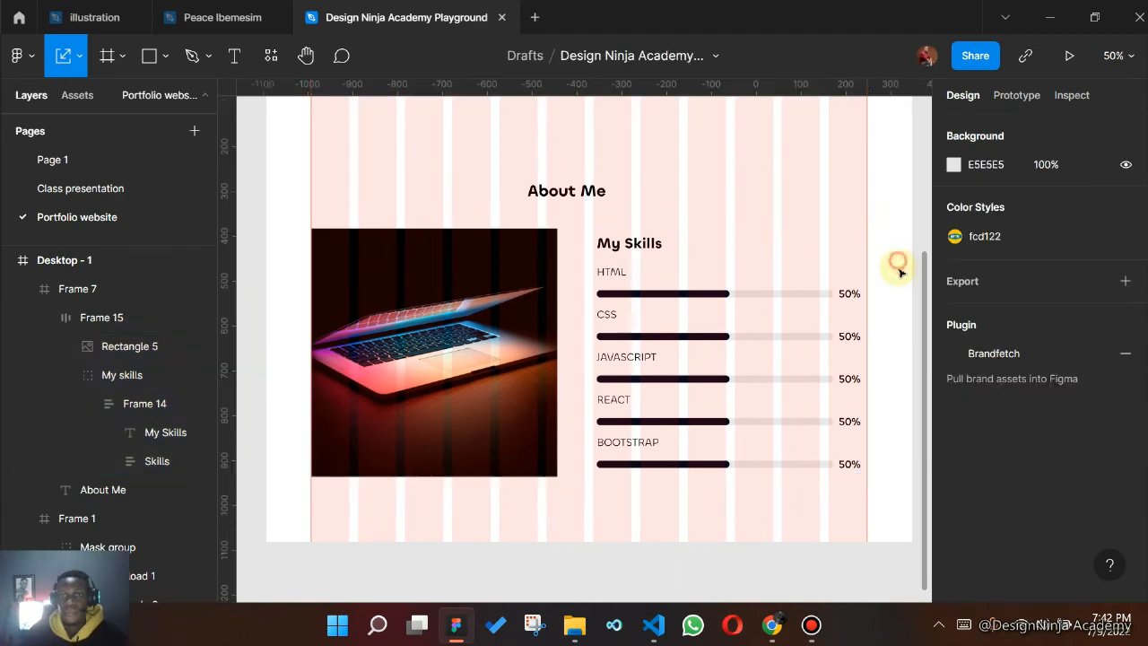
# - Raise the About Me heading to Y 34 and the photo-and-skills row to Y 142 within the section
pyautogui.scroll(5, 771, 327)
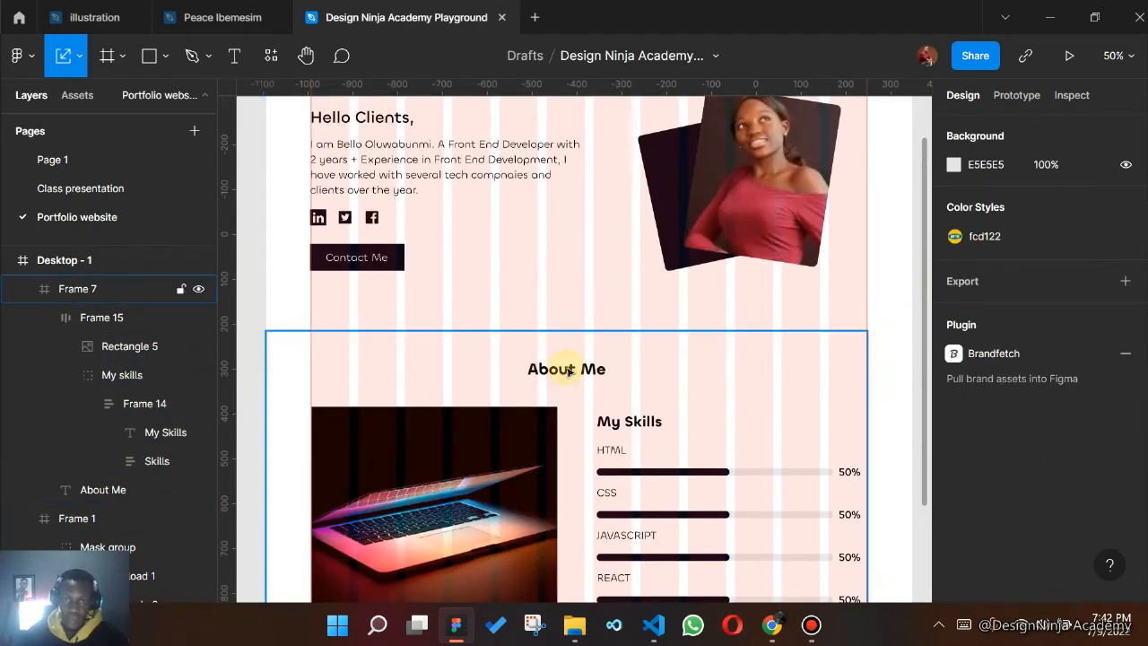
pyautogui.click(567, 370)
pyautogui.click(568, 370)
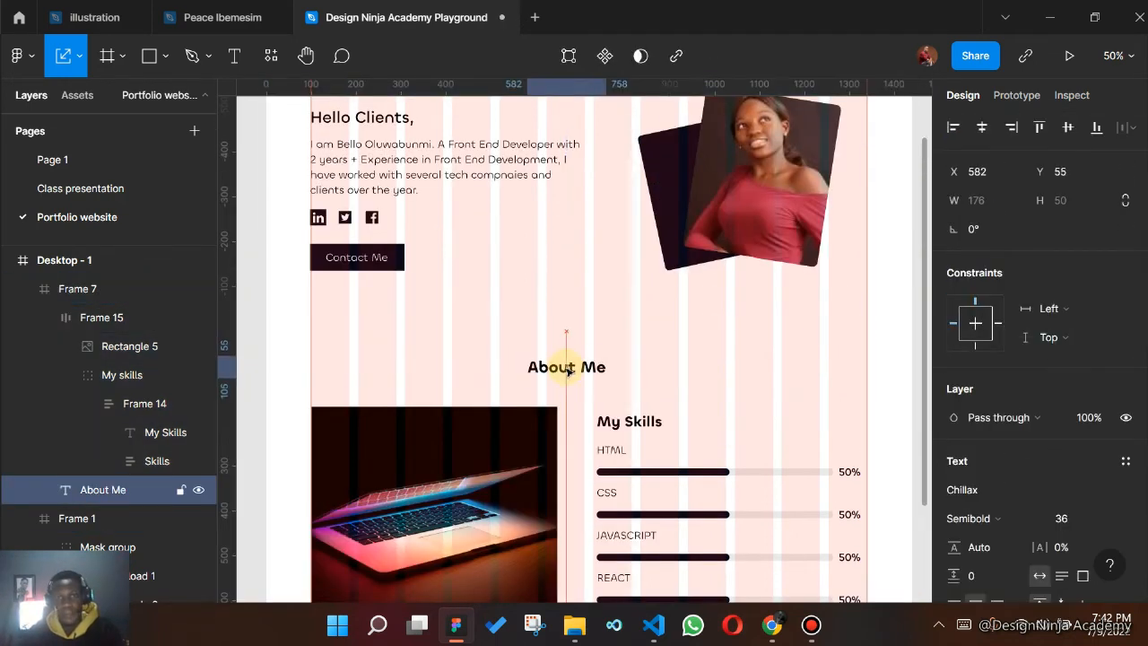
pyautogui.moveTo(567, 371); pyautogui.dragTo(568, 360)
pyautogui.click(646, 441)
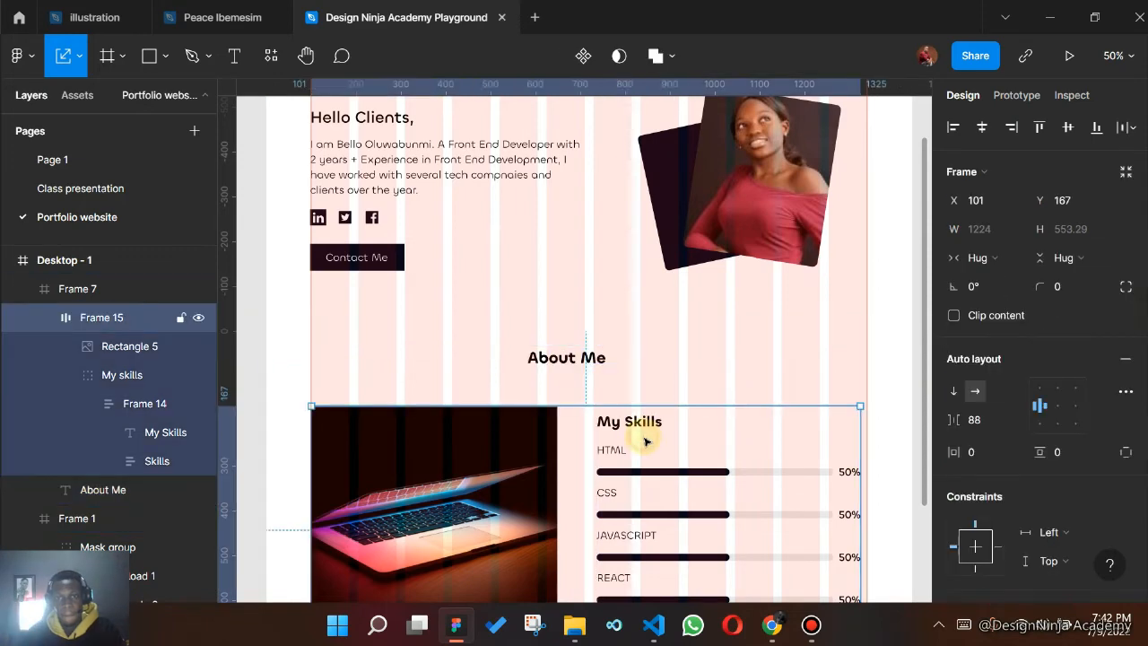
pyautogui.moveTo(646, 441); pyautogui.dragTo(653, 430)
pyautogui.scroll(-4, 849, 396)
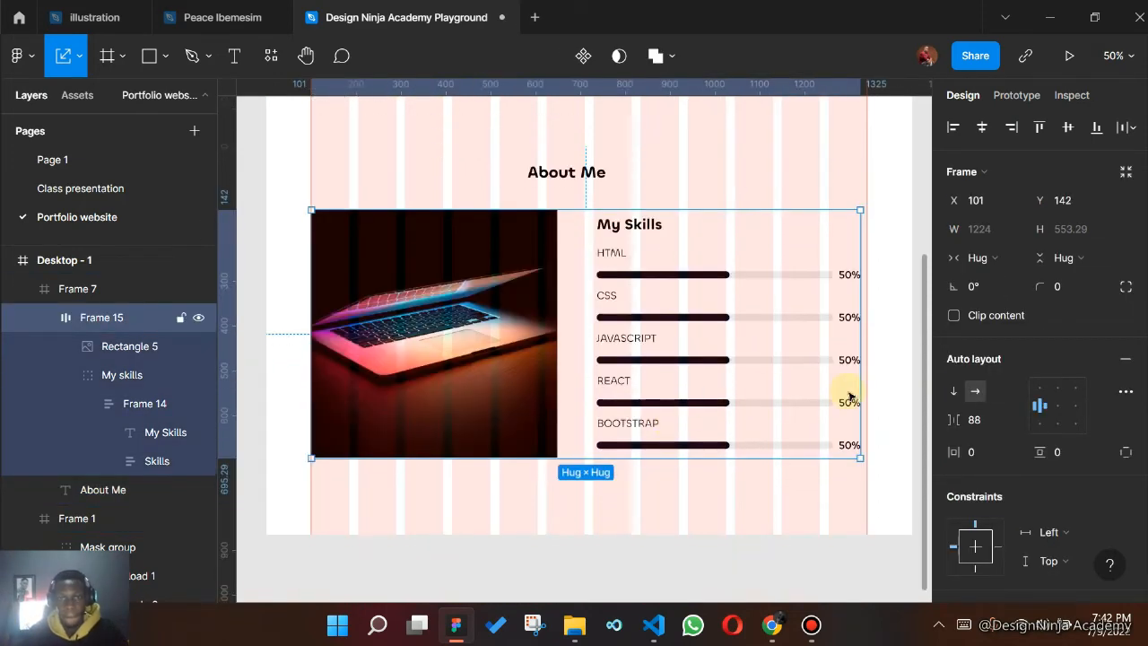
pyautogui.click(703, 481)
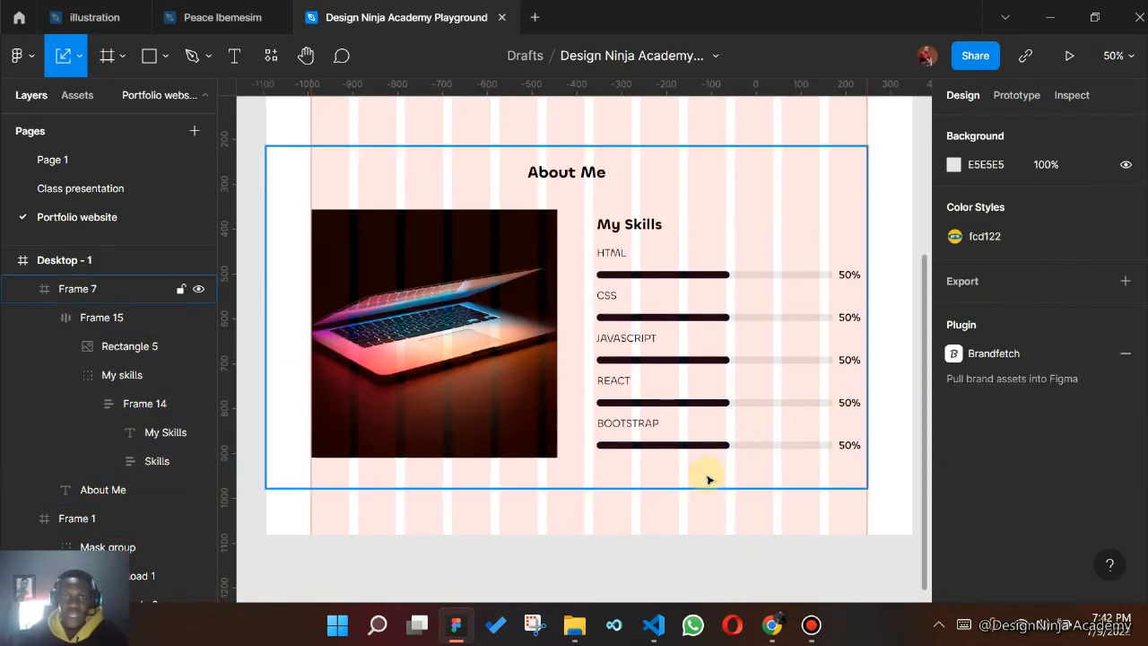
# - Extend the Desktop - 1 frame downward to a height of 2657 to make room for more sections
pyautogui.scroll(8, 708, 478)
pyautogui.click(294, 169)
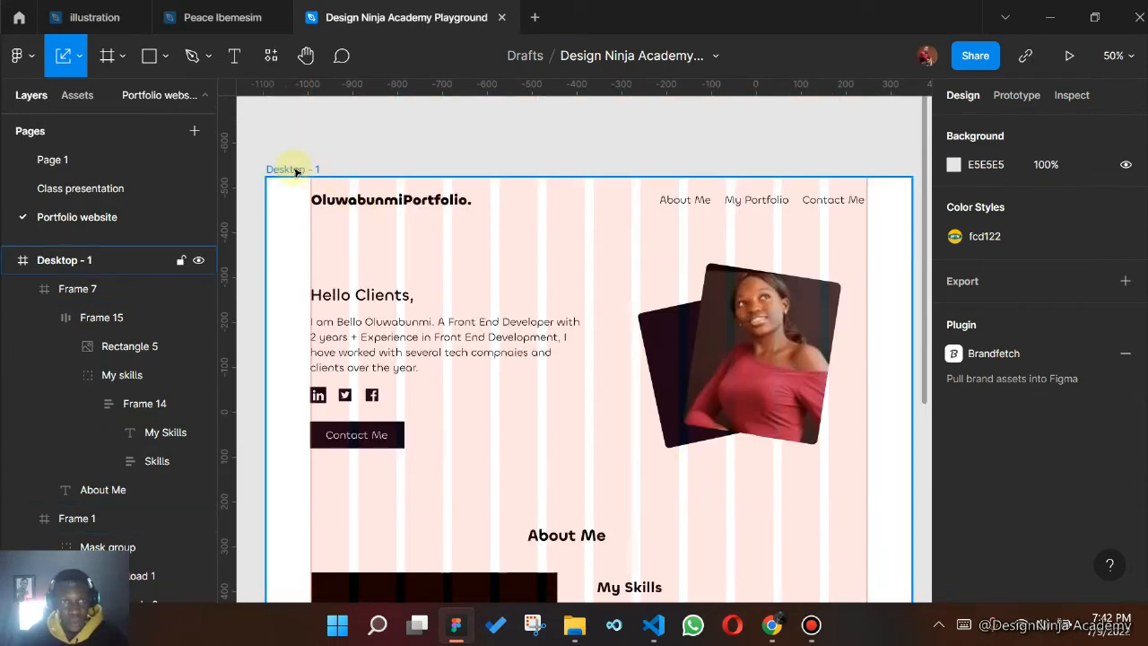
pyautogui.scroll(-7, 627, 323)
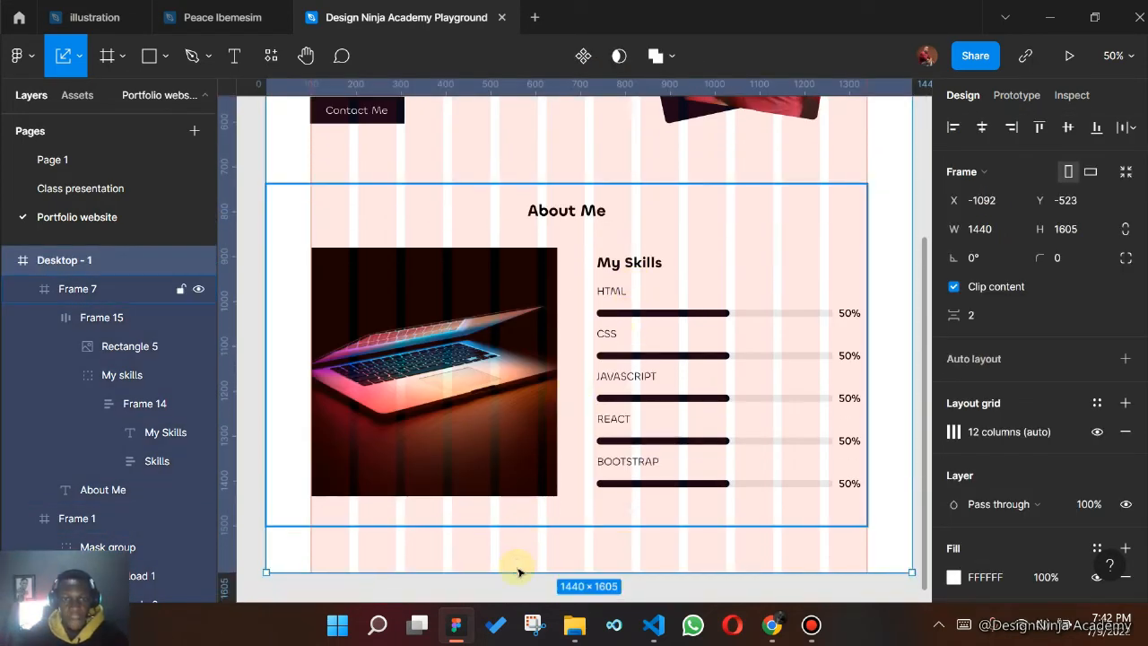
pyautogui.moveTo(518, 570); pyautogui.dragTo(585, 528)
pyautogui.scroll(10, 585, 528)
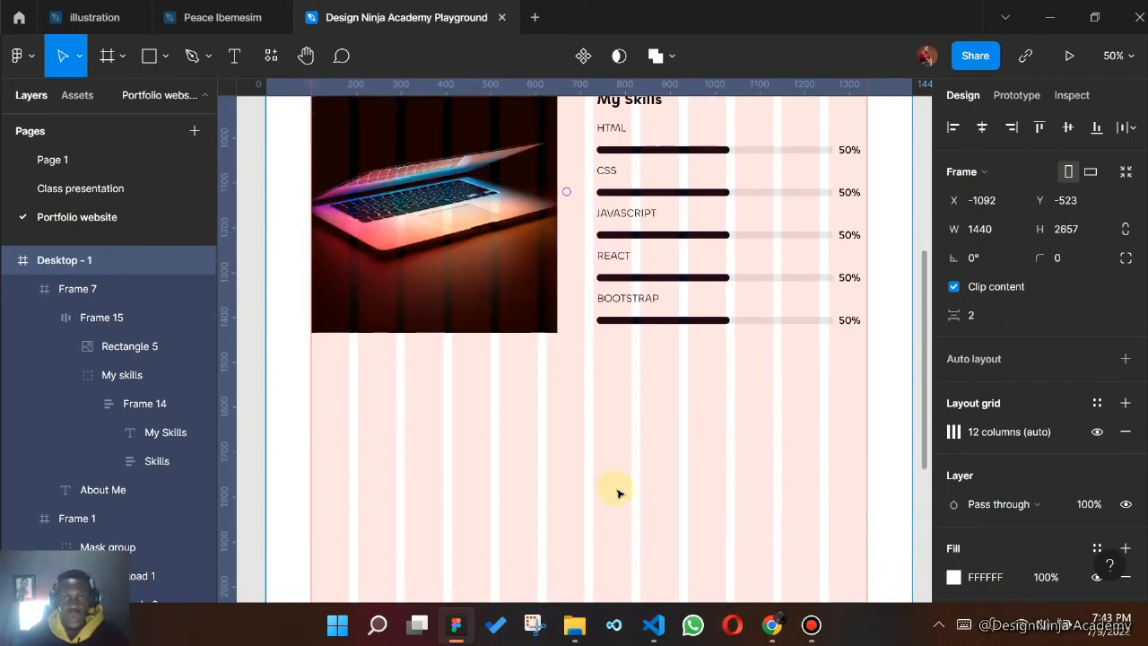
pyautogui.scroll(2, 691, 380)
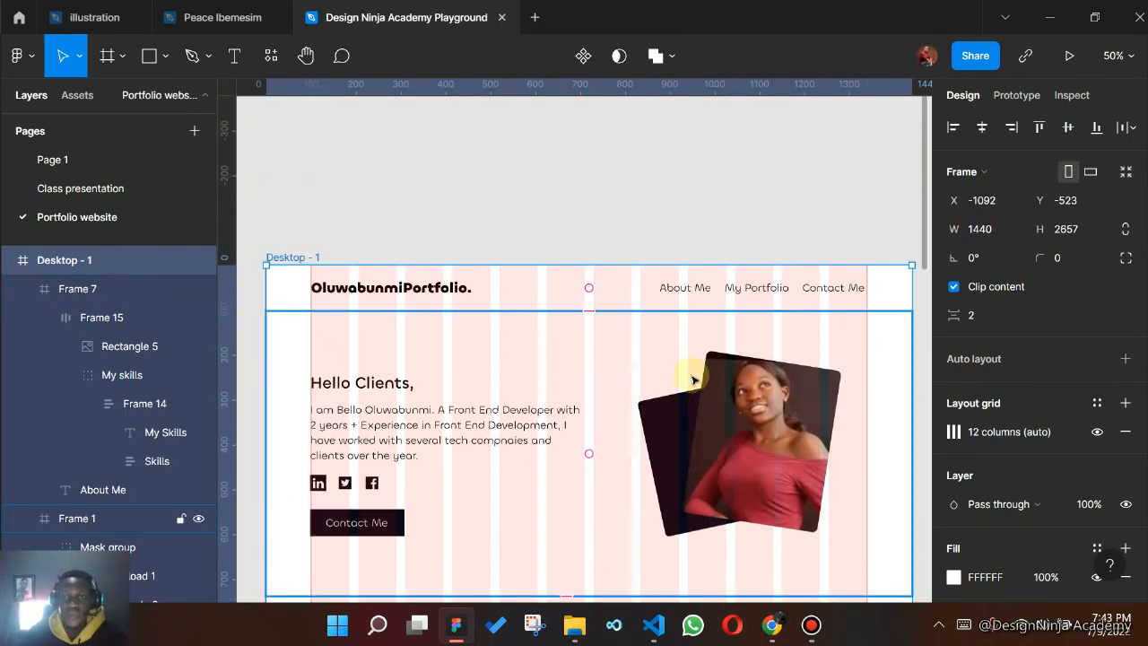
pyautogui.scroll(-15, 695, 374)
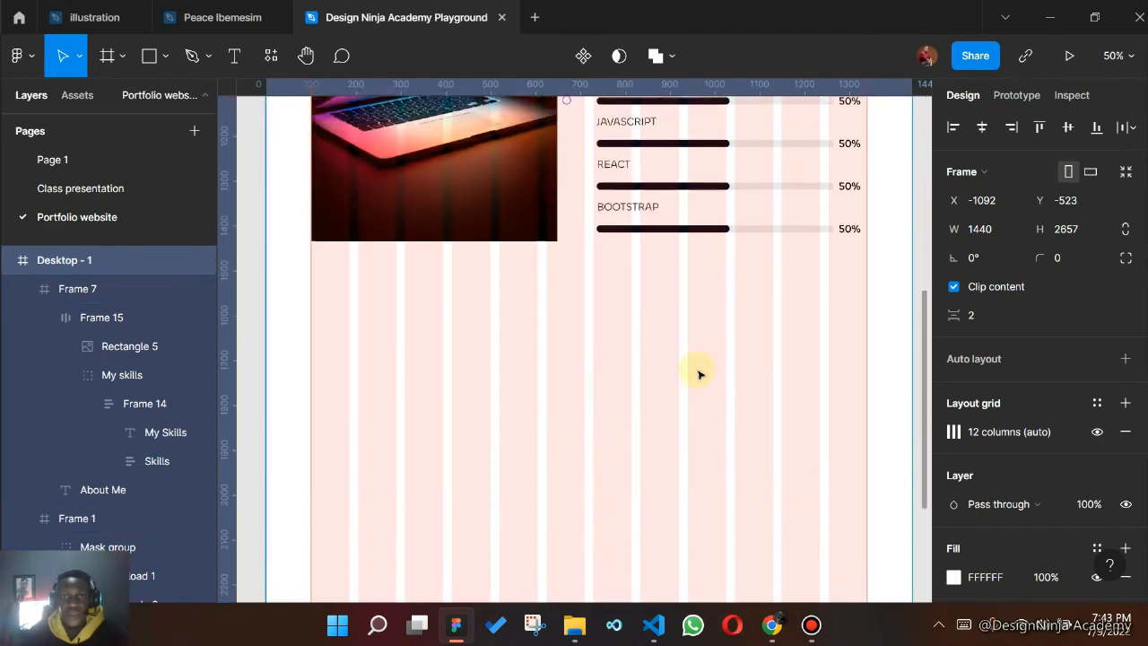
# - Rename Frame 7 as "About Me" and place a duplicate containing only the heading below the photo-and-skills row
pyautogui.scroll(6, 622, 281)
pyautogui.click(561, 191)
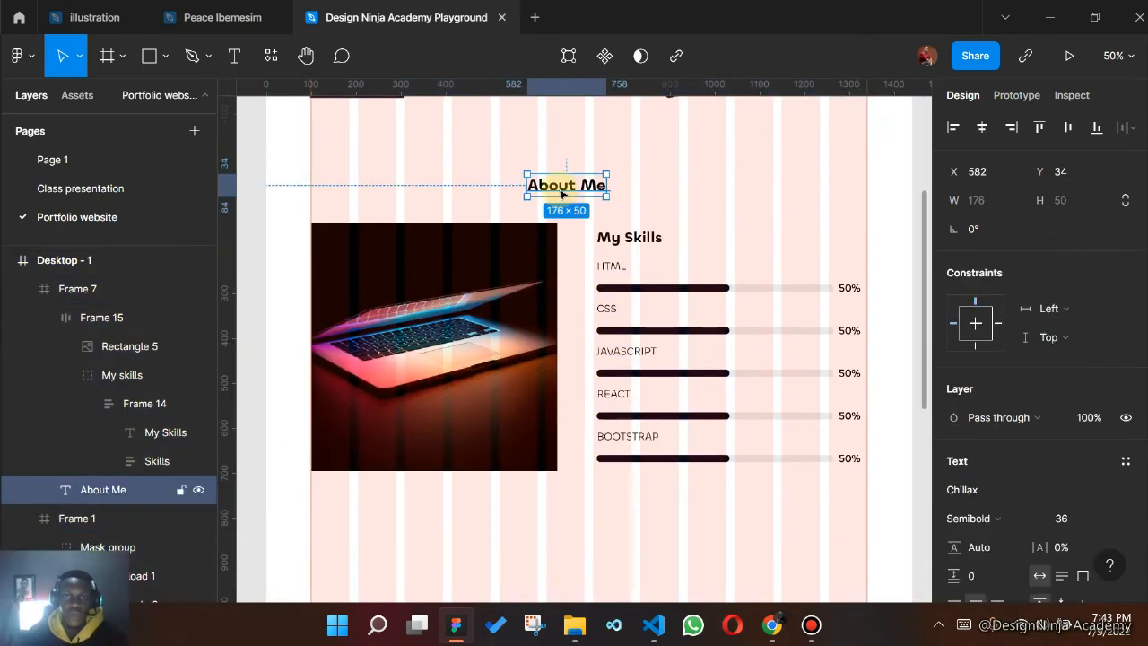
pyautogui.scroll(-6, 482, 401)
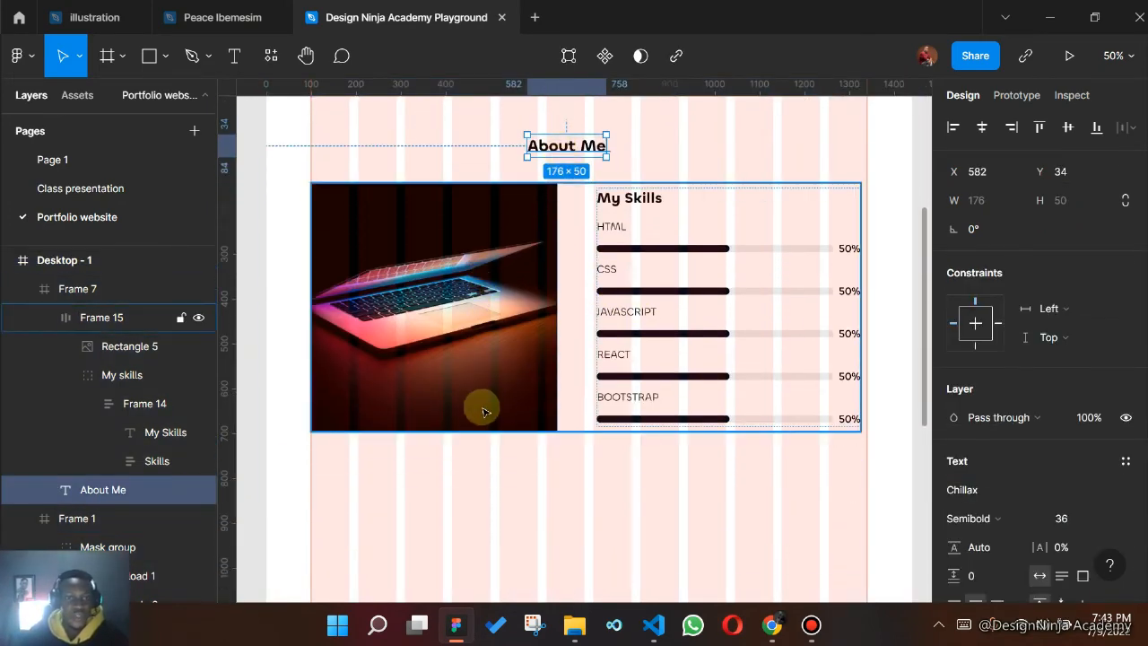
pyautogui.scroll(11, 481, 231)
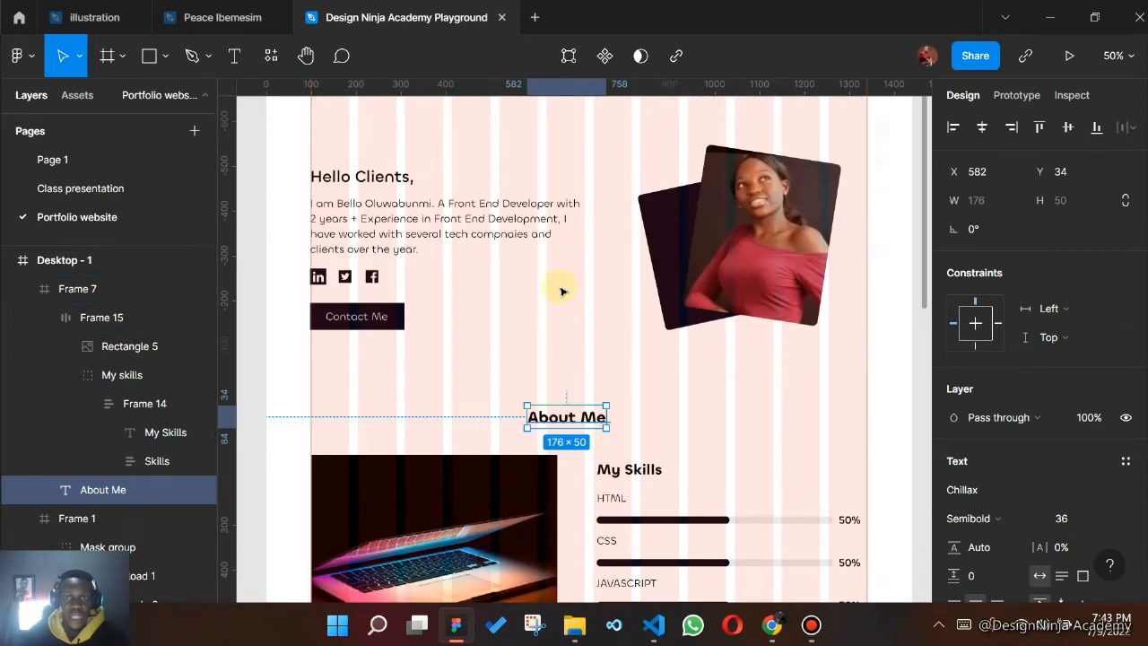
pyautogui.click(525, 315)
pyautogui.click(514, 436)
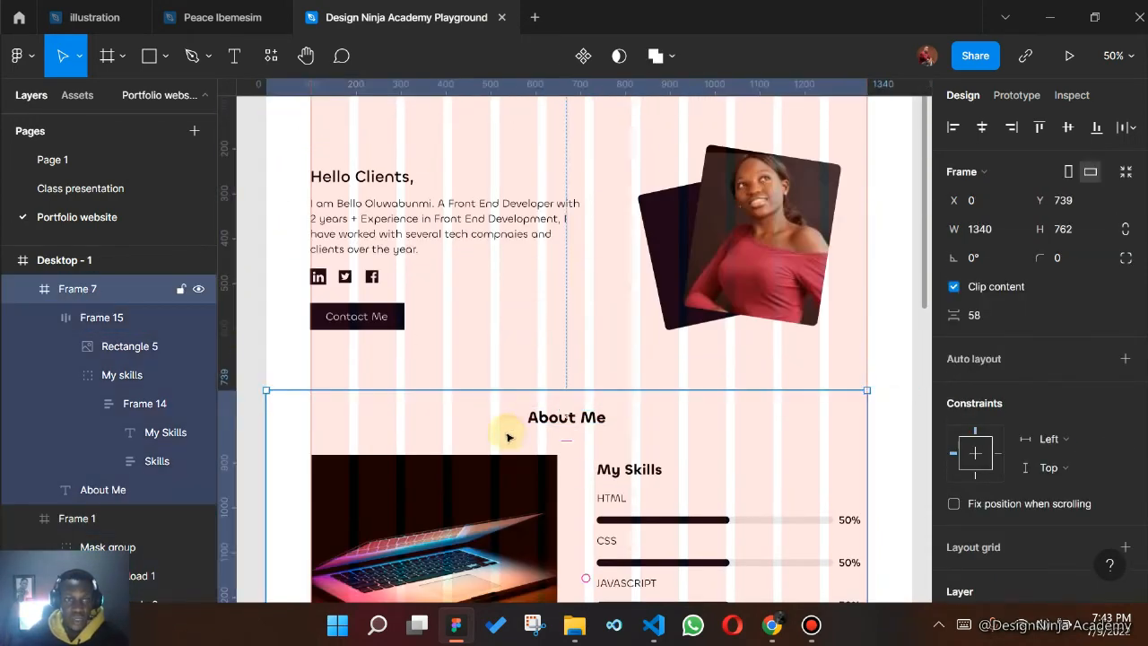
pyautogui.click(78, 291)
pyautogui.doubleClick(78, 288)
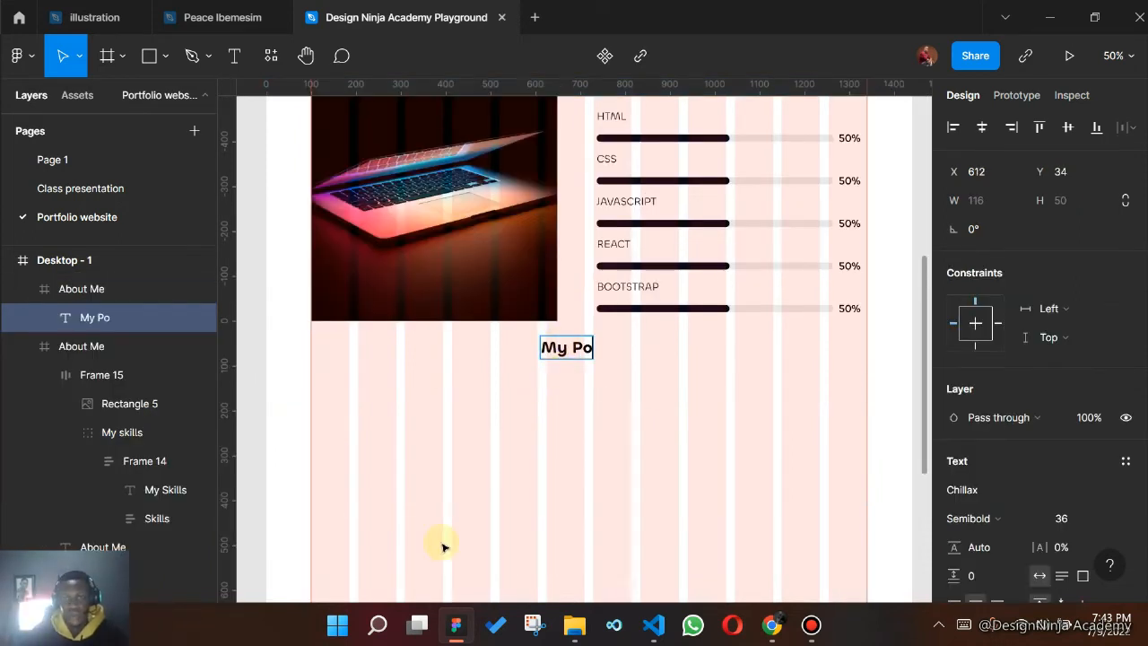
# - Change the heading text in the duplicated section to "My Portfolio"
pyautogui.write('olIO')
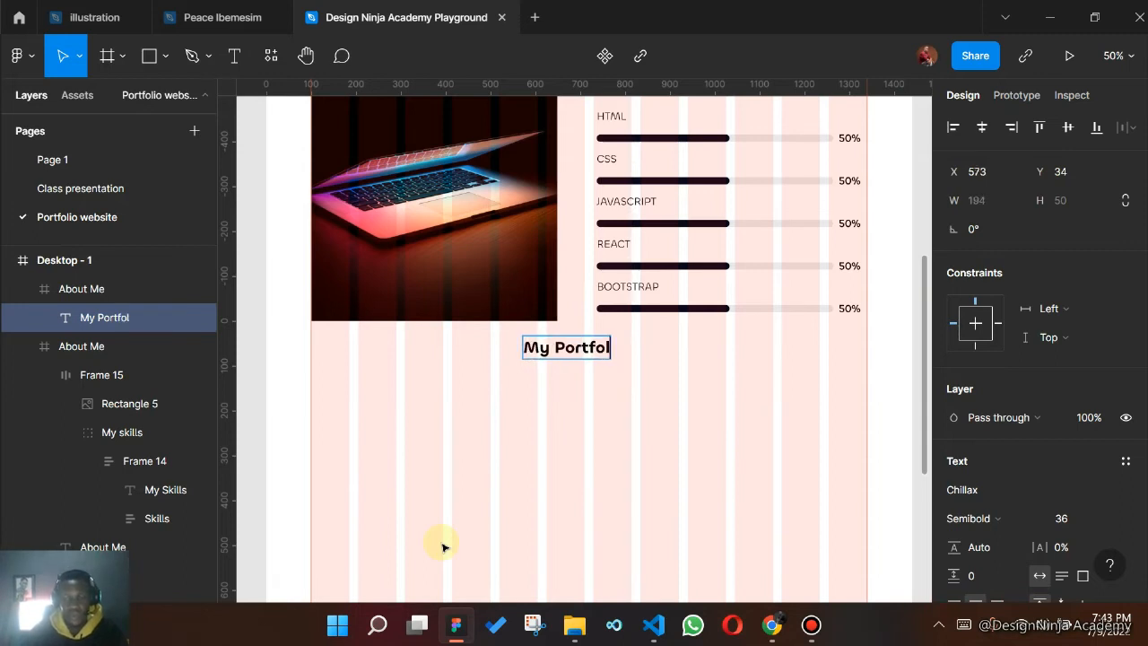
pyautogui.press('BackSpace')
pyautogui.press('BackSpace')
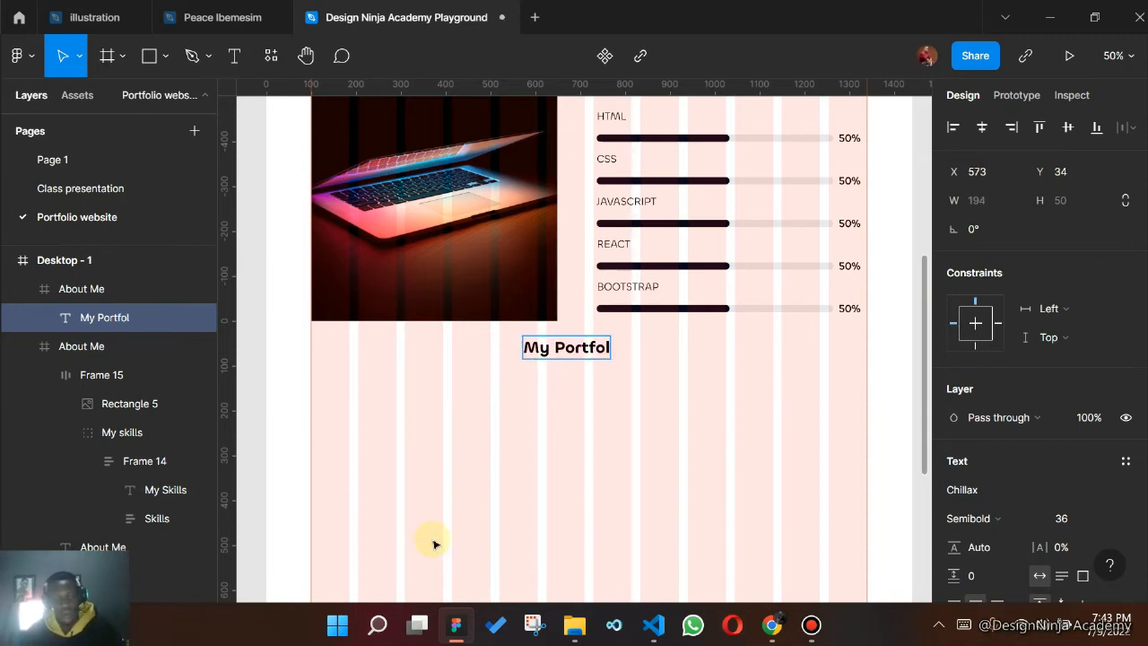
pyautogui.write('io')
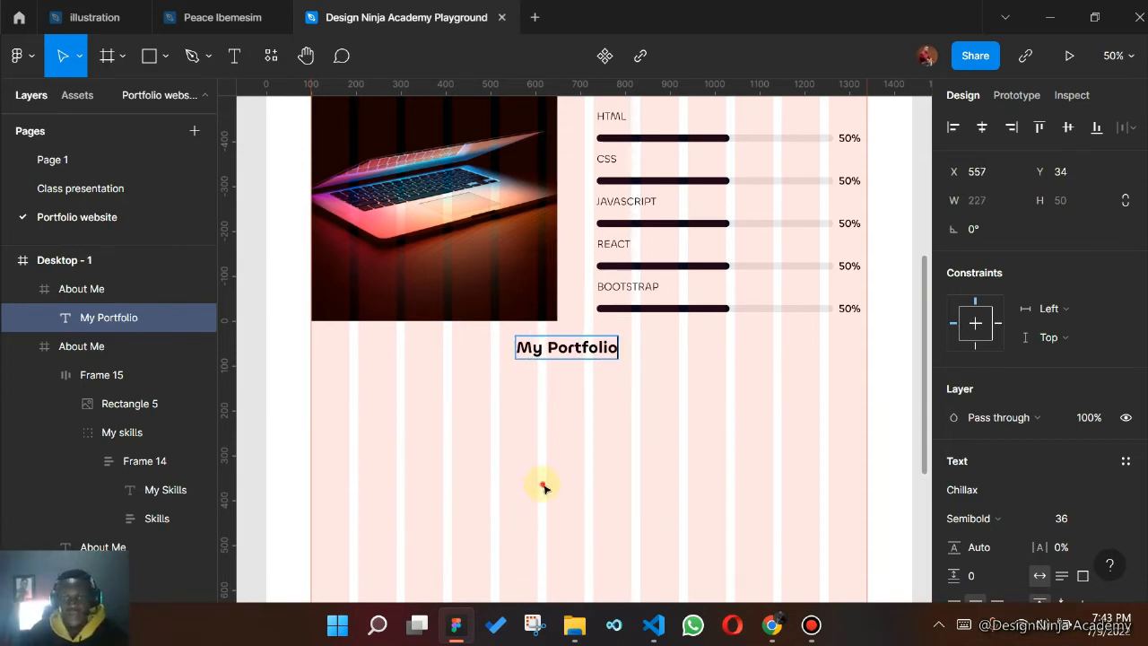
pyautogui.press('Escape')
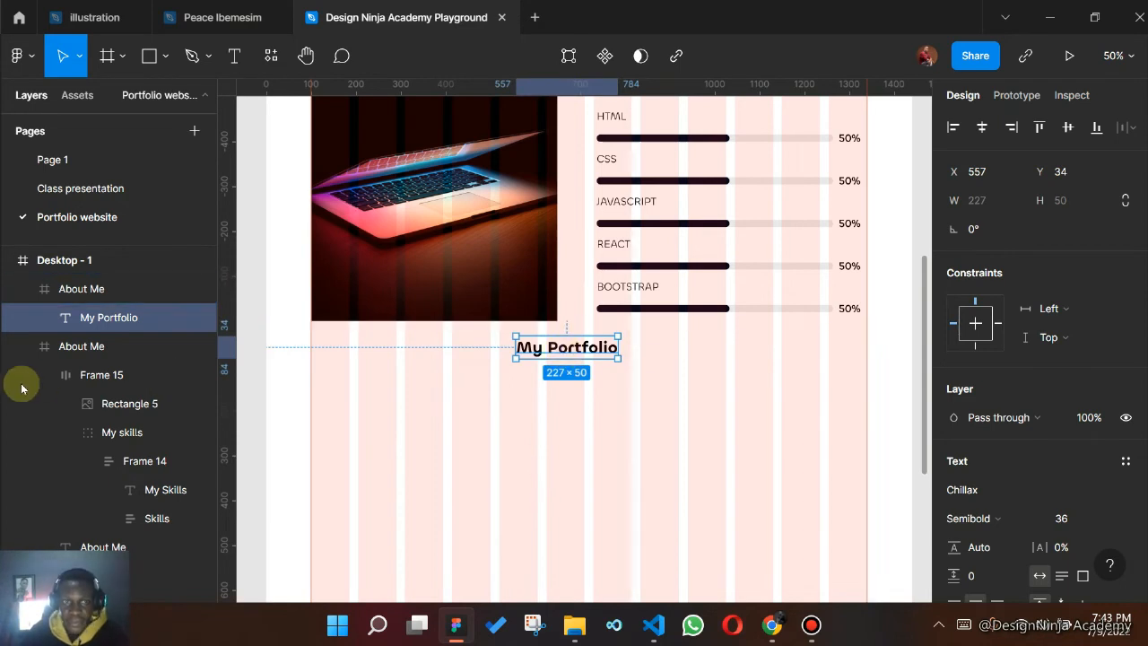
# - Center the duplicated section horizontally in the Desktop - 1 frame and center the My Portfolio heading within that section
pyautogui.click(377, 359)
pyautogui.click(984, 130)
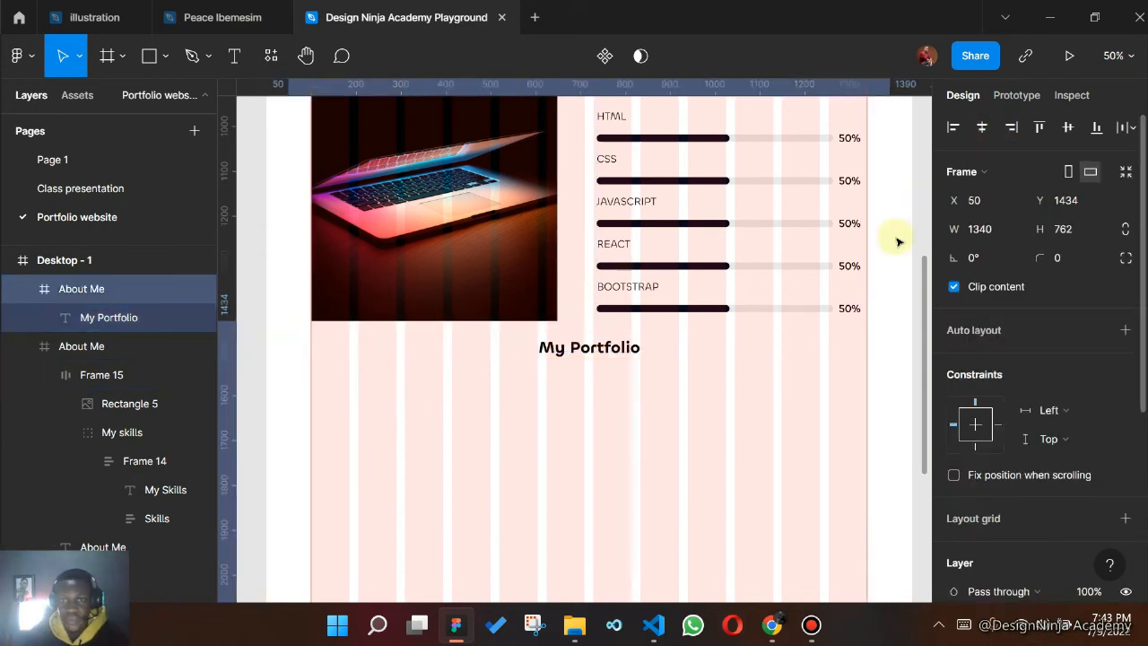
pyautogui.click(605, 352)
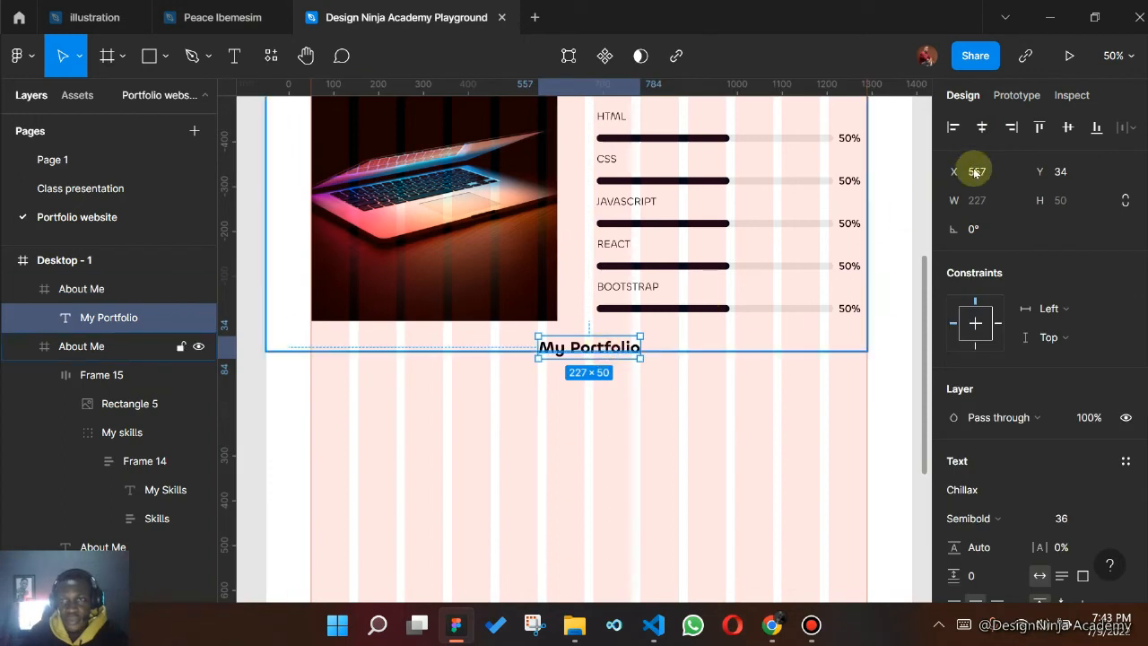
pyautogui.click(982, 128)
pyautogui.click(576, 420)
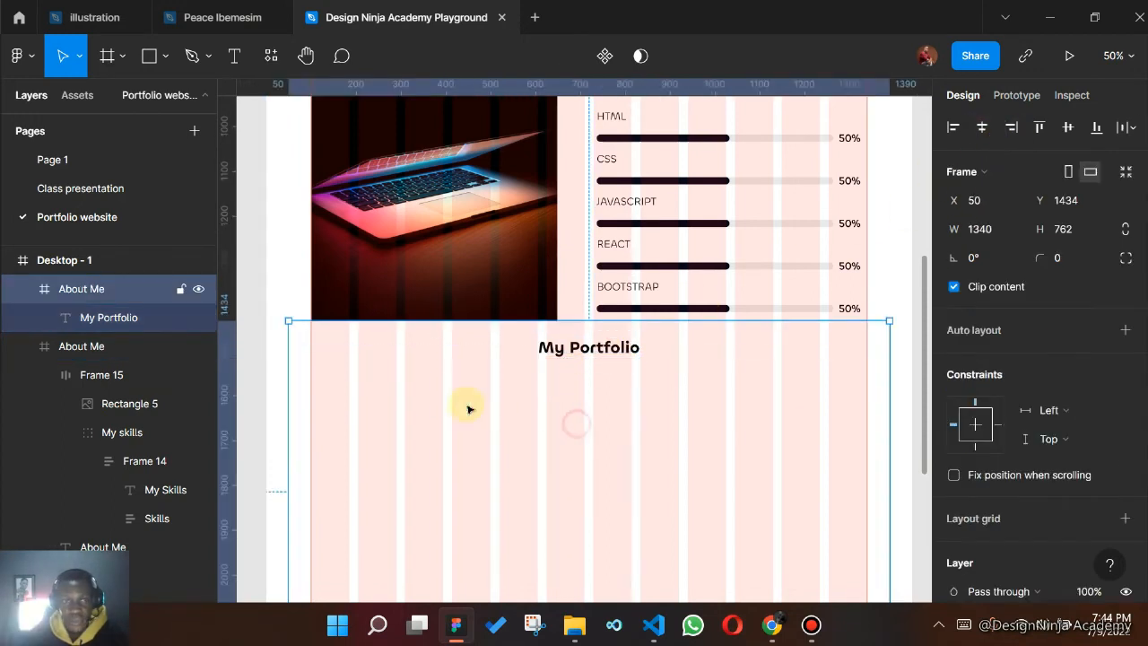
# - Add the text "Listed below are my previous projects" beneath the My Portfolio heading
pyautogui.click(592, 352)
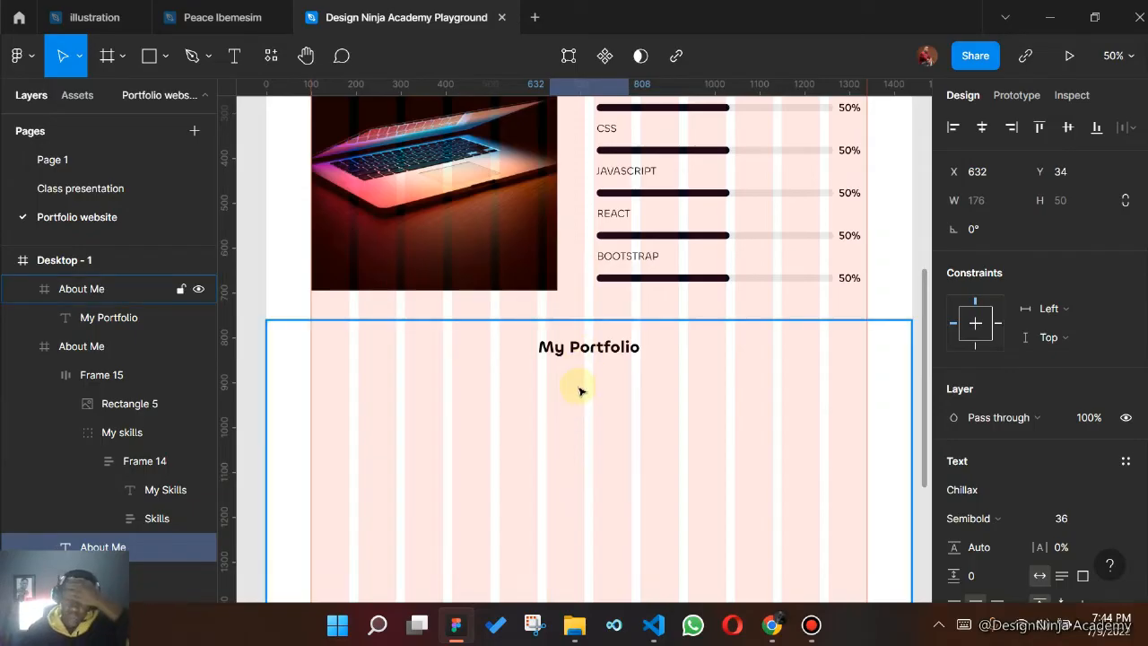
pyautogui.scroll(-2, 583, 392)
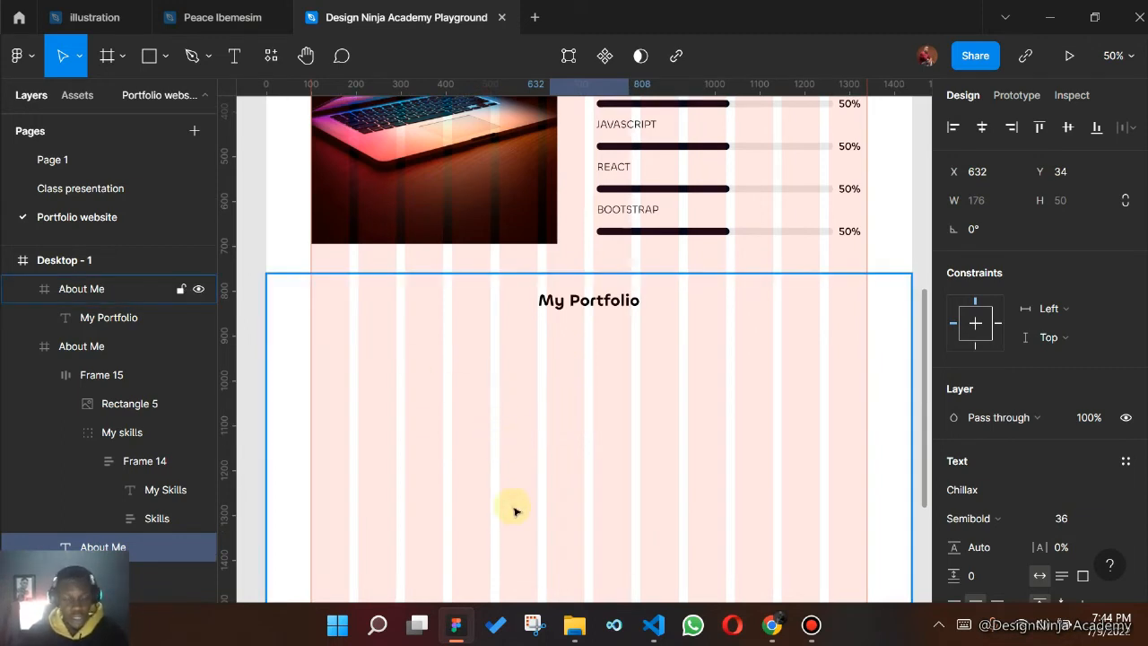
pyautogui.press('t')
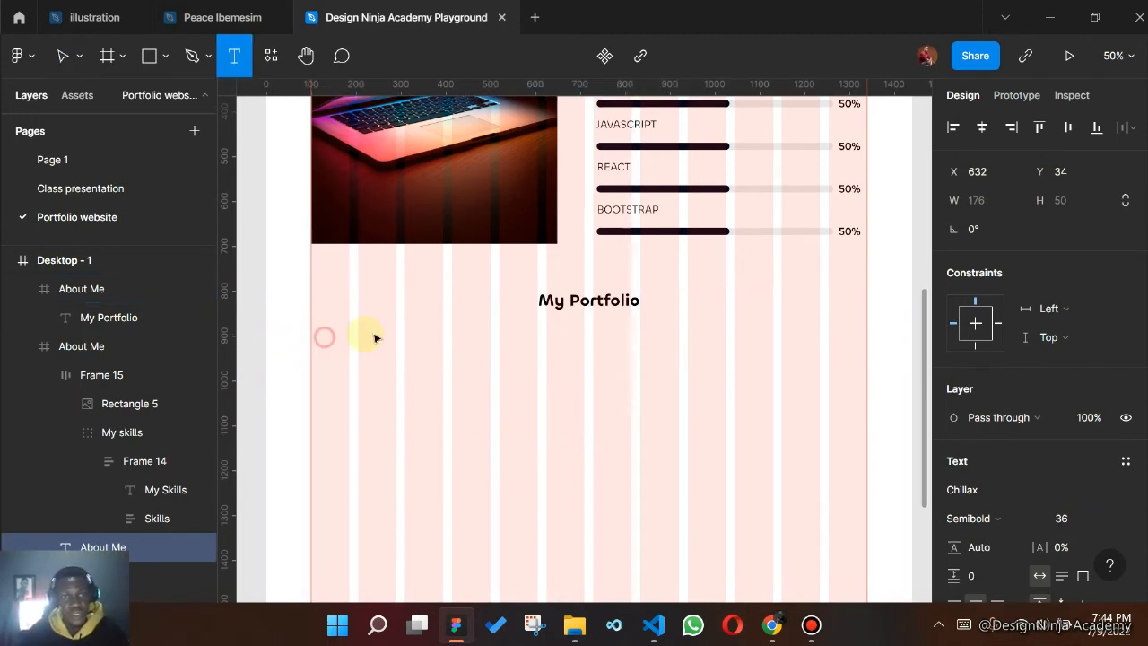
pyautogui.click(375, 337)
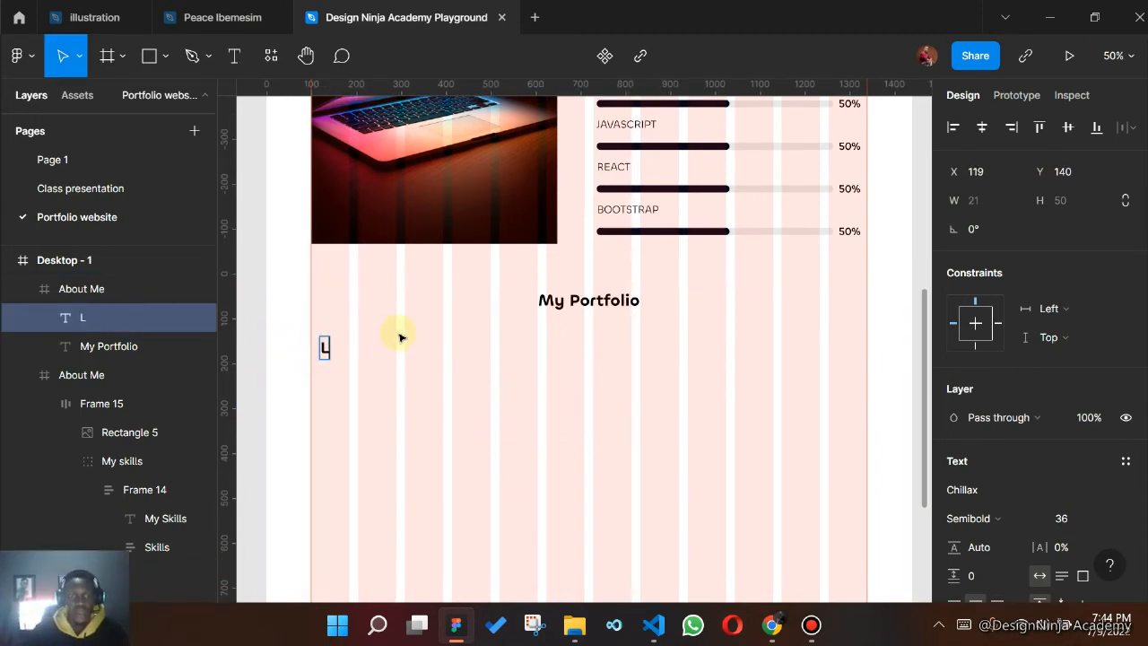
pyautogui.write('Listed below ar')
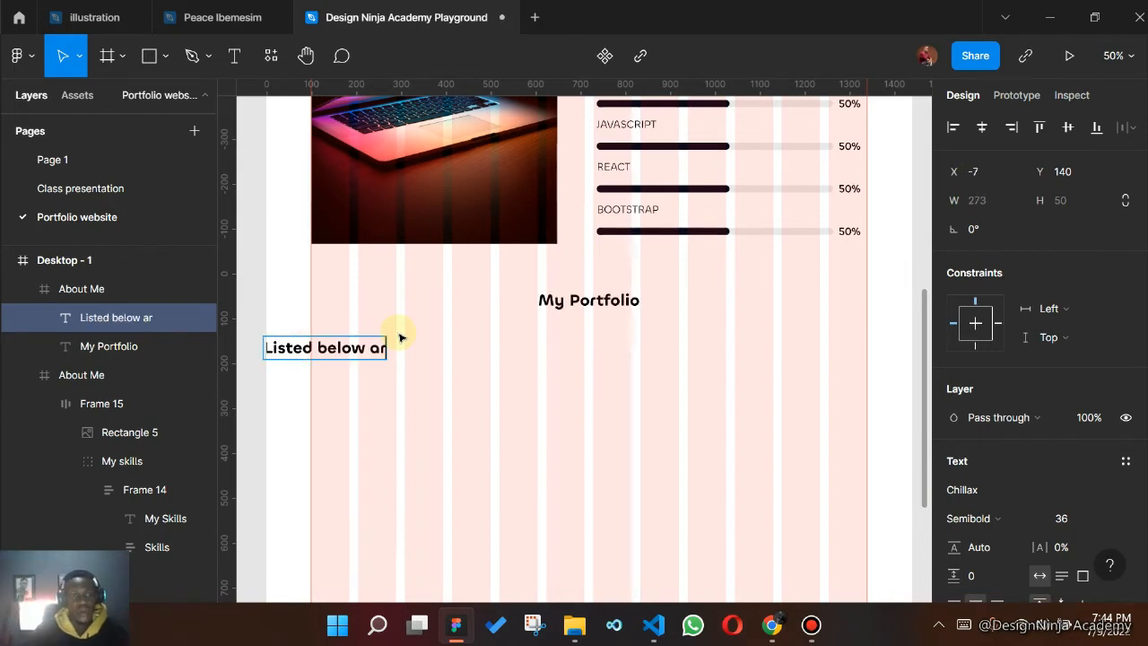
pyautogui.write('e my previo')
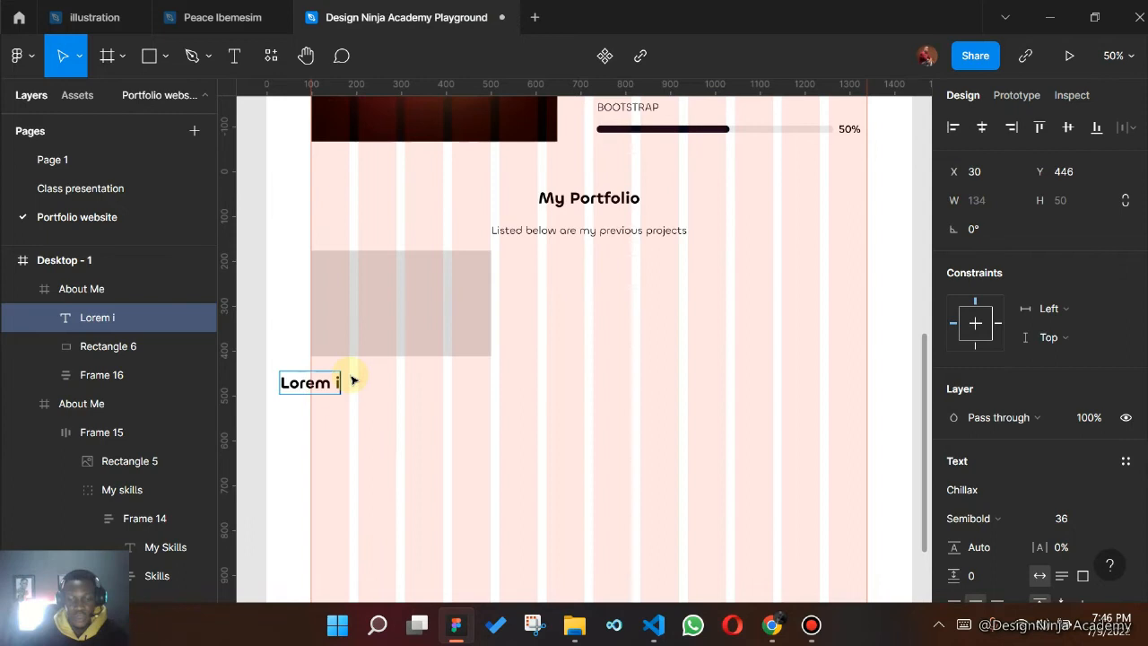
# - Enter the placeholder text "Lorem ipsum lorem ipsum fhesfofgofw ihqiue" below the grey rectangle and move it near the first grid column's edge
pyautogui.write('ps')
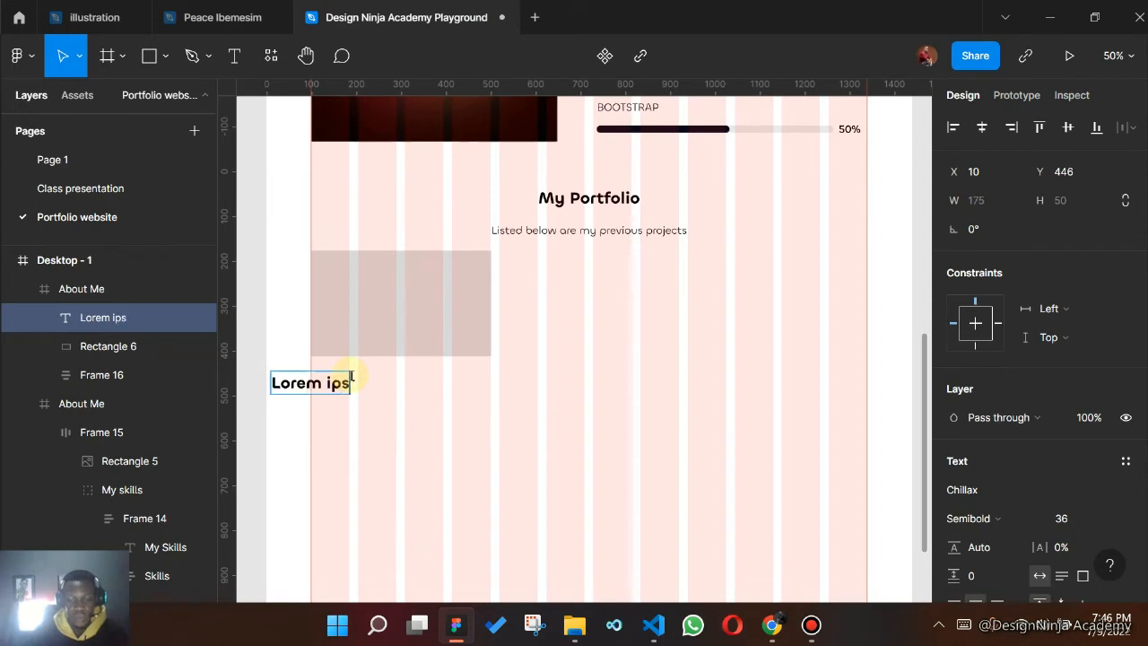
pyautogui.write('um lorem ipsum fhesfofgofw ihqiue')
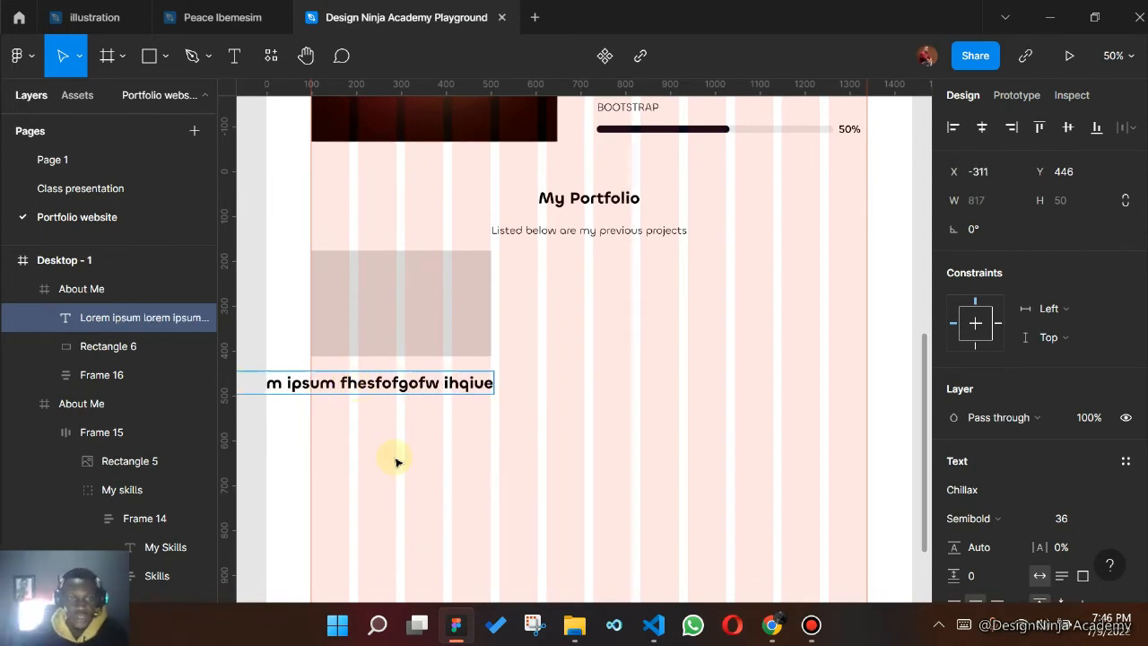
pyautogui.press('Escape')
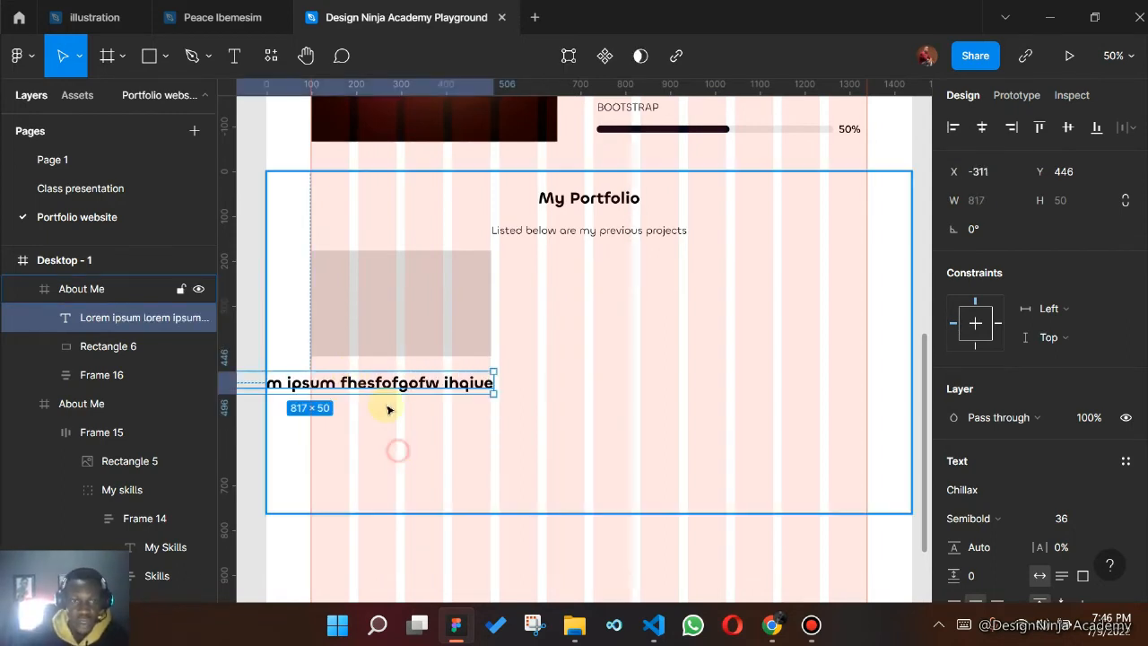
pyautogui.moveTo(367, 381); pyautogui.dragTo(549, 392)
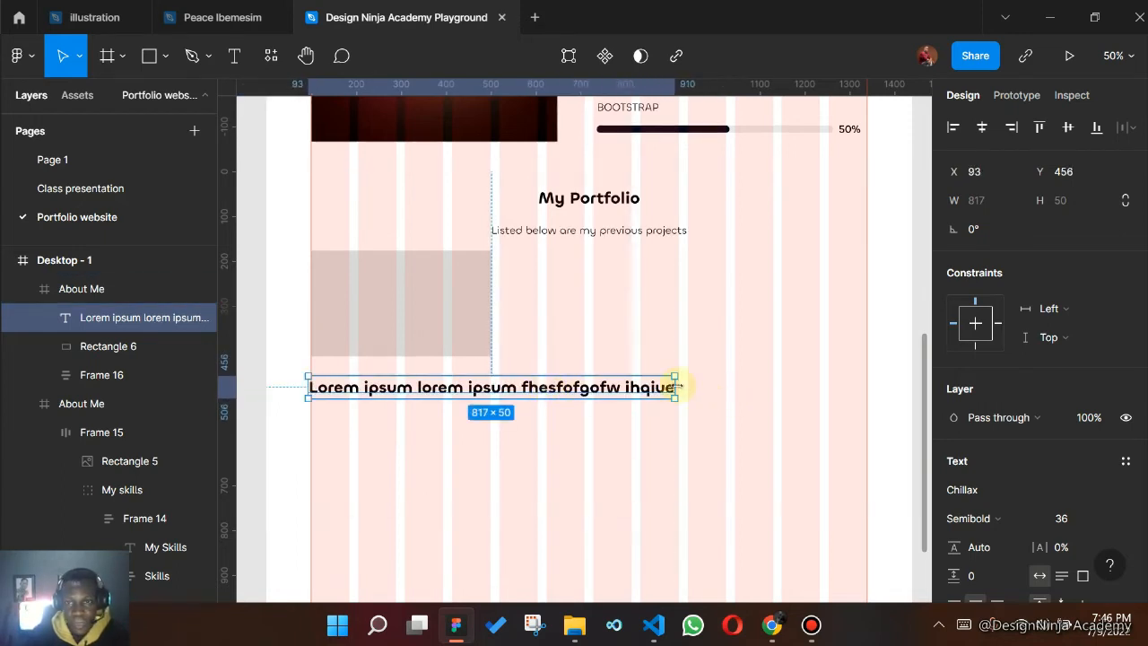
# - Left-align the placeholder text and narrow its box to about 408 wide so it wraps beneath the rectangle
pyautogui.moveTo(672, 386); pyautogui.dragTo(506, 388)
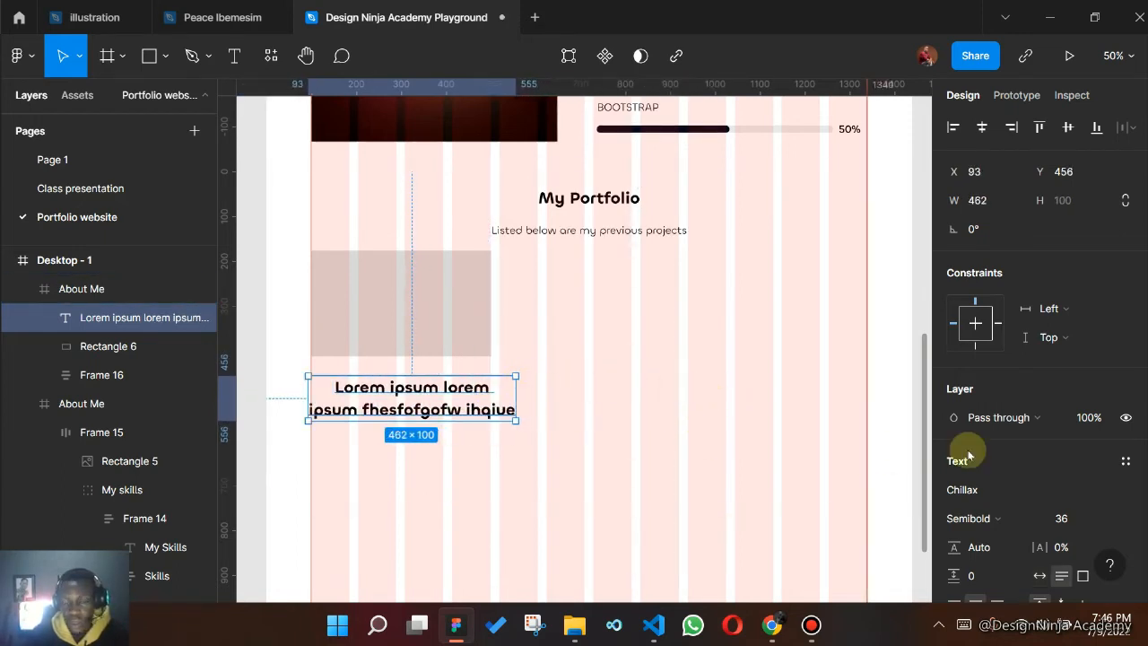
pyautogui.scroll(-3, 970, 520)
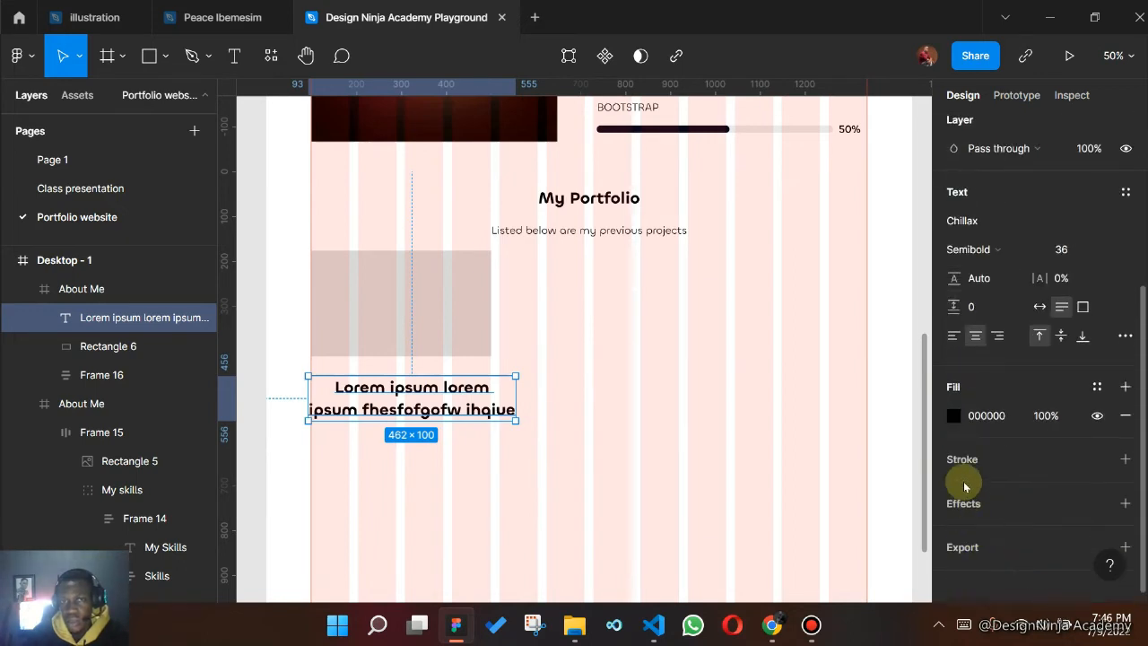
pyautogui.click(951, 336)
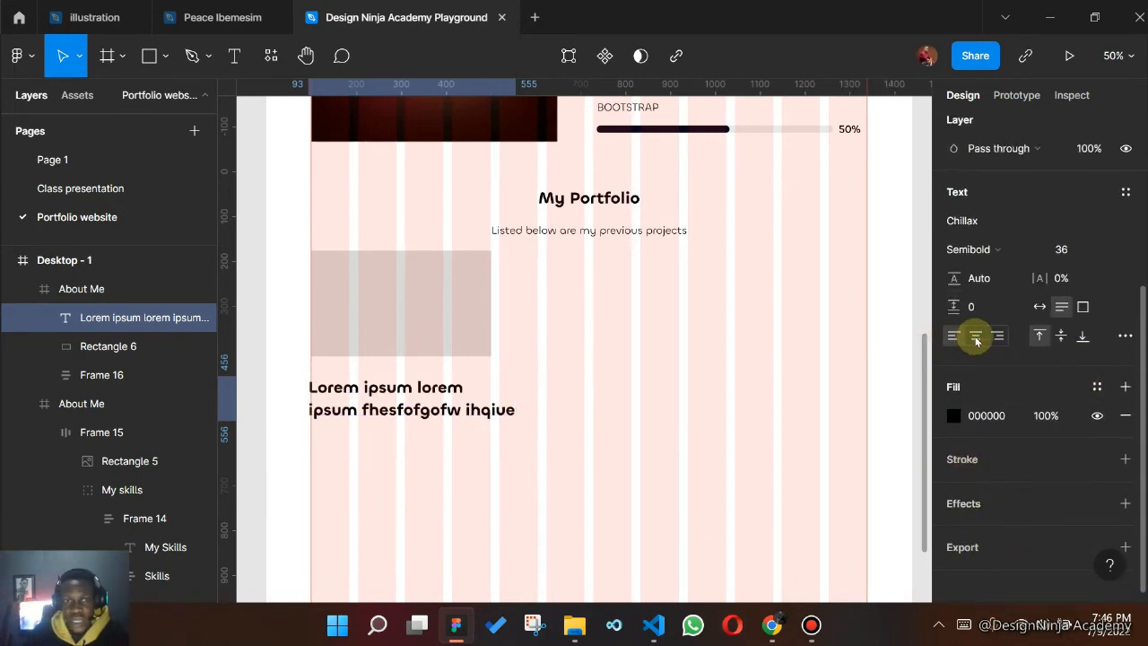
pyautogui.click(408, 408)
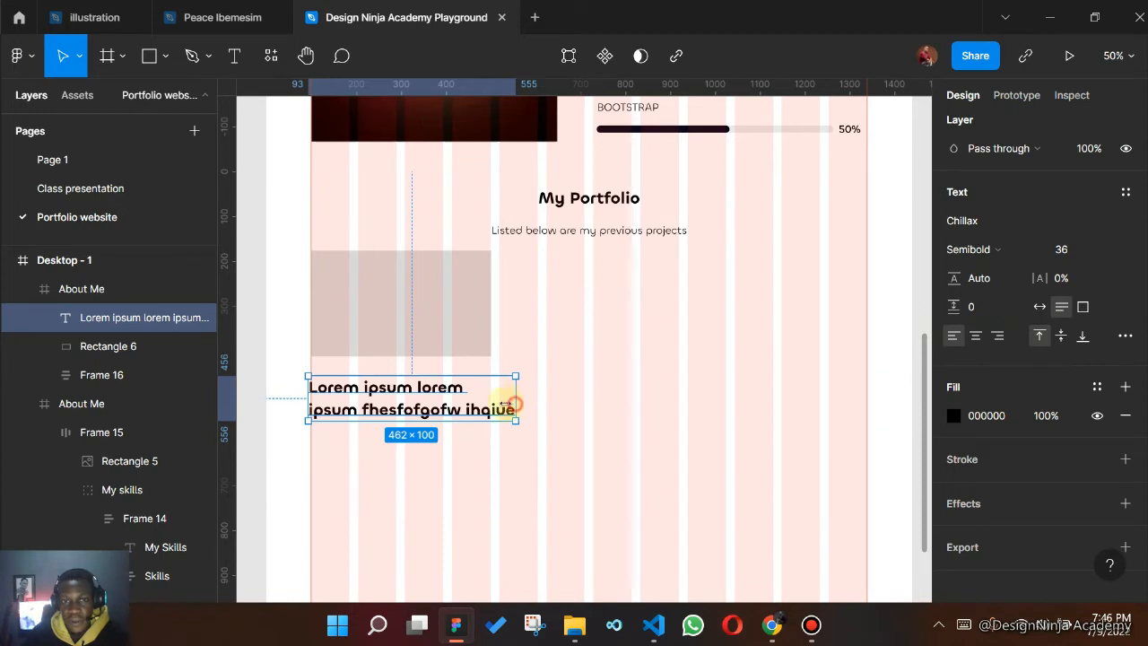
pyautogui.moveTo(515, 405); pyautogui.dragTo(492, 402)
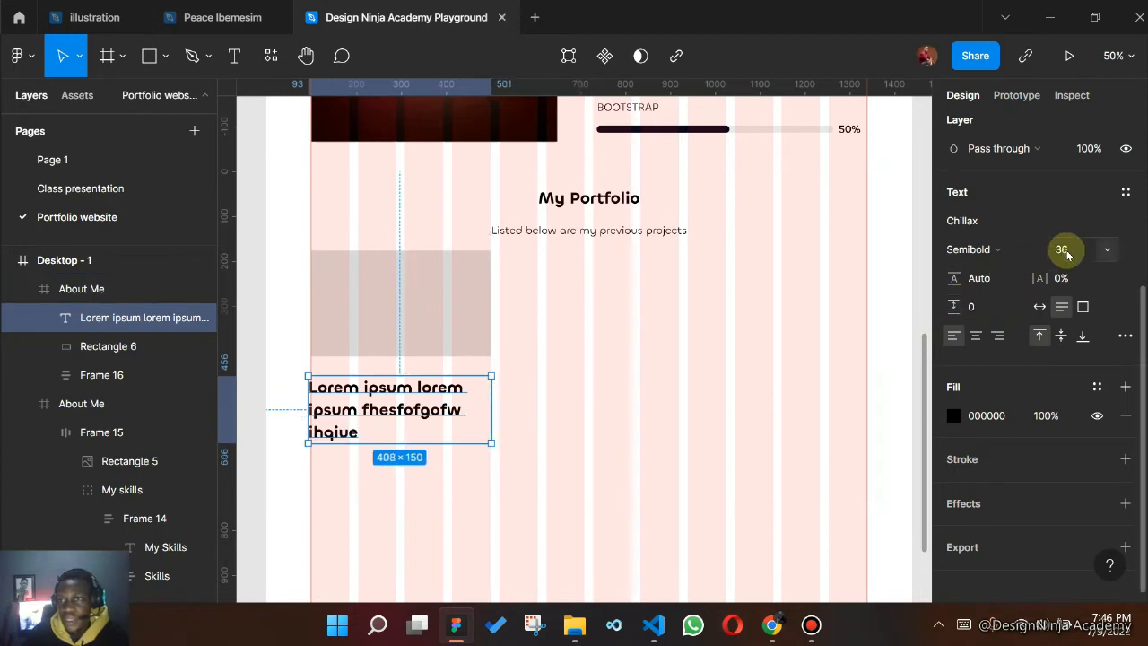
# - Set the placeholder text to size 20 with Regular weight and fit its box under the rectangle at a width of 402
pyautogui.click(1108, 250)
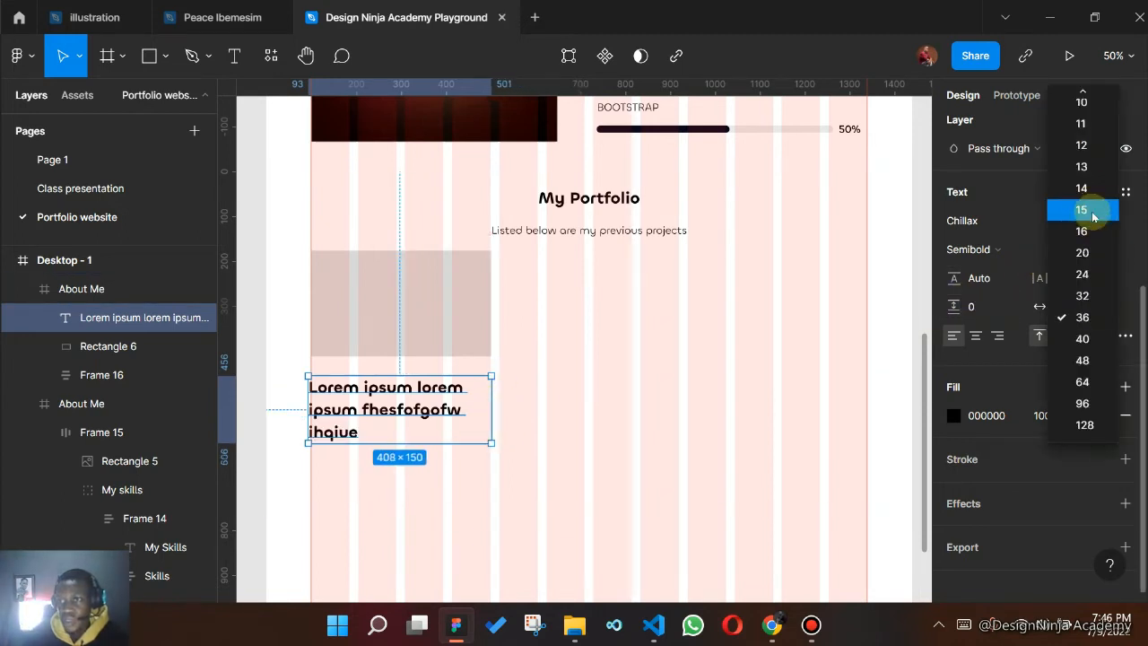
pyautogui.click(1082, 252)
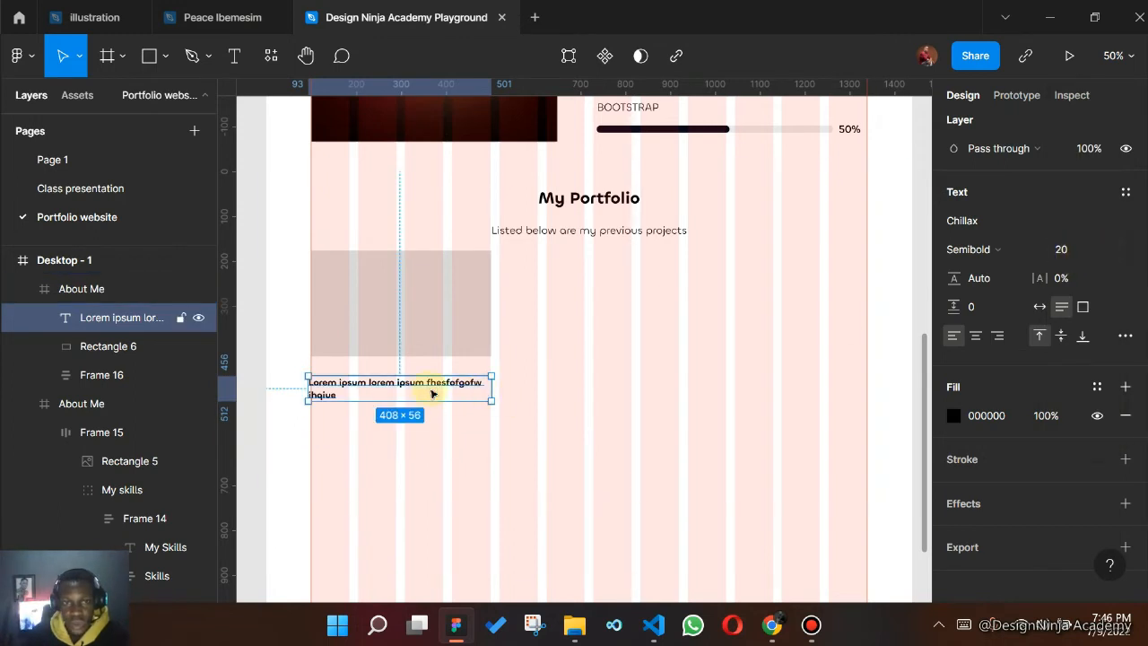
pyautogui.moveTo(431, 388); pyautogui.dragTo(436, 385)
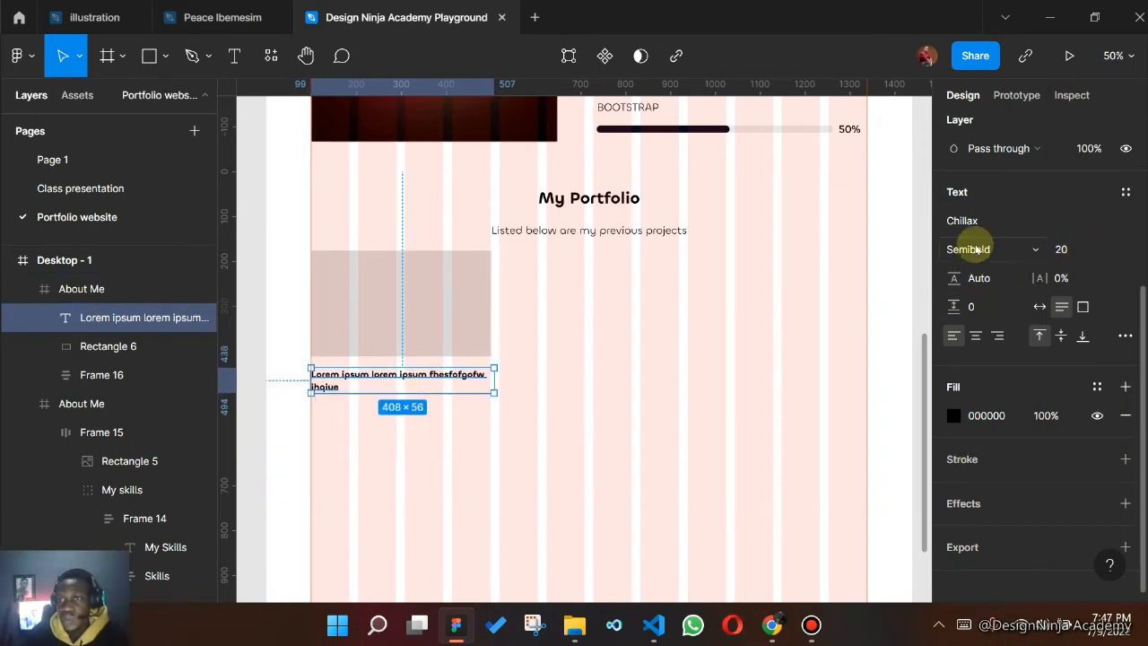
pyautogui.click(1014, 258)
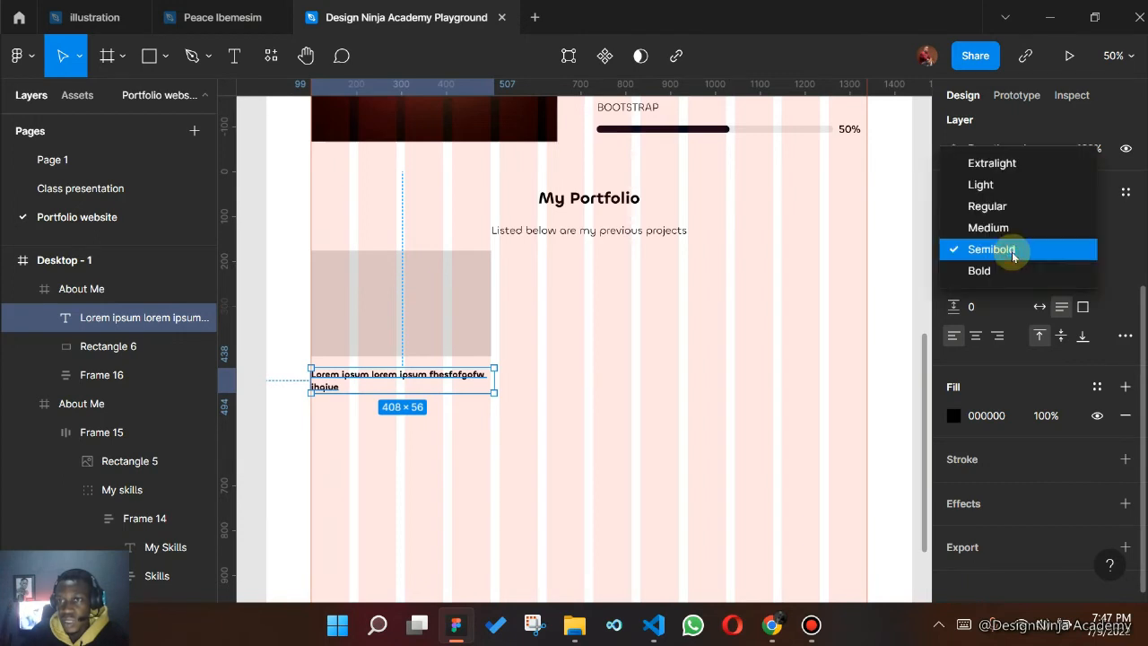
pyautogui.click(1023, 208)
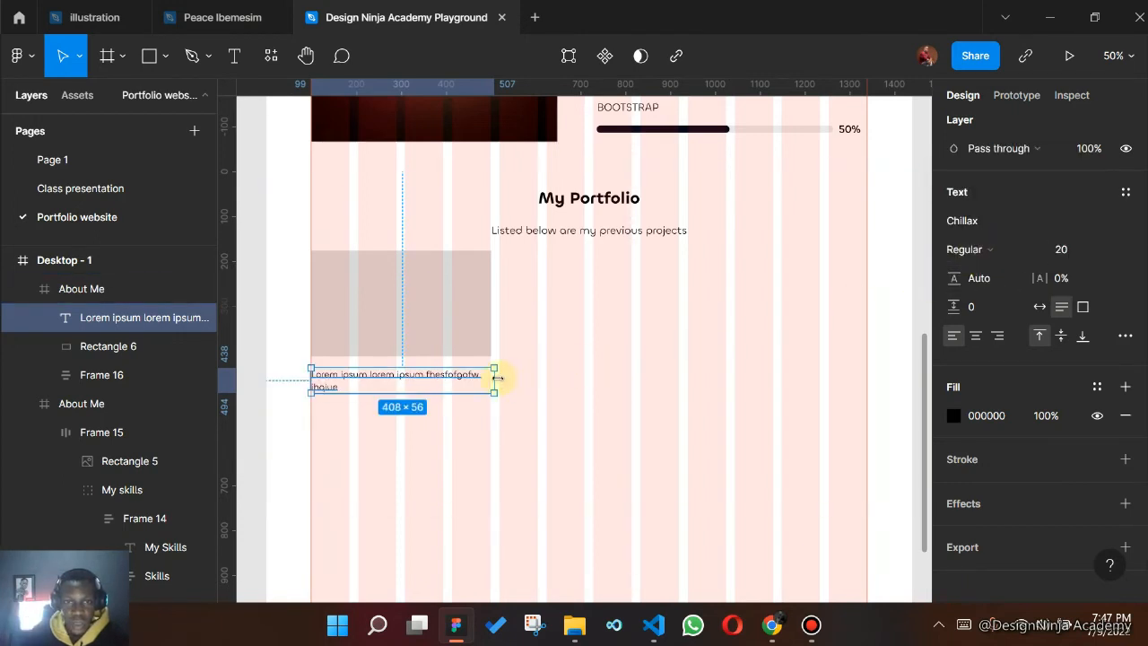
pyautogui.moveTo(503, 378); pyautogui.dragTo(490, 380)
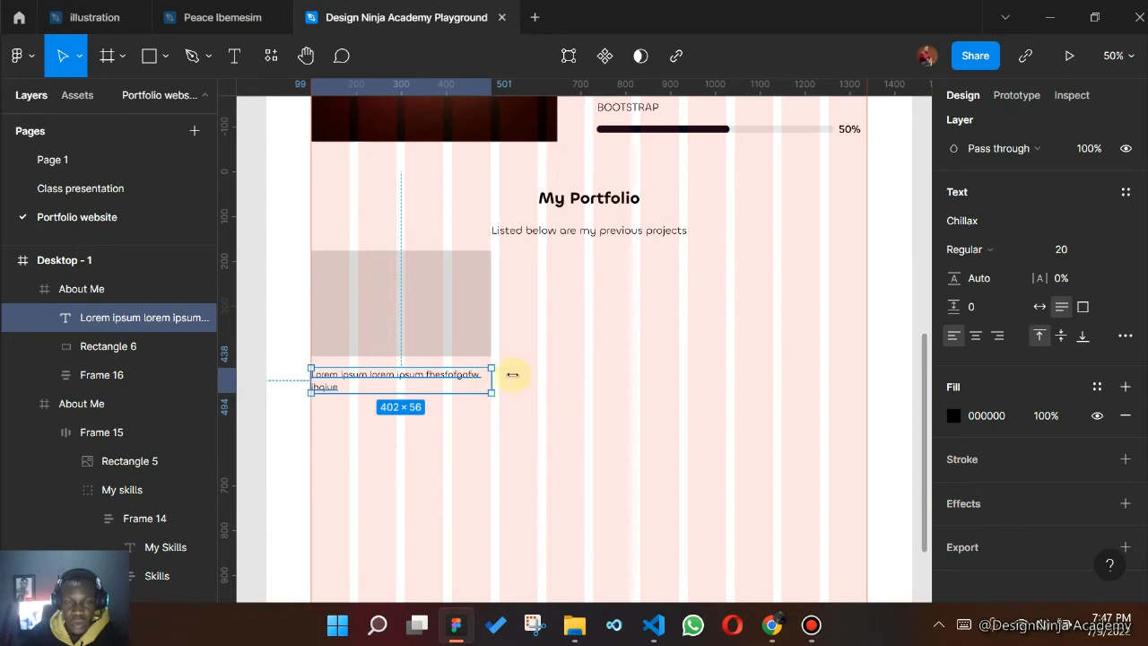
pyautogui.click(596, 369)
# - Duplicate the hero section's Contact Me button and place the copy below the placeholder text in the My Portfolio section
pyautogui.scroll(1, 595, 374)
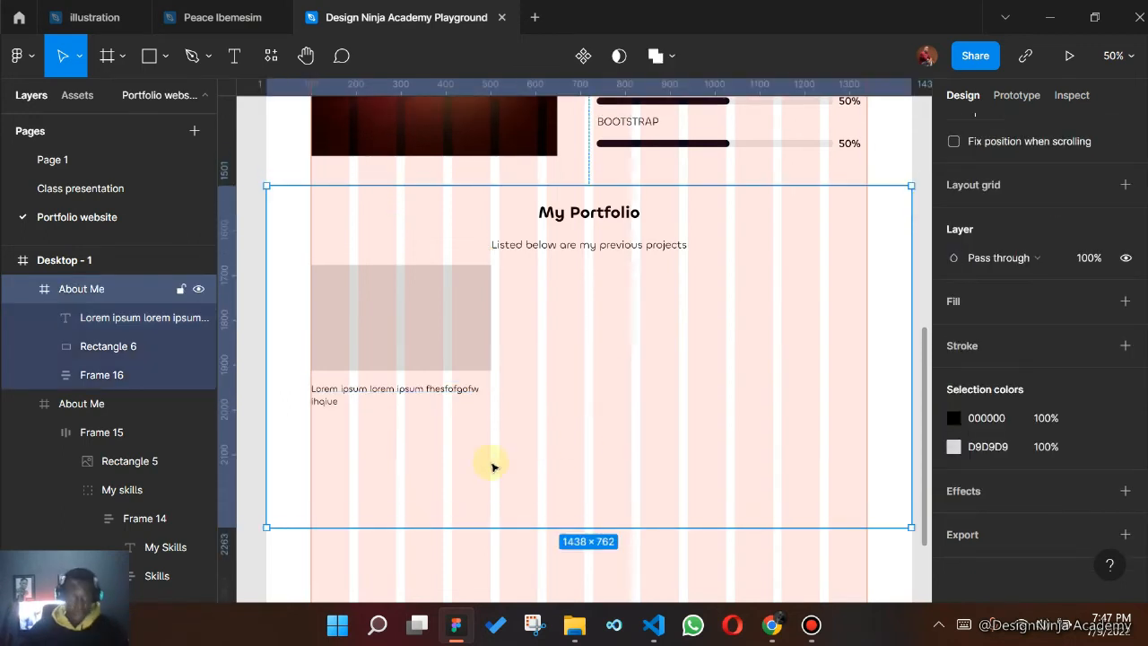
pyautogui.scroll(10, 526, 333)
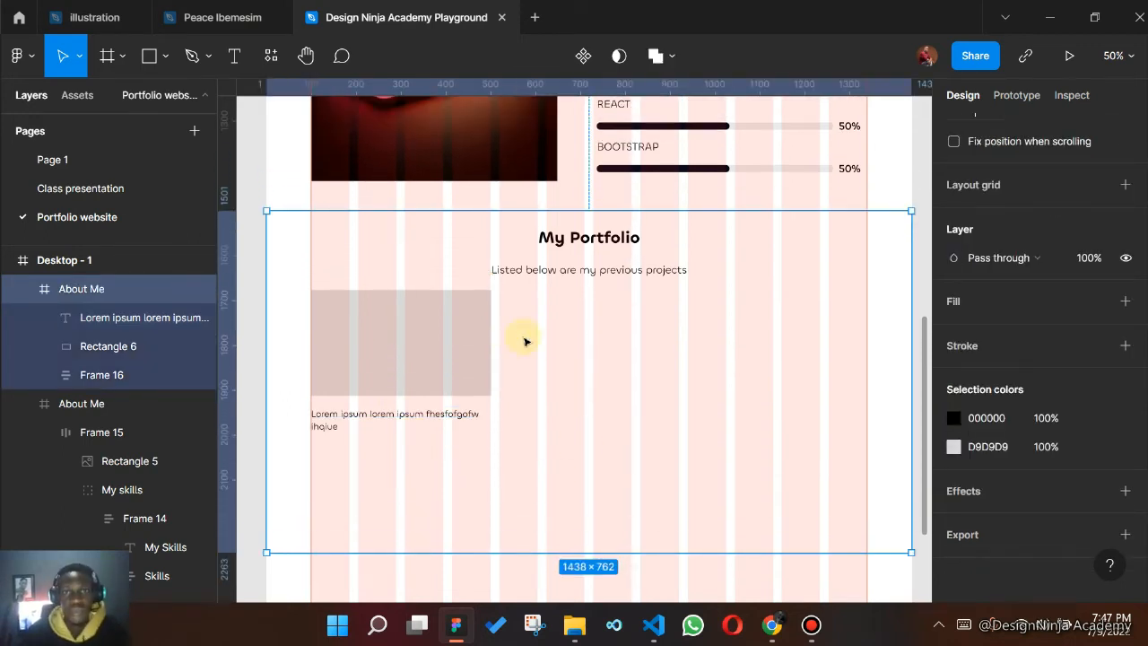
pyautogui.scroll(3, 544, 358)
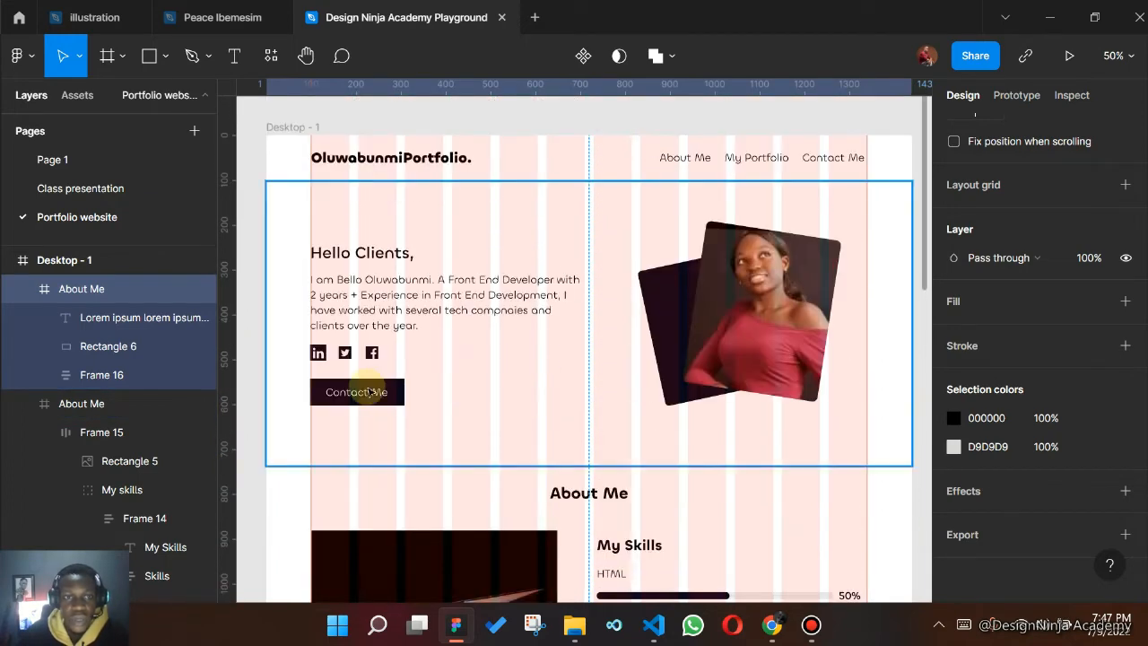
pyautogui.click(367, 392)
pyautogui.click(368, 392)
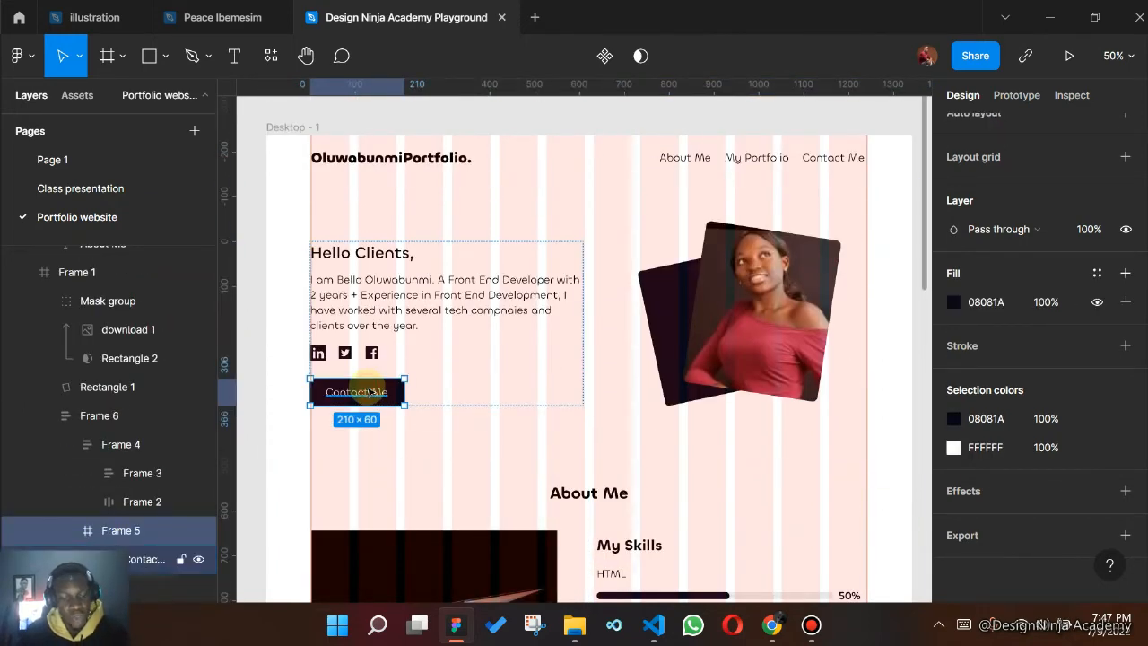
pyautogui.hotkey('ctrl', 'd')
pyautogui.moveTo(375, 438); pyautogui.dragTo(376, 346)
pyautogui.scroll(-12, 421, 538)
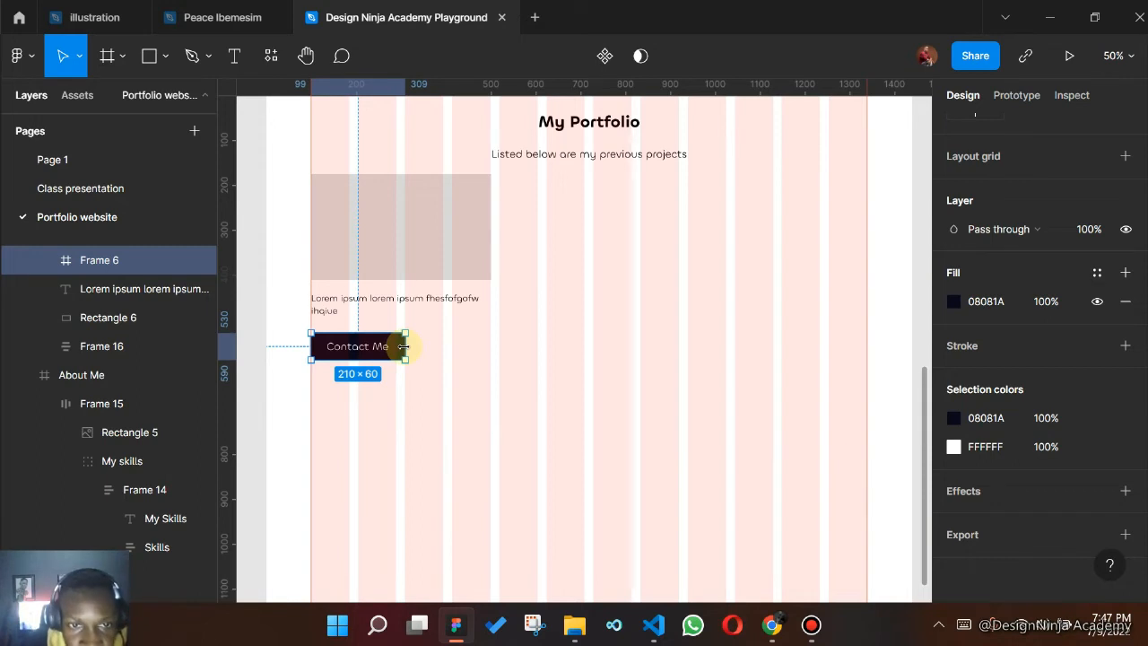
# - Narrow the button copy to 188 wide and make two side-by-side buttons labelled "View Source Code" and "View Live website"
pyautogui.moveTo(399, 346); pyautogui.dragTo(394, 347)
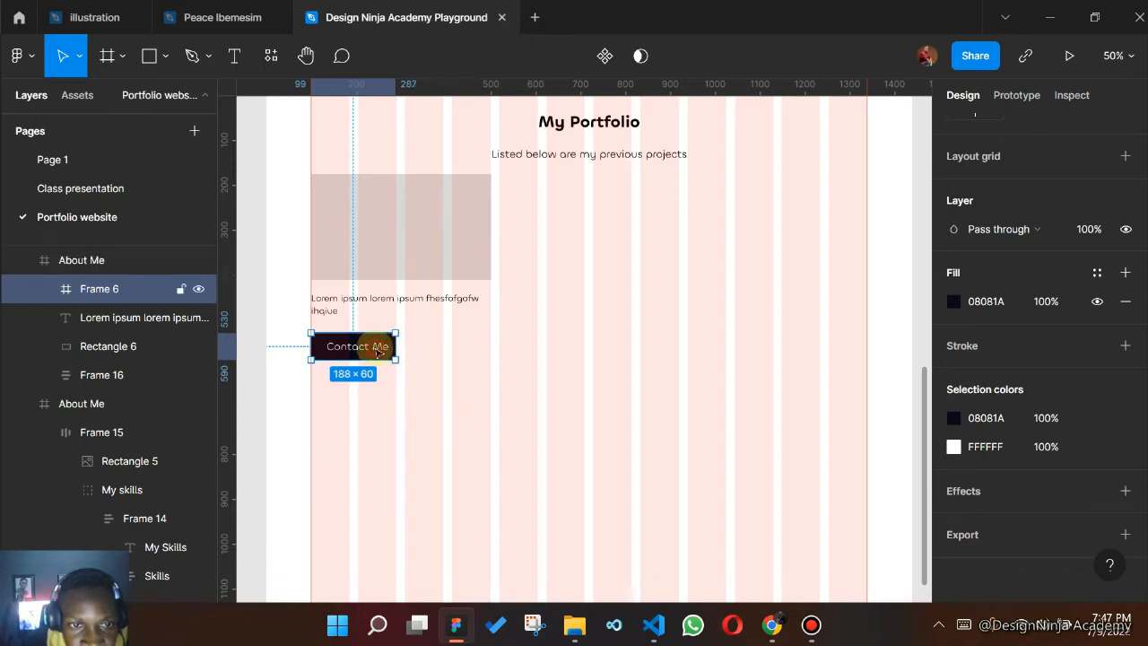
pyautogui.doubleClick(377, 346)
pyautogui.doubleClick(375, 347)
pyautogui.write('View Live website')
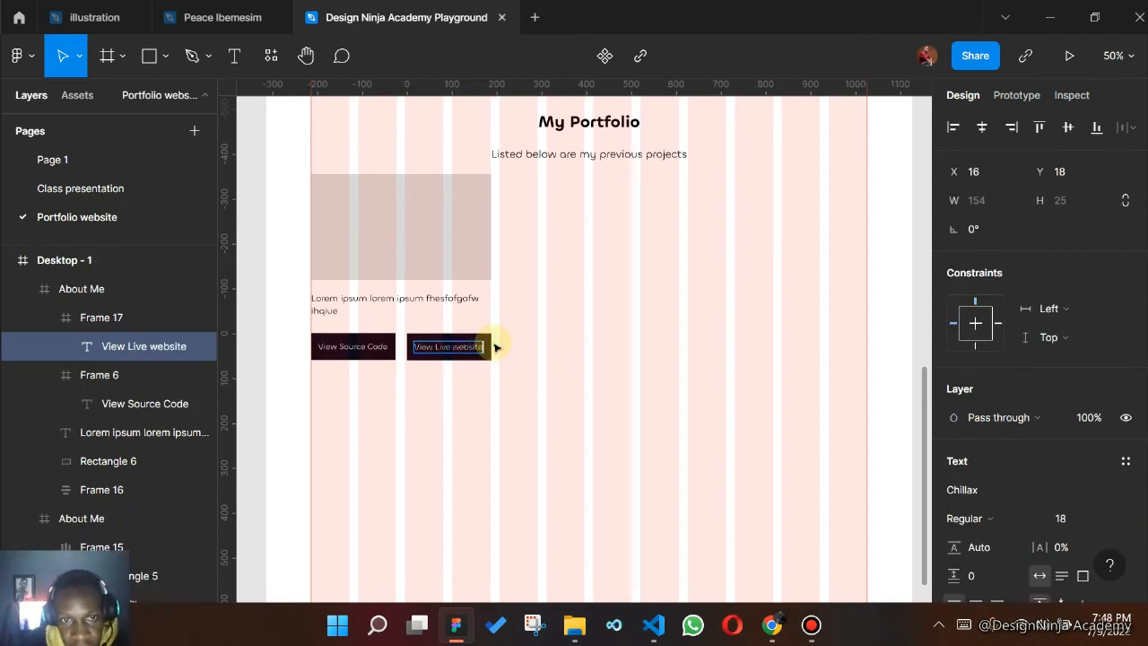
pyautogui.press('Escape')
pyautogui.click(463, 418)
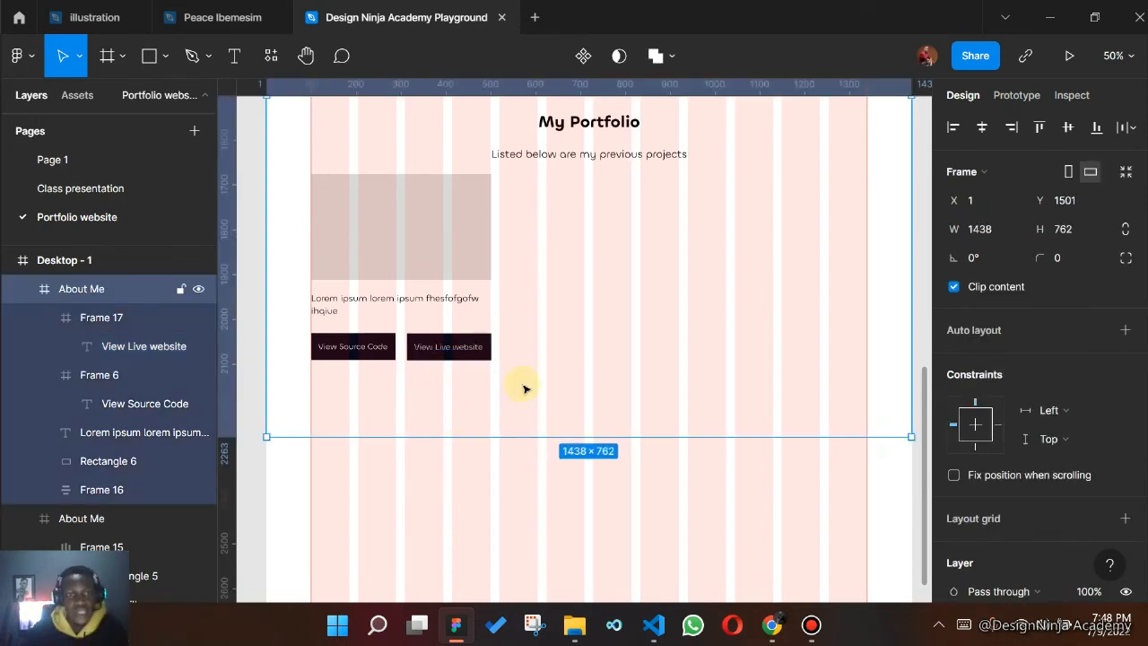
# - Combine the View Source Code and View Live website buttons into a horizontal auto layout row
pyautogui.press('alt')
pyautogui.click(454, 360)
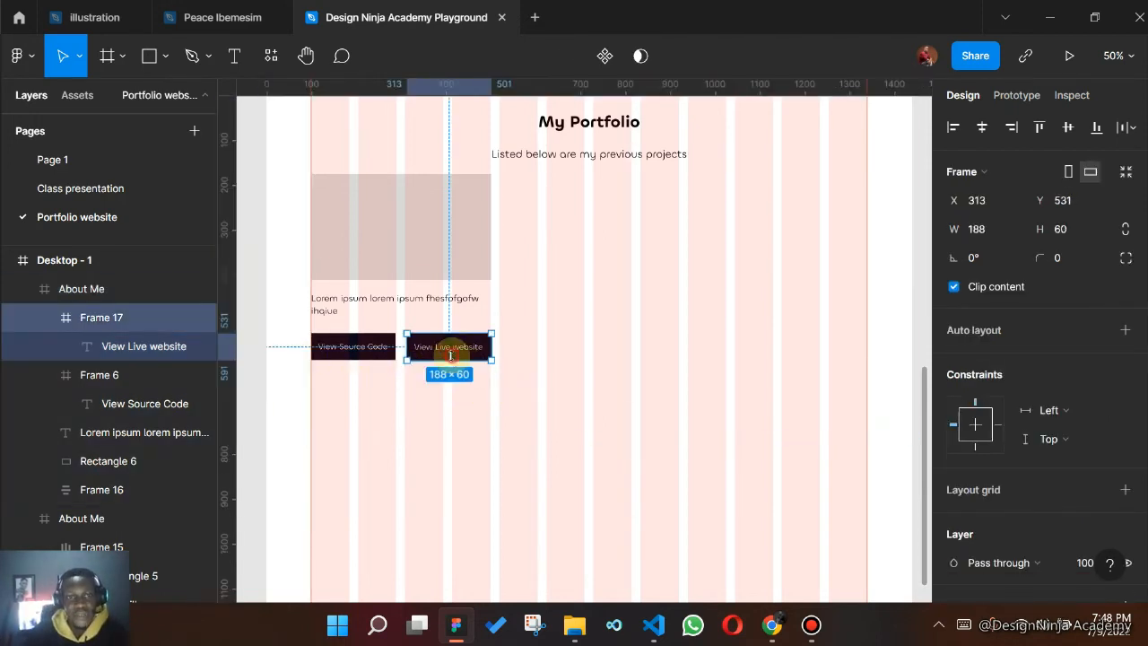
pyautogui.keyDown('shift'); pyautogui.click(369, 355); pyautogui.keyUp('shift')
pyautogui.hotkey('shift', 'a')
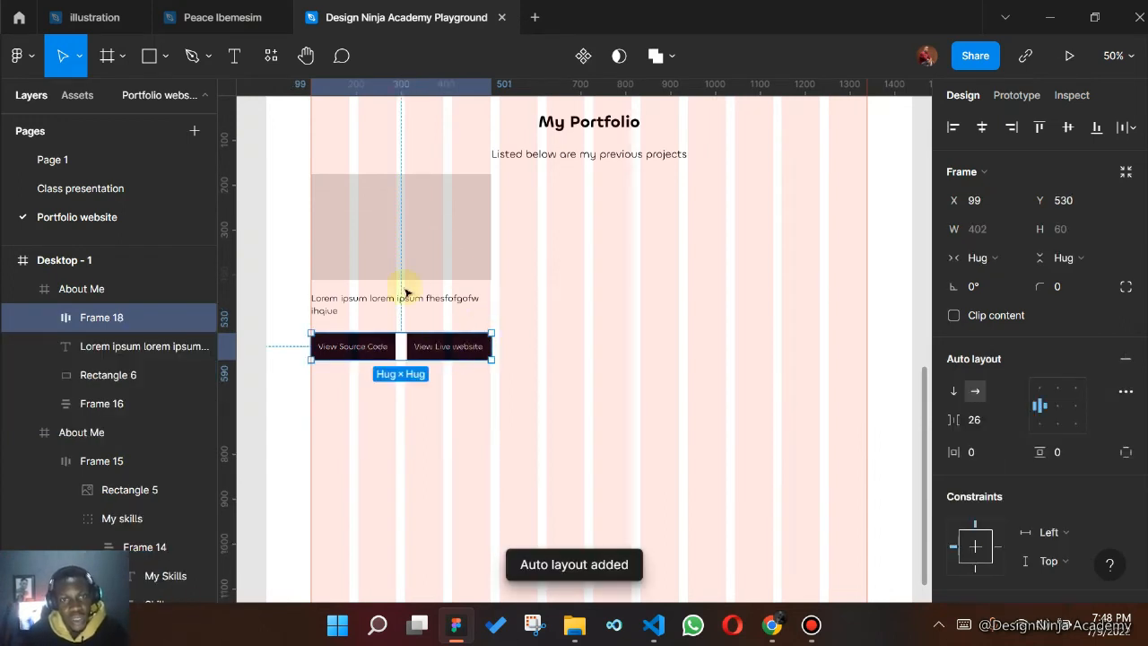
# - Stack the grey rectangle and placeholder text in a vertical auto layout, and combine that stack with the button row in an outer auto layout
pyautogui.click(363, 255)
pyautogui.click(339, 297)
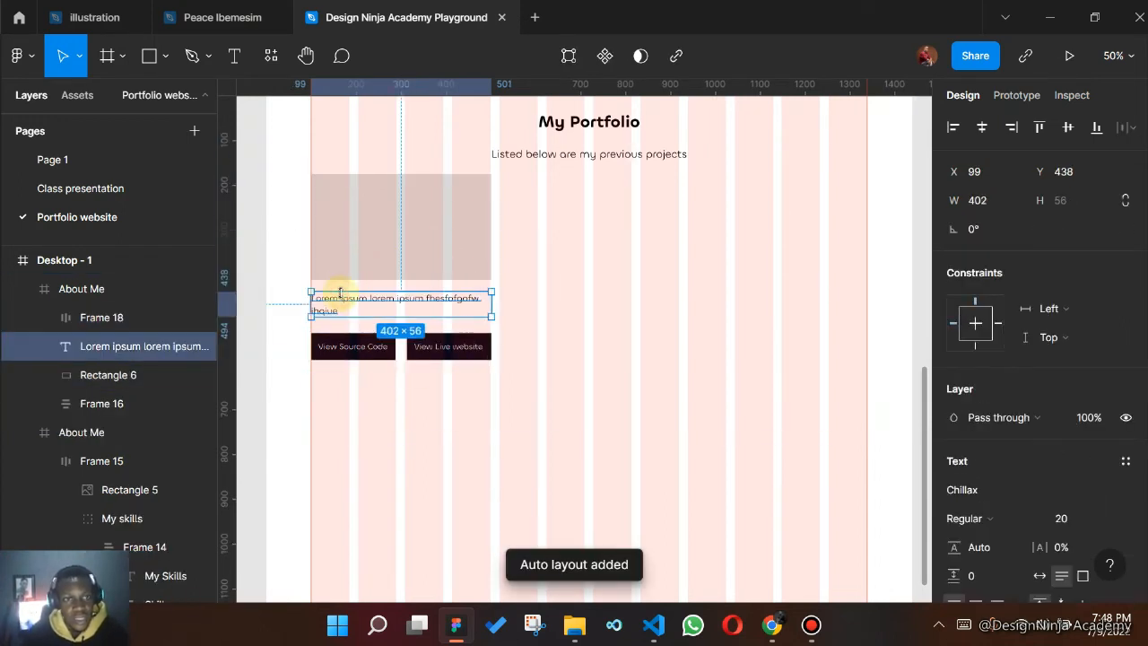
pyautogui.click(380, 255)
pyautogui.keyDown('shift'); pyautogui.click(356, 299); pyautogui.keyUp('shift')
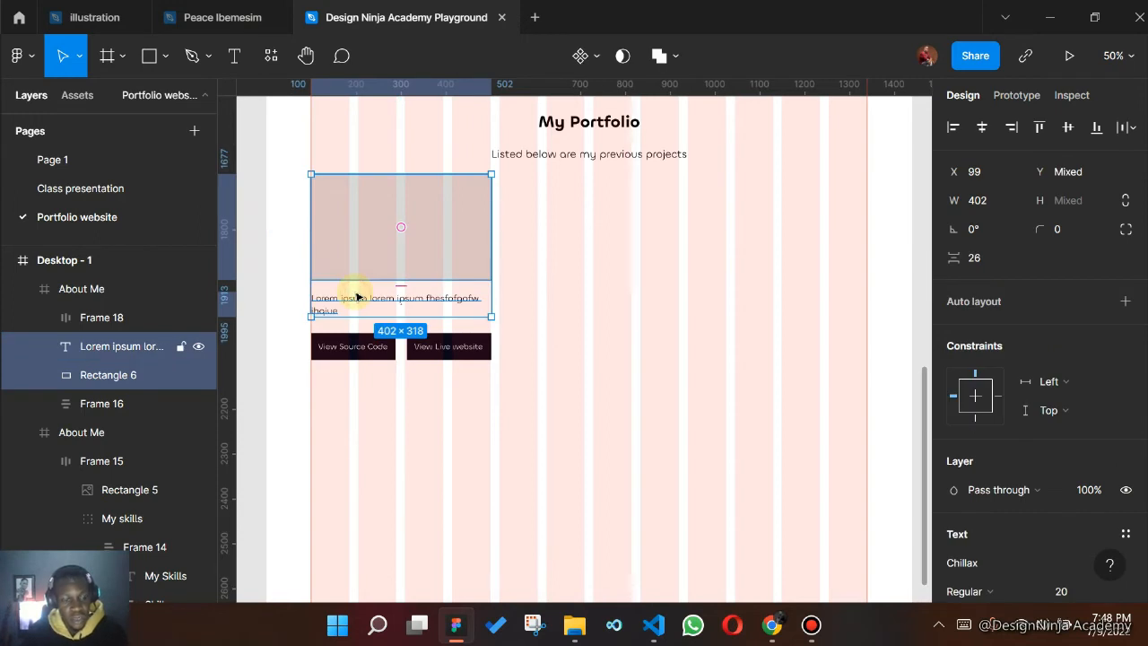
pyautogui.hotkey('shift', 'a')
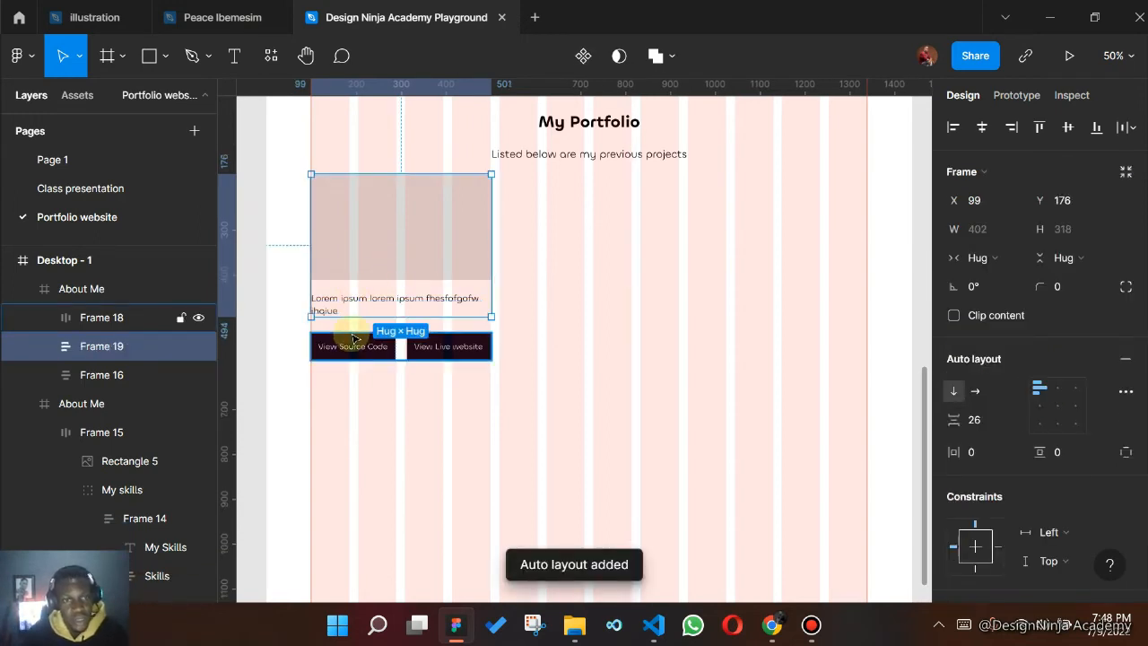
pyautogui.keyDown('shift'); pyautogui.click(352, 339); pyautogui.keyUp('shift')
pyautogui.hotkey('shift', 'a')
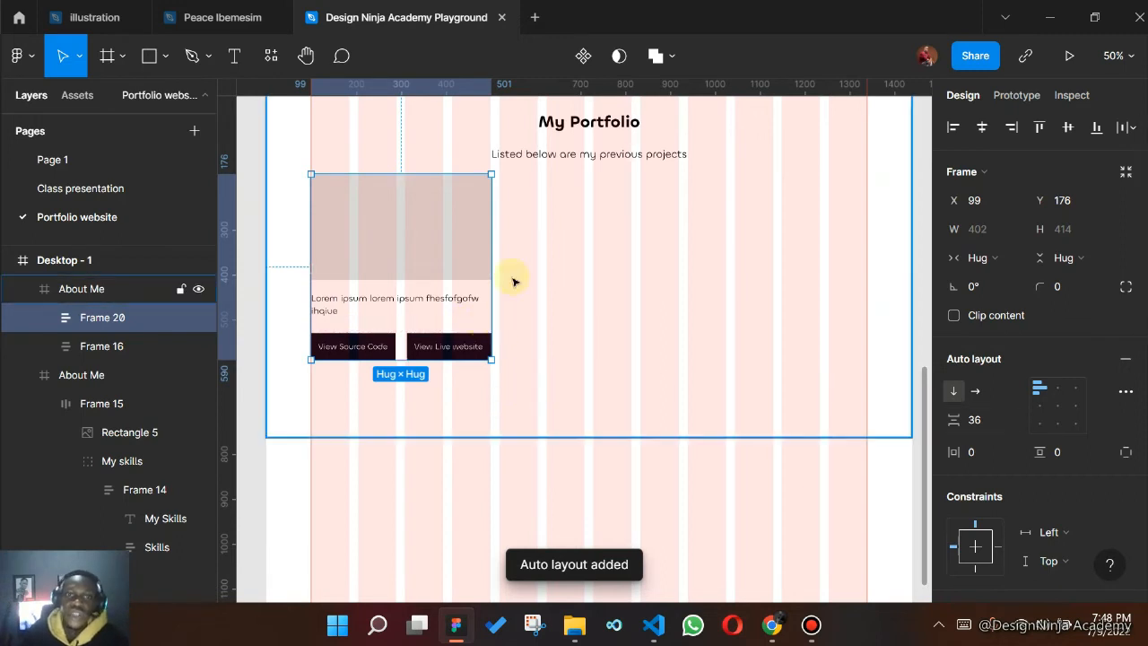
pyautogui.doubleClick(478, 297)
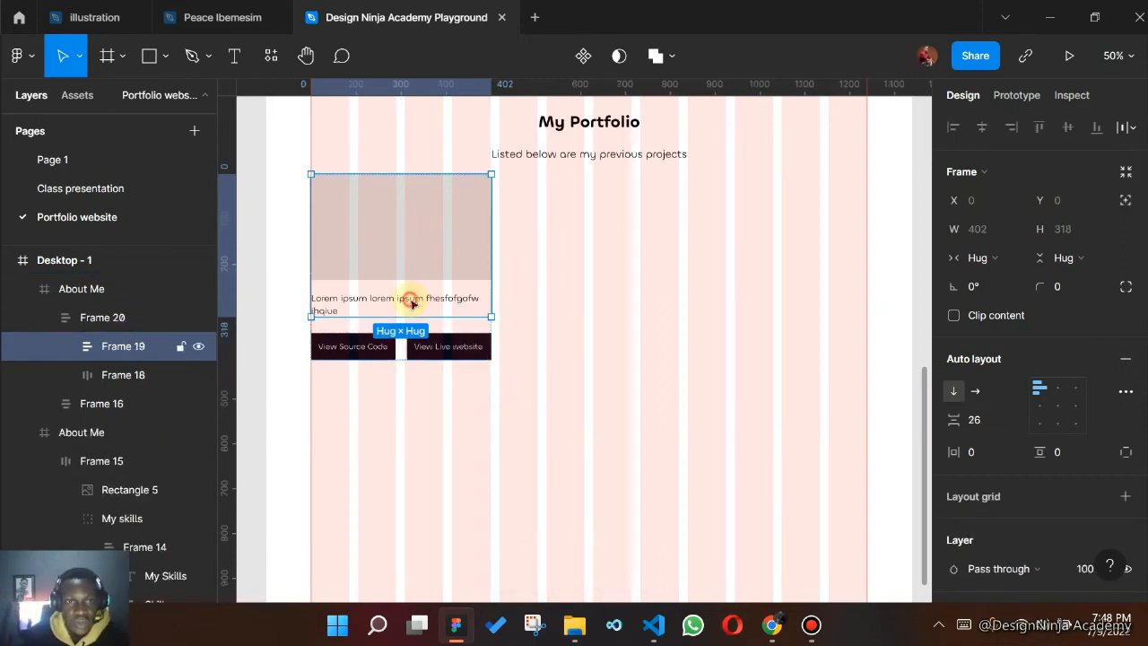
pyautogui.doubleClick(479, 297)
pyautogui.click(547, 329)
pyautogui.click(433, 239)
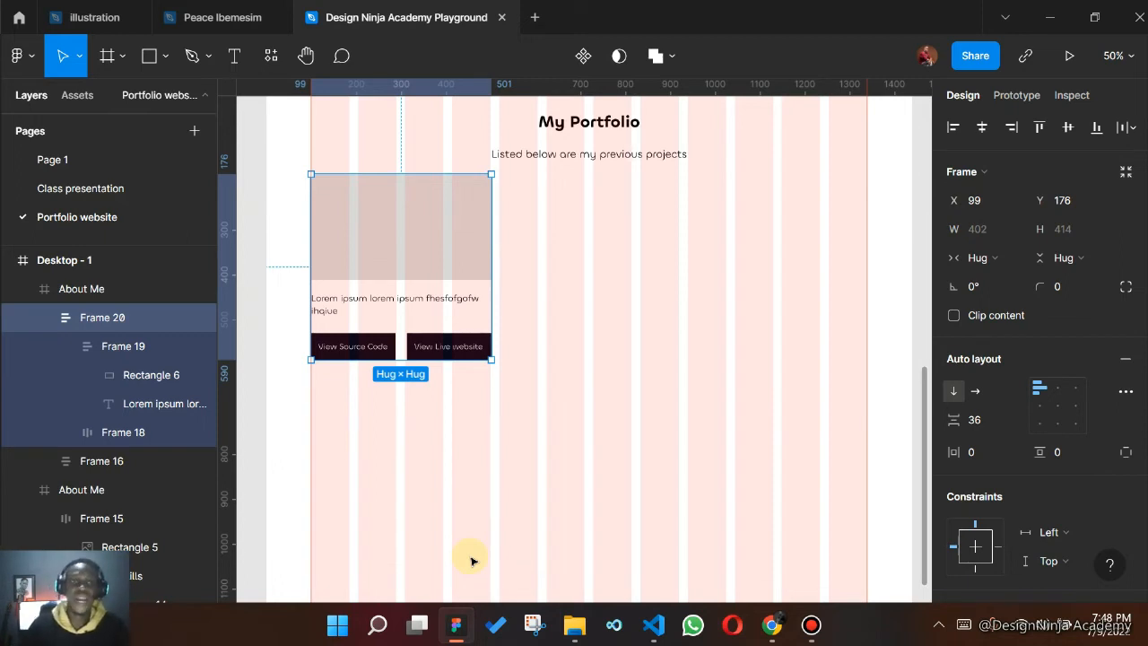
# - Move the project card out of the desktop frame onto the empty canvas beside it and convert it into a component
pyautogui.scroll(2, 545, 443)
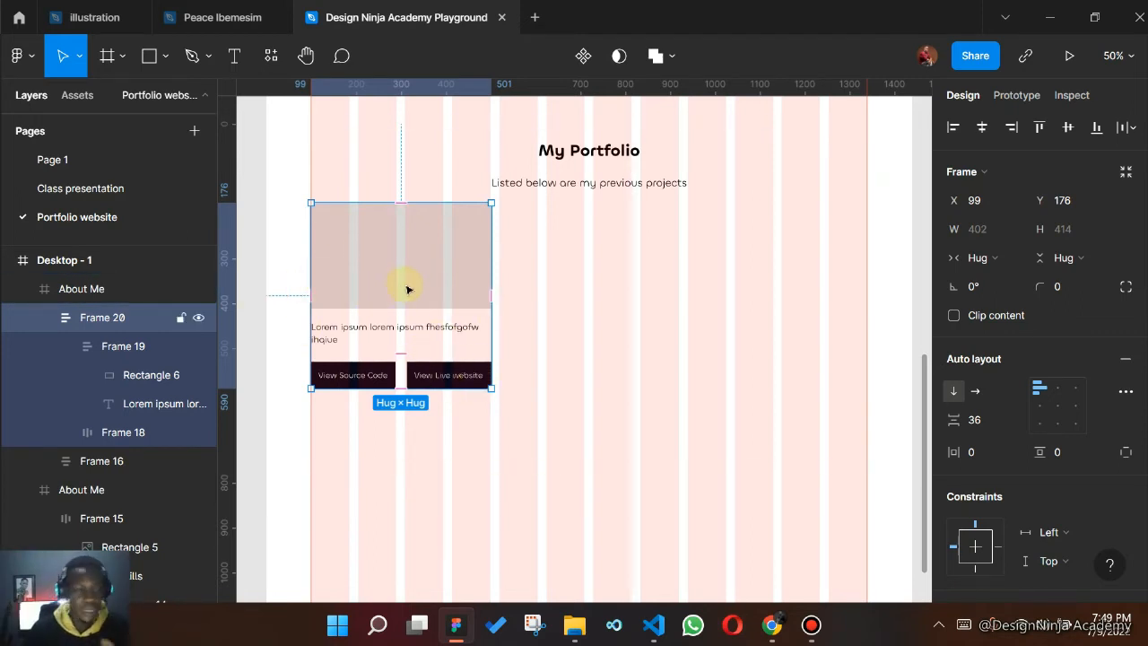
pyautogui.moveTo(410, 289); pyautogui.dragTo(379, 251)
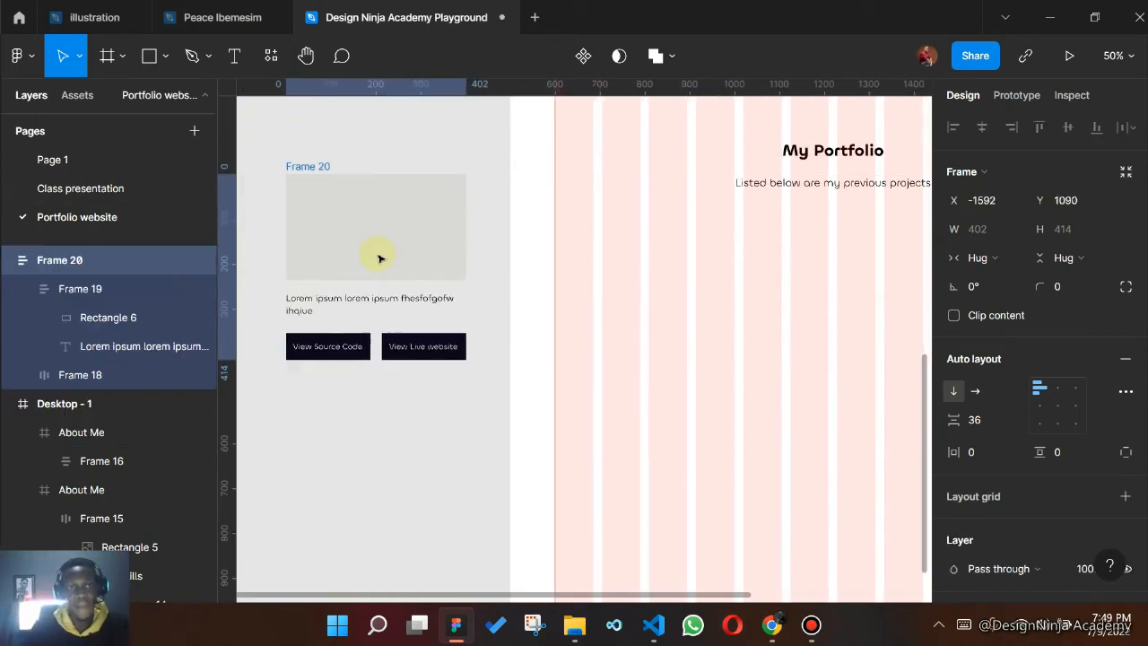
pyautogui.click(583, 55)
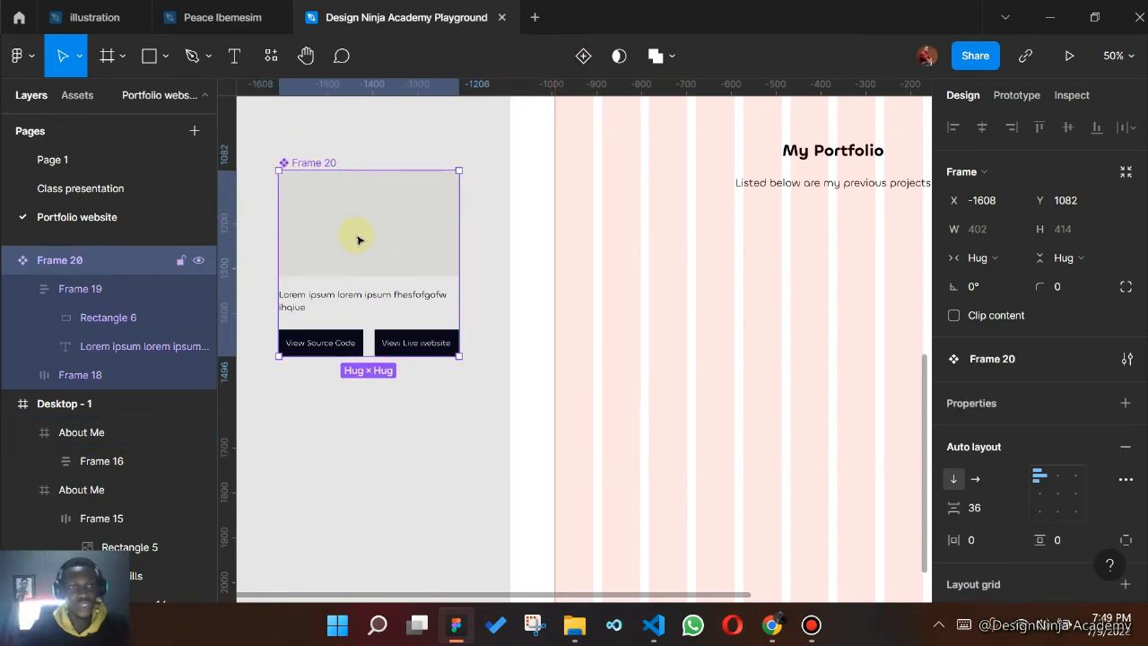
# - Place an instance of the card component in the My Portfolio section, aligned with the first grid column below the heading at X 99, Y 200
pyautogui.moveTo(340, 240); pyautogui.dragTo(332, 231)
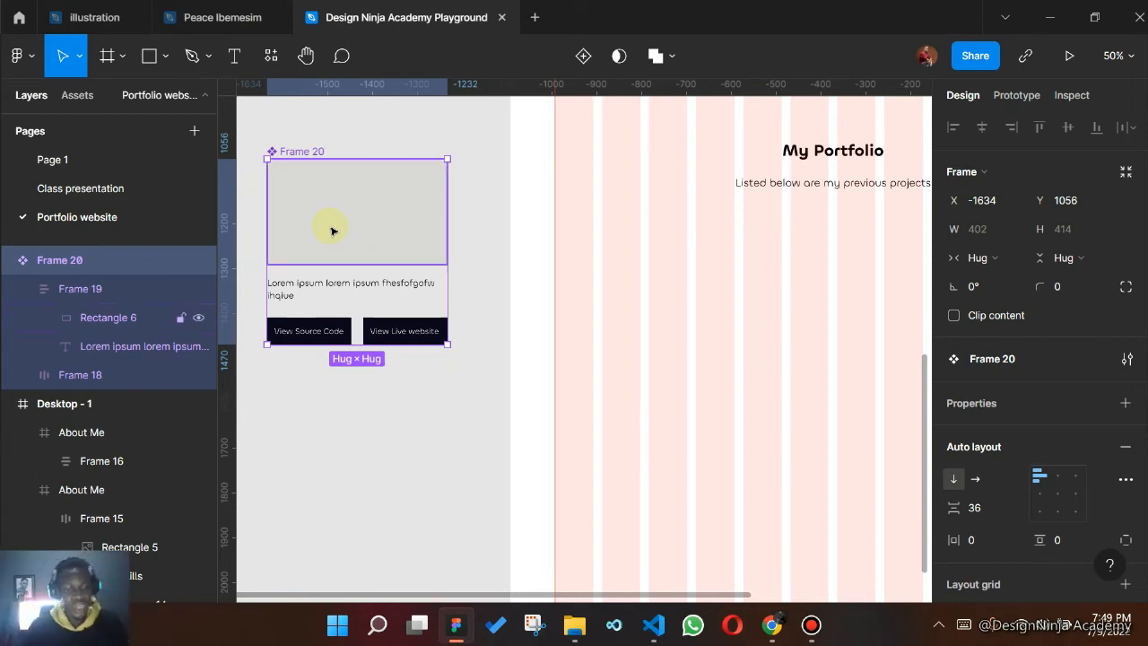
pyautogui.hotkey('ctrl', 'd')
pyautogui.moveTo(332, 231); pyautogui.dragTo(621, 285)
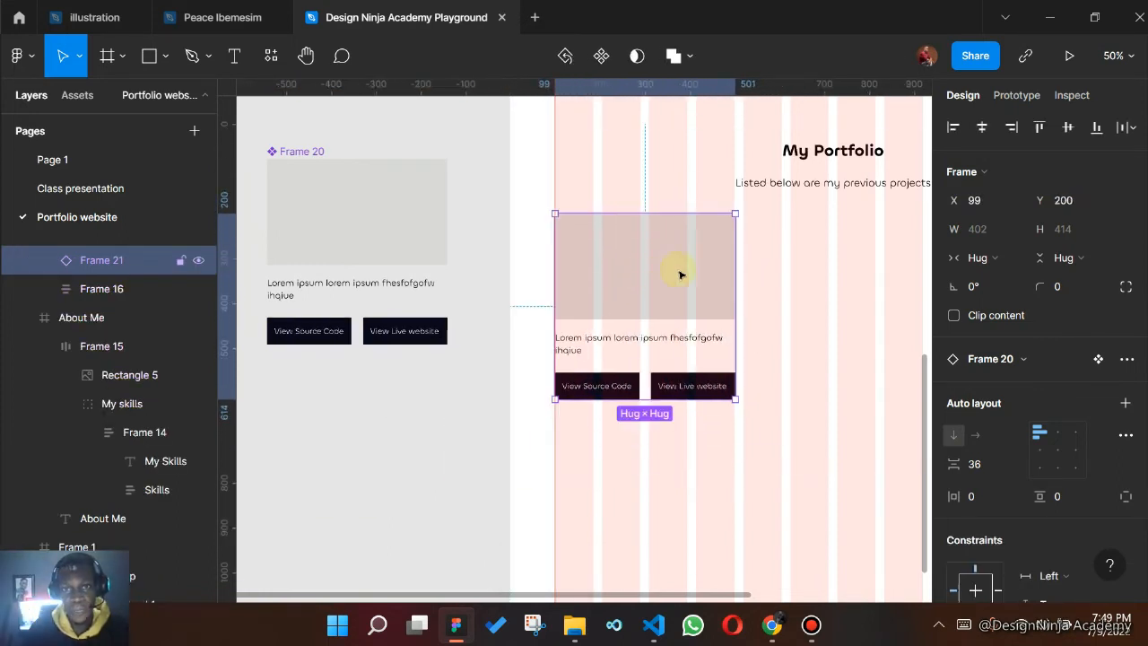
# - Try replacing the main card component's description with several lines of random letters, and undo the text change
pyautogui.doubleClick(325, 287)
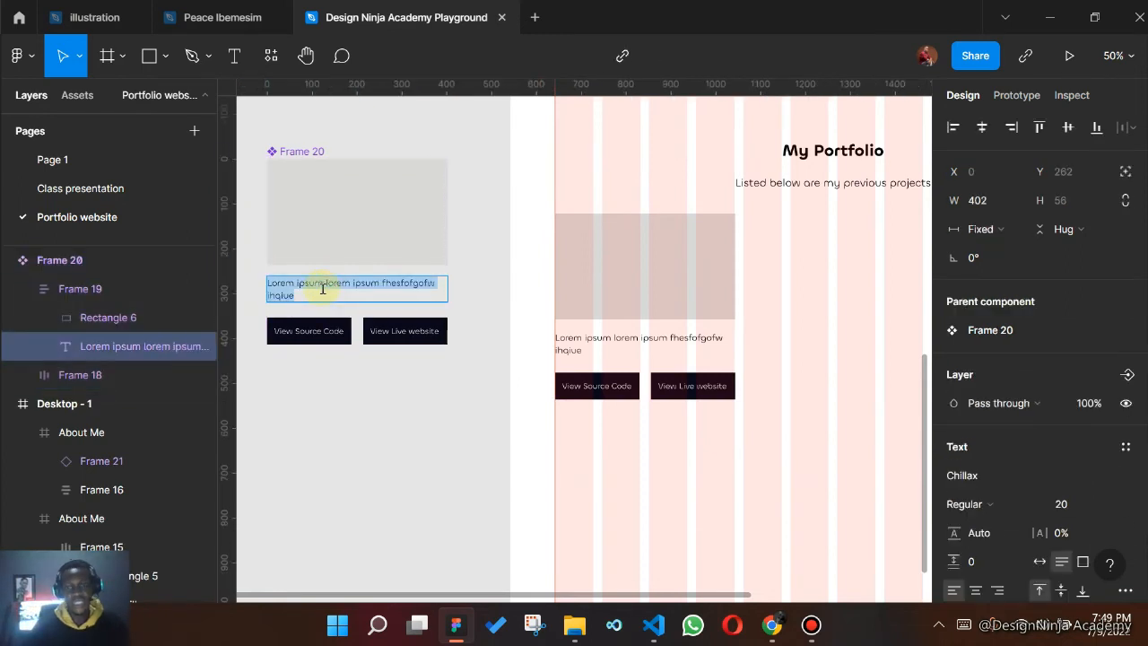
pyautogui.write('utqwiyqeuyqreguqerourgperqo[tewoiu;tewgi')
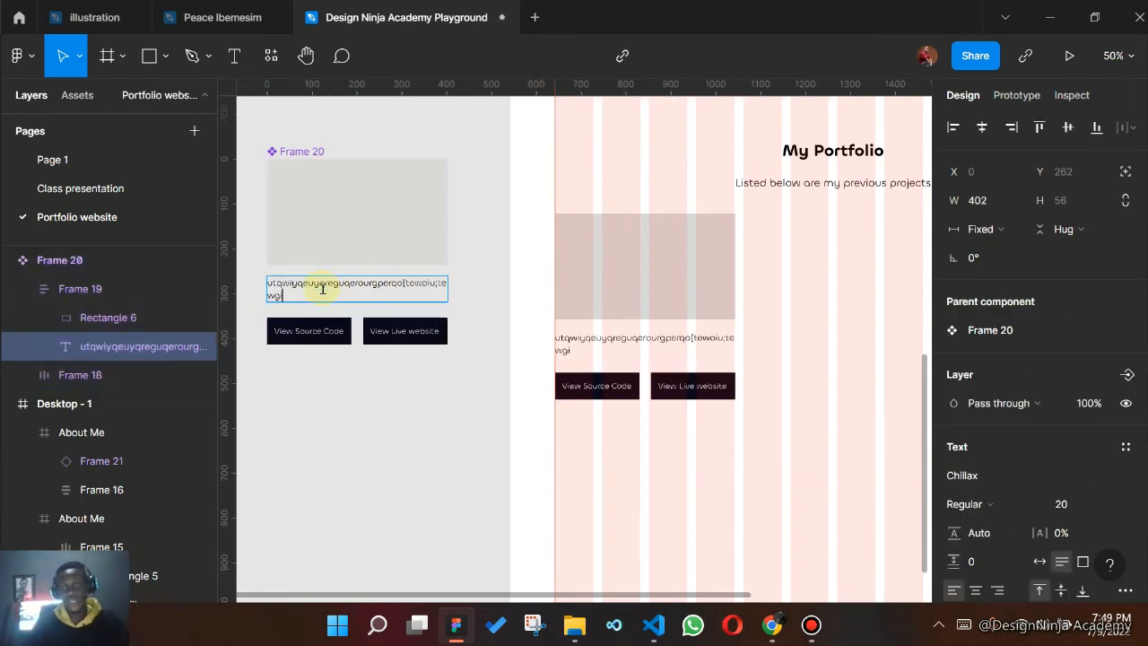
pyautogui.write('gaiufauoatioguerGETrgrgiqreerip')
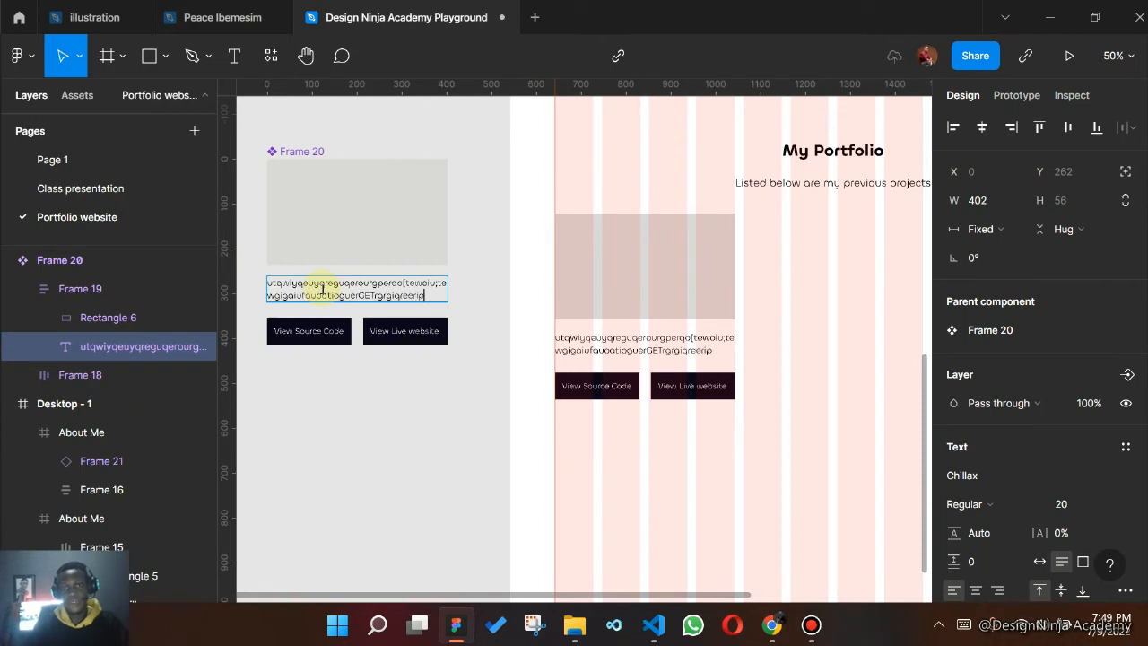
pyautogui.write('qrweguorqwguorwqgouwqguoewuogweougwe')
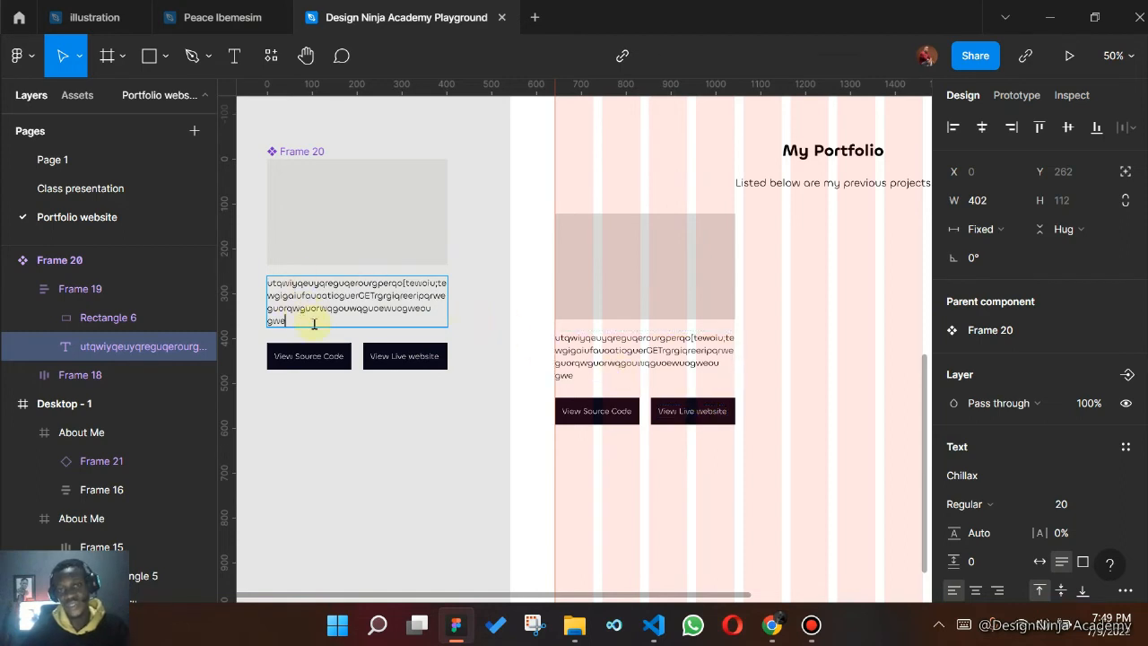
pyautogui.hotkey('ctrl', 'z')
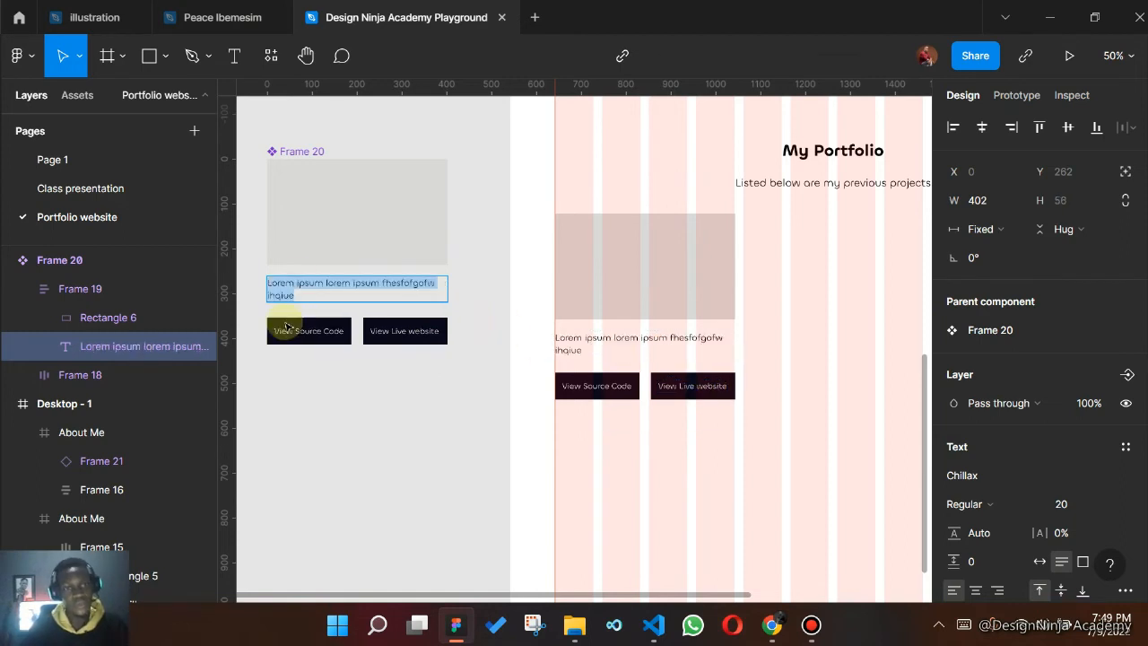
pyautogui.press('Escape')
pyautogui.click(342, 381)
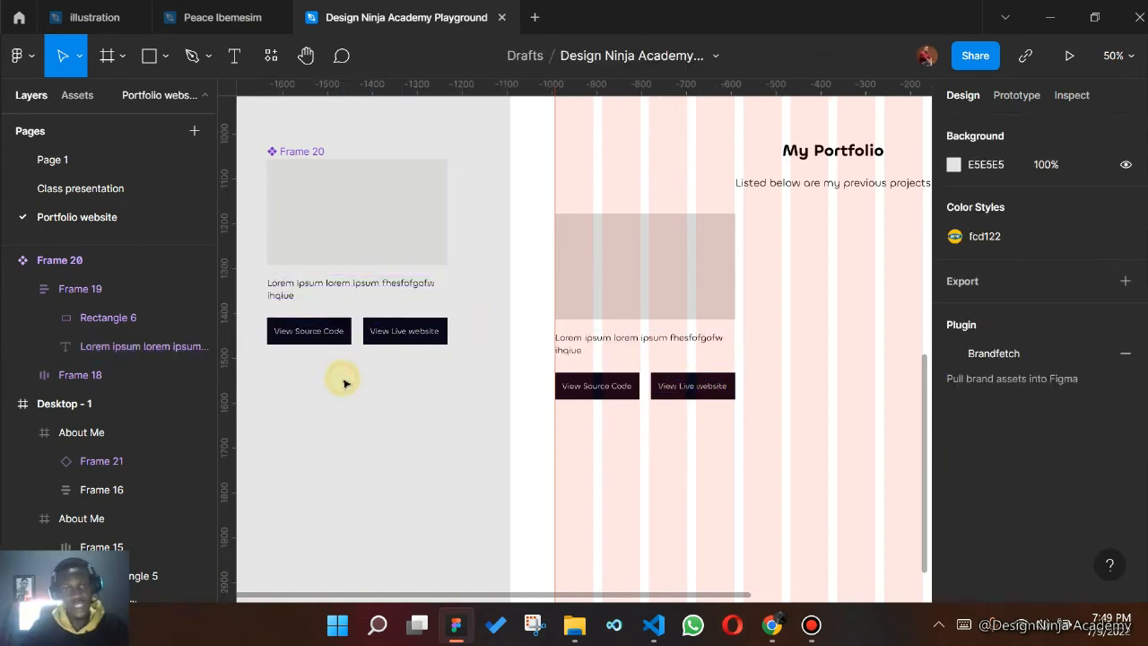
pyautogui.click(399, 339)
pyautogui.click(404, 358)
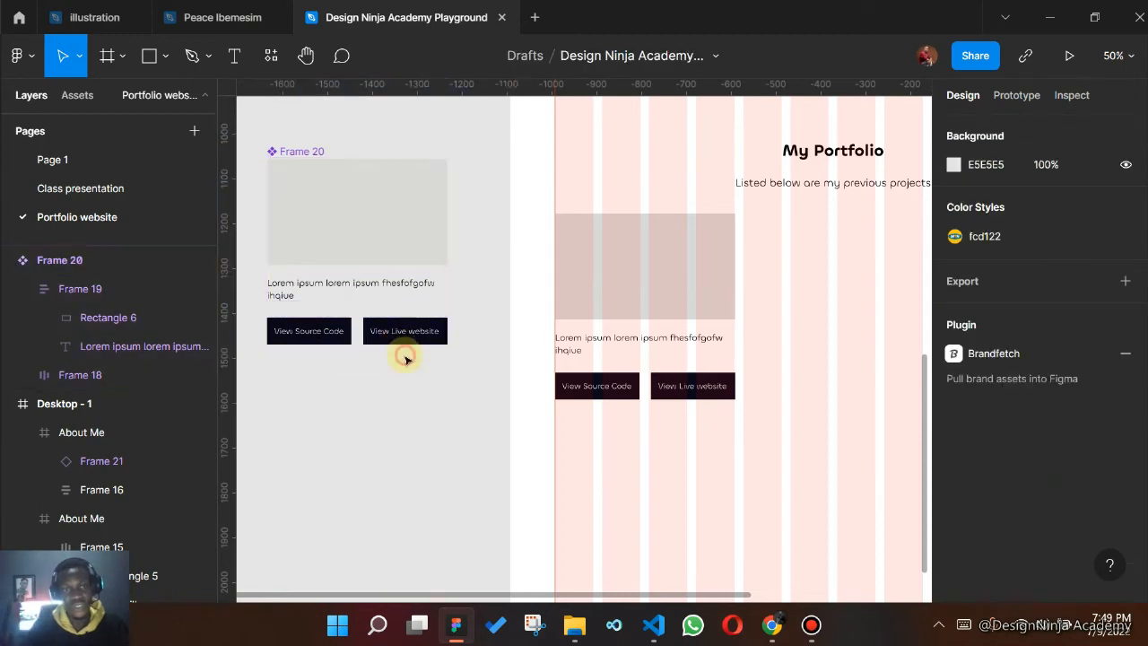
pyautogui.doubleClick(328, 336)
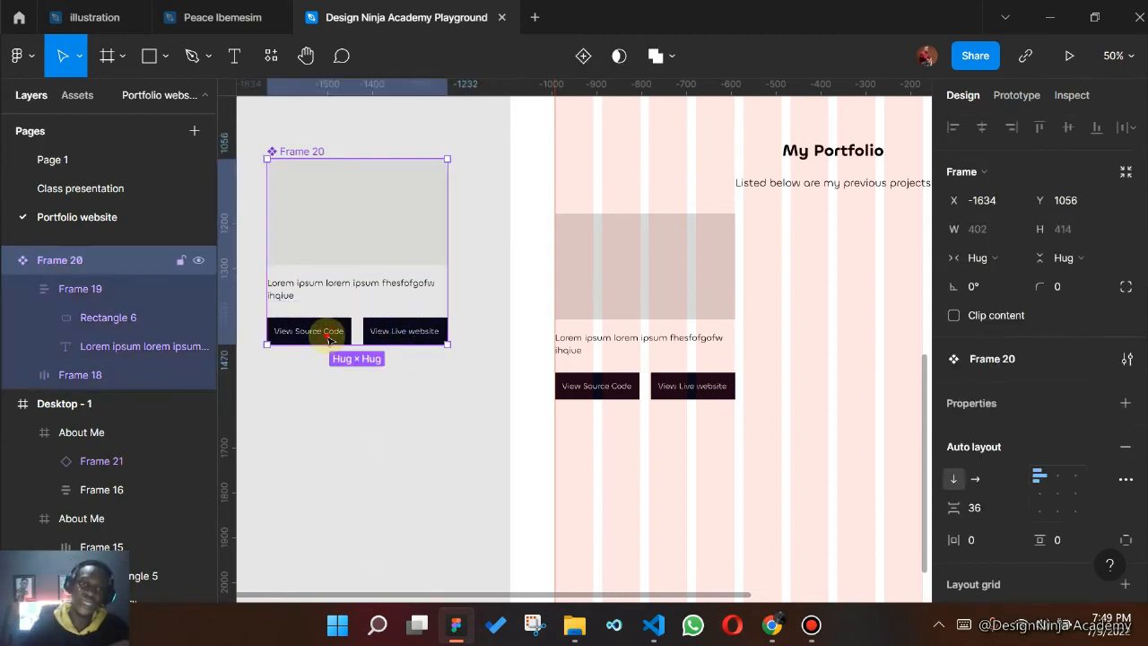
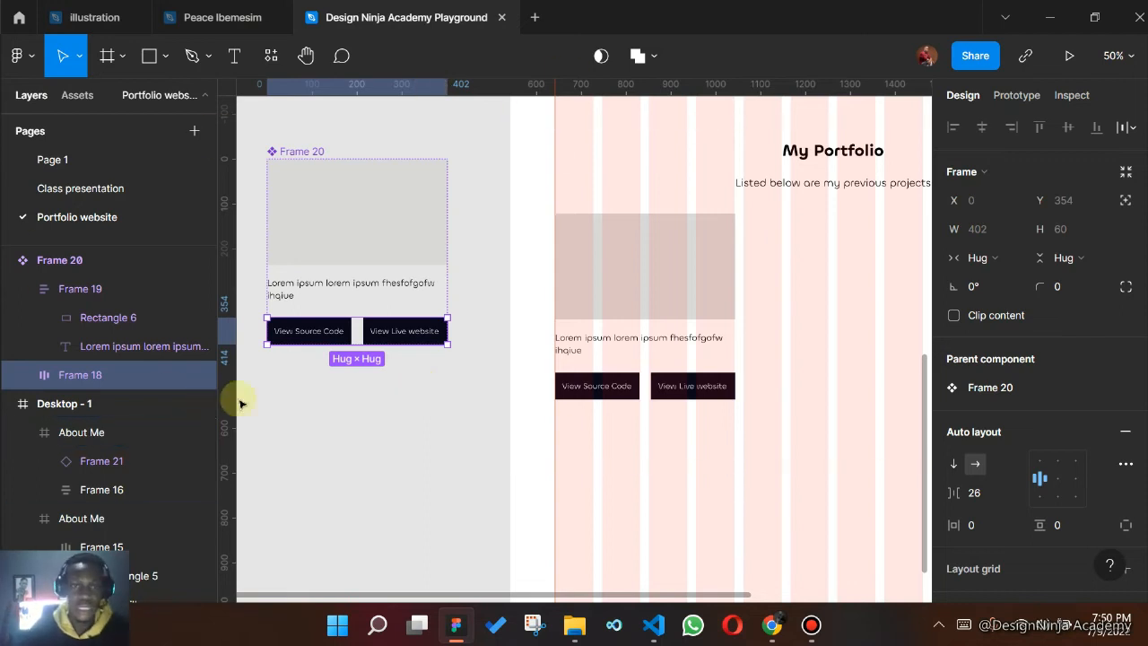
pyautogui.click(407, 135)
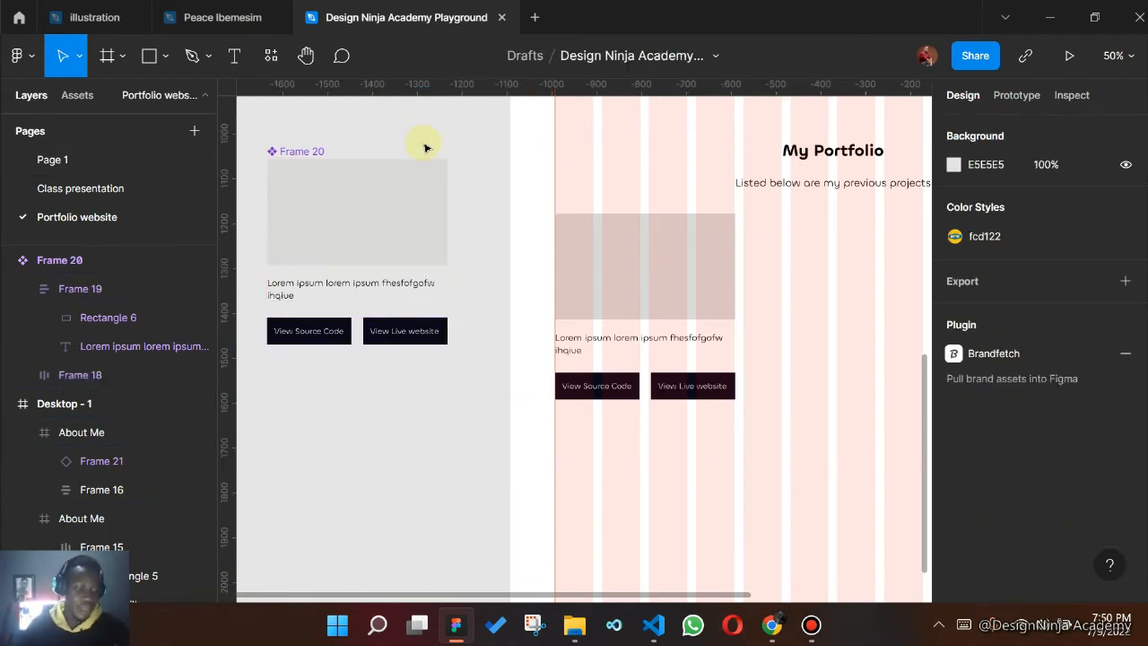
pyautogui.click(367, 240)
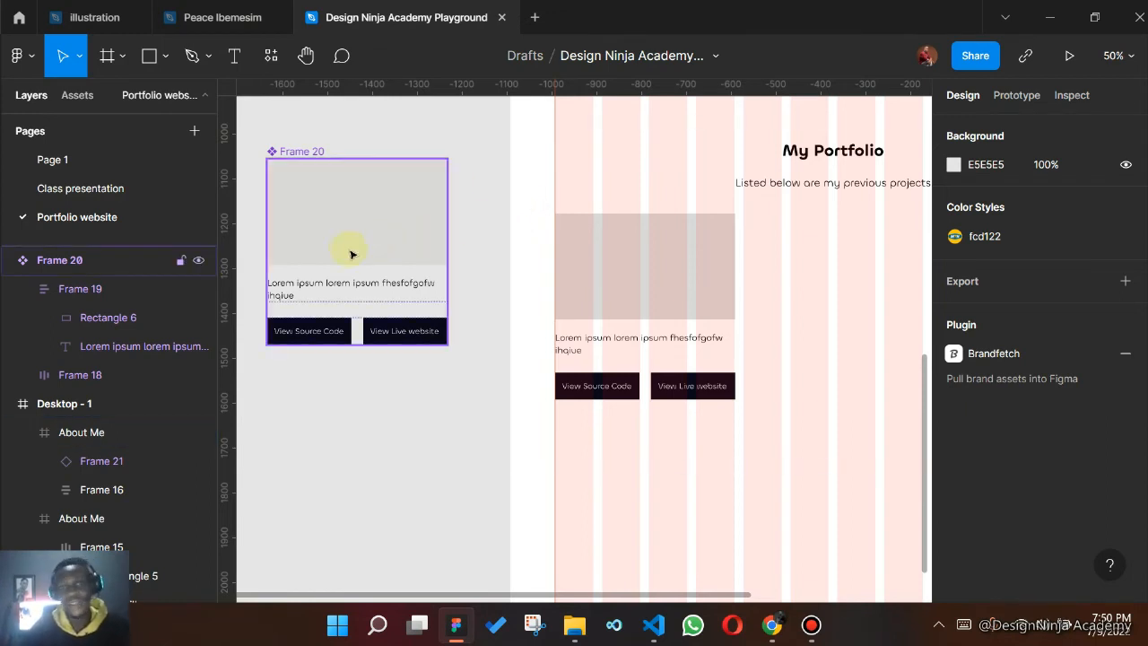
# - Duplicate the project card instance twice to form a row of three cards across the My Portfolio section
pyautogui.click(682, 274)
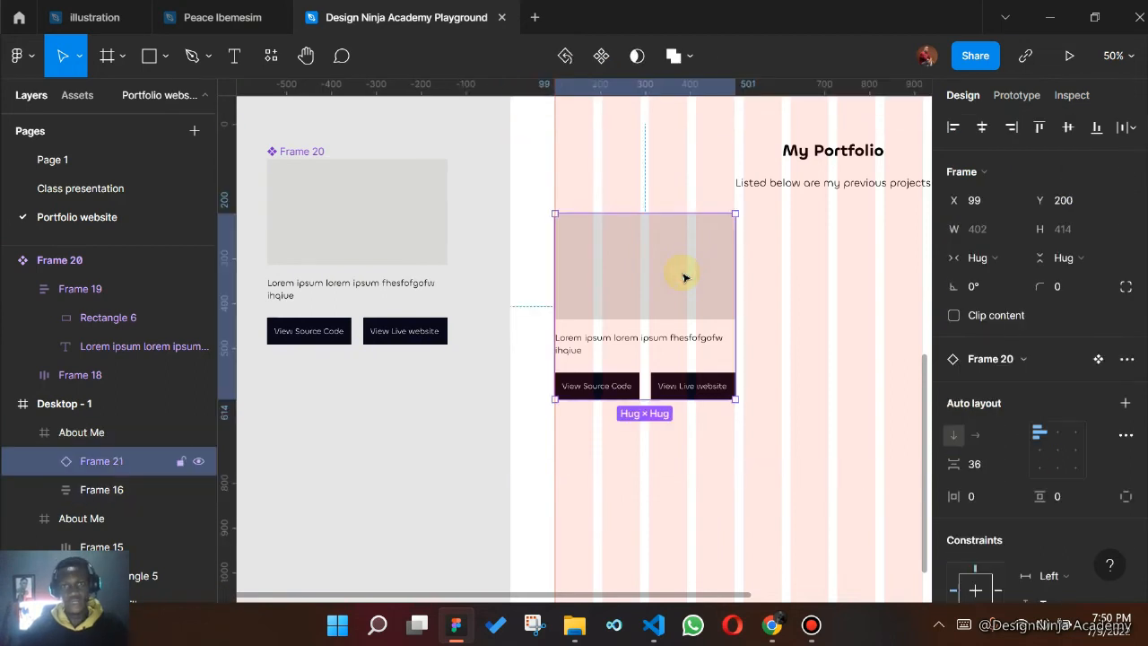
pyautogui.hotkey('ctrl', 'd')
pyautogui.moveTo(681, 275); pyautogui.dragTo(879, 283)
pyautogui.hscroll(5, 807, 280)
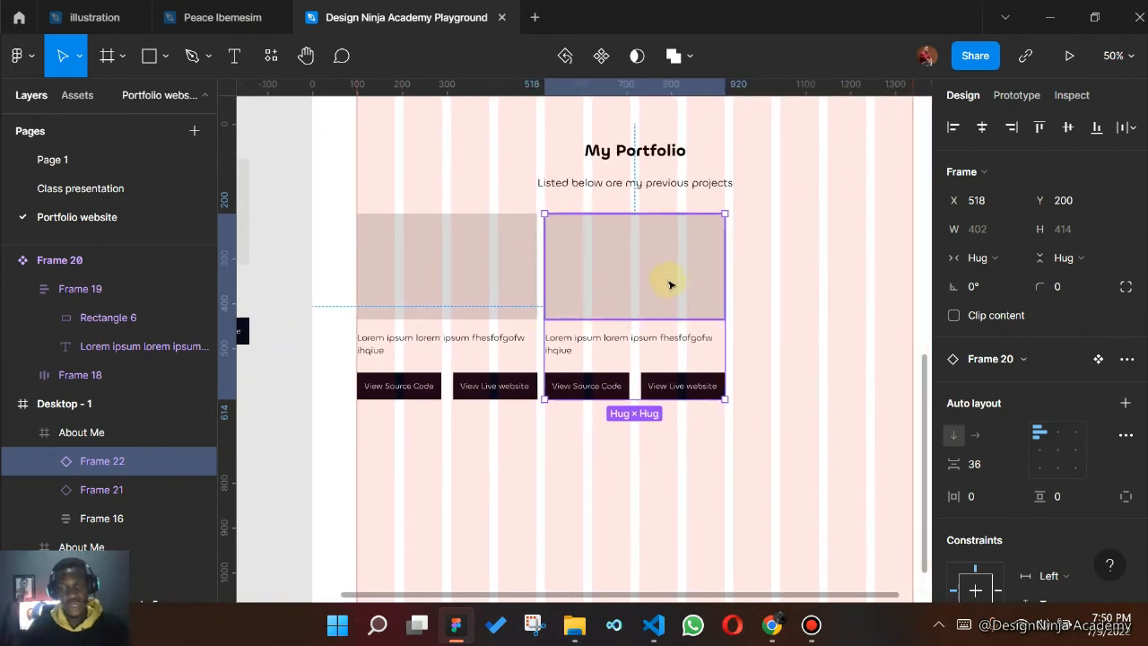
pyautogui.hotkey('ctrl', 'd')
# - Combine the three project cards in a horizontal auto layout with 16 spacing and centre the row horizontally in the section
pyautogui.click(420, 269)
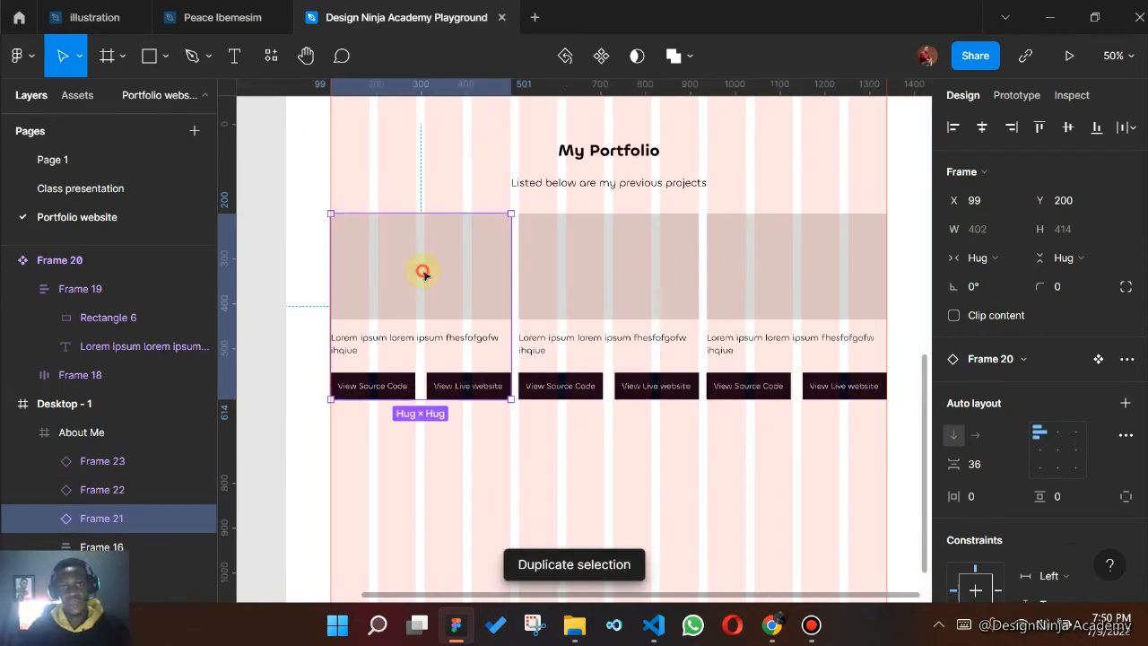
pyautogui.keyDown('shift'); pyautogui.click(591, 274); pyautogui.keyUp('shift')
pyautogui.keyDown('shift'); pyautogui.click(777, 280); pyautogui.keyUp('shift')
pyautogui.hotkey('shift', 'a')
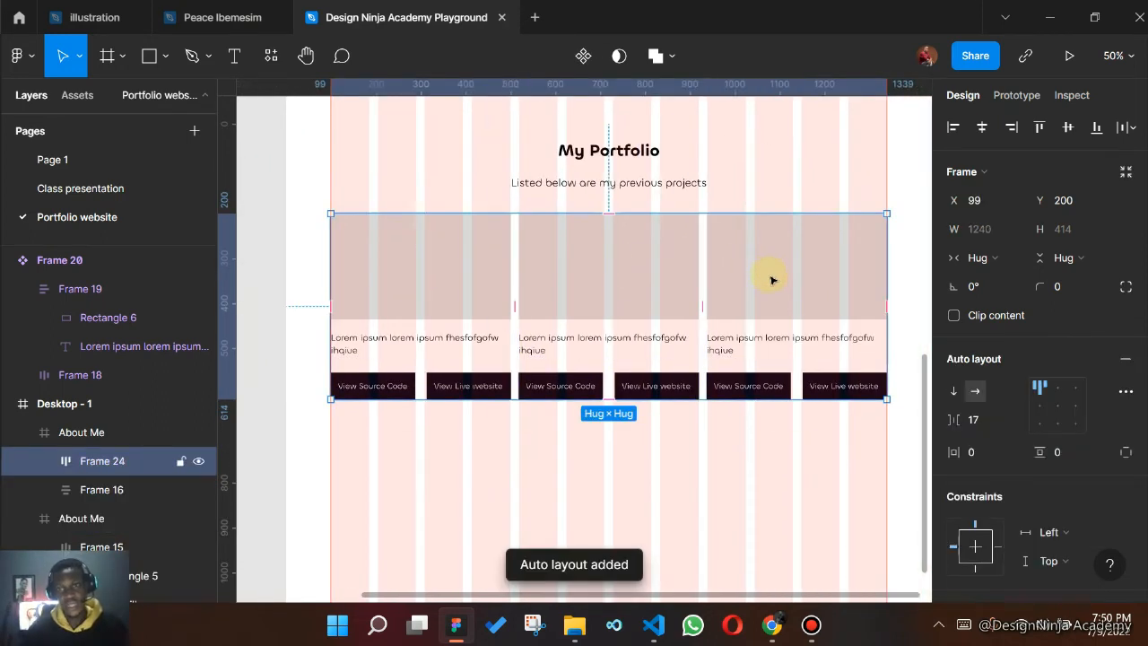
pyautogui.click(977, 425)
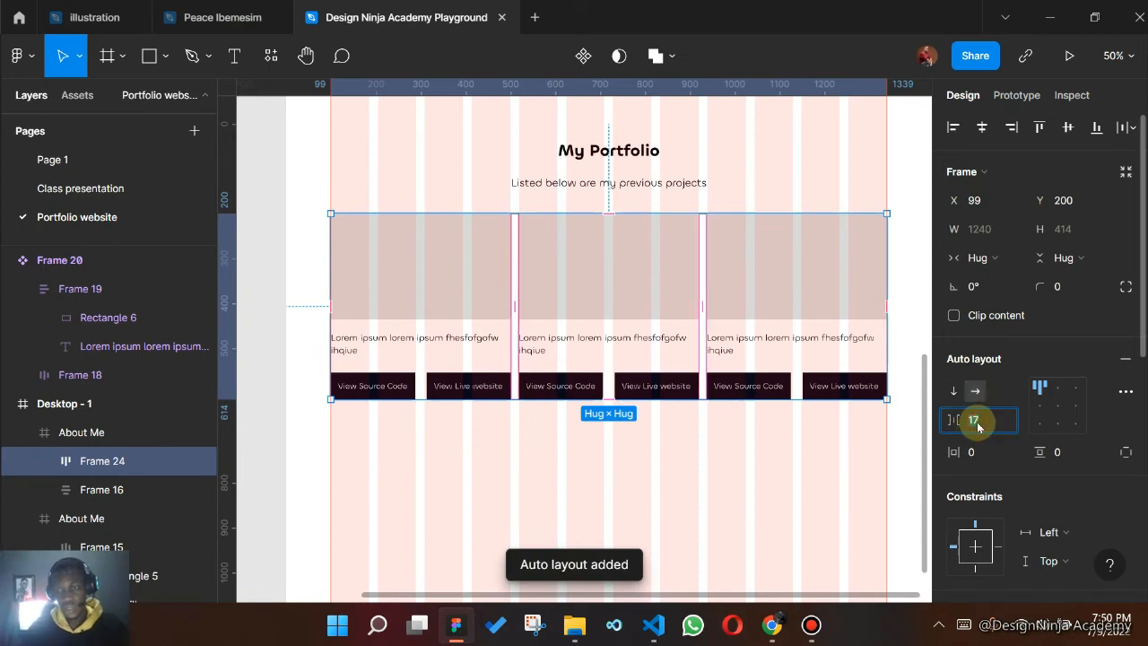
pyautogui.write('16')
pyautogui.press('Return')
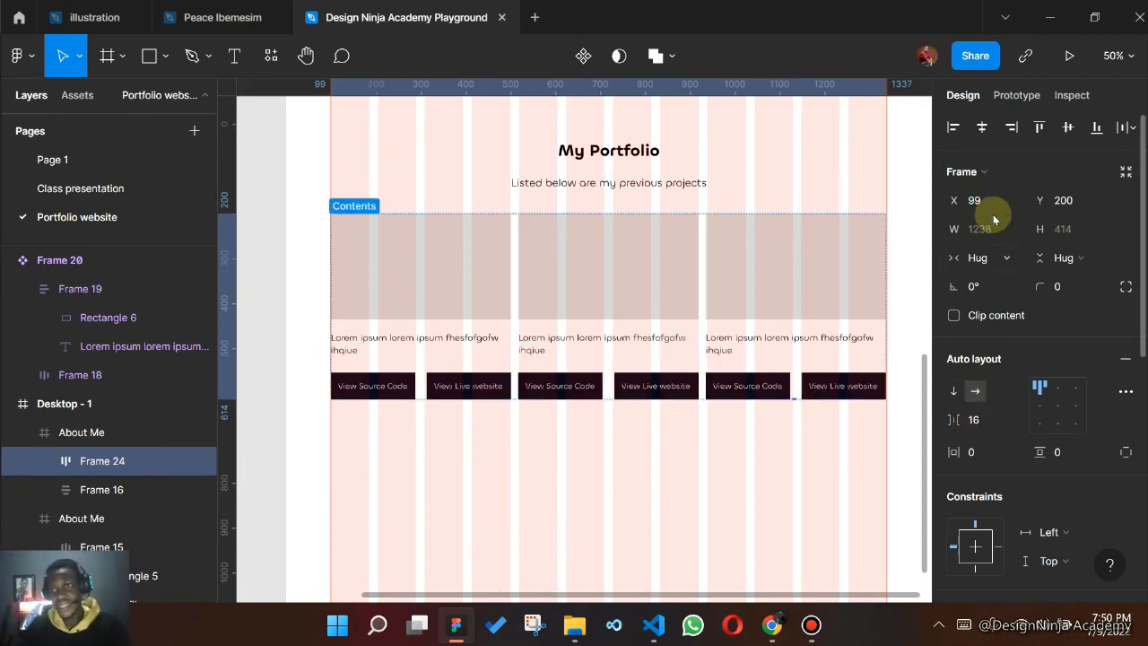
pyautogui.click(977, 140)
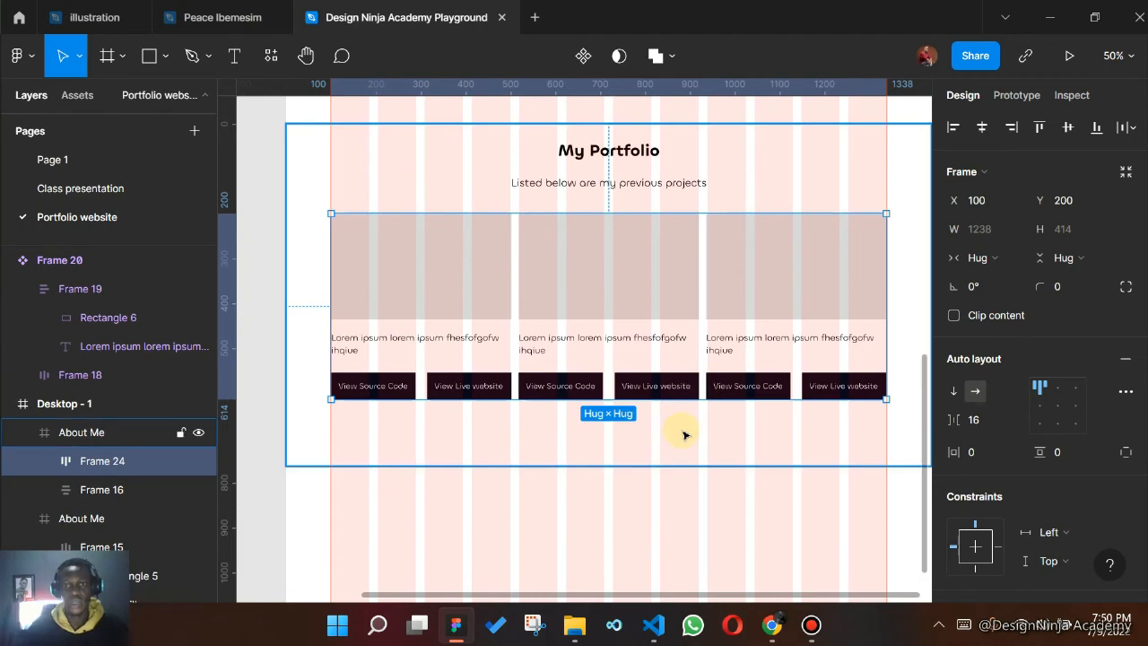
# - Extend the My Portfolio section frame downward to a height of about 1614 to make room for more cards
pyautogui.click(669, 380)
pyautogui.click(687, 465)
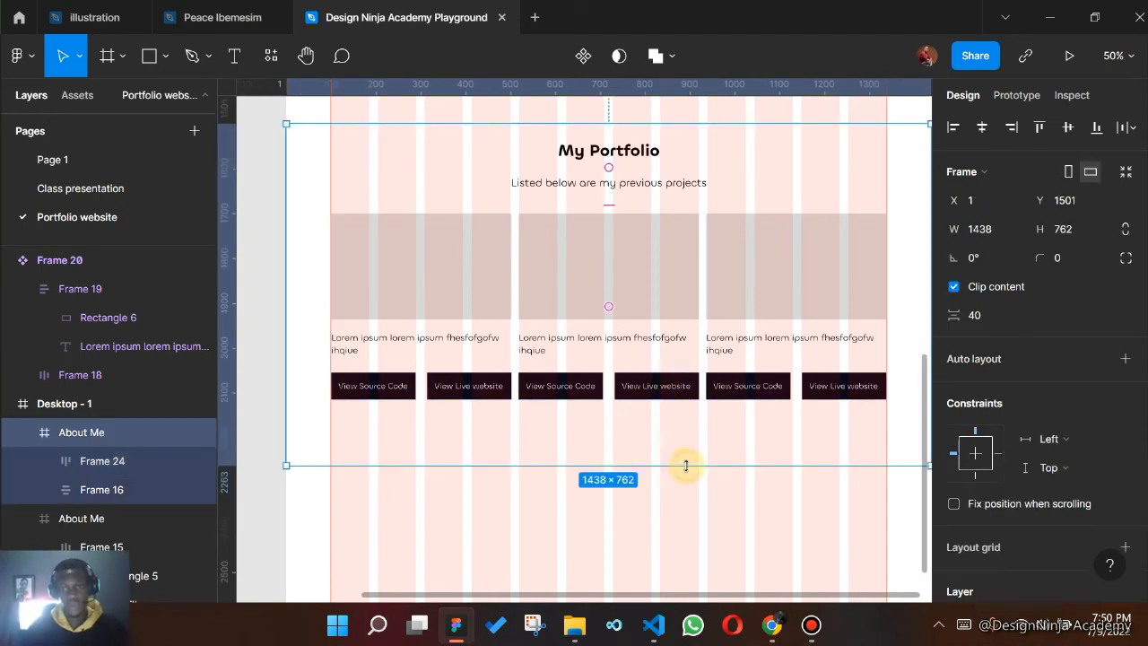
pyautogui.moveTo(691, 578); pyautogui.dragTo(691, 541)
pyautogui.scroll(1, 643, 315)
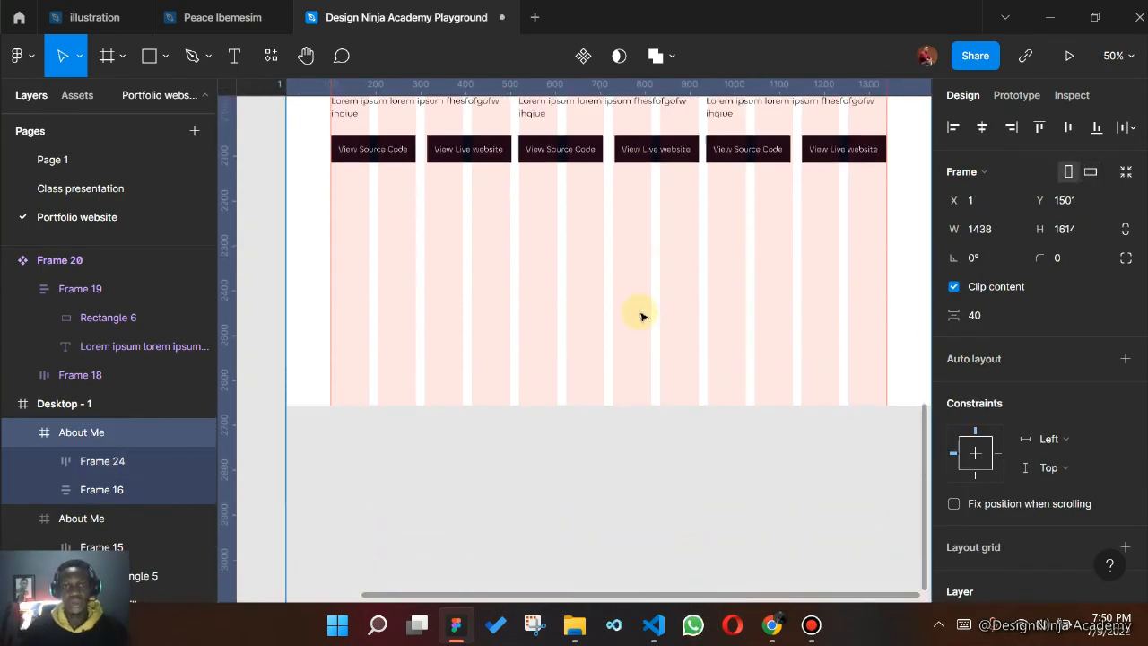
pyautogui.scroll(1, 547, 224)
# - Duplicate the three-card row, place the copy directly below the first row at Y 658, and centre it horizontally
pyautogui.click(561, 228)
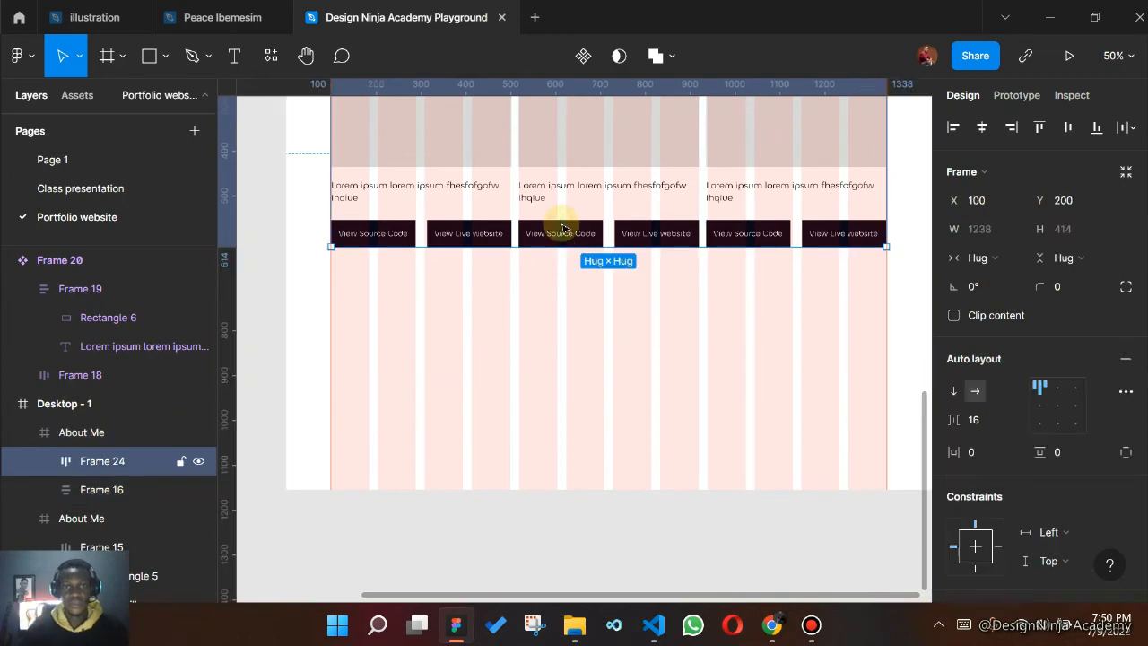
pyautogui.hotkey('ctrl', 'd')
pyautogui.moveTo(563, 229); pyautogui.dragTo(571, 412)
pyautogui.click(981, 127)
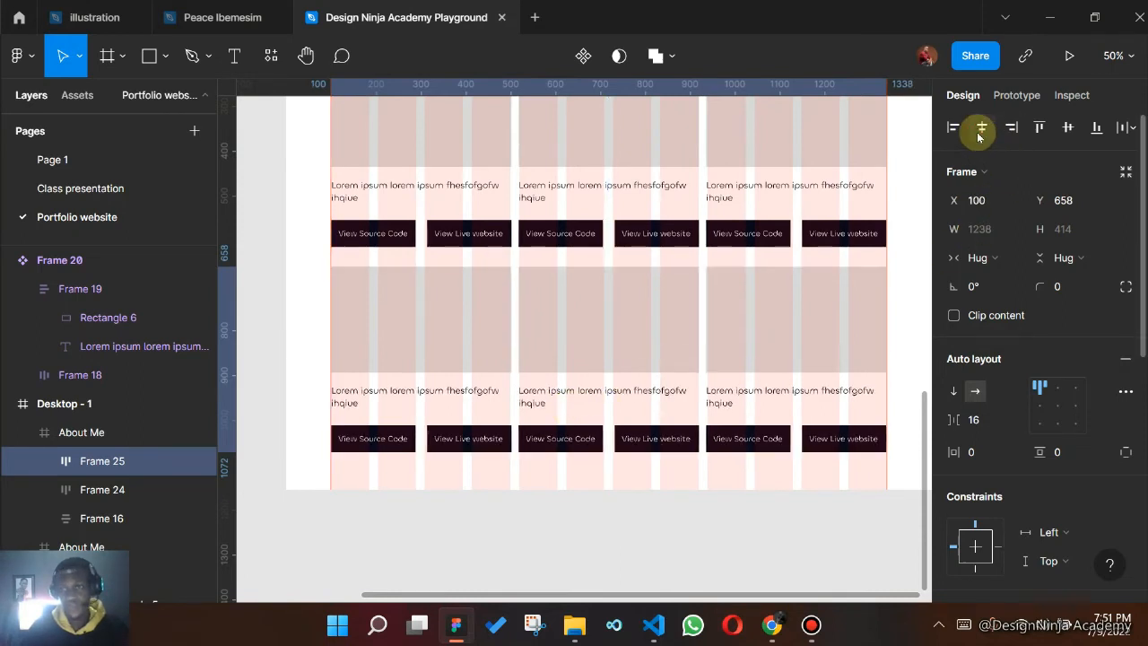
# - Stack the two card rows in a vertical auto layout with 60 spacing between them
pyautogui.keyDown('shift'); pyautogui.click(549, 171); pyautogui.keyUp('shift')
pyautogui.hotkey('shift', 'a')
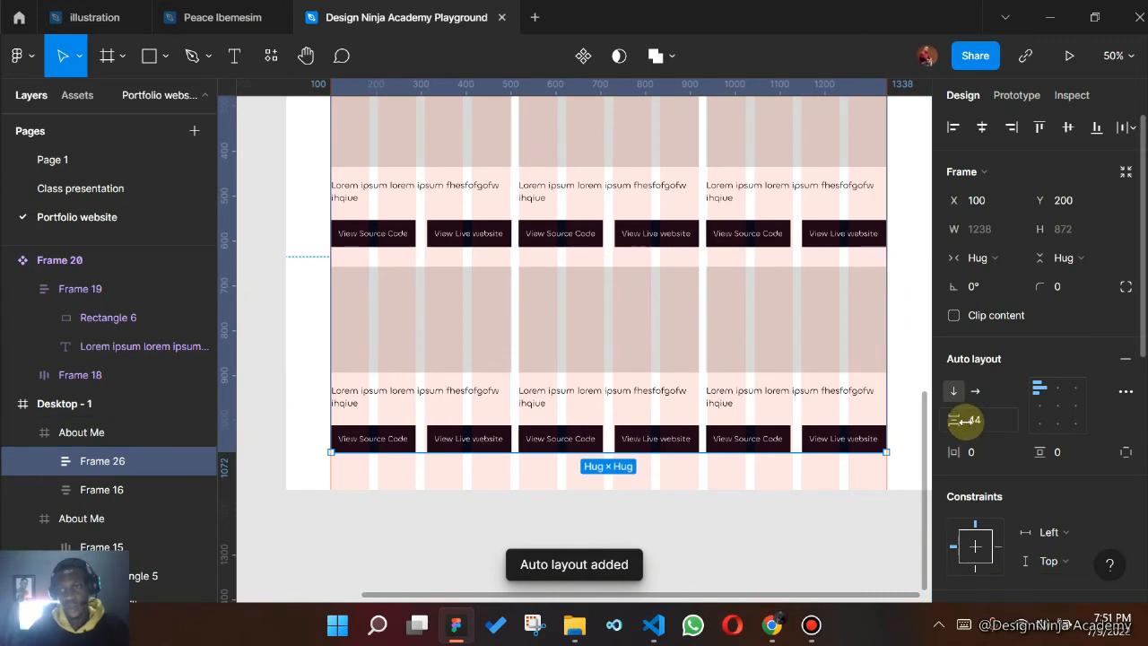
pyautogui.click(976, 421)
pyautogui.write('60')
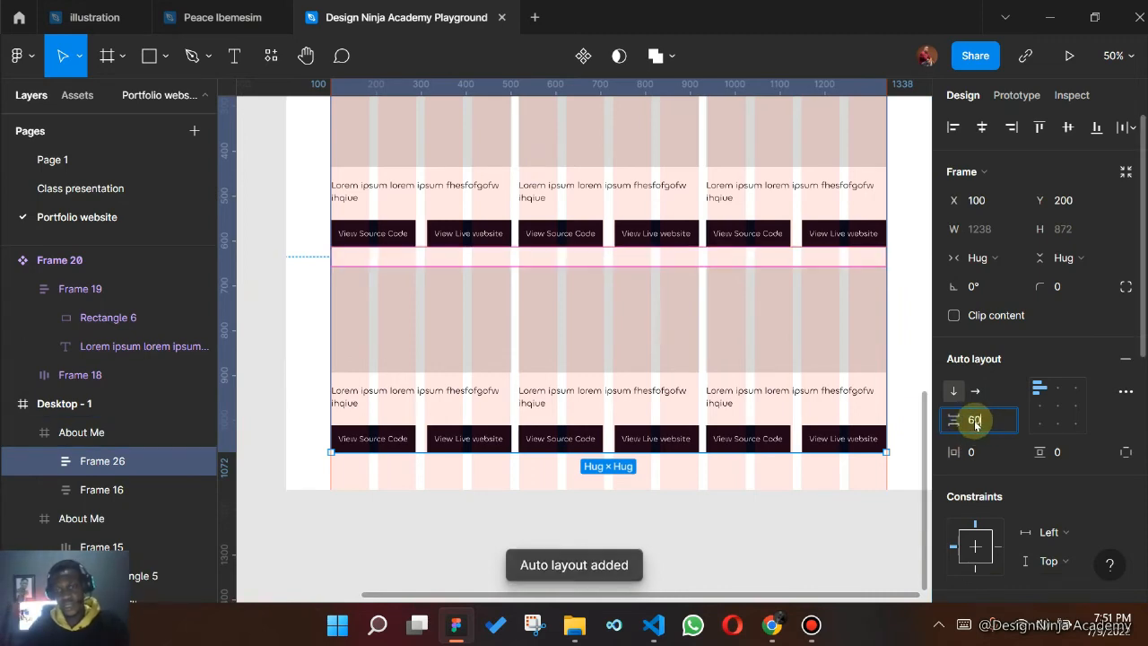
pyautogui.press('Return')
# - Lengthen the Desktop - 1 frame below the portfolio cards and reduce the My Portfolio section frame's height to about 1174
pyautogui.scroll(8, 604, 380)
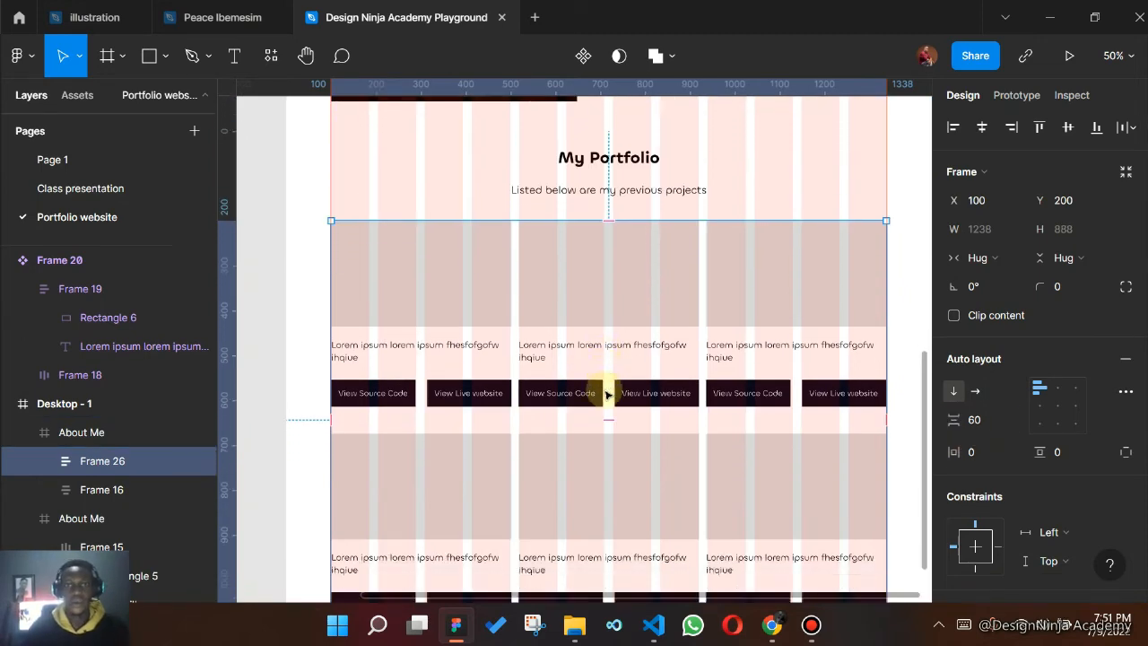
pyautogui.scroll(3, 610, 381)
pyautogui.keyDown('ctrl'); pyautogui.scroll(-6, 610, 361); pyautogui.keyUp('ctrl')
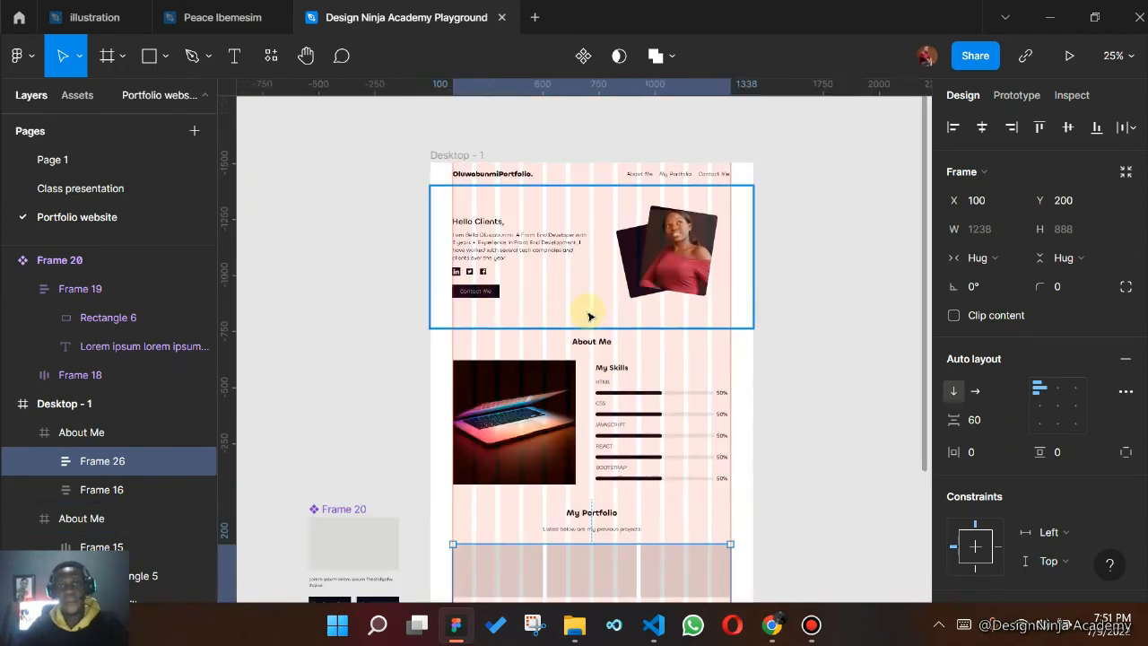
pyautogui.click(536, 244)
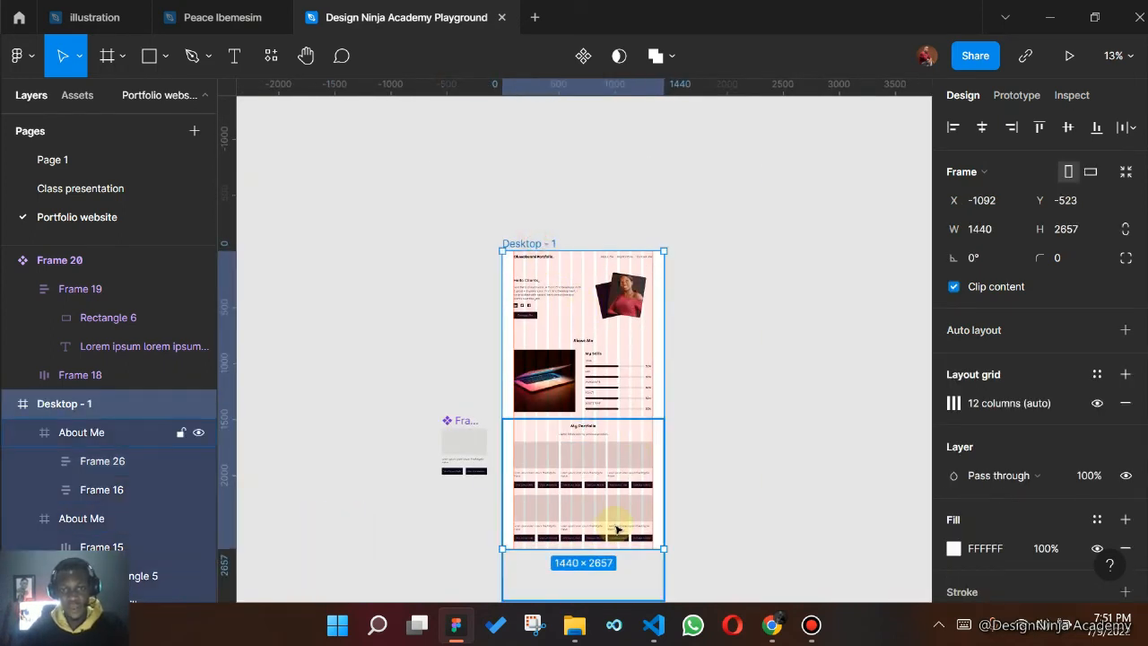
pyautogui.scroll(-2, 615, 526)
pyautogui.moveTo(586, 479)
pyautogui.mouseDown()
pyautogui.moveTo(590, 556)
pyautogui.moveTo(593, 480)
pyautogui.mouseUp()
pyautogui.click(592, 451)
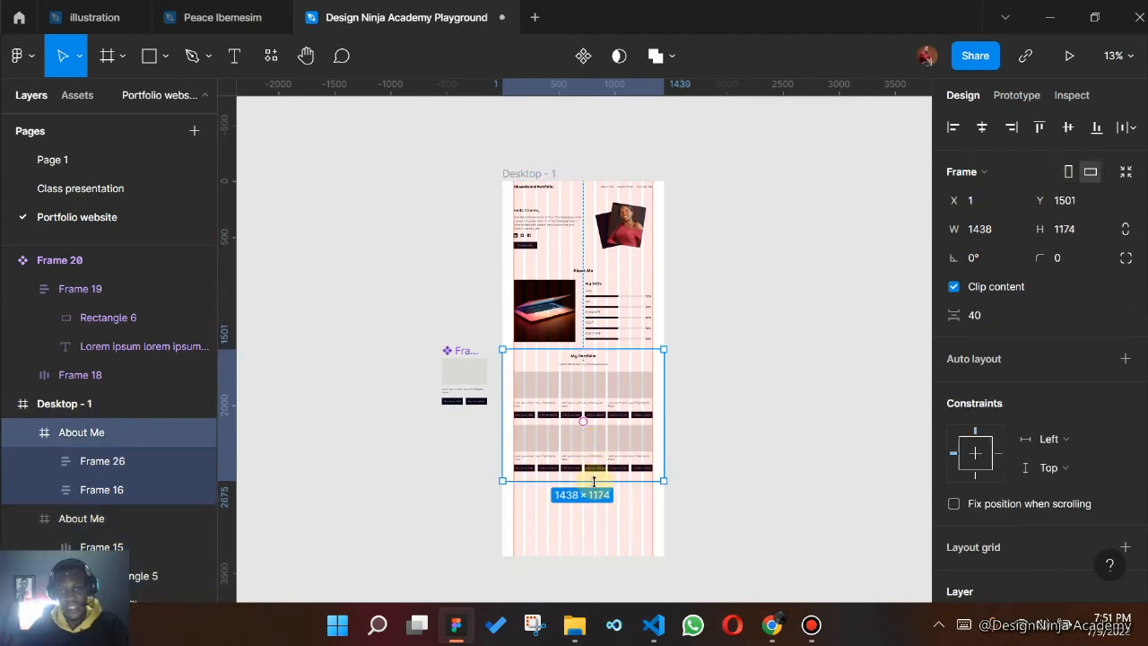
# - Duplicate the My Portfolio section frame and move the copy below the original's card rows at about Y 2590
pyautogui.click(759, 439)
pyautogui.scroll(2, 551, 462)
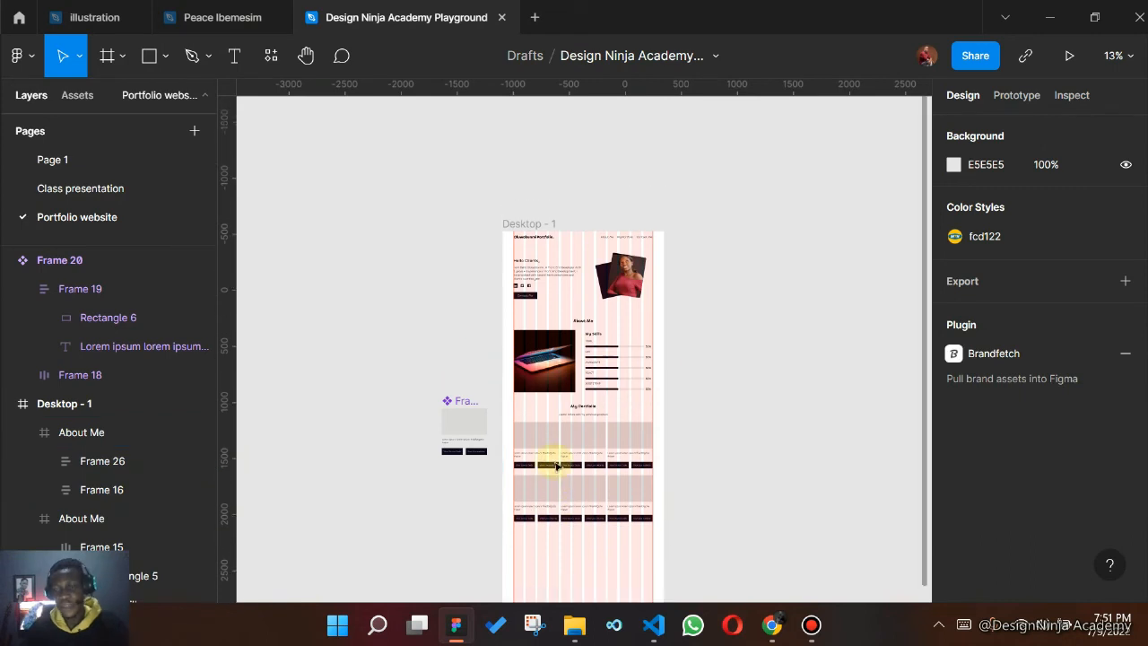
pyautogui.keyDown('ctrl'); pyautogui.scroll(3, 556, 464); pyautogui.keyUp('ctrl')
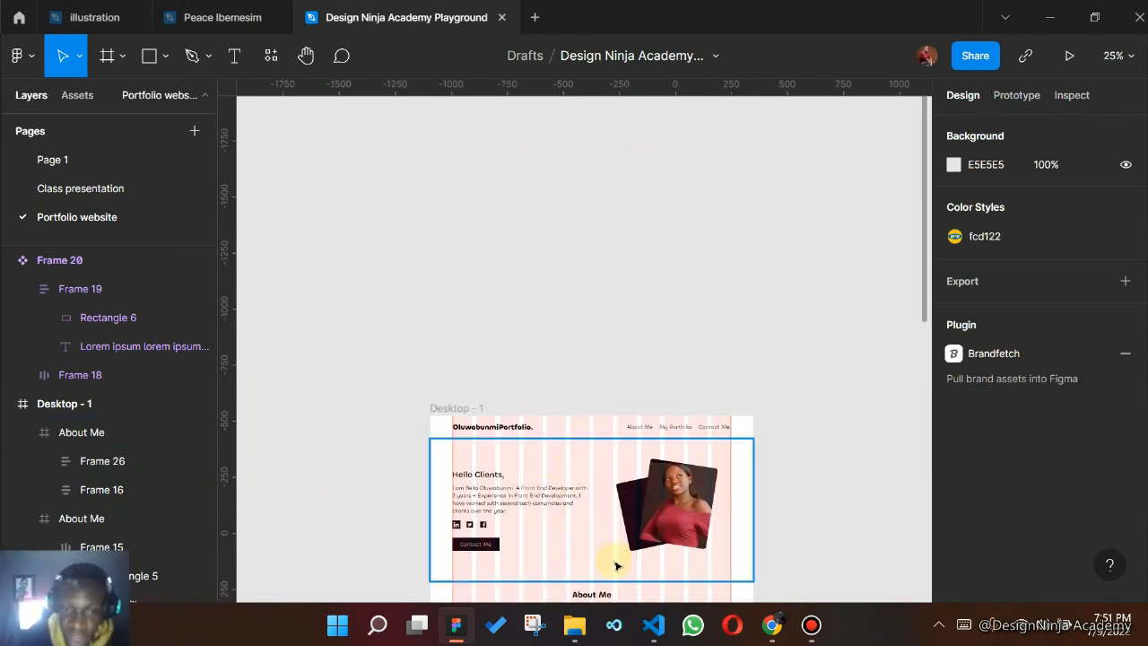
pyautogui.scroll(-3, 617, 561)
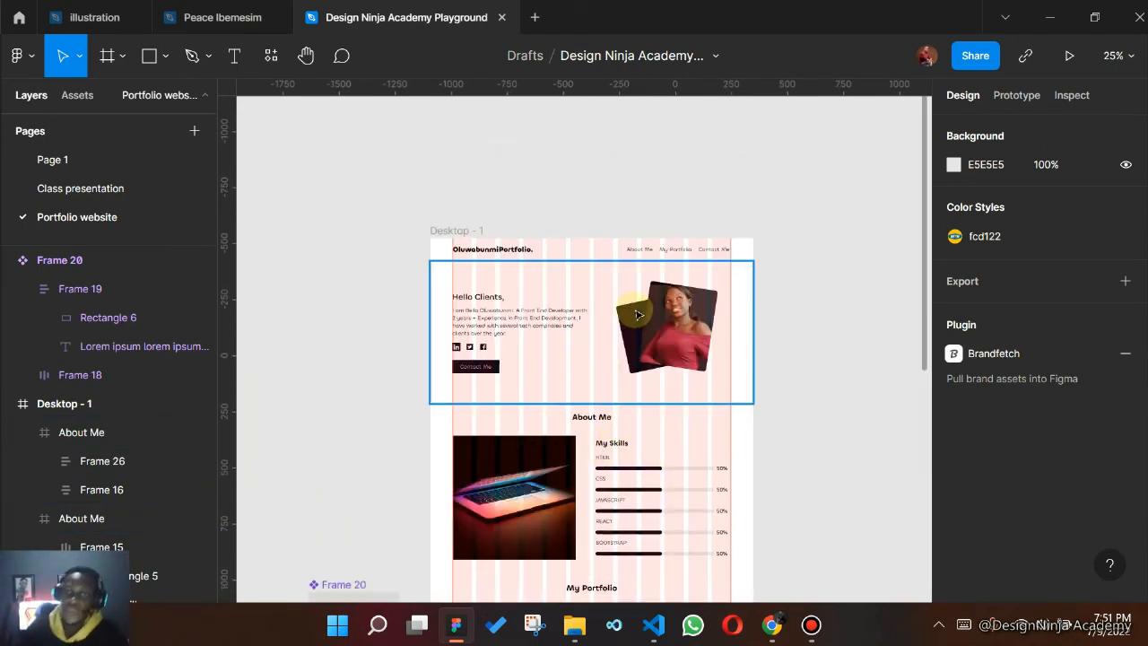
pyautogui.scroll(-6, 745, 260)
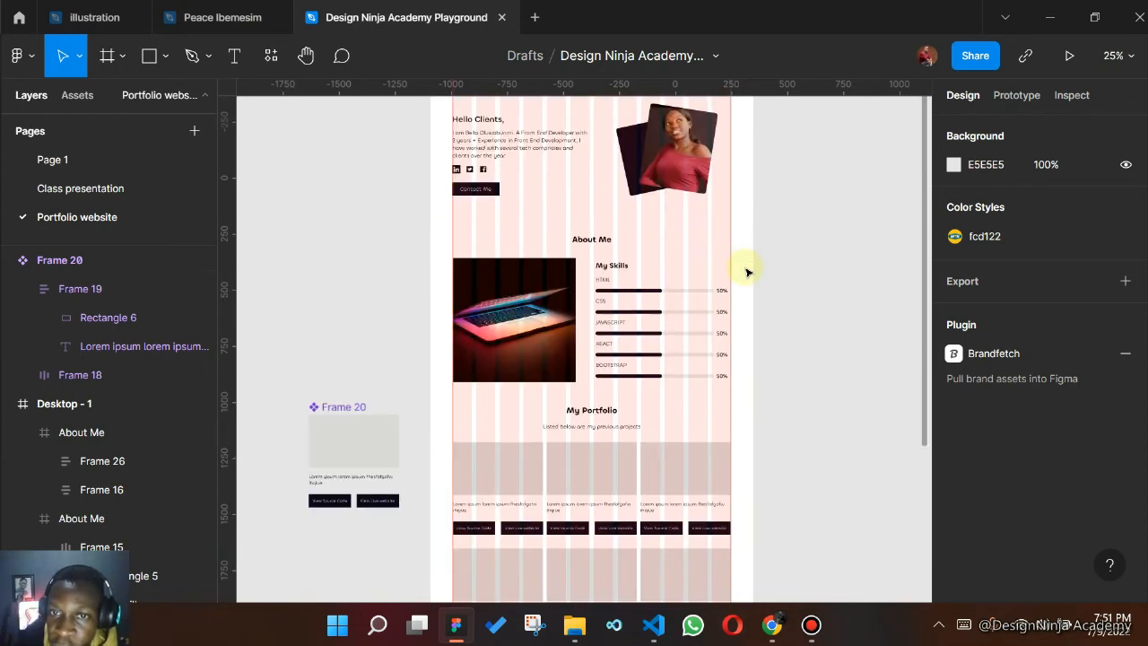
pyautogui.scroll(1, 628, 251)
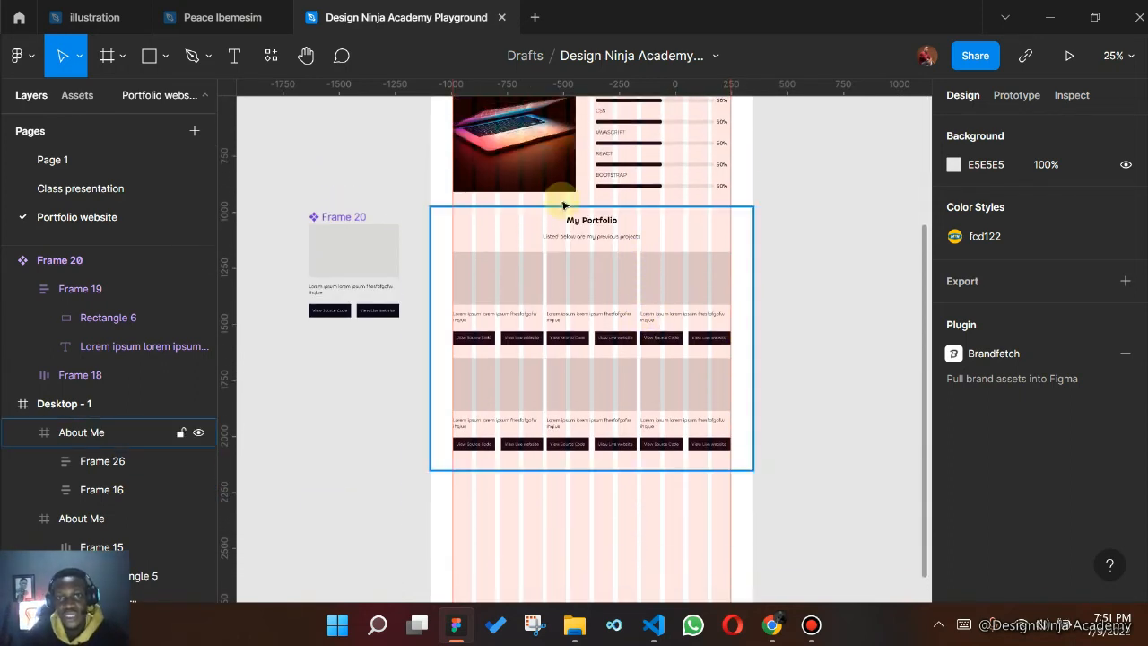
pyautogui.click(589, 224)
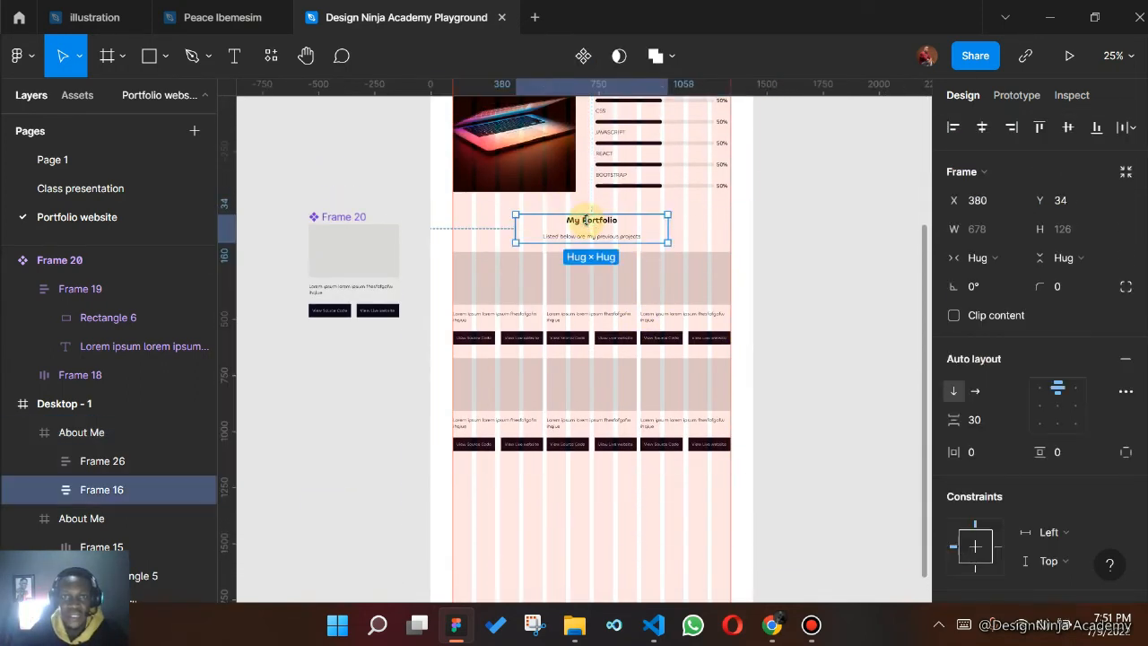
pyautogui.click(845, 246)
pyautogui.click(598, 262)
pyautogui.hotkey('ctrl', 'd')
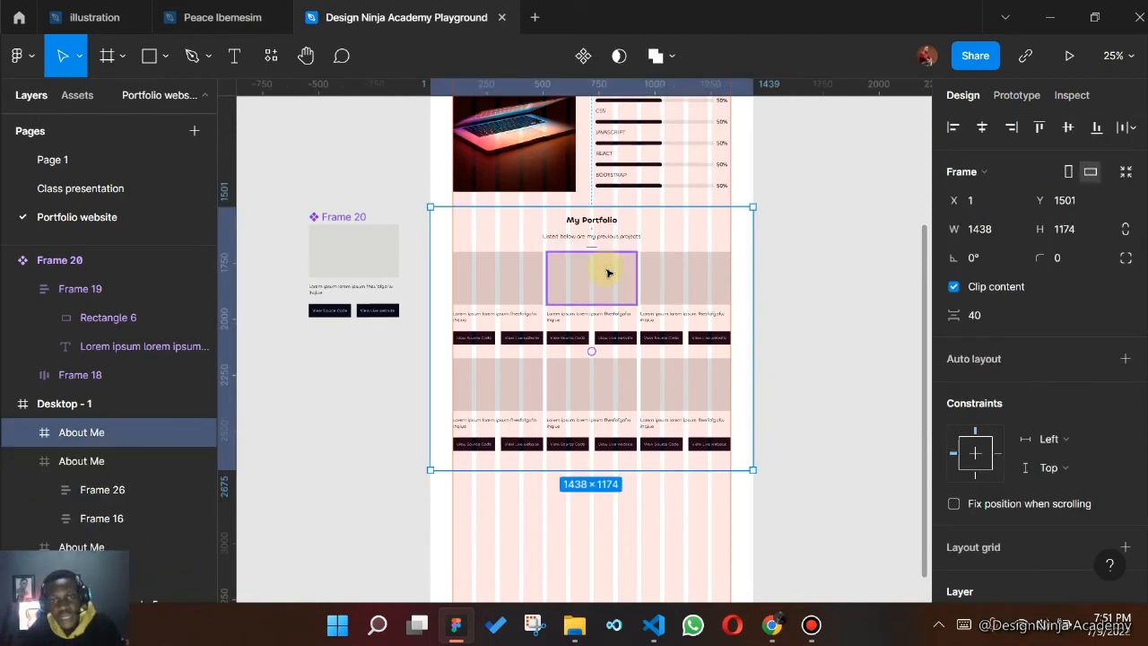
pyautogui.moveTo(605, 101); pyautogui.dragTo(610, 335)
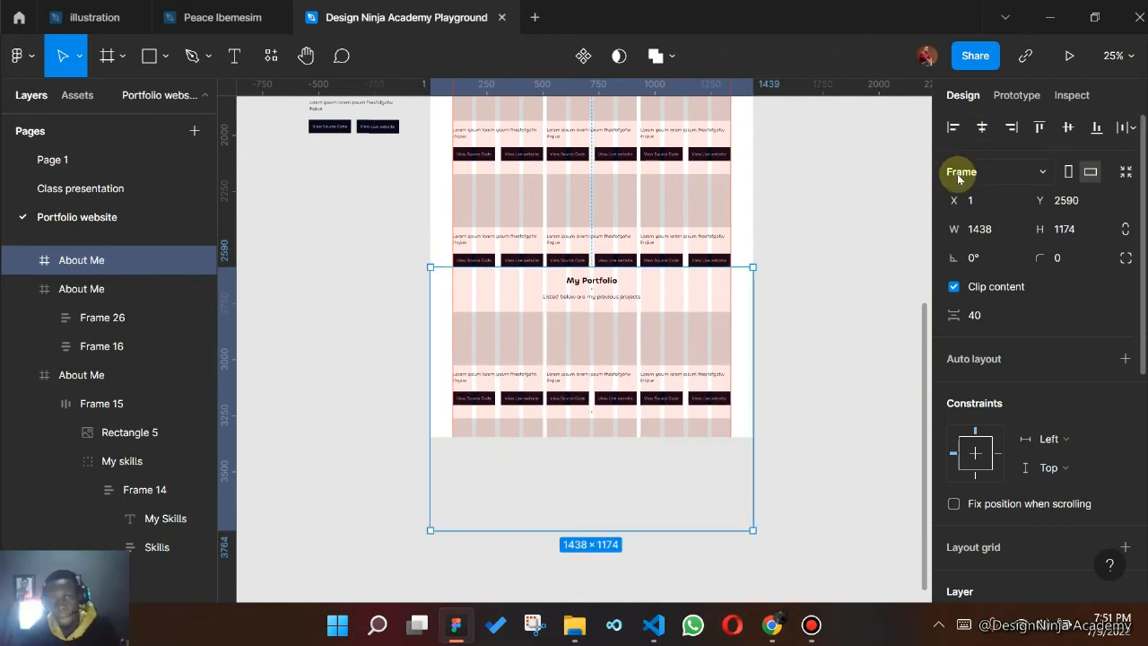
# - Nudge the duplicated section frame down to about Y 2635, leaving a gap below the last card row
pyautogui.hotkey('shift', 'Down')
pyautogui.press('Down')
pyautogui.press('Down')
pyautogui.hotkey('shift', 'Down')
pyautogui.hotkey('shift', 'Down')
pyautogui.hotkey('shift', 'Down')
pyautogui.hotkey('shift', 'Down')
pyautogui.press('Down')
pyautogui.press('Down')
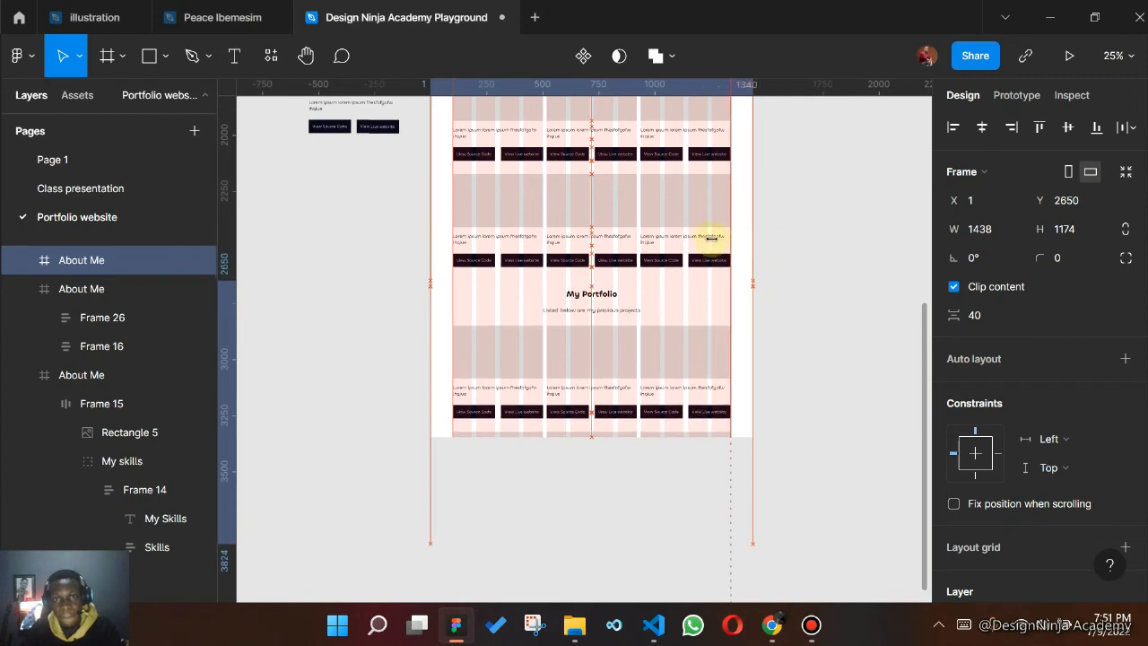
pyautogui.press('Down')
pyautogui.press('Down')
pyautogui.hotkey('shift', 'Up')
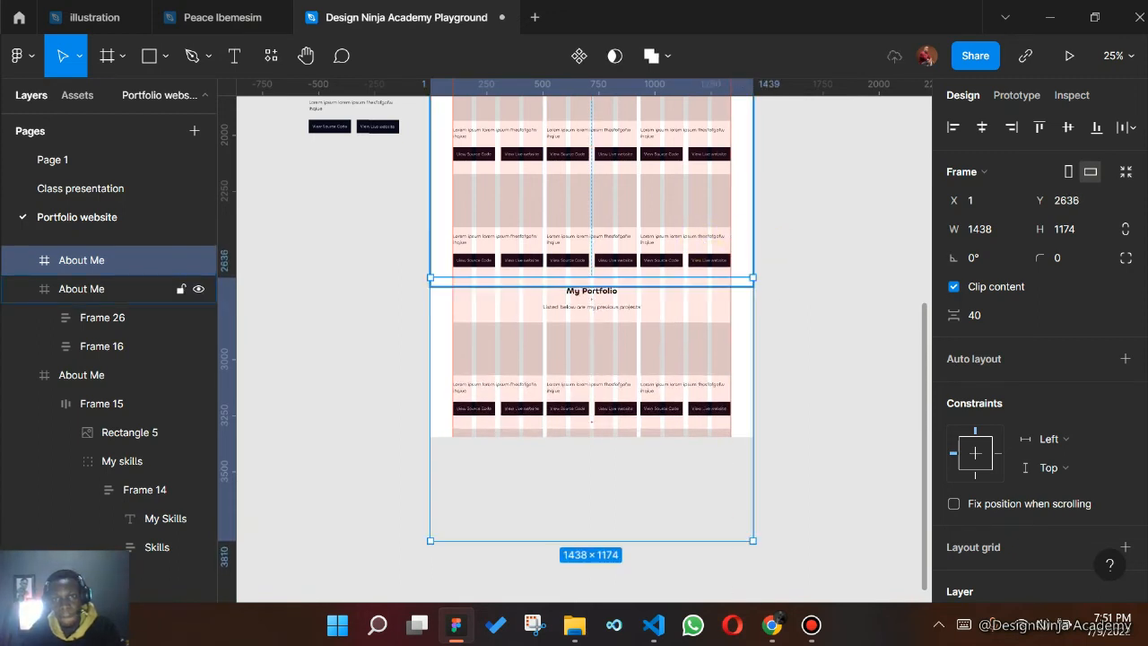
# - Delete the card grid from the duplicated section and reduce the section frame's height to about 668
pyautogui.doubleClick(557, 353)
pyautogui.press('Delete')
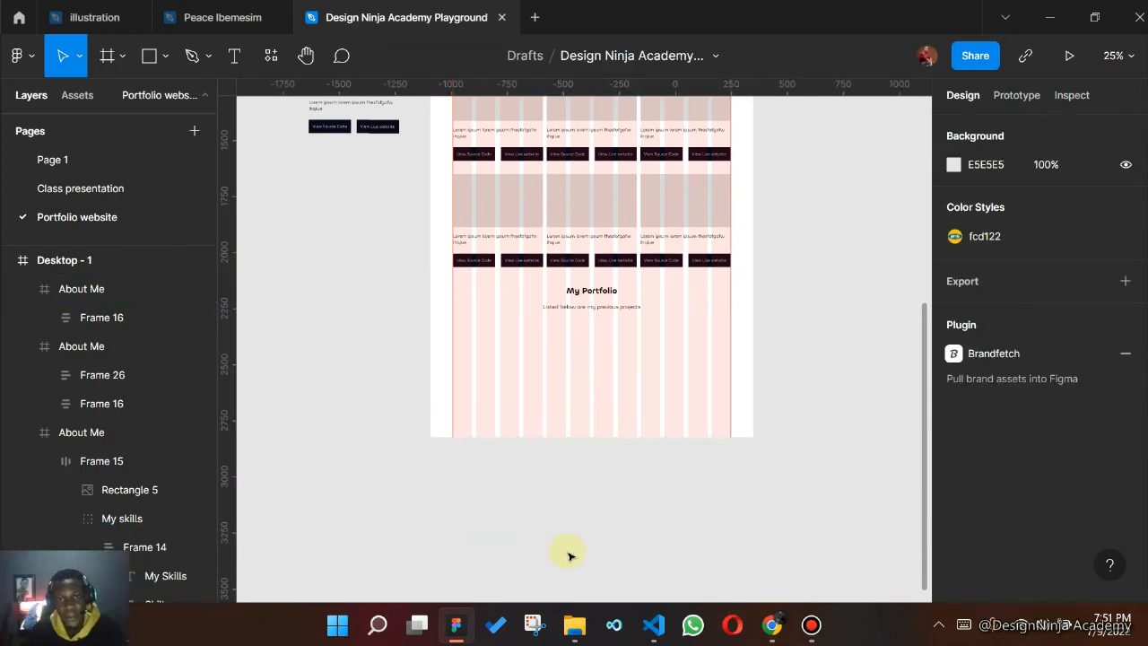
pyautogui.click(562, 430)
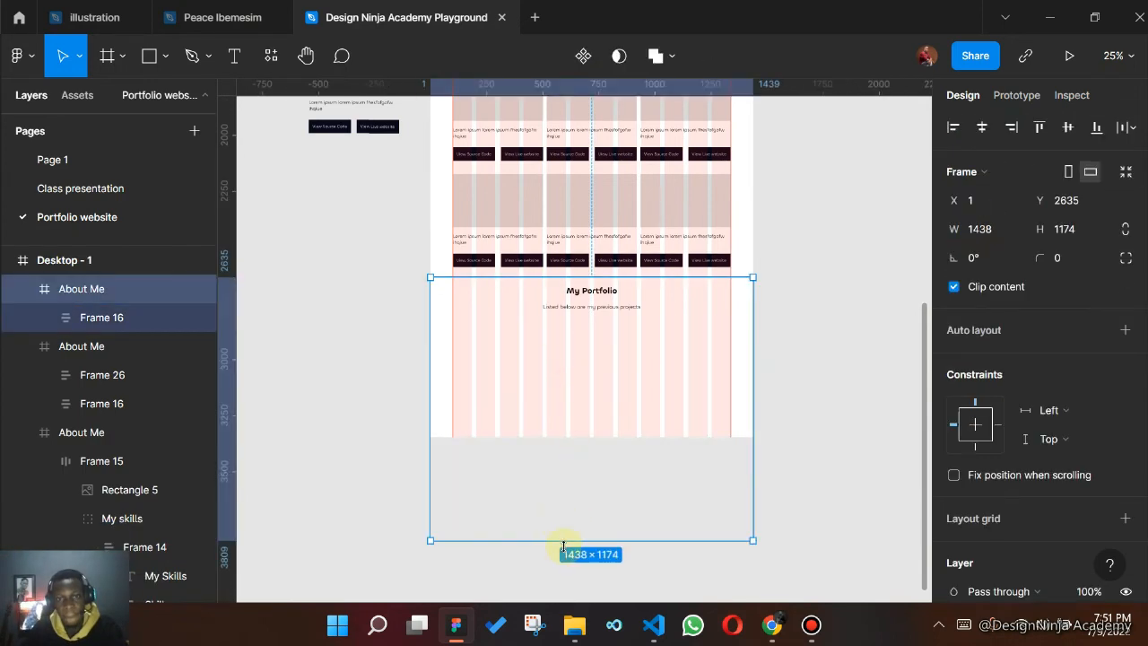
pyautogui.moveTo(559, 542); pyautogui.dragTo(551, 428)
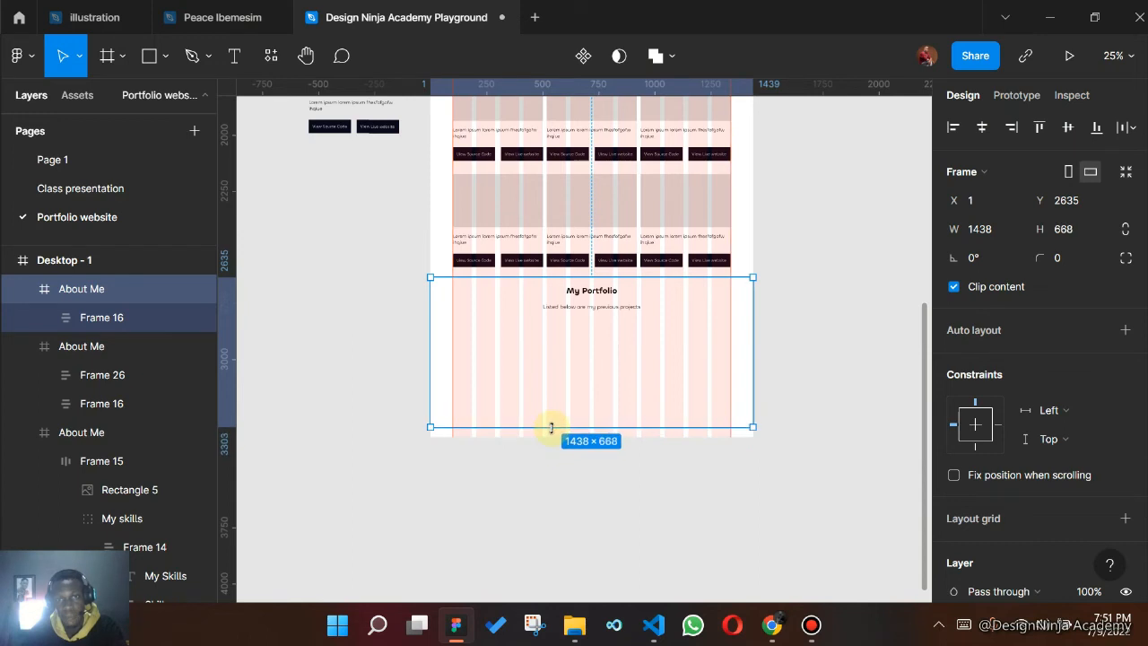
# - Change the duplicated section's heading to "Contact Me"
pyautogui.click(591, 297)
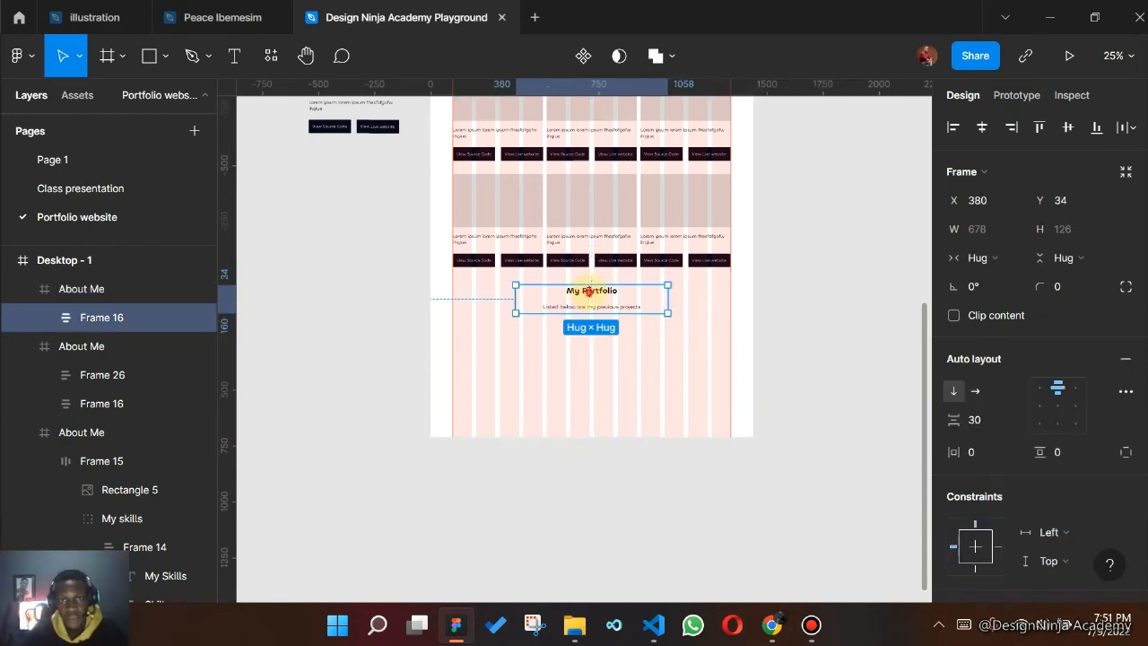
pyautogui.click(589, 293)
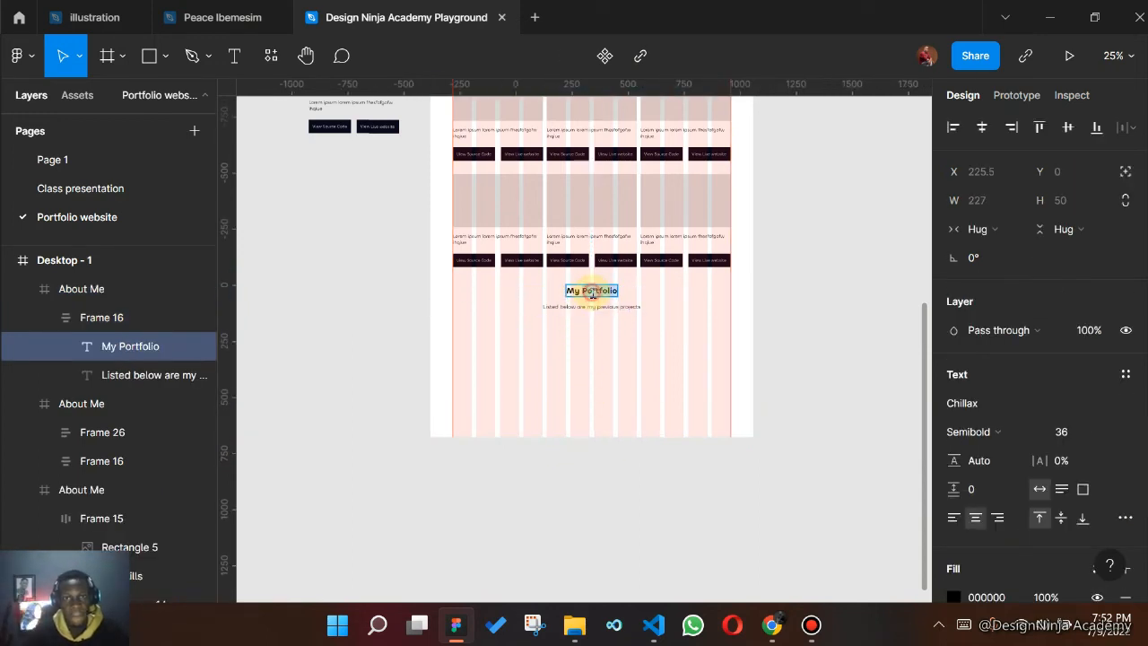
pyautogui.write('Co')
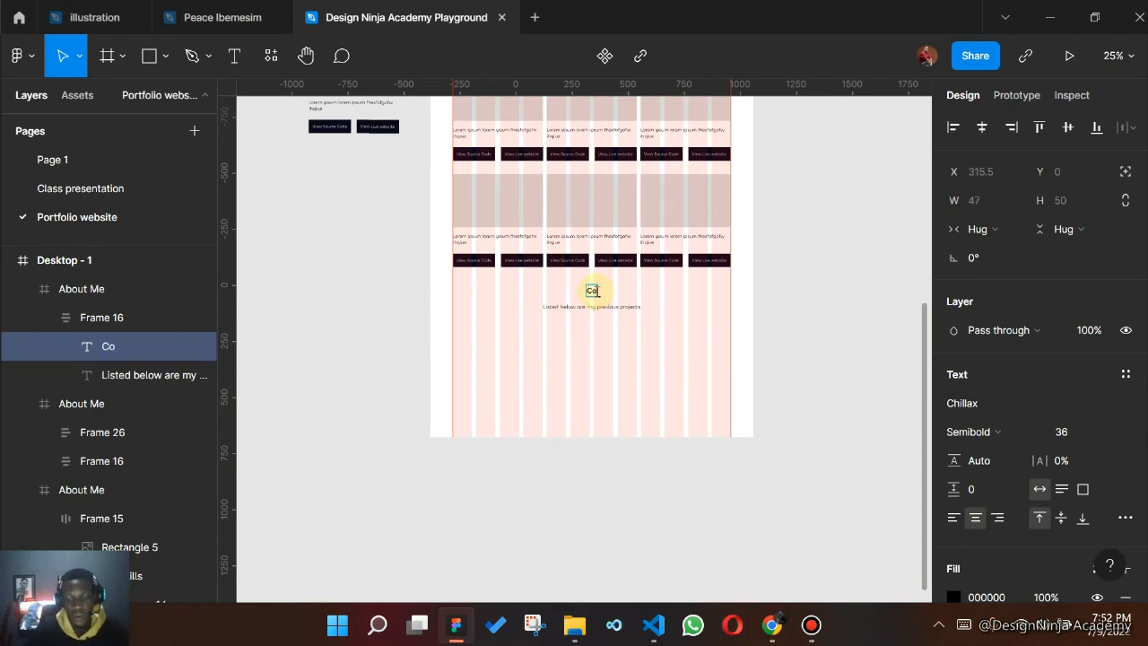
pyautogui.write('ntact Me')
# - Replace the subtitle under Contact Me with "You can reach out to me by chatting me up online or sending an email"
pyautogui.doubleClick(605, 309)
pyautogui.write('You ca')
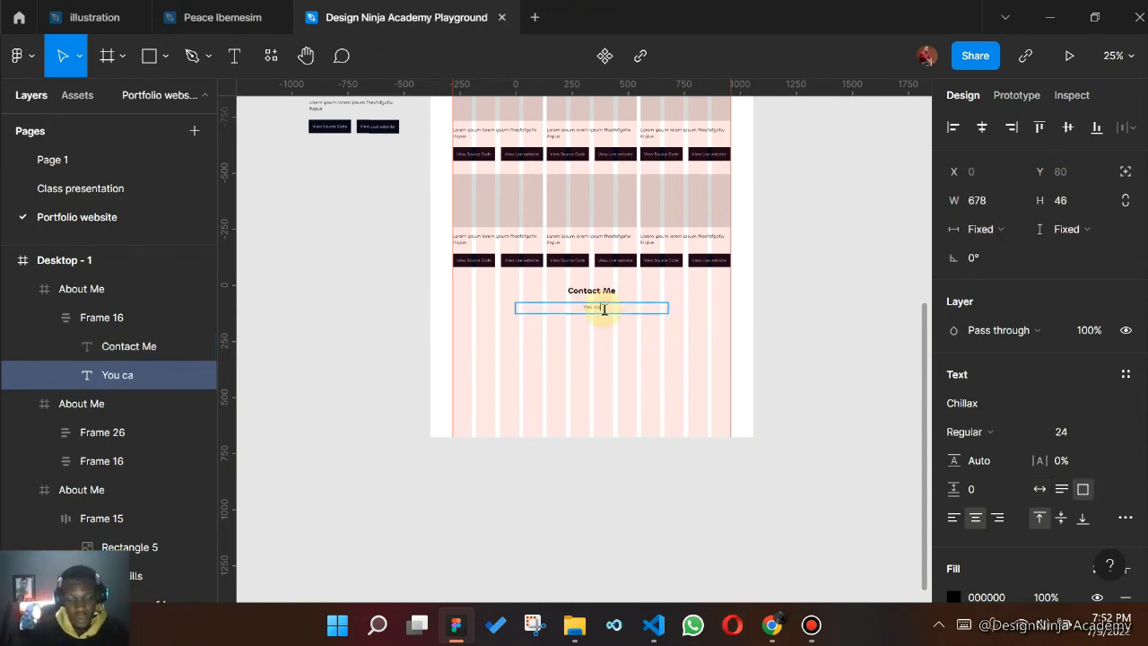
pyautogui.write('n reach out to')
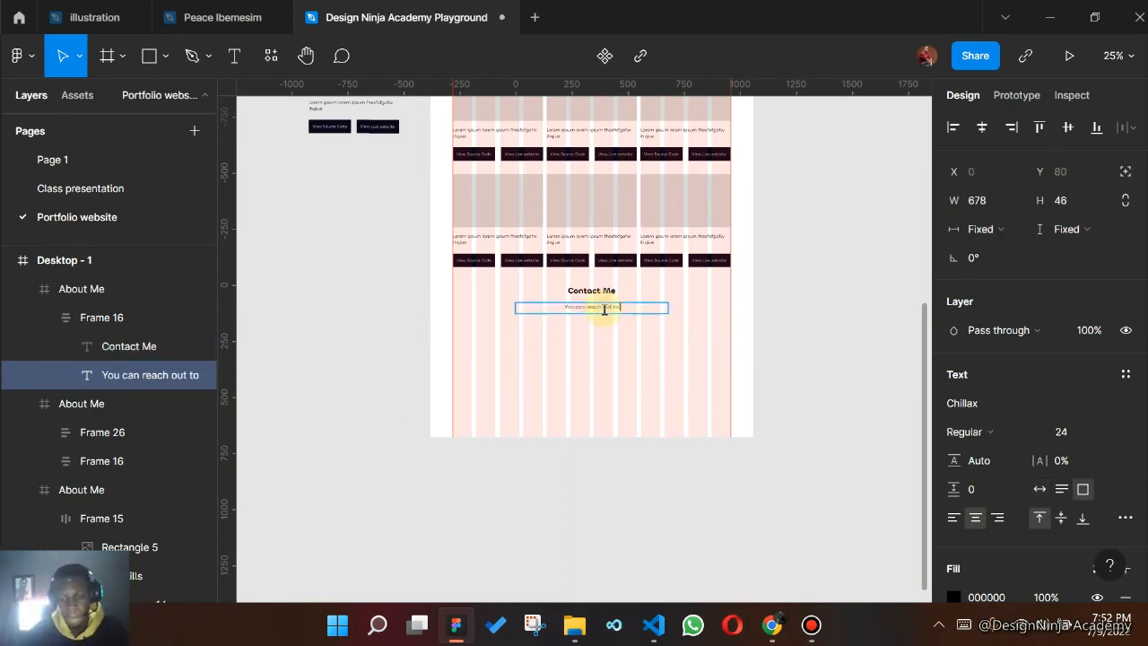
pyautogui.write(' me by call')
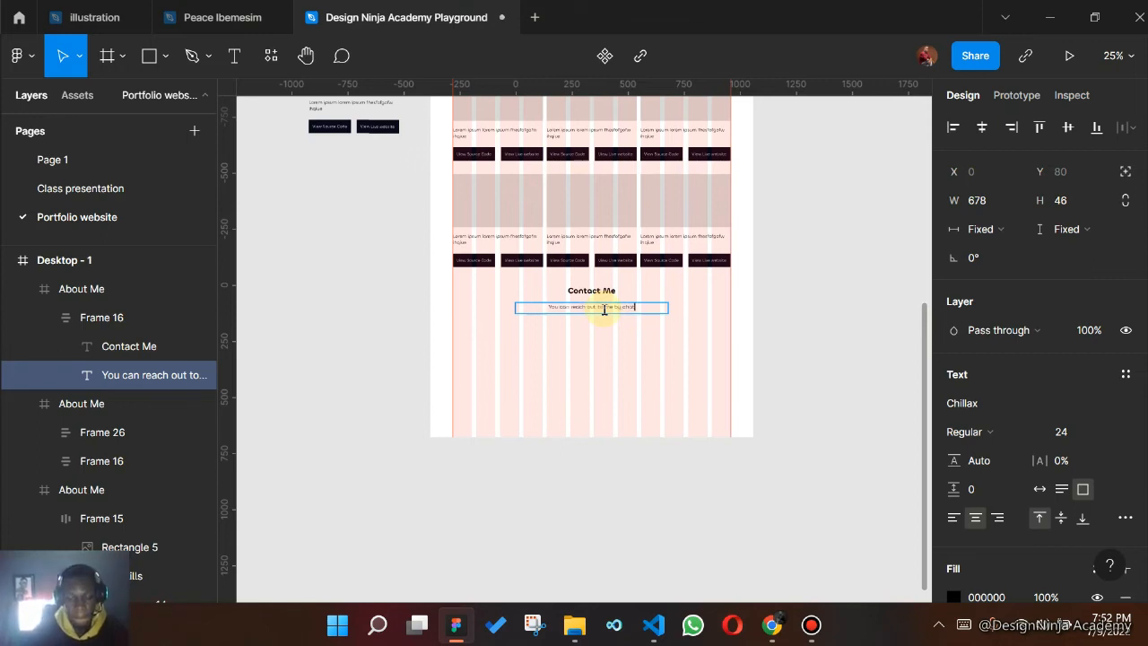
pyautogui.write(' chatting me up online via')
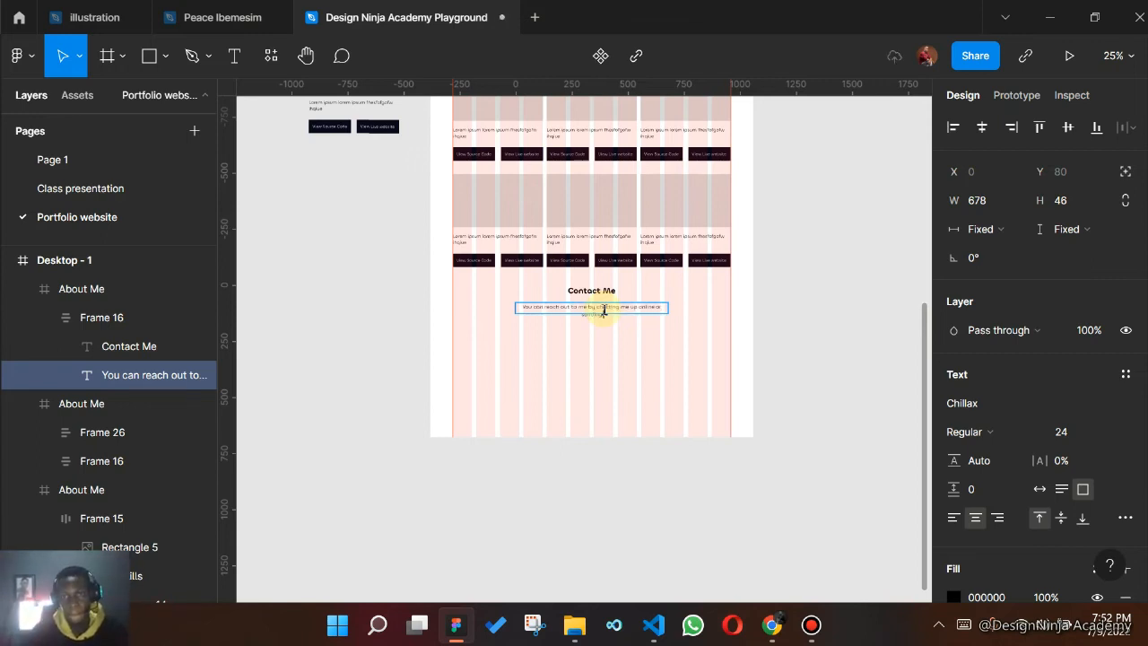
pyautogui.press('Escape')
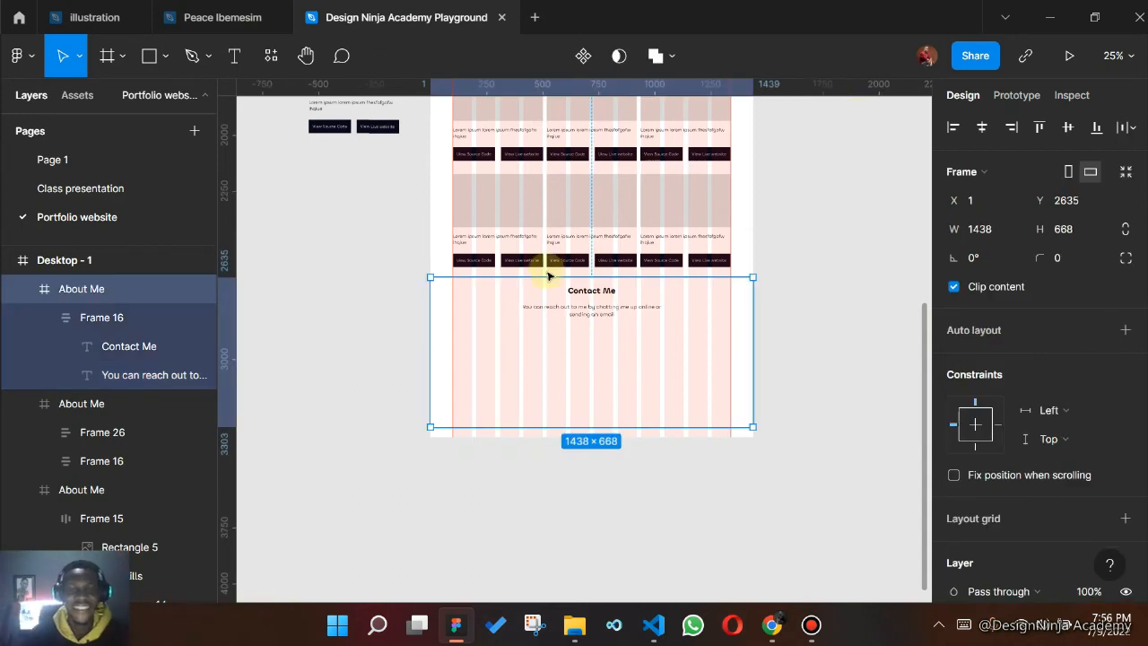
# - Add a "Telephone:" text label below the subtitle near the left margin of the Contact Me section
pyautogui.hotkey('shift', '2')
pyautogui.moveTo(543, 349)
pyautogui.mouseDown()
pyautogui.moveTo(492, 333)
pyautogui.moveTo(521, 351)
pyautogui.mouseUp()
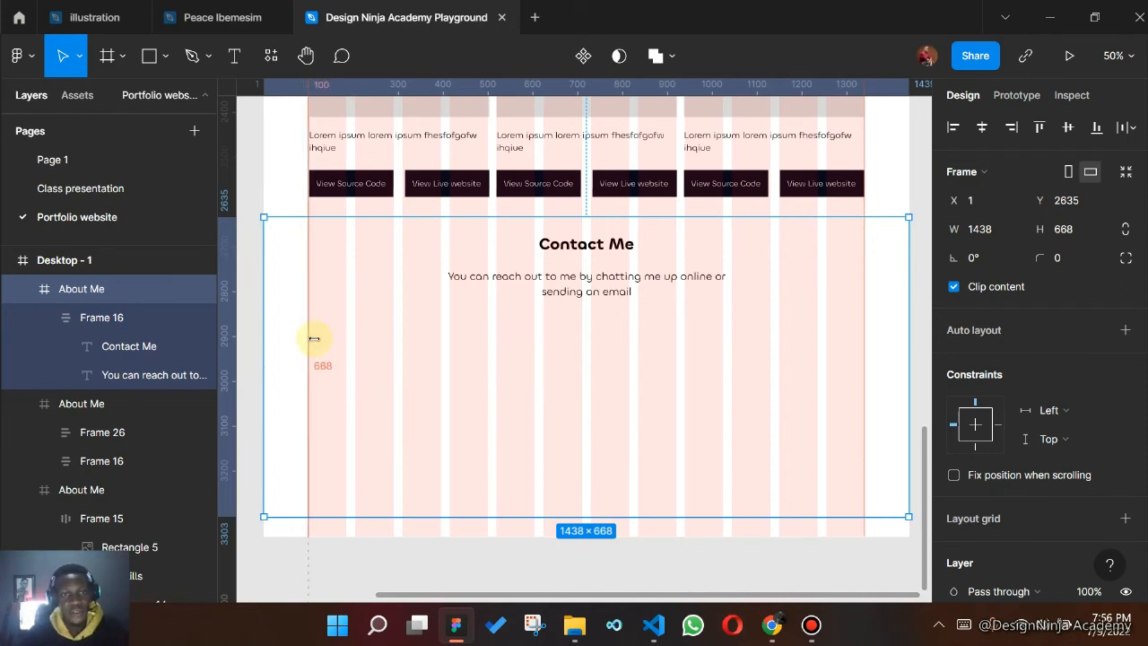
pyautogui.press('t')
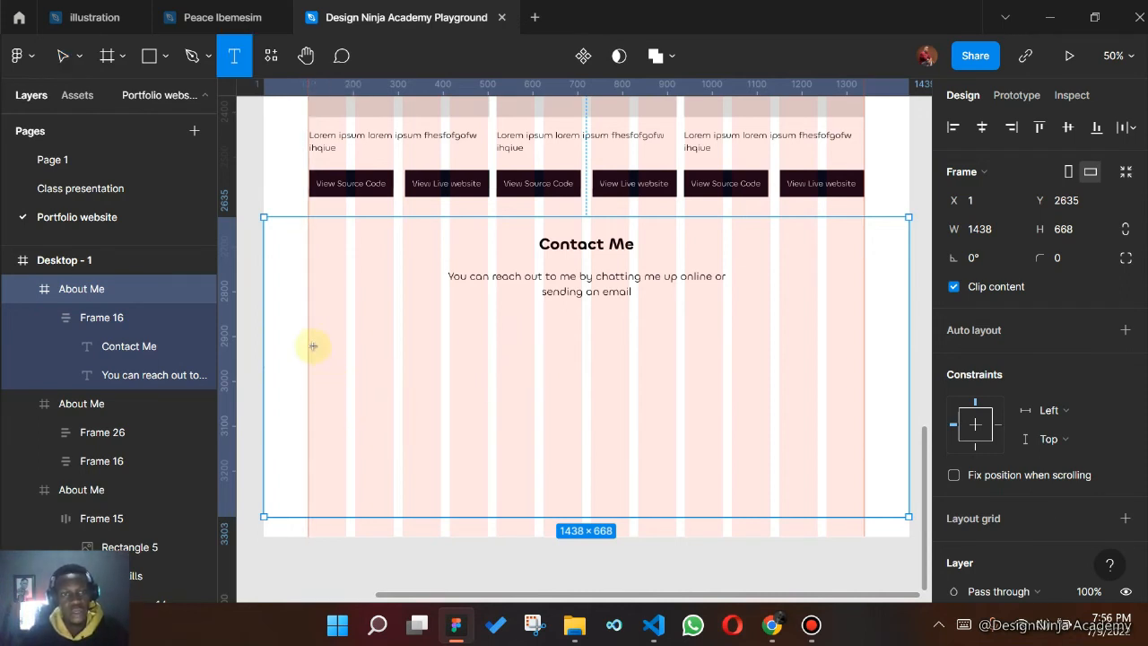
pyautogui.click(313, 345)
pyautogui.write('te')
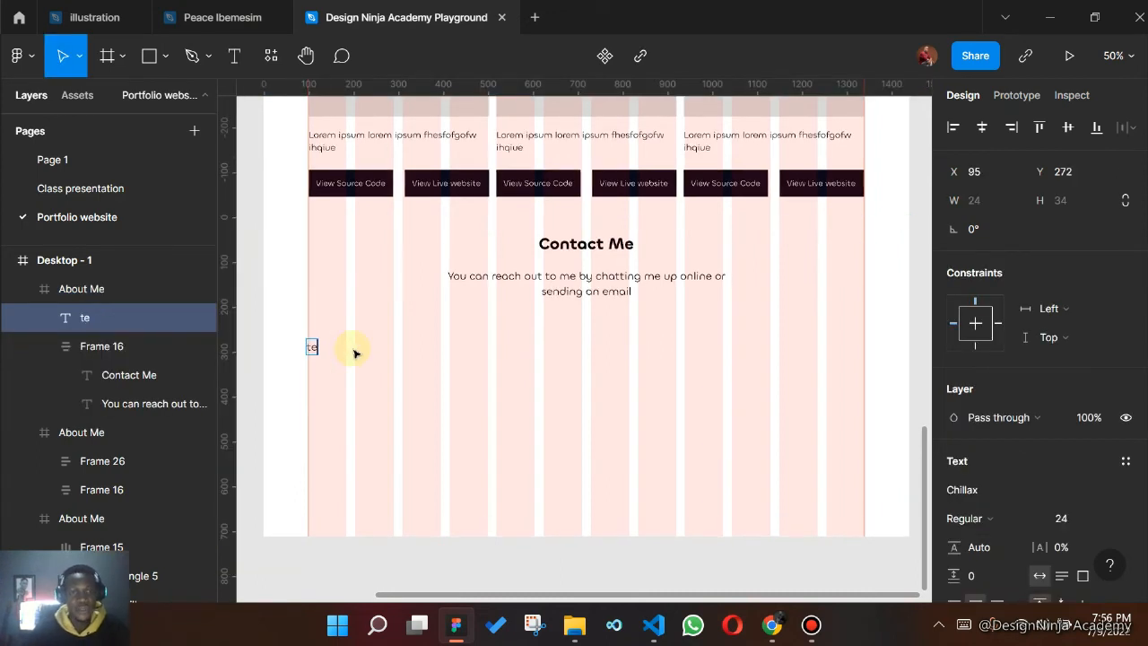
pyautogui.press('BackSpace')
pyautogui.press('BackSpace')
pyautogui.write('T')
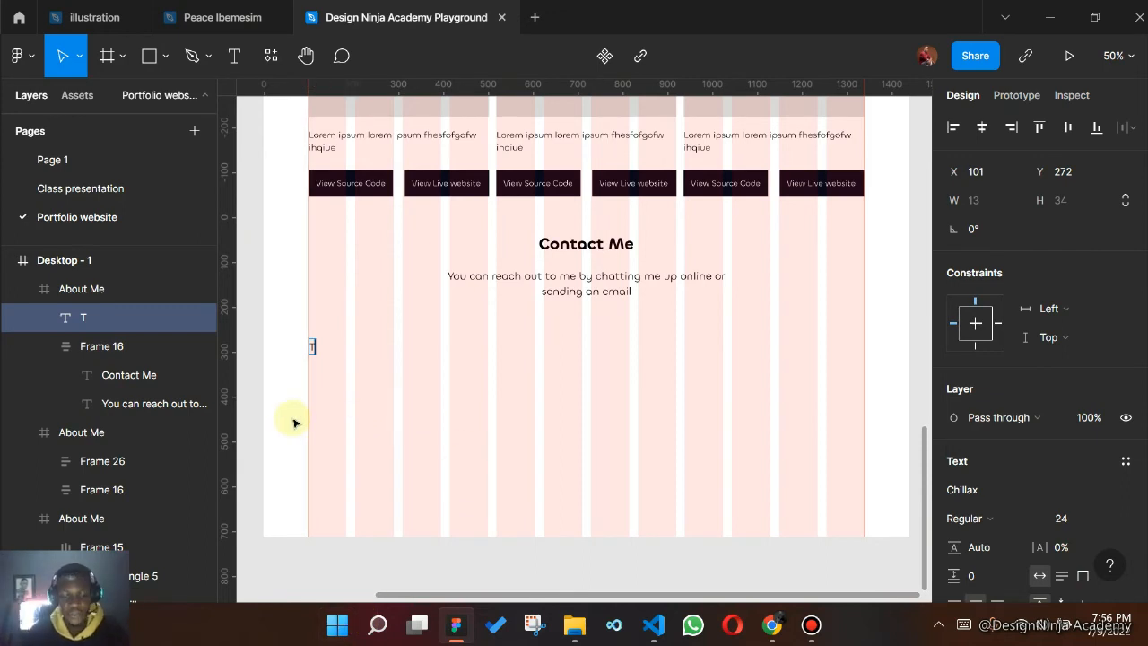
pyautogui.write('ele')
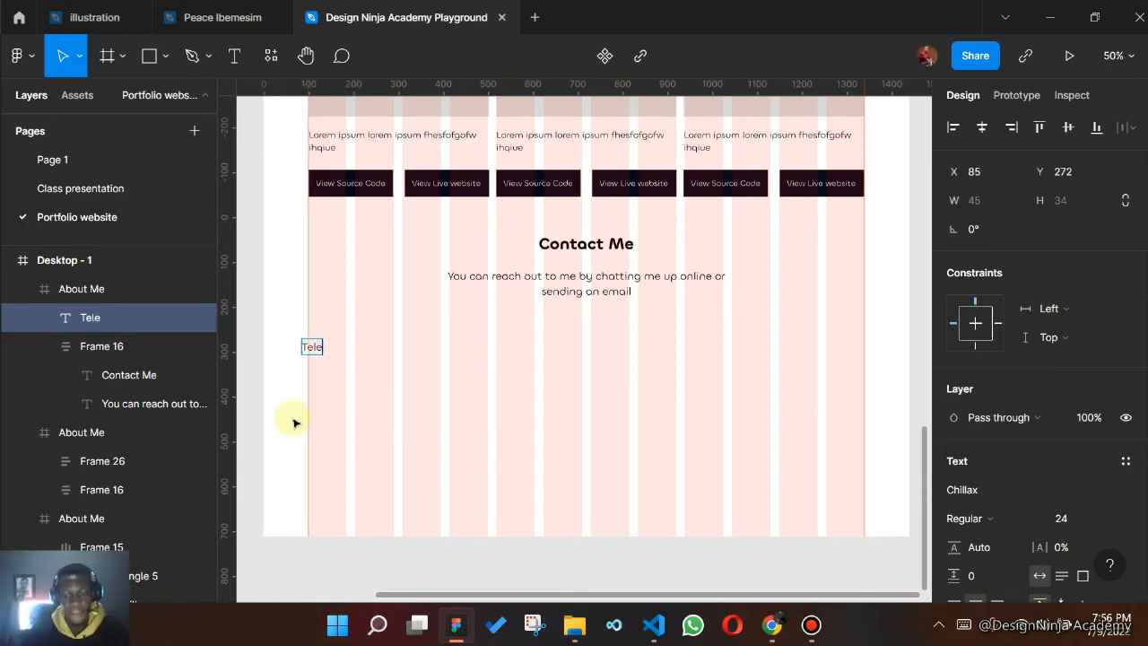
pyautogui.write('phone')
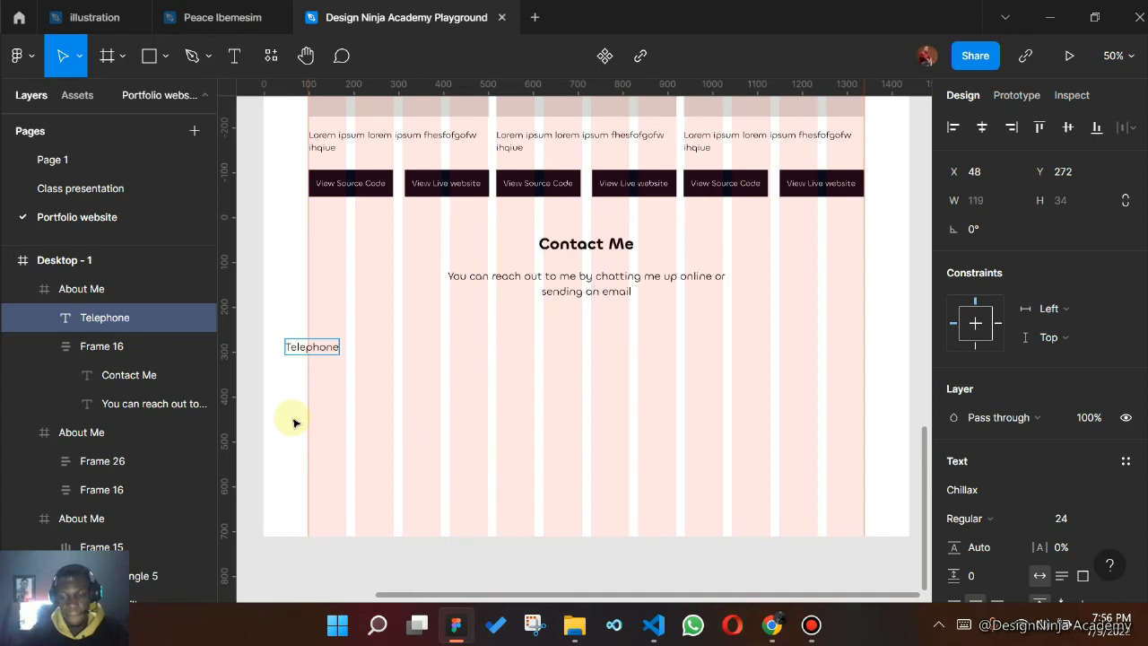
pyautogui.write(':')
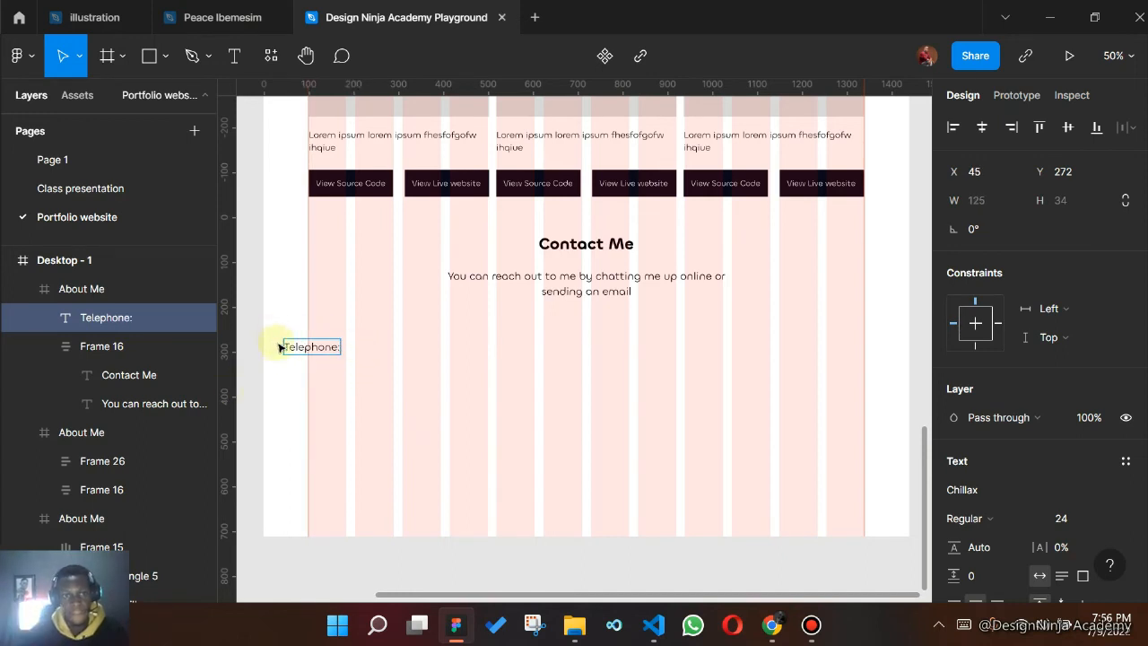
# - Move the Telephone label to X 99, aligning it with the left edge of the layout grid
pyautogui.click(314, 346)
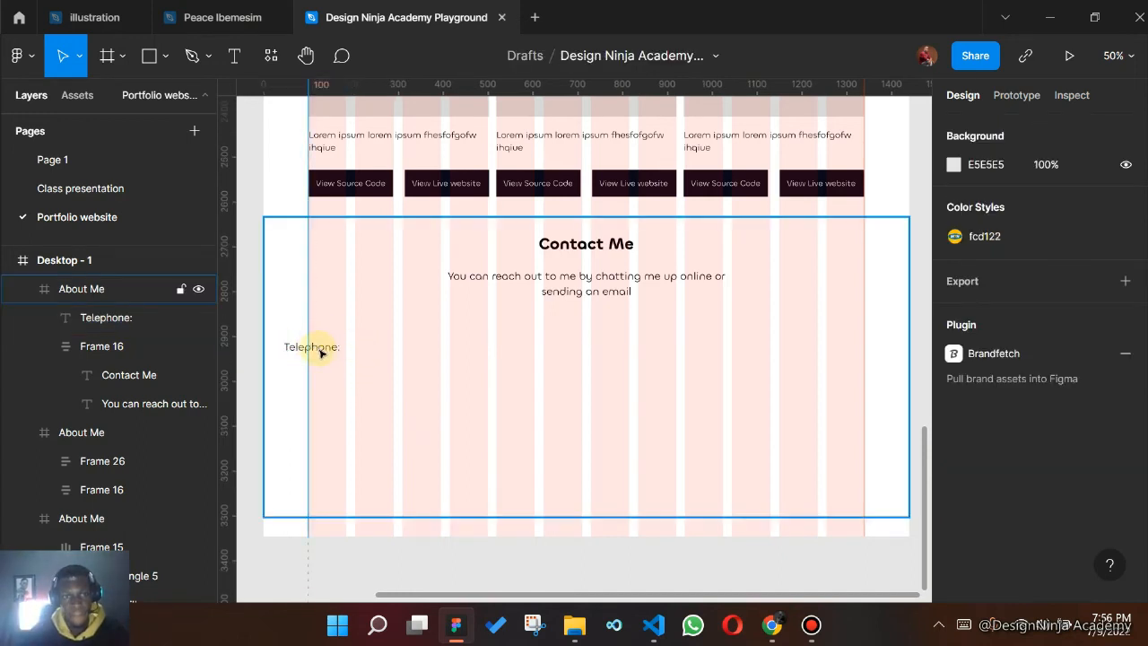
pyautogui.doubleClick(321, 353)
pyautogui.moveTo(321, 353); pyautogui.dragTo(343, 349)
pyautogui.moveTo(811, 625)
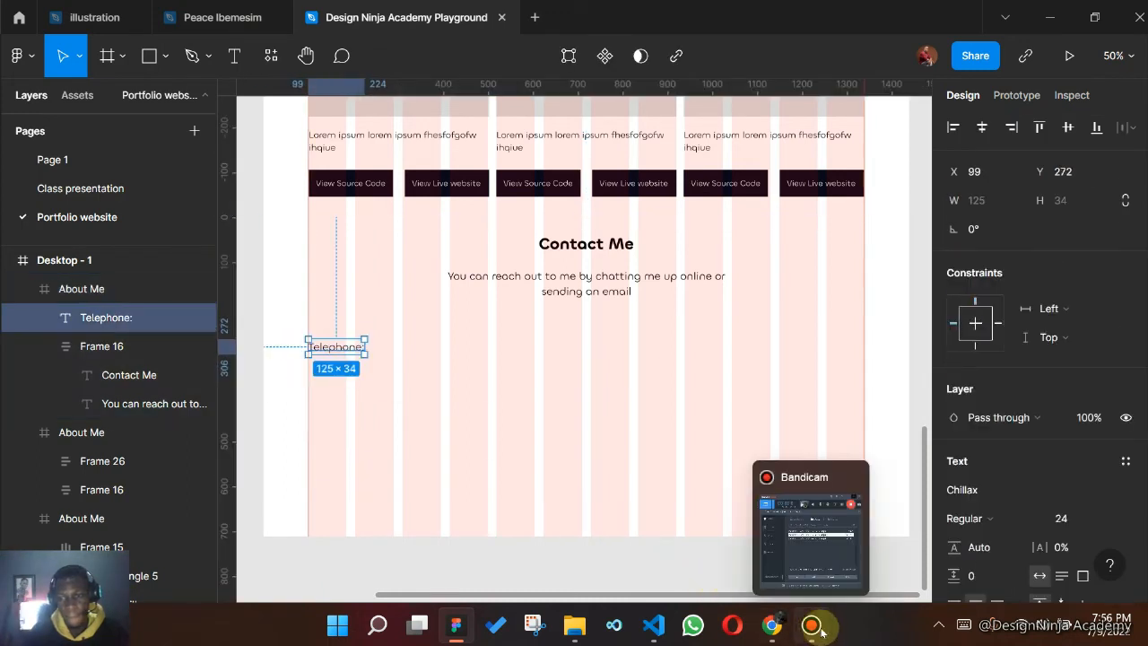
pyautogui.click(837, 566)
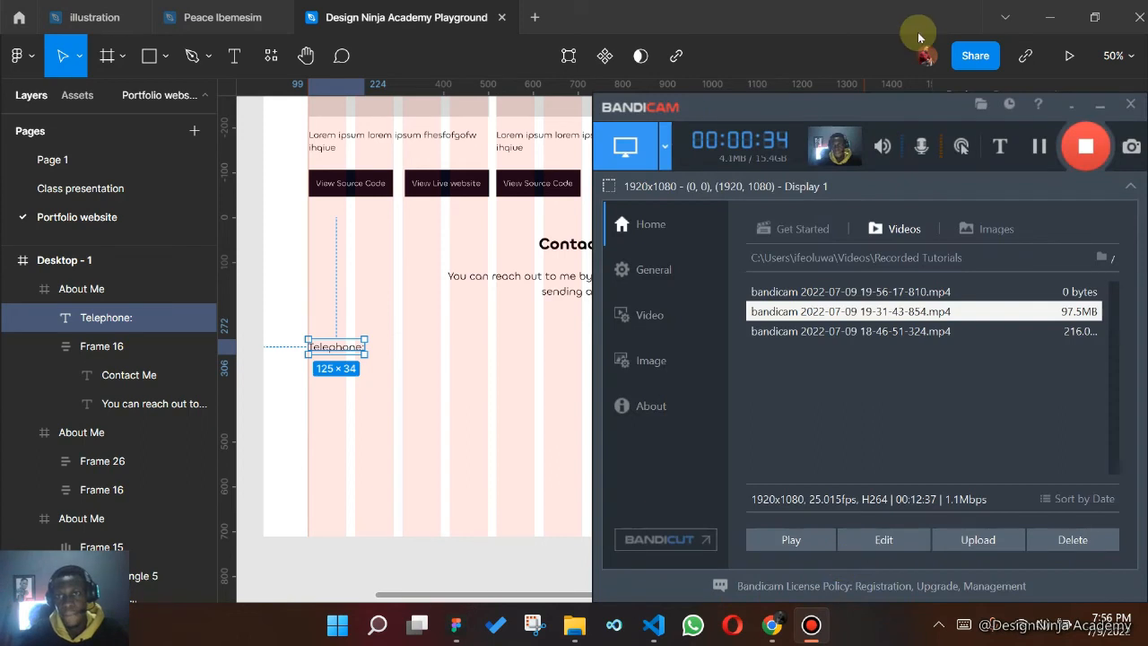
pyautogui.click(1100, 105)
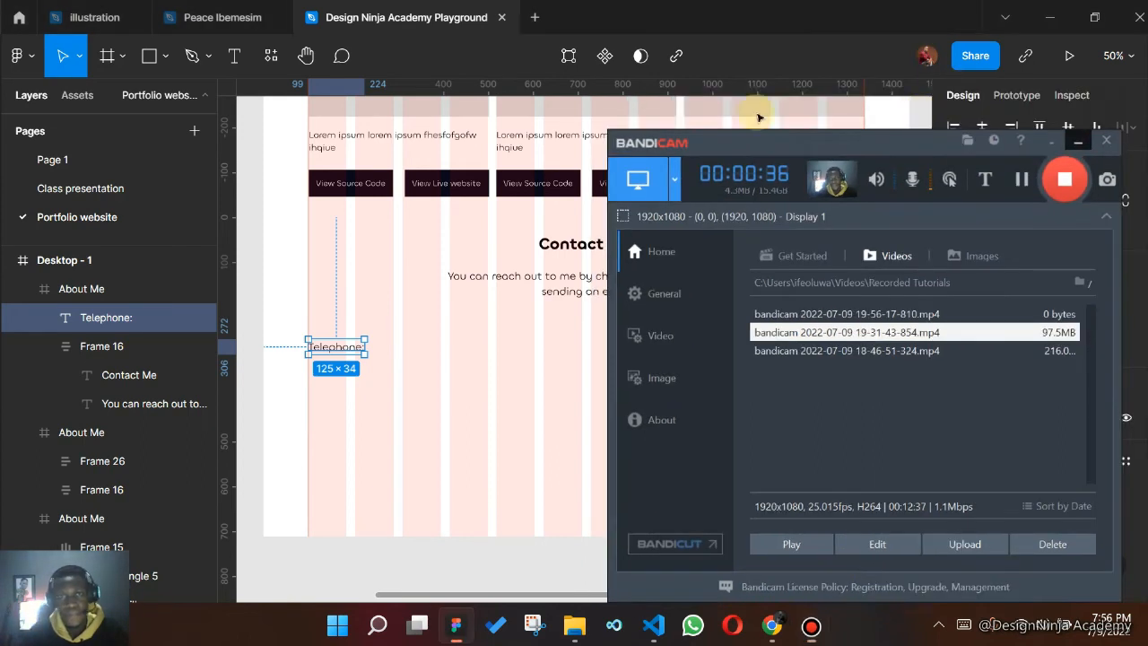
# - Open the Telephone label for editing with the cursor at the end of its text
pyautogui.doubleClick(347, 350)
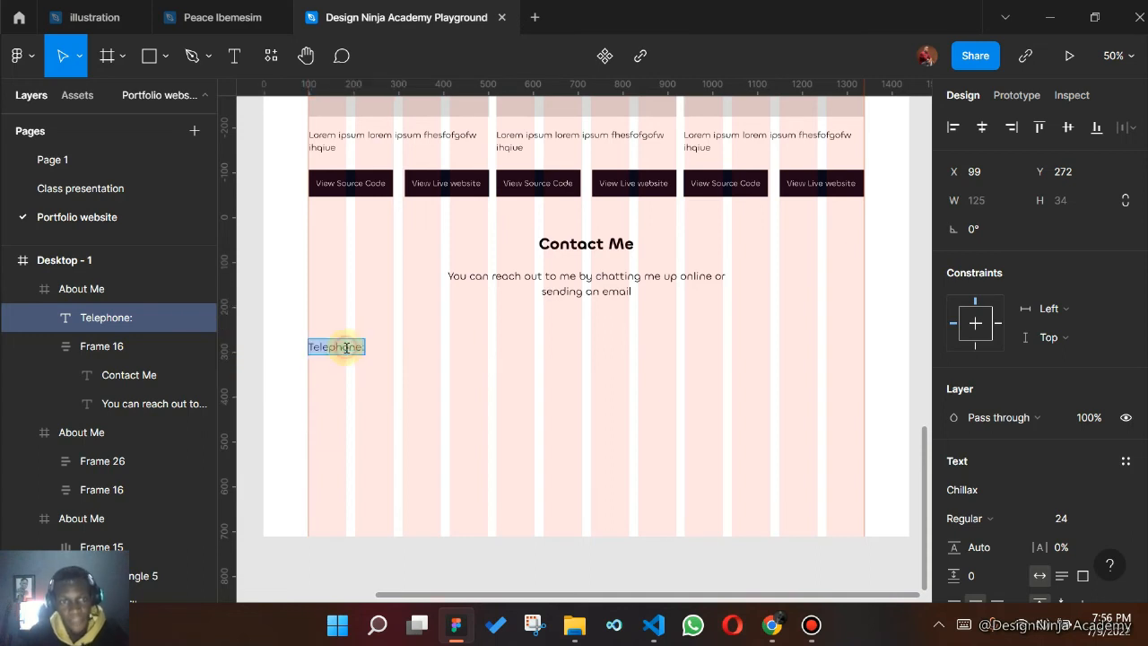
pyautogui.click(362, 347)
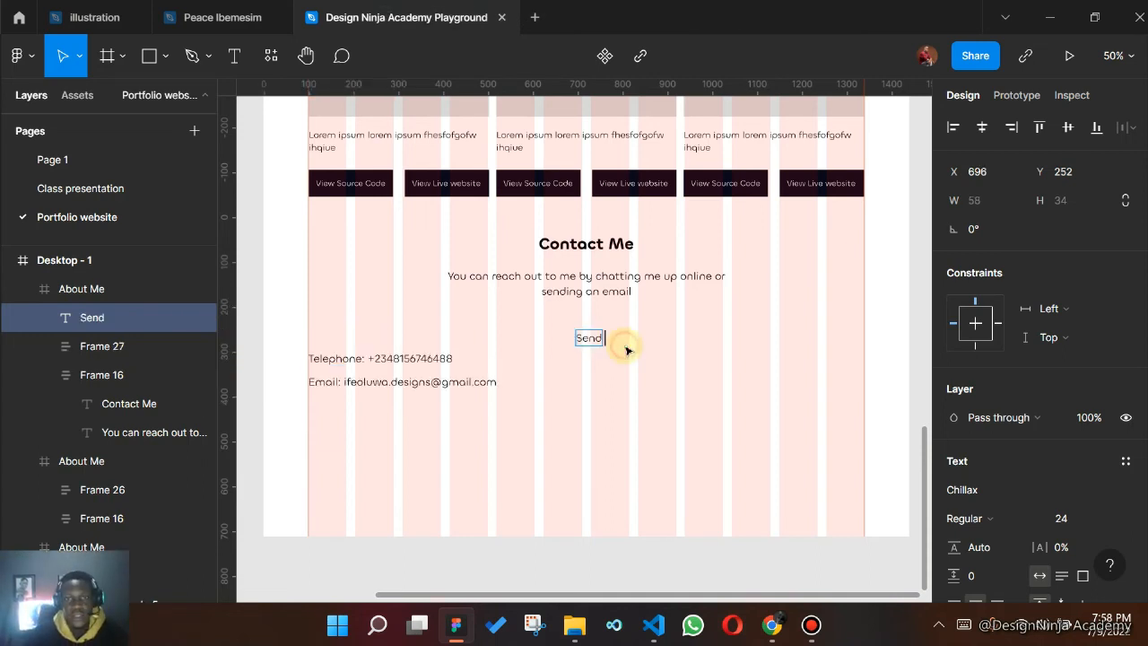
# - Complete the new text in the Contact Me section so it reads "Send Me A Message"
pyautogui.write('mE')
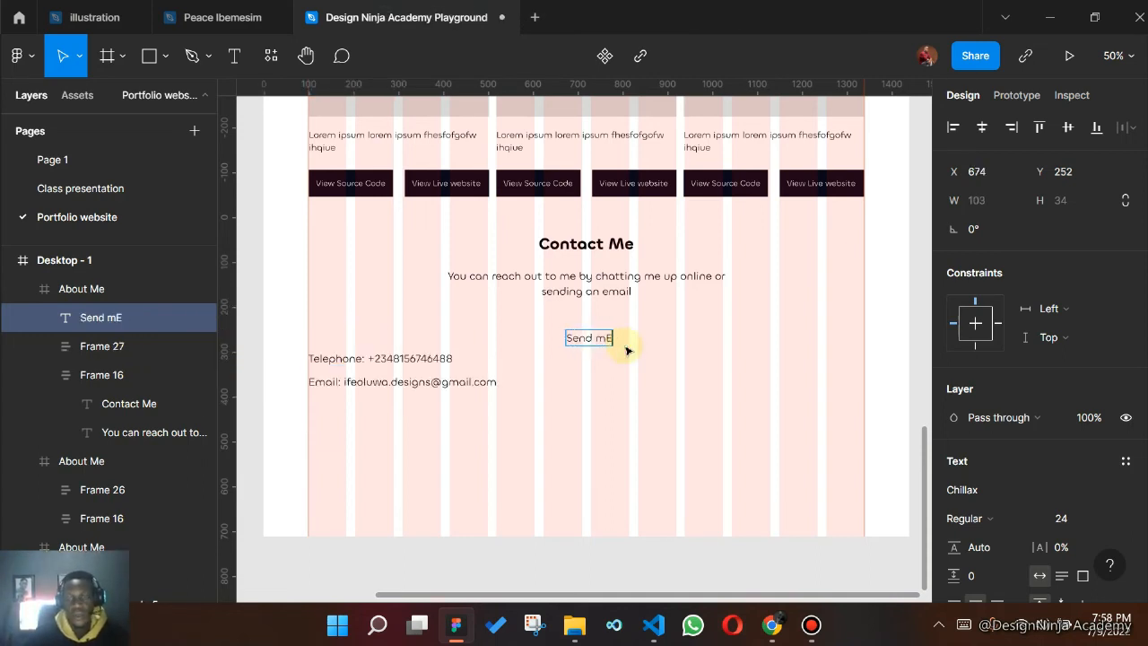
pyautogui.press('BackSpace')
pyautogui.press('BackSpace')
pyautogui.press('BackSpace')
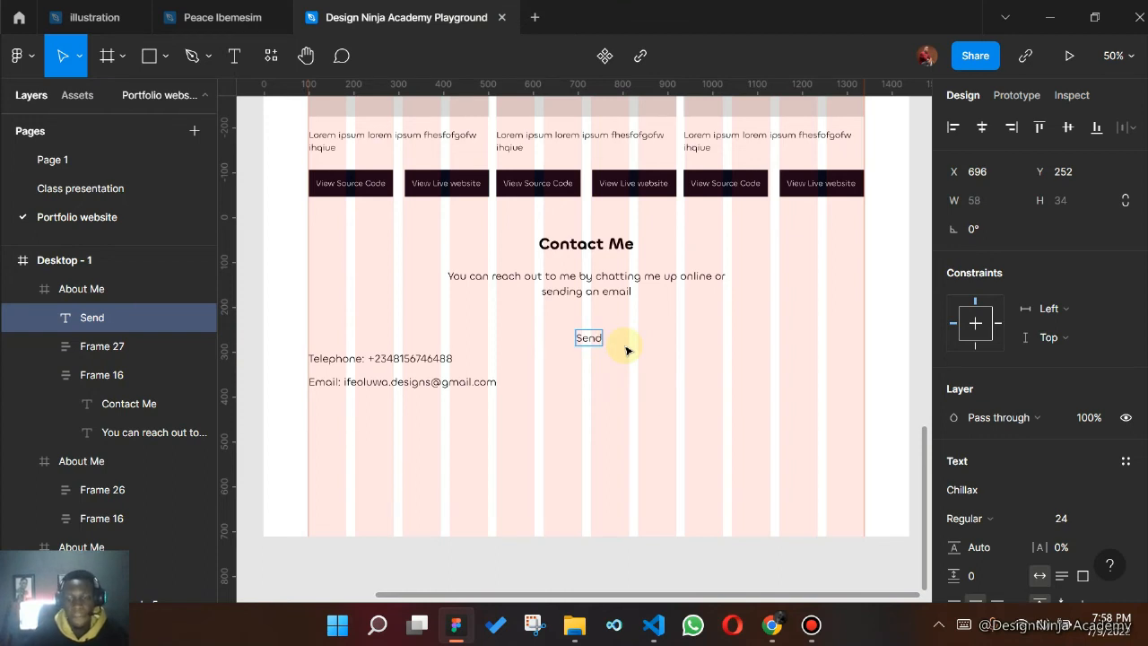
pyautogui.write('Me A ME')
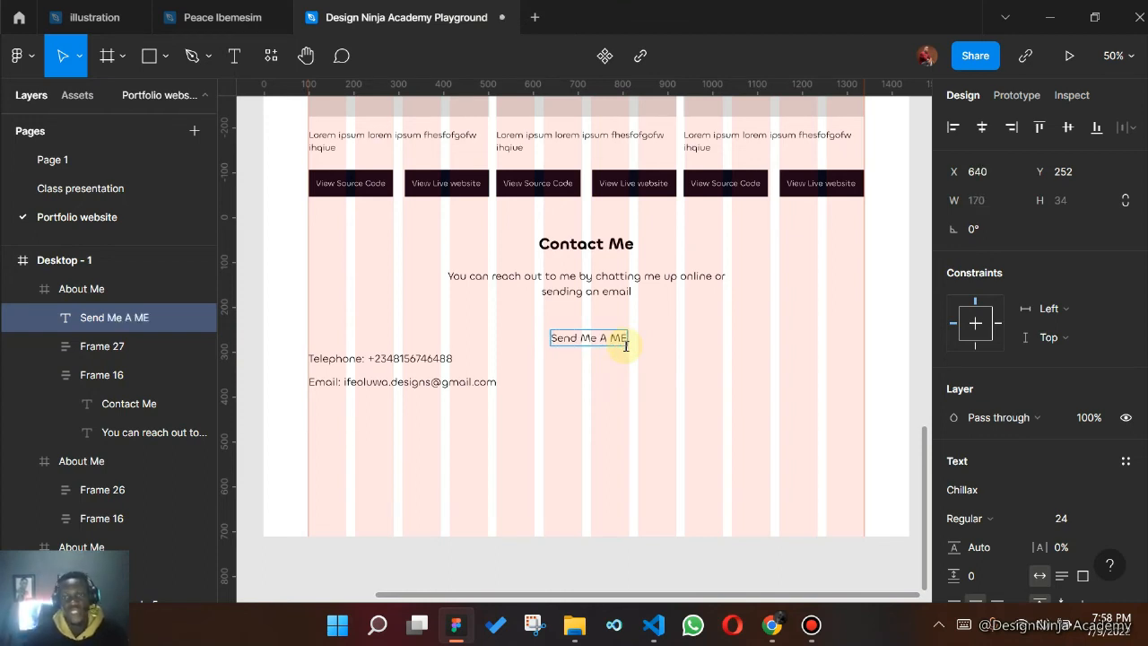
pyautogui.press('BackSpace')
pyautogui.write('essage')
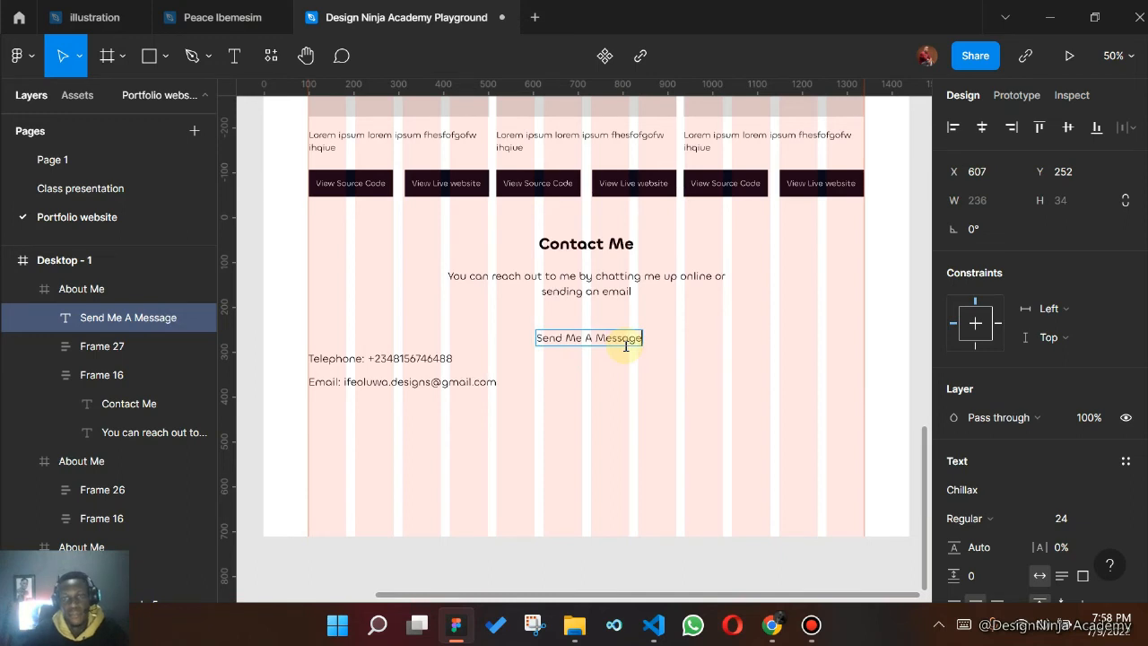
pyautogui.press('Escape')
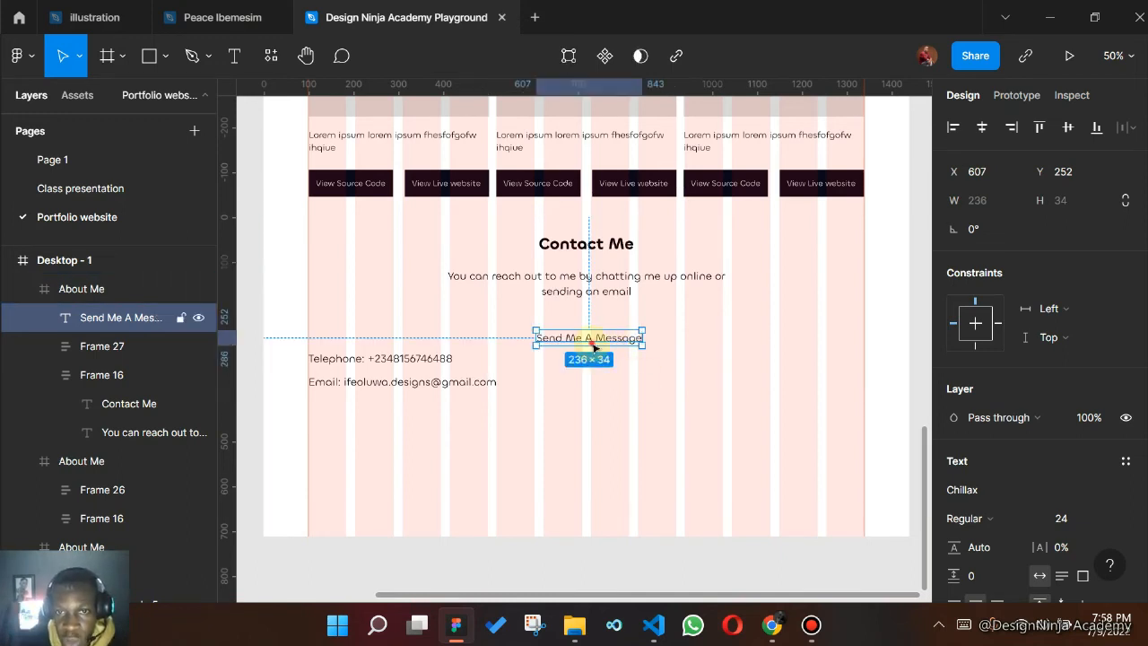
# - Set the "Send Me A Message" heading to Medium weight and move it to X 719, Y 232, beside the contact details
pyautogui.moveTo(590, 349); pyautogui.dragTo(650, 342)
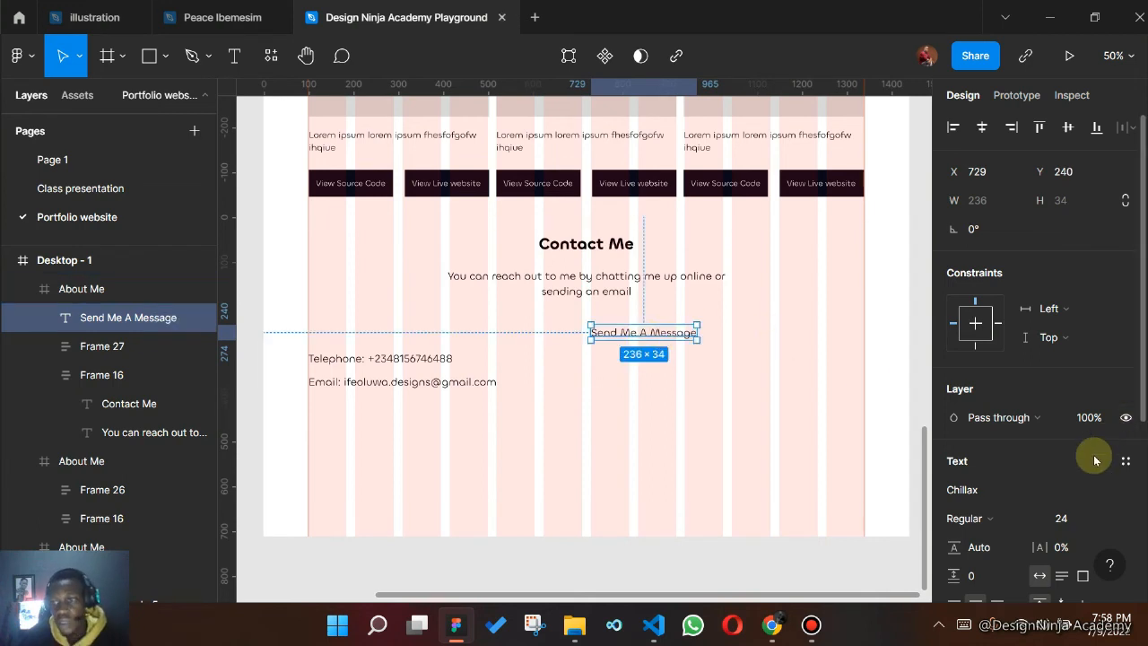
pyautogui.click(1029, 520)
pyautogui.click(990, 557)
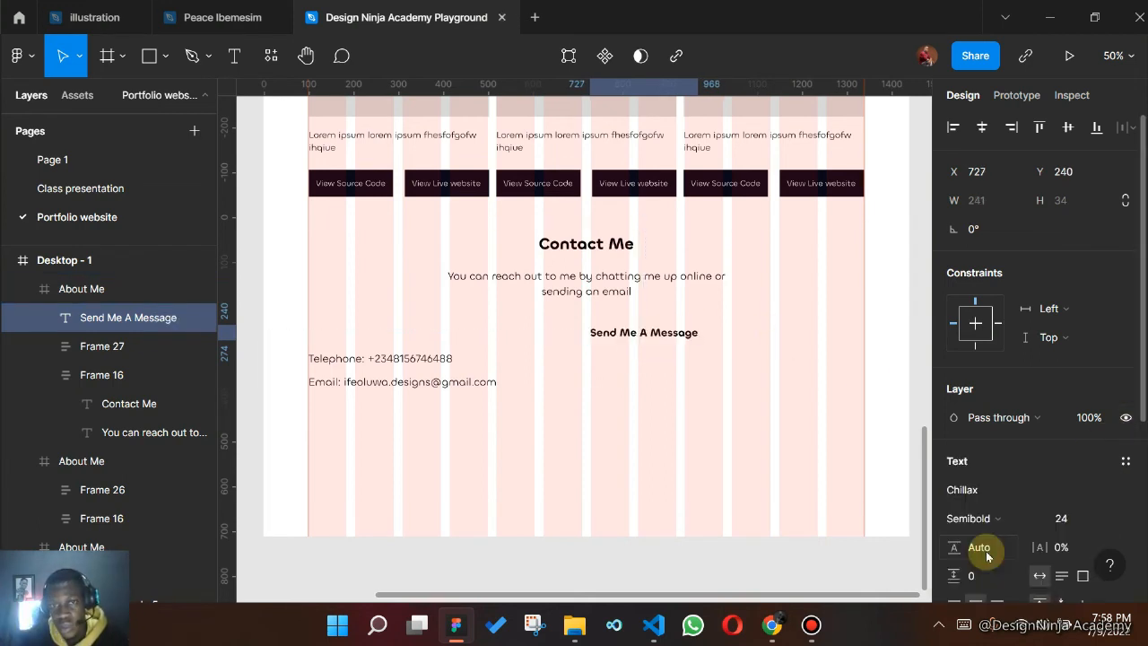
pyautogui.click(961, 515)
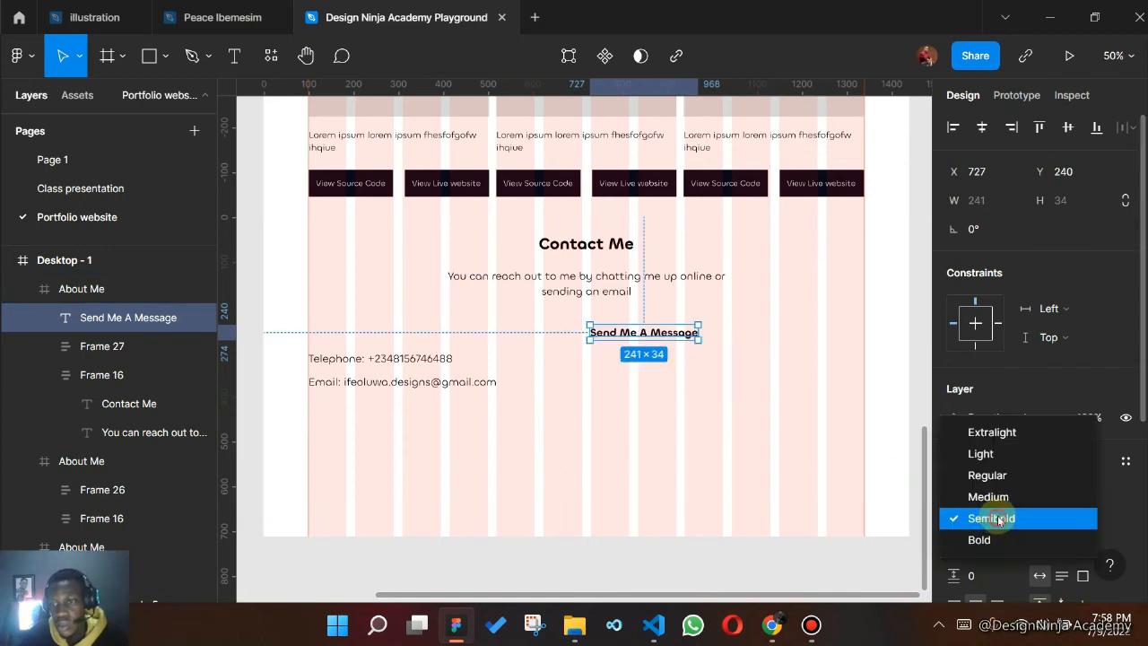
pyautogui.click(987, 496)
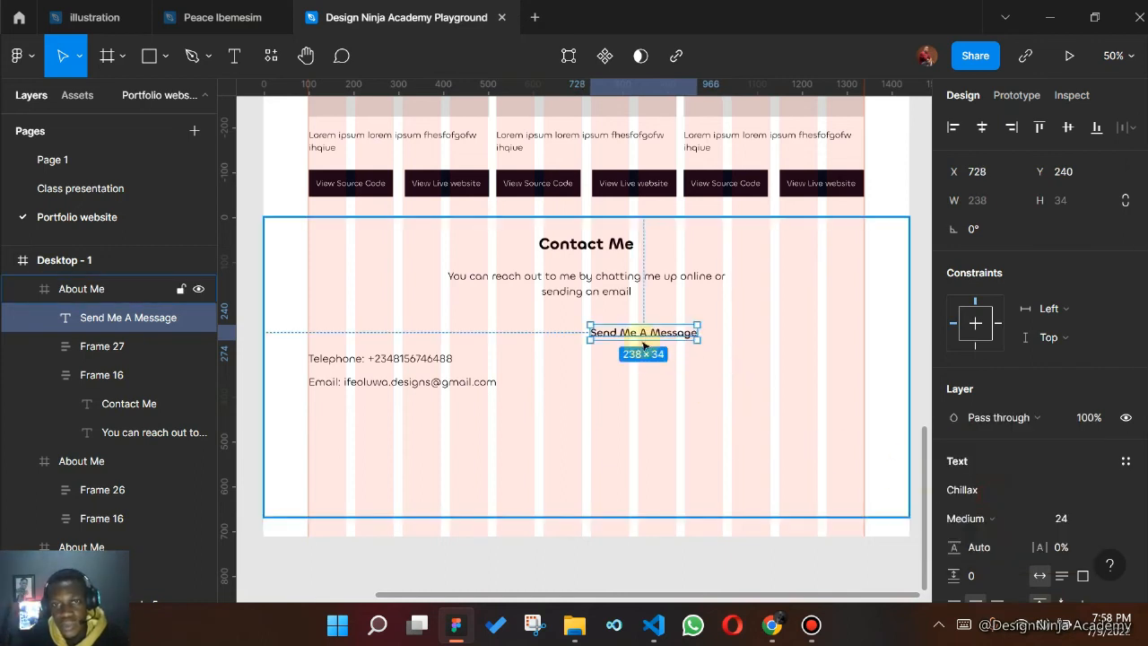
pyautogui.moveTo(631, 337)
pyautogui.mouseDown()
pyautogui.moveTo(674, 346)
pyautogui.moveTo(645, 339)
pyautogui.mouseUp()
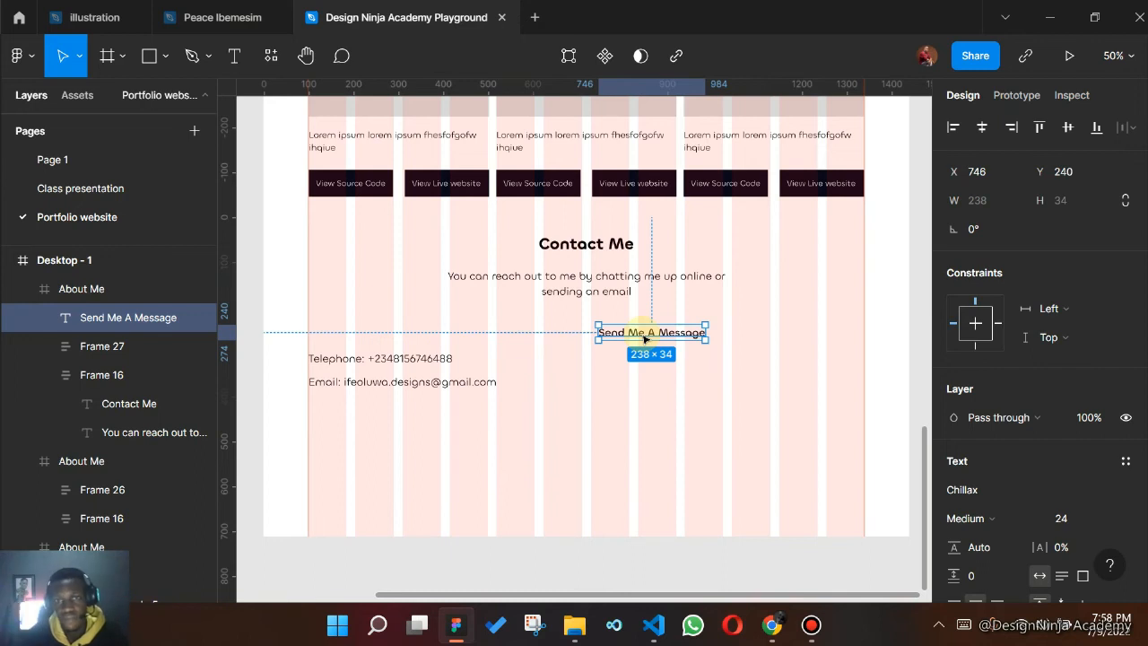
pyautogui.moveTo(645, 339); pyautogui.dragTo(621, 332)
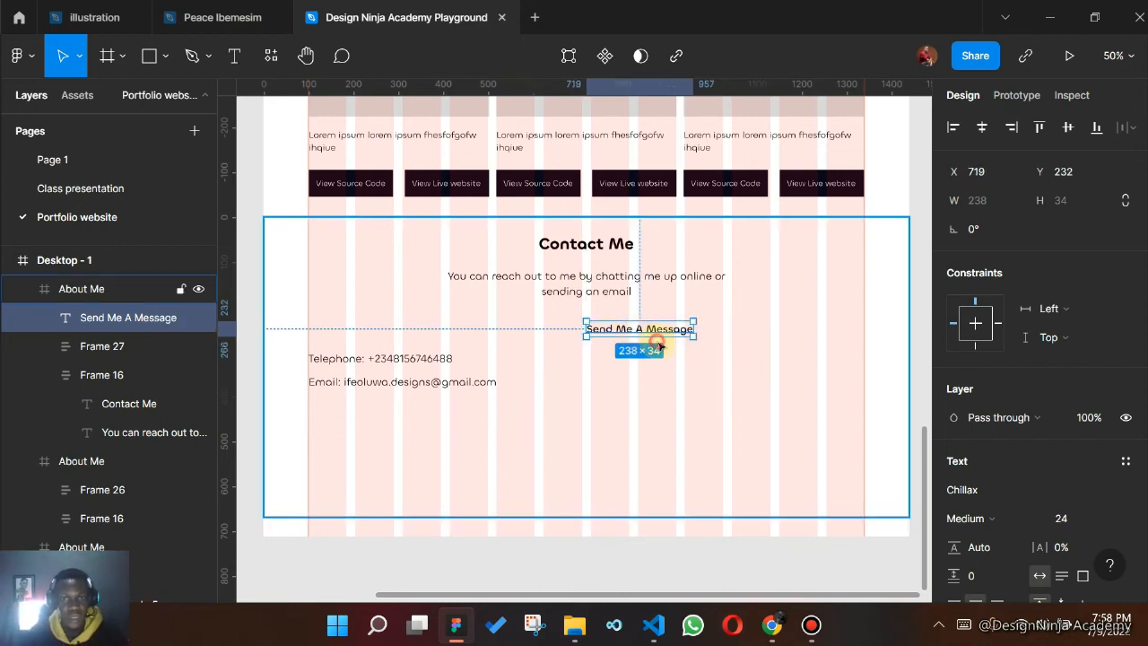
# - Draw a 506 × 61 rectangle below the "Send Me A Message" heading and align it with the heading at X 719, Y 289
pyautogui.click(642, 352)
pyautogui.click(164, 58)
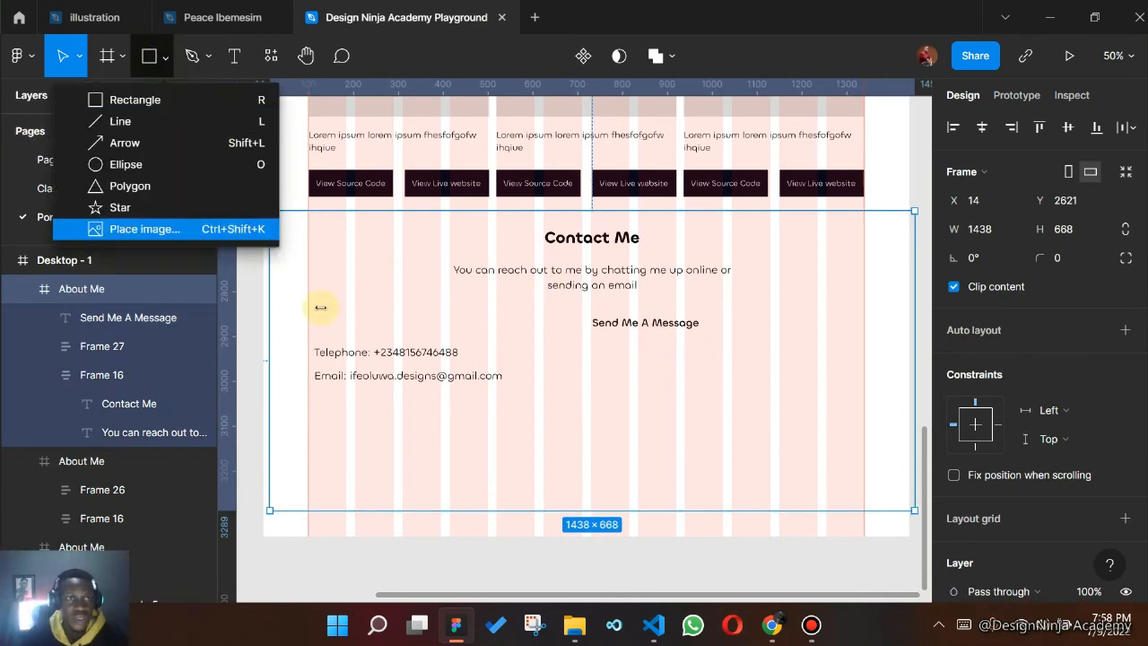
pyautogui.click(130, 99)
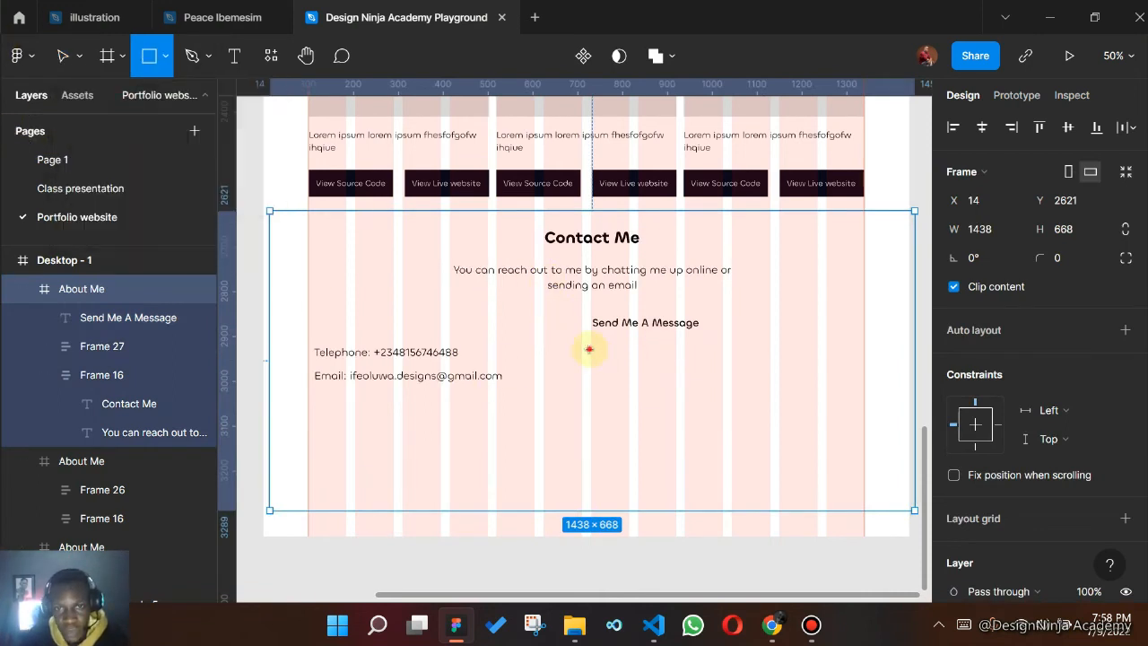
pyautogui.moveTo(589, 348); pyautogui.dragTo(817, 375)
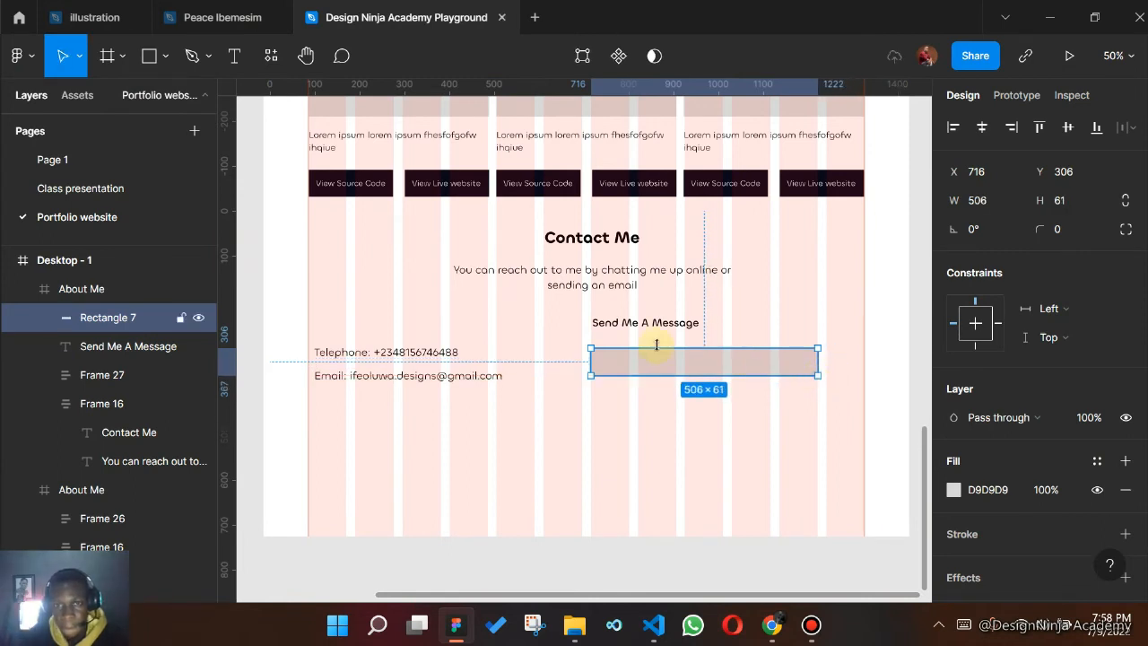
pyautogui.moveTo(653, 364); pyautogui.dragTo(655, 360)
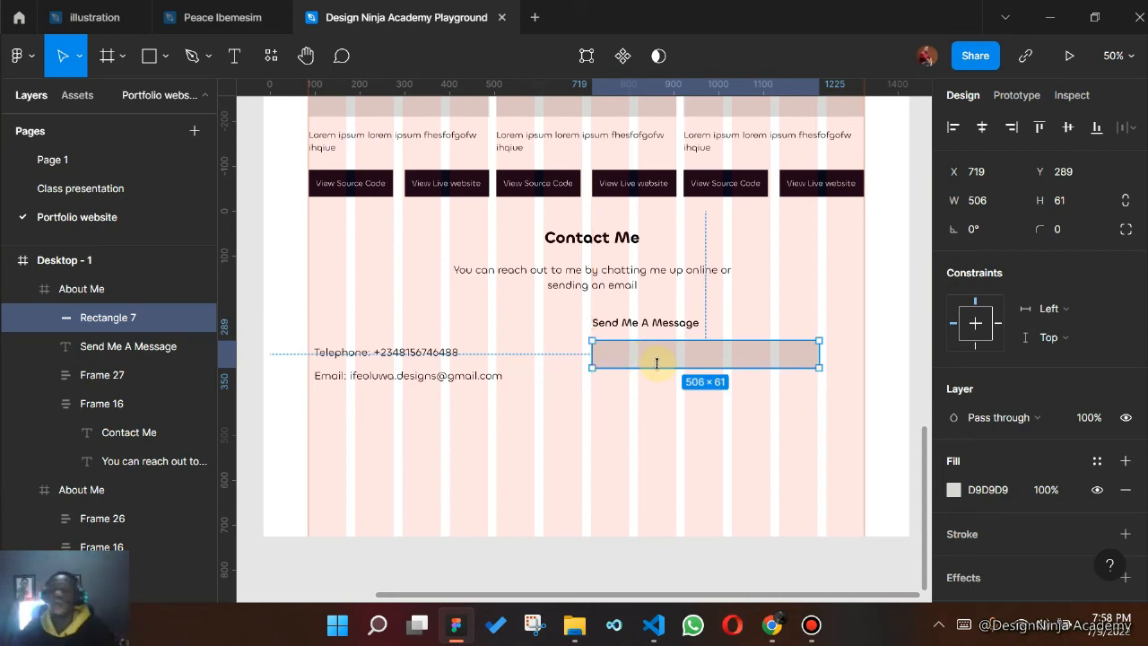
# - Add a "Name" text label at size 16 and place it inside the rectangle at X 756, Y 310
pyautogui.press('t')
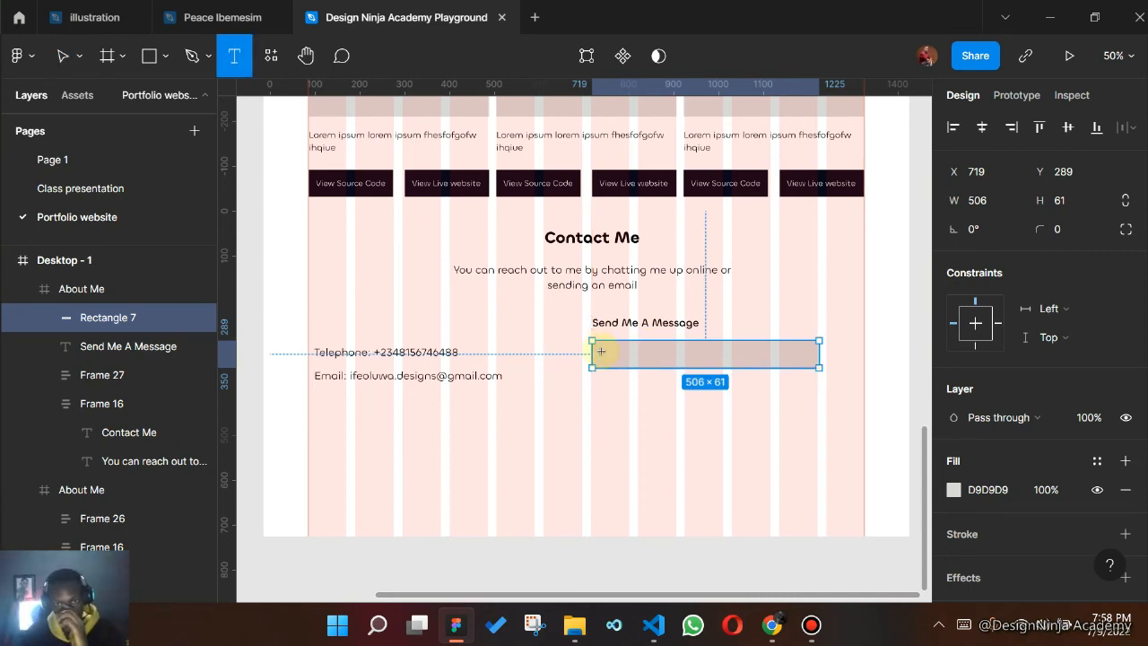
pyautogui.click(601, 351)
pyautogui.write('Name')
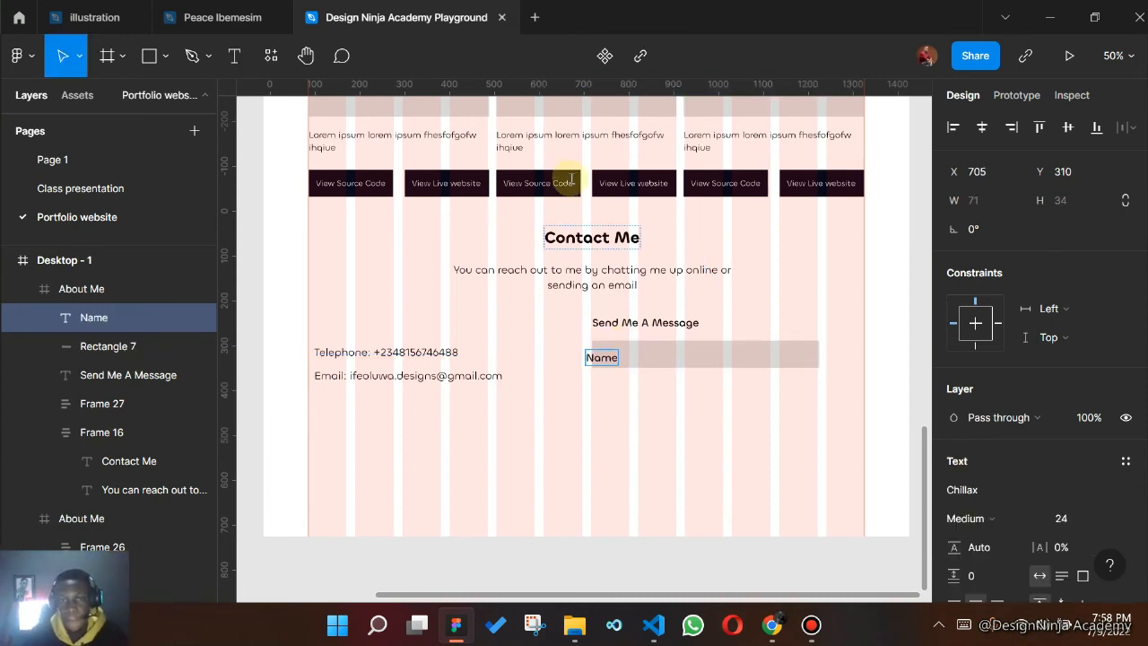
pyautogui.press('Escape')
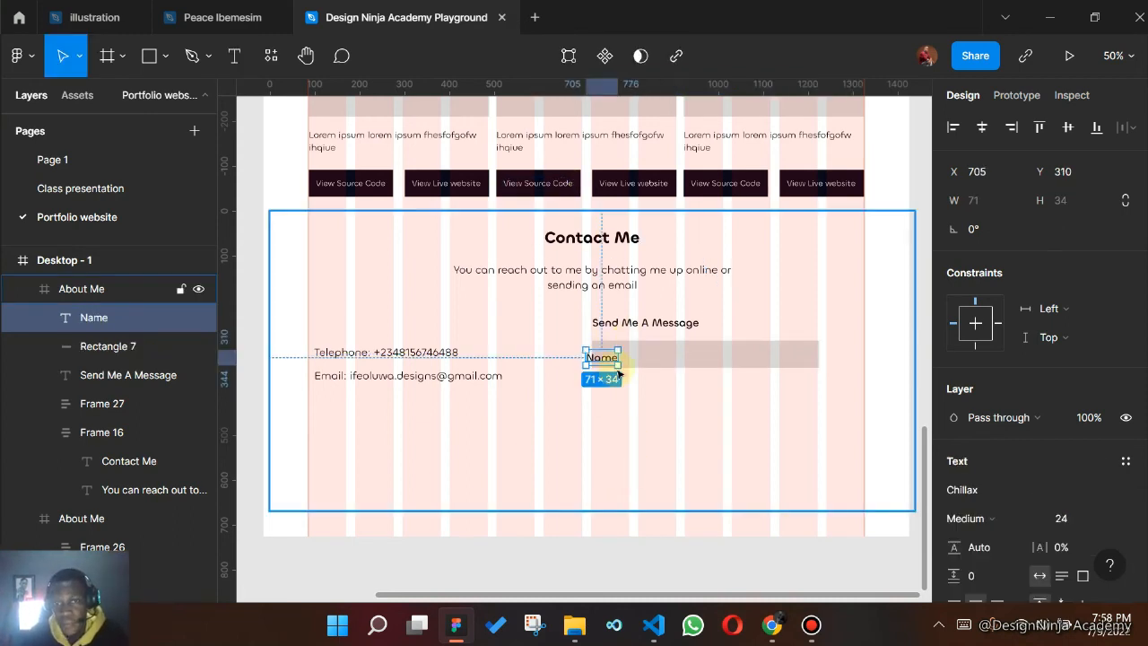
pyautogui.click(1104, 527)
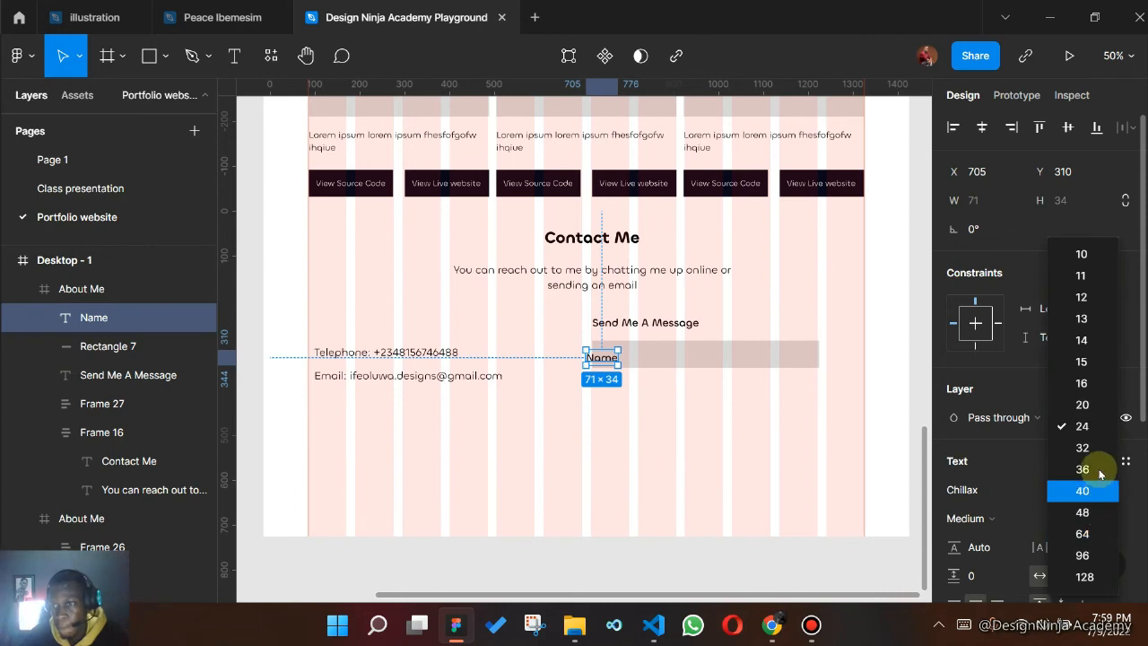
pyautogui.click(1094, 386)
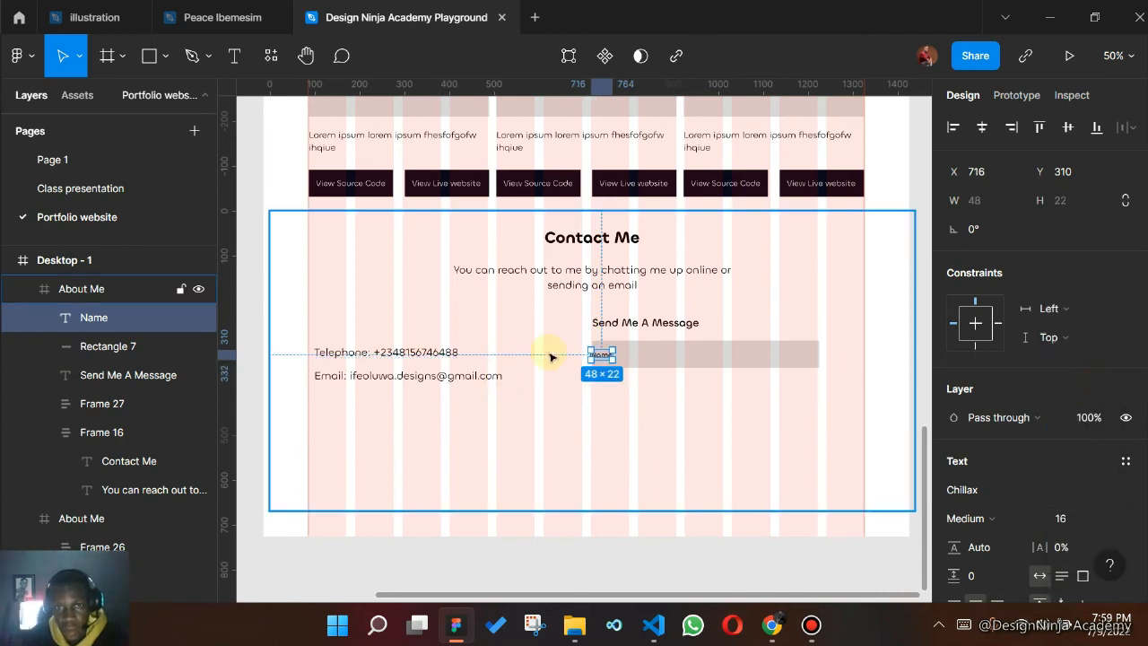
pyautogui.moveTo(597, 355); pyautogui.dragTo(618, 357)
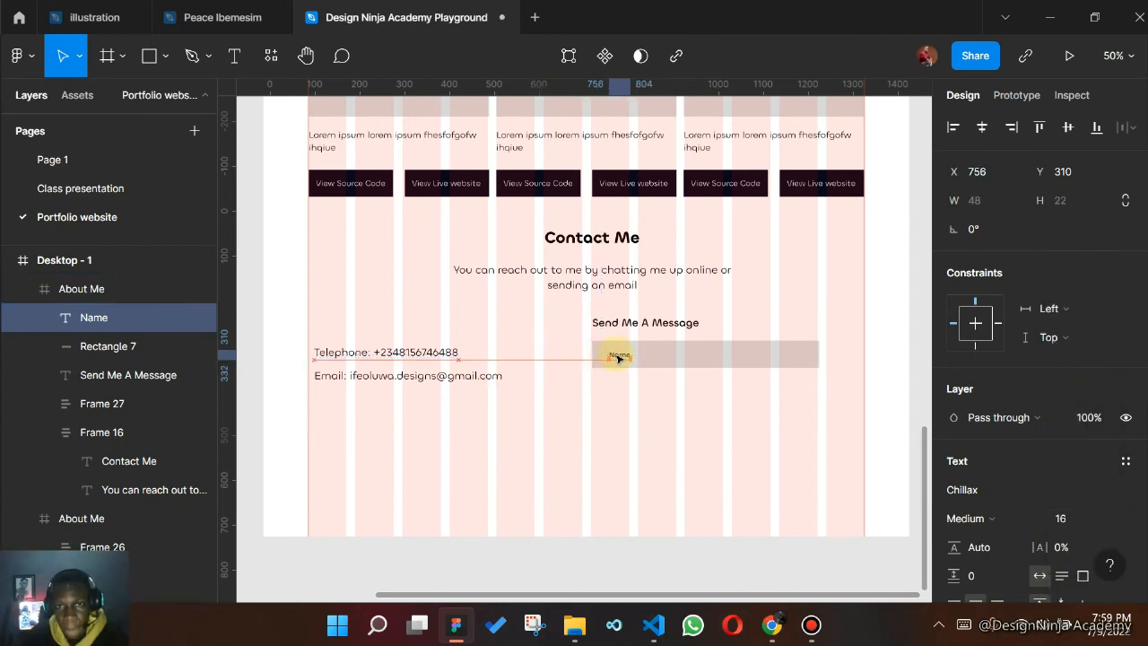
# - Group the Name label with the rectangle behind it
pyautogui.keyDown('shift'); pyautogui.click(724, 364); pyautogui.keyUp('shift')
pyautogui.hotkey('ctrl', 'g')
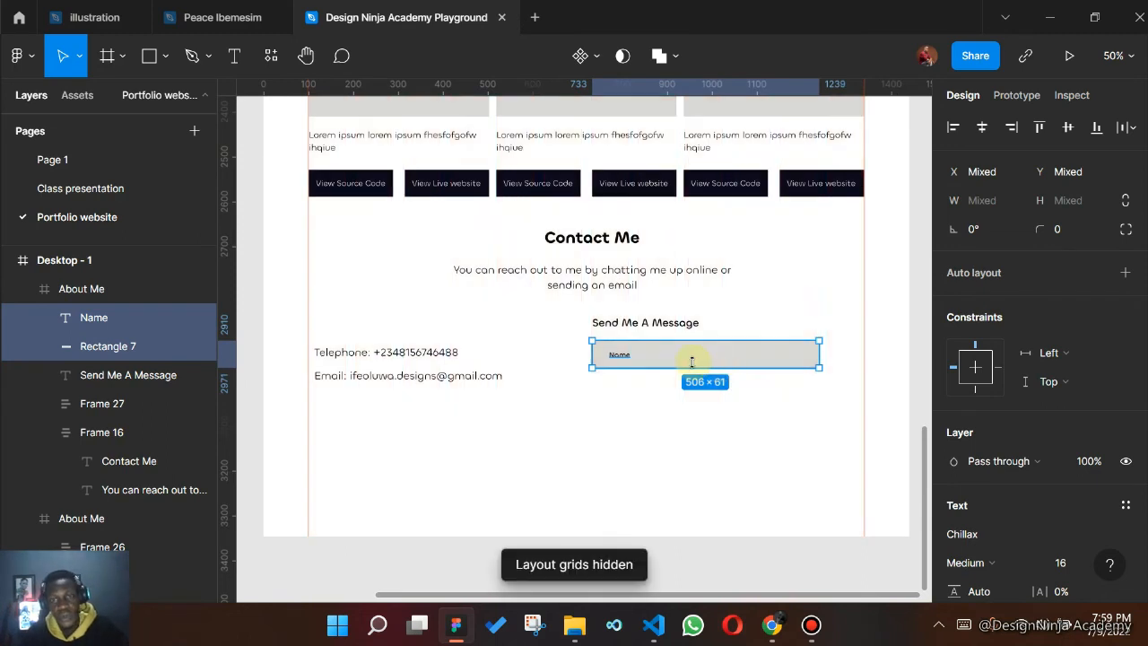
pyautogui.keyDown('shift'); pyautogui.click(681, 366); pyautogui.keyUp('shift')
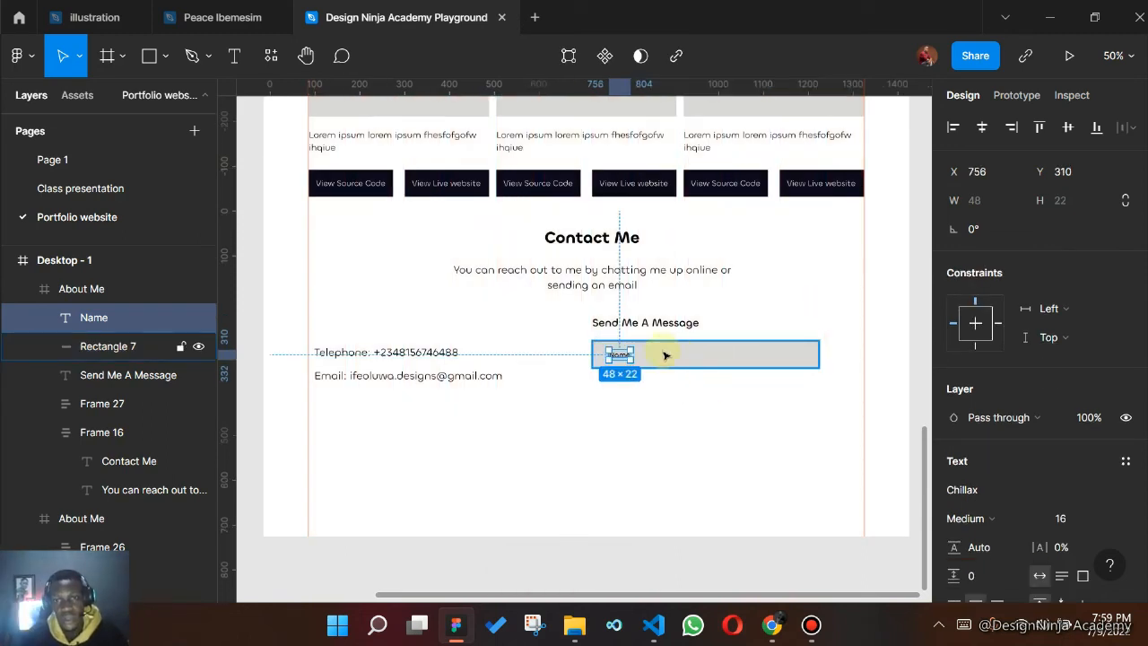
pyautogui.keyDown('shift'); pyautogui.click(666, 355); pyautogui.keyUp('shift')
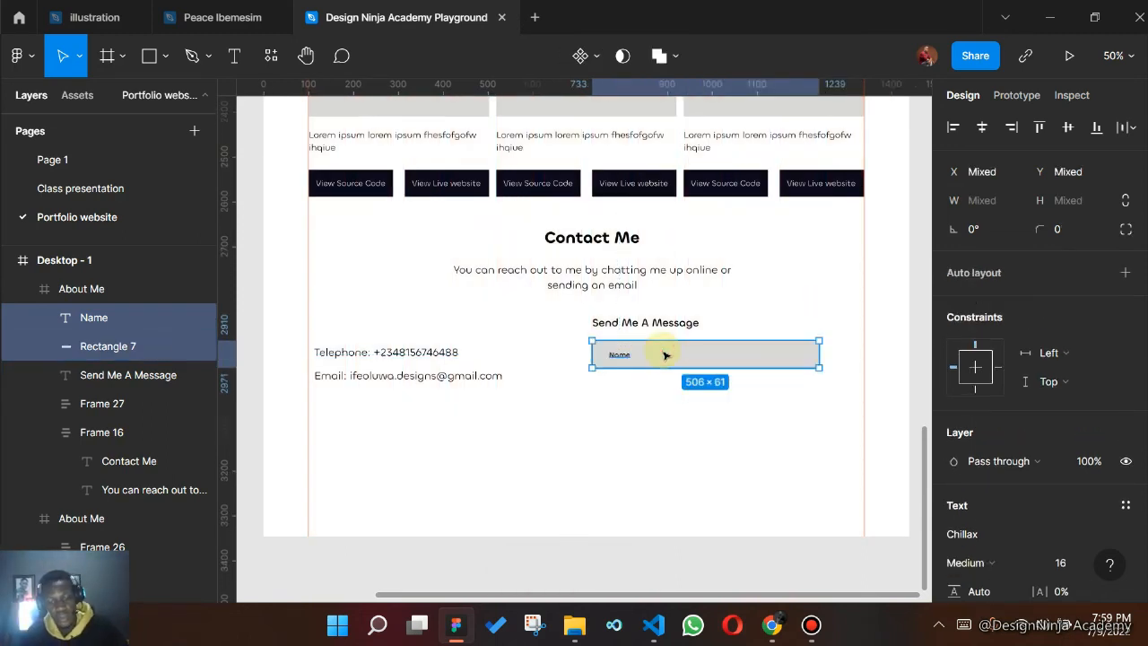
pyautogui.hotkey('ctrl', 'g')
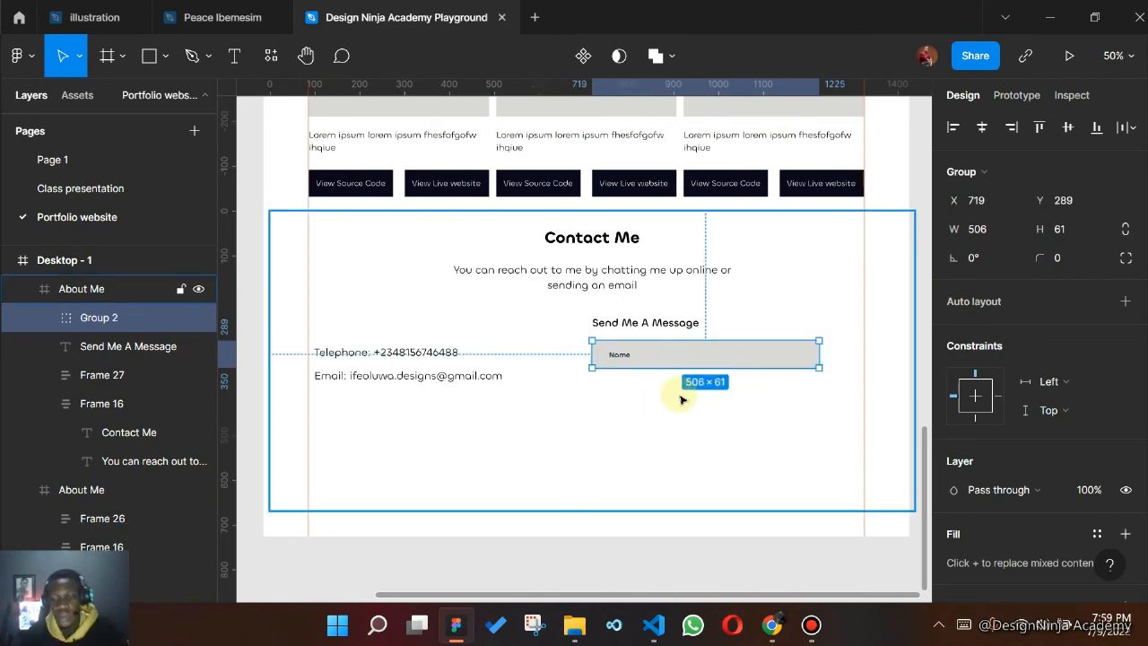
# - Edit the colour opacity of the Desktop - 1 frame's 12-column layout grid and show the layout grids again
pyautogui.keyDown('ctrl'); pyautogui.scroll(-3, 681, 399); pyautogui.keyUp('ctrl')
pyautogui.scroll(10, 643, 344)
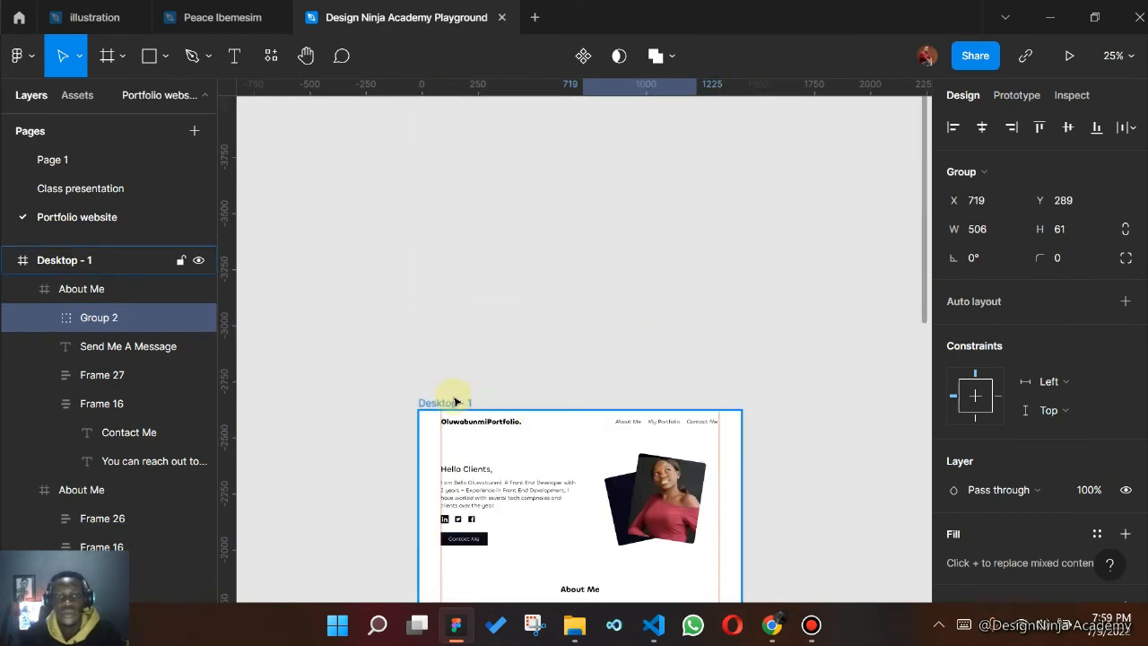
pyautogui.click(454, 402)
pyautogui.scroll(-3, 953, 247)
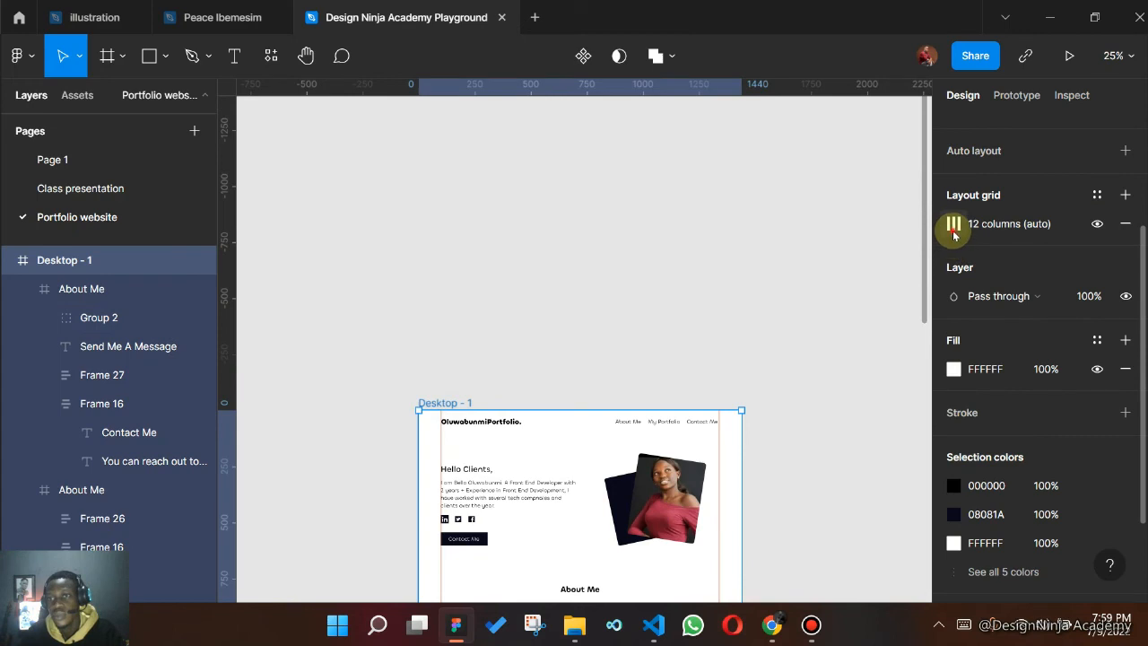
pyautogui.click(953, 226)
pyautogui.click(893, 297)
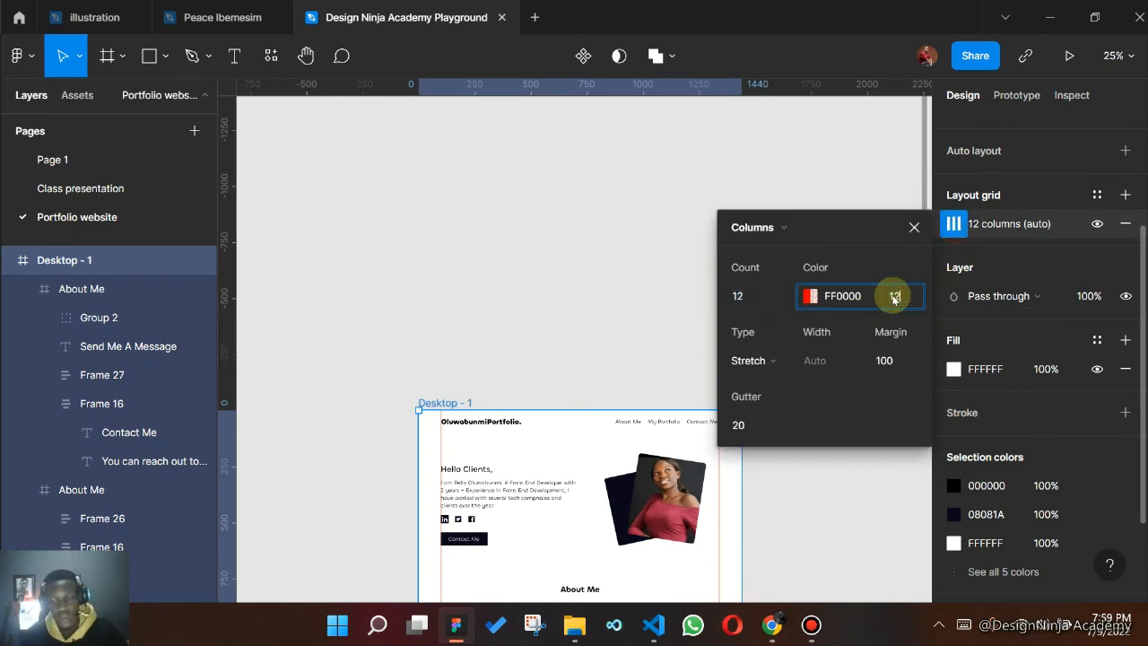
pyautogui.press('Return')
pyautogui.click(642, 316)
pyautogui.scroll(-4, 667, 359)
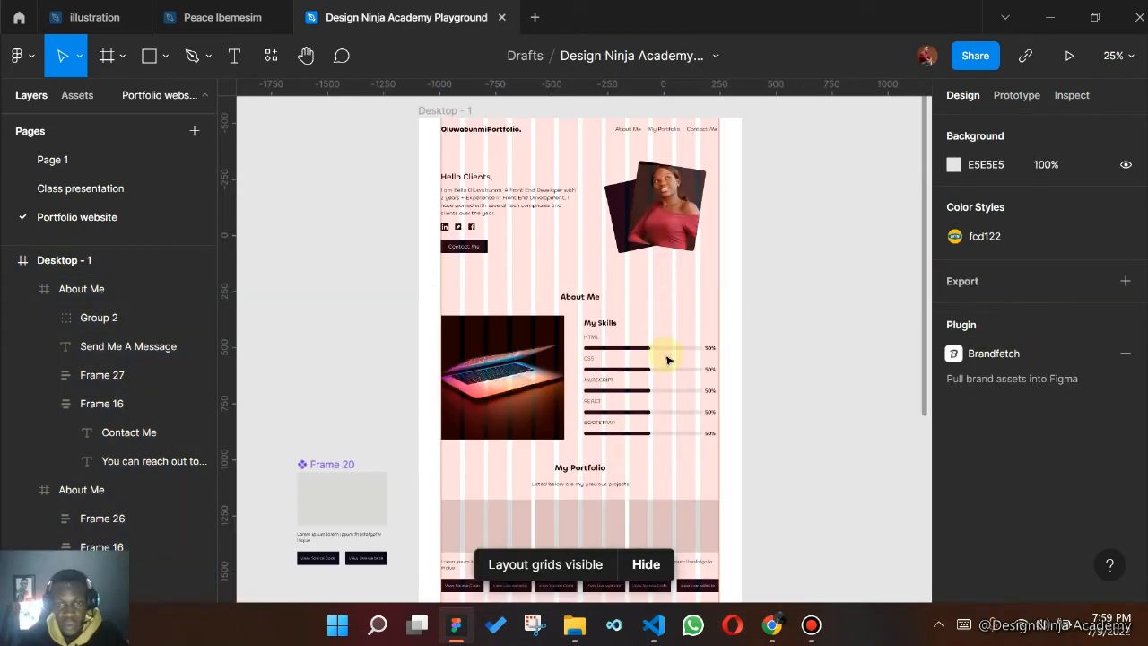
pyautogui.scroll(-5, 668, 358)
pyautogui.scroll(3, 666, 358)
pyautogui.scroll(-3, 663, 368)
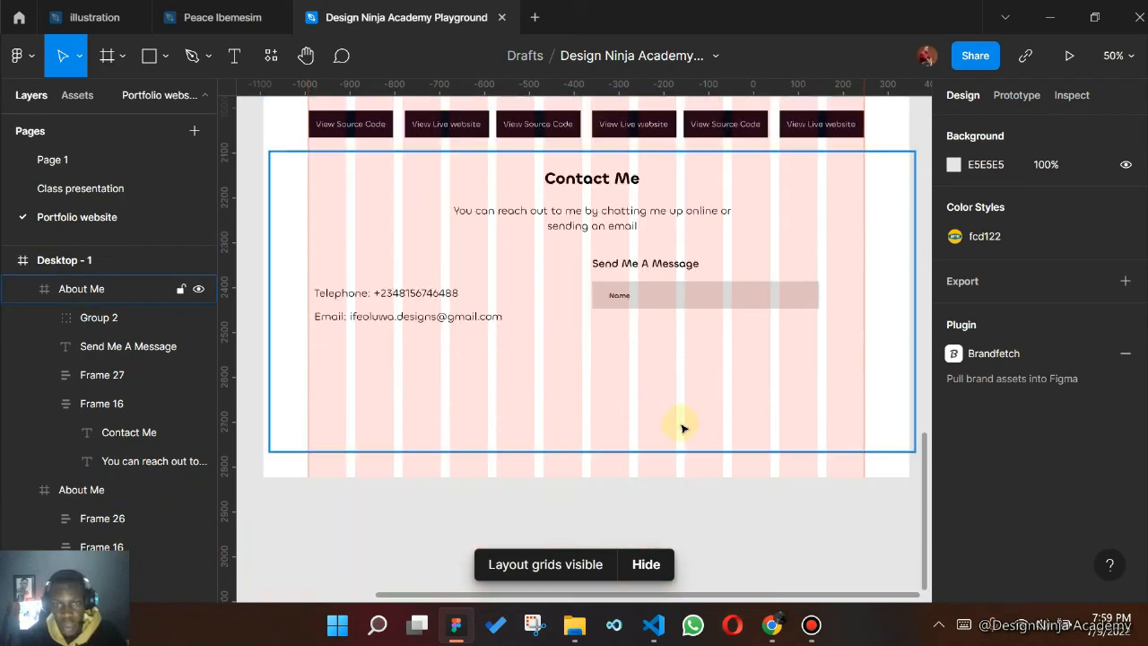
# - Turn the Name field group into a component and place a duplicate directly below it at Y 367
pyautogui.click(656, 304)
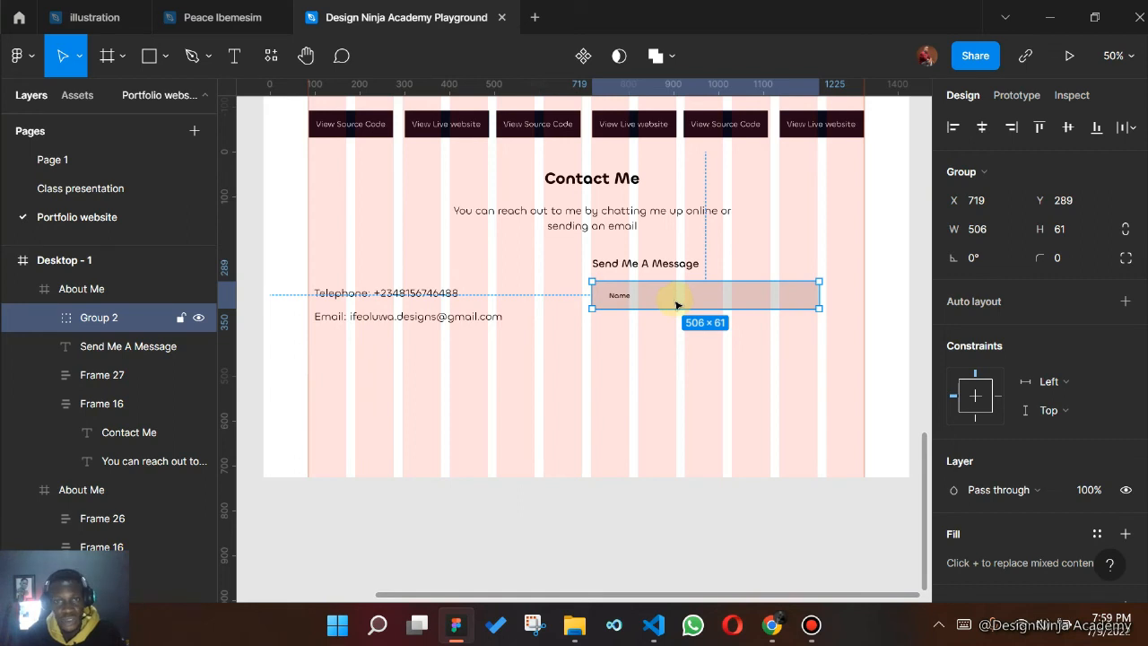
pyautogui.click(583, 55)
pyautogui.hotkey('ctrl', 'd')
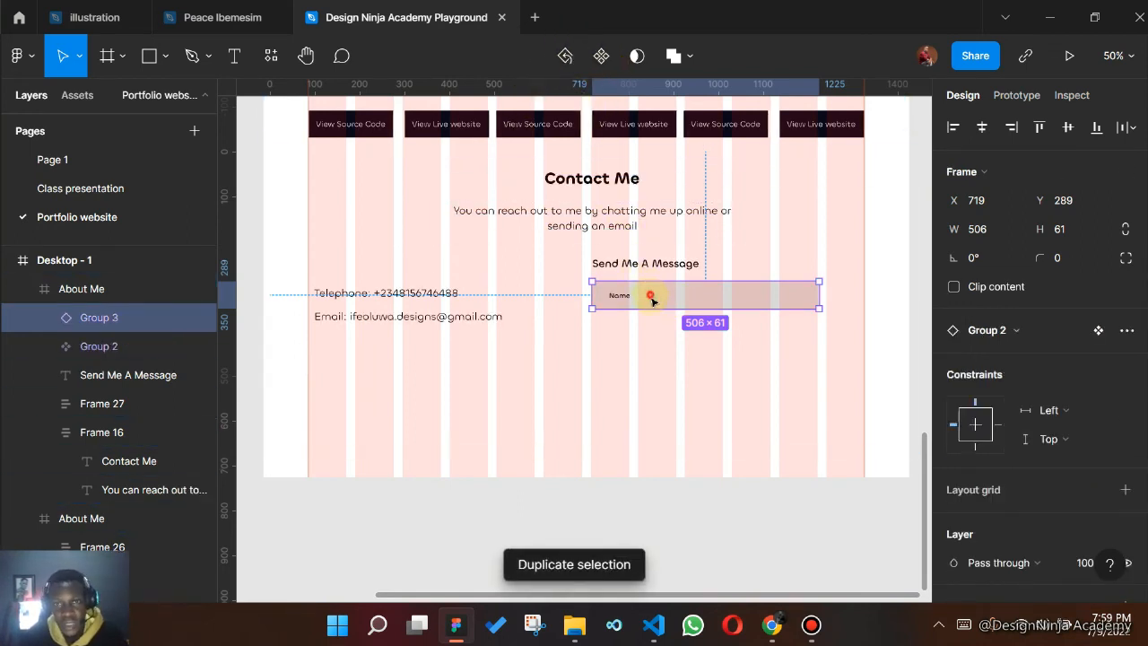
pyautogui.moveTo(651, 301); pyautogui.dragTo(629, 328)
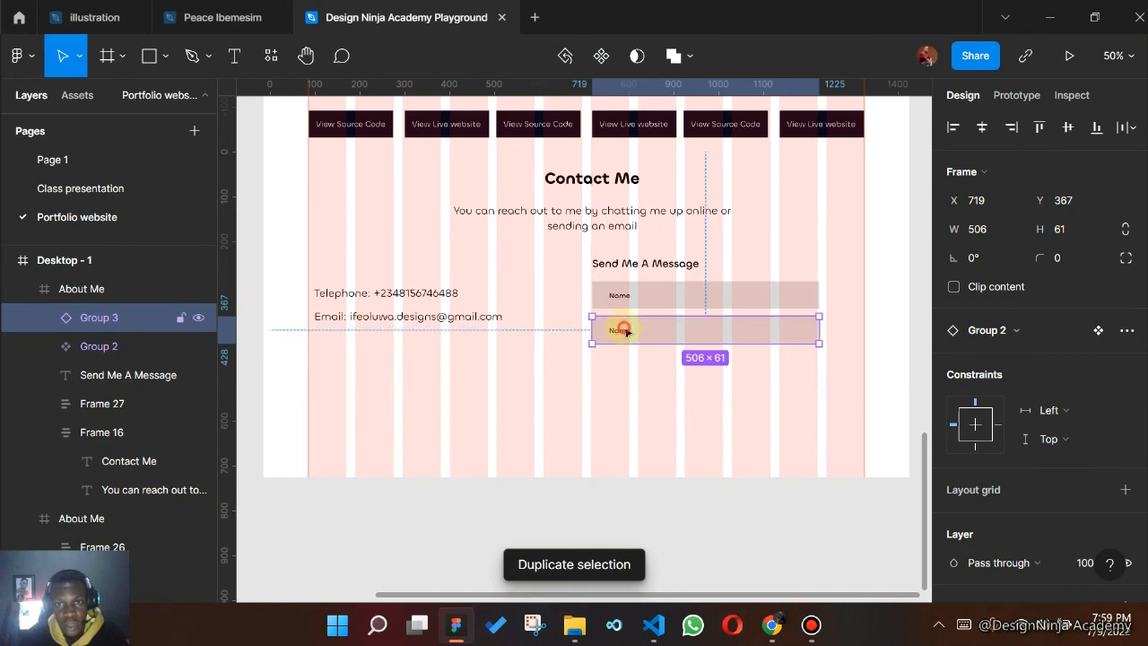
# - Change the label in the duplicated field to "Email"
pyautogui.doubleClick(625, 330)
pyautogui.doubleClick(619, 329)
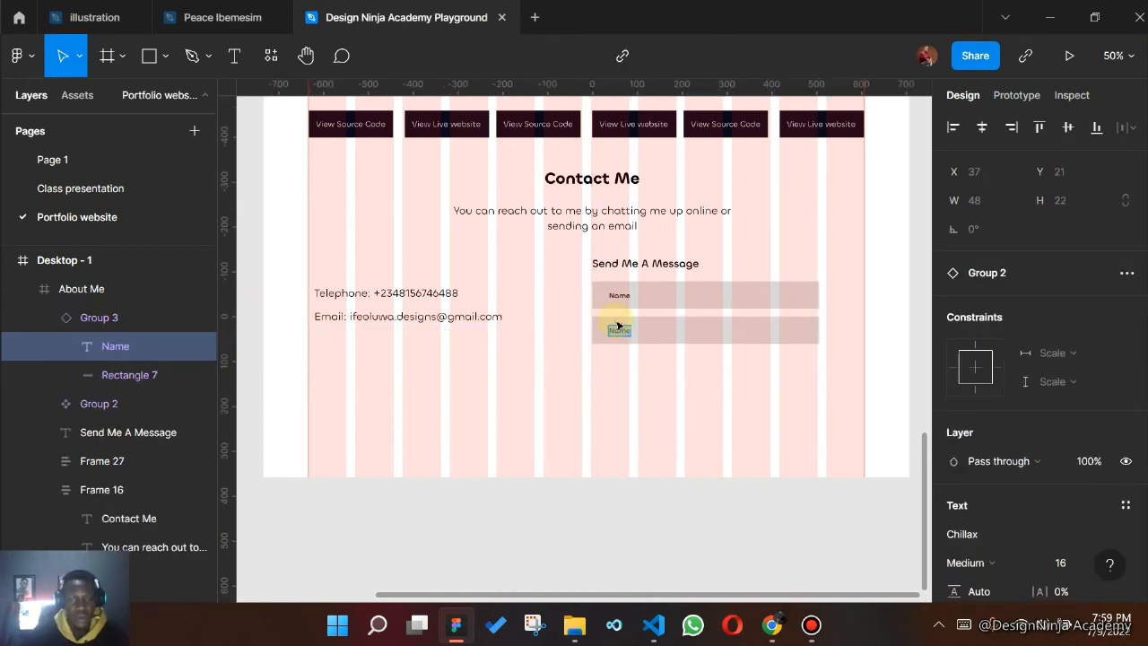
pyautogui.press('BackSpace')
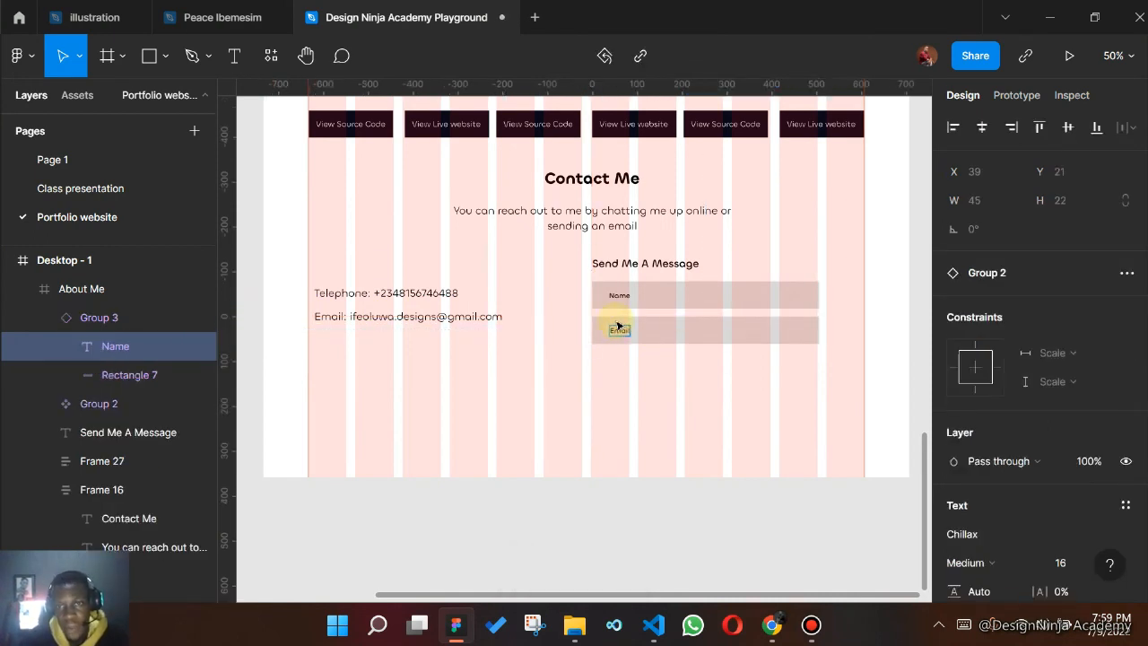
# - Finish the "Email" label and place a duplicate of the Email field directly below it at Y 451
pyautogui.write('Email')
pyautogui.click(657, 342)
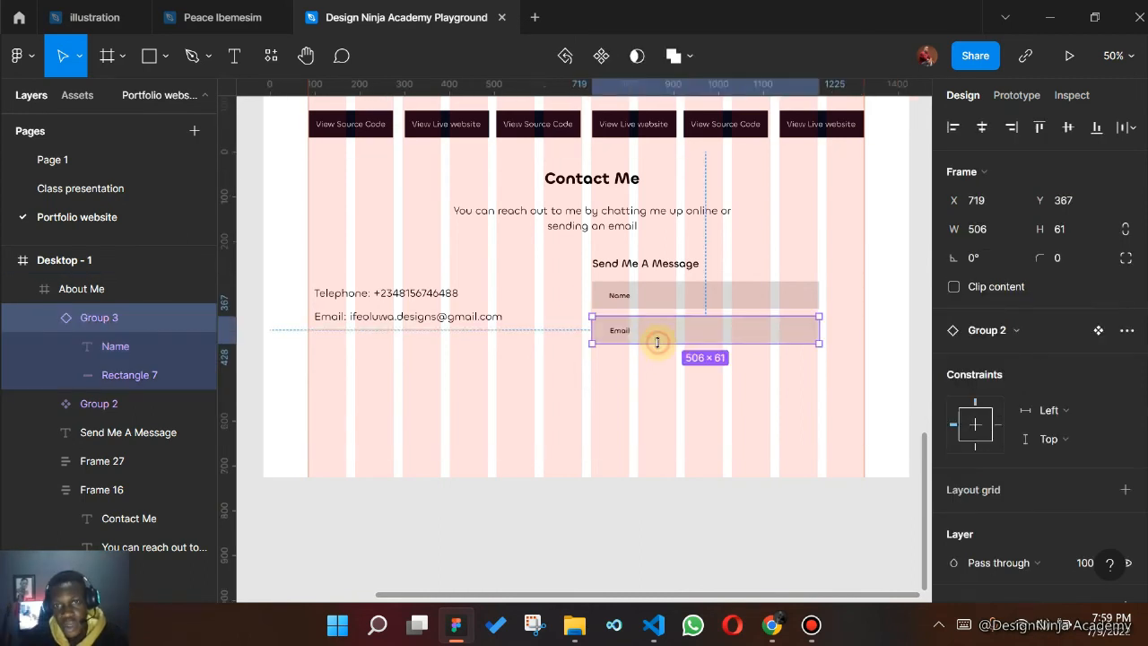
pyautogui.hotkey('ctrl', 'd')
pyautogui.moveTo(666, 336); pyautogui.dragTo(669, 374)
# - Change the label in the third form field to "Subject"
pyautogui.doubleClick(619, 368)
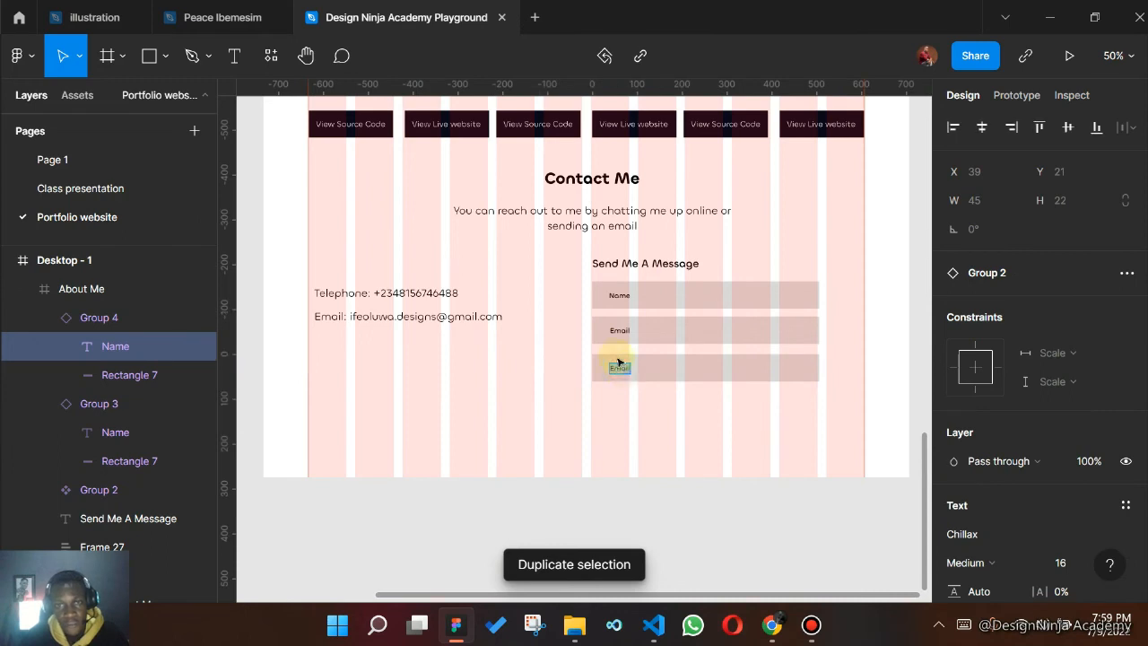
pyautogui.doubleClick(618, 363)
pyautogui.press('BackSpace')
pyautogui.write('Sub')
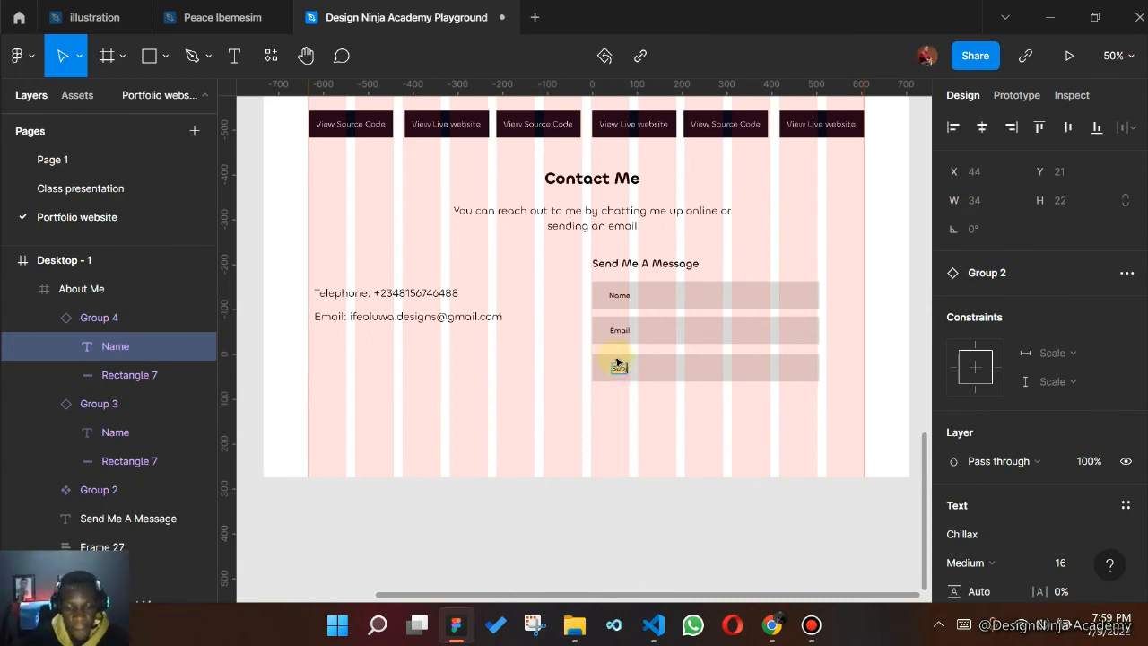
pyautogui.write('ject')
pyautogui.click(647, 393)
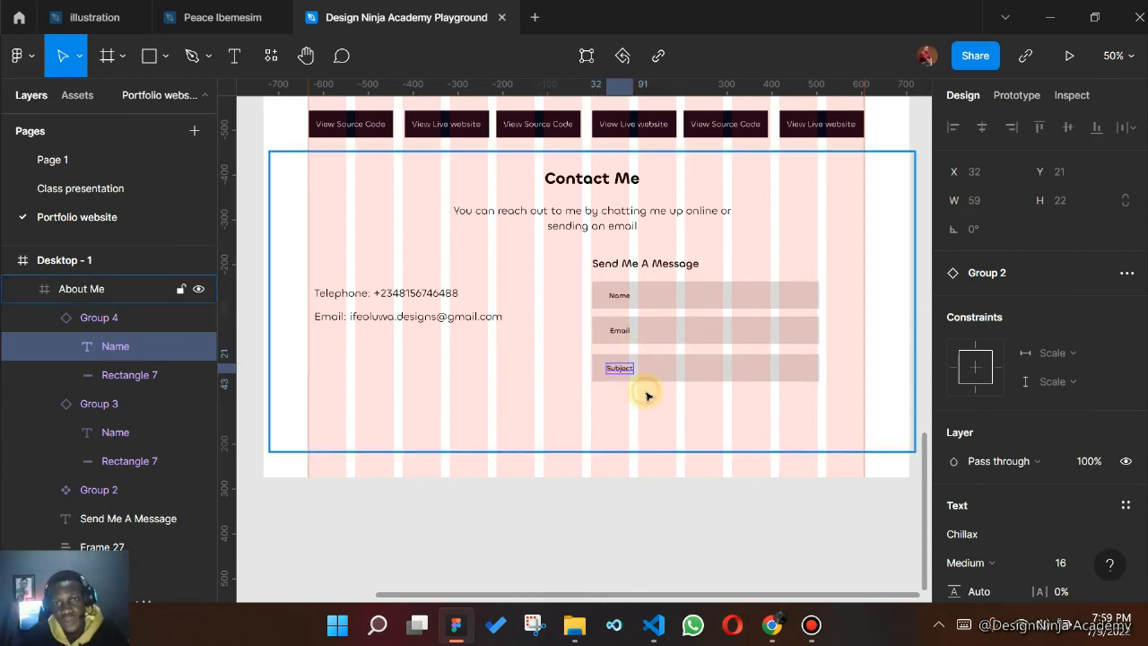
# - Place a duplicate of the Subject field directly below it at Y 535 and detach the copy from its component
pyautogui.click(675, 359)
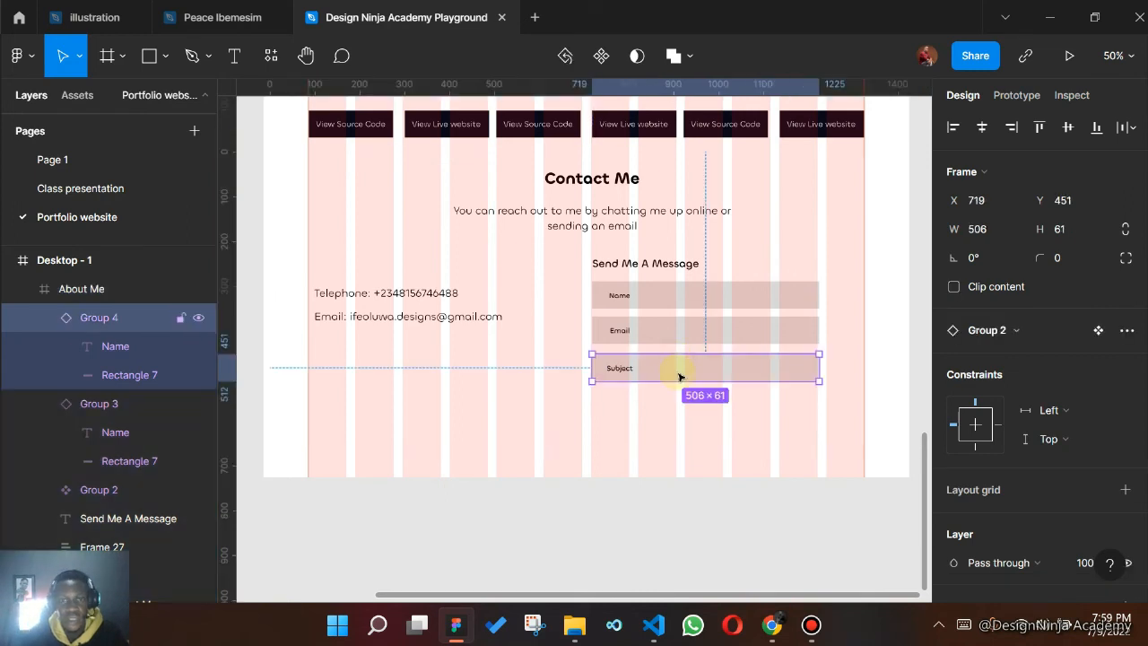
pyautogui.hotkey('ctrl', 'd')
pyautogui.moveTo(669, 366); pyautogui.dragTo(673, 408)
pyautogui.rightClick(675, 413)
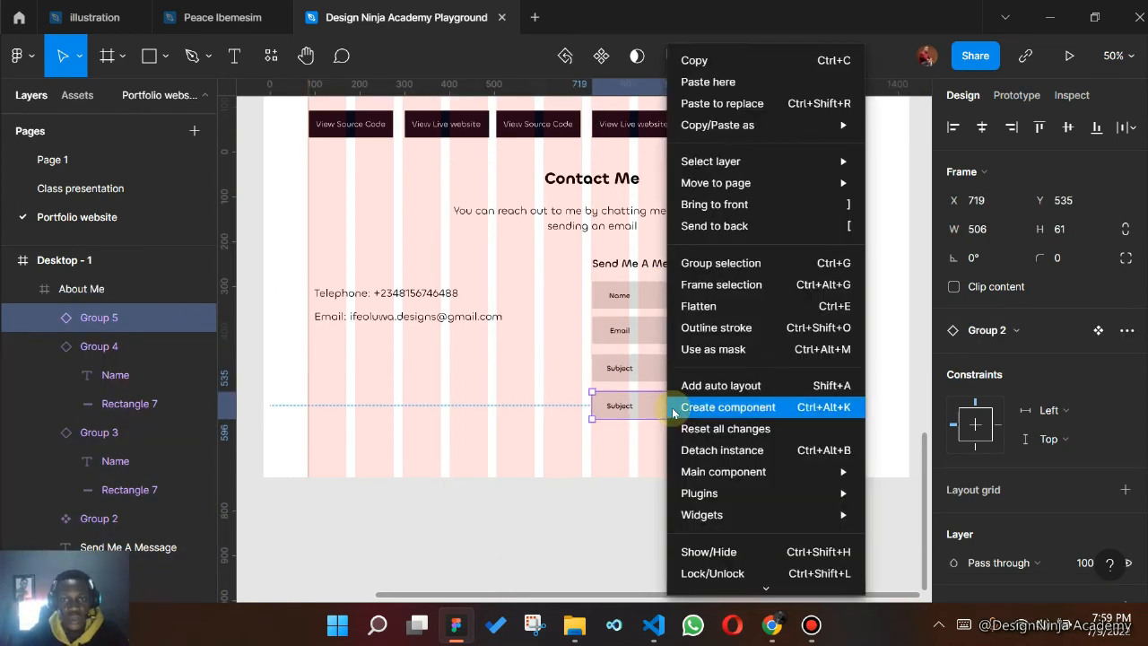
pyautogui.click(704, 448)
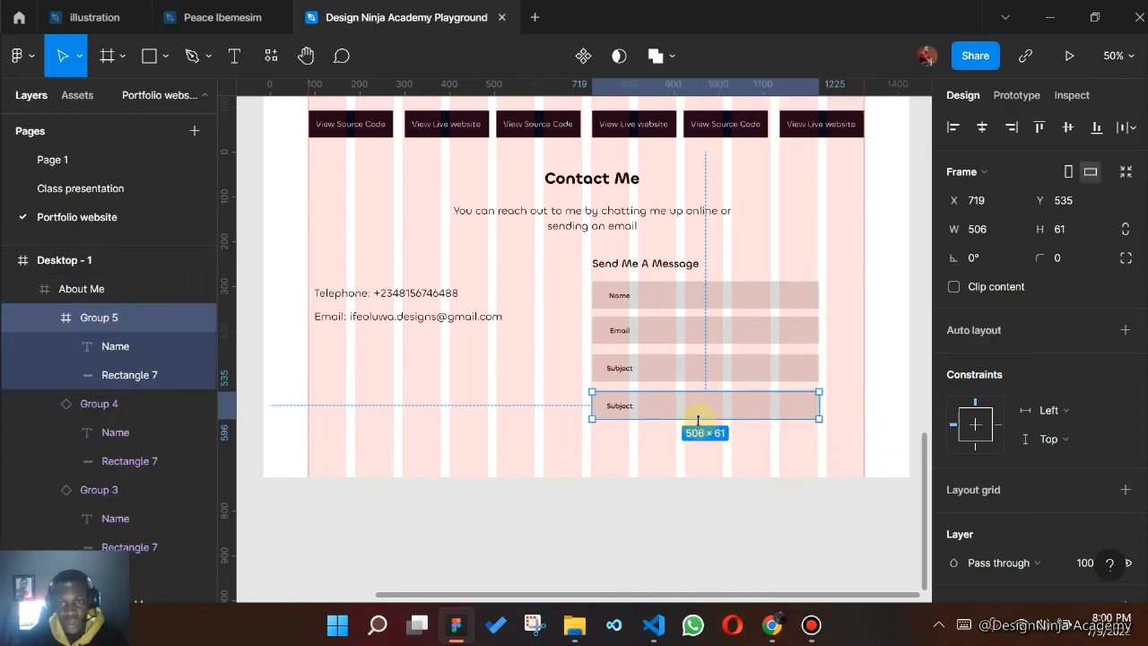
# - Stretch the detached field to a height of about 133 and change its label to "Your Message"
pyautogui.moveTo(697, 419); pyautogui.dragTo(698, 451)
pyautogui.click(633, 422)
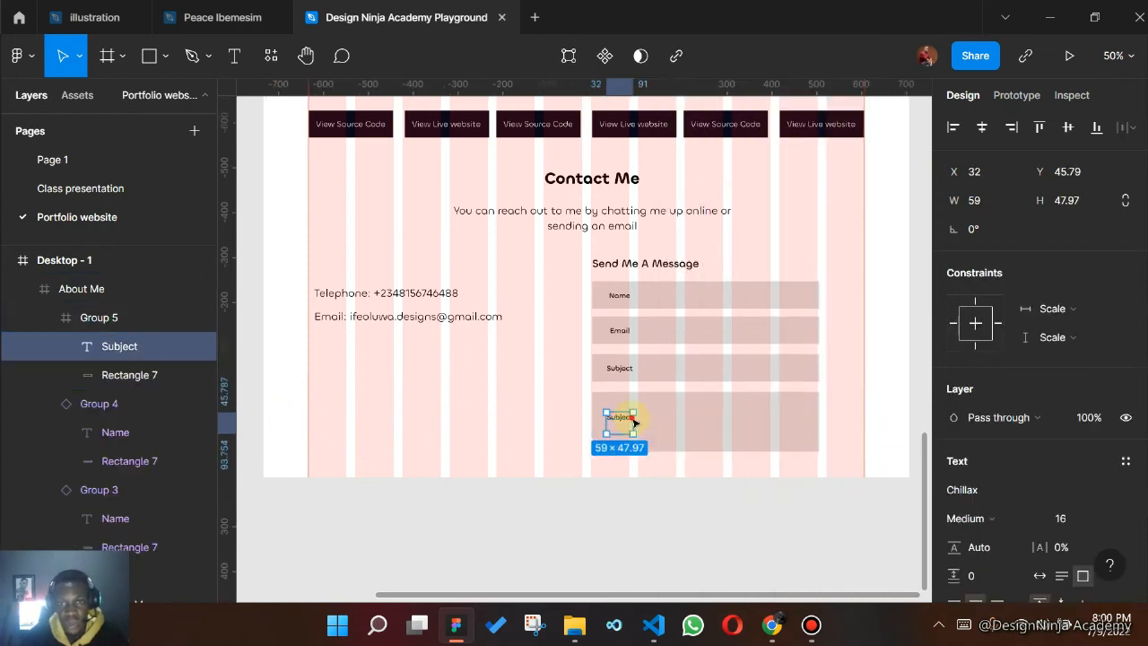
pyautogui.write('Y')
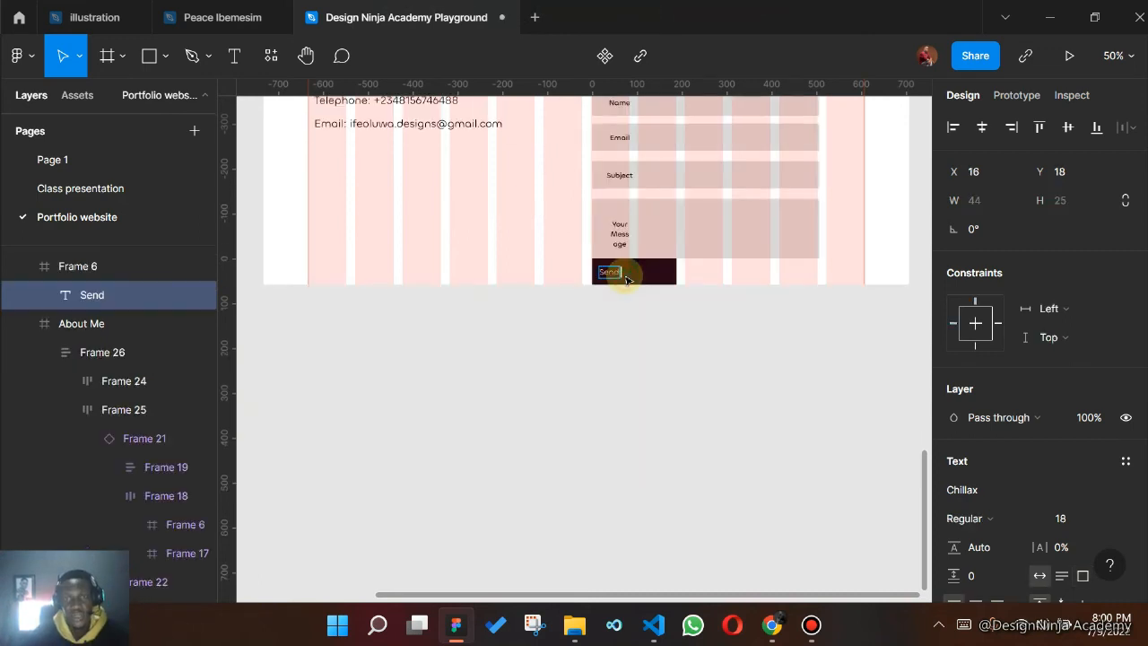
# - Complete the text of the dark button below the message field as "Send Message"
pyautogui.write('Message')
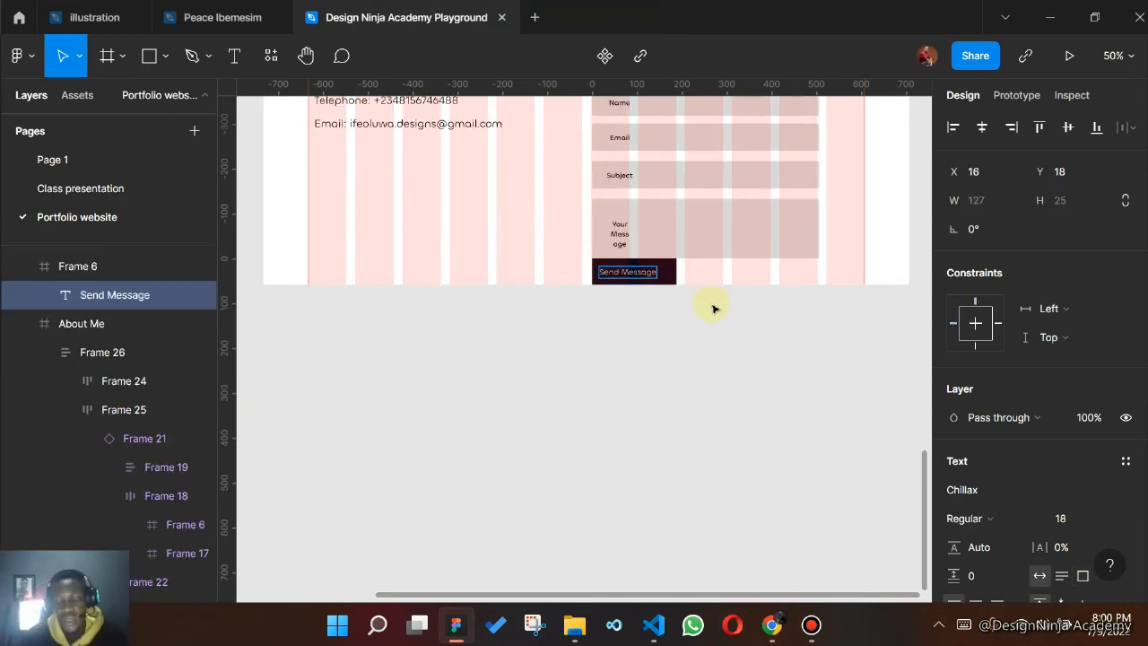
pyautogui.press('Escape')
# - Extend the Contact Me section's frame downward to a height of about 768
pyautogui.scroll(5, 726, 321)
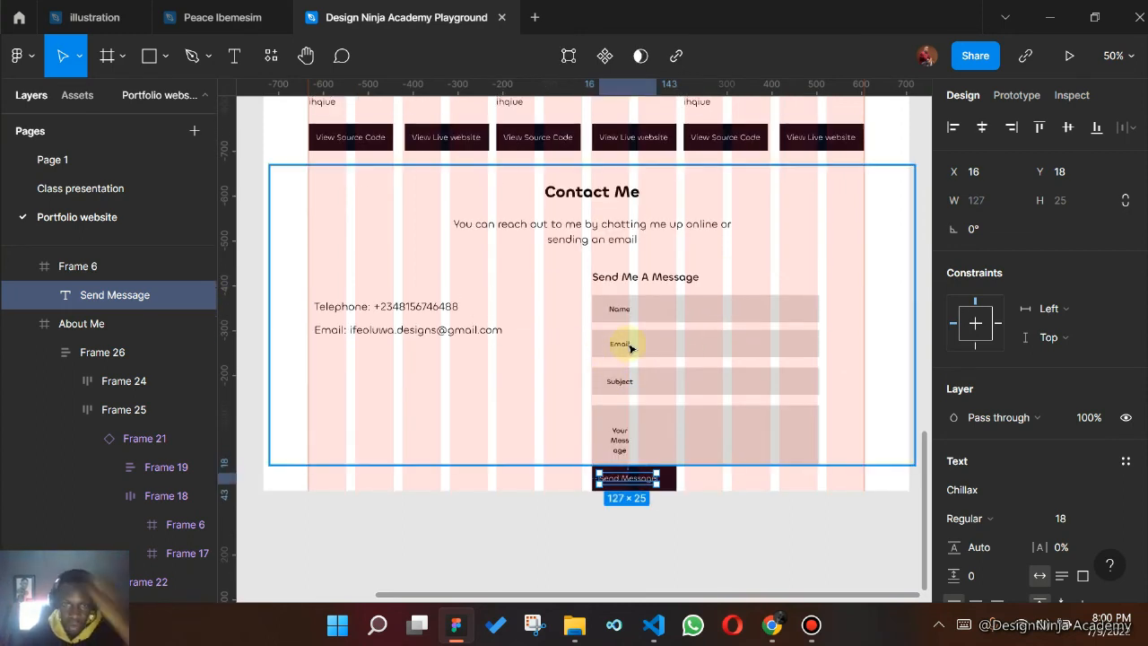
pyautogui.click(680, 450)
pyautogui.moveTo(677, 467); pyautogui.dragTo(691, 509)
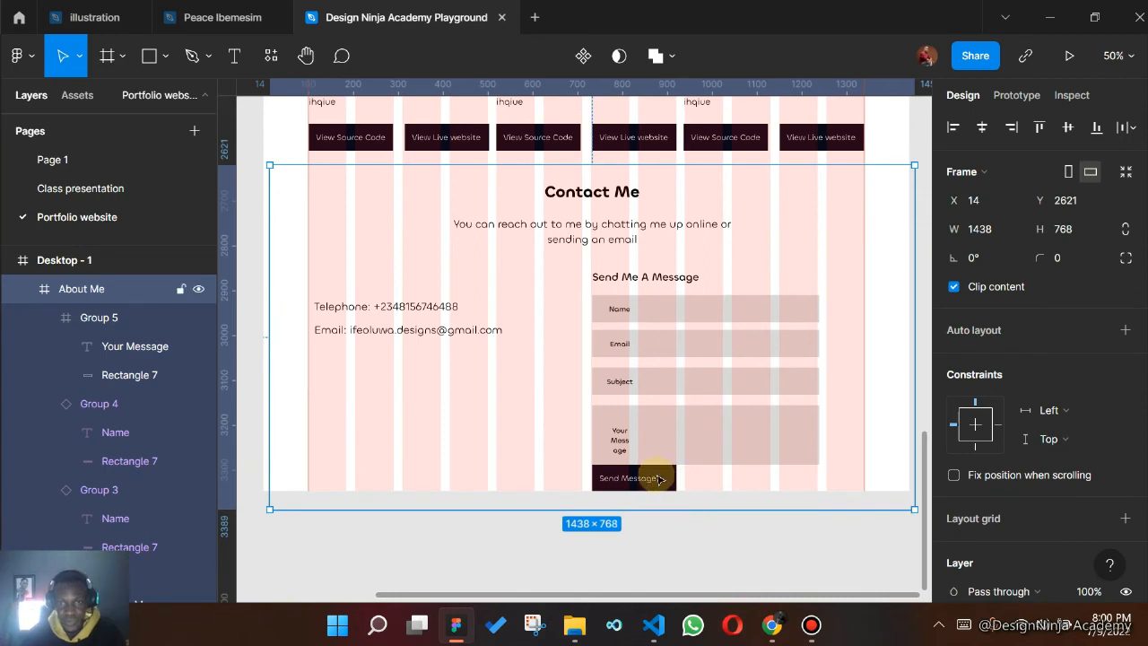
# - Set the height of the background rectangle in the Name field component to 60
pyautogui.click(682, 431)
pyautogui.click(632, 309)
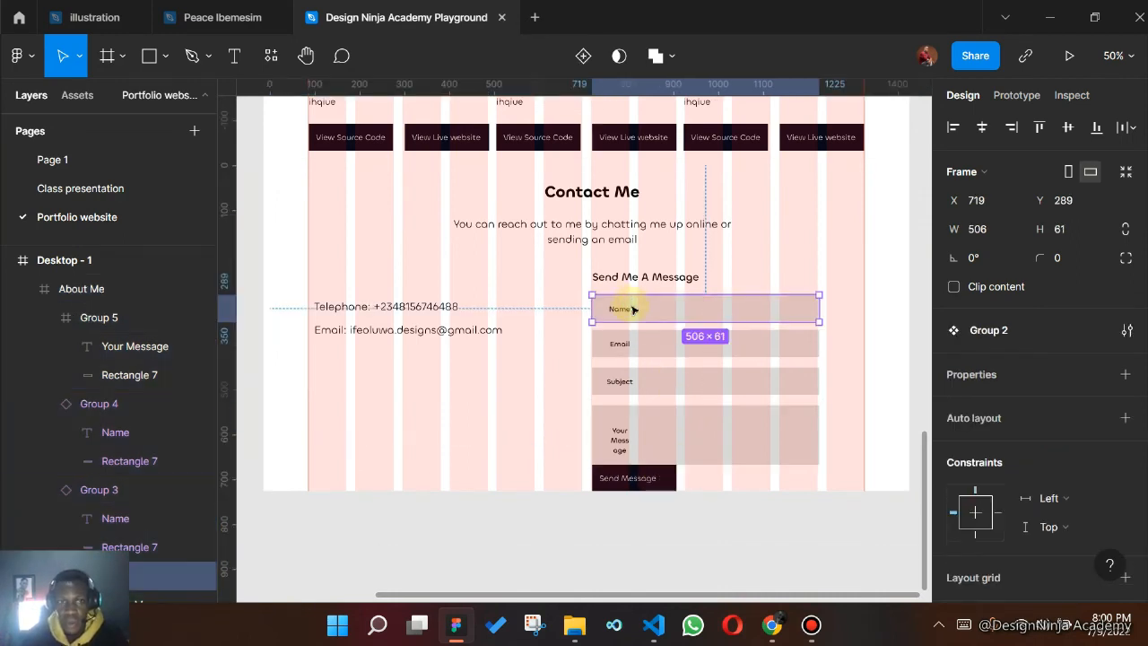
pyautogui.doubleClick(727, 317)
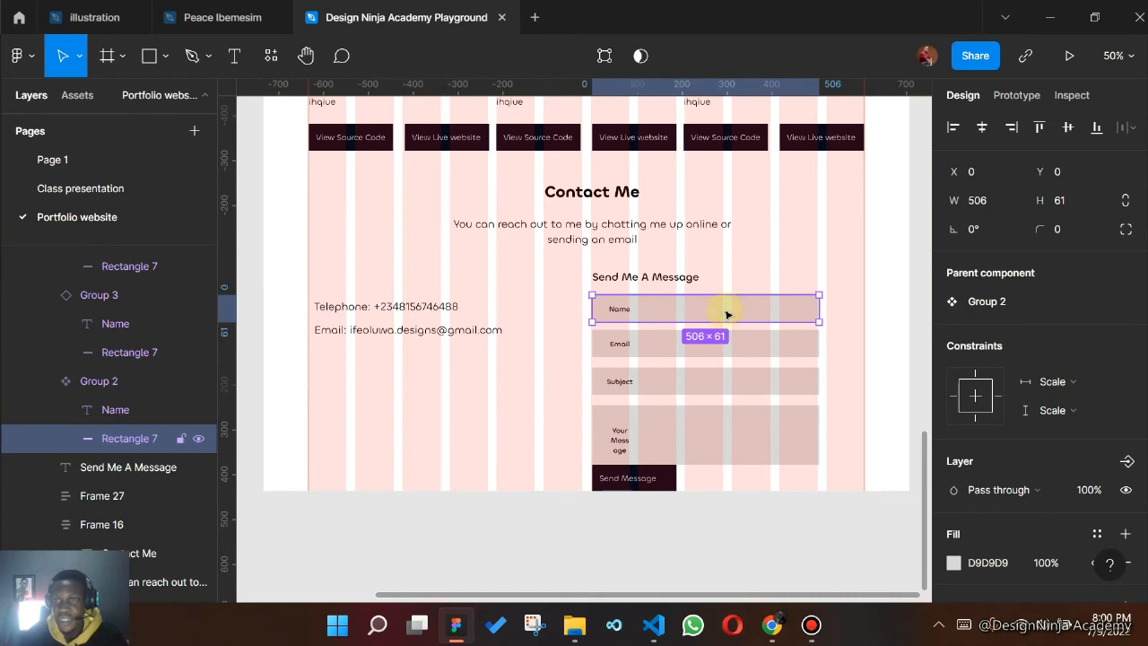
pyautogui.click(1064, 200)
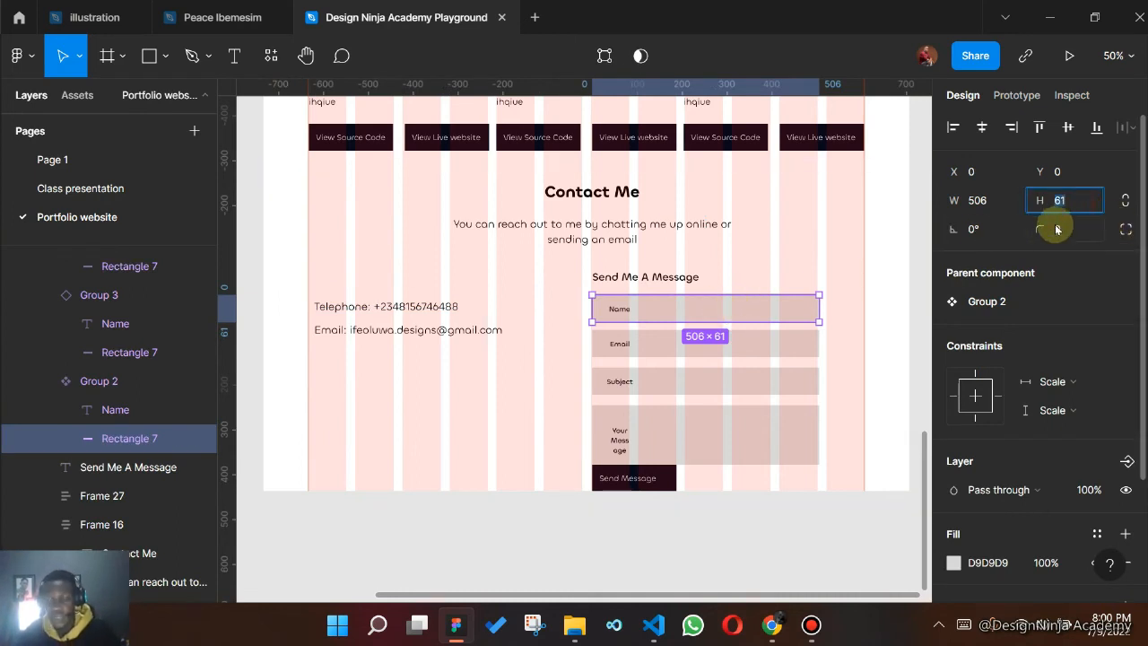
pyautogui.write('6')
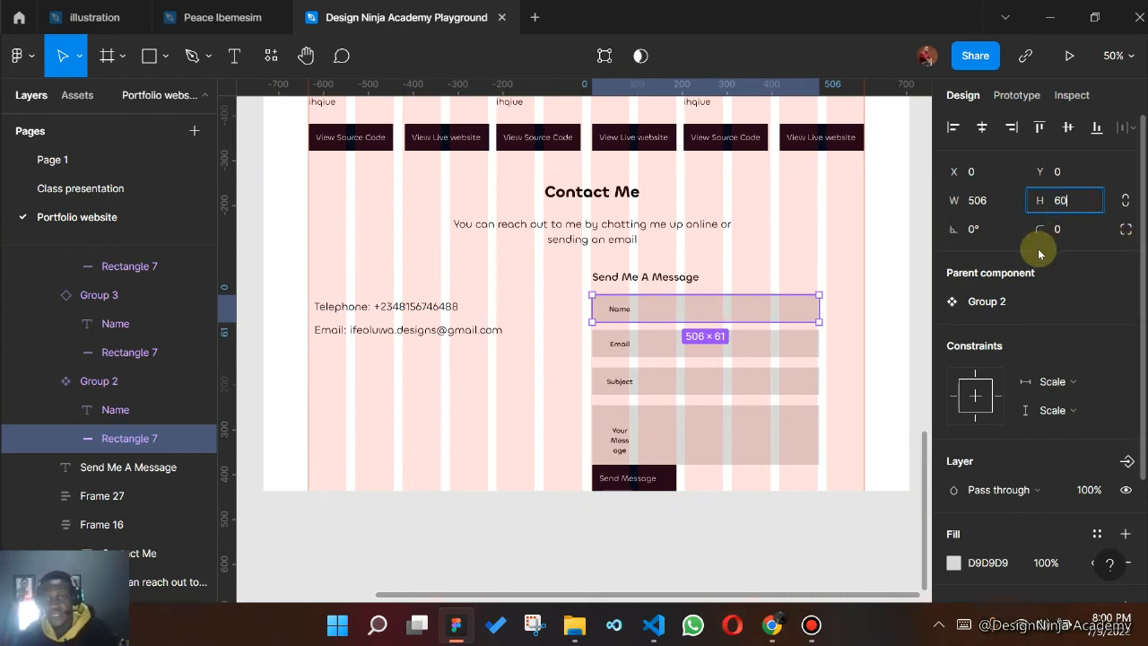
pyautogui.write('0')
pyautogui.press('Return')
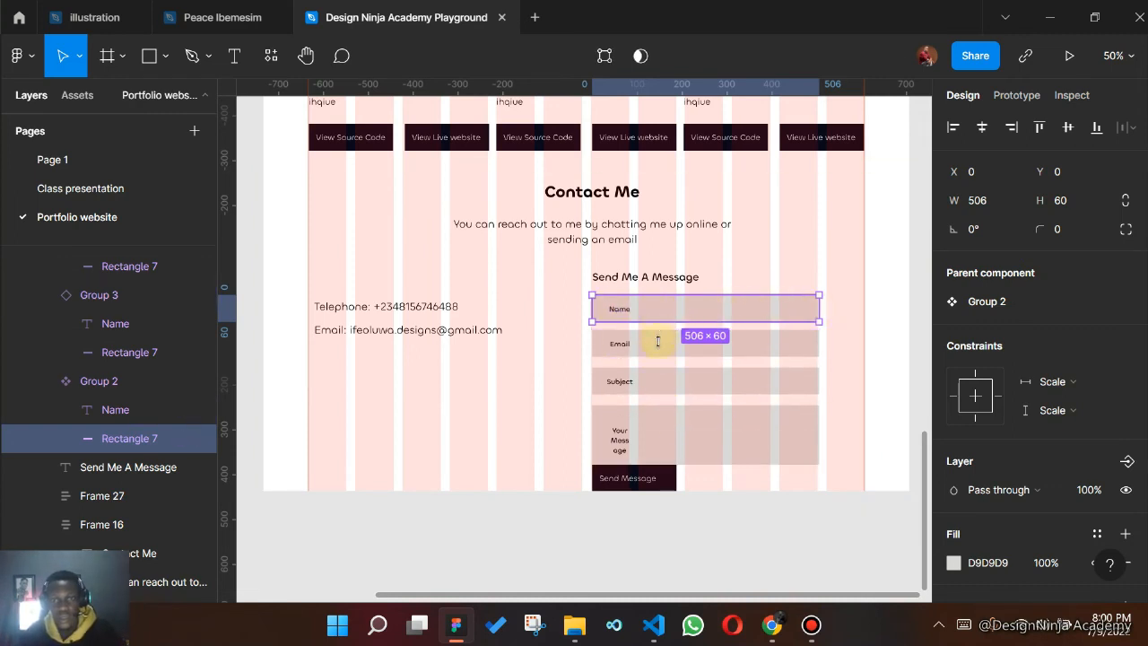
# - Set the Name label's font size to 18 and widen its text box to about 67
pyautogui.click(619, 308)
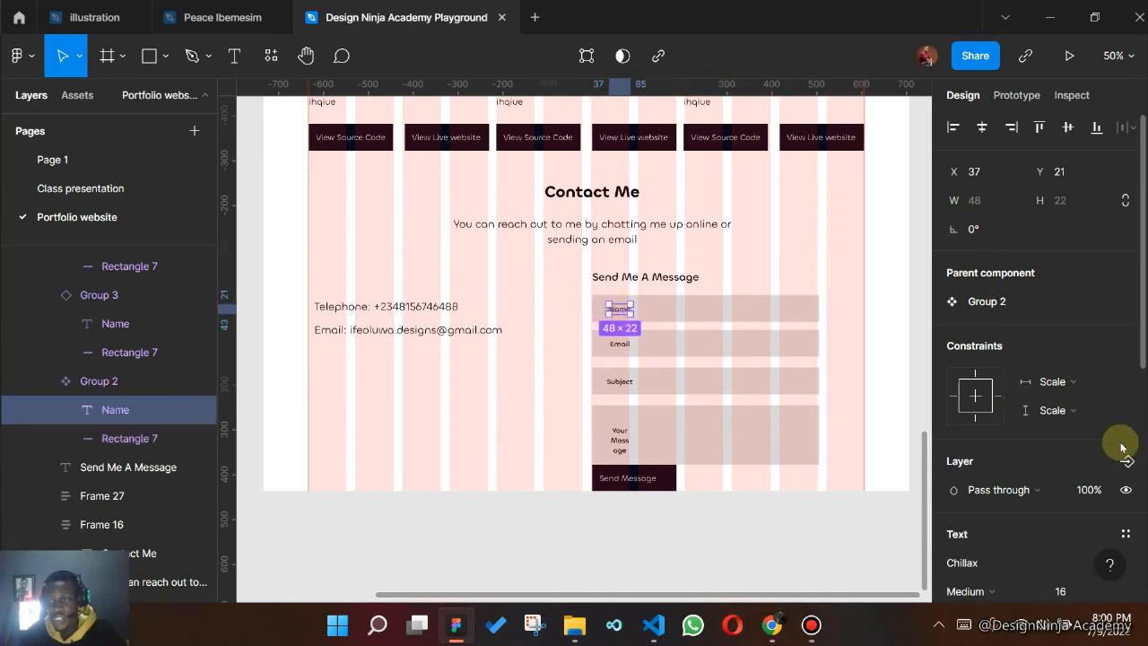
pyautogui.scroll(-2, 1050, 372)
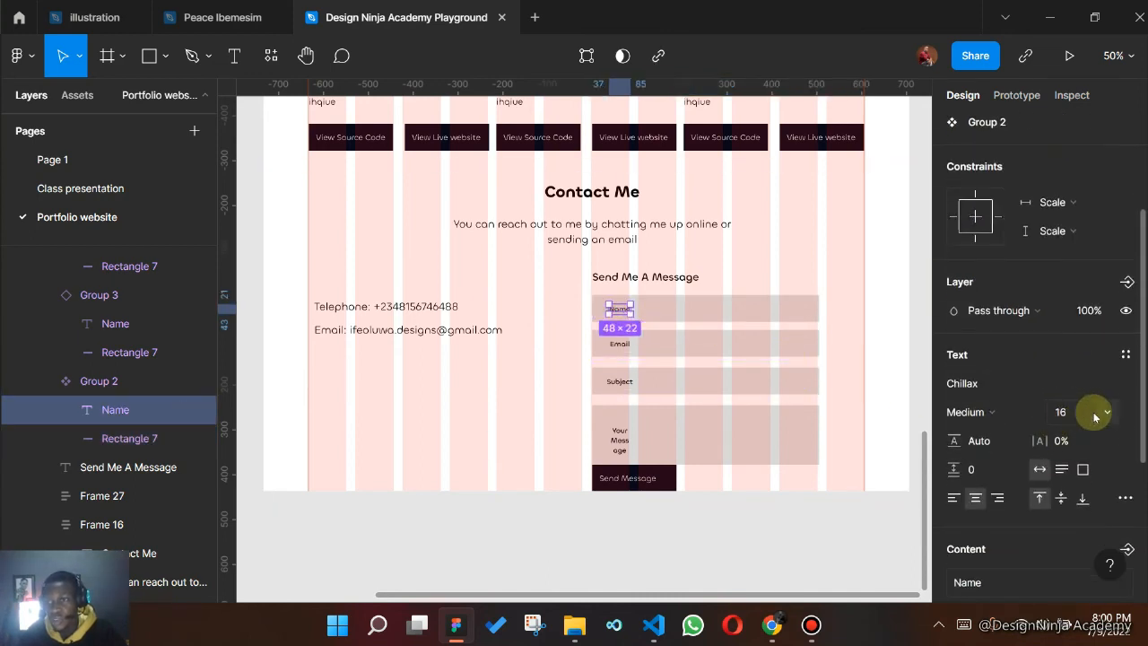
pyautogui.click(1070, 413)
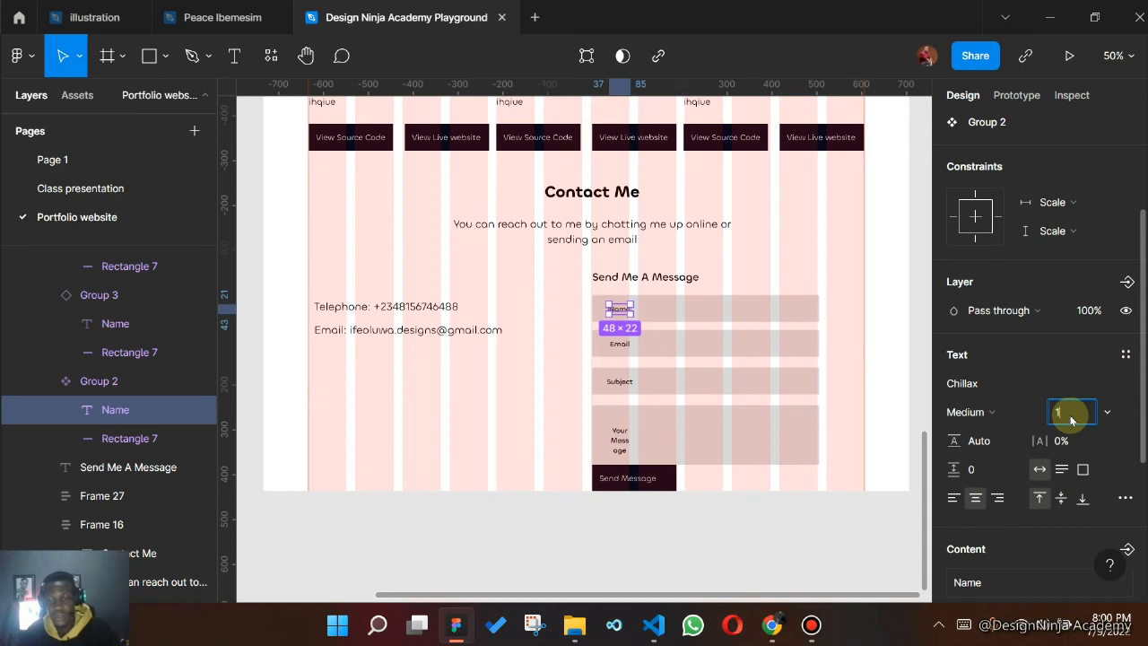
pyautogui.write('18')
pyautogui.press('Return')
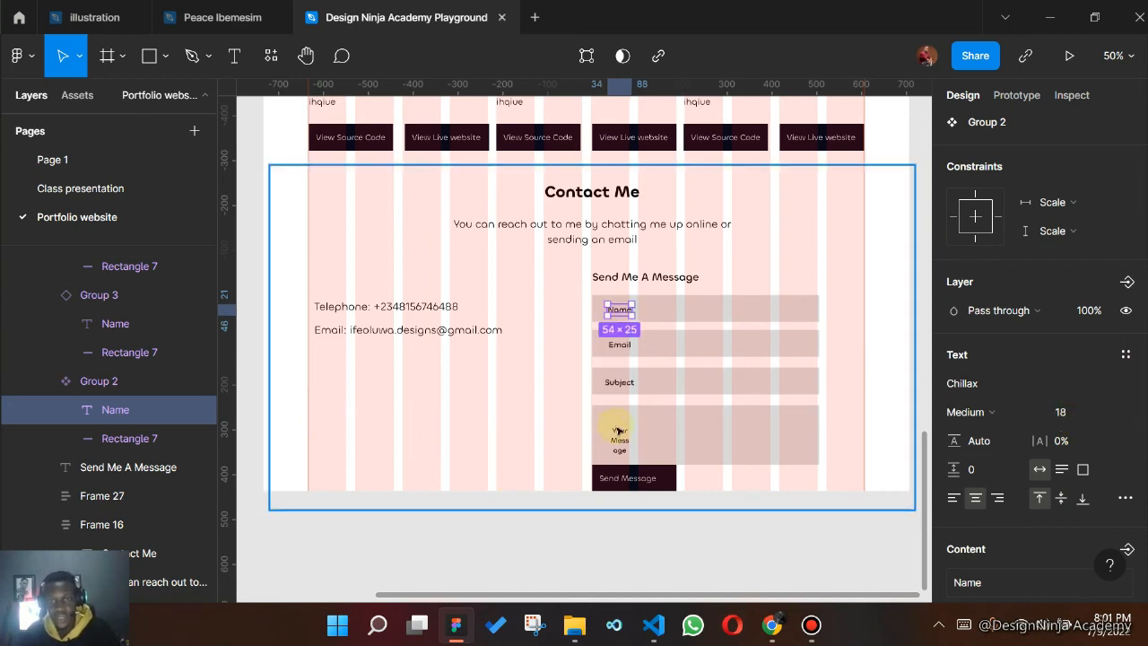
pyautogui.moveTo(636, 308)
pyautogui.mouseDown()
pyautogui.moveTo(797, 351)
pyautogui.moveTo(728, 322)
pyautogui.moveTo(630, 315)
pyautogui.moveTo(637, 325)
pyautogui.mouseUp()
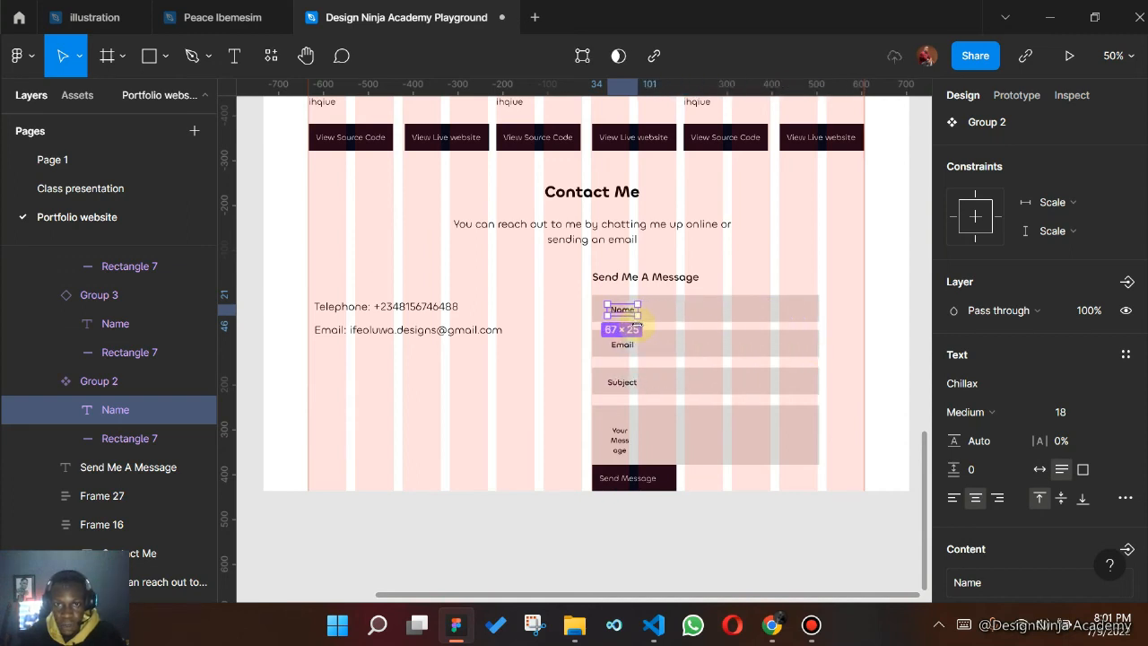
# - Resize the Your Message label's text box to about 117 × 19 so the text fits on one line
pyautogui.click(623, 437)
pyautogui.click(624, 442)
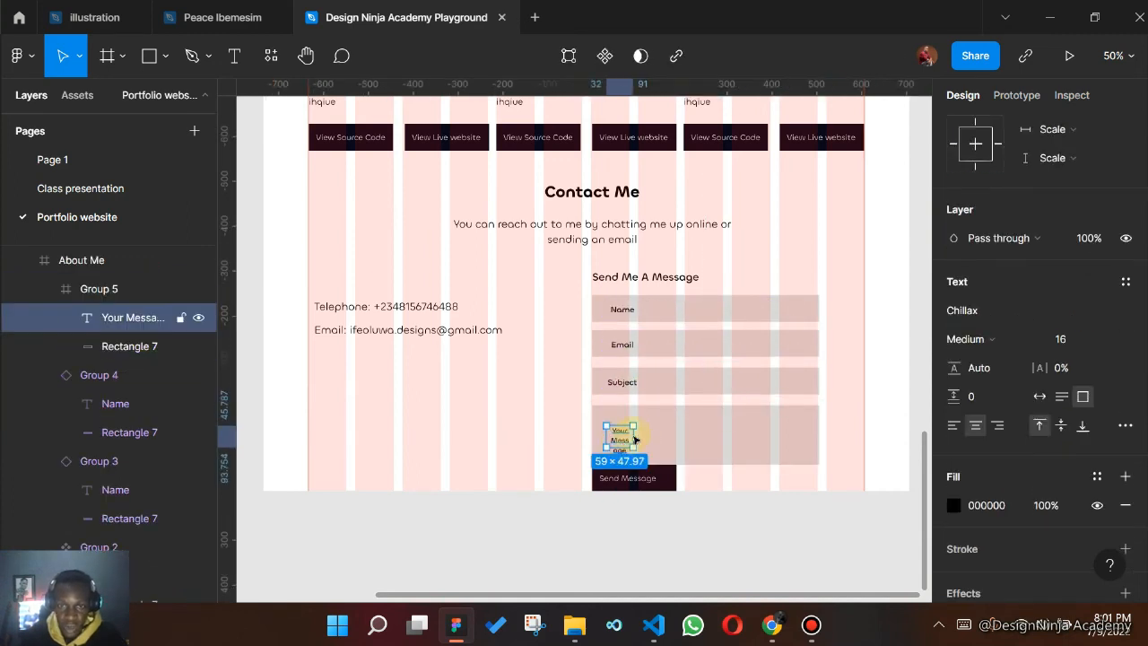
pyautogui.moveTo(636, 435)
pyautogui.mouseDown()
pyautogui.moveTo(679, 436)
pyautogui.moveTo(661, 431)
pyautogui.moveTo(640, 450)
pyautogui.moveTo(640, 434)
pyautogui.mouseUp()
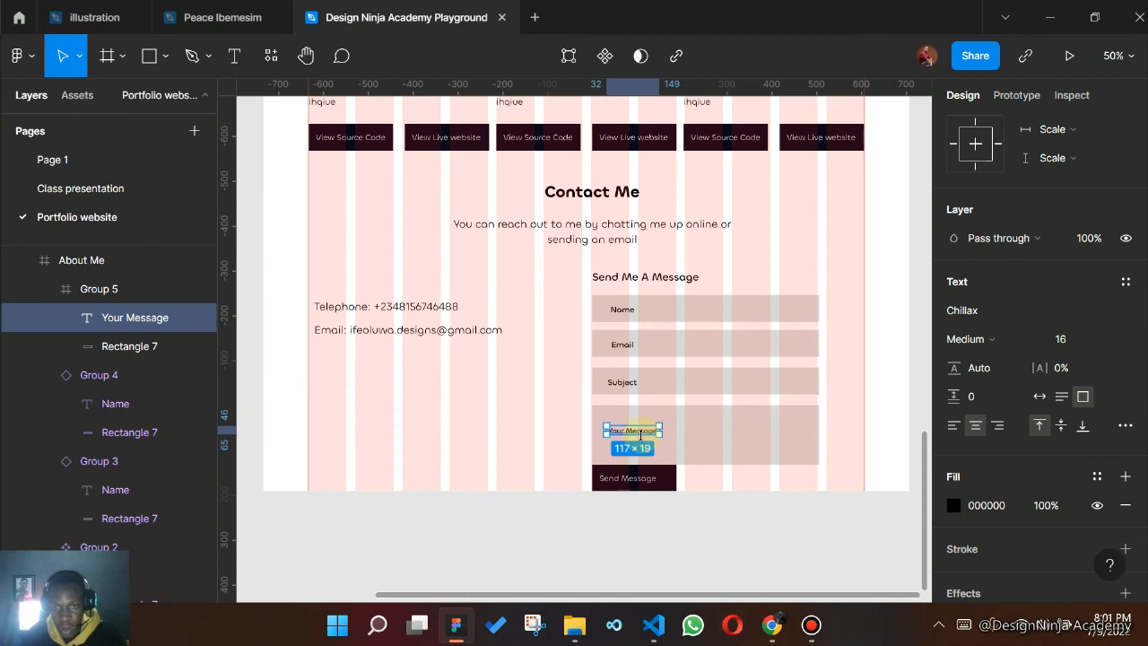
# - Combine the Name, Email, Subject and Your Message fields in an auto layout
pyautogui.click(697, 441)
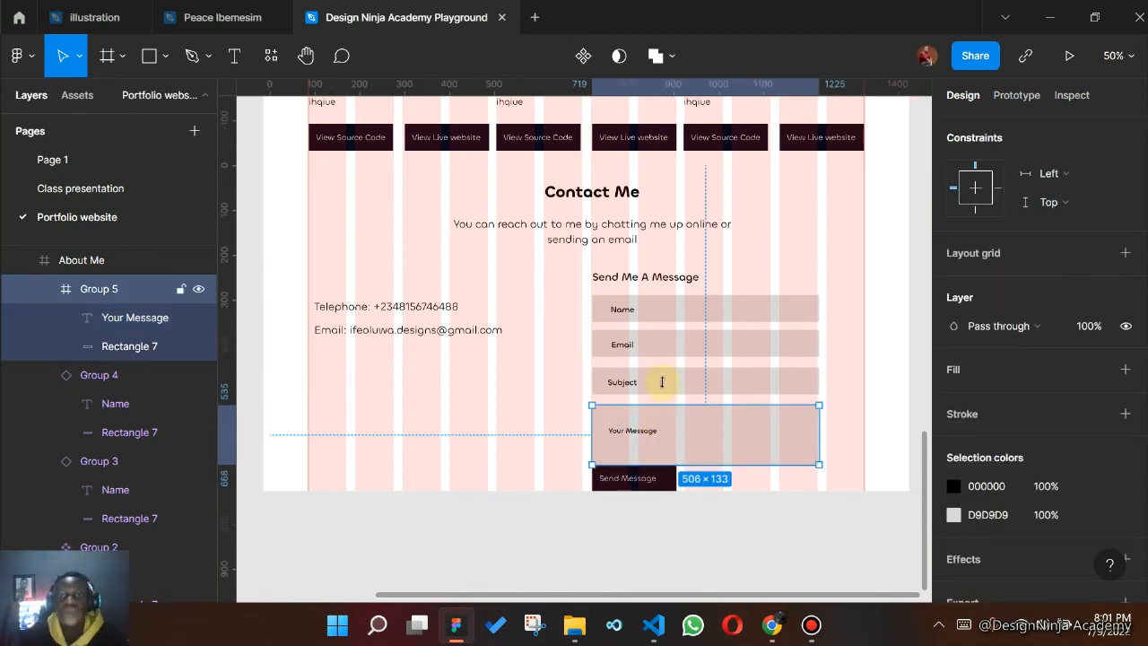
pyautogui.click(650, 317)
pyautogui.keyDown('shift'); pyautogui.click(653, 350); pyautogui.keyUp('shift')
pyautogui.keyDown('shift'); pyautogui.click(650, 382); pyautogui.keyUp('shift')
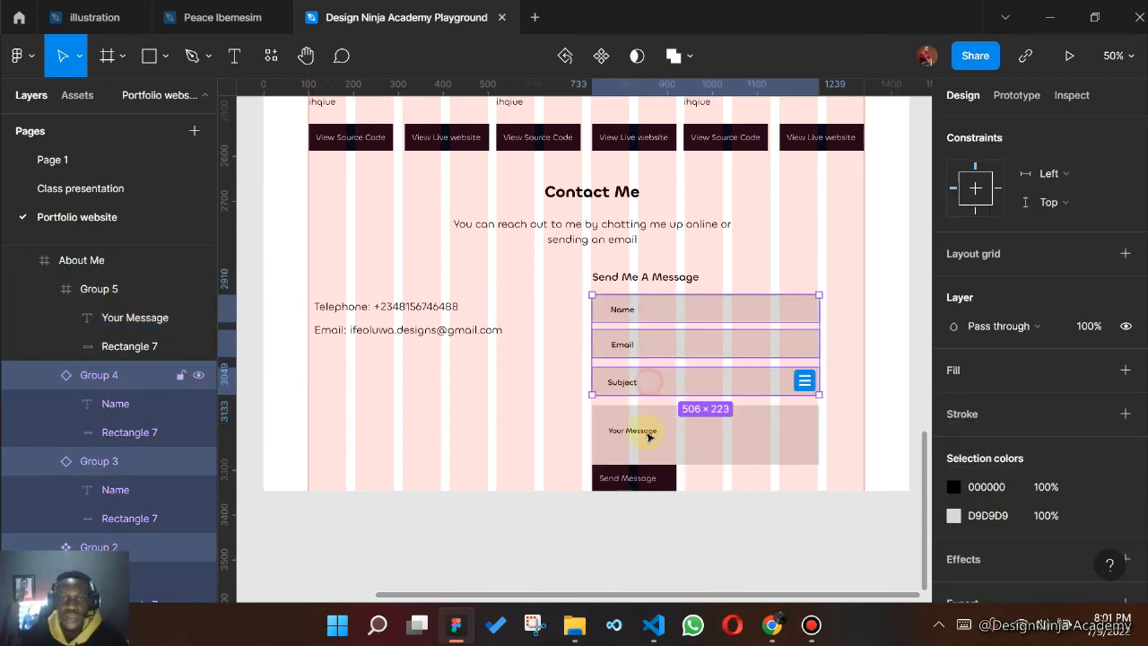
pyautogui.keyDown('shift'); pyautogui.click(649, 437); pyautogui.keyUp('shift')
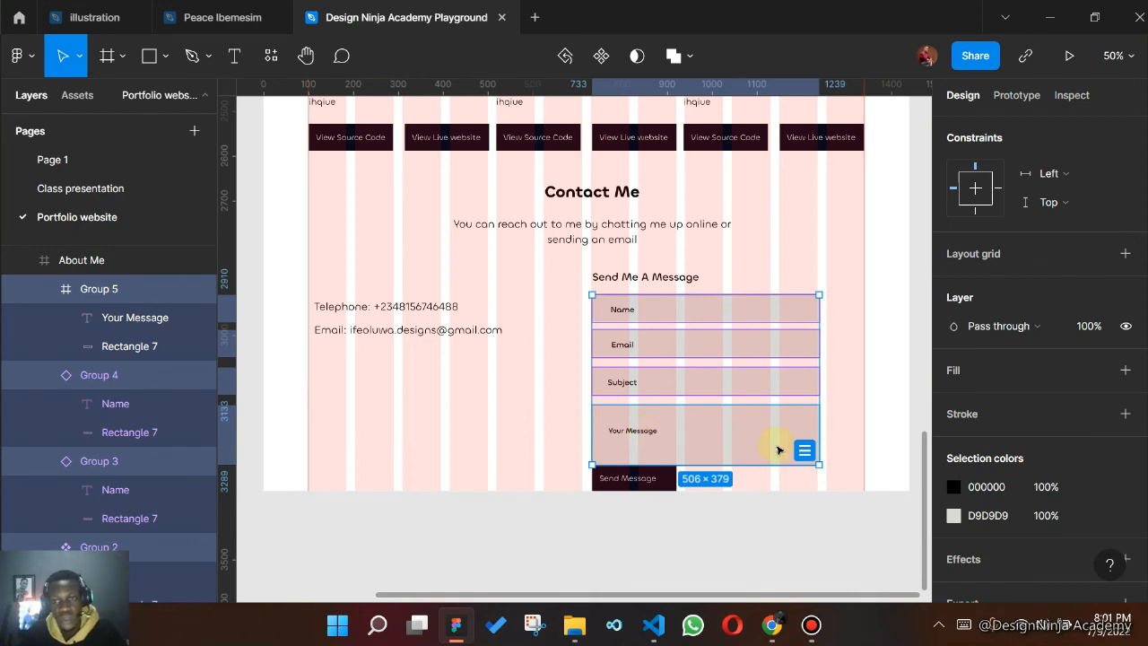
pyautogui.hotkey('shift', 'a')
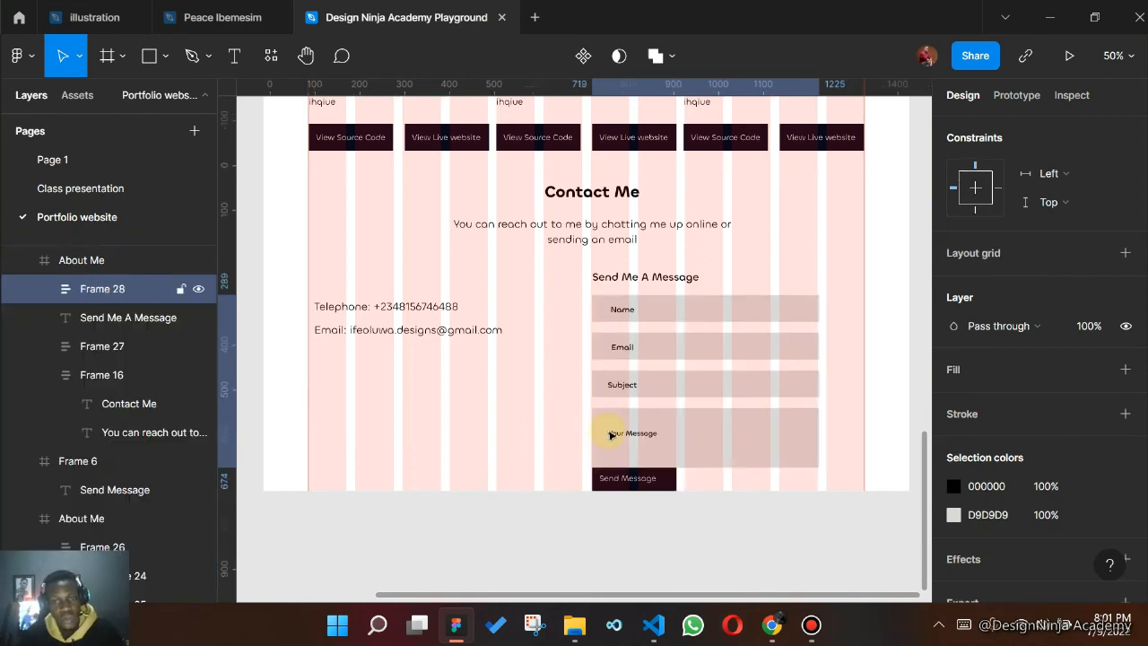
# - Set the spacing between the form fields in the auto layout to 14
pyautogui.scroll(5, 955, 403)
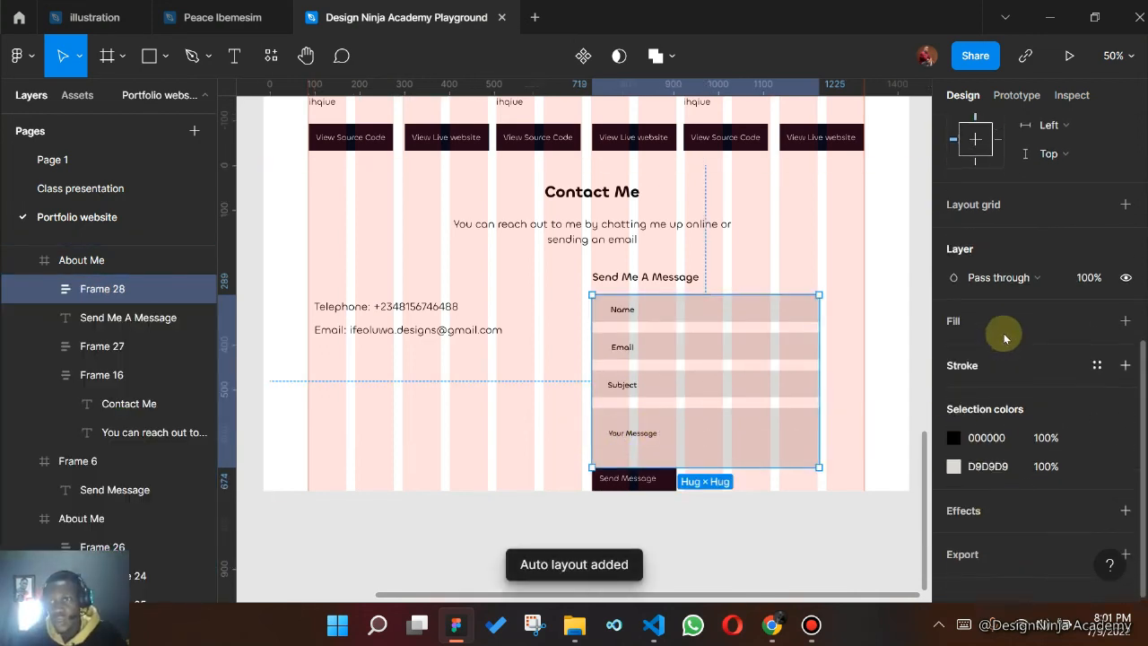
pyautogui.click(980, 266)
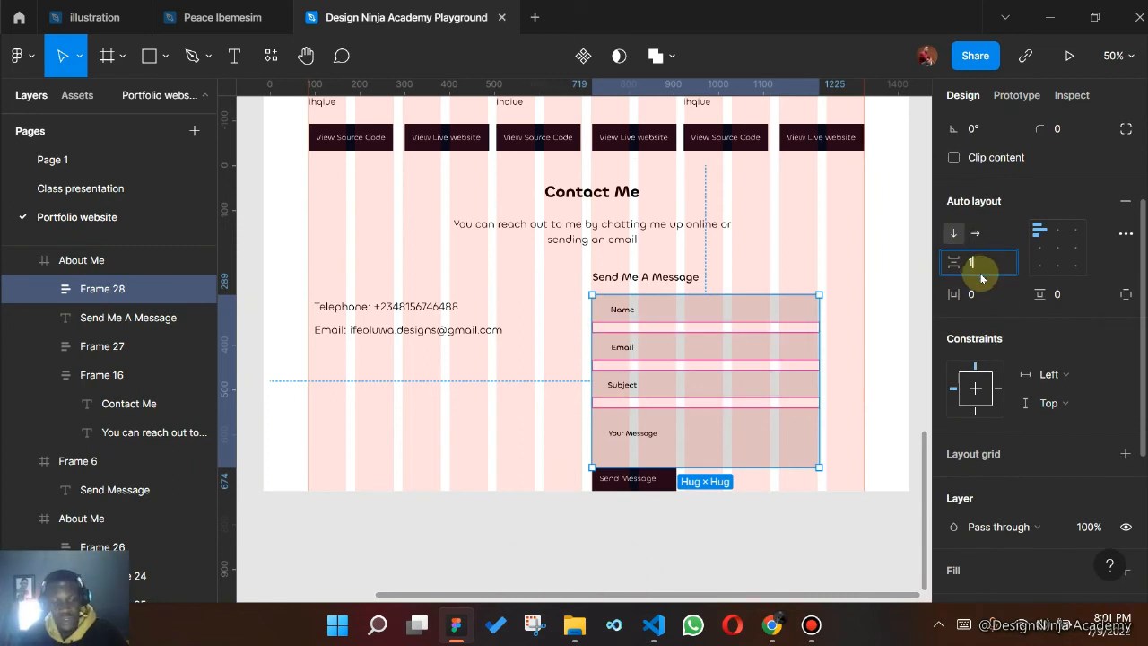
pyautogui.press('Return')
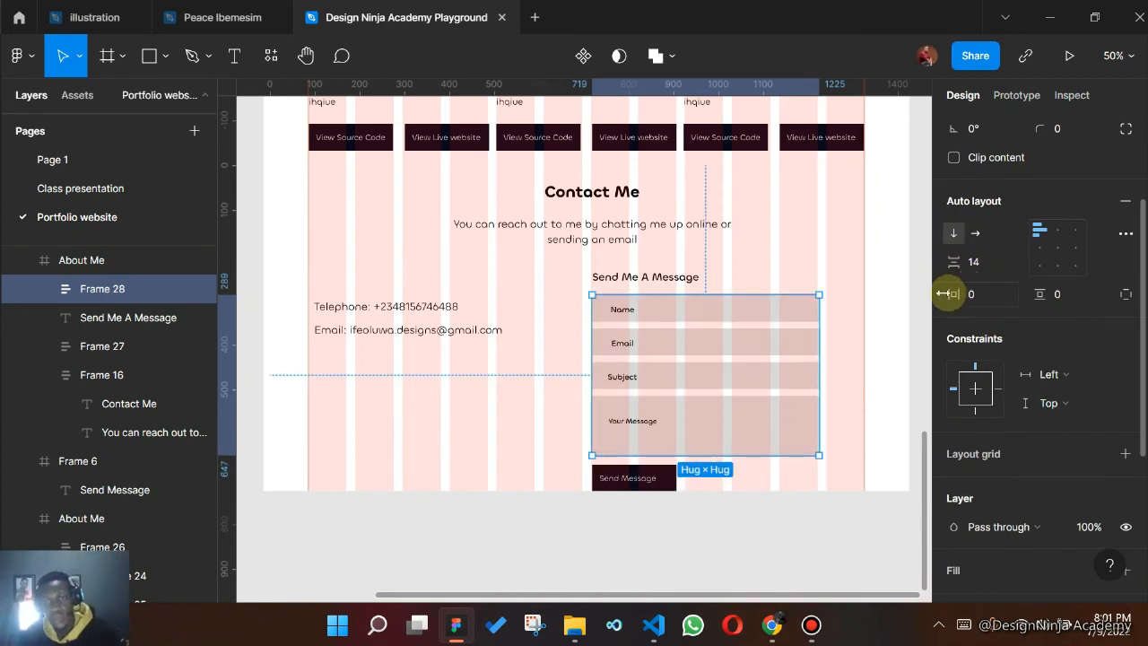
# - Move the Send Message button into the Contact Me frame, beside the Your Message field at about X 488, Y 587
pyautogui.click(642, 483)
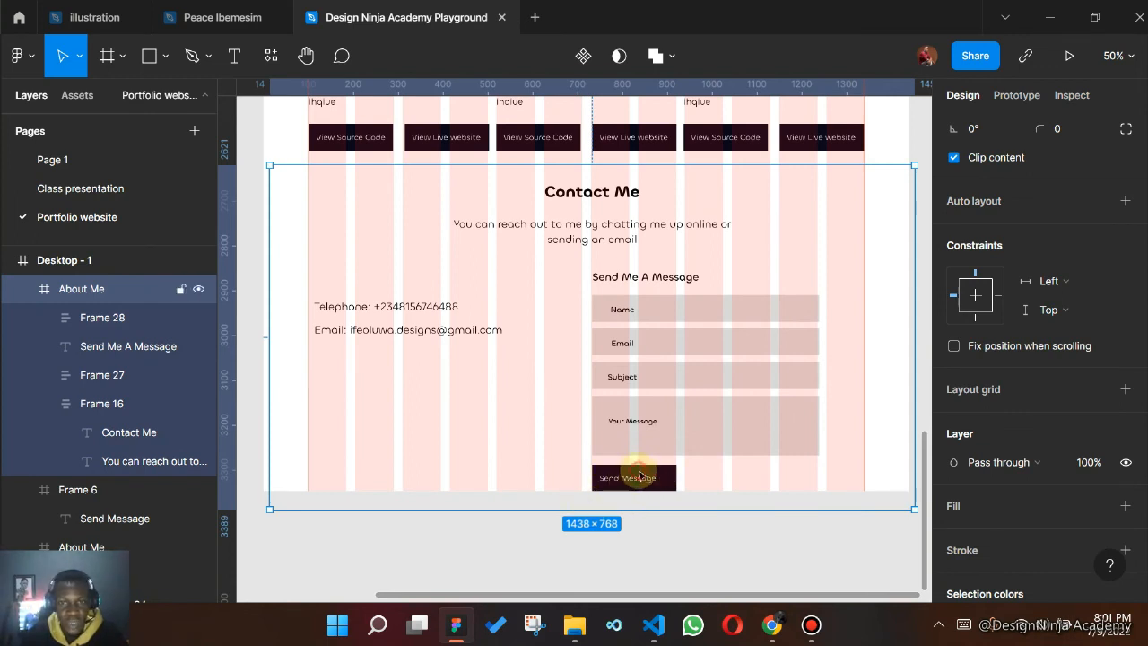
pyautogui.moveTo(622, 505); pyautogui.dragTo(530, 444)
pyautogui.click(634, 481)
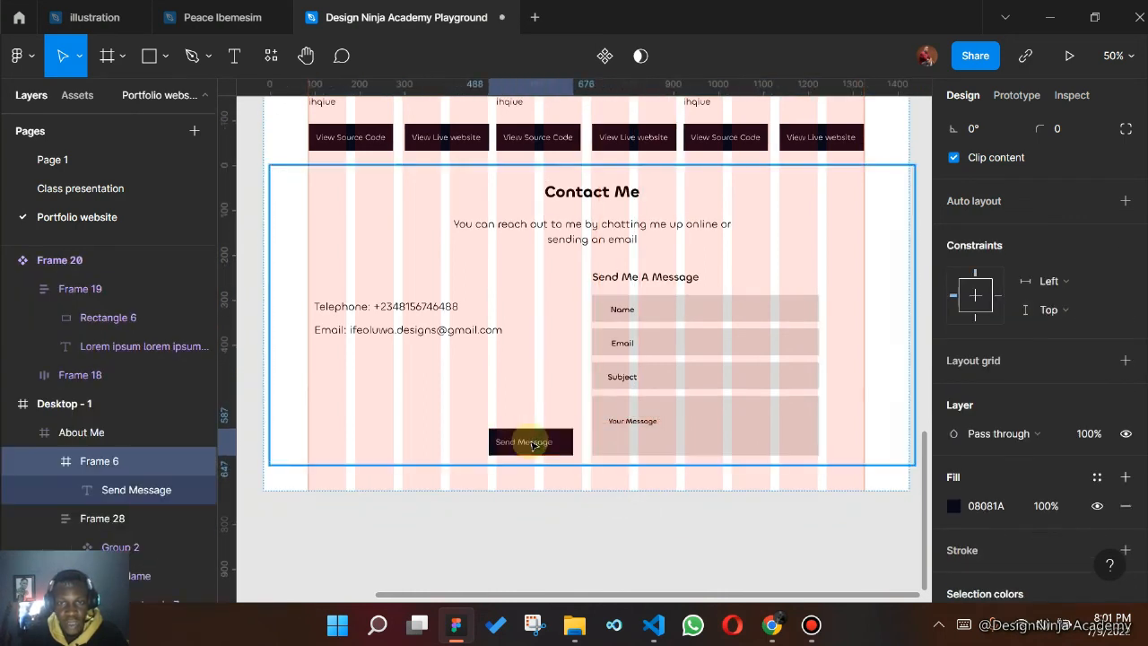
# - Extend the Contact Me frame to a height of about 726 and move the Send Message button directly below the Your Message field
pyautogui.click(626, 461)
pyautogui.moveTo(625, 464); pyautogui.dragTo(626, 491)
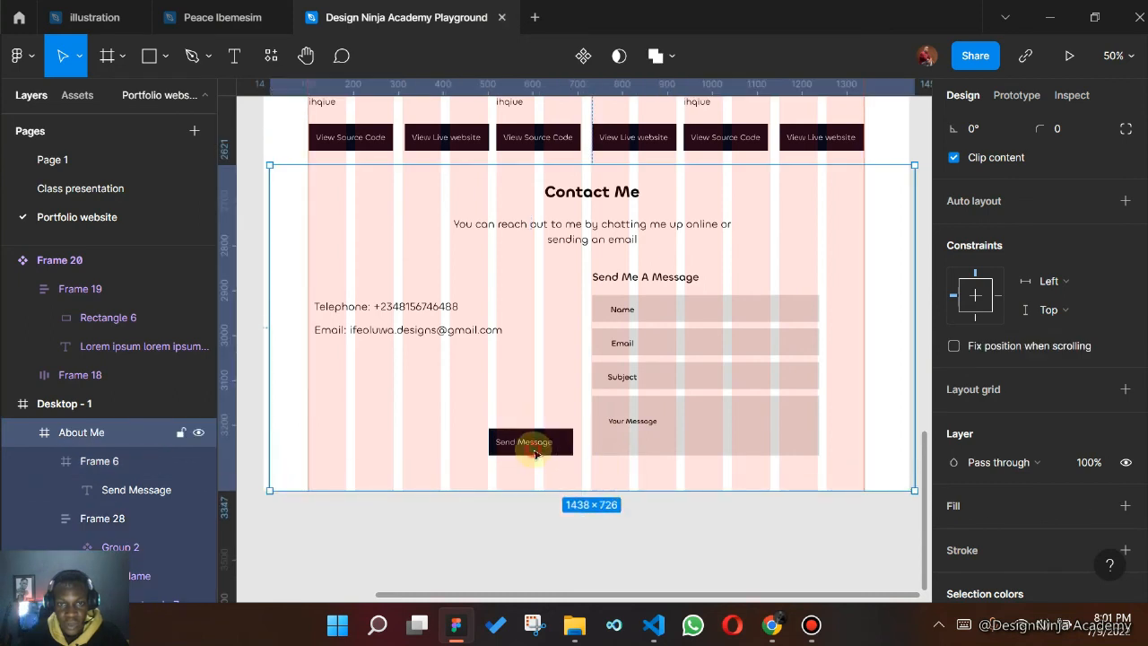
pyautogui.click(534, 453)
pyautogui.moveTo(533, 451); pyautogui.dragTo(633, 482)
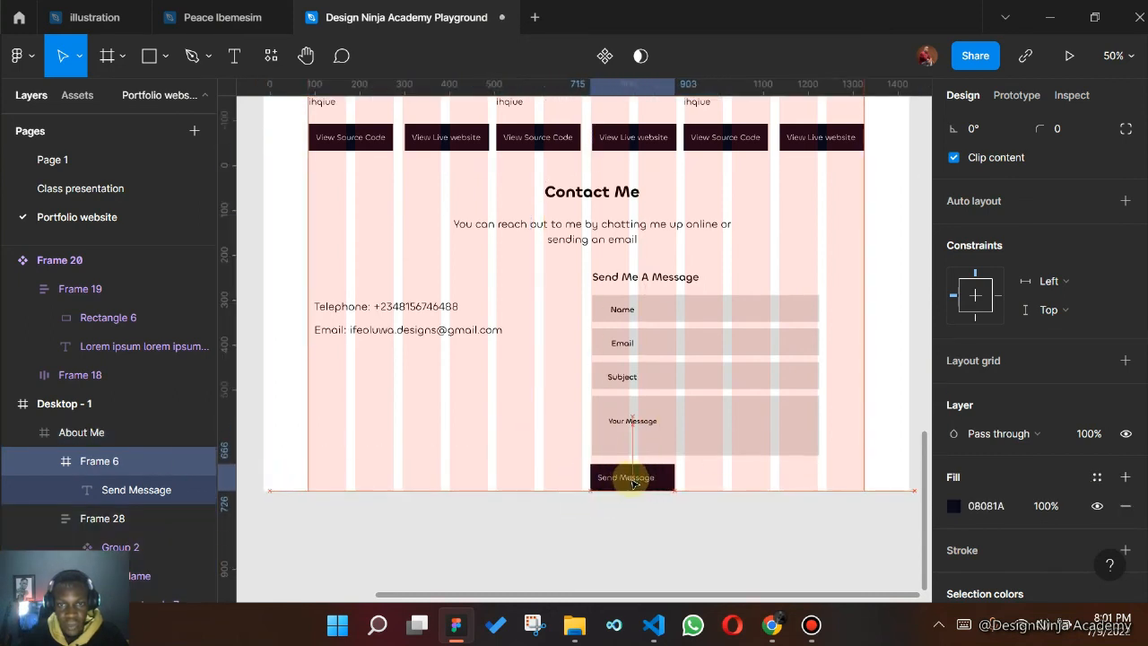
# - Combine the form fields group and the Send Message button in a vertical auto layout
pyautogui.click(627, 446)
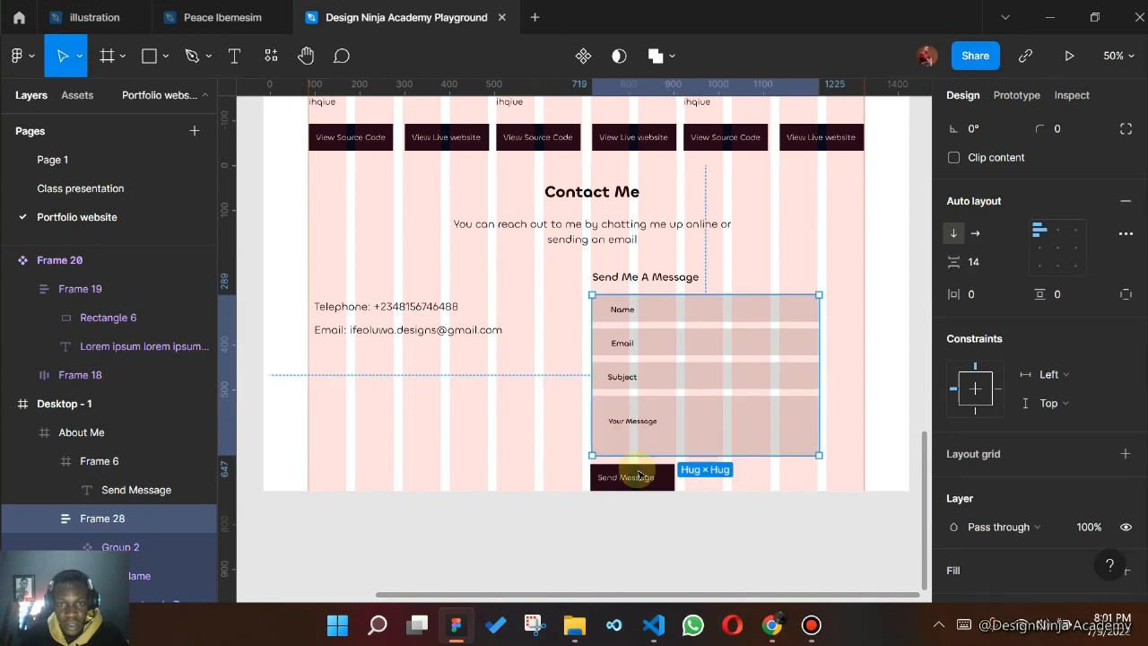
pyautogui.keyDown('shift'); pyautogui.click(637, 476); pyautogui.keyUp('shift')
pyautogui.hotkey('shift', 'a')
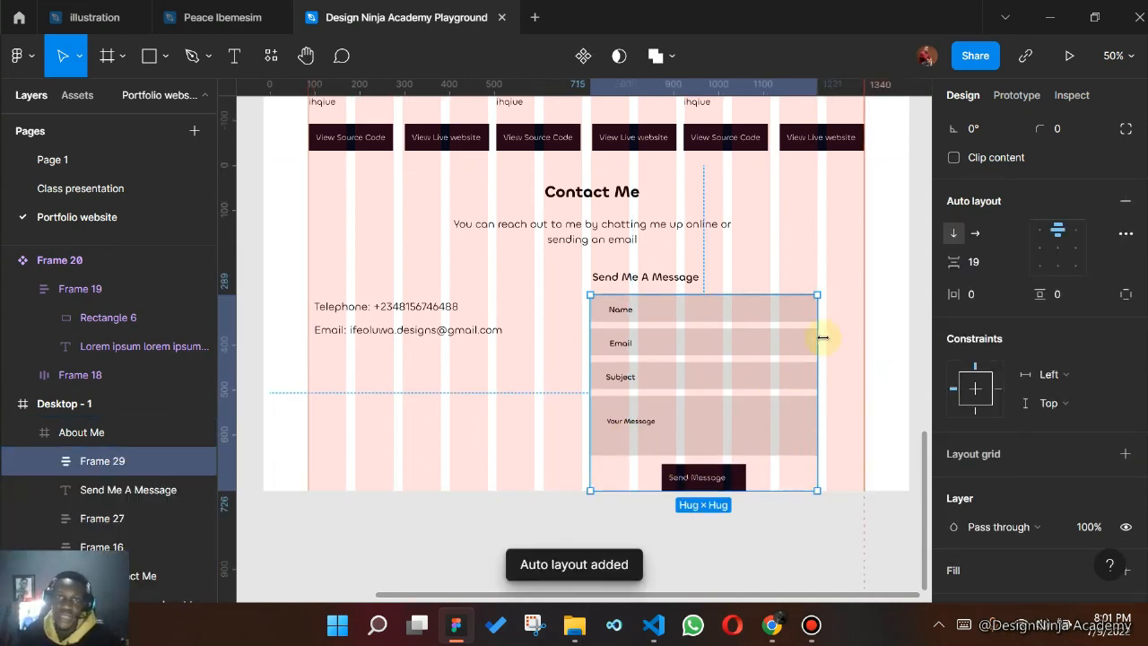
# - Left-align the items in the auto layout of form fields and Send Message button, and set its spacing to 20
pyautogui.scroll(2, 514, 279)
pyautogui.scroll(10, 514, 280)
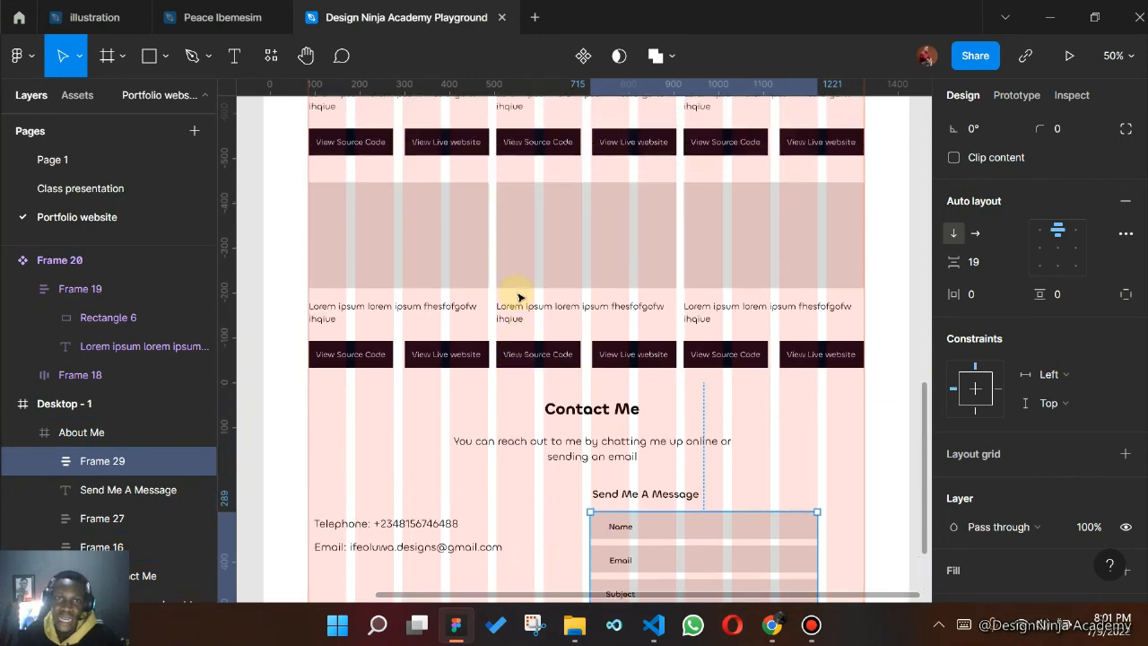
pyautogui.scroll(8, 506, 314)
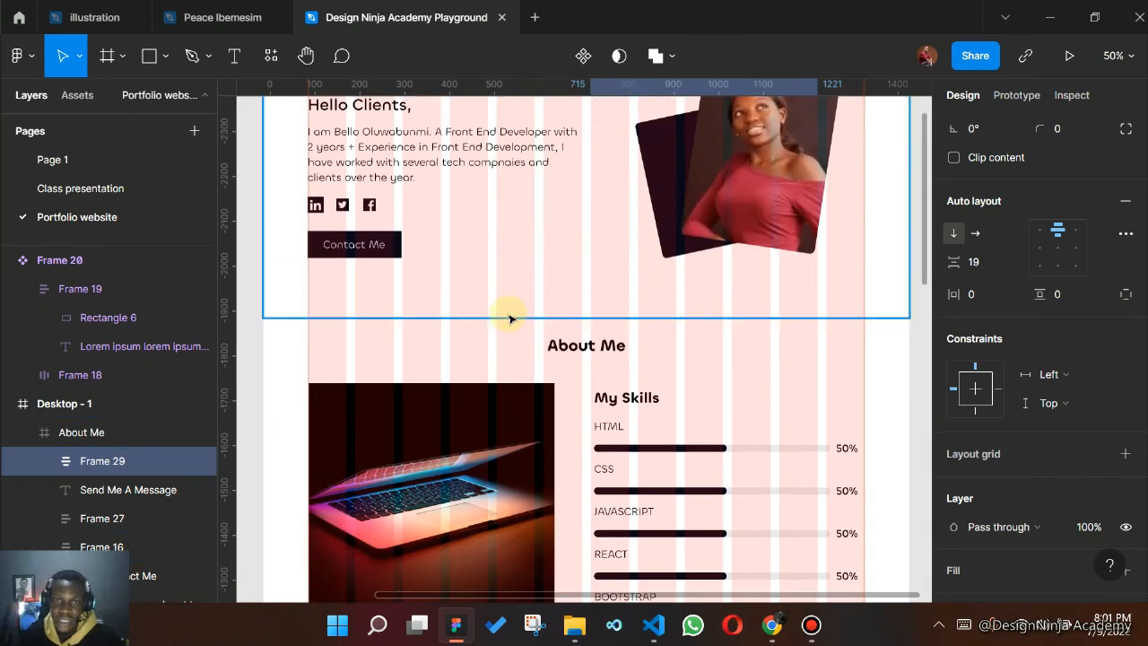
pyautogui.scroll(-20, 513, 320)
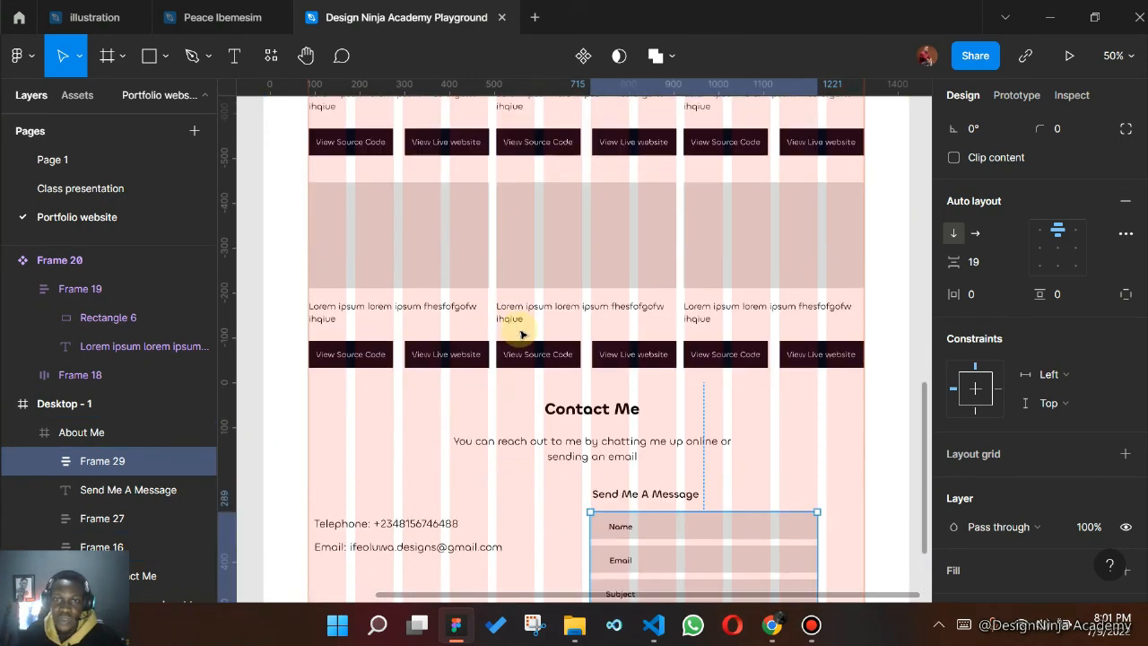
pyautogui.click(1042, 251)
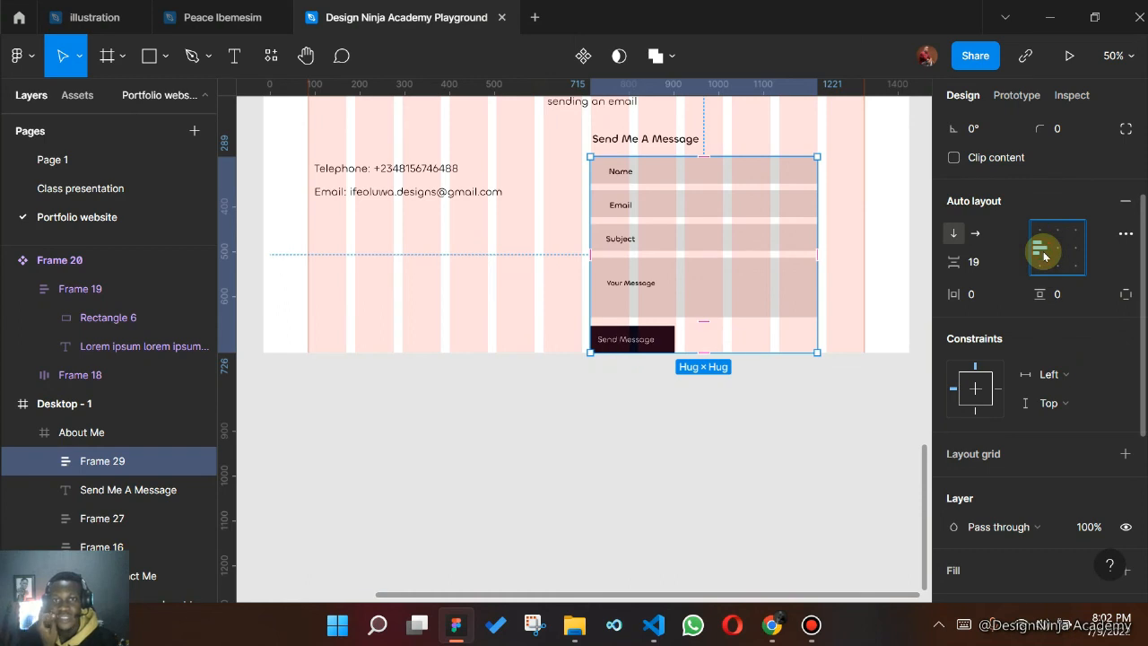
pyautogui.click(977, 269)
pyautogui.write('20')
pyautogui.press('Return')
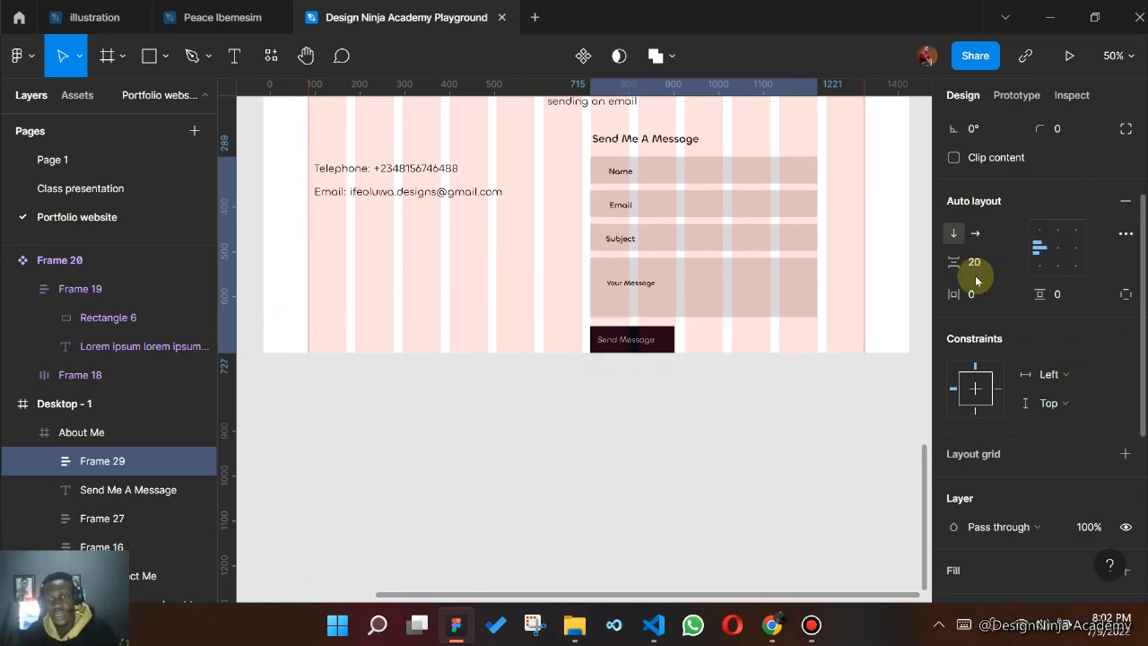
pyautogui.click(708, 412)
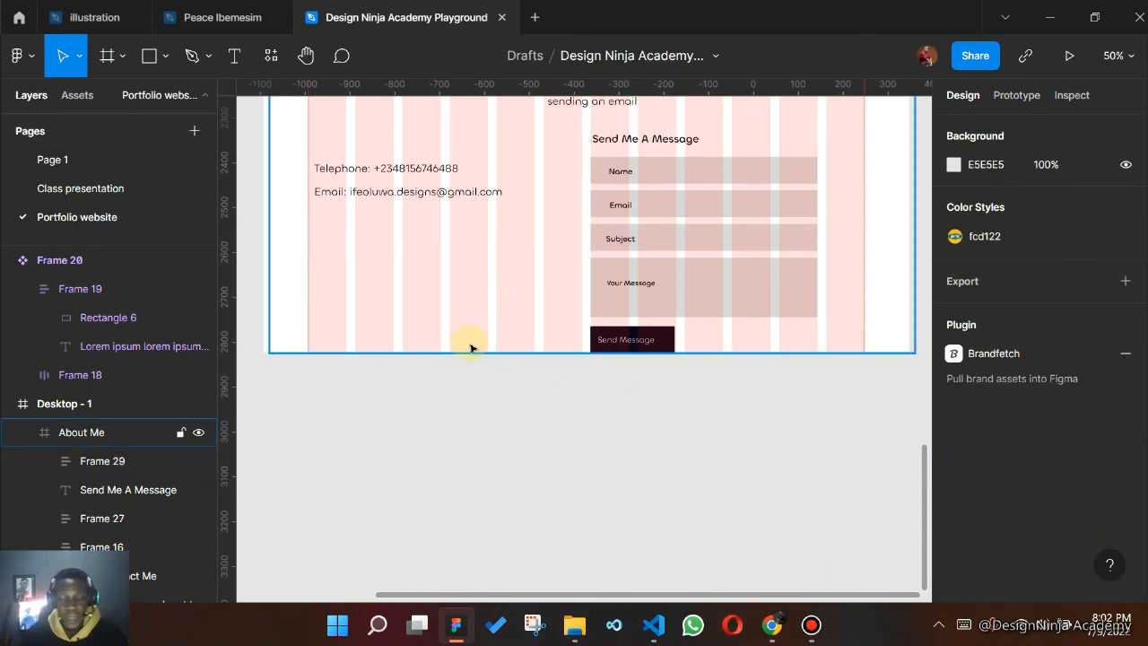
# - Extend the Desktop - 1 frame downward to a height of about 3700, leaving space below the Contact Me section
pyautogui.scroll(-10, 397, 243)
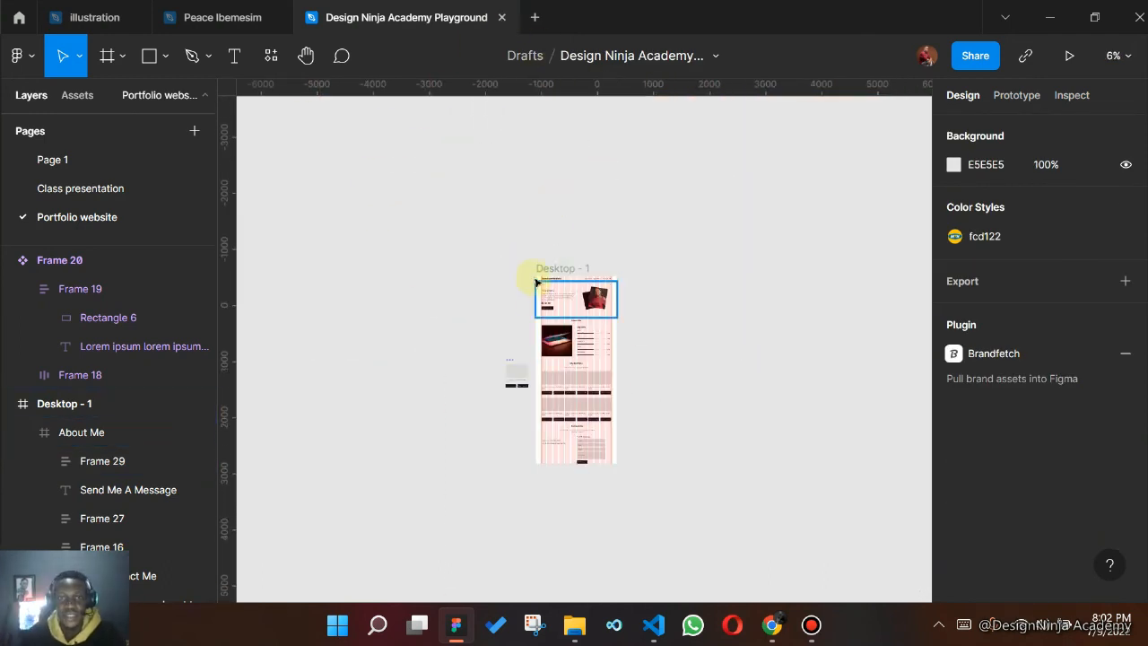
pyautogui.click(538, 268)
pyautogui.moveTo(579, 465); pyautogui.dragTo(579, 482)
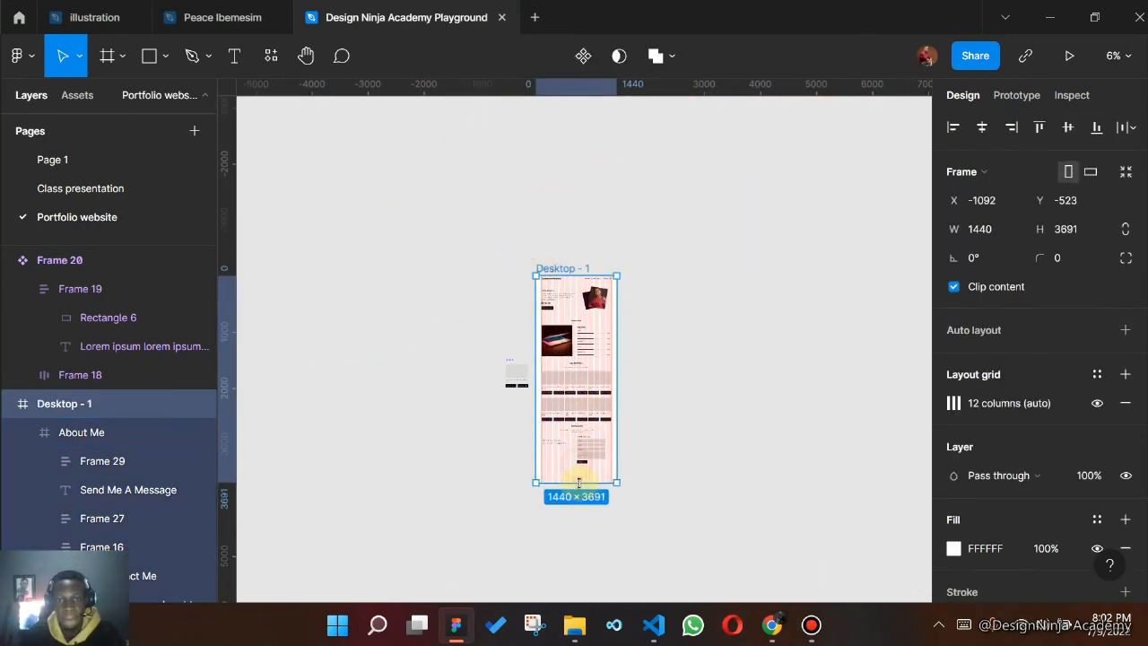
pyautogui.click(678, 449)
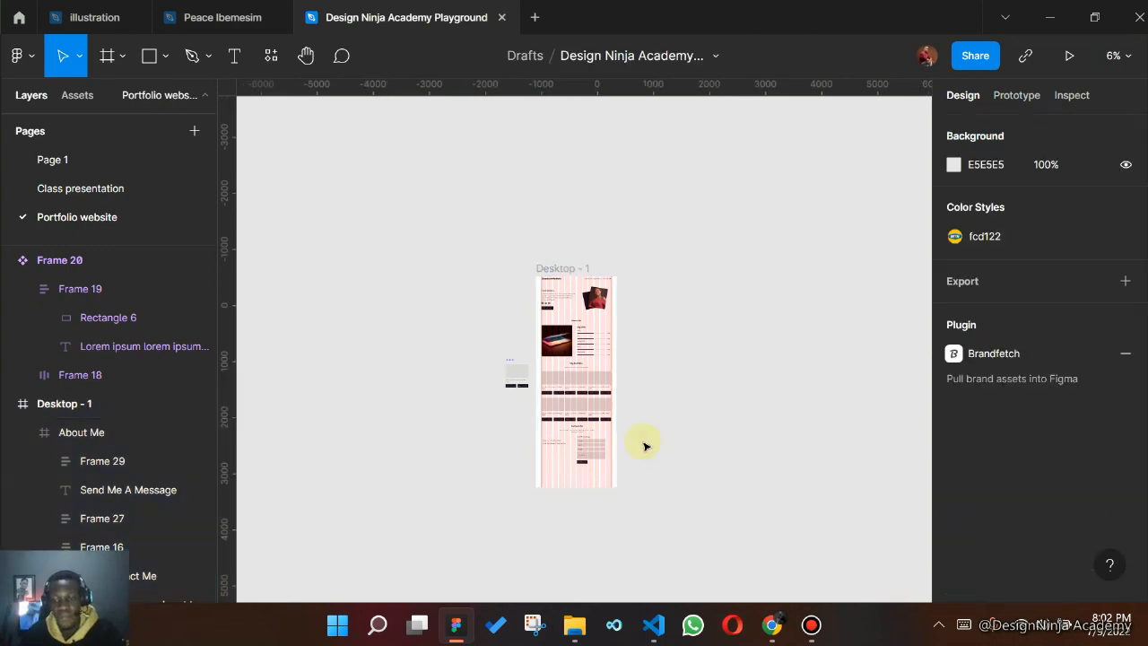
# - Duplicate the row of LinkedIn, Twitter and Facebook icons in the Hello Clients section
pyautogui.scroll(5, 646, 446)
pyautogui.scroll(-5, 661, 443)
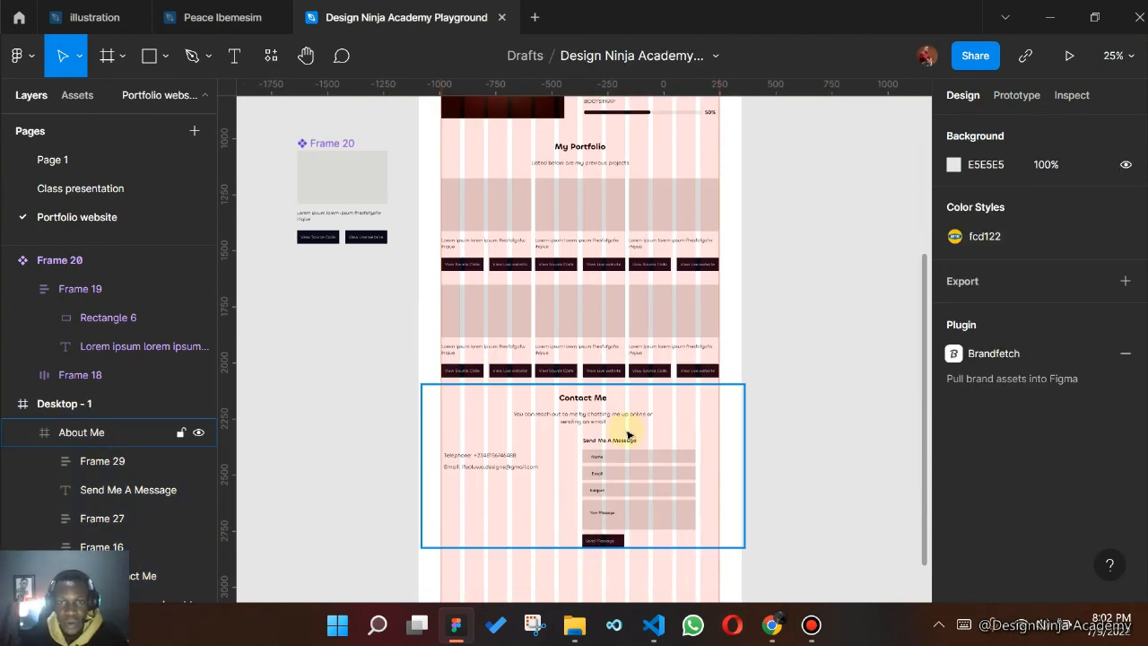
pyautogui.click(565, 435)
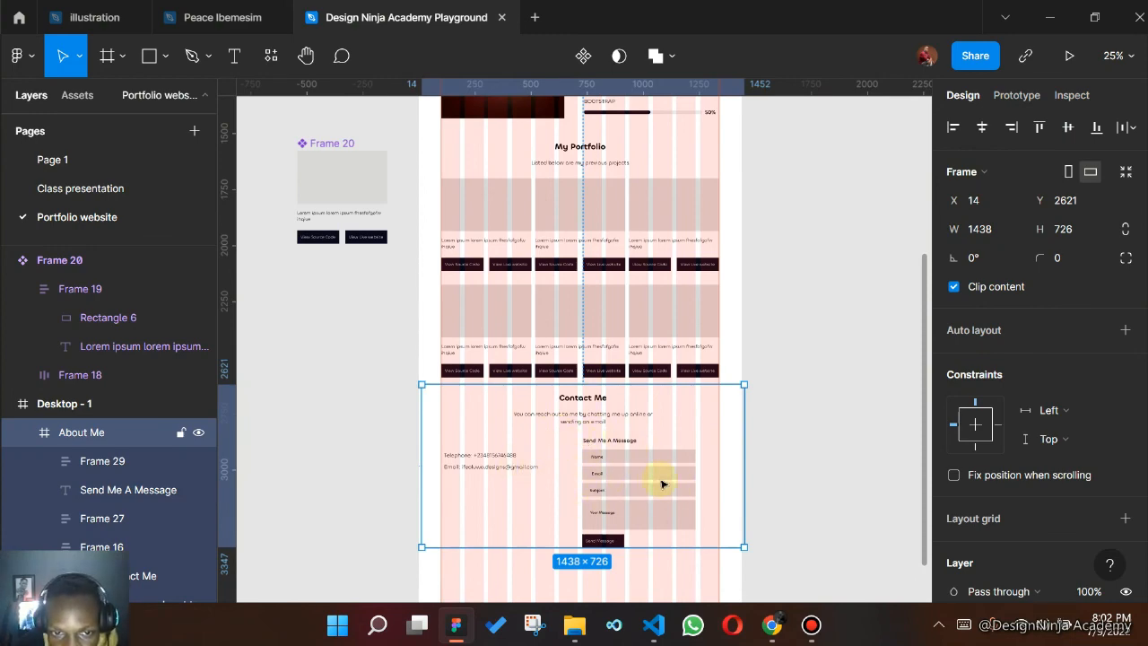
pyautogui.scroll(9, 541, 440)
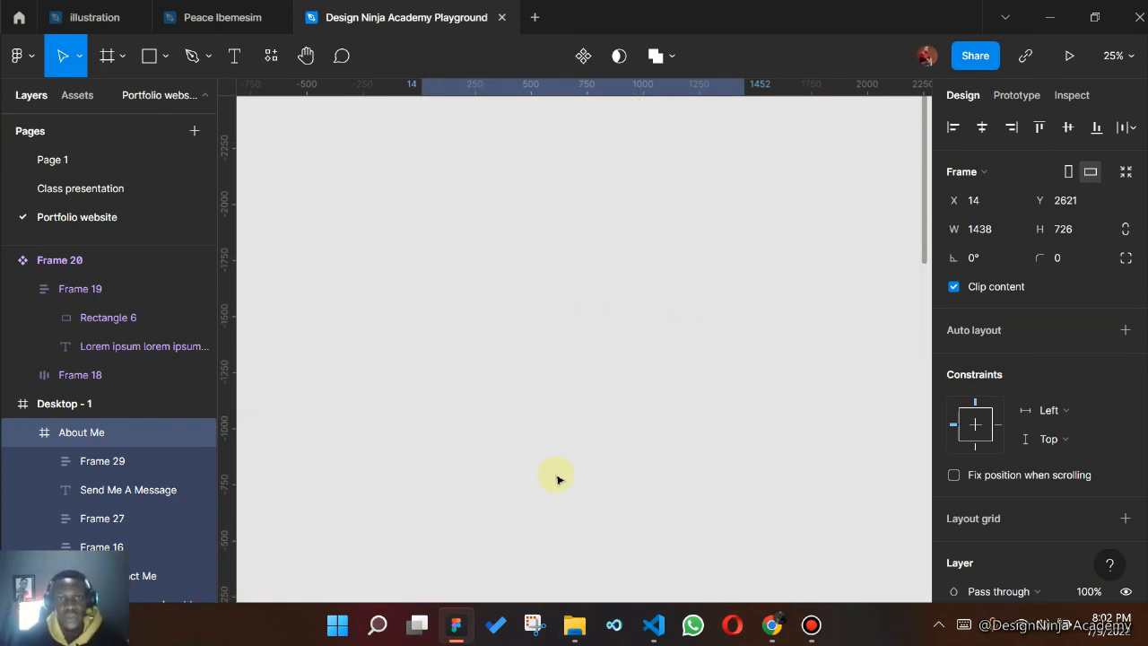
pyautogui.scroll(-4, 556, 476)
pyautogui.doubleClick(456, 344)
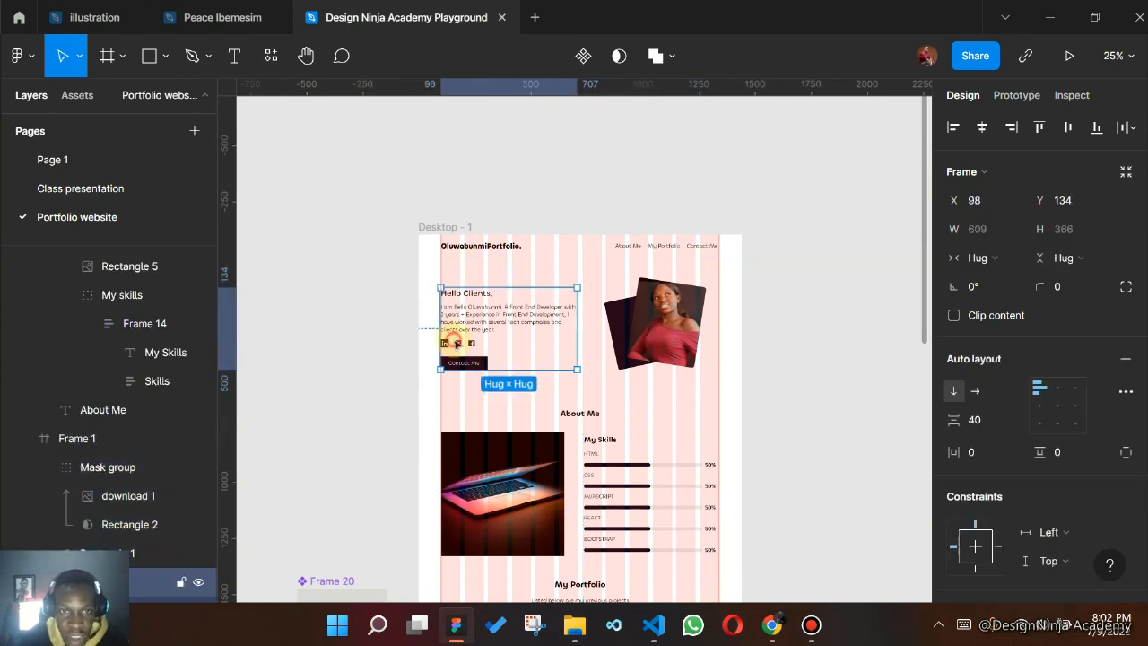
pyautogui.doubleClick(457, 344)
pyautogui.doubleClick(457, 345)
pyautogui.hotkey('ctrl', 'd')
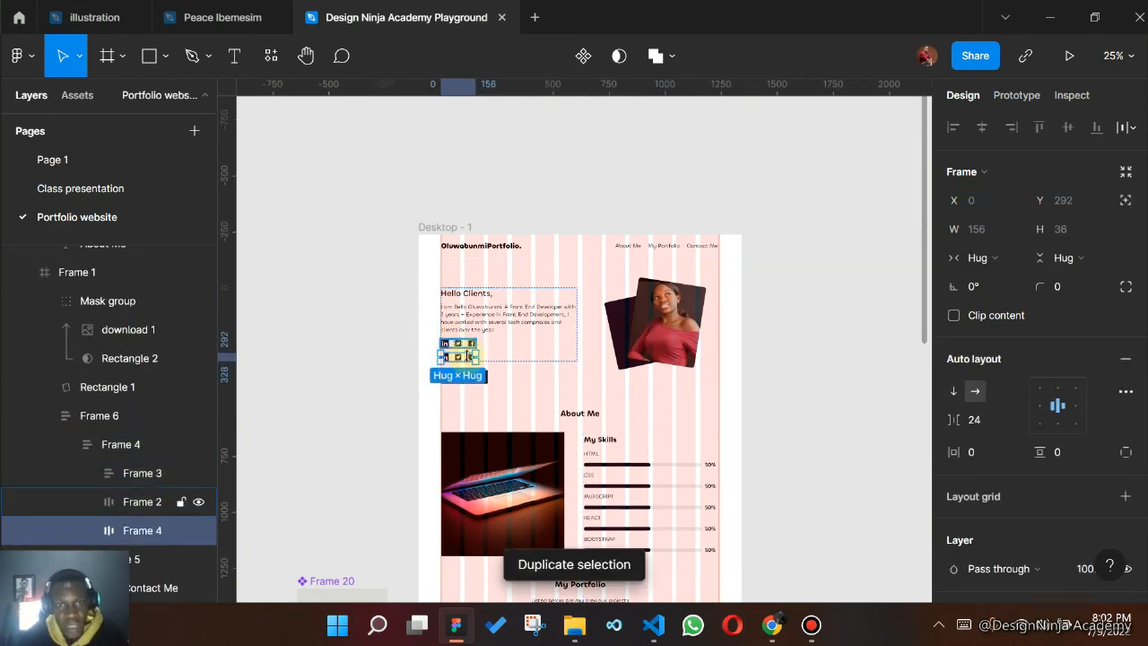
# - Move the duplicated social icons into the Contact Me frame, below the Email line at X 100, Y 409
pyautogui.moveTo(466, 356); pyautogui.dragTo(474, 230)
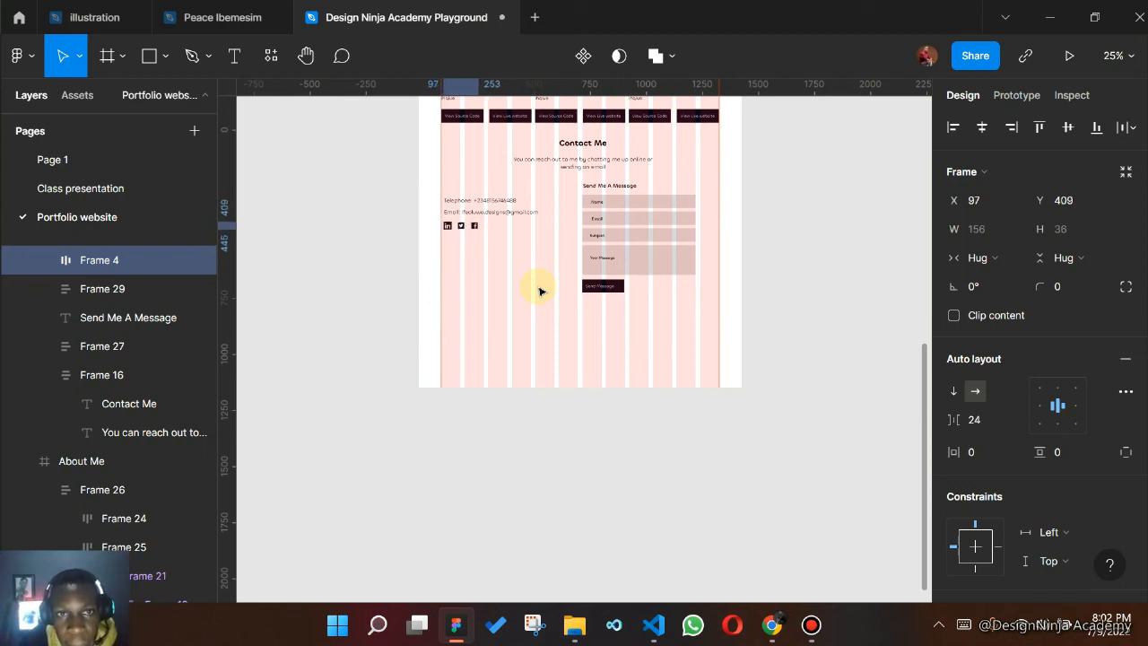
pyautogui.press('Right')
pyautogui.press('Right')
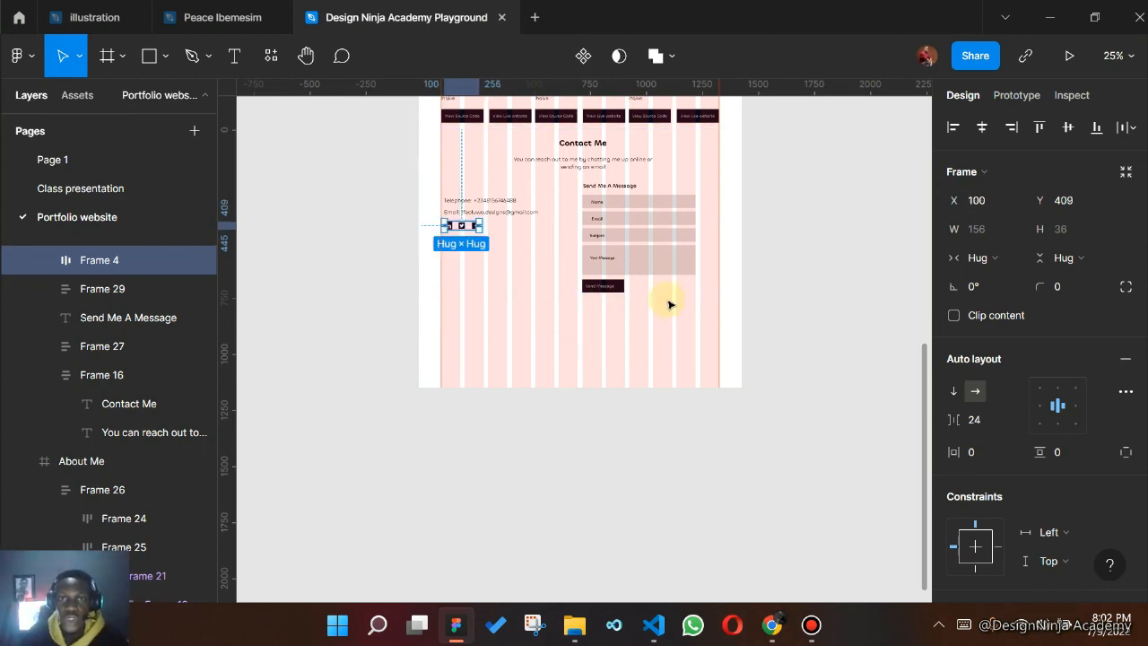
# - Open the layer name of the frame holding the Contact Me section for editing
pyautogui.click(597, 133)
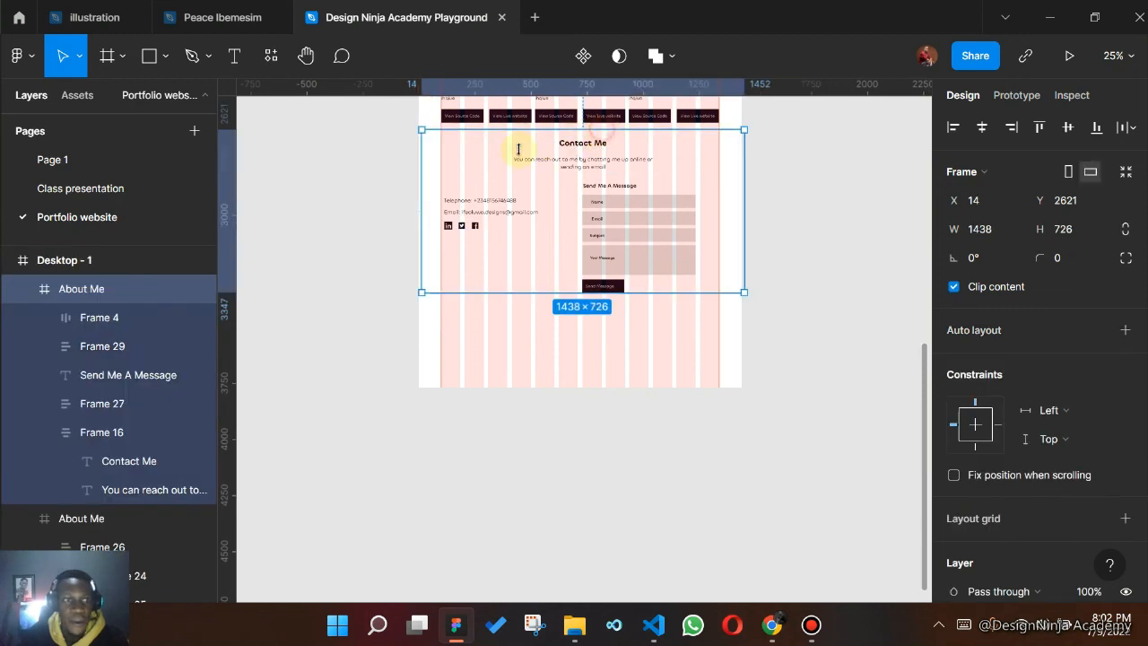
pyautogui.doubleClick(84, 290)
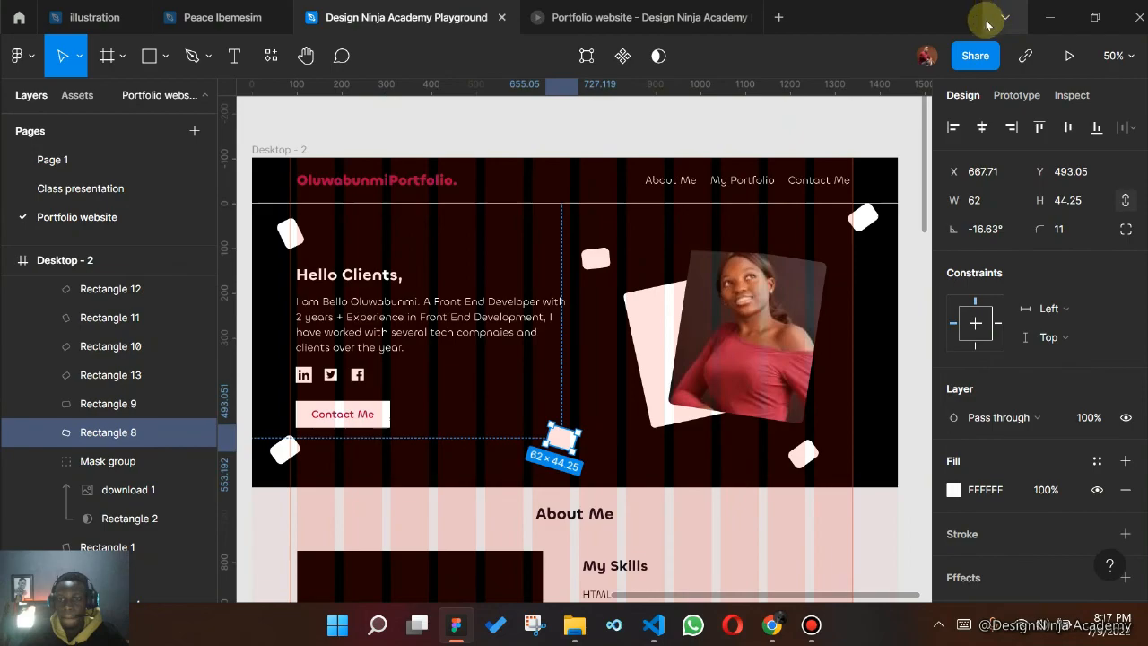
# - Change the background colour of the Contact Me form fields in Desktop - 2 to FFFFFF
pyautogui.scroll(-1, 537, 378)
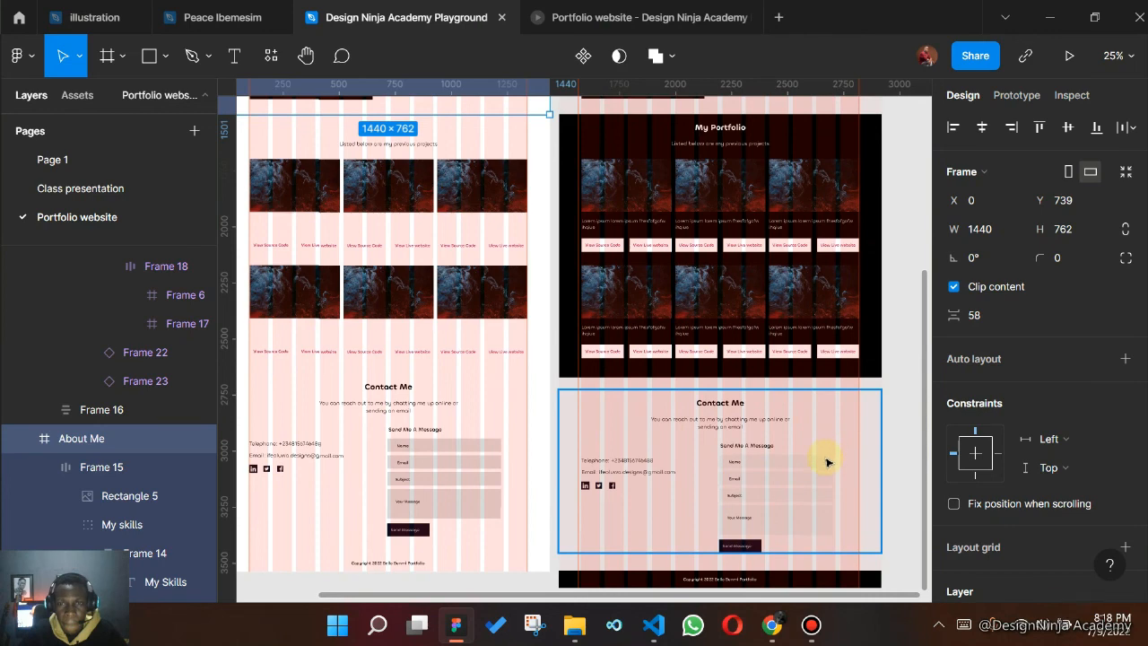
pyautogui.scroll(-1, 827, 462)
pyautogui.moveTo(800, 529); pyautogui.dragTo(799, 461)
pyautogui.hotkey('ctrl', '+')
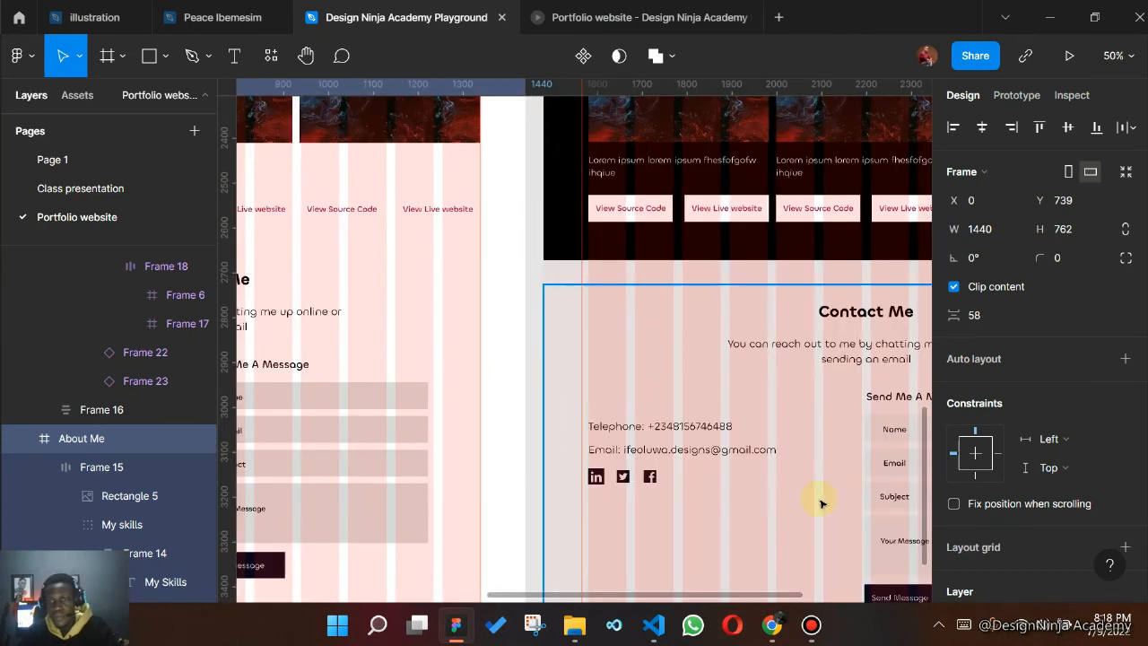
pyautogui.moveTo(821, 503); pyautogui.dragTo(413, 457)
pyautogui.doubleClick(587, 371)
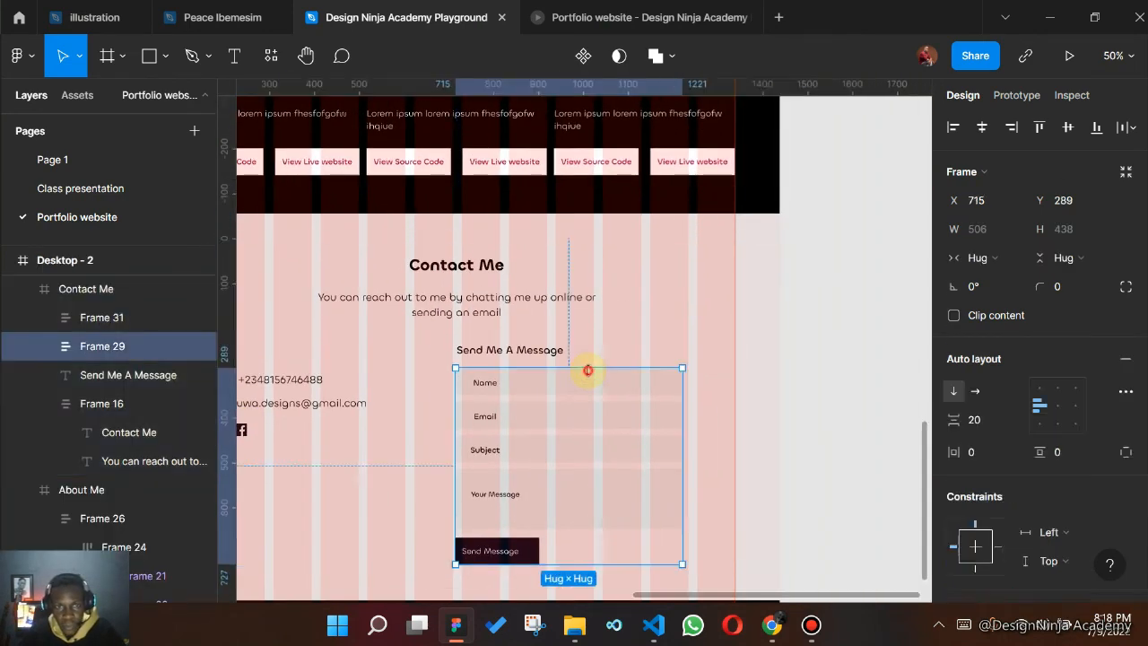
pyautogui.scroll(-6, 986, 466)
pyautogui.click(987, 489)
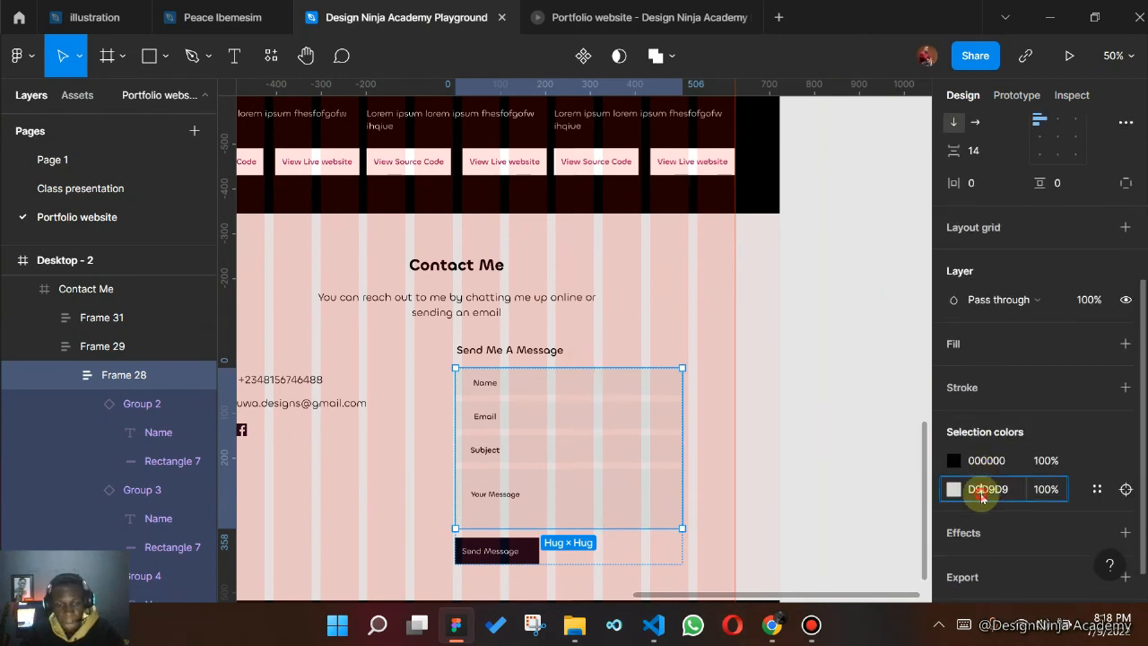
pyautogui.write('FFFFFF')
pyautogui.press('Return')
pyautogui.click(834, 451)
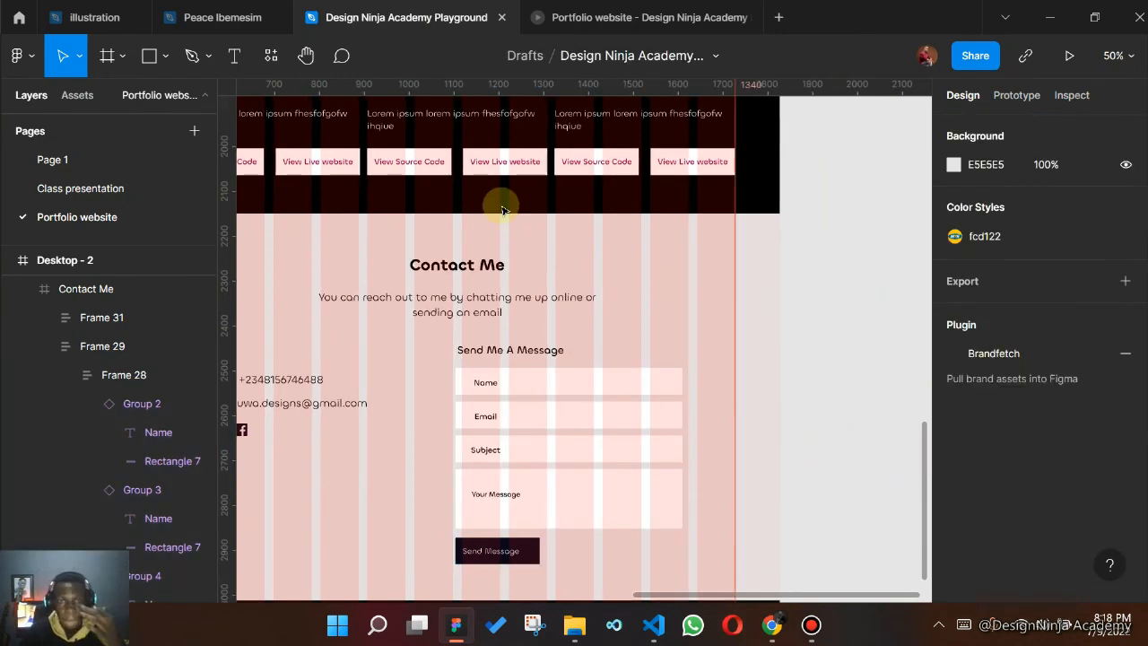
# - Check the Contact Me section, its form fields and the footer in the Portfolio website prototype preview
pyautogui.click(585, 19)
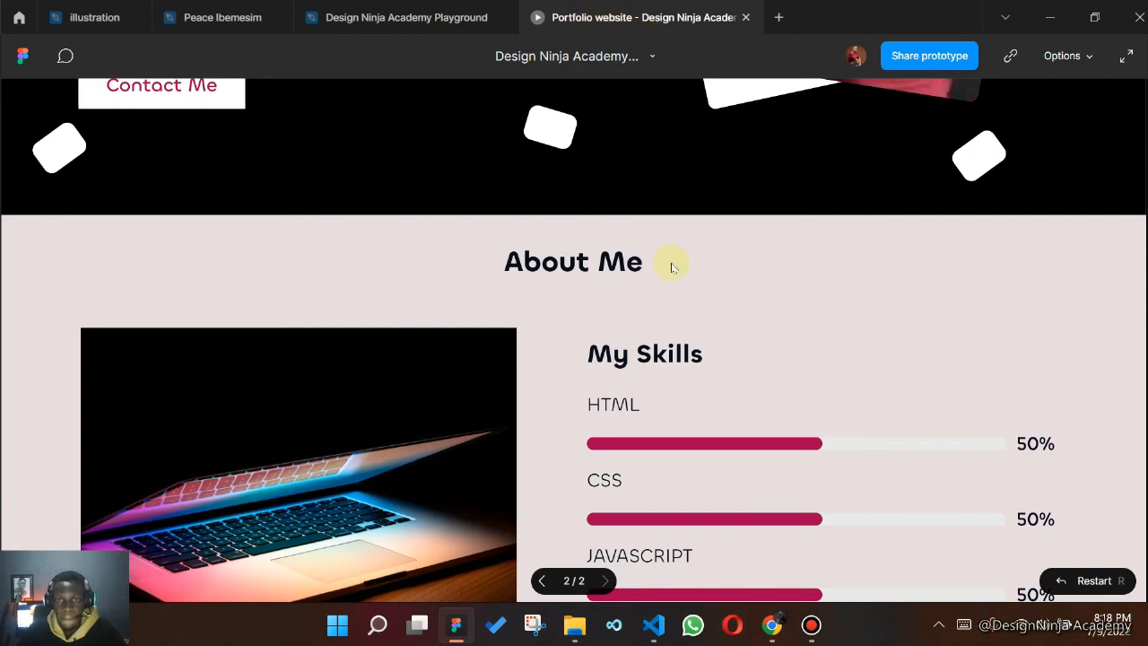
pyautogui.scroll(-15, 664, 260)
pyautogui.scroll(2, 667, 269)
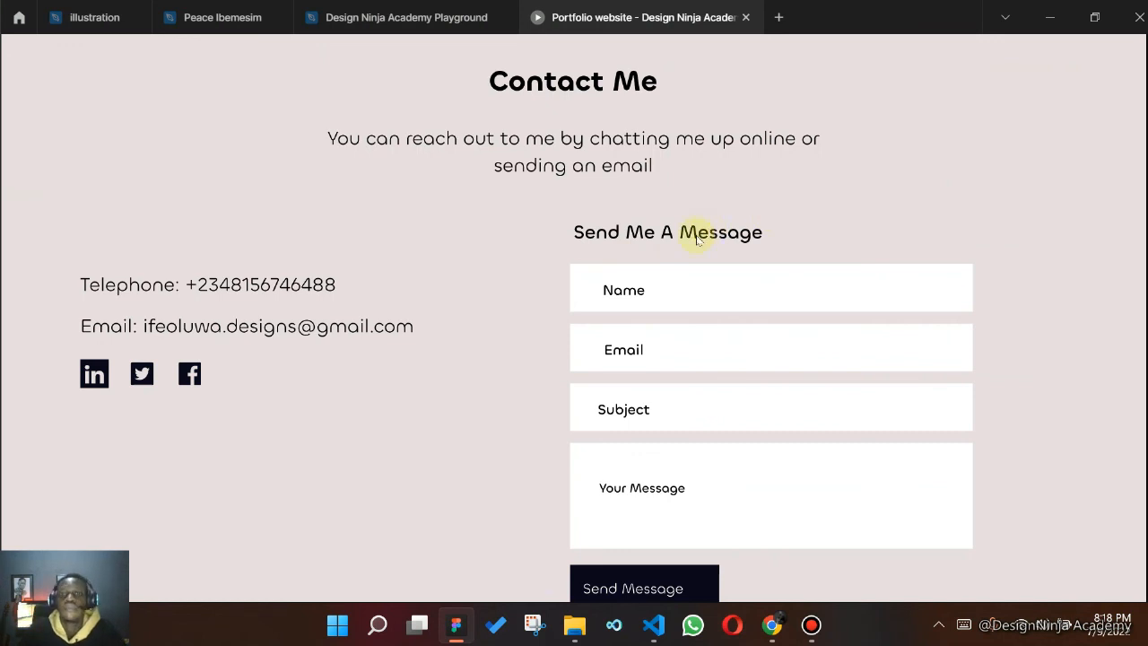
pyautogui.scroll(-2, 650, 269)
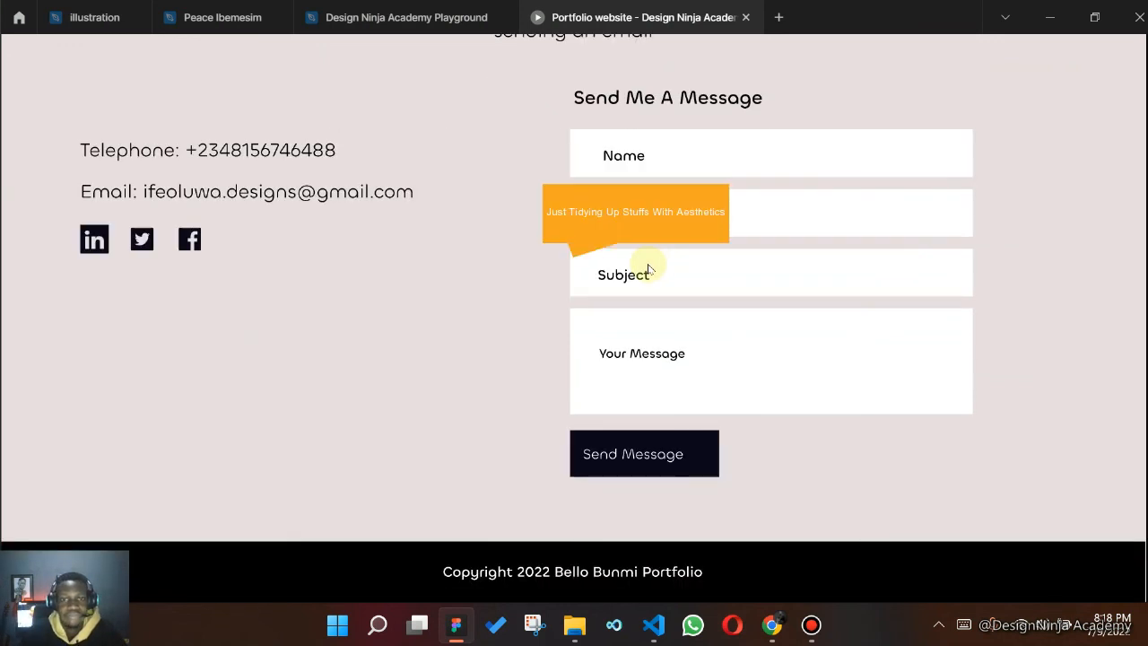
# - Return to the design file and centre the Send Message text horizontally within its button in Desktop - 2
pyautogui.click(406, 17)
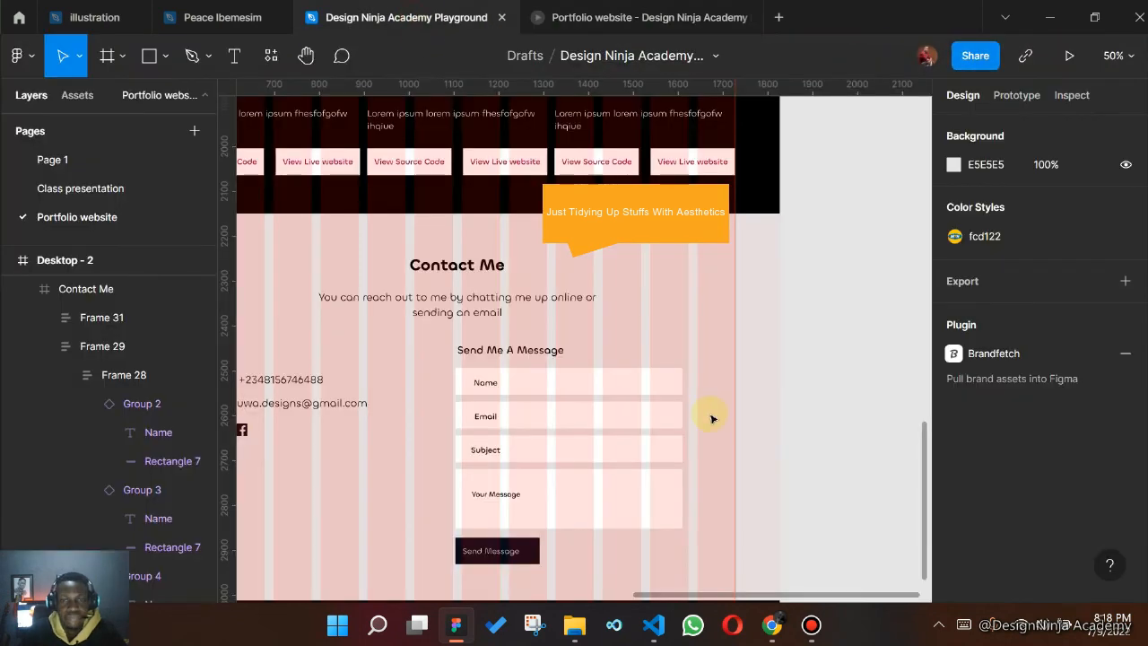
pyautogui.click(480, 554)
pyautogui.doubleClick(480, 555)
pyautogui.doubleClick(480, 554)
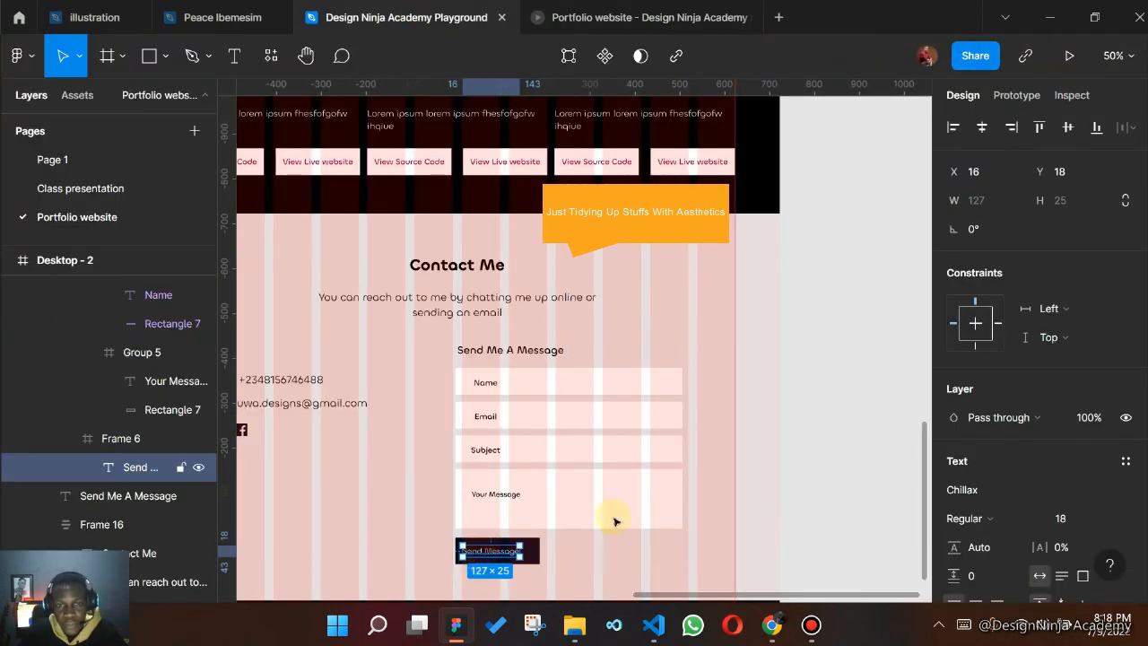
pyautogui.click(982, 127)
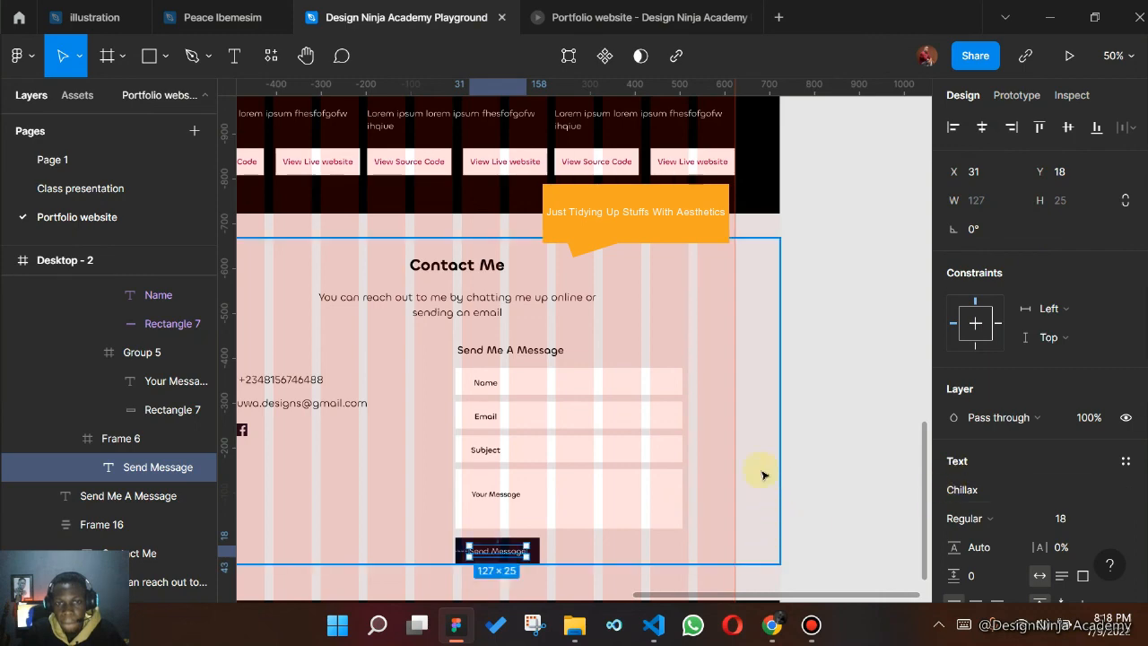
# - Move the Desktop - 2 frame farther from Desktop - 1, to X 724, Y -523
pyautogui.hotkey('ctrl', '-')
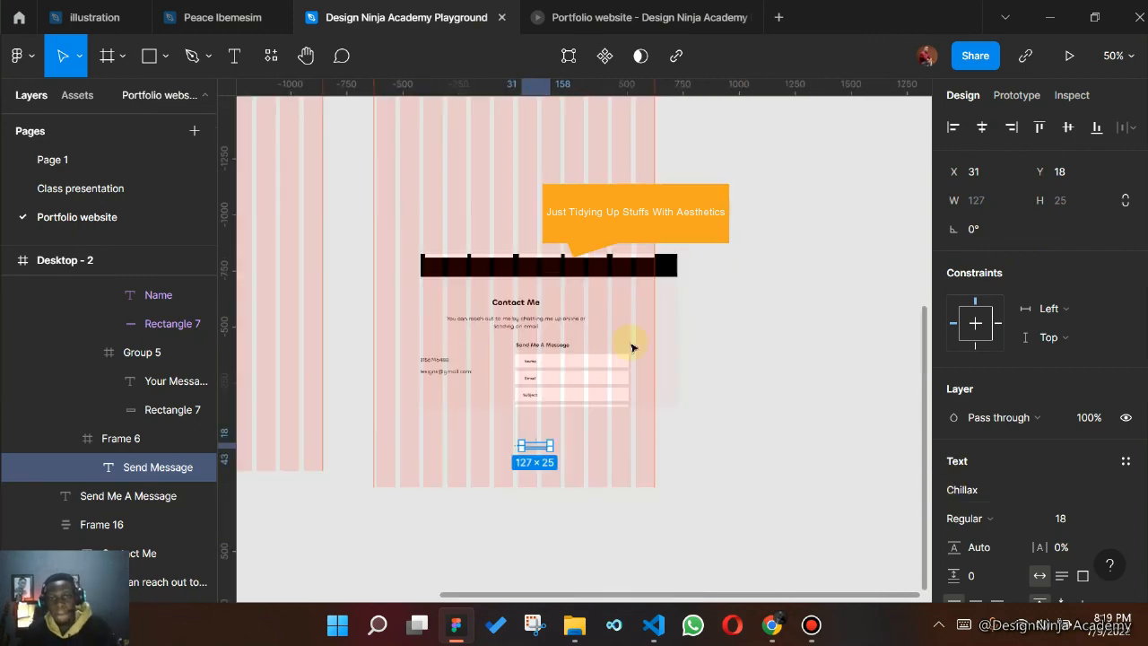
pyautogui.moveTo(535, 397); pyautogui.dragTo(653, 398)
pyautogui.scroll(2, 635, 351)
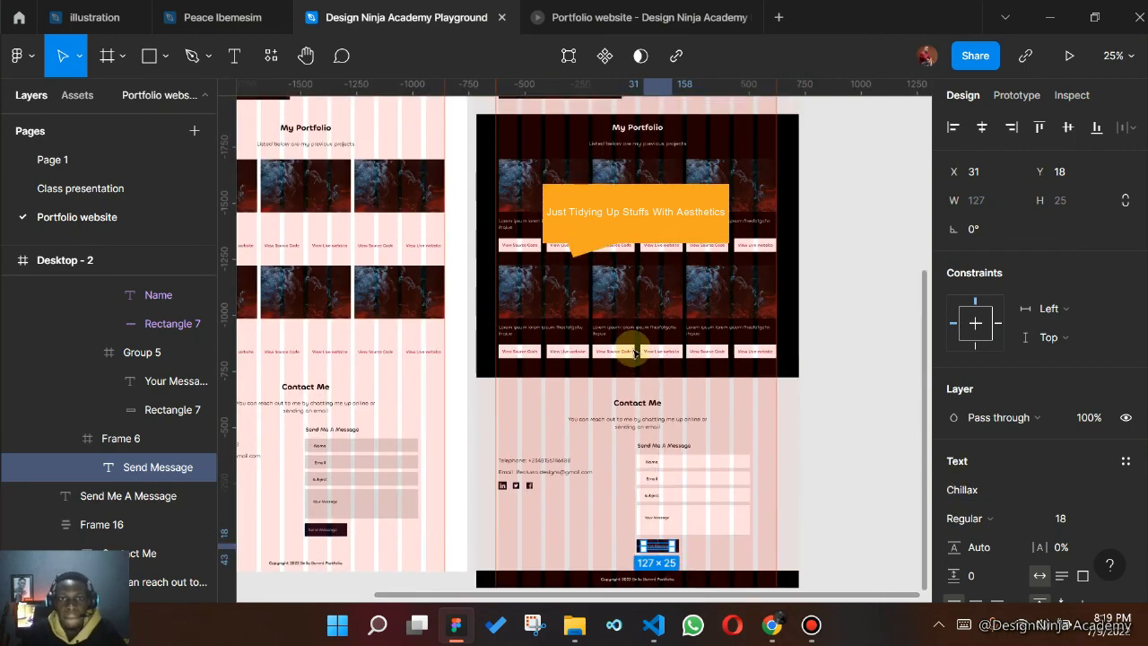
pyautogui.scroll(10, 634, 352)
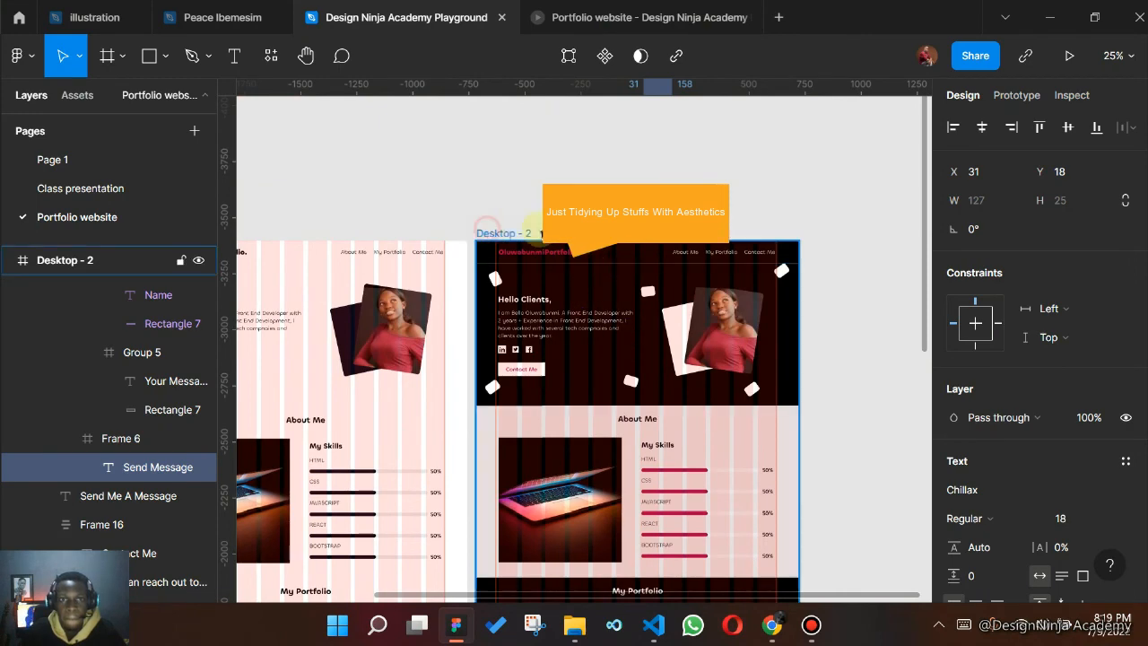
pyautogui.moveTo(488, 231); pyautogui.dragTo(567, 244)
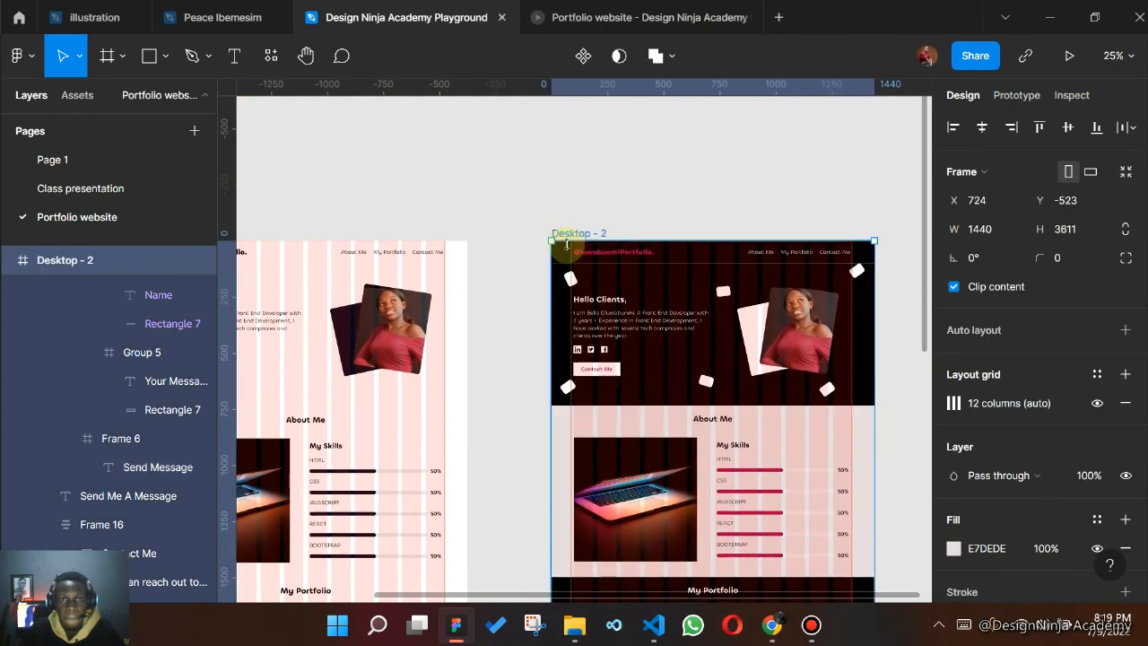
pyautogui.scroll(-4, 567, 244)
pyautogui.hscroll(2, 548, 242)
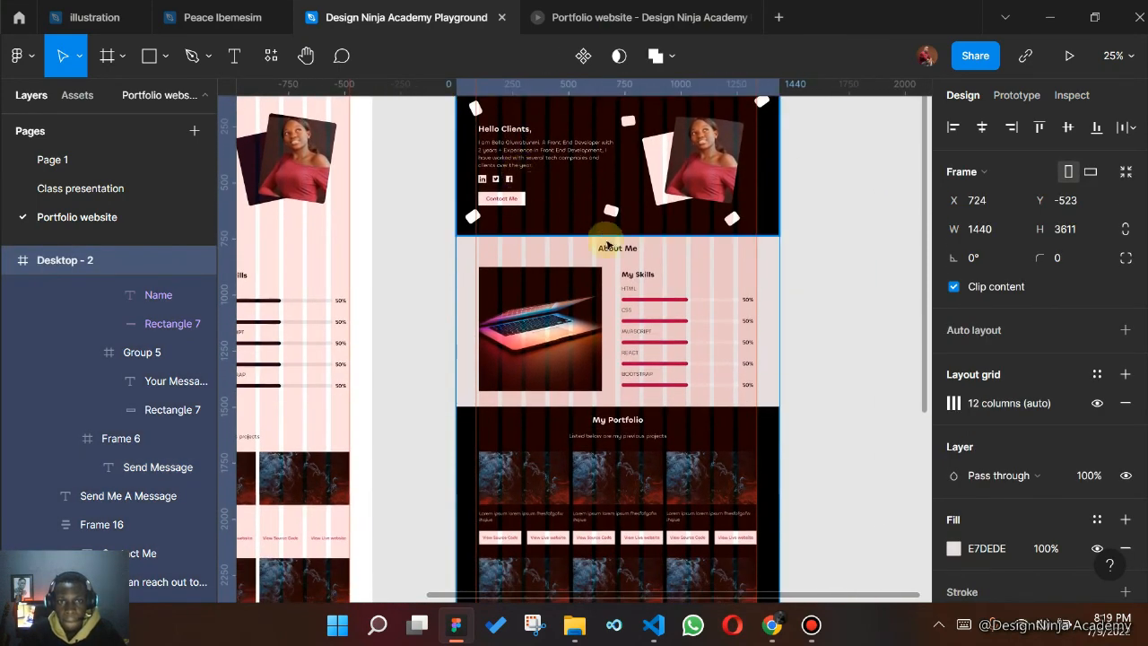
pyautogui.scroll(-1, 679, 355)
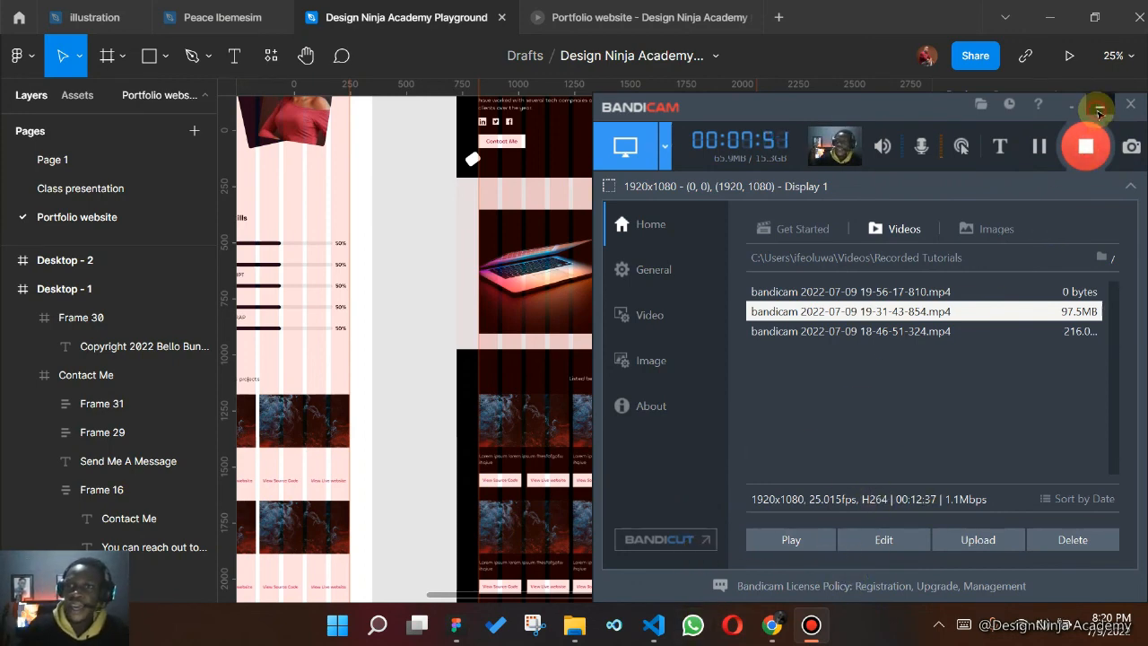
pyautogui.click(1099, 109)
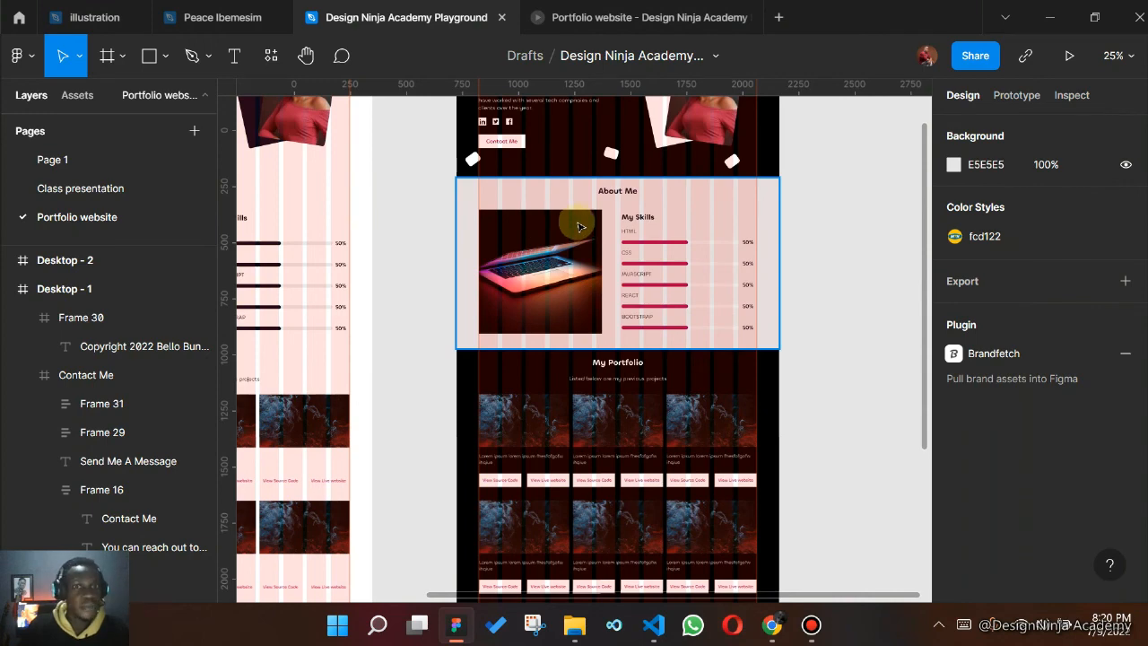
pyautogui.scroll(2, 580, 226)
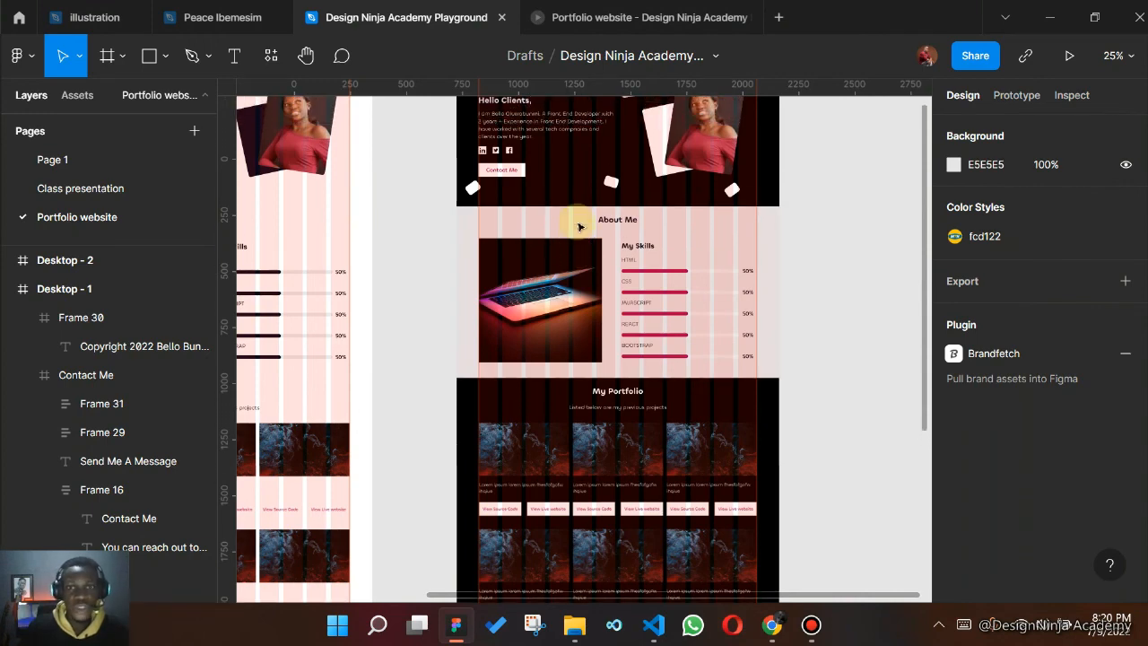
pyautogui.scroll(1, 579, 226)
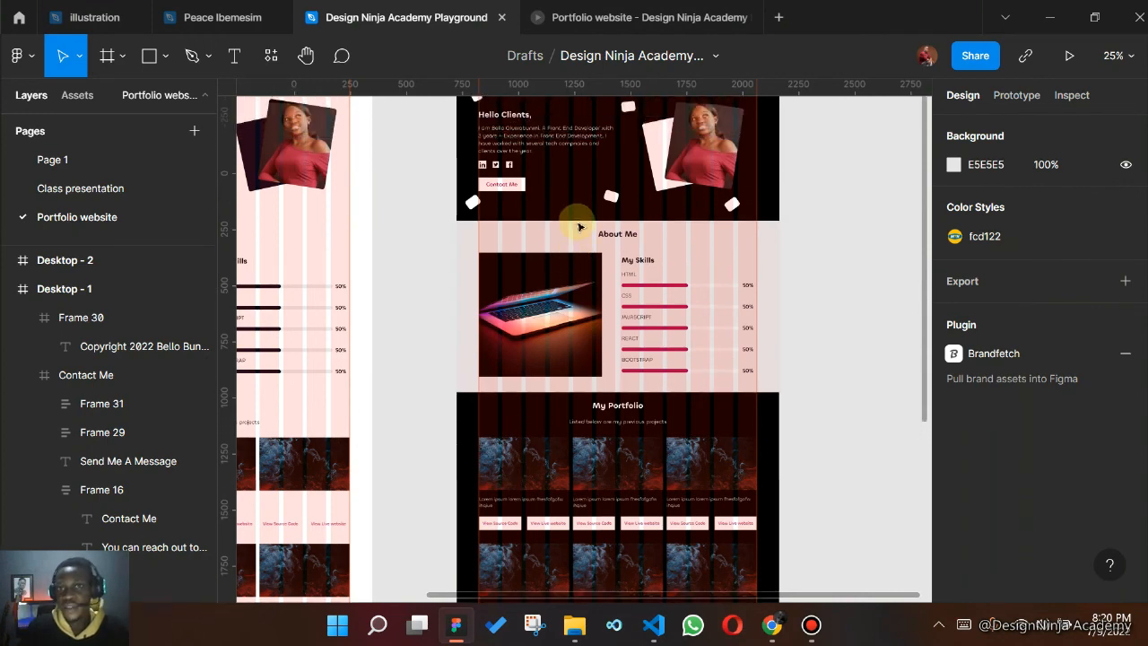
# - Set the corner radius of the white tilted rectangle behind the hero photo in Desktop - 2 to 10
pyautogui.doubleClick(522, 292)
pyautogui.click(522, 291)
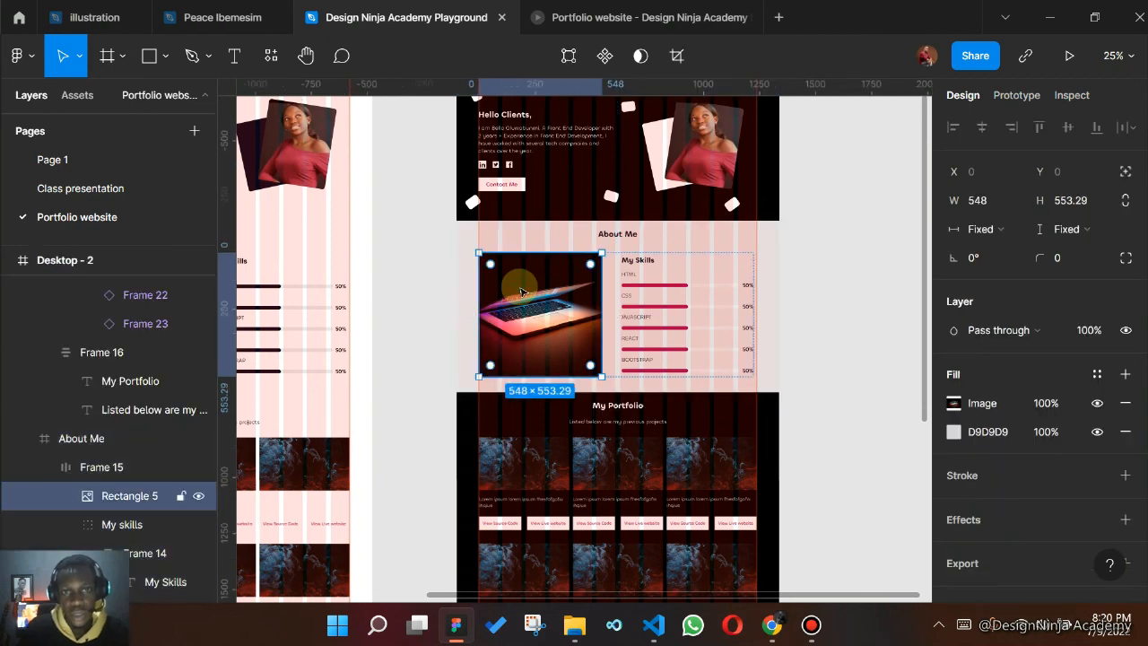
pyautogui.click(707, 148)
pyautogui.doubleClick(707, 147)
pyautogui.doubleClick(707, 148)
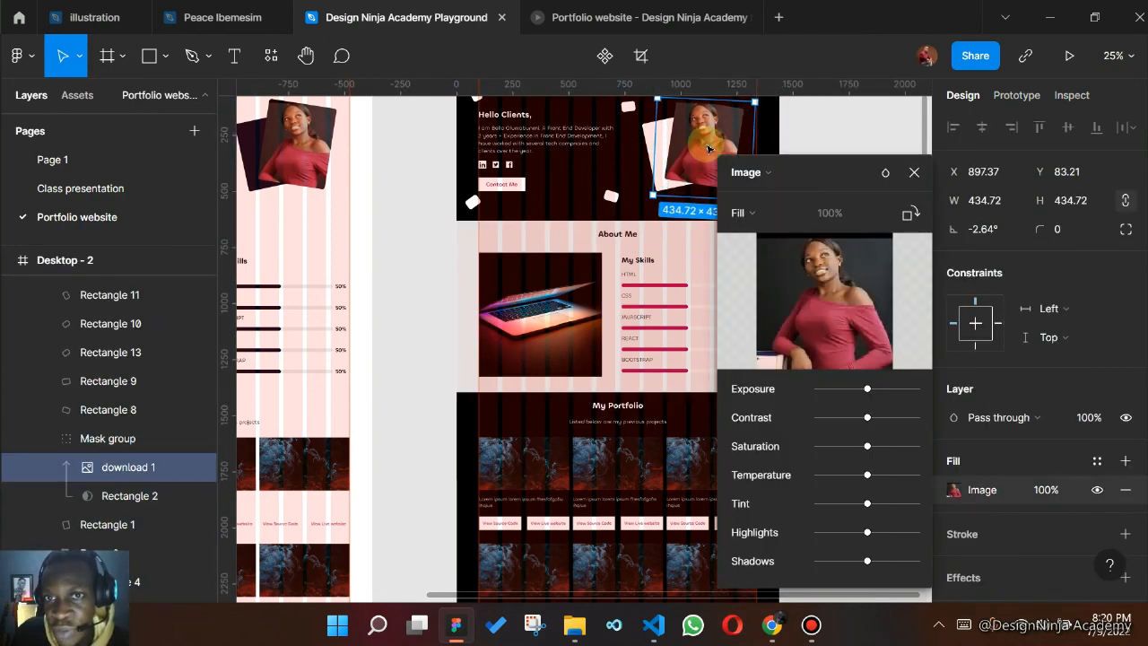
pyautogui.click(925, 176)
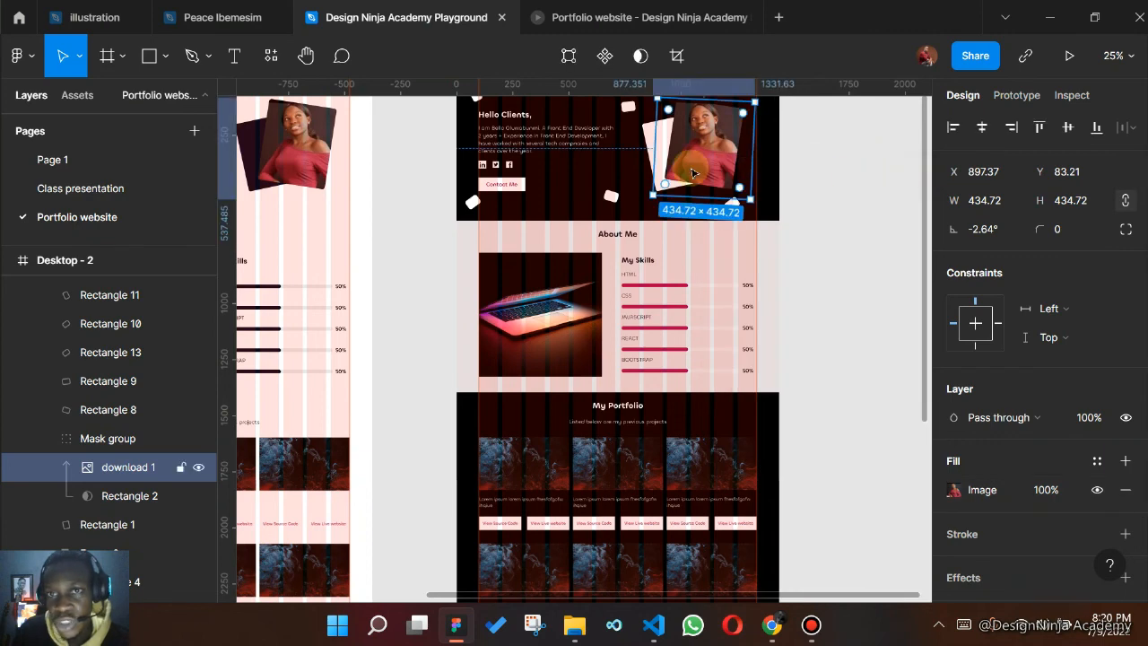
pyautogui.click(646, 137)
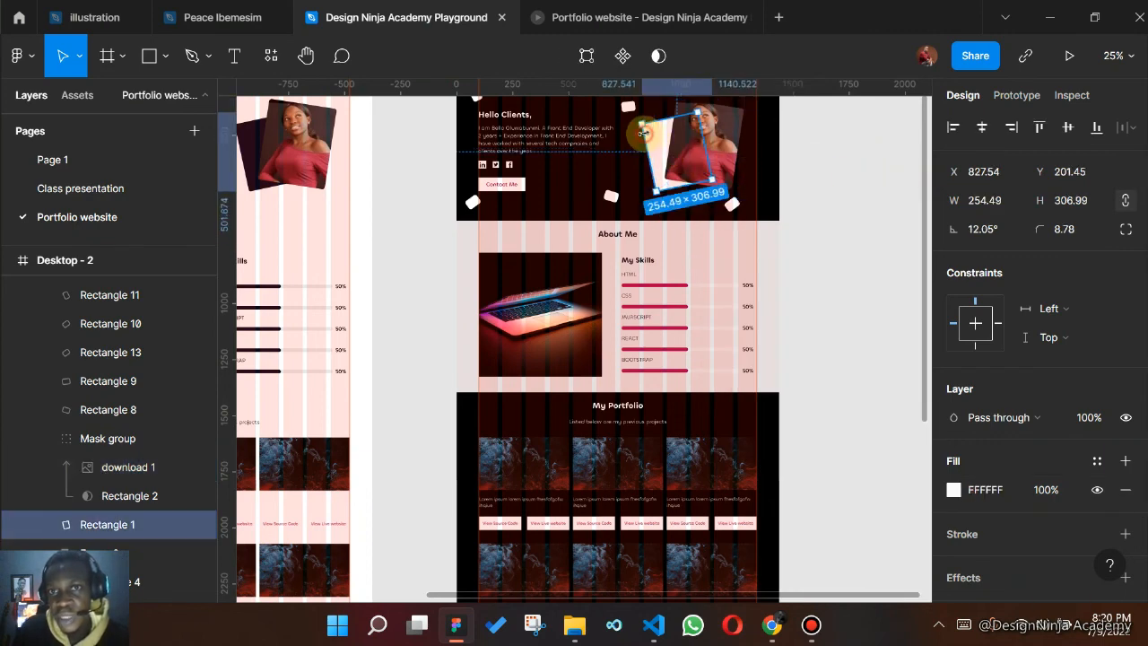
pyautogui.click(1067, 231)
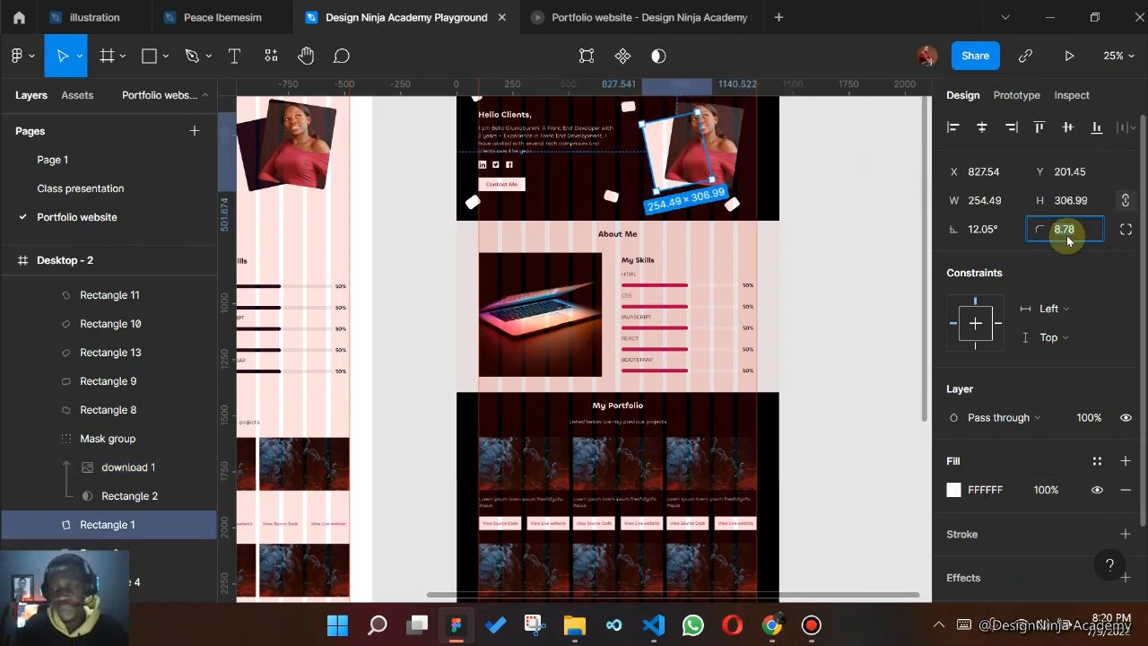
pyautogui.write('10')
pyautogui.press('Return')
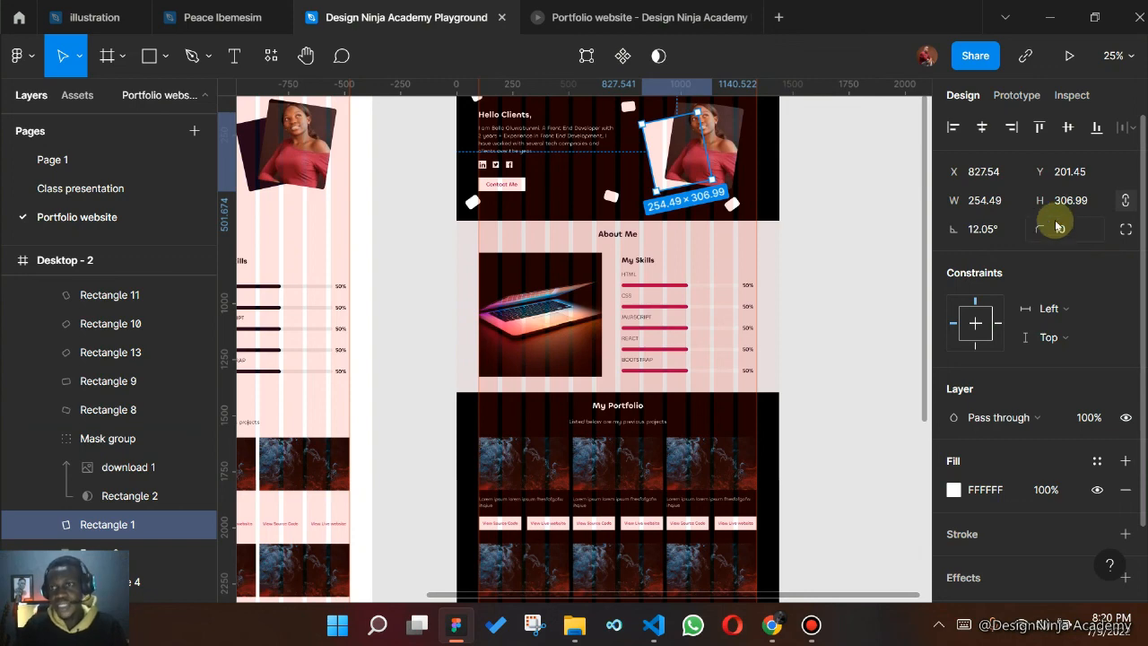
# - Round the corners of the laptop image in Desktop - 2's About Me section with a radius of 10
pyautogui.click(553, 281)
pyautogui.doubleClick(553, 282)
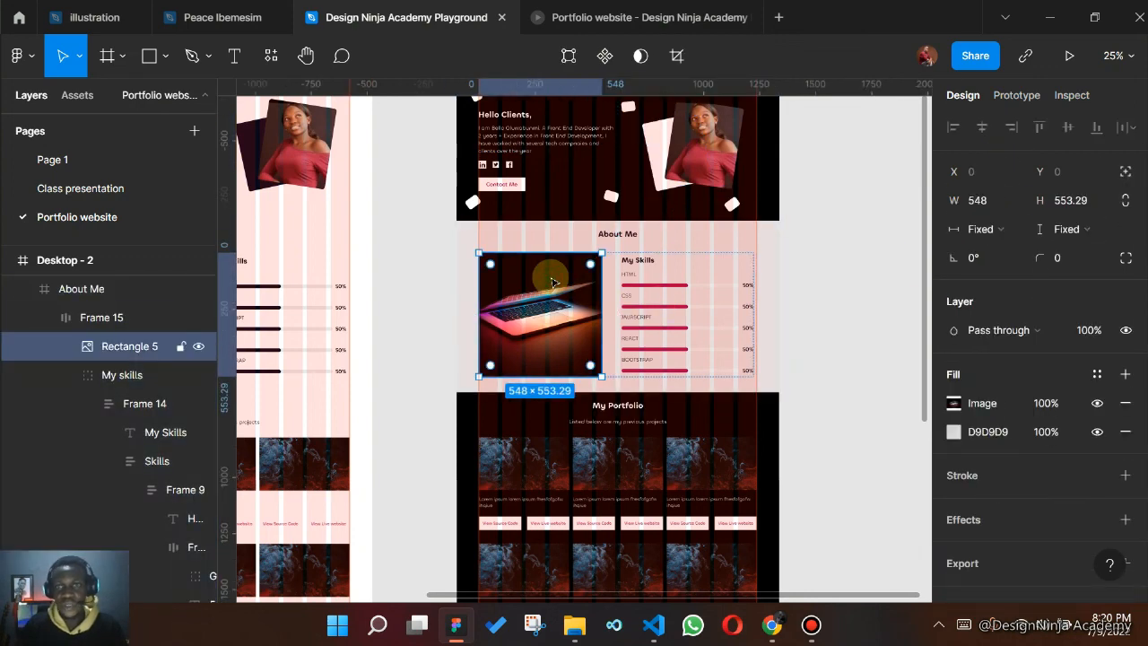
pyautogui.click(1067, 258)
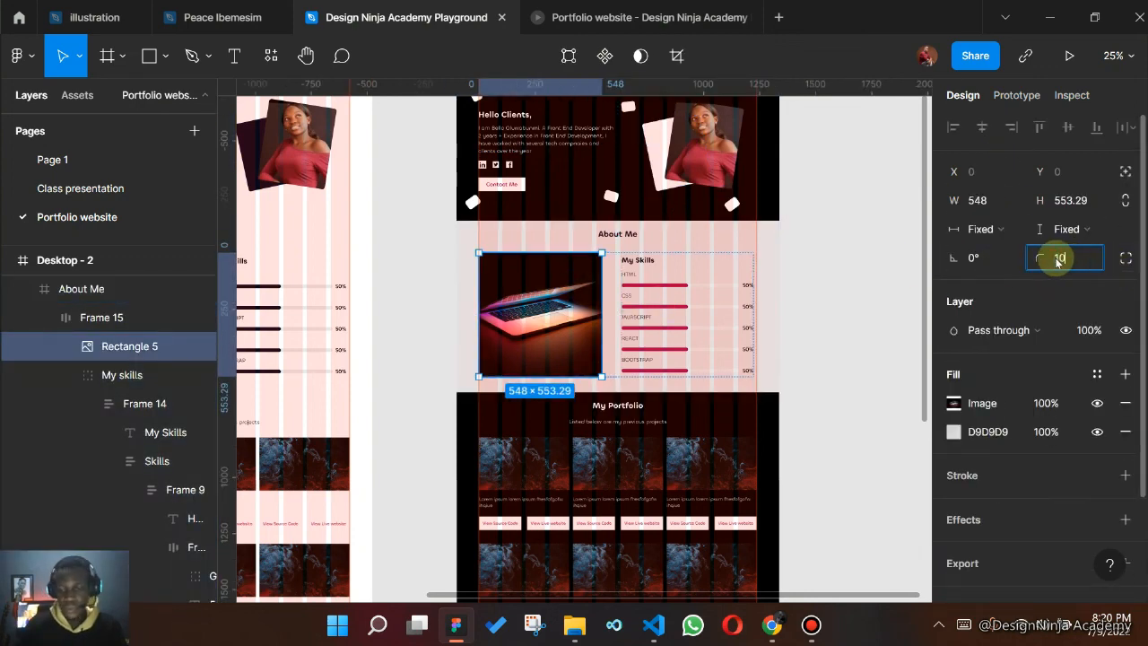
pyautogui.write('10')
pyautogui.press('Return')
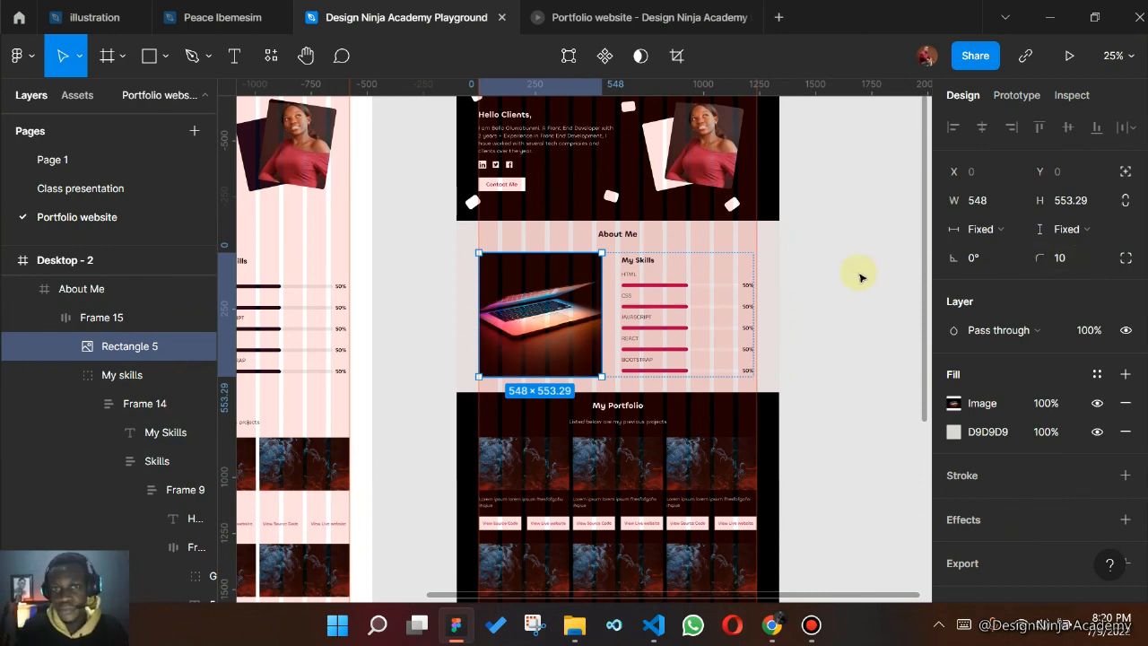
pyautogui.click(861, 278)
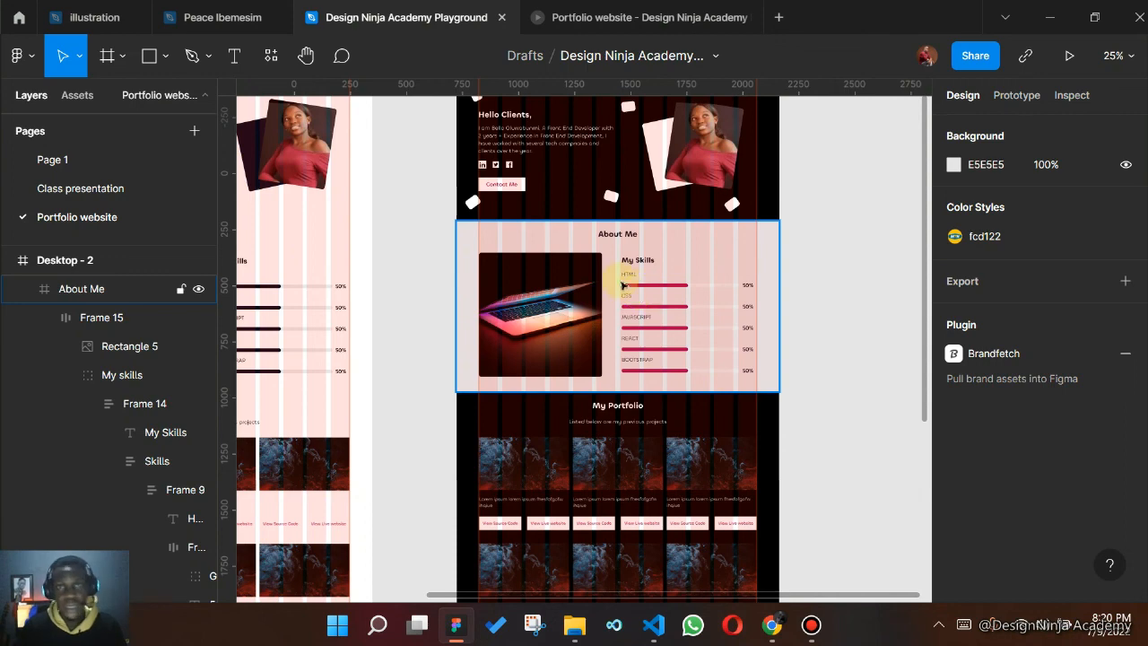
pyautogui.click(810, 627)
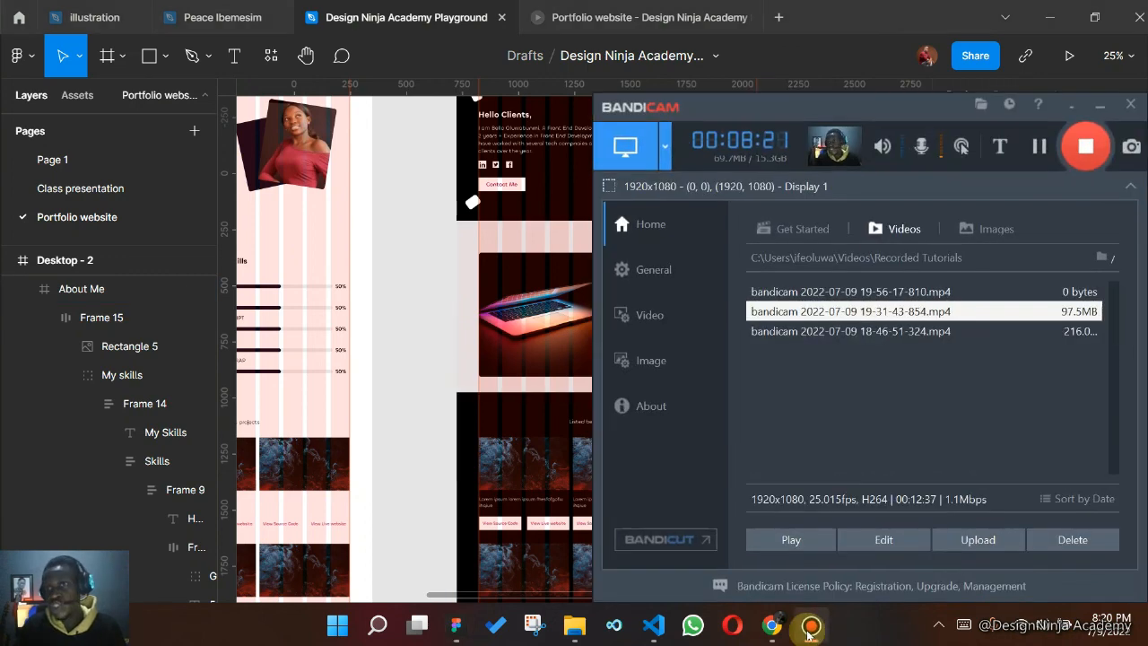
pyautogui.click(1079, 106)
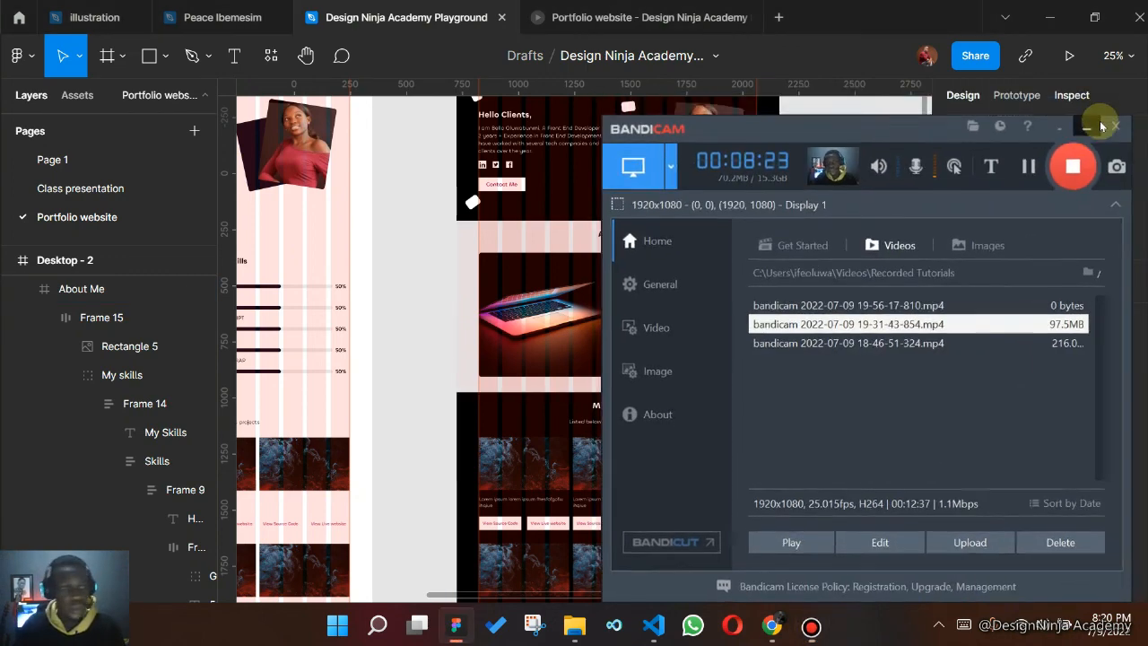
# - Review the Desktop - 2 design from the hero through About Me and My Portfolio to the Contact Me section and footer
pyautogui.scroll(2, 726, 249)
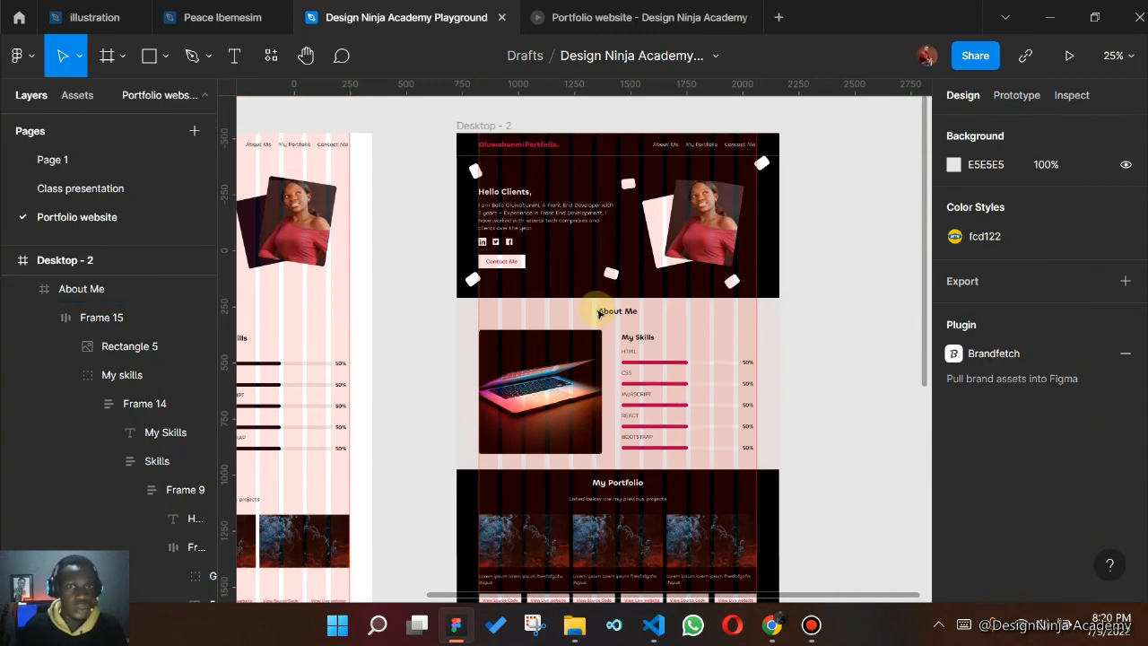
pyautogui.scroll(-1, 628, 422)
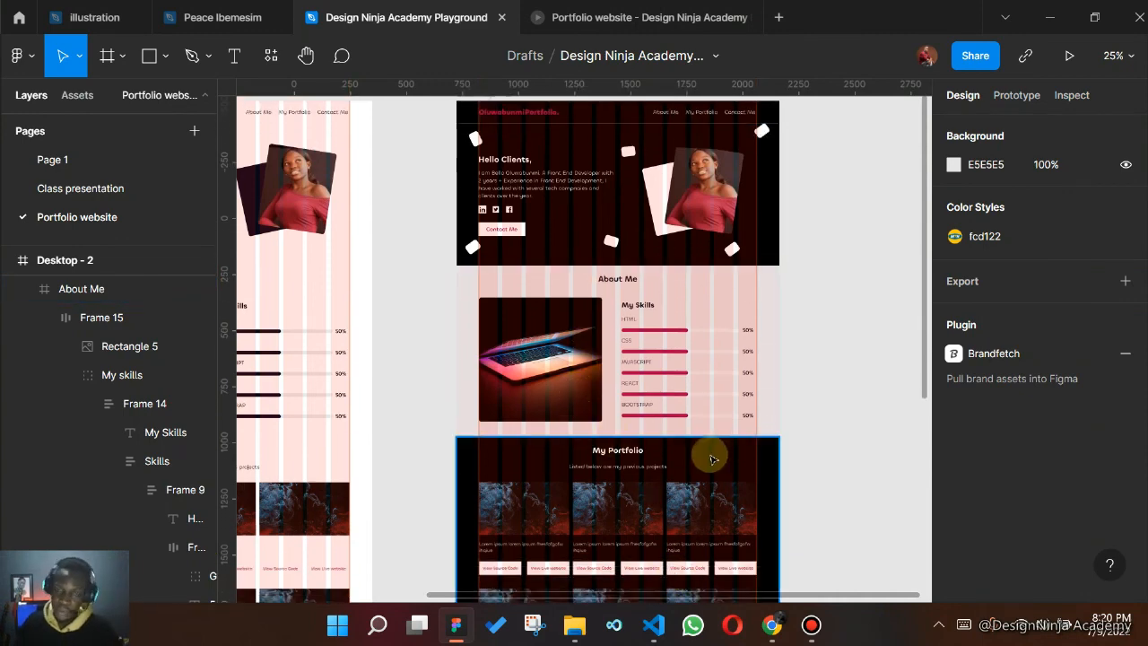
pyautogui.scroll(-4, 711, 460)
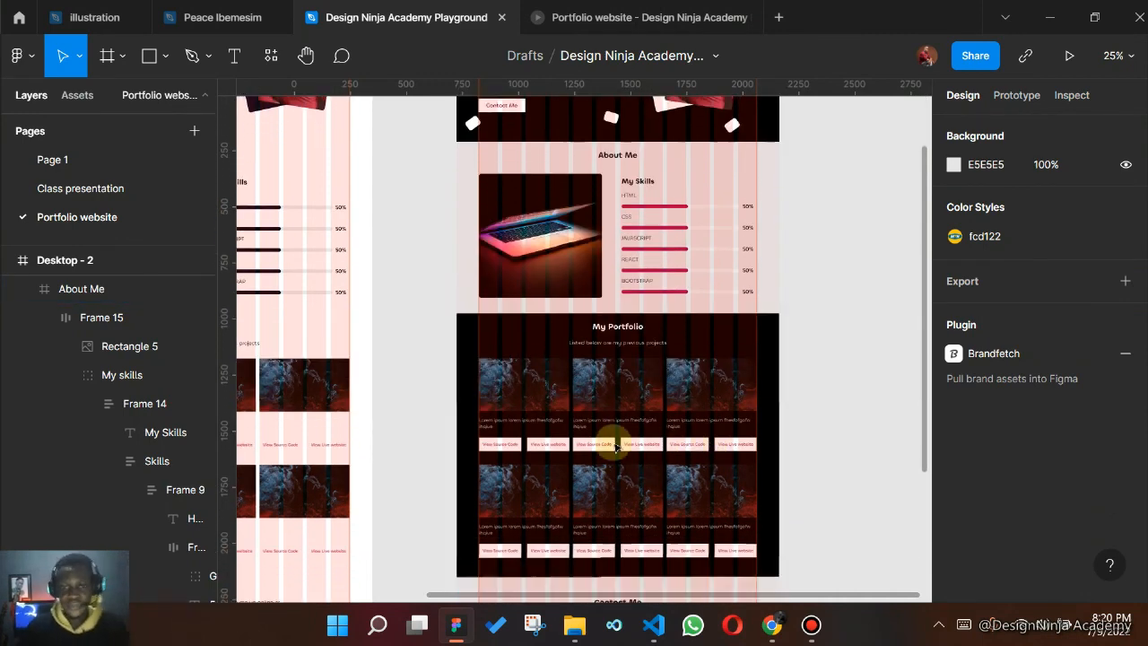
pyautogui.scroll(-6, 615, 445)
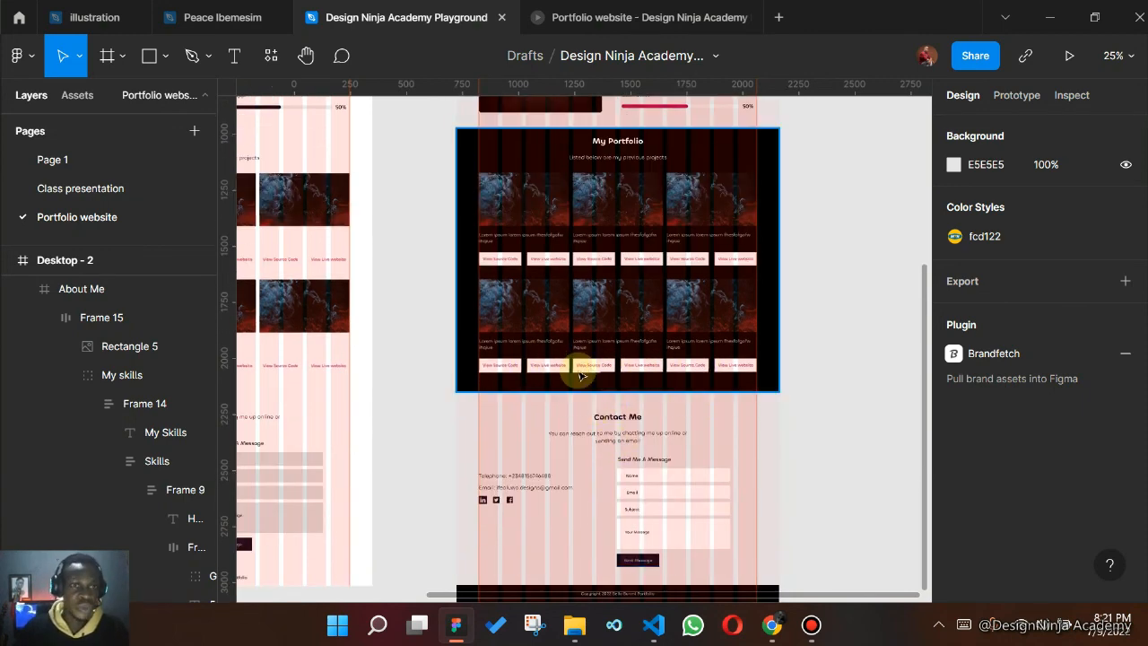
pyautogui.scroll(3, 574, 372)
pyautogui.scroll(1, 502, 363)
pyautogui.scroll(3, 397, 341)
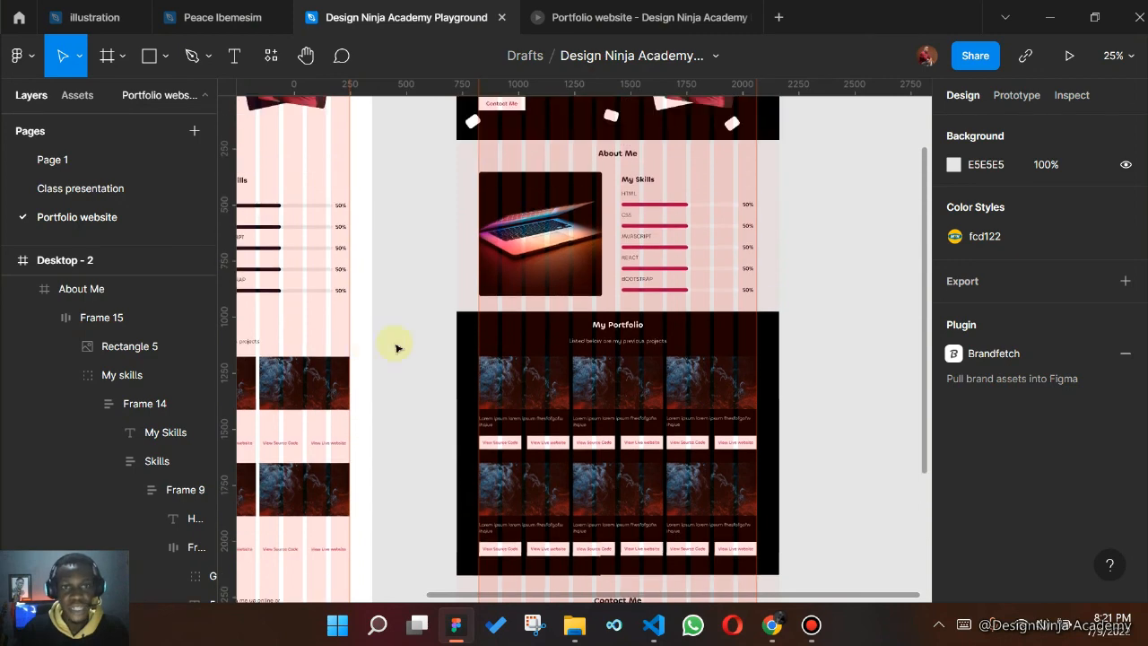
pyautogui.scroll(4, 464, 287)
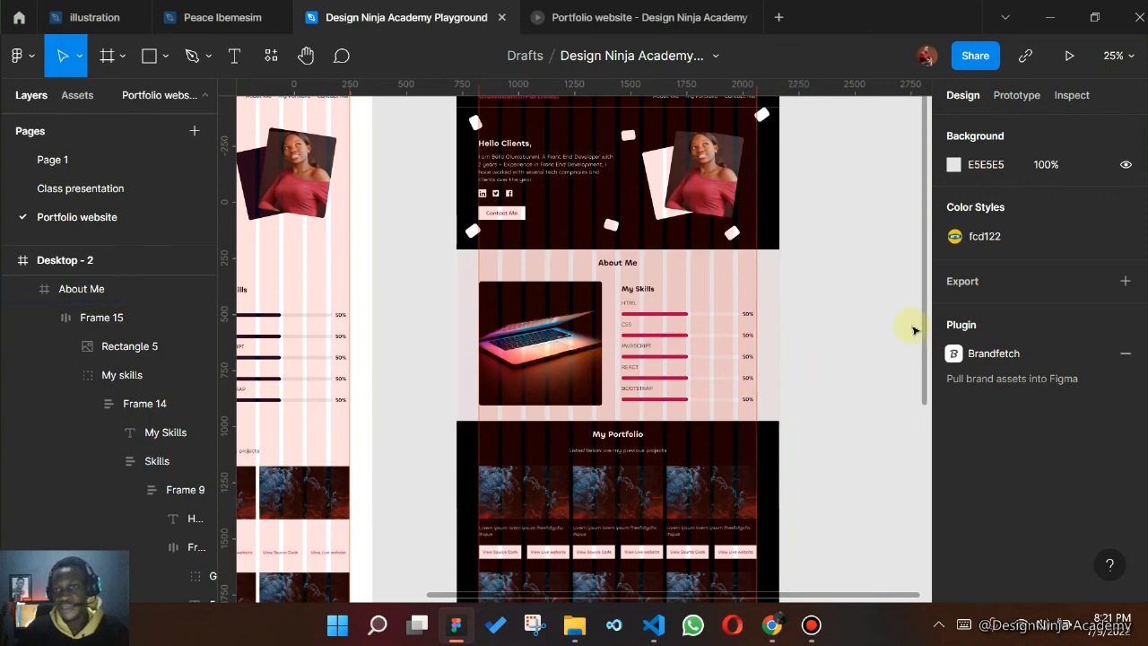
pyautogui.scroll(1, 618, 274)
pyautogui.scroll(1, 598, 289)
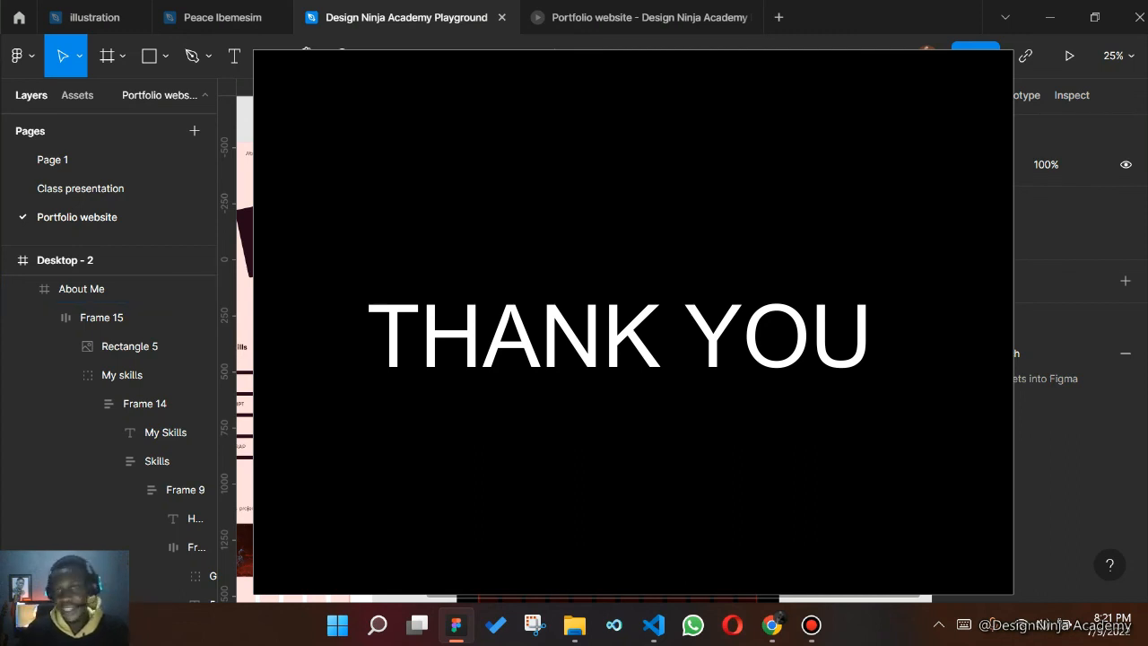
pyautogui.click(810, 628)
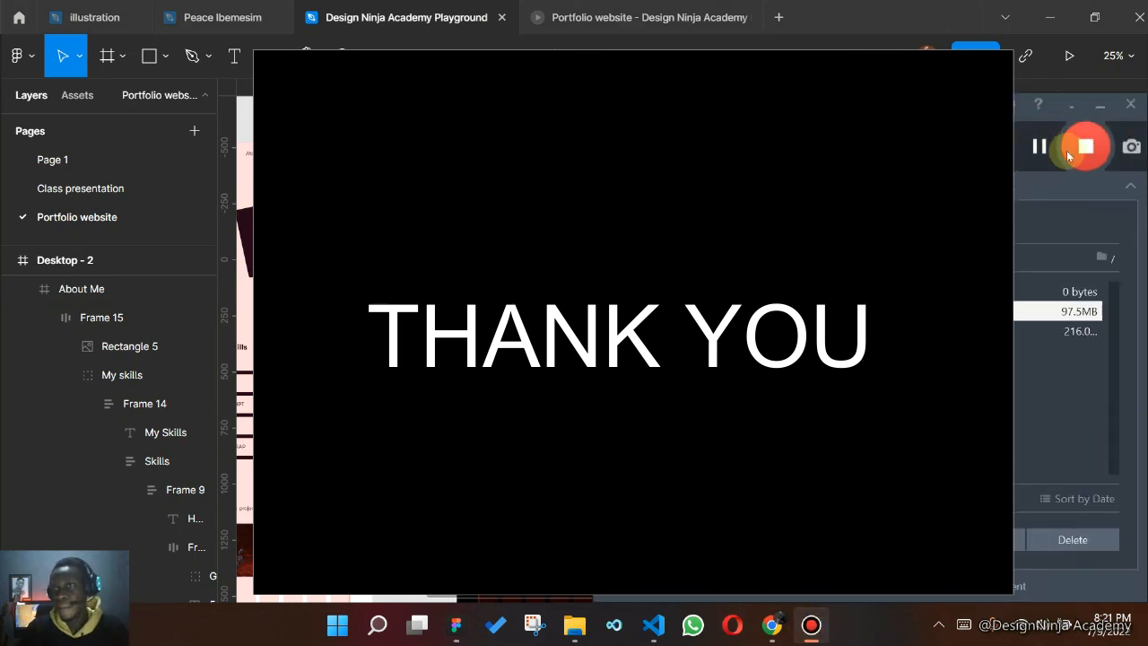
pyautogui.click(1067, 150)
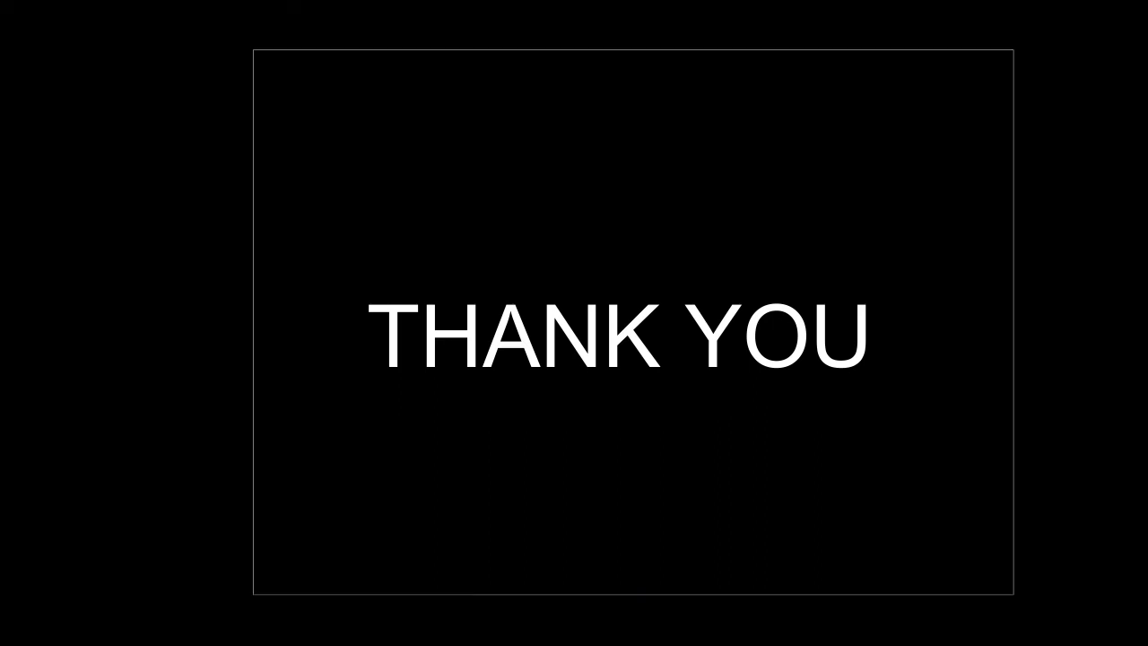